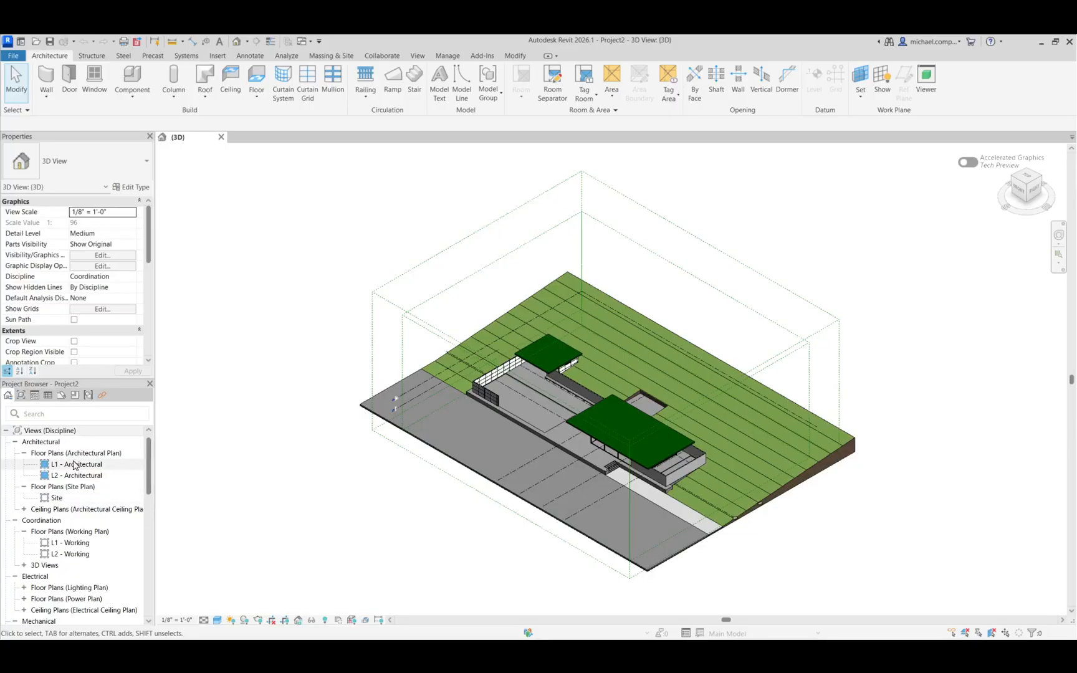
- Look through the project's views and sheets, and open the L1 - Architectural floor plan
scroll(79, 586, down, 5)
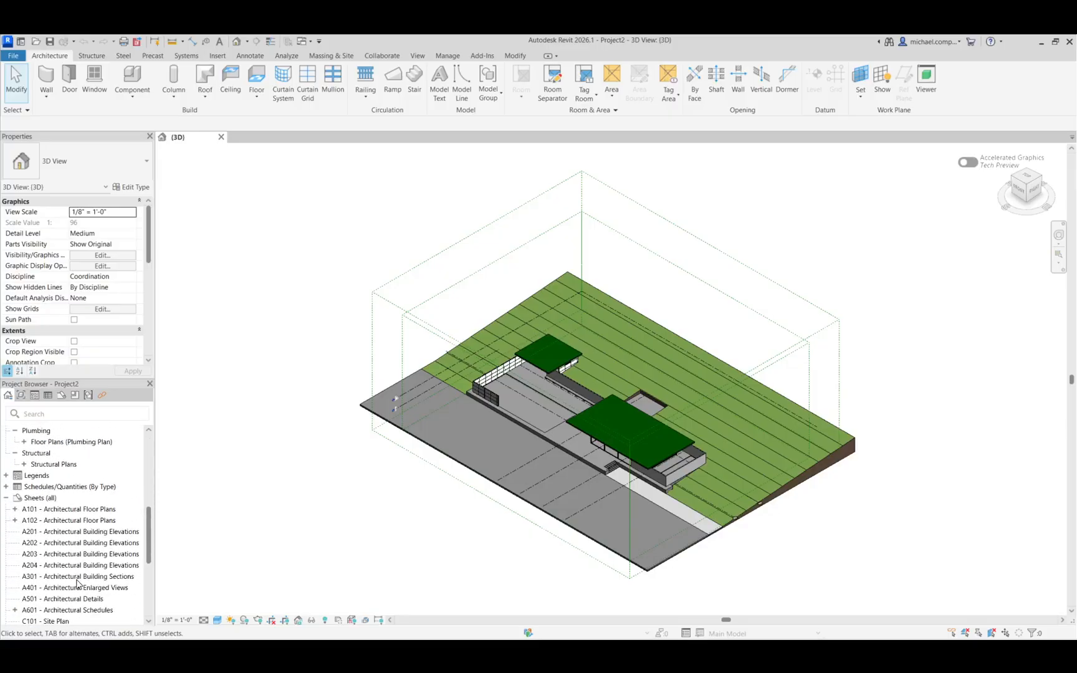
scroll(73, 561, up, 5)
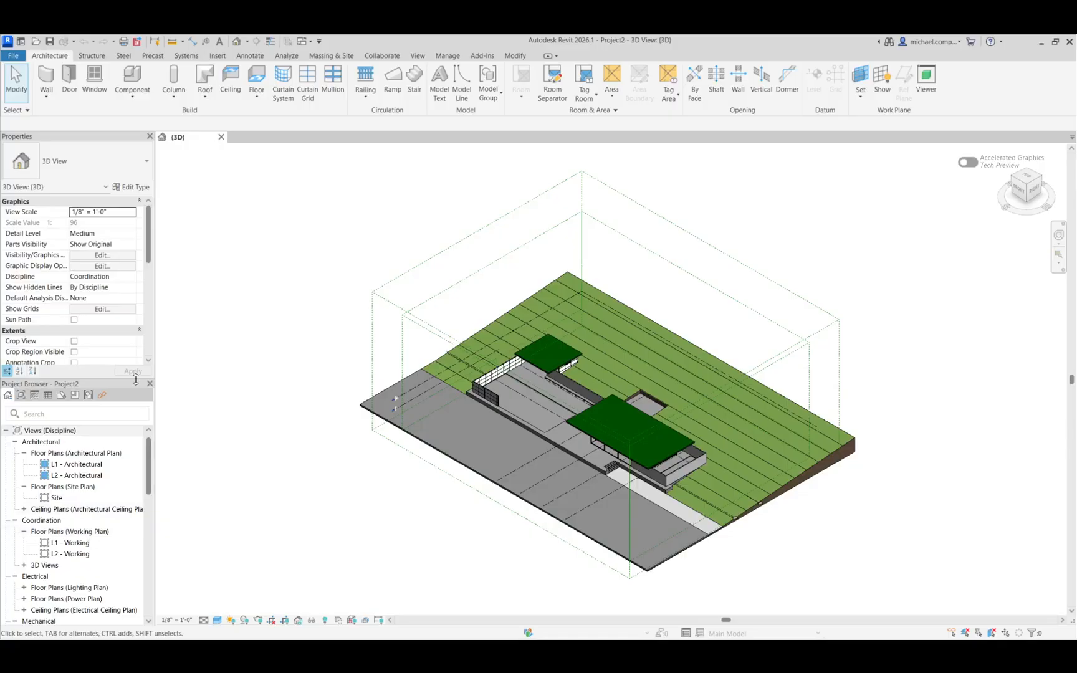
double_click(76, 465)
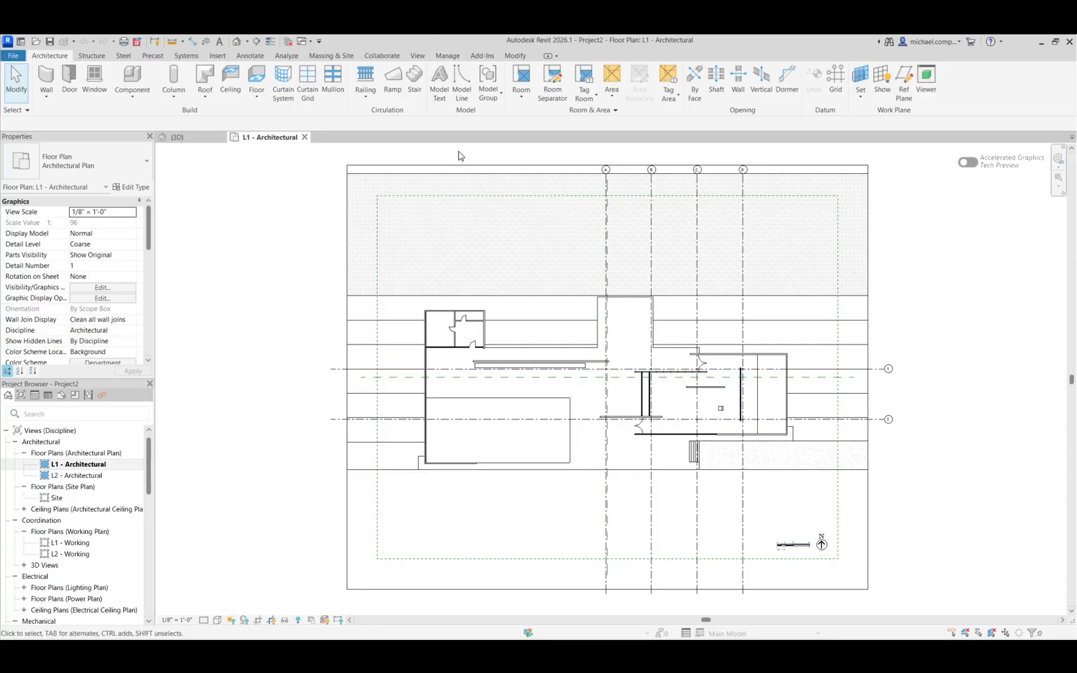
right_click(100, 465)
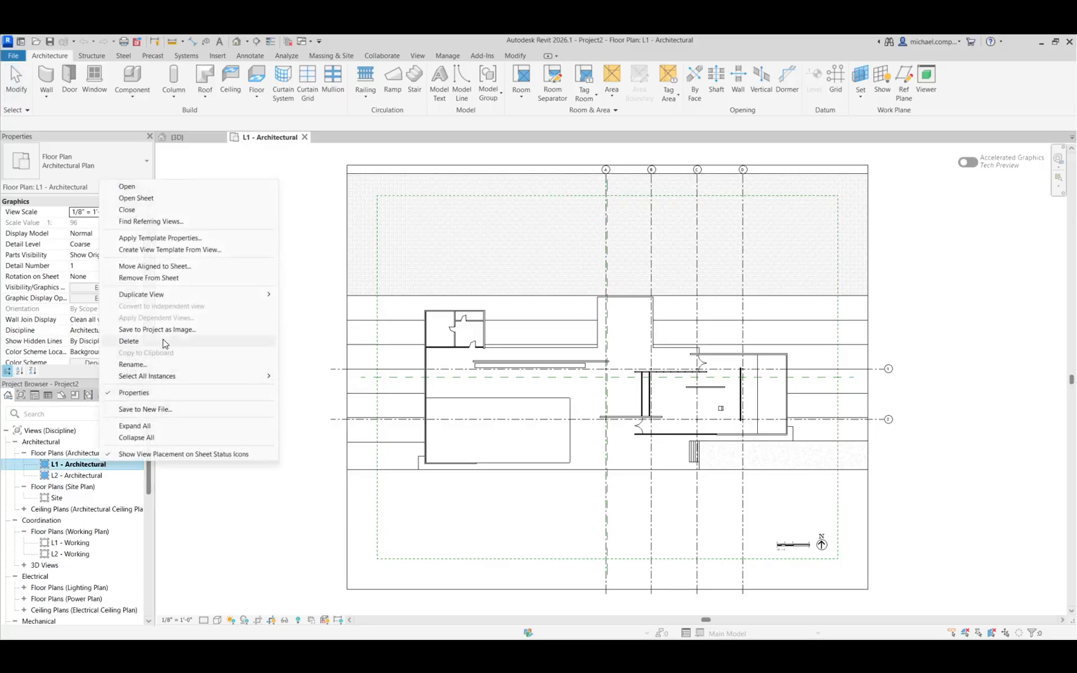
mouse_move(180, 297)
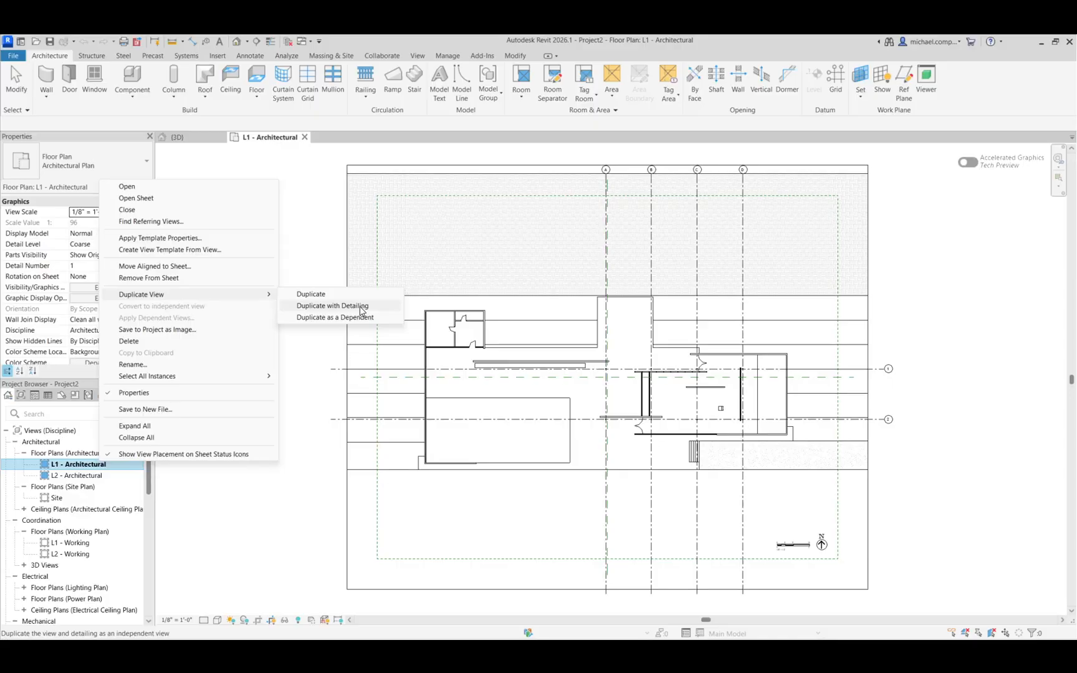
click(317, 238)
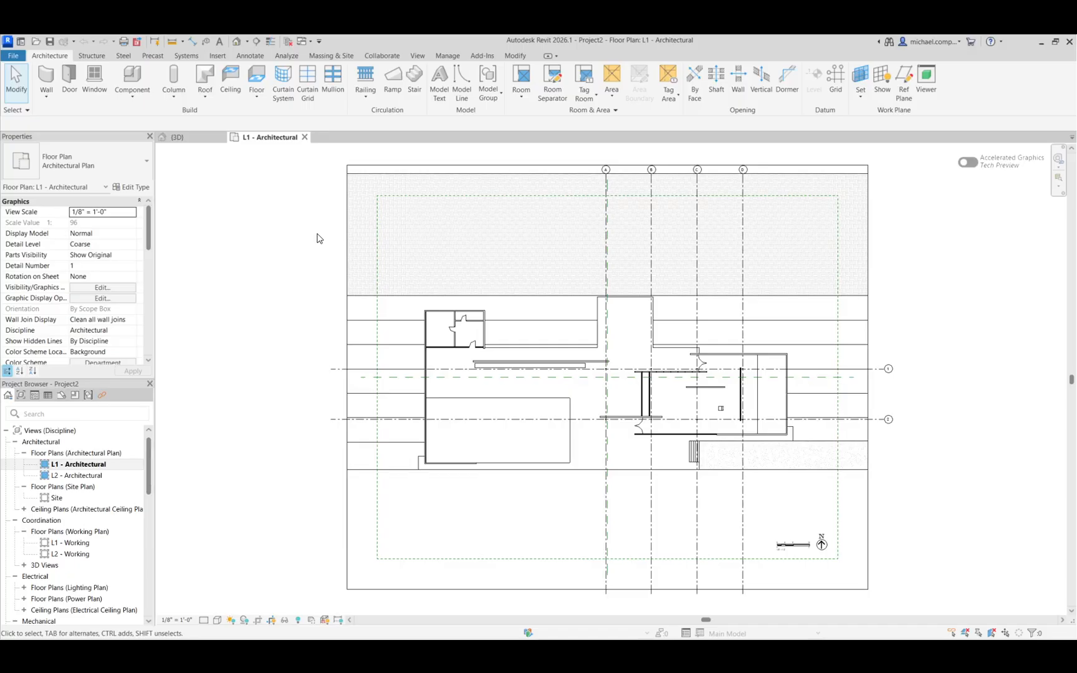
- Create a new Architectural Plan floor plan view for level L1, allowing duplicates of existing views
click(426, 55)
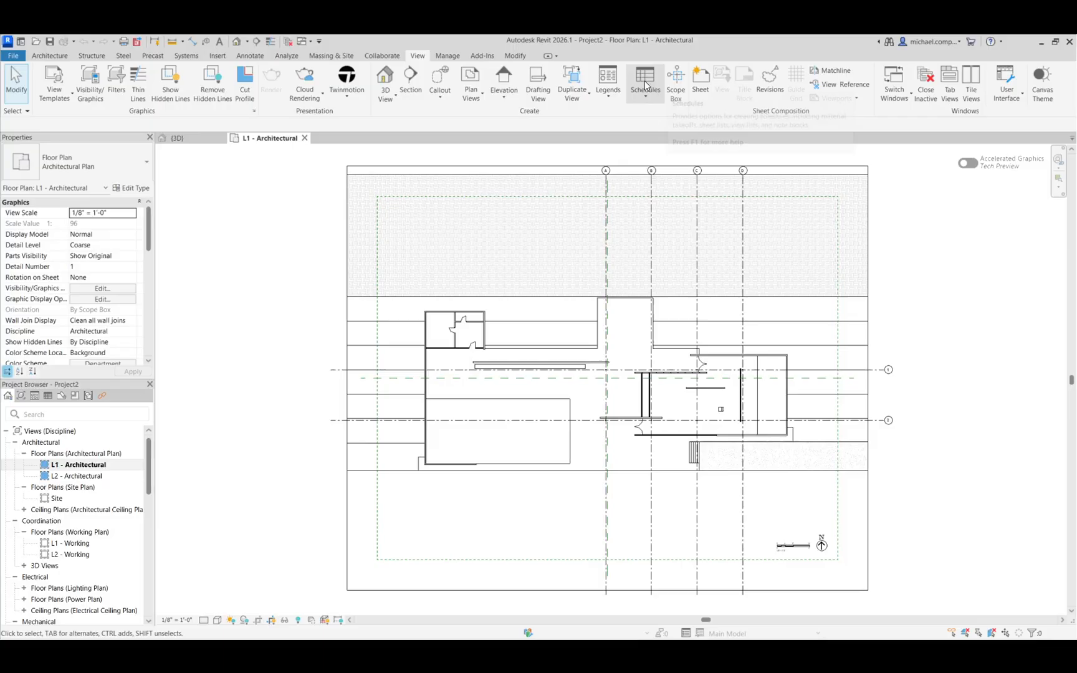
click(471, 88)
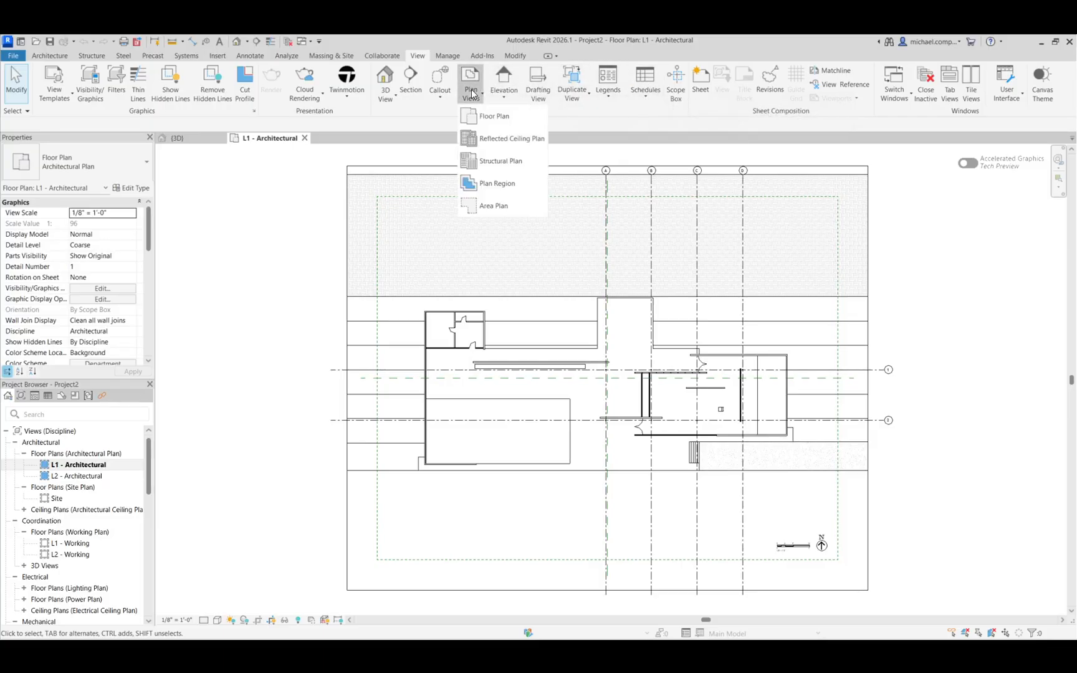
click(485, 119)
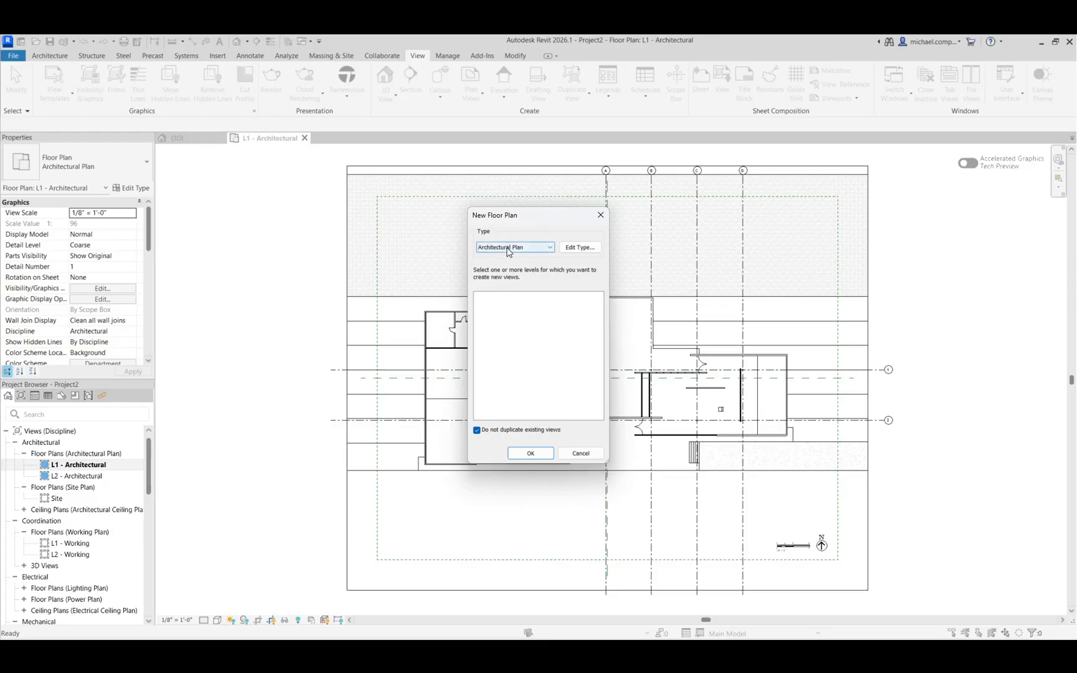
click(508, 248)
click(528, 248)
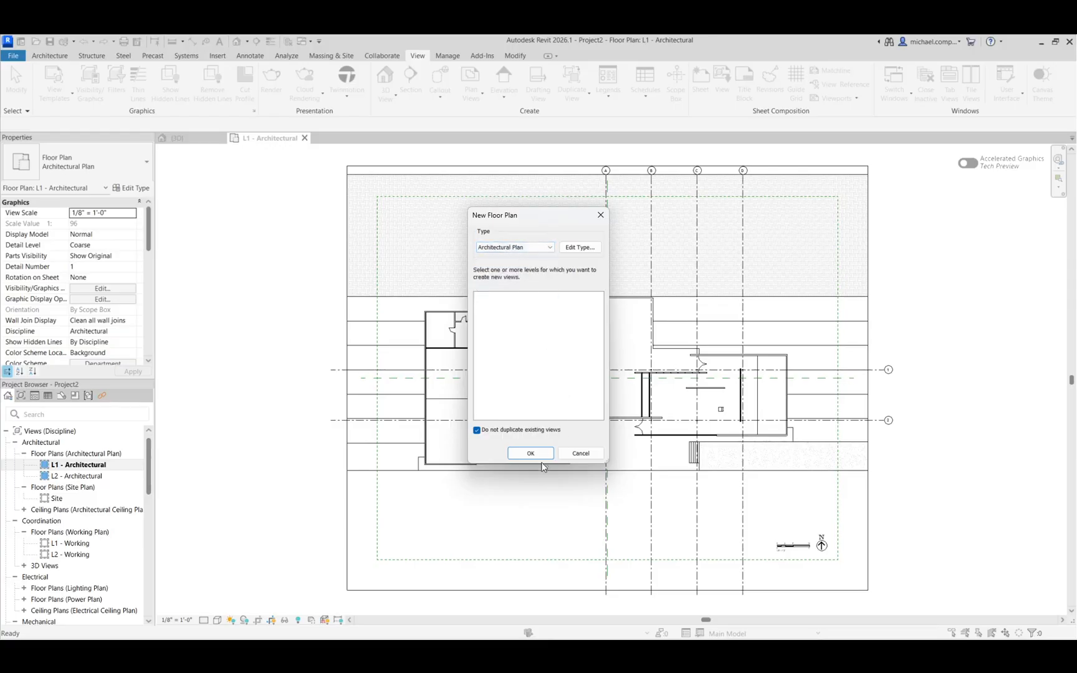
click(480, 435)
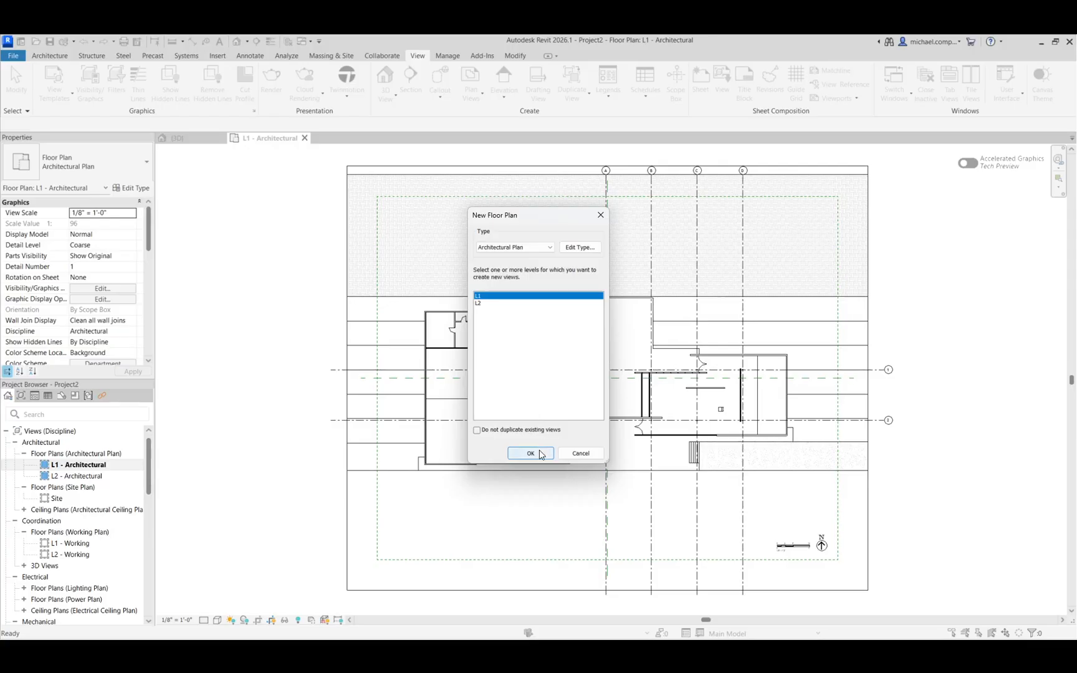
click(530, 453)
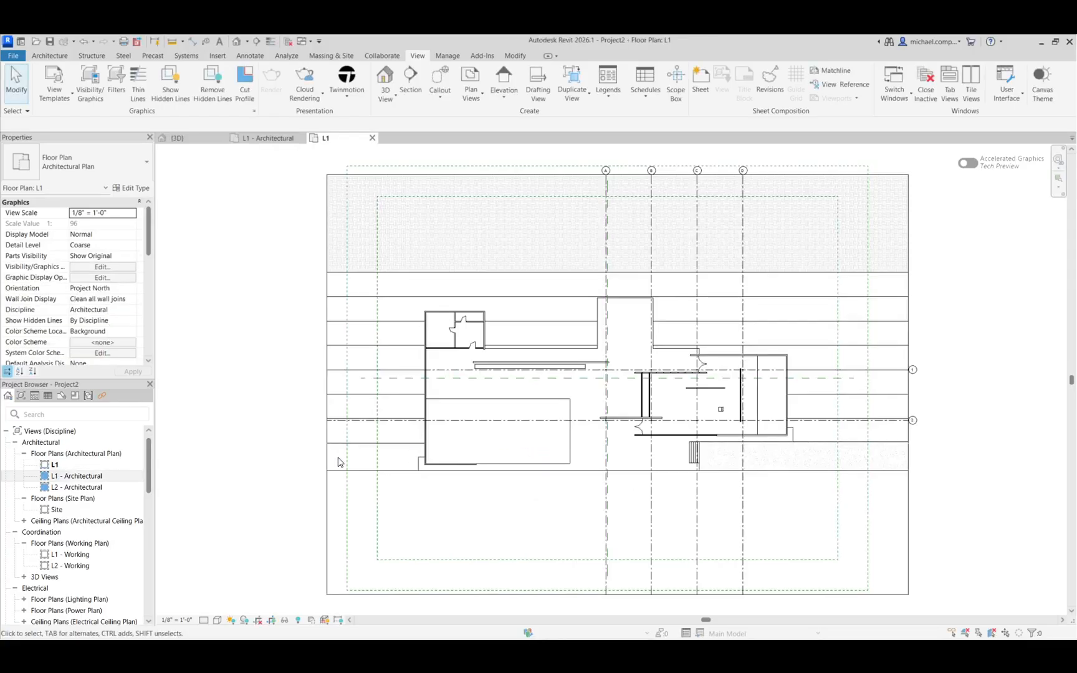
- Rename the new L1 plan view as MIES BP FLOOR PLAN without renaming the corresponding level and views
right_click(65, 466)
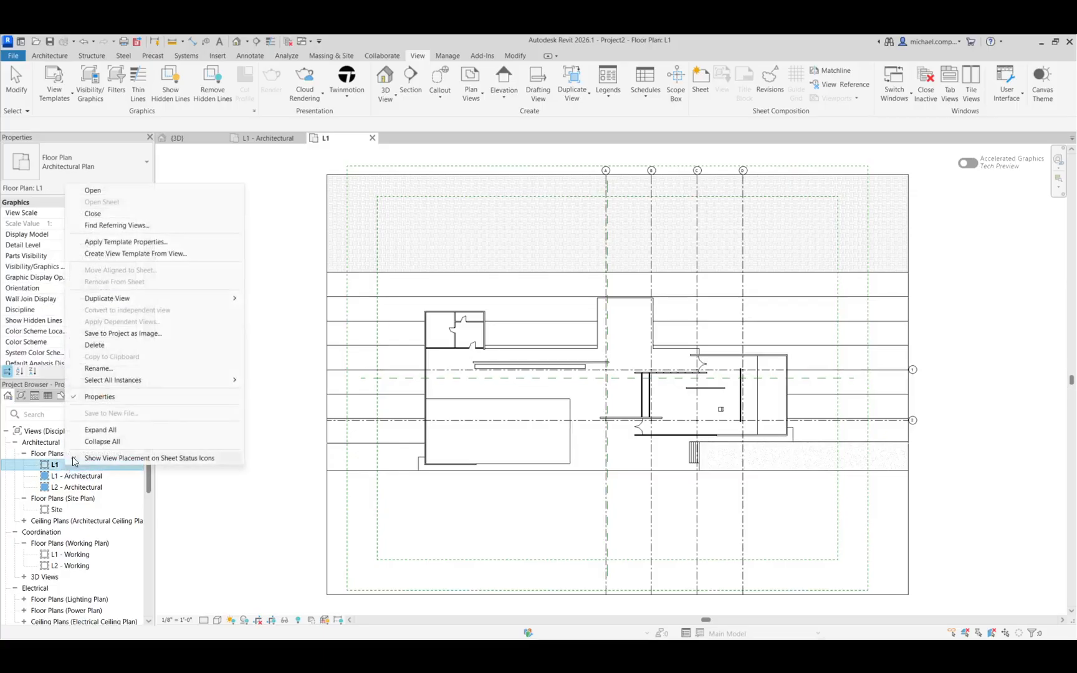
click(110, 372)
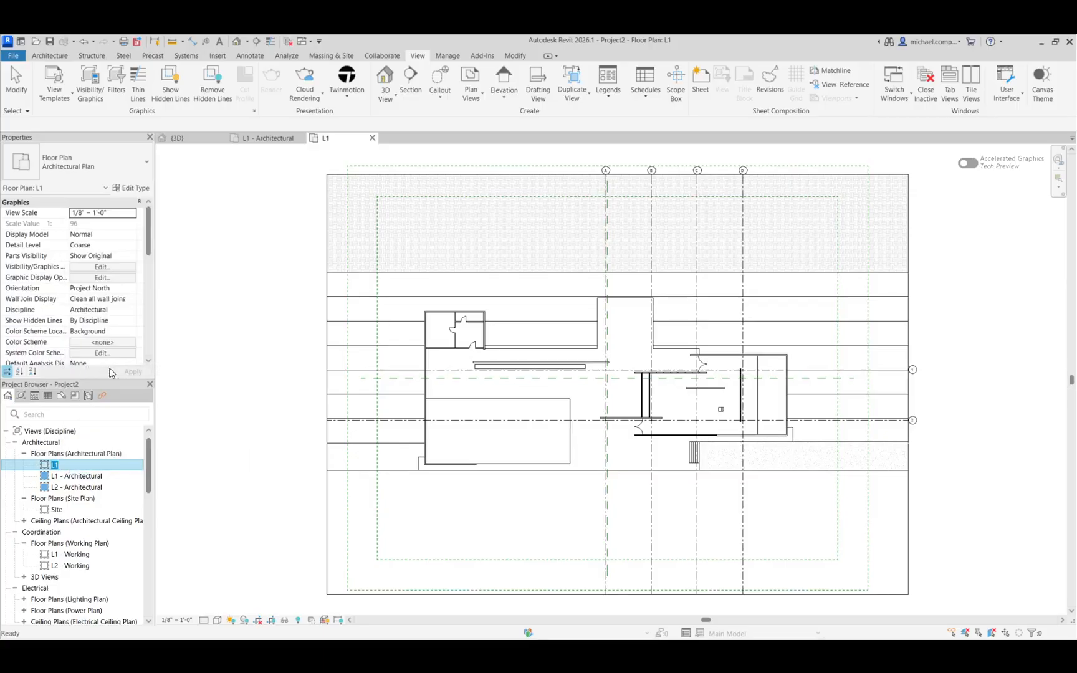
text(MIES)
text( BPO)
text(FLOOR PLAN)
click(197, 382)
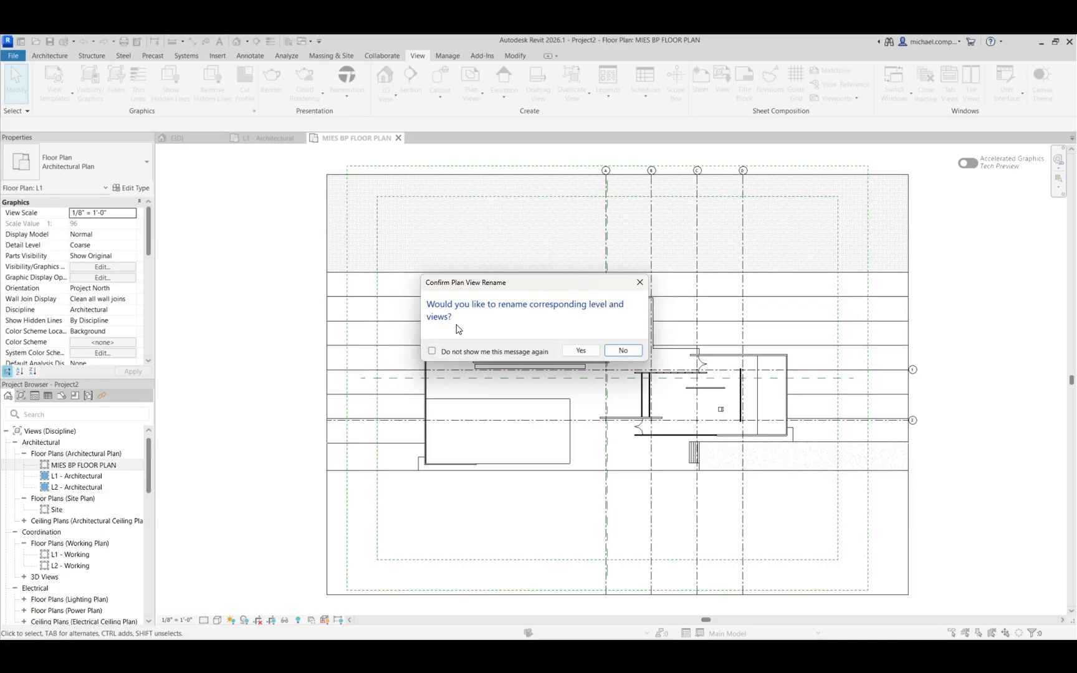
click(622, 350)
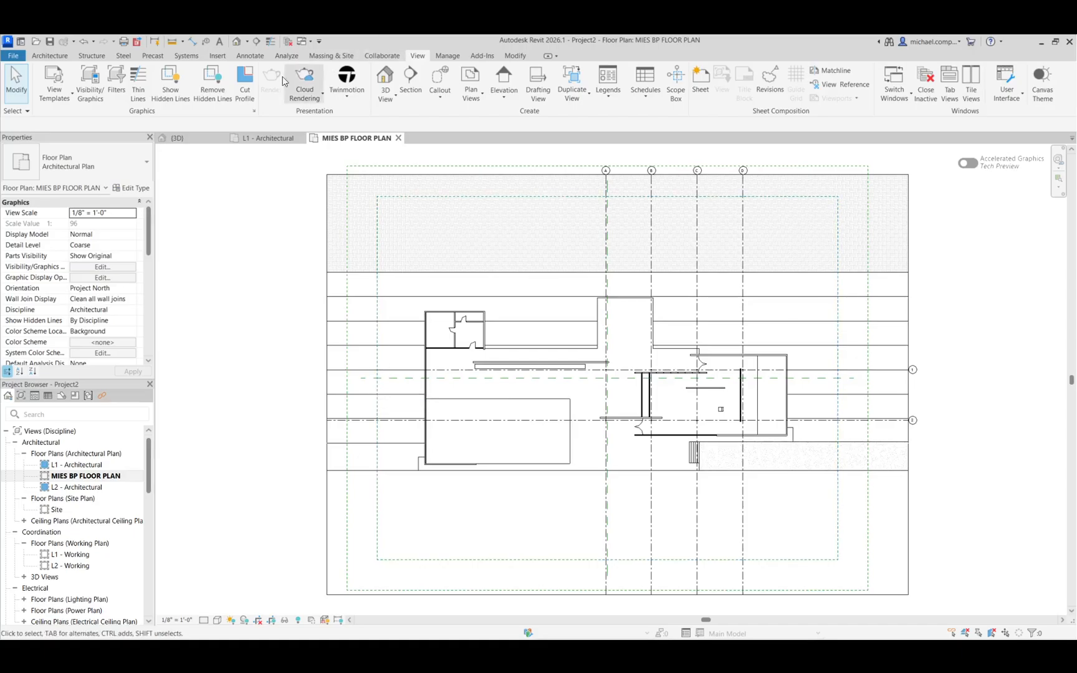
- Inspect the names and properties of the two existing scope boxes in the 3D view
click(199, 140)
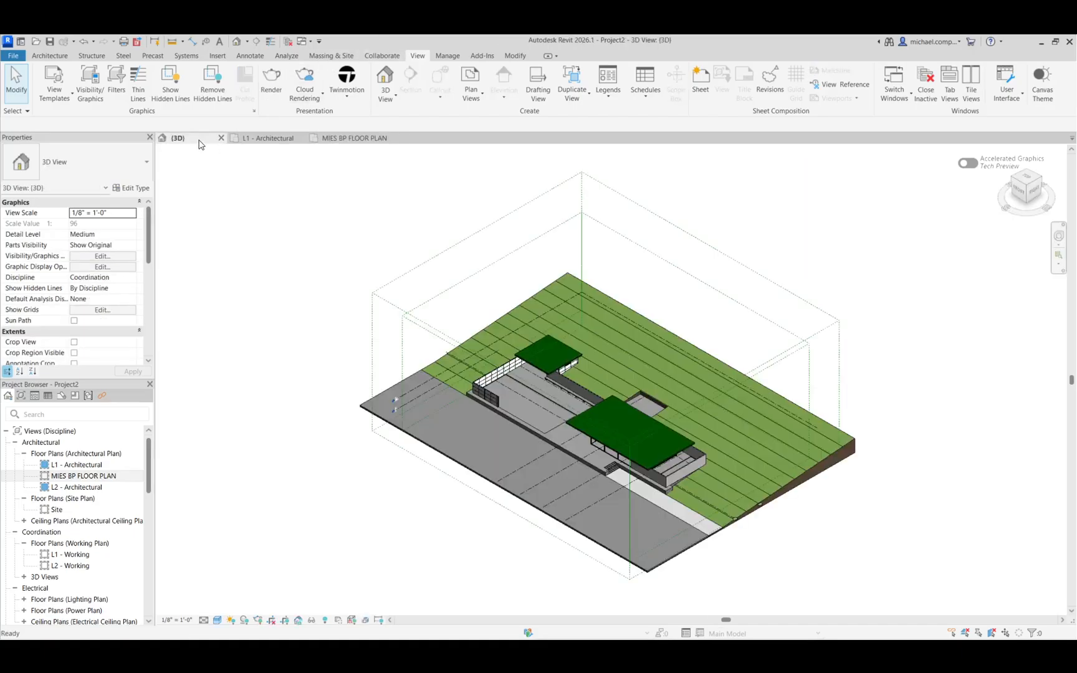
click(430, 261)
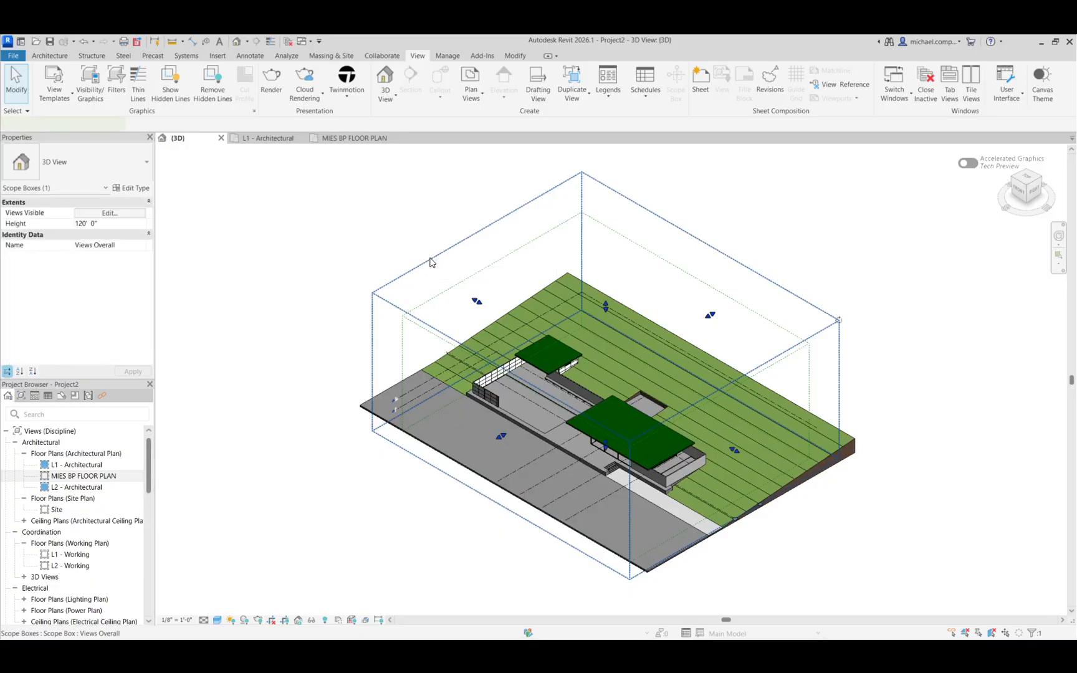
click(462, 223)
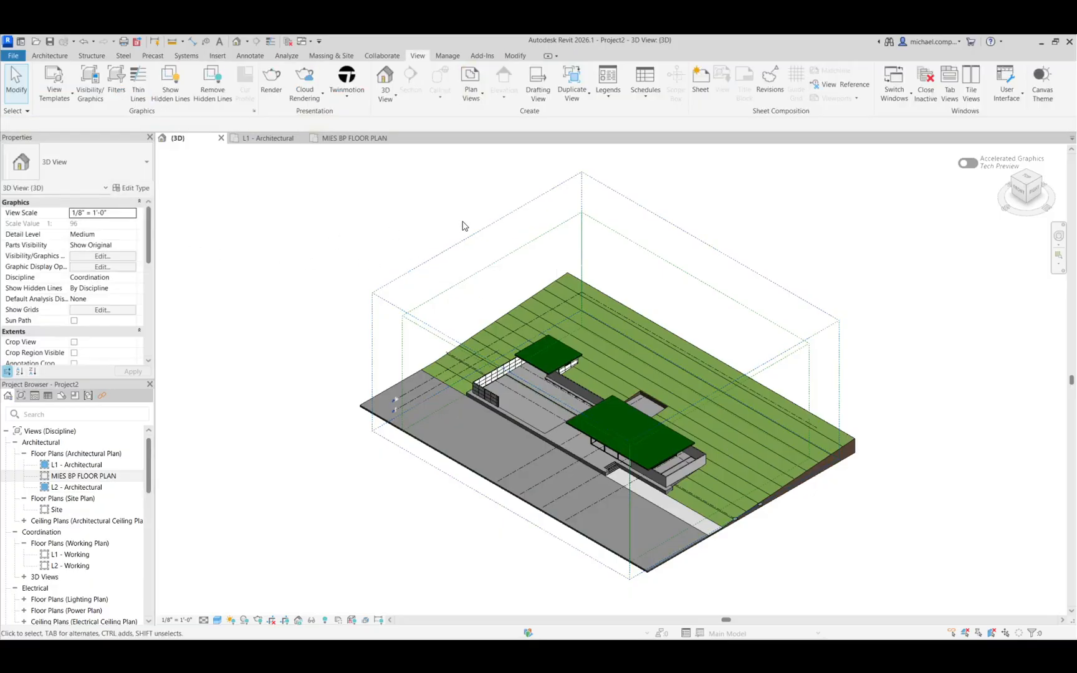
click(463, 239)
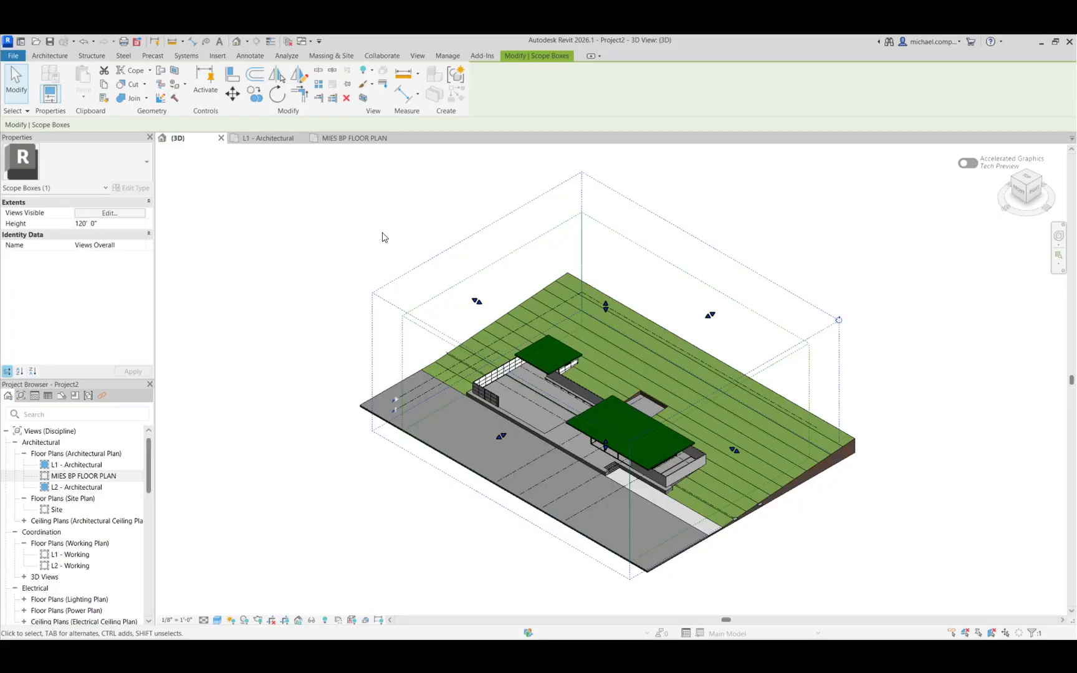
click(456, 253)
click(478, 271)
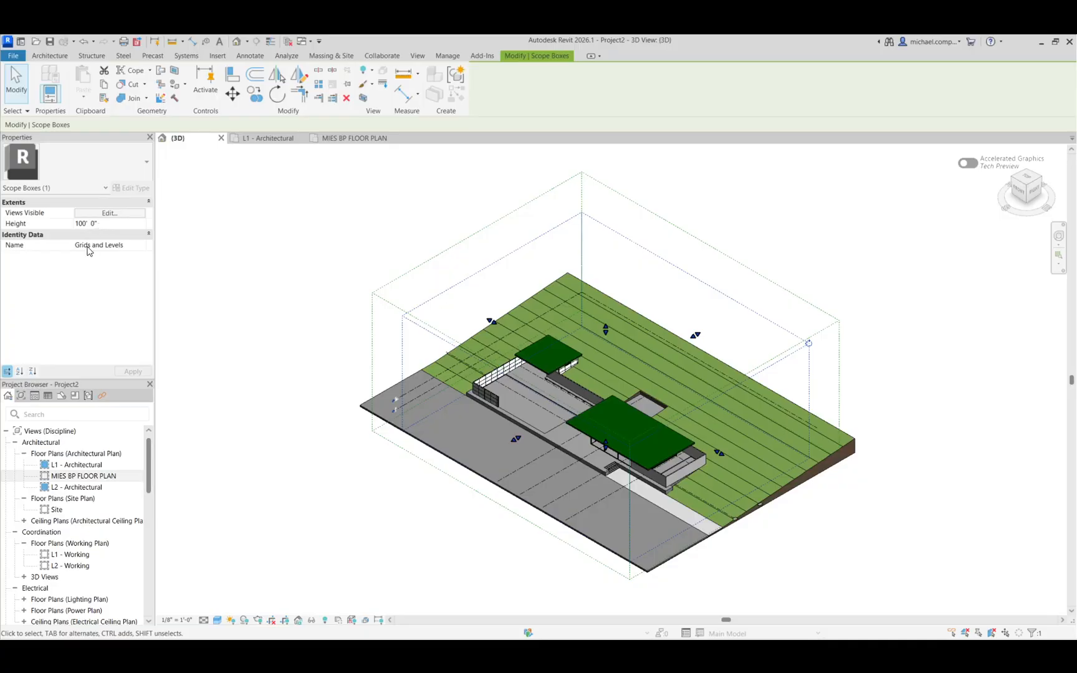
click(295, 247)
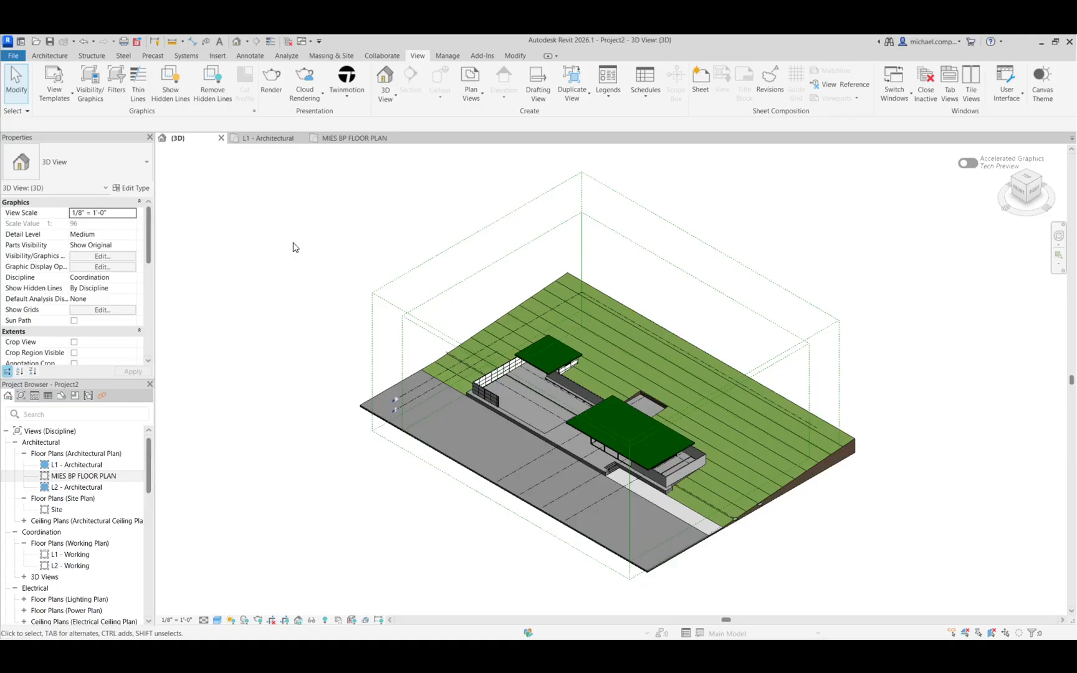
- Draw a scope box named MIES BP around the whole building in the MIES BP FLOOR PLAN view
click(111, 477)
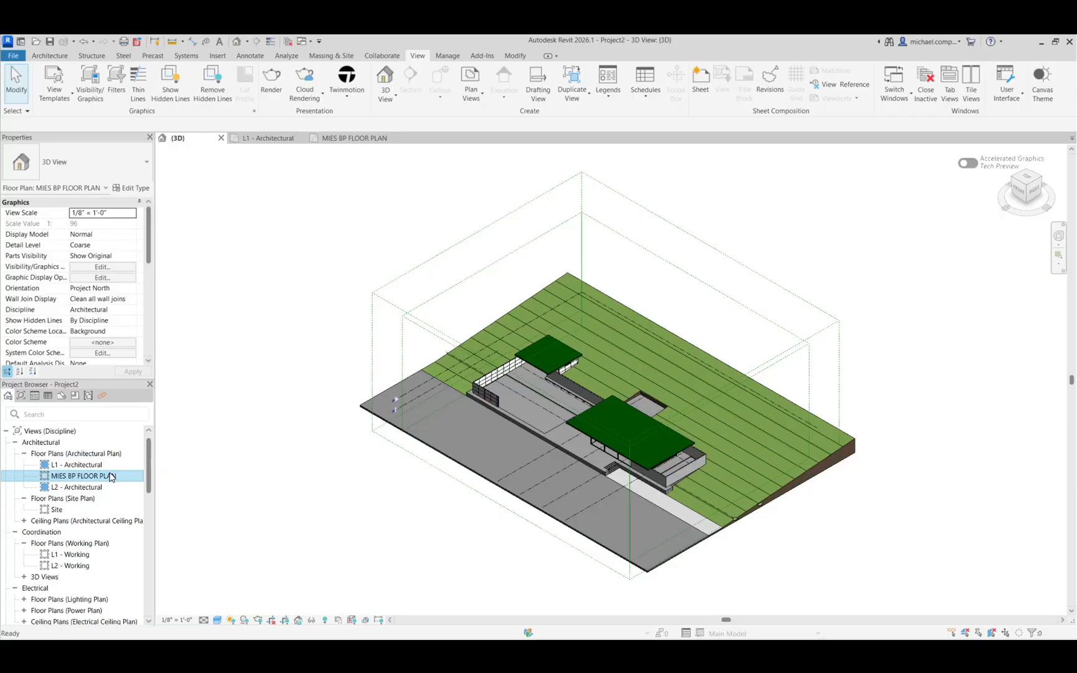
double_click(111, 476)
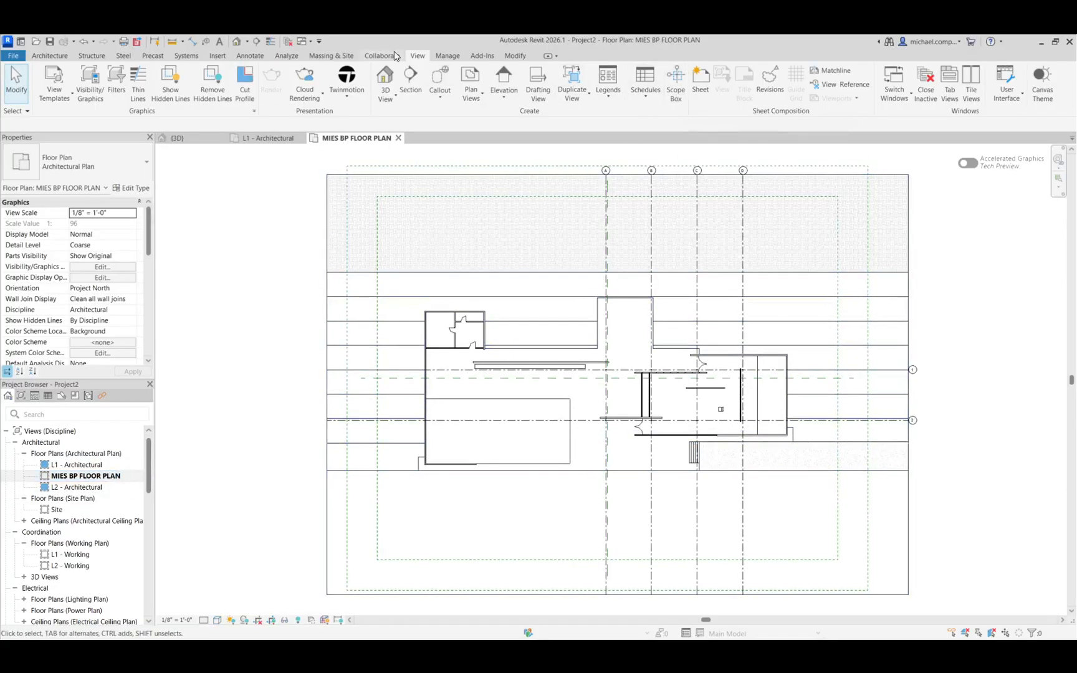
click(675, 84)
click(130, 244)
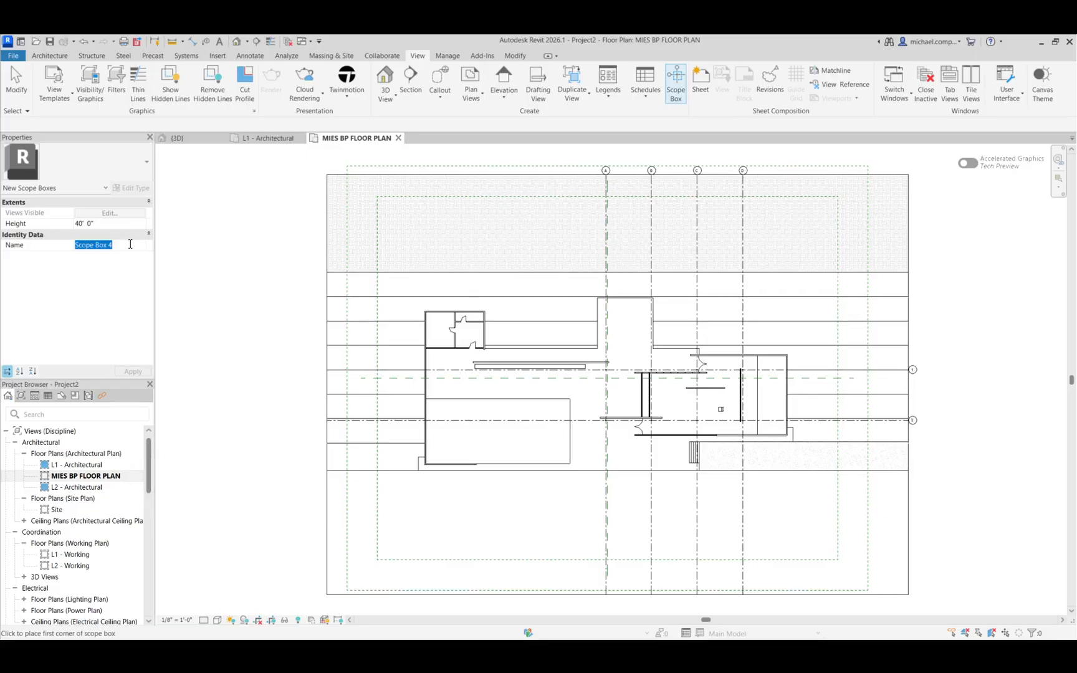
text(MISE)
text( BP)
key(Return)
click(412, 289)
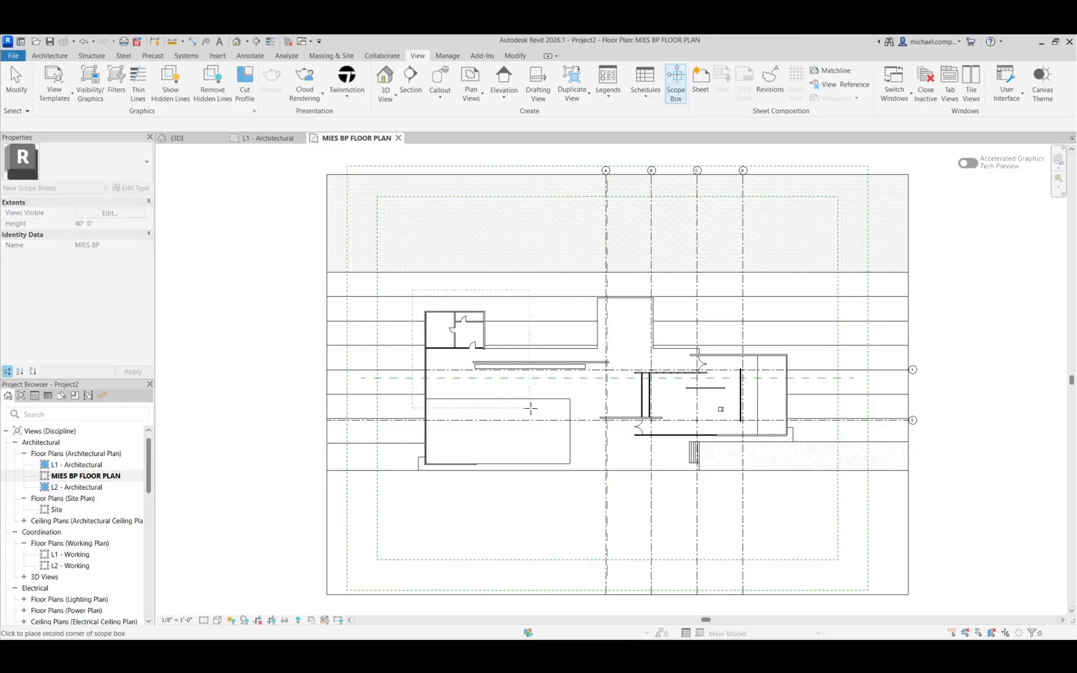
click(799, 481)
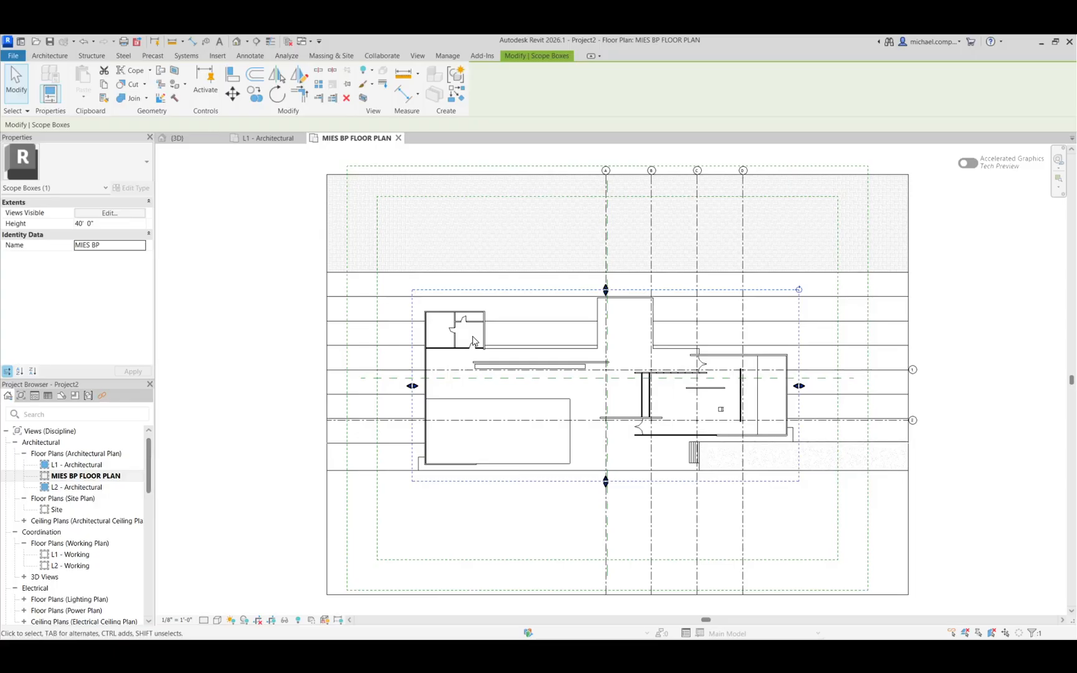
click(304, 325)
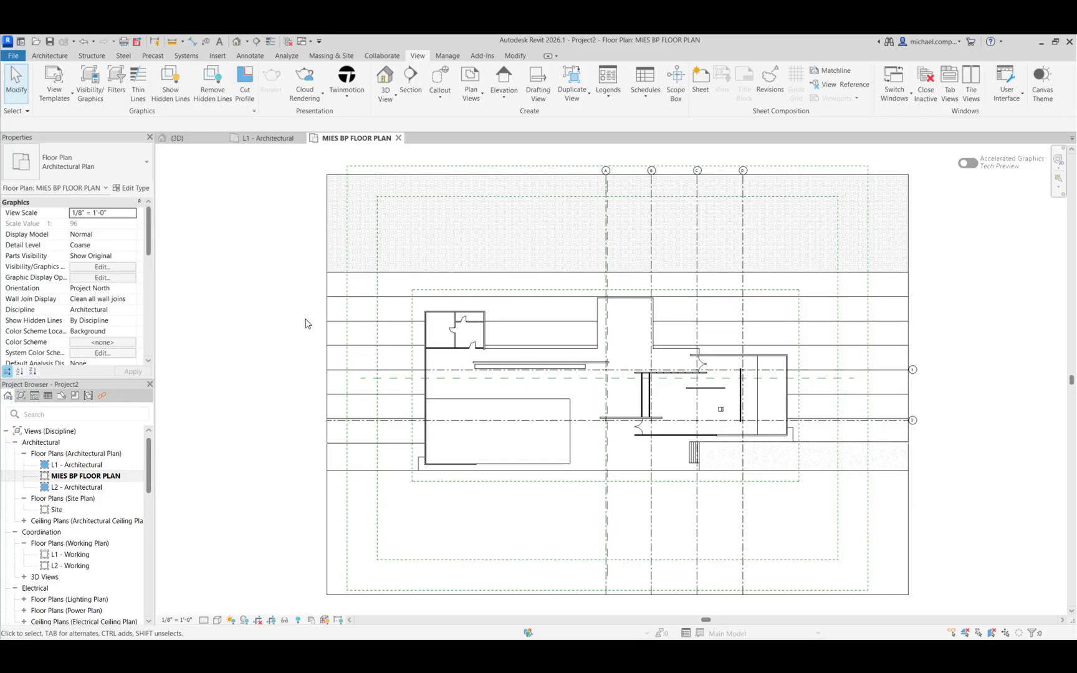
click(412, 309)
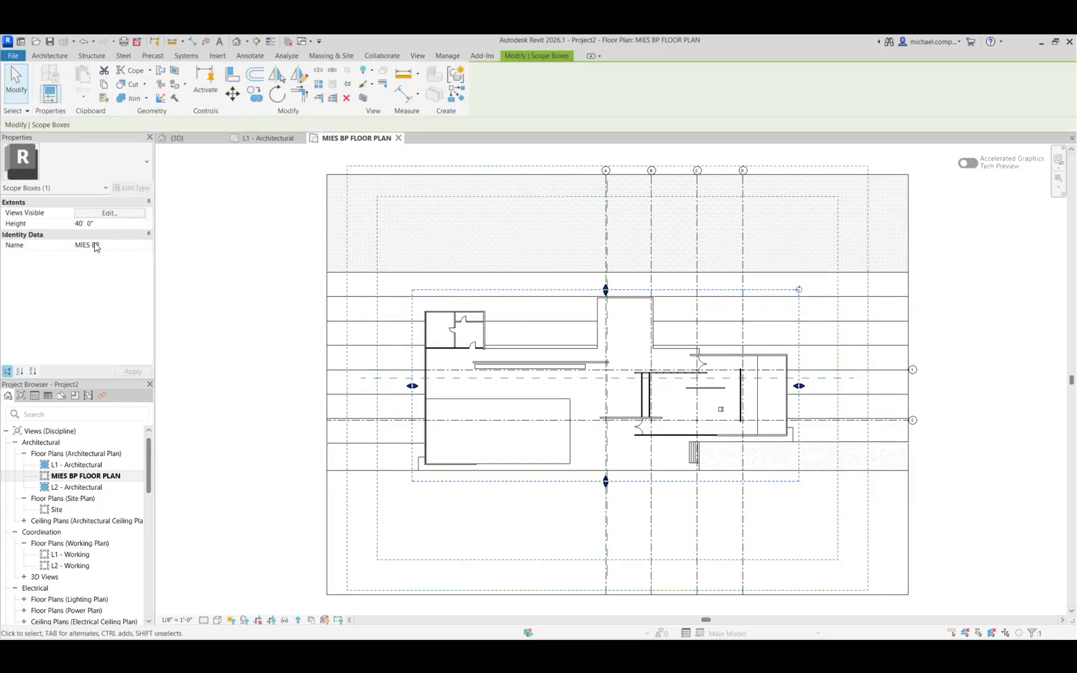
click(240, 309)
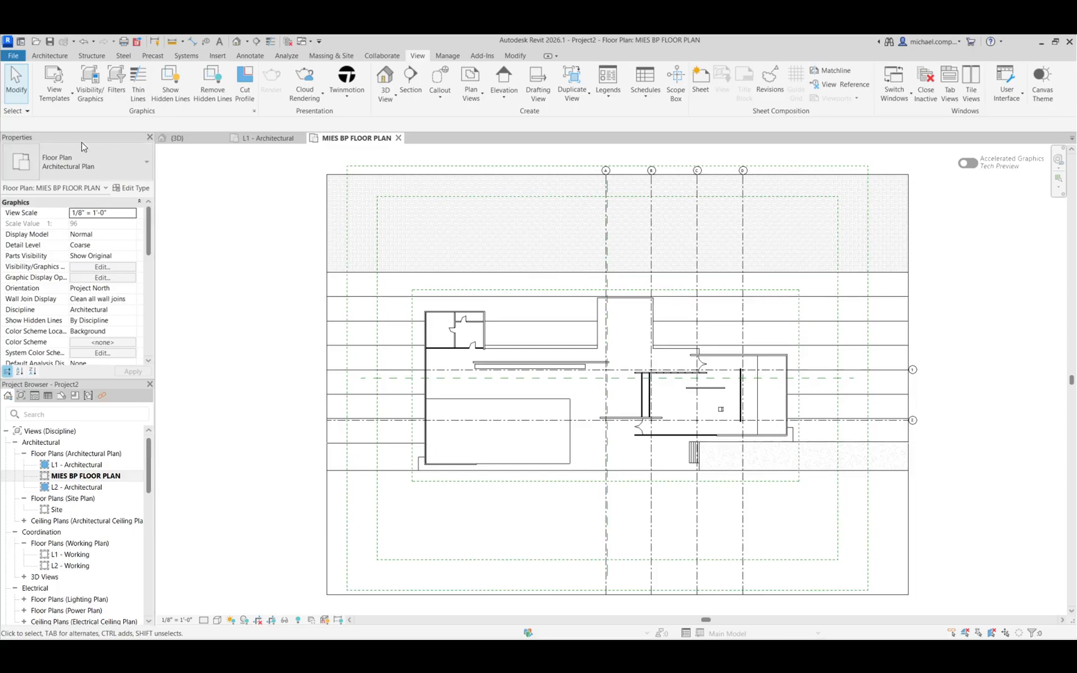
- Assign the MIES BP scope box to the MIES BP FLOOR PLAN view and apply the change
scroll(133, 287, down, 2)
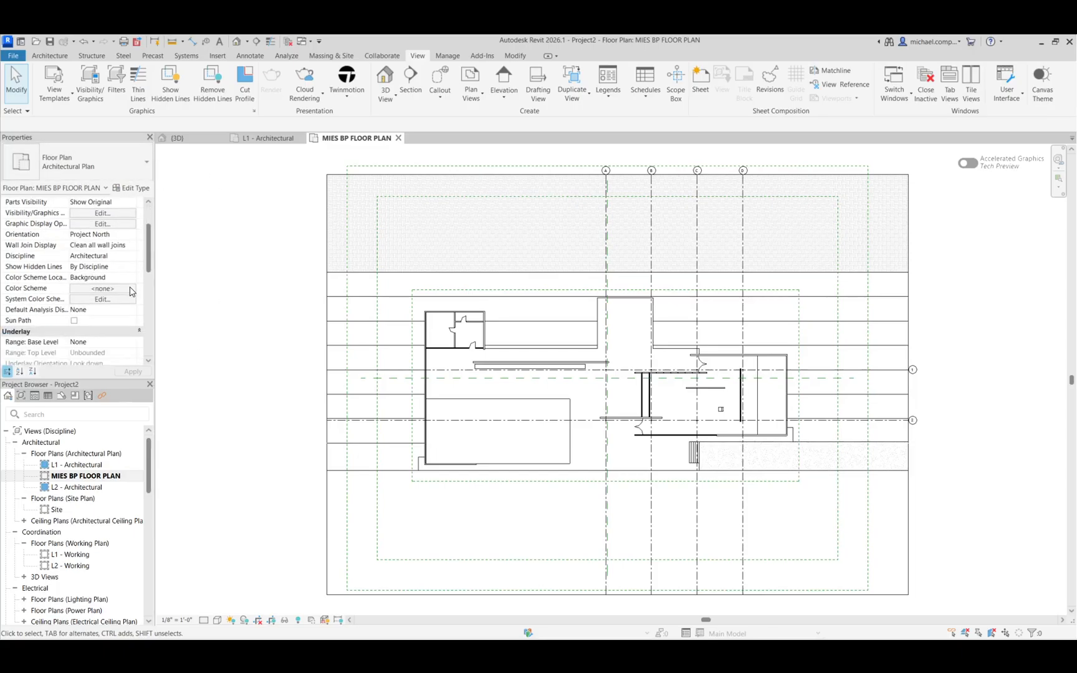
scroll(132, 291, down, 5)
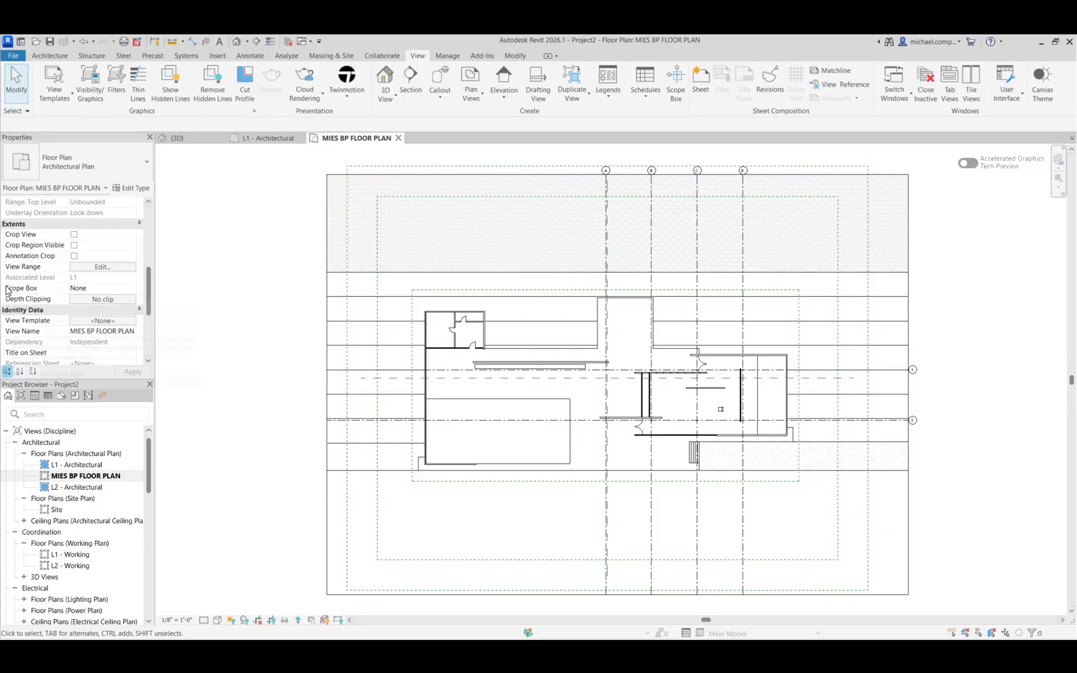
click(132, 291)
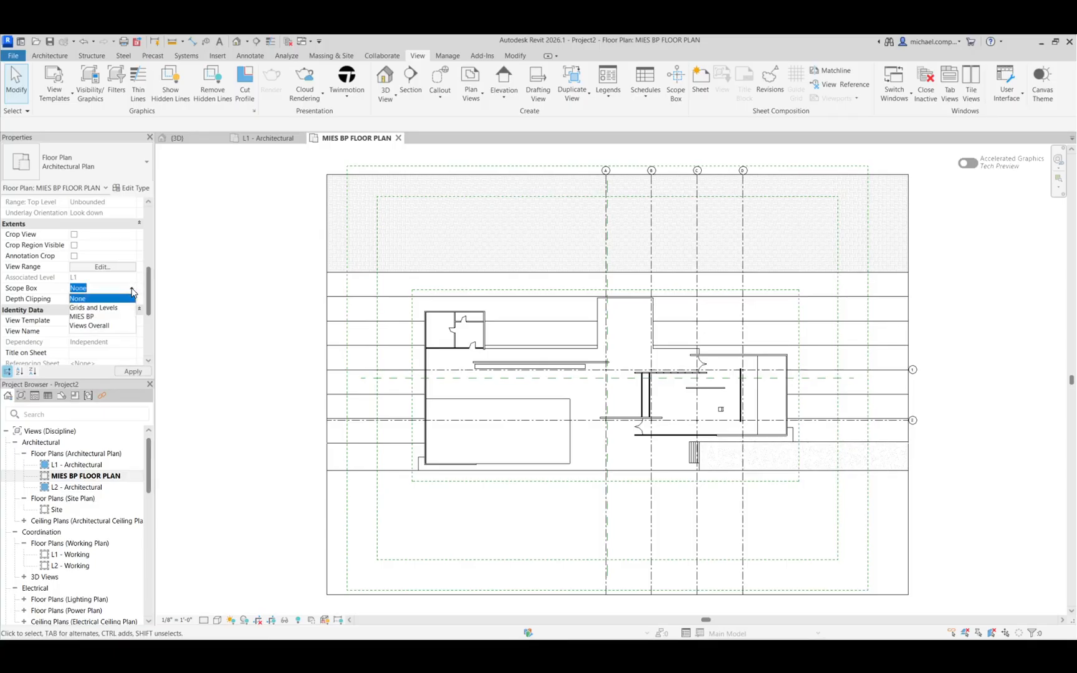
click(90, 316)
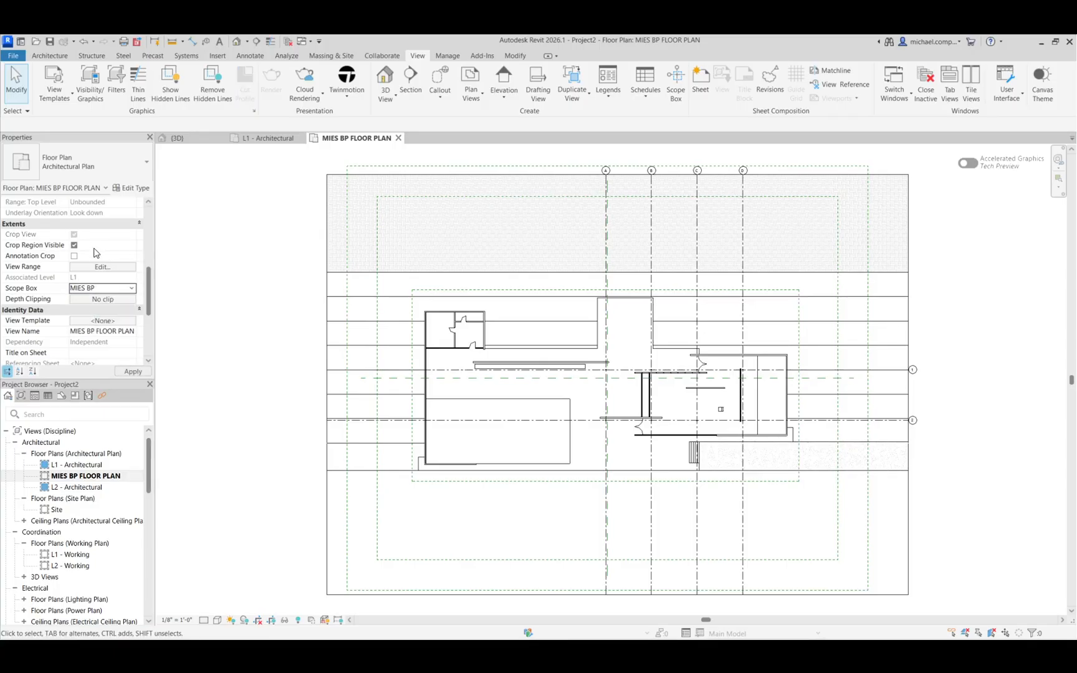
click(129, 372)
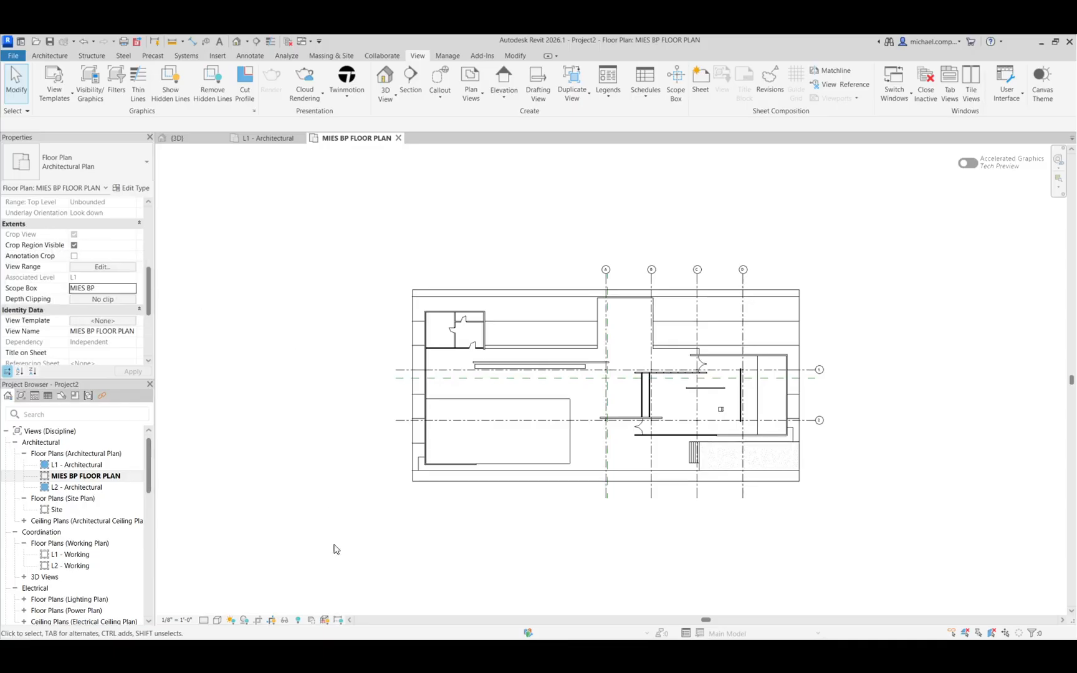
- Hide the crop region boundary in the MIES BP FLOOR PLAN view
click(274, 621)
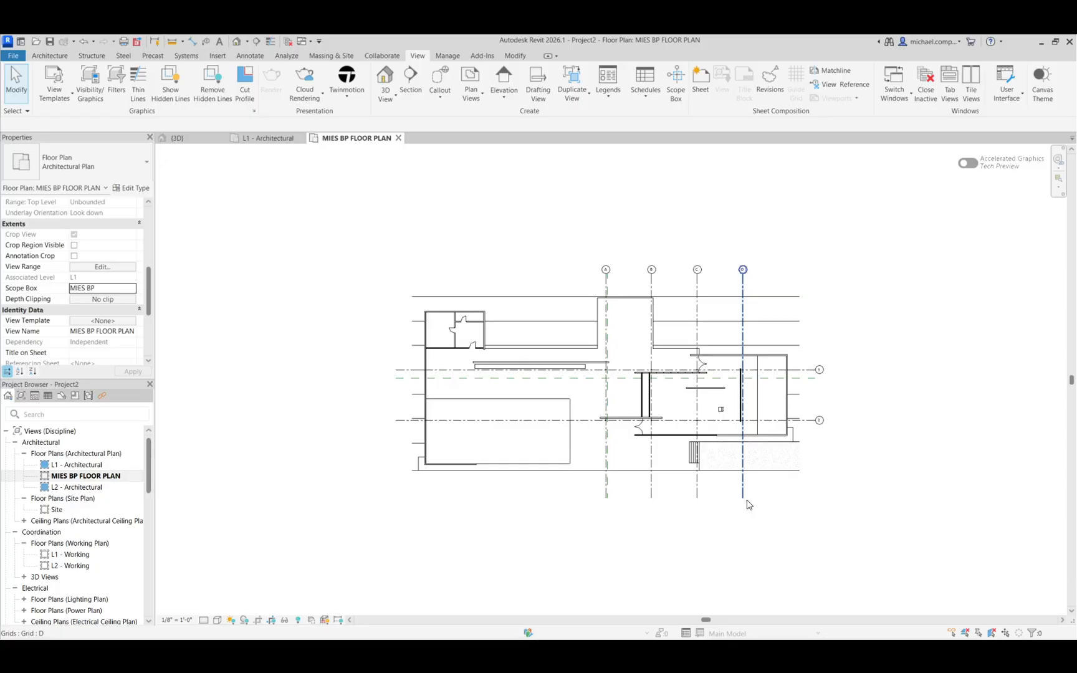
key(z)
key(e)
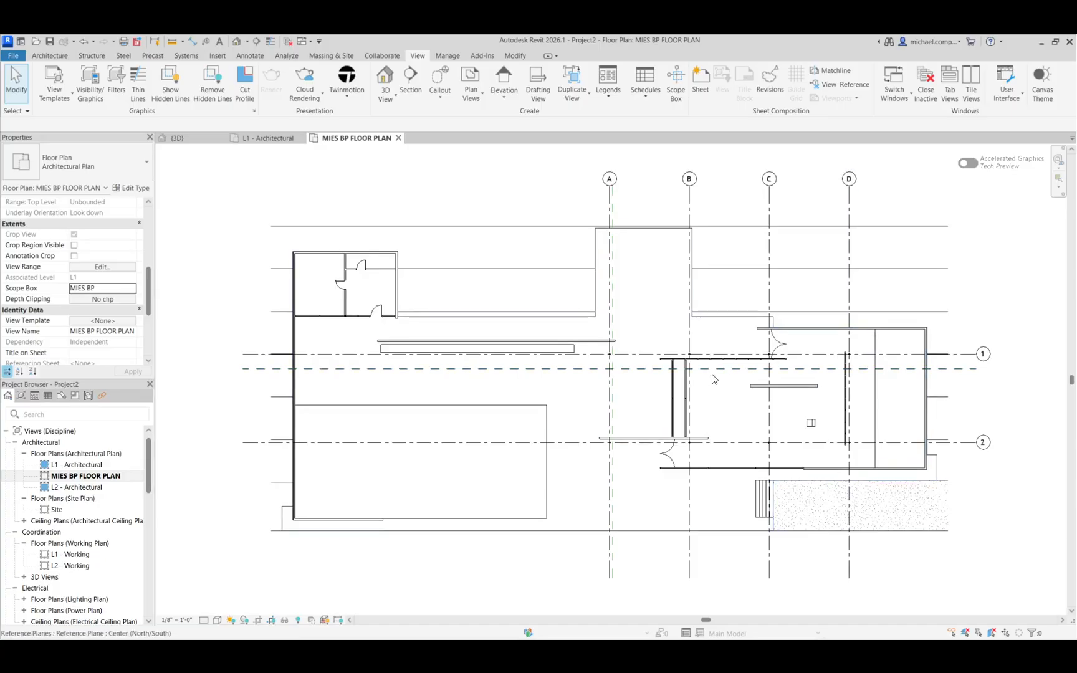
- Try hiding the whole Toposolid category in the plan view directly from the selected grassland toposolid
click(472, 227)
right_click(472, 228)
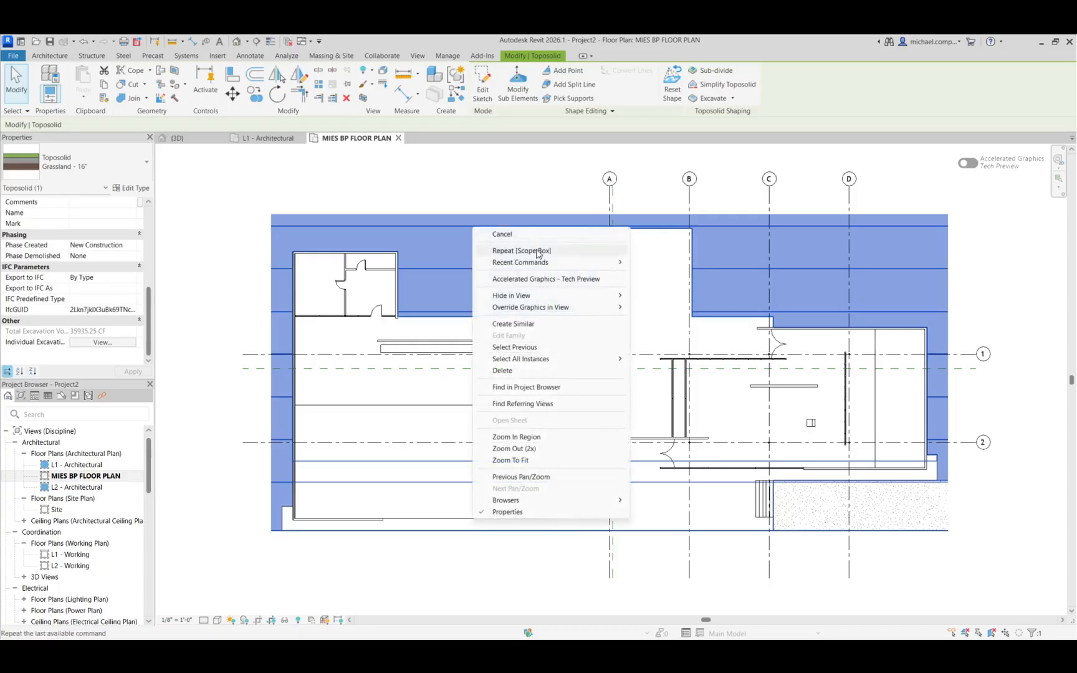
mouse_move(575, 295)
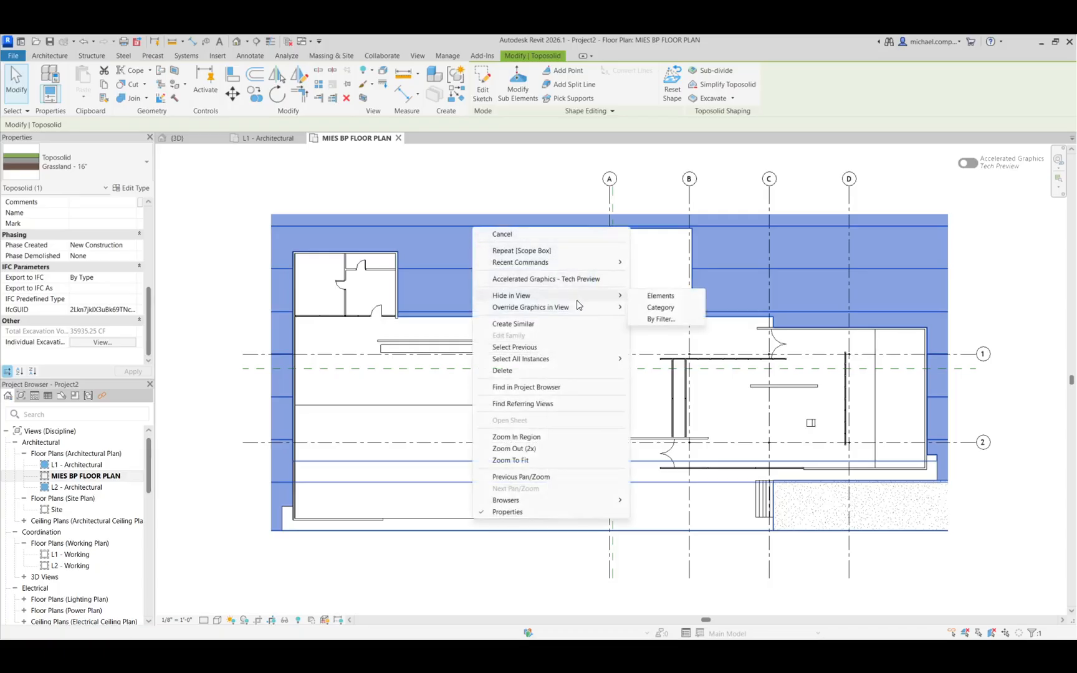
click(671, 307)
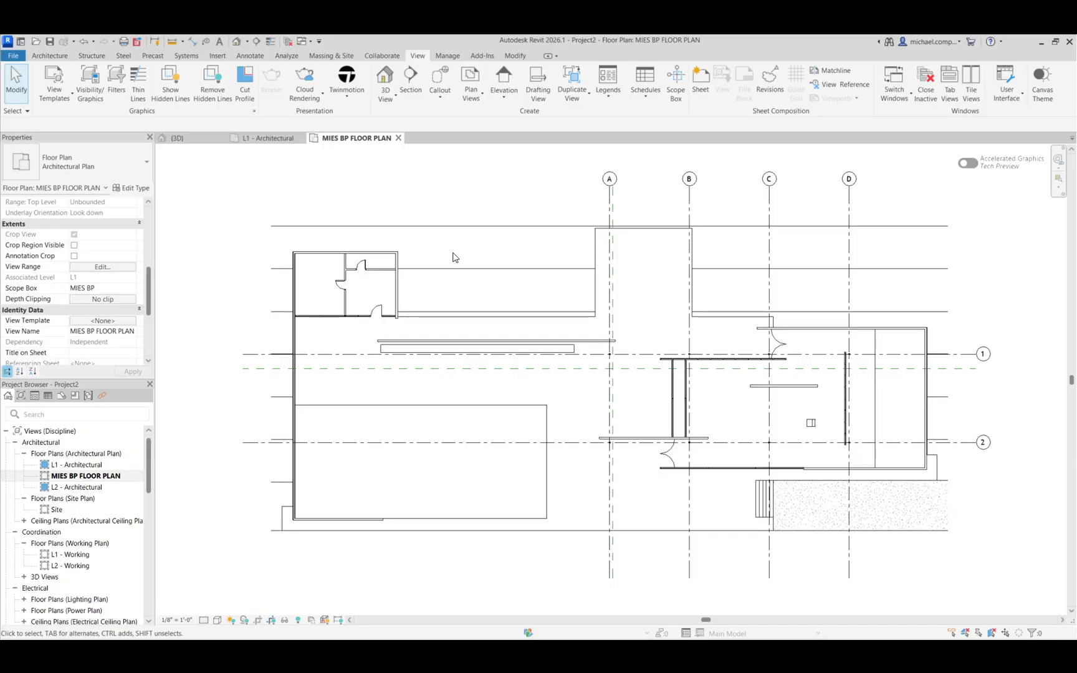
key(v)
key(v)
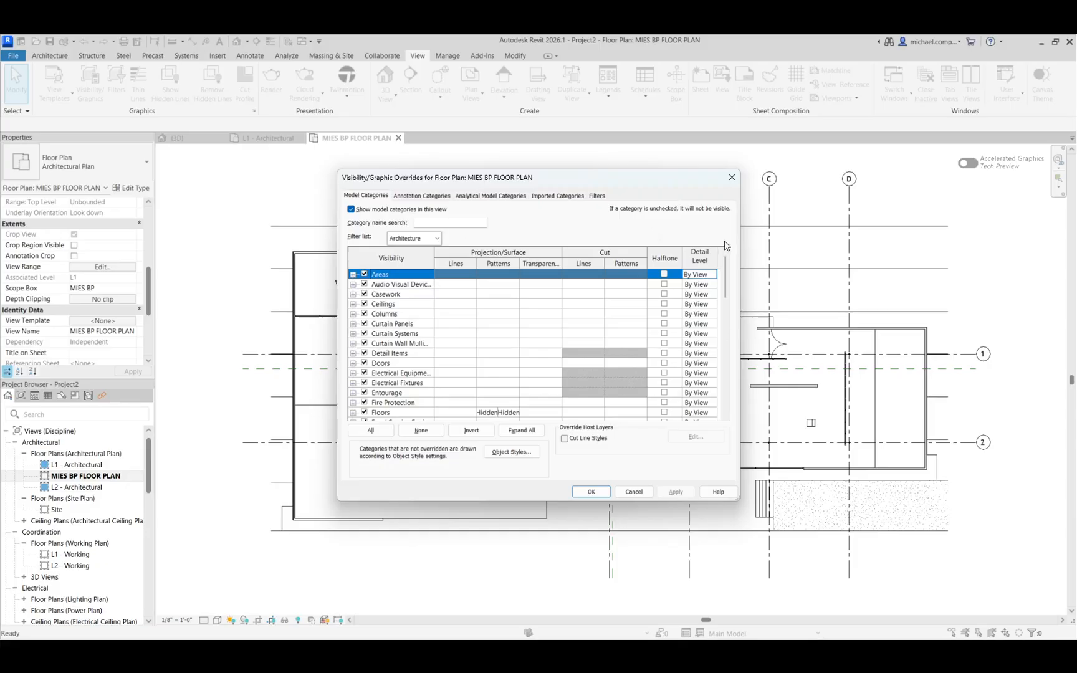
click(734, 178)
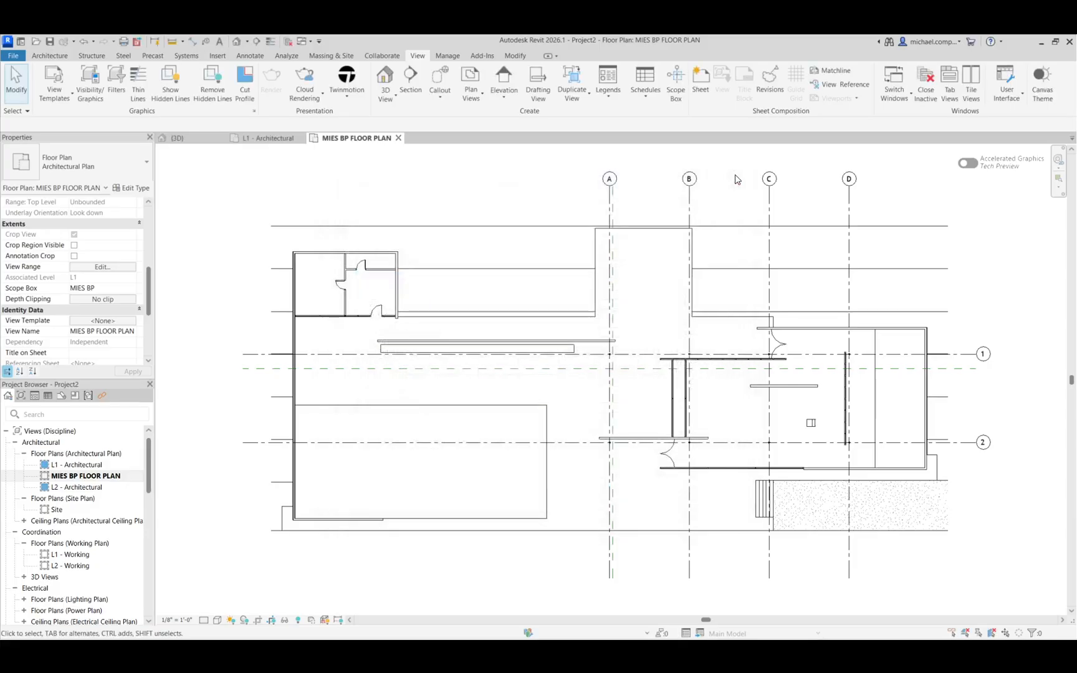
- Turn off the Toposolid model category in the floor plan's visibility/graphics overrides and apply the change
click(89, 80)
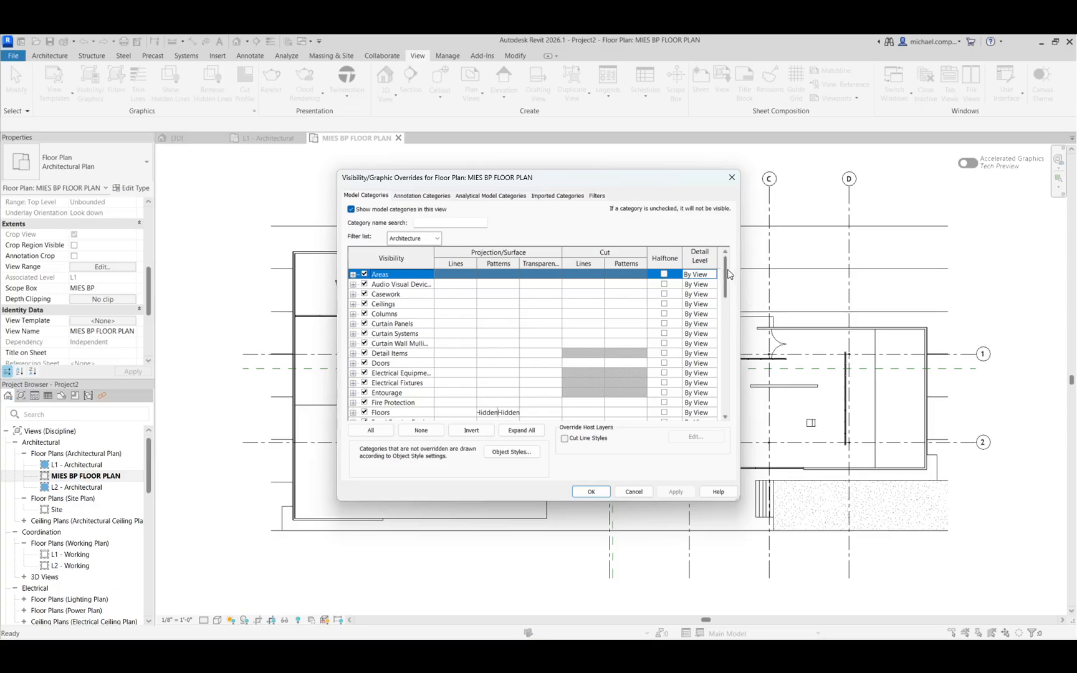
drag(726, 275, 716, 398)
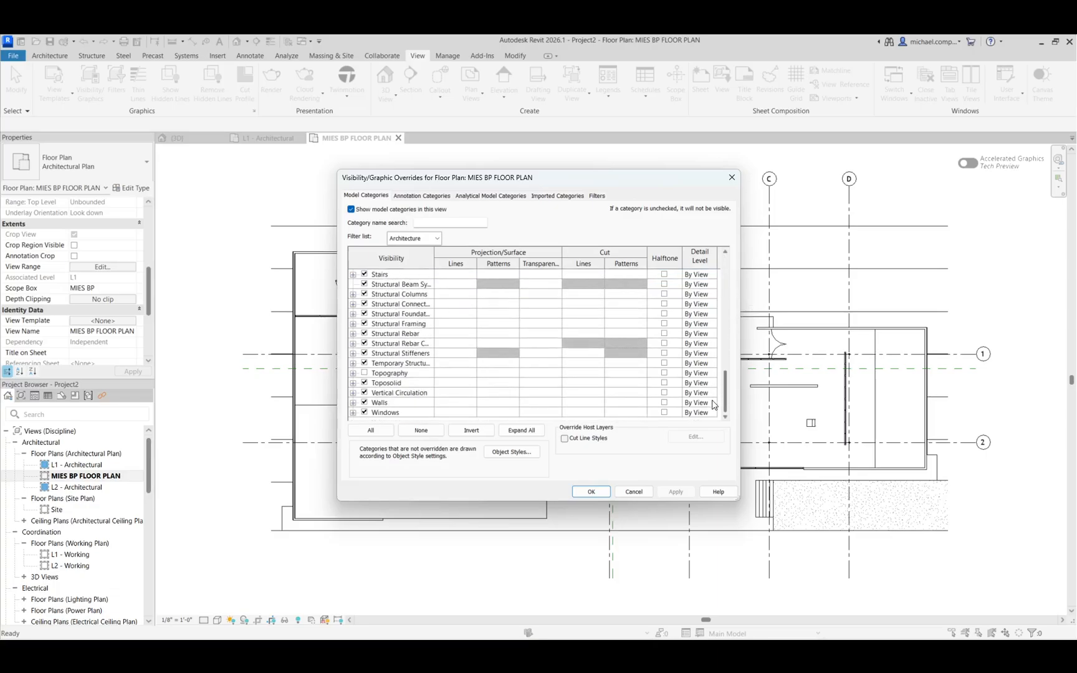
click(385, 386)
click(365, 382)
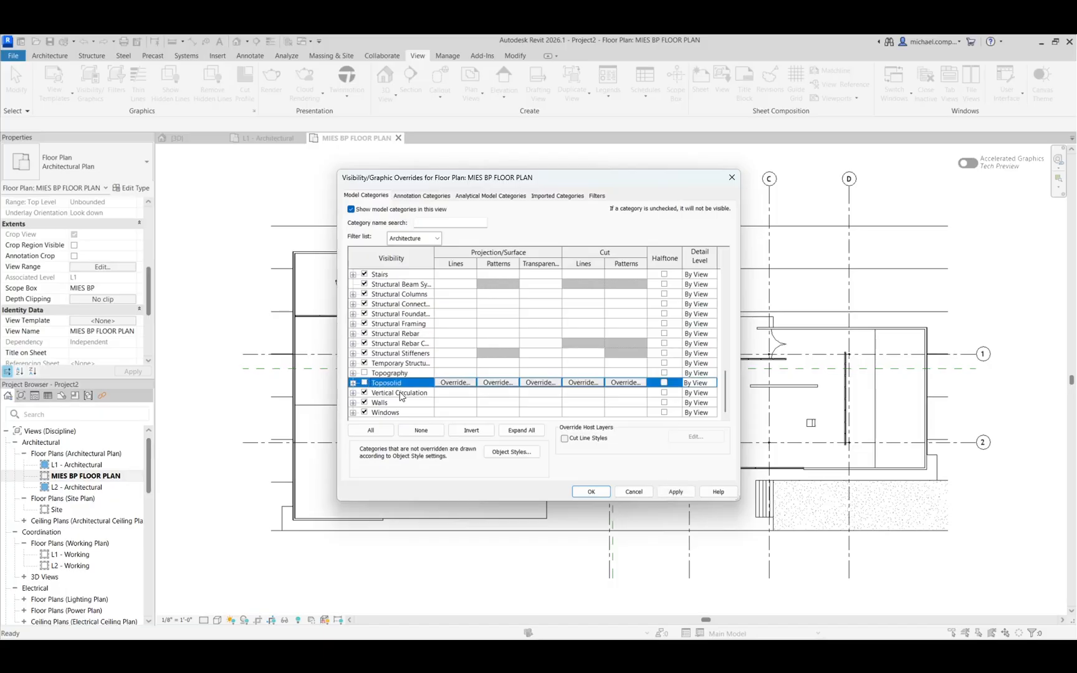
click(675, 492)
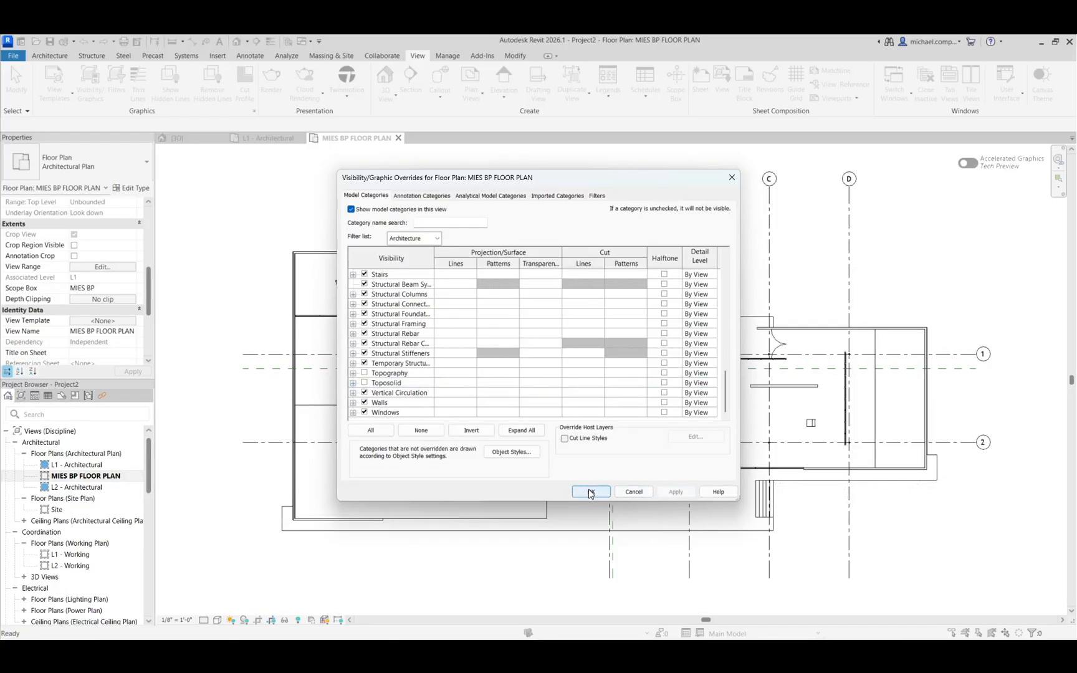
click(591, 492)
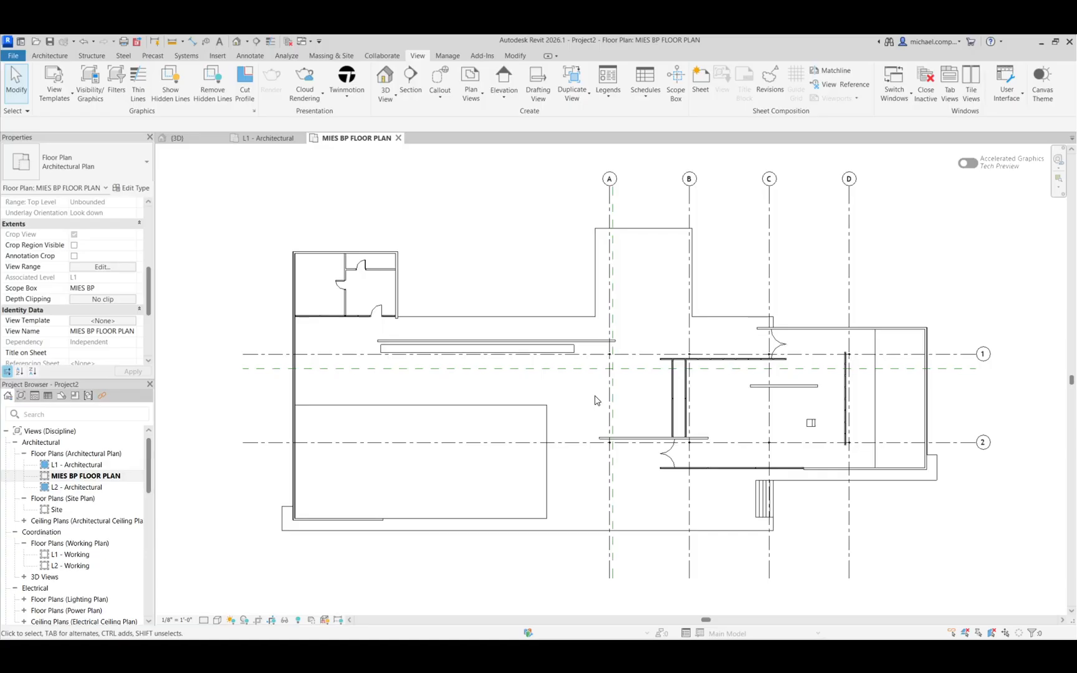
- Override the cut pattern foreground with Solid fill for all model categories in the MIES BP FLOOR PLAN view
key(v)
key(v)
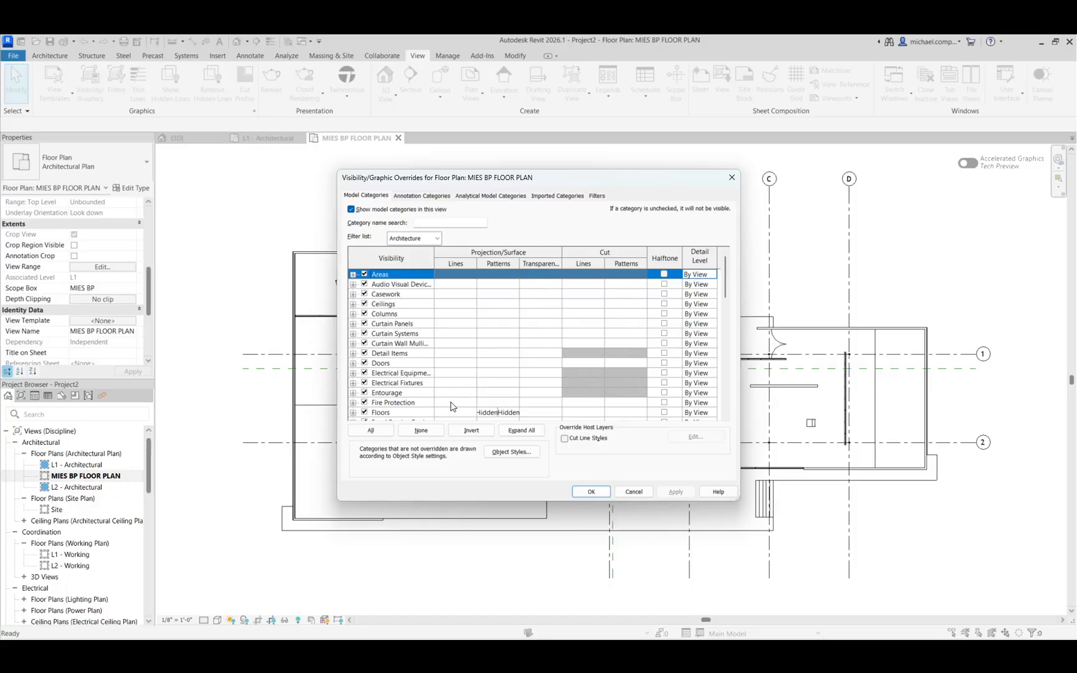
click(370, 430)
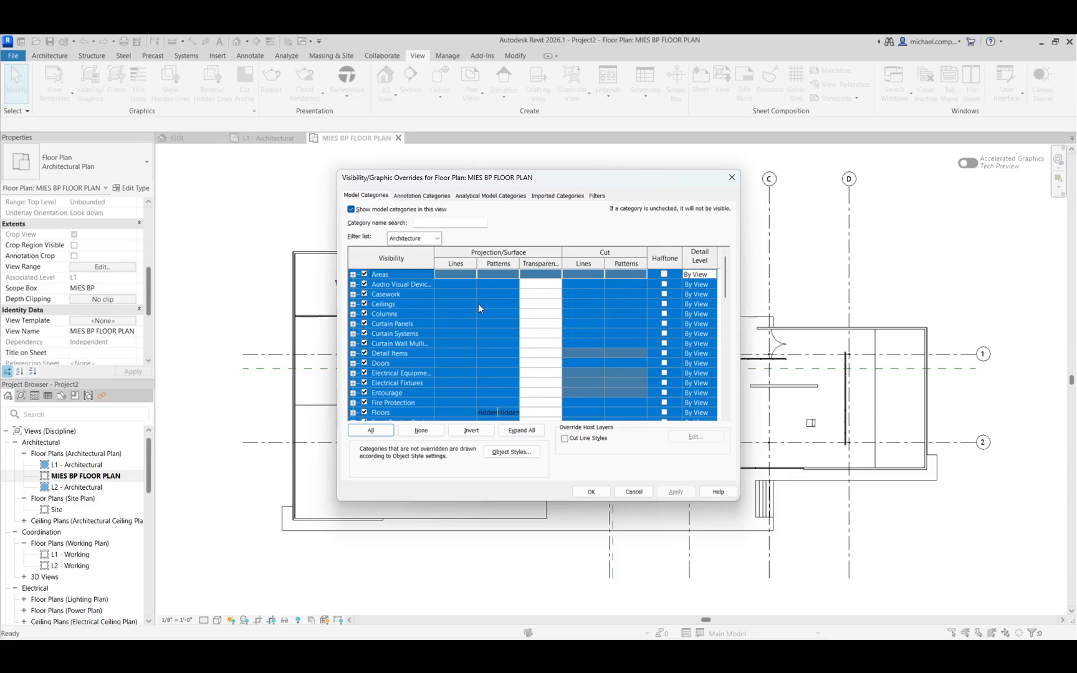
click(623, 305)
click(628, 303)
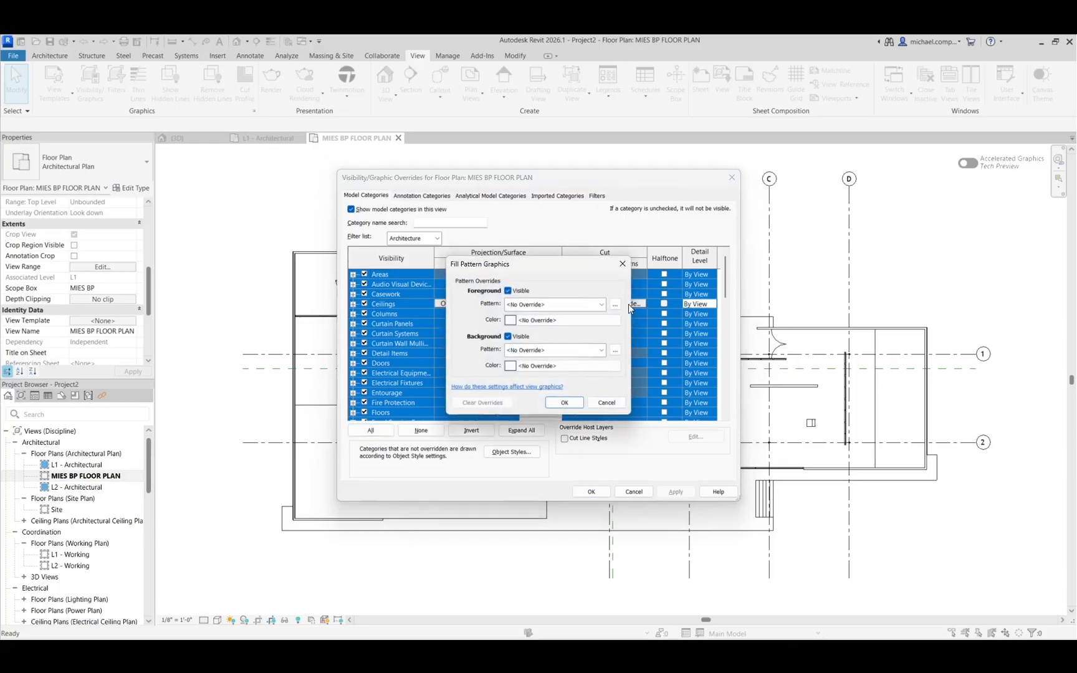
click(556, 304)
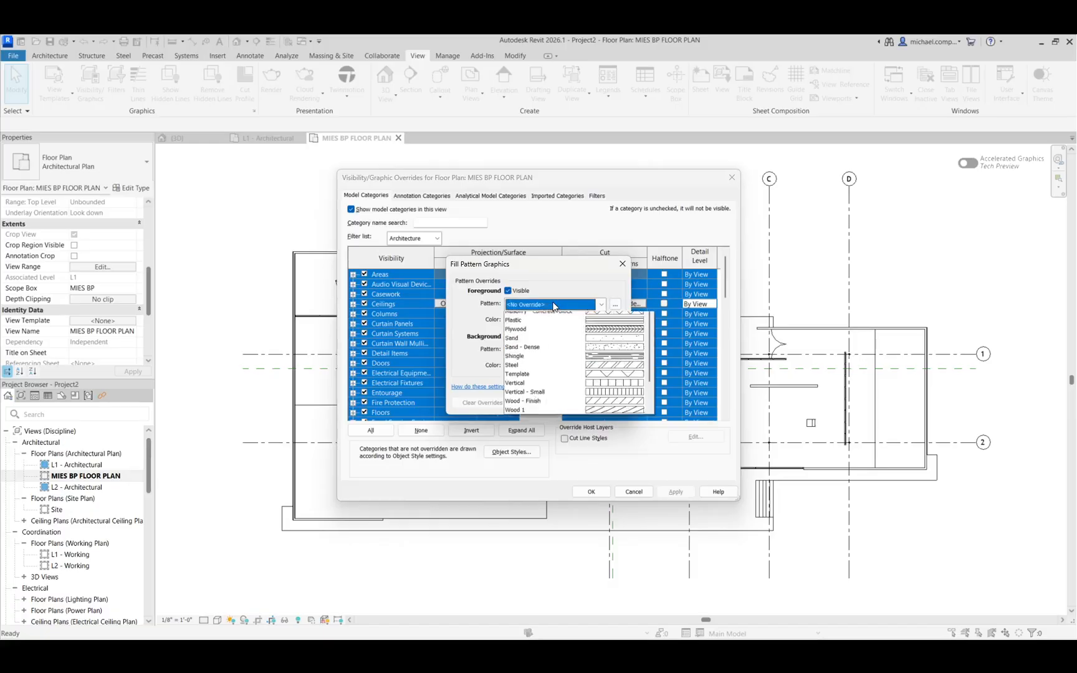
click(572, 329)
- Set the cut pattern's foreground color to Red for all selected categories and apply the overrides to the view
click(540, 320)
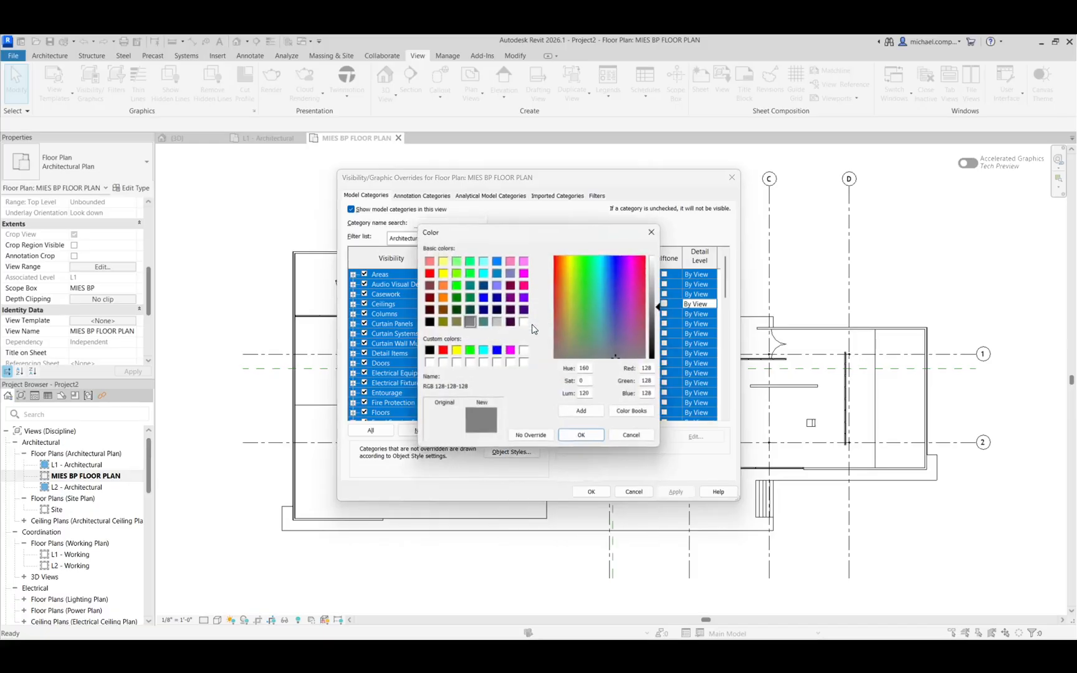
click(444, 352)
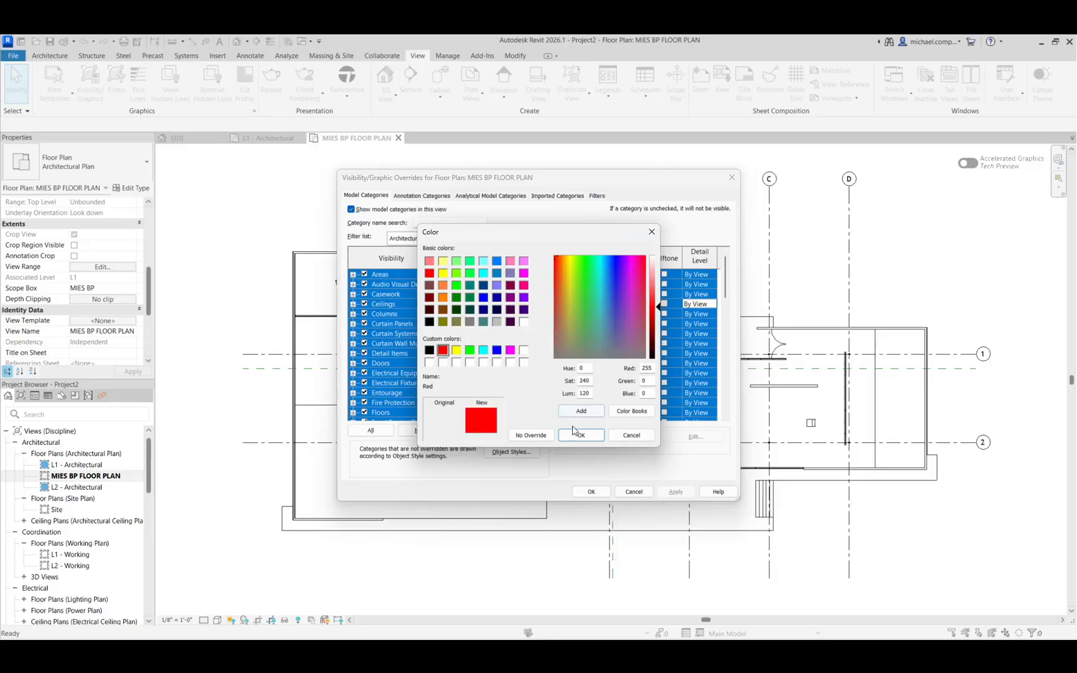
click(580, 435)
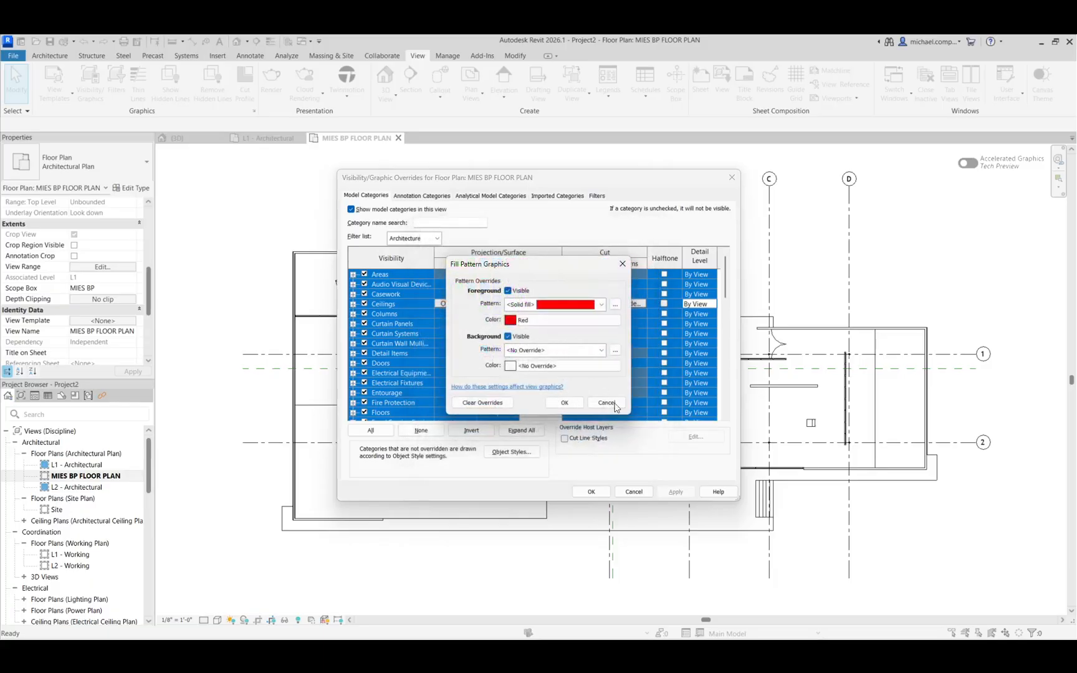
click(564, 403)
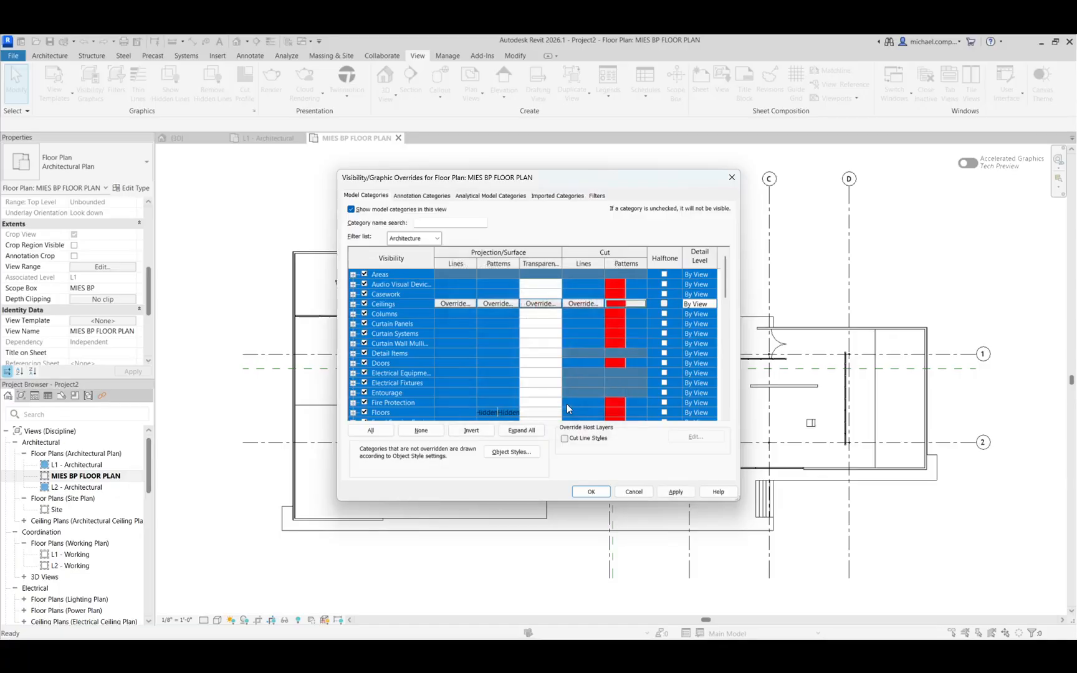
click(670, 492)
click(591, 492)
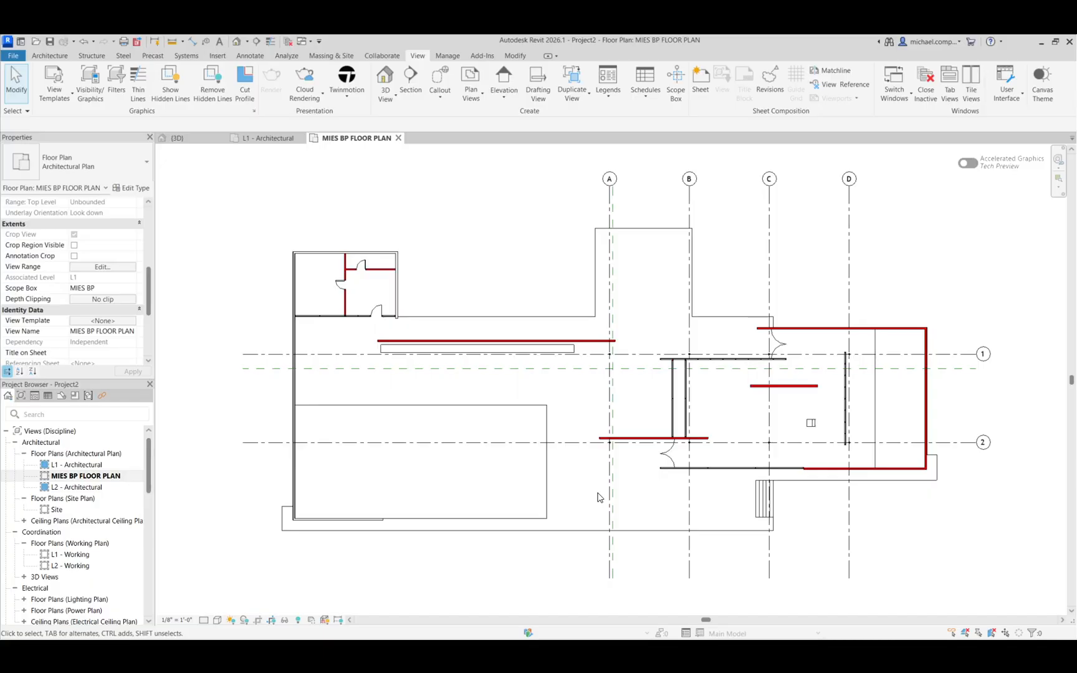
- Examine the red cut fill on the pavilion's walls, cross-shaped columns and curtain wall mullions around grids A to D
scroll(620, 341, up, 6)
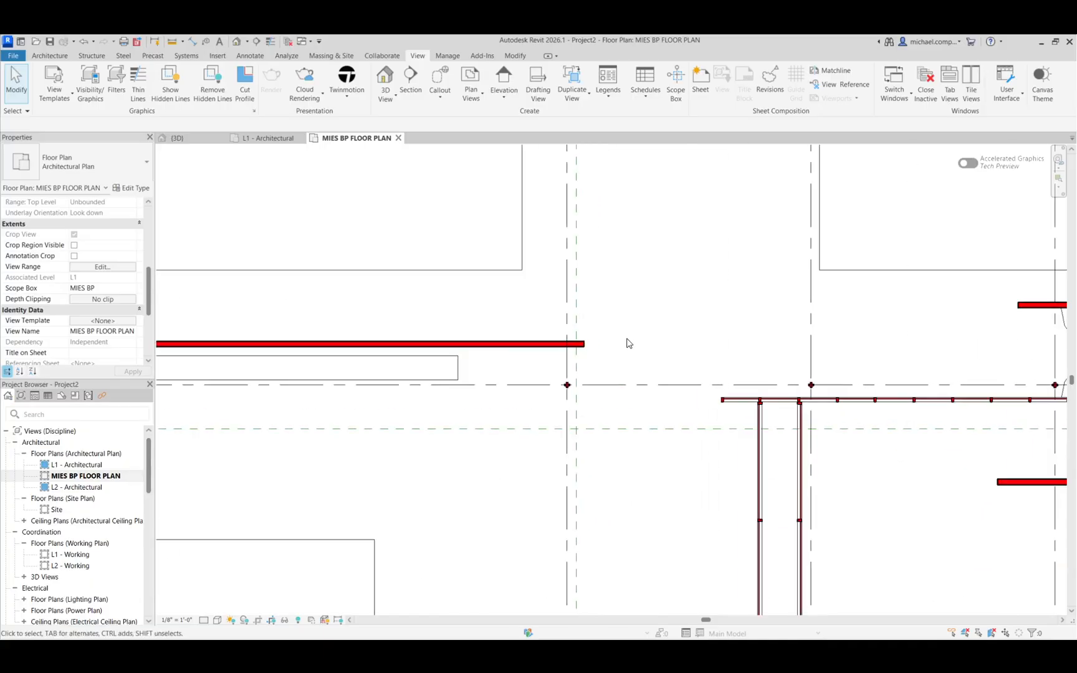
scroll(467, 347, down, 2)
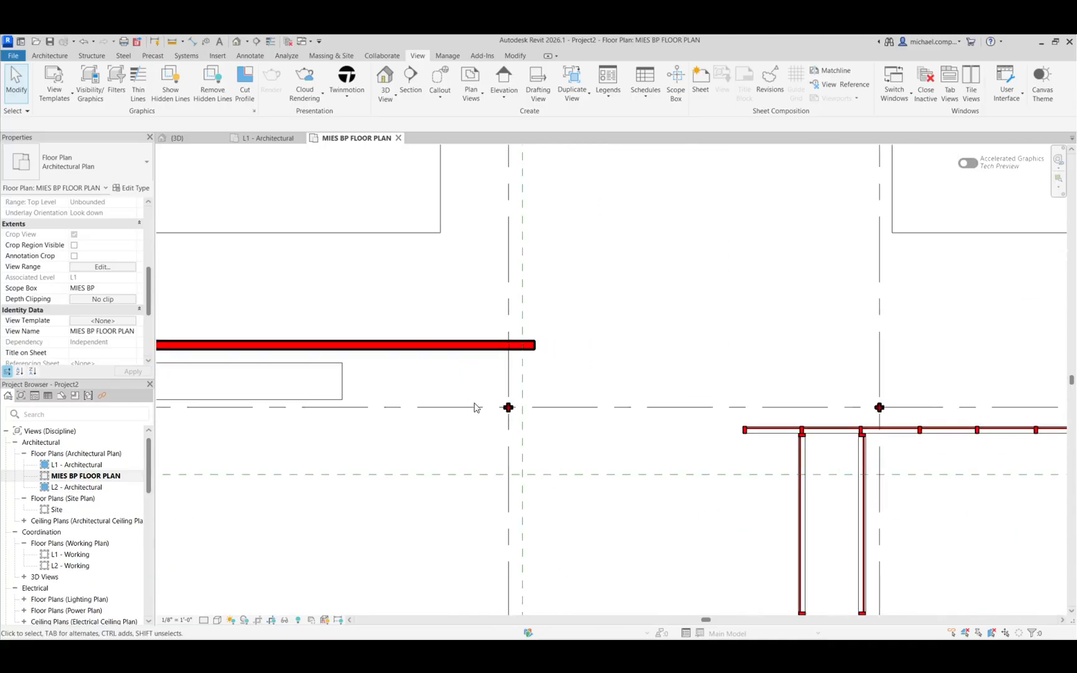
scroll(492, 414, up, 5)
scroll(411, 405, down, 2)
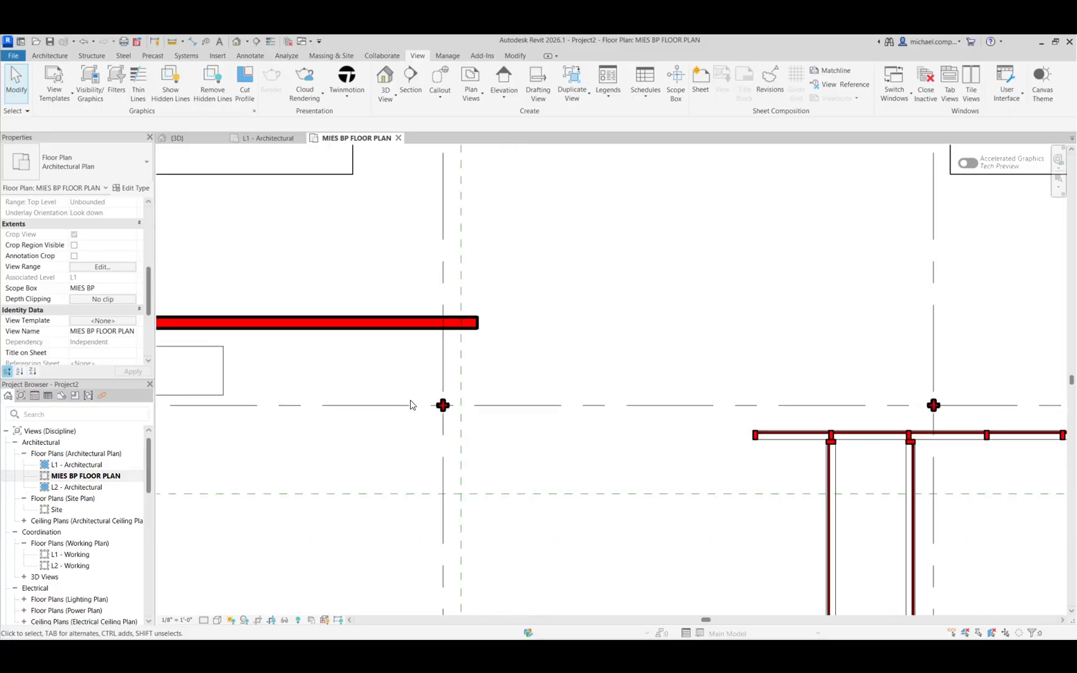
scroll(411, 402, down, 3)
scroll(619, 428, up, 4)
scroll(529, 391, up, 3)
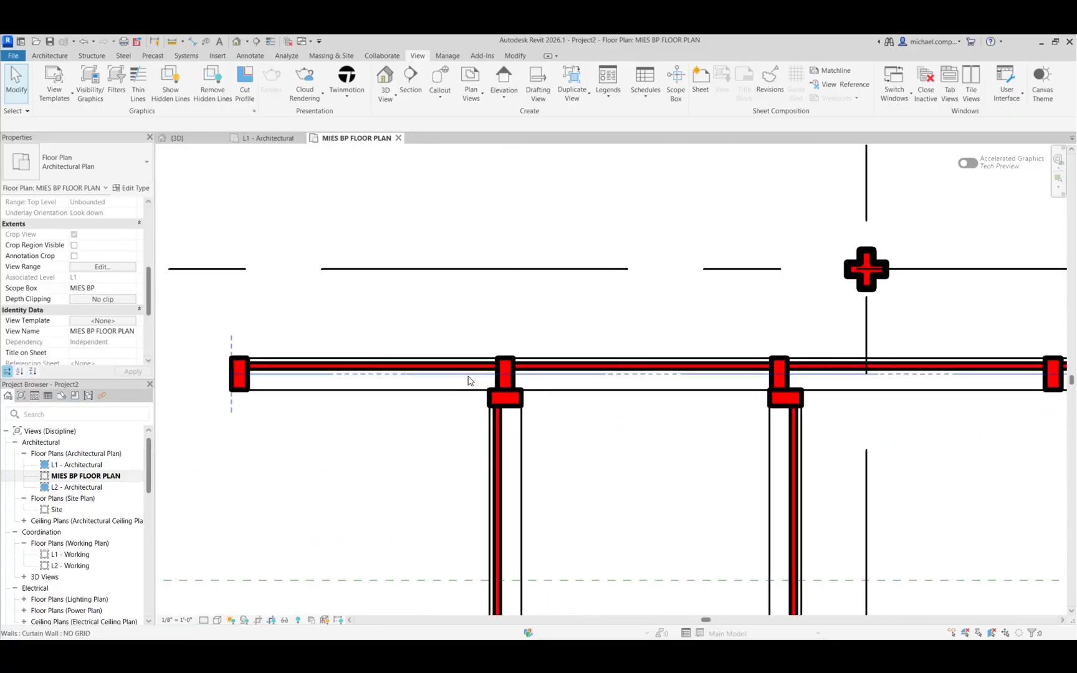
scroll(435, 383, down, 3)
scroll(436, 387, down, 3)
scroll(676, 440, up, 3)
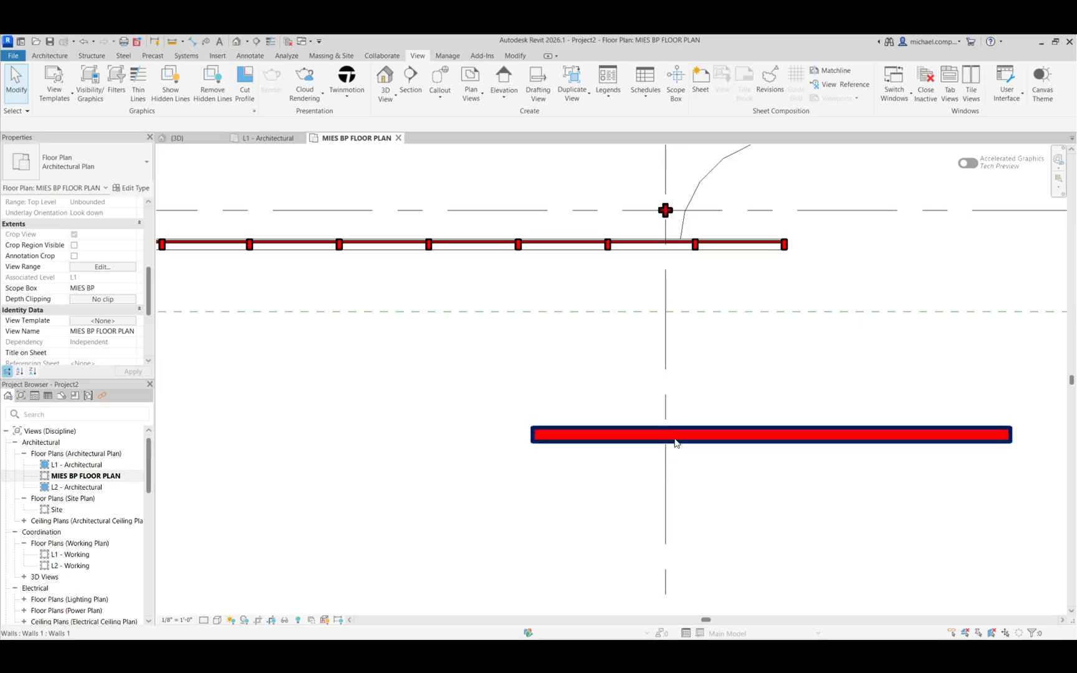
scroll(745, 439, down, 5)
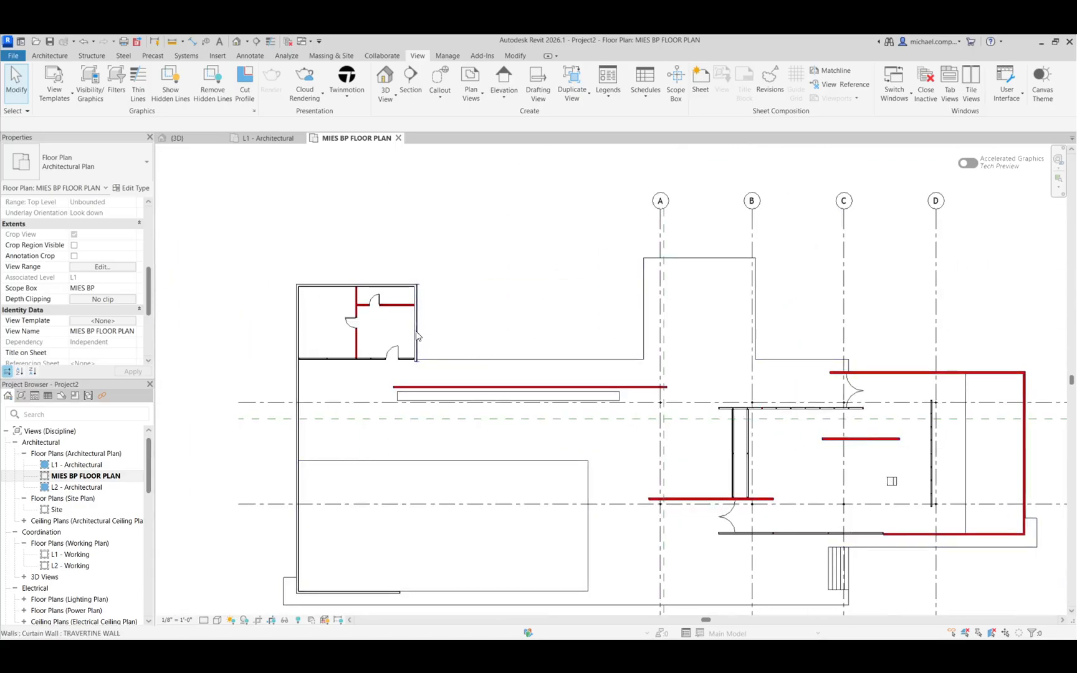
- Examine how the cut fill displays on the small office block's partitions compared with its double-line TRAVERTINE WALL curtain walls
scroll(347, 310, up, 4)
scroll(347, 310, up, 2)
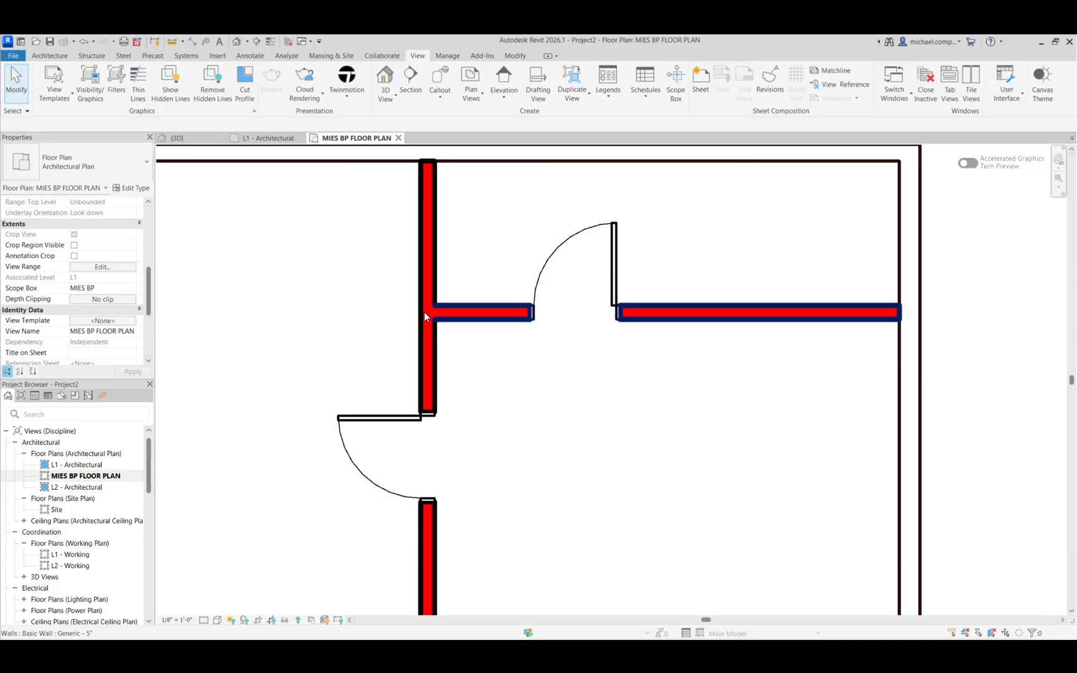
scroll(752, 247, up, 4)
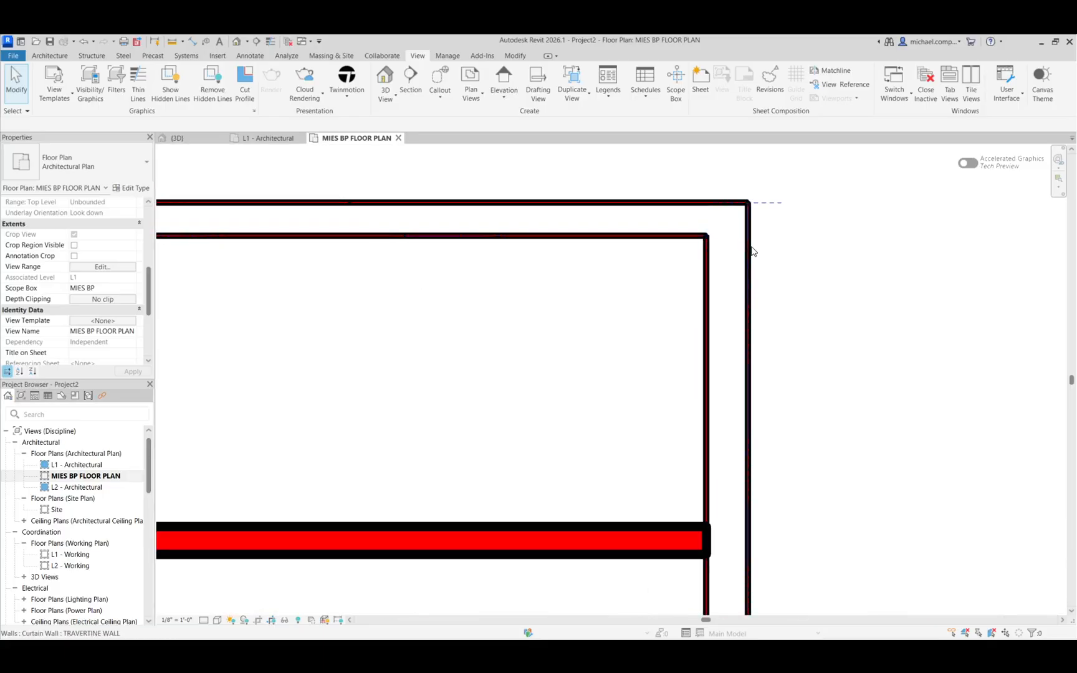
scroll(618, 300, down, 4)
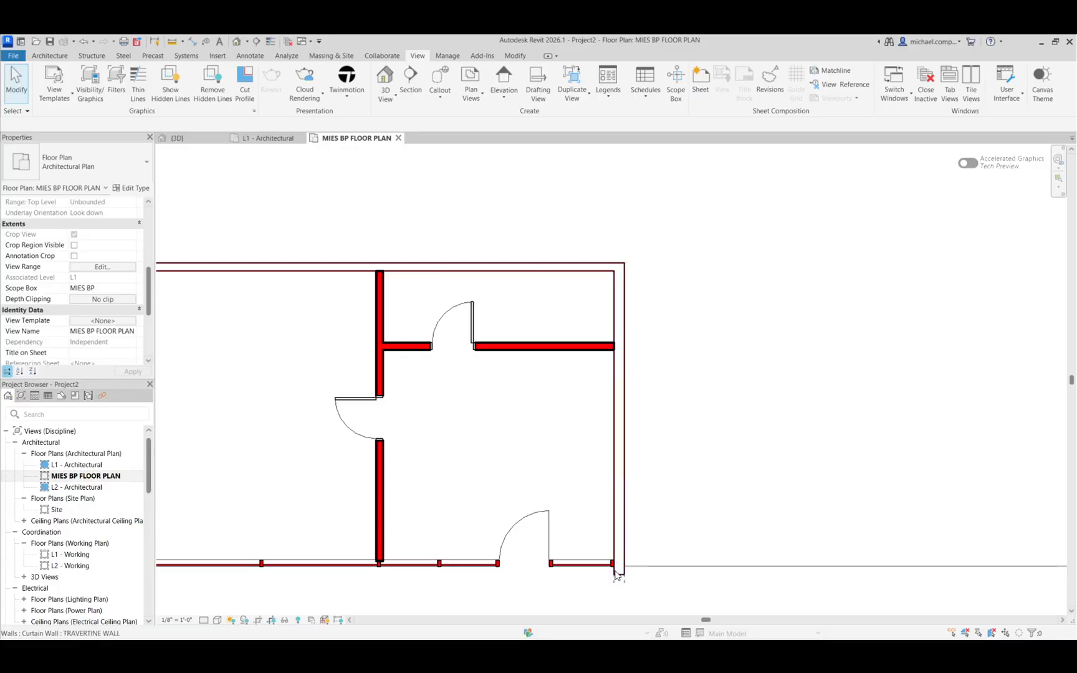
scroll(615, 574, up, 3)
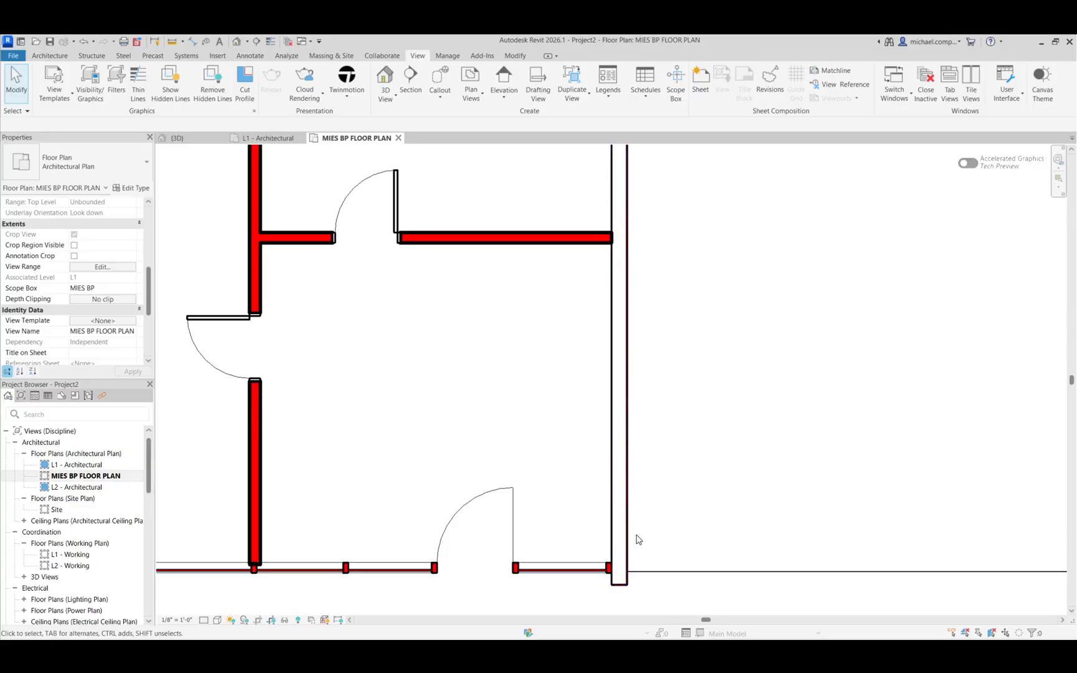
scroll(638, 539, down, 3)
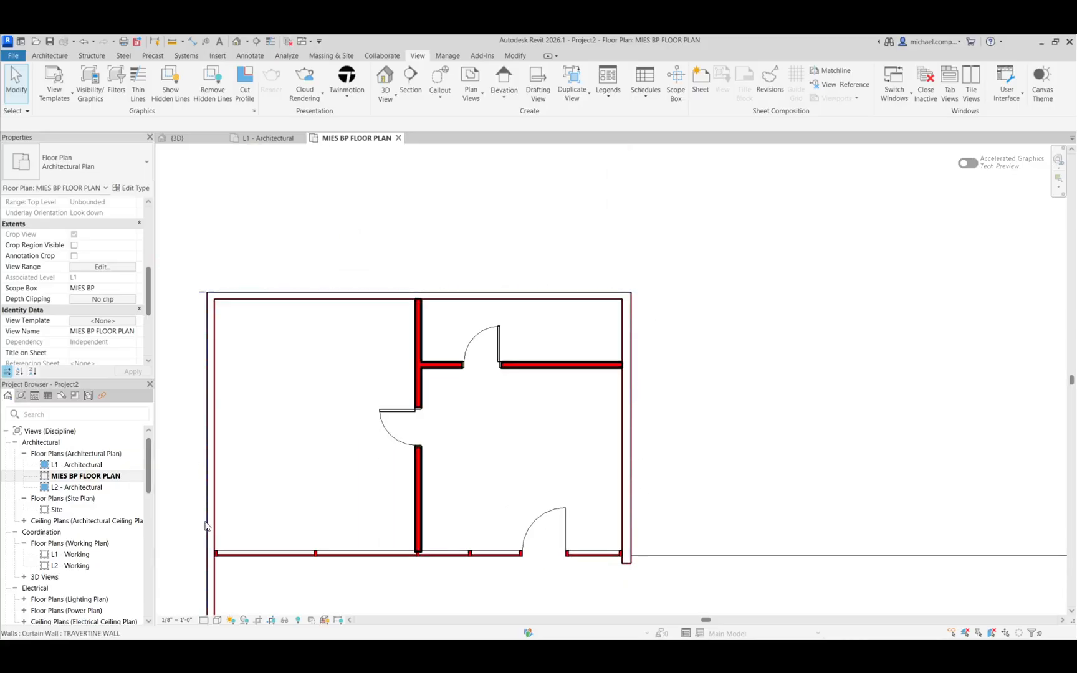
scroll(631, 471, up, 1)
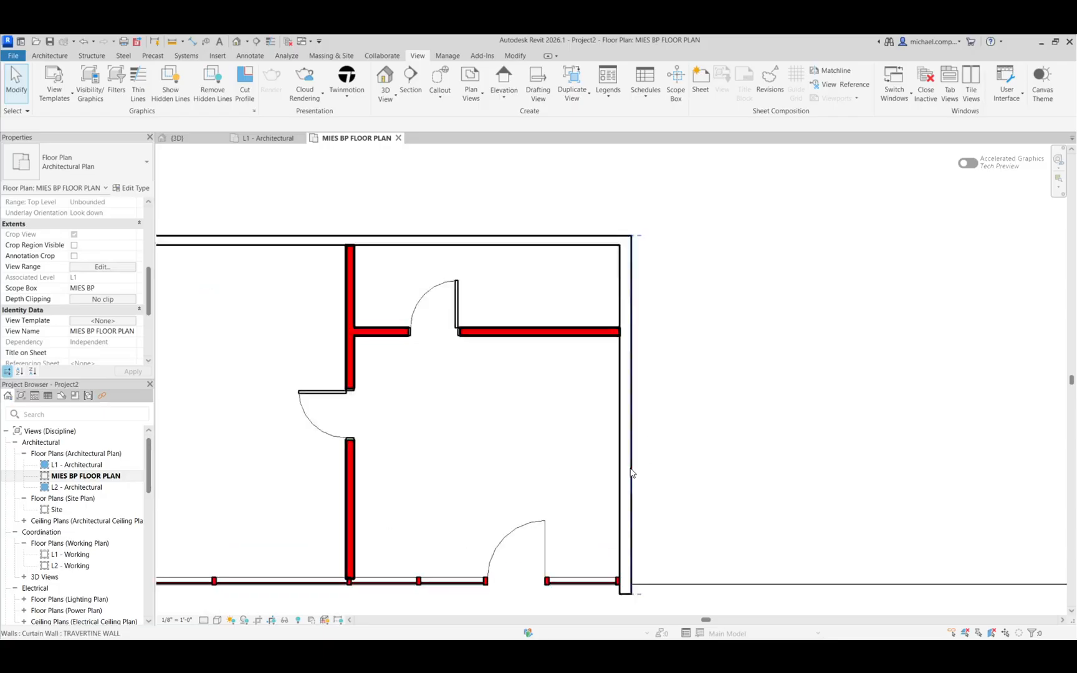
scroll(631, 472, up, 3)
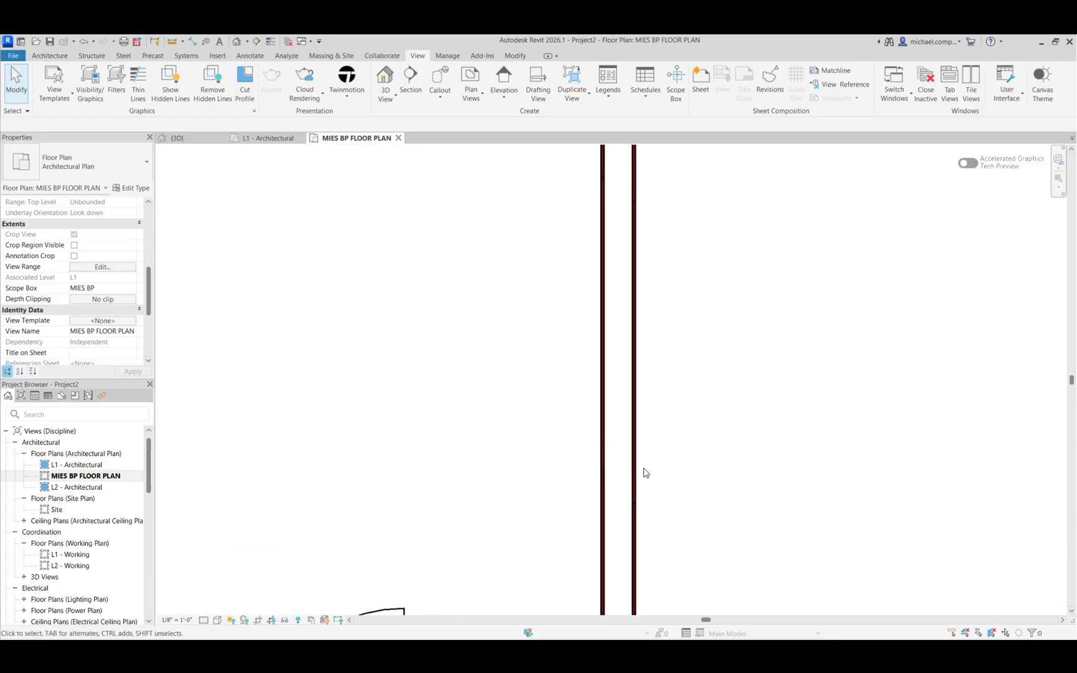
scroll(639, 473, down, 3)
scroll(634, 400, up, 1)
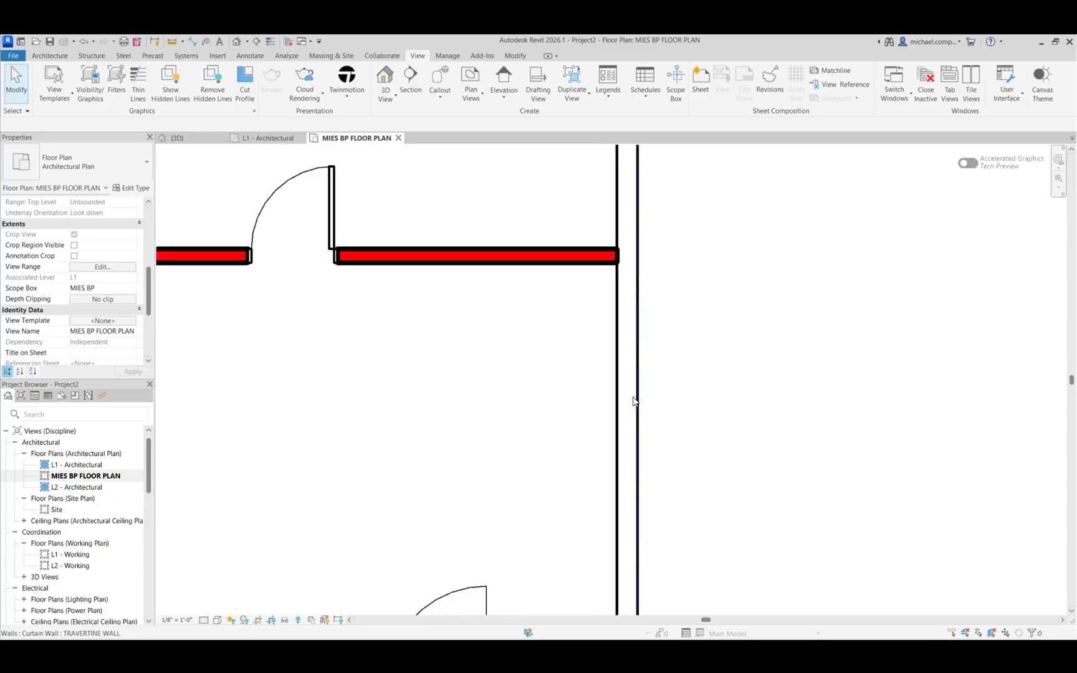
- Examine the office block's TRAVERTINE WALL outlines beside the filled partitions, and review the cut fill across the whole floor plan
scroll(634, 400, up, 2)
scroll(628, 436, down, 2)
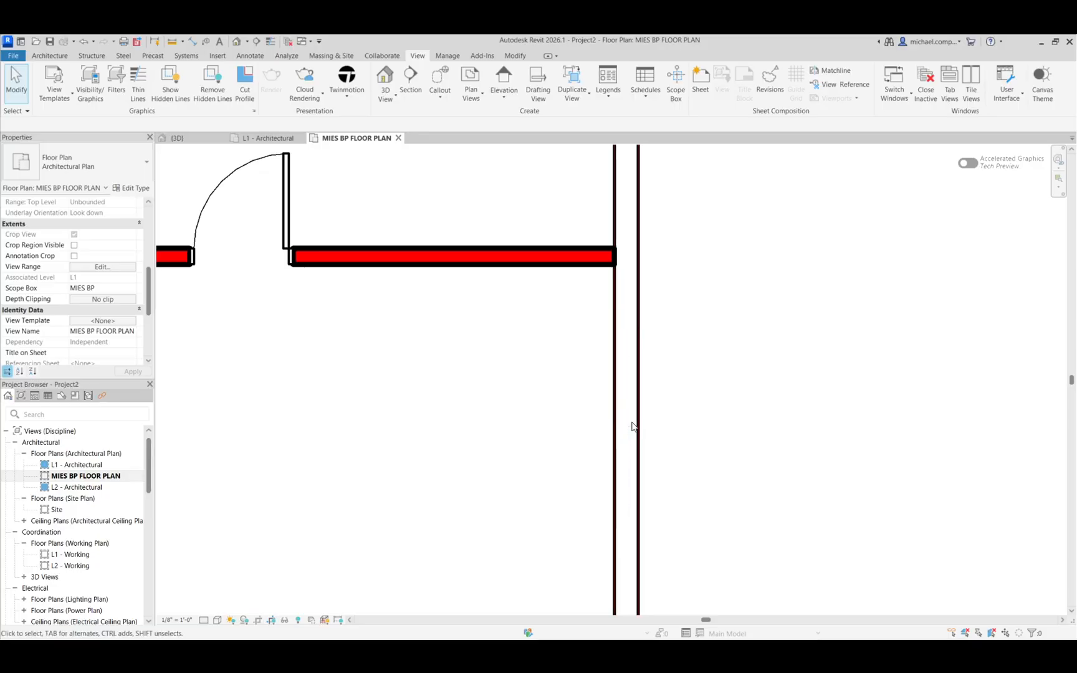
scroll(632, 426, down, 3)
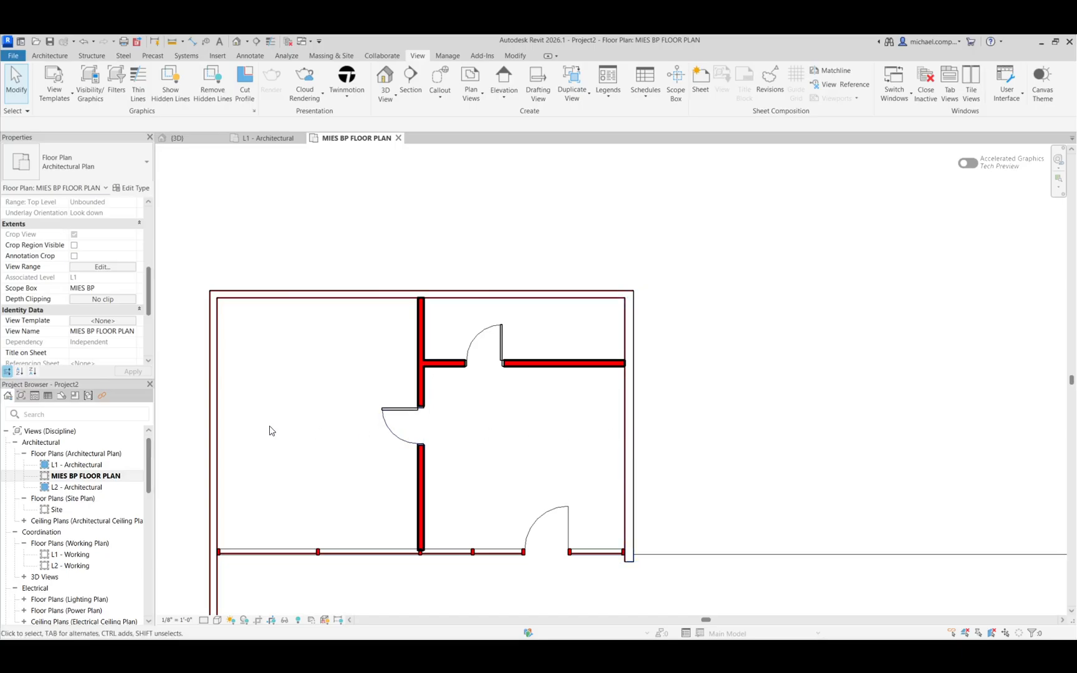
scroll(330, 432, down, 3)
scroll(430, 252, down, 4)
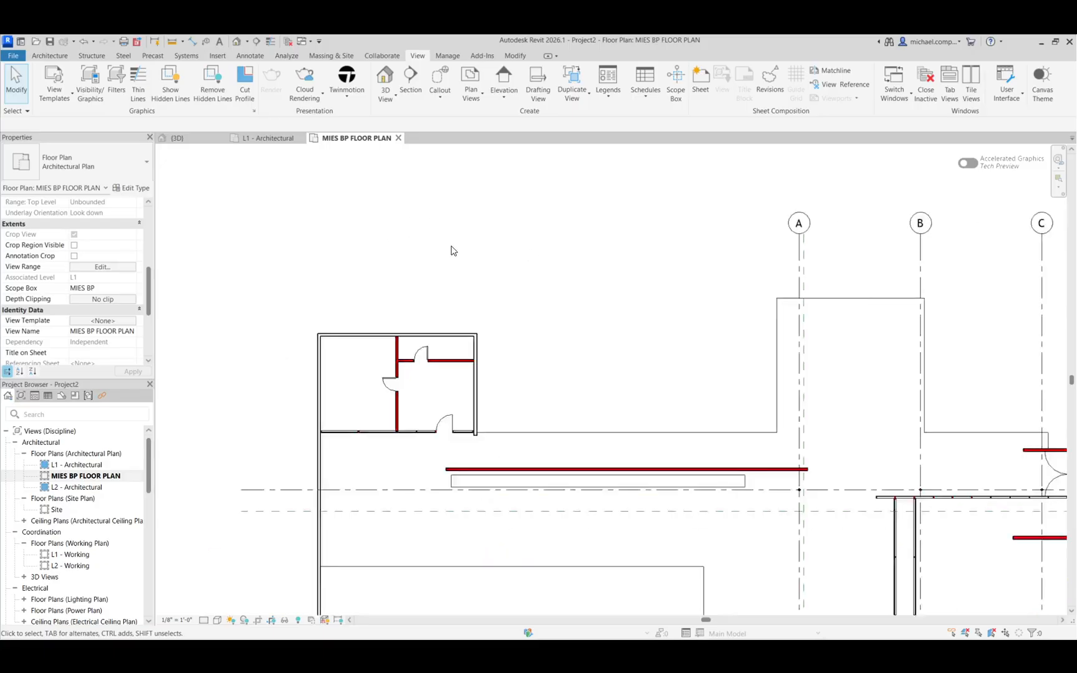
scroll(434, 309, down, 2)
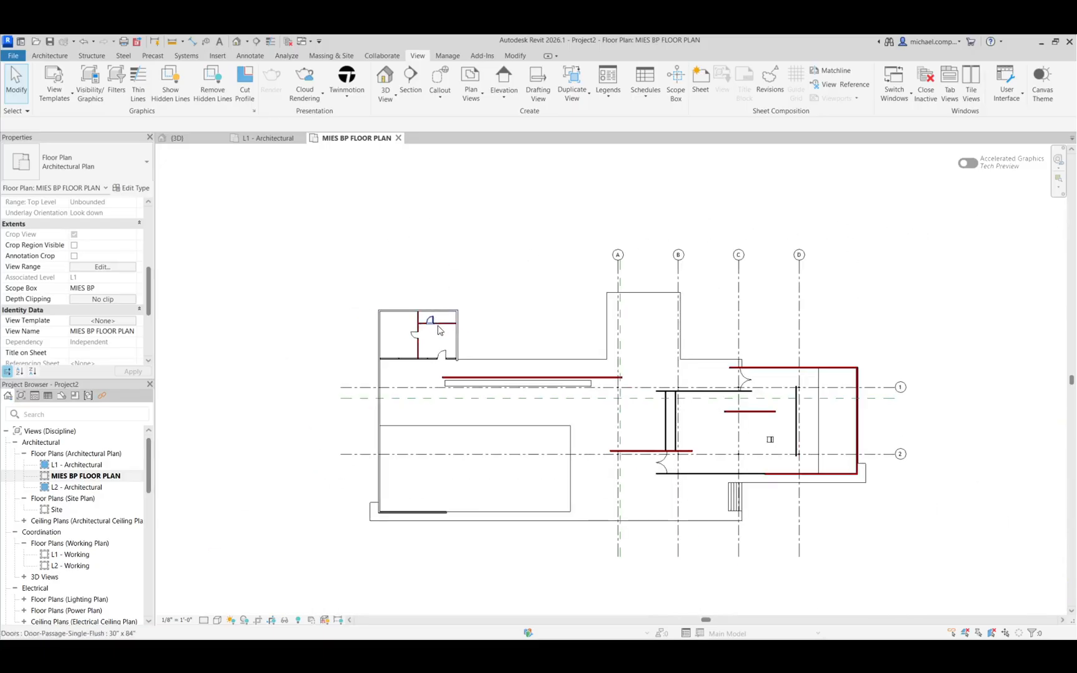
scroll(559, 382, up, 5)
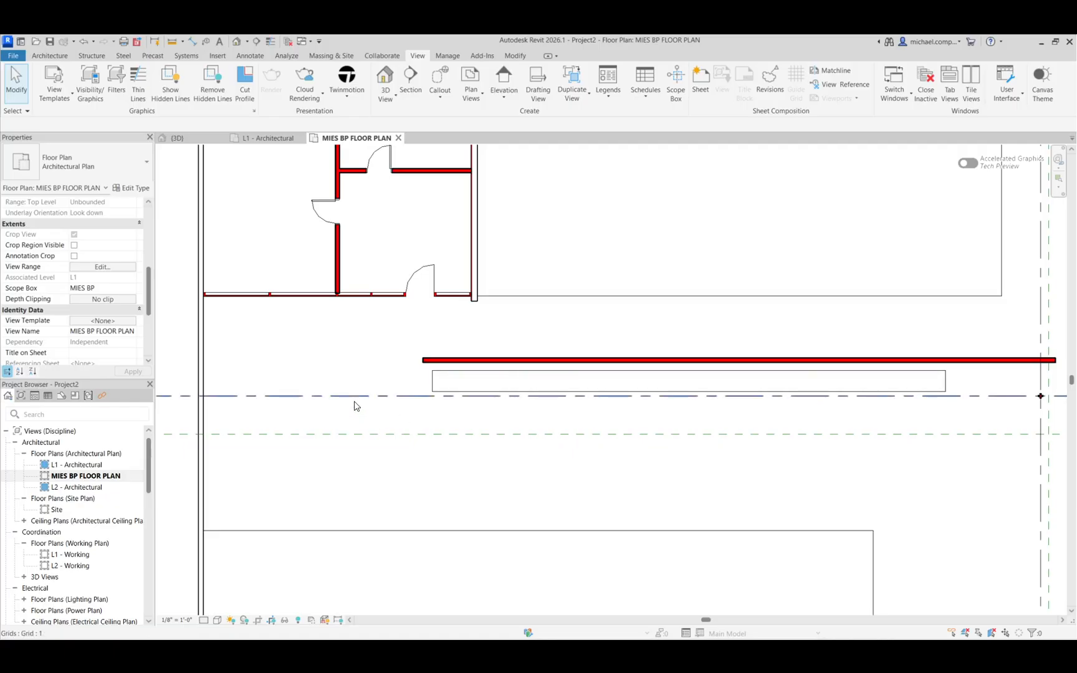
scroll(355, 404, down, 5)
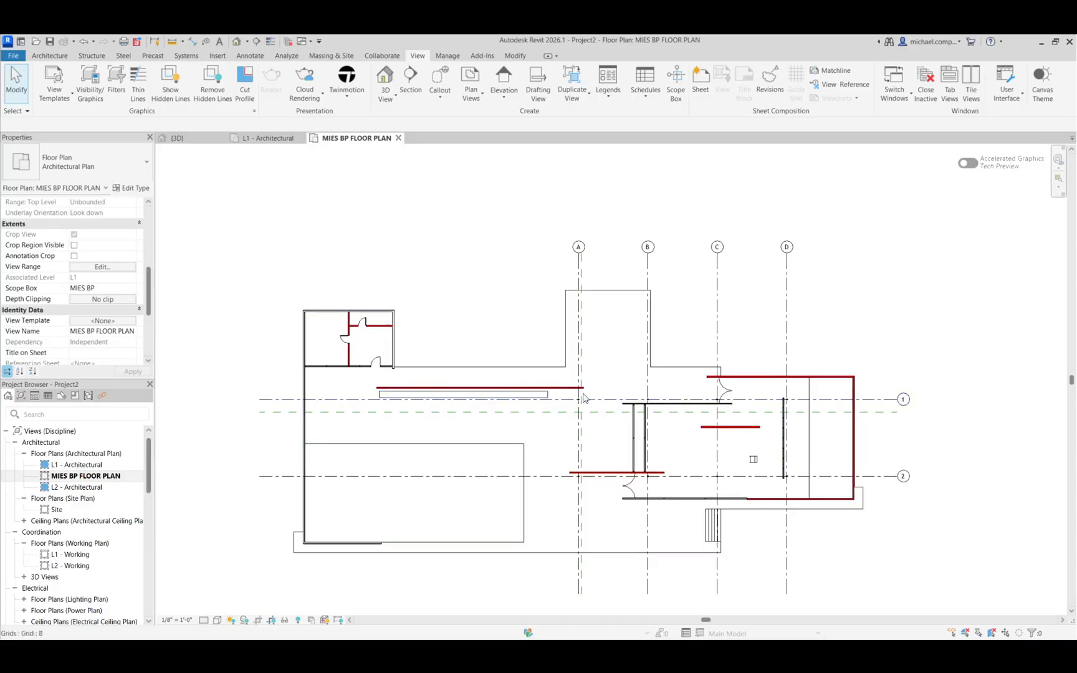
scroll(617, 244, down, 2)
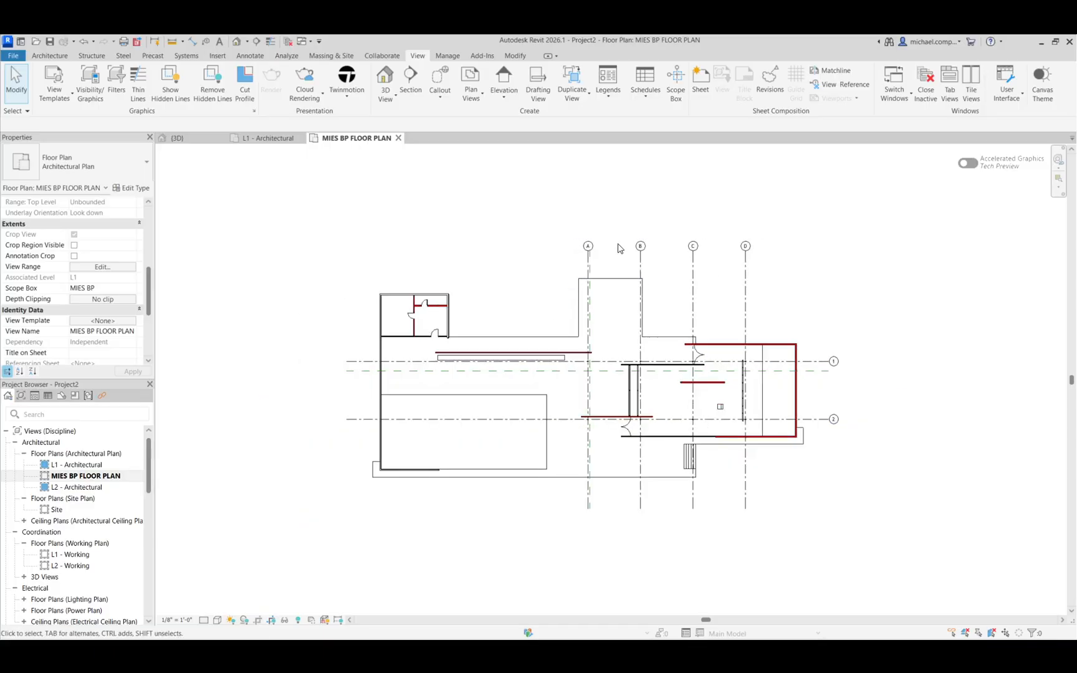
scroll(661, 275, up, 2)
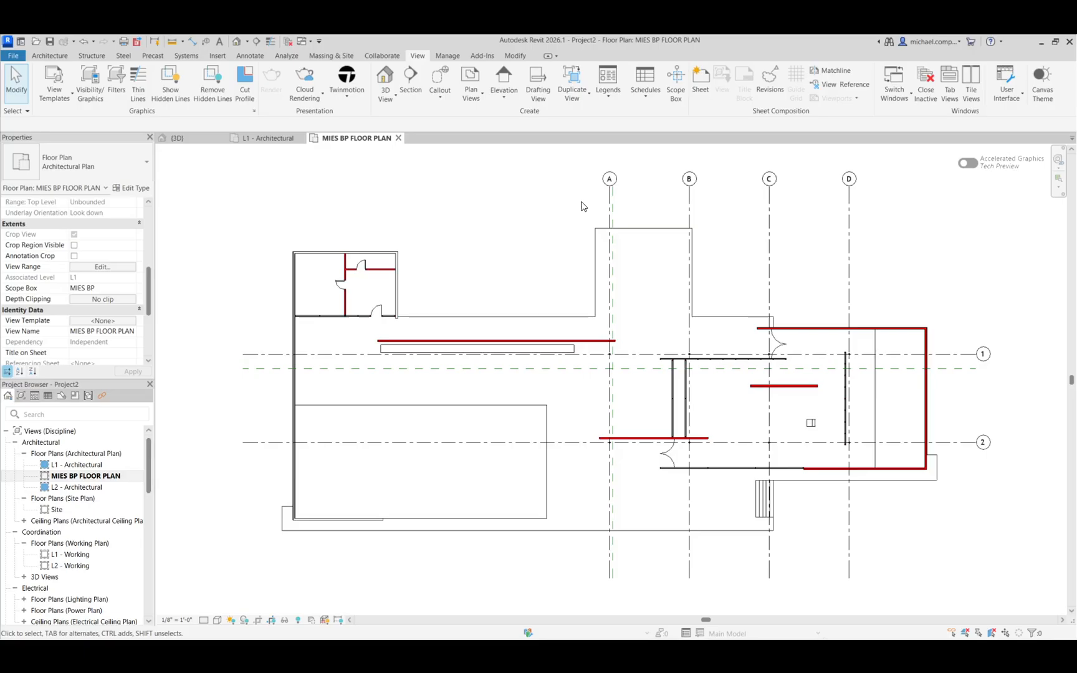
- Override the grid category's graphics in the floor plan view to Halftone, starting from grid D
click(850, 203)
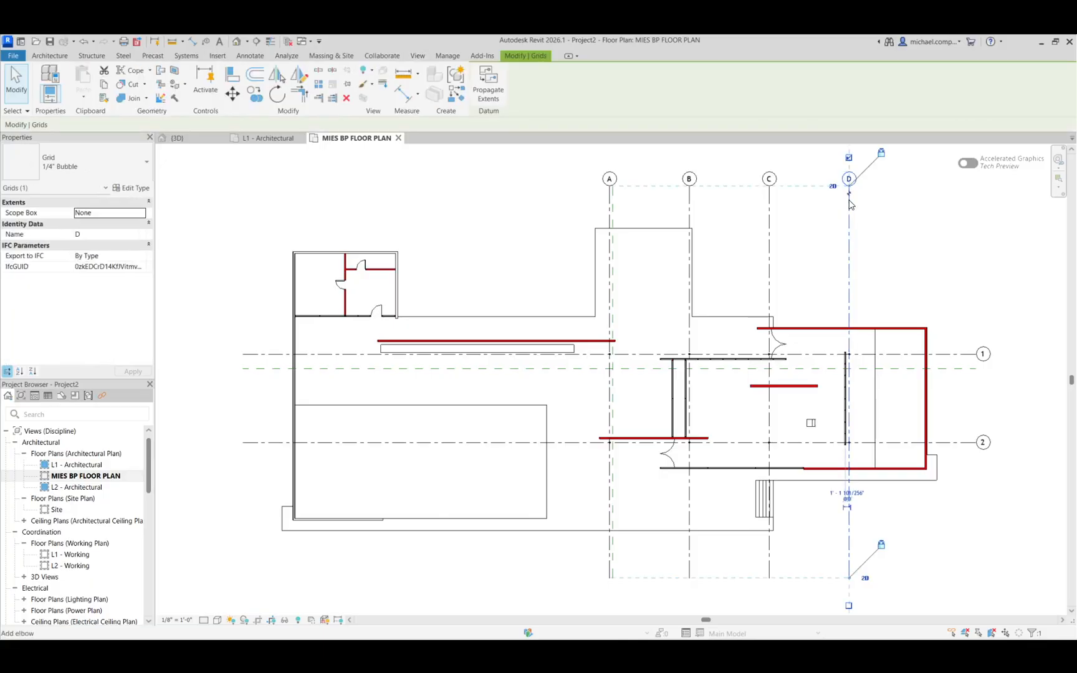
right_click(851, 204)
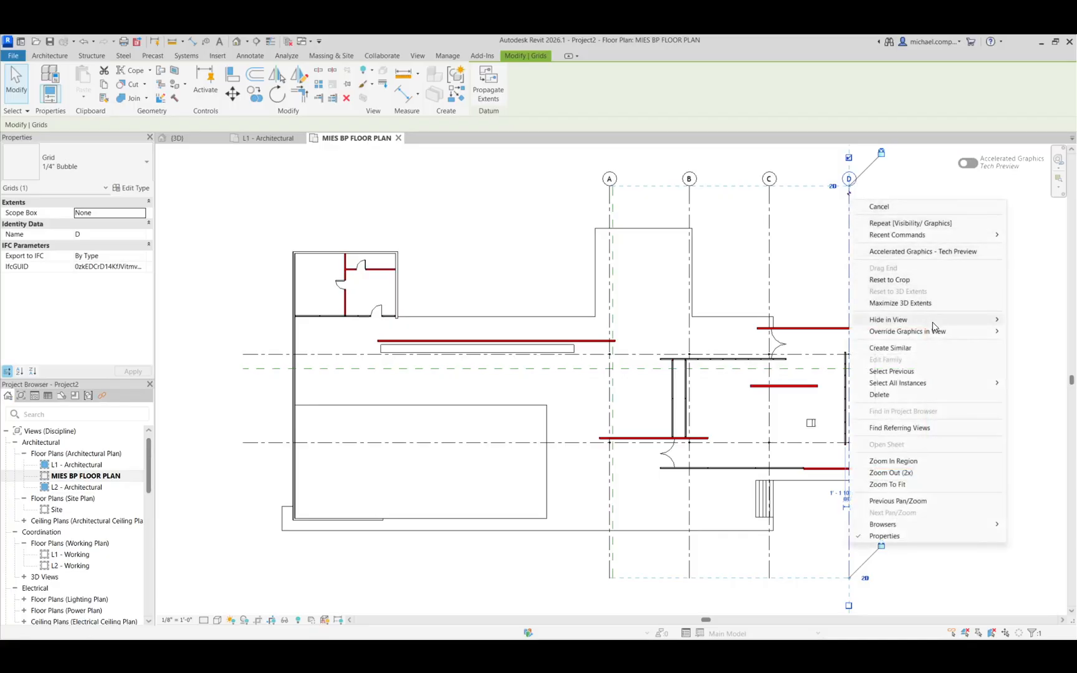
mouse_move(928, 336)
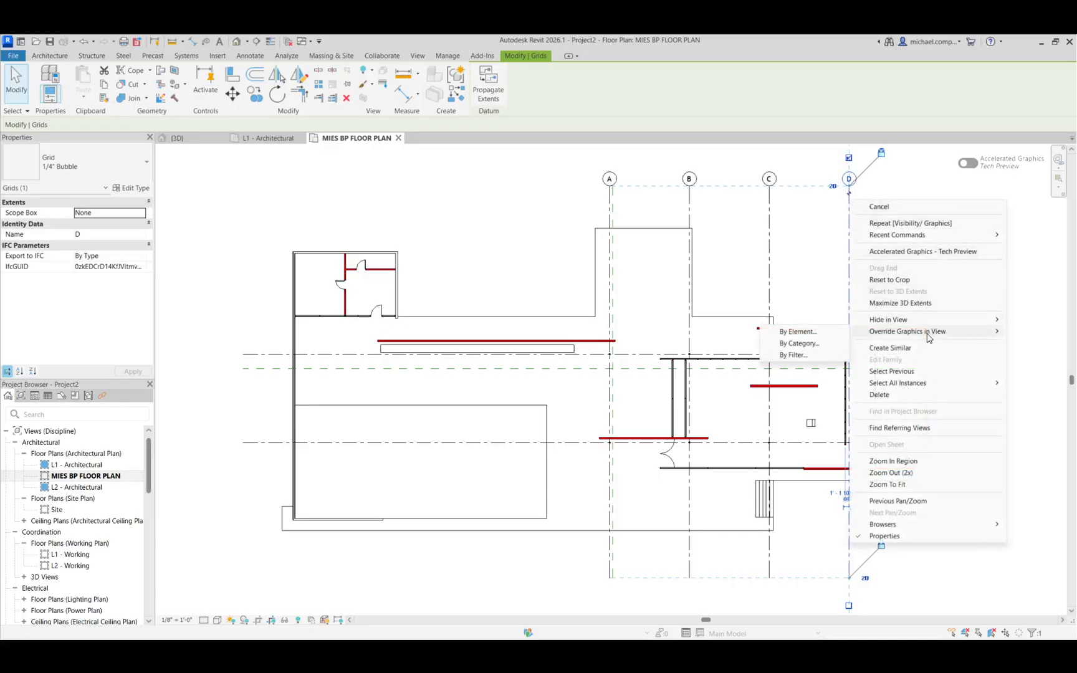
click(802, 348)
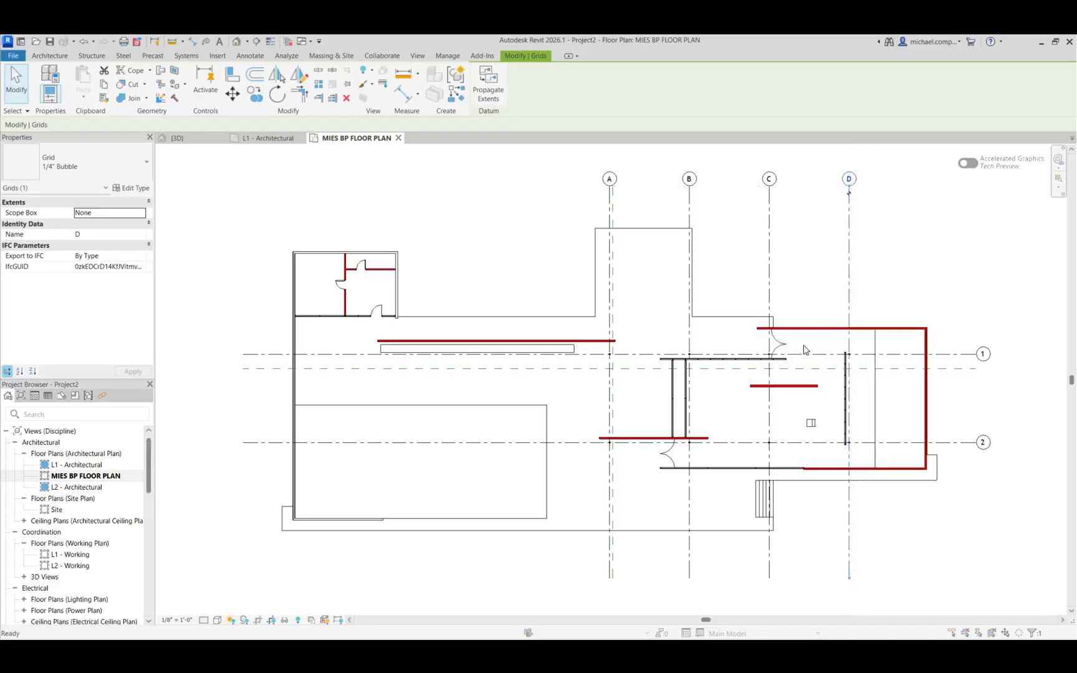
click(580, 319)
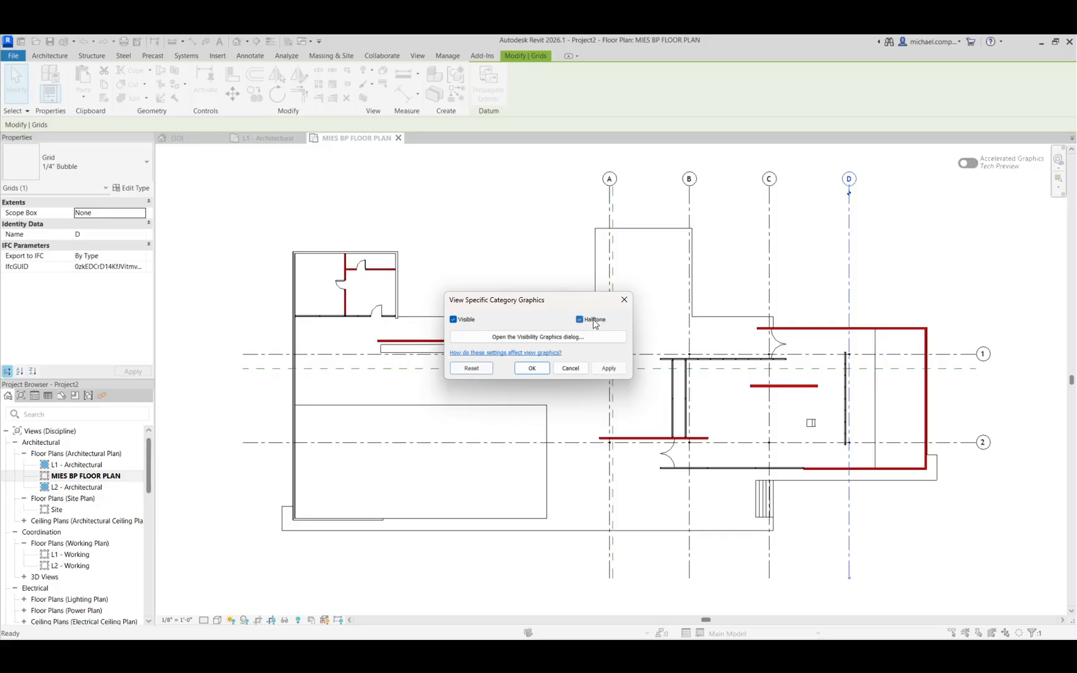
click(596, 370)
click(532, 369)
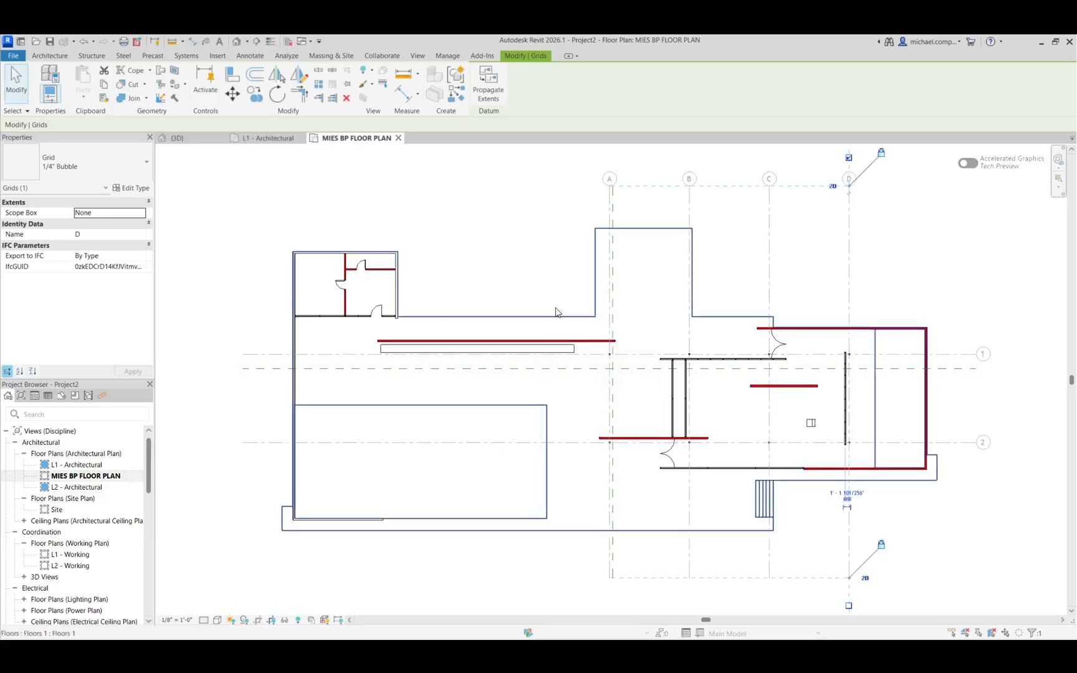
click(468, 193)
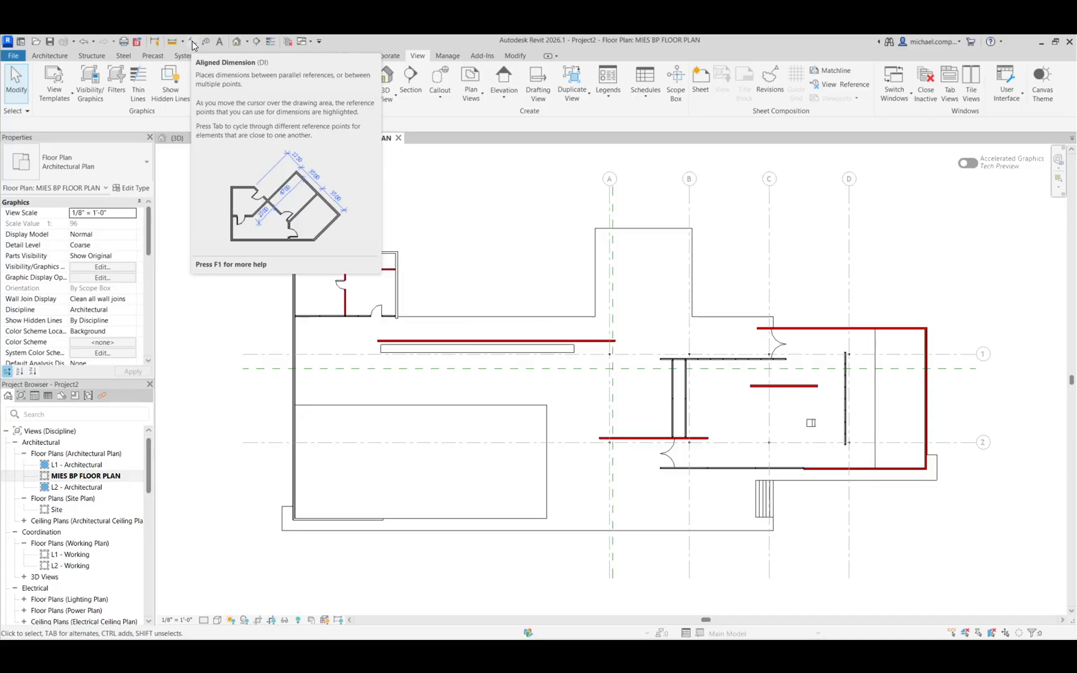
- Place an overall aligned dimension from the office block's outer travertine wall face to the outer wall face beyond grid D, just below the lettered grid bubbles
click(193, 43)
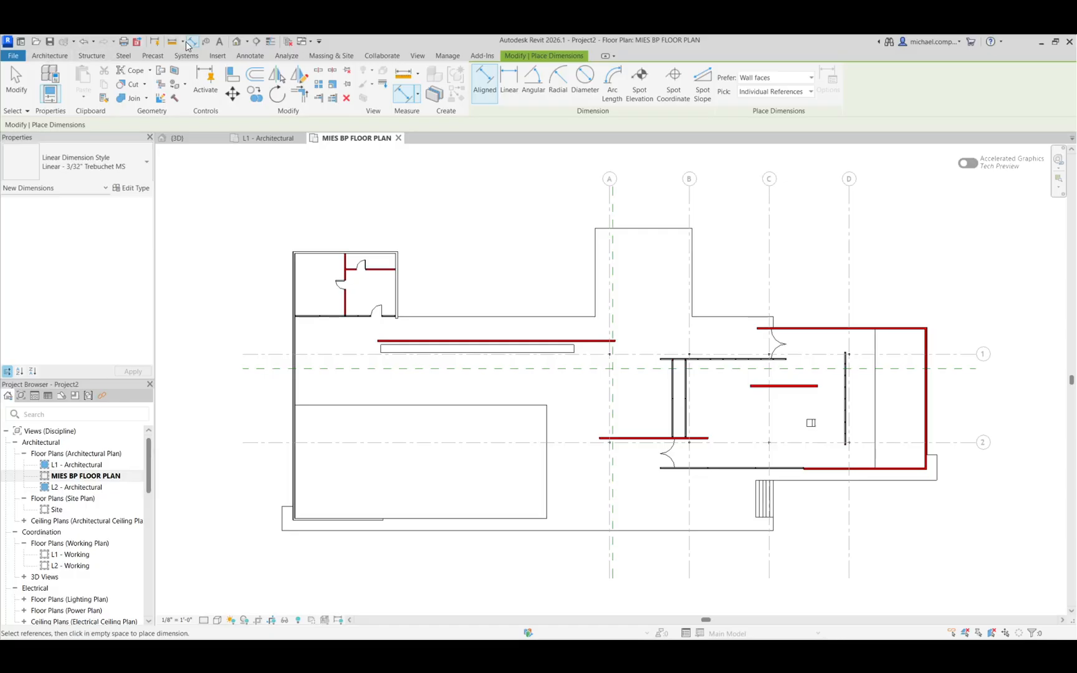
click(251, 55)
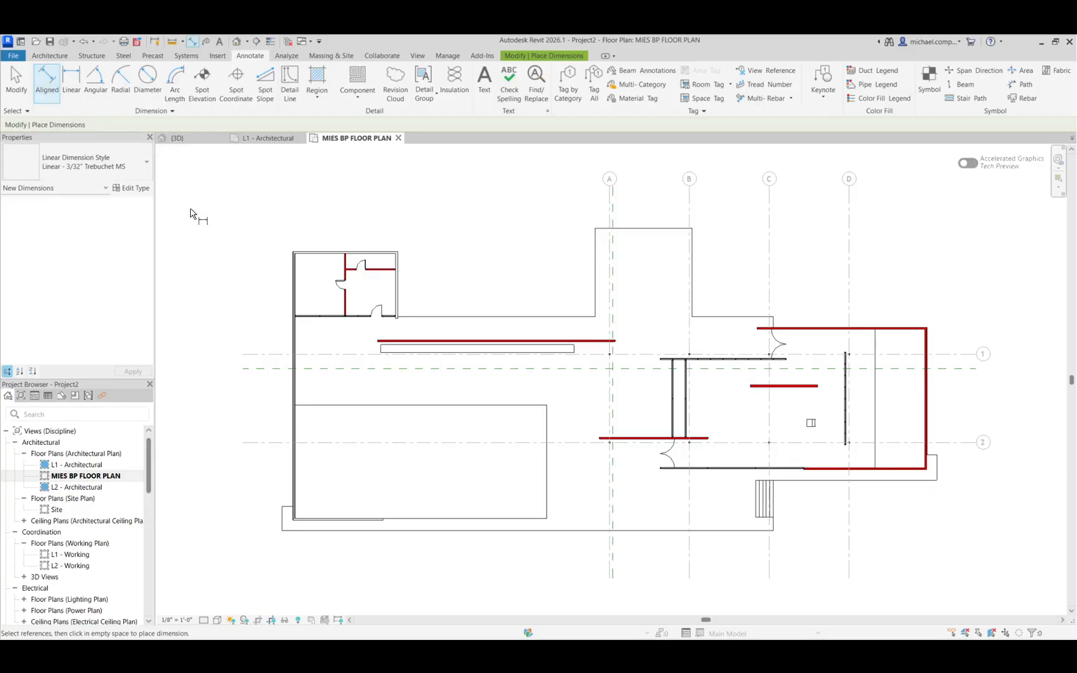
scroll(279, 260, up, 6)
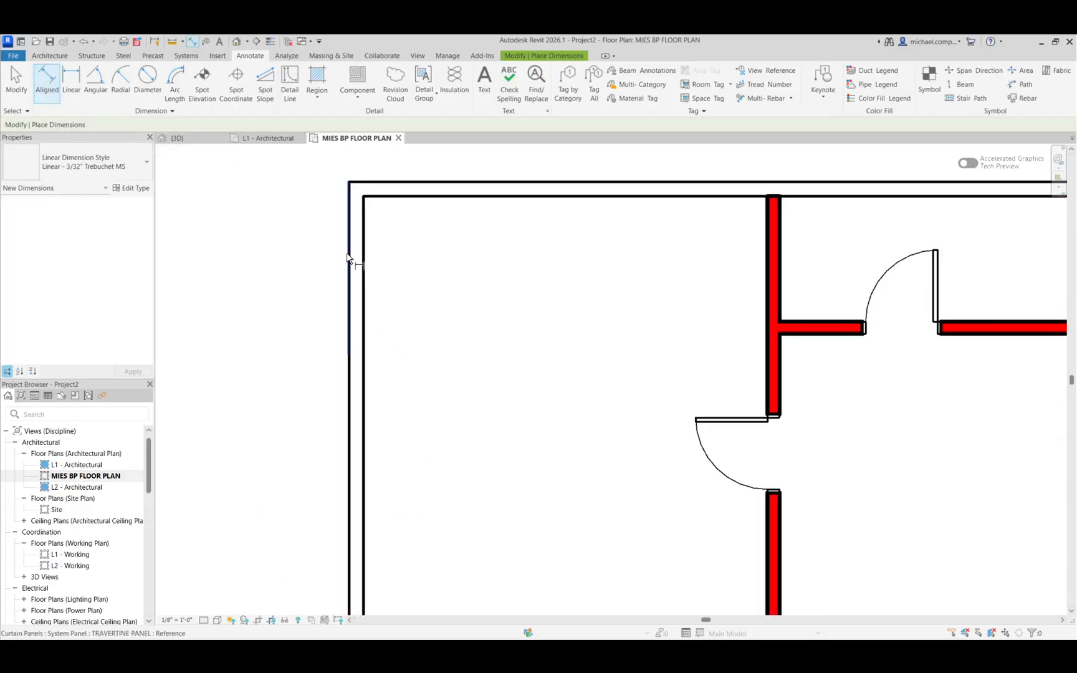
click(349, 260)
scroll(296, 273, down, 6)
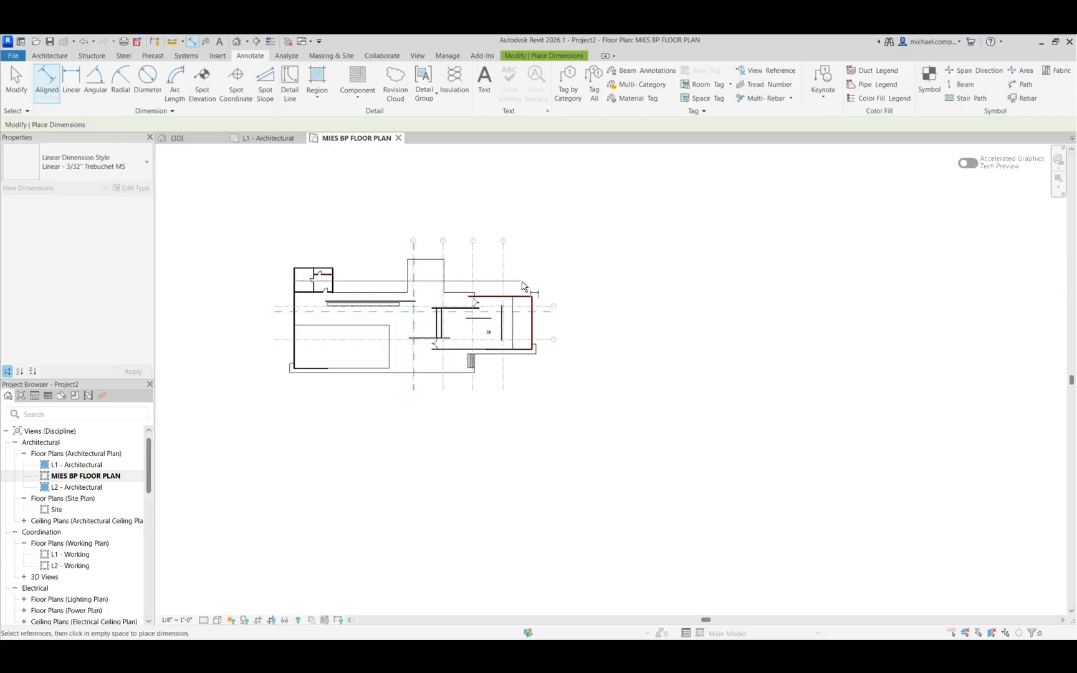
scroll(536, 341, up, 6)
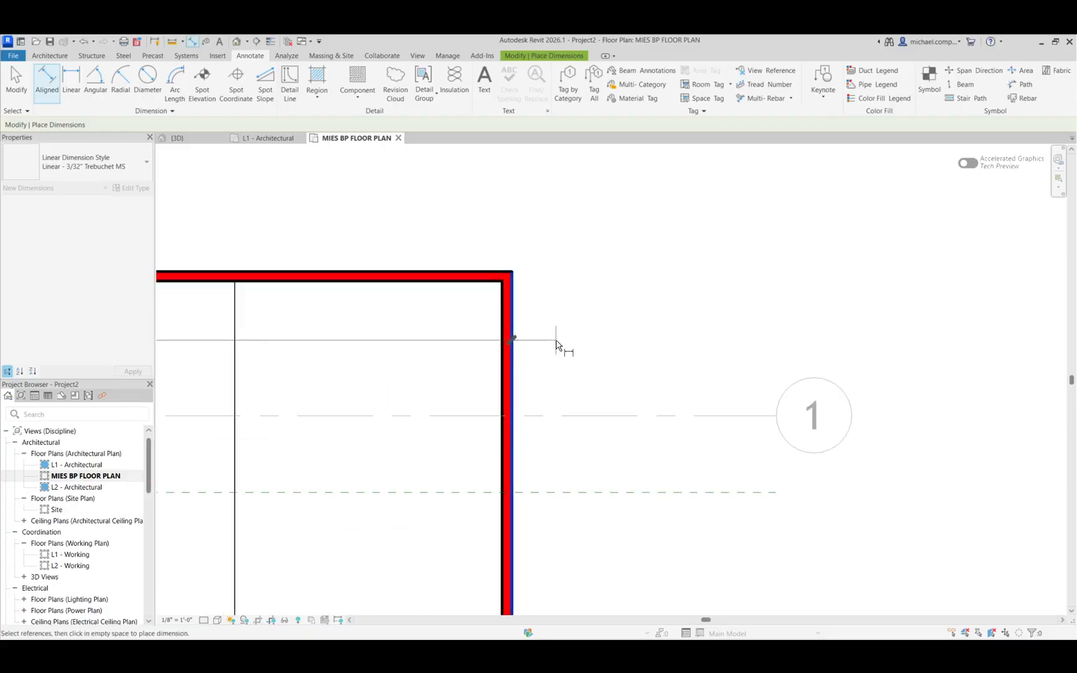
scroll(558, 344, down, 5)
scroll(399, 249, down, 2)
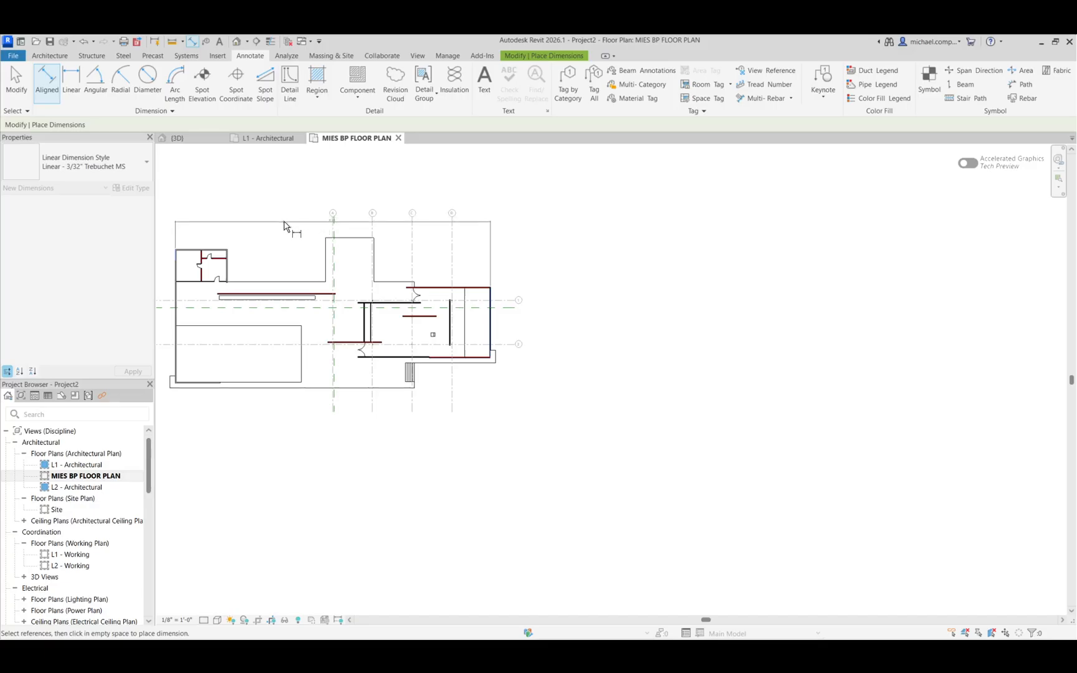
scroll(283, 225, up, 3)
scroll(376, 237, up, 3)
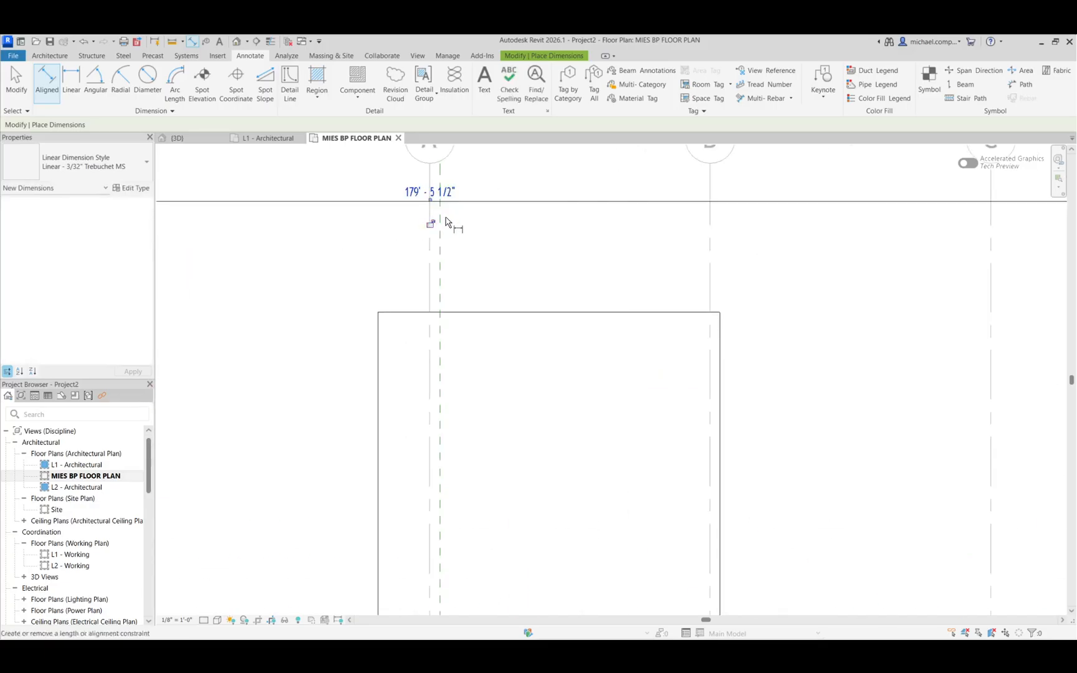
key(Escape)
key(Escape)
scroll(461, 235, down, 1)
scroll(461, 236, down, 2)
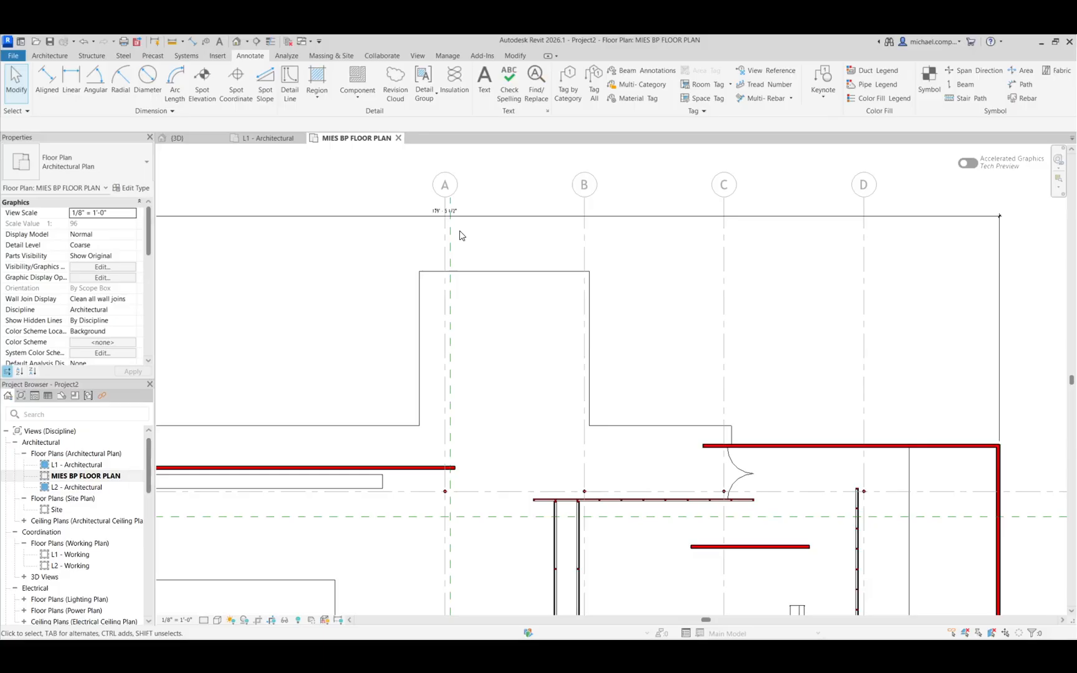
- Check the primary Units Format and its rounding in the overall dimension's type properties, keeping the project settings
scroll(445, 212, up, 3)
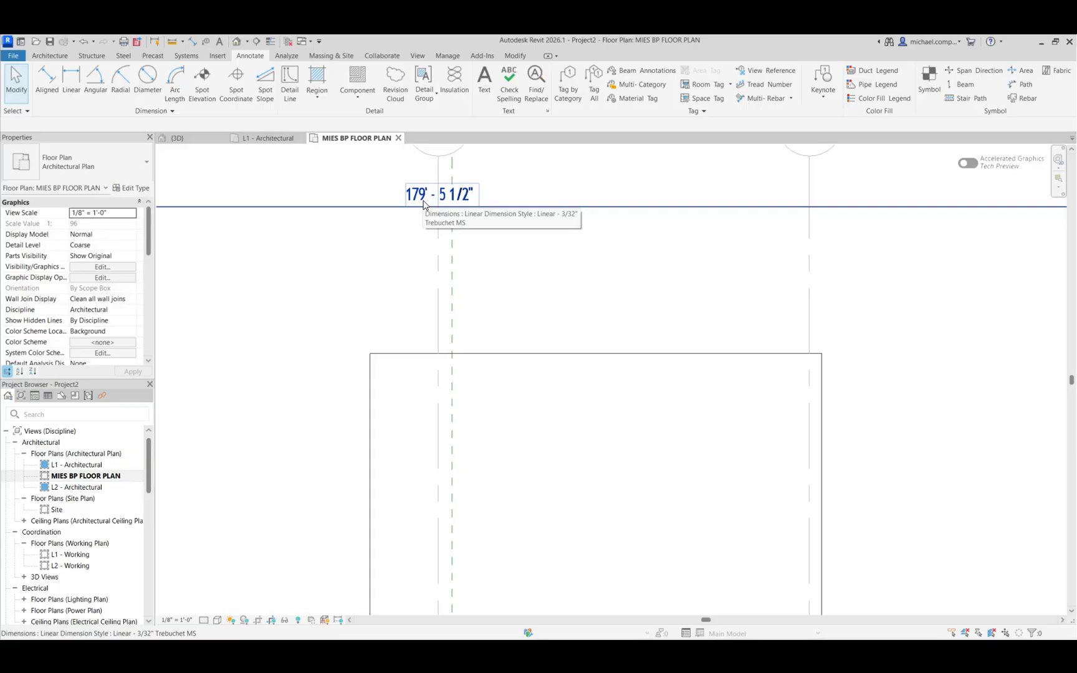
click(428, 206)
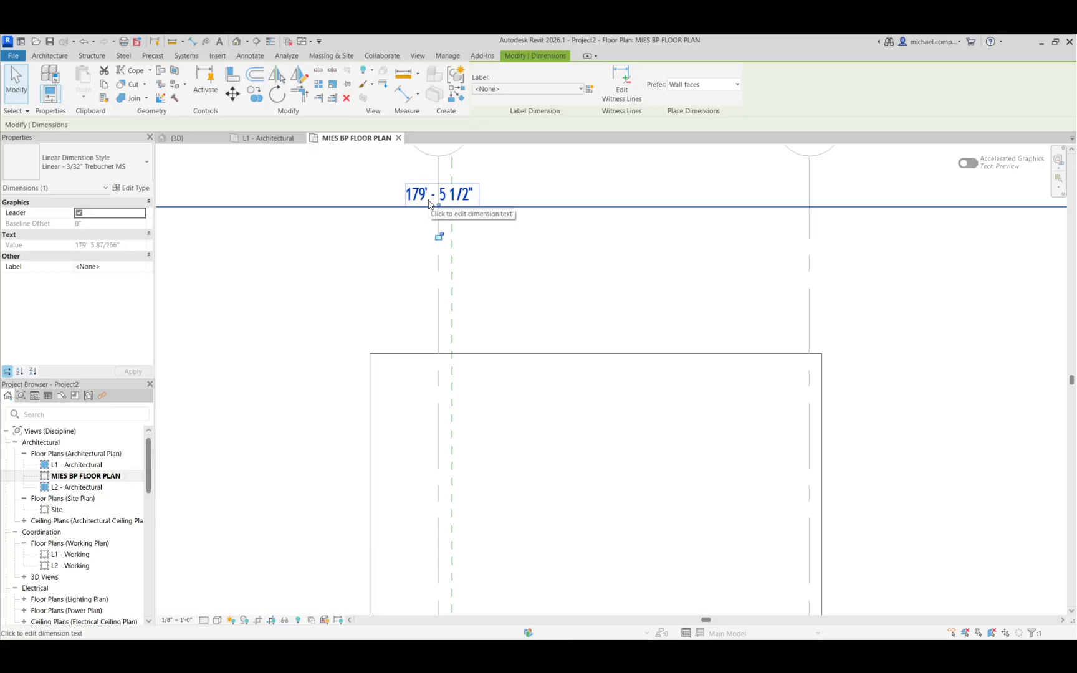
click(378, 243)
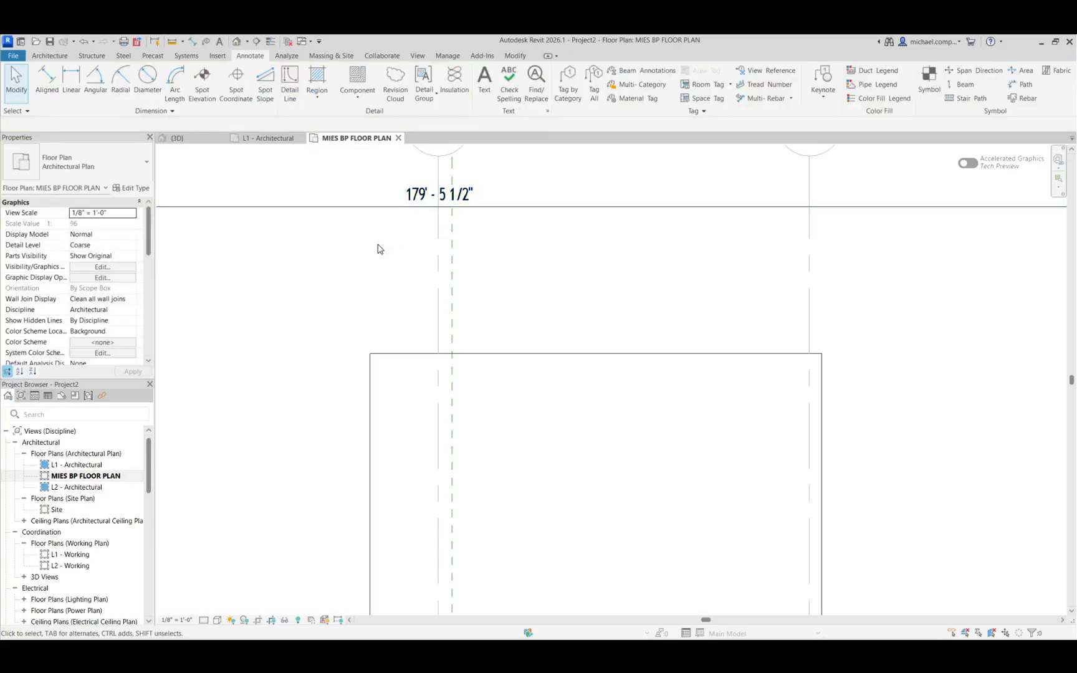
click(404, 202)
click(405, 206)
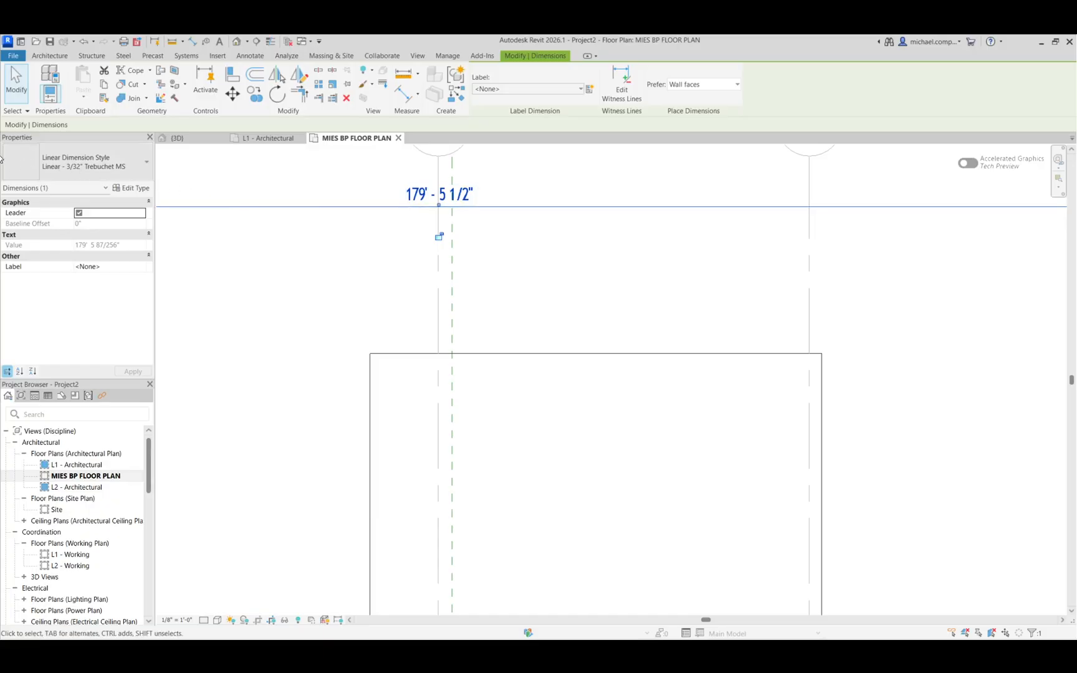
click(132, 187)
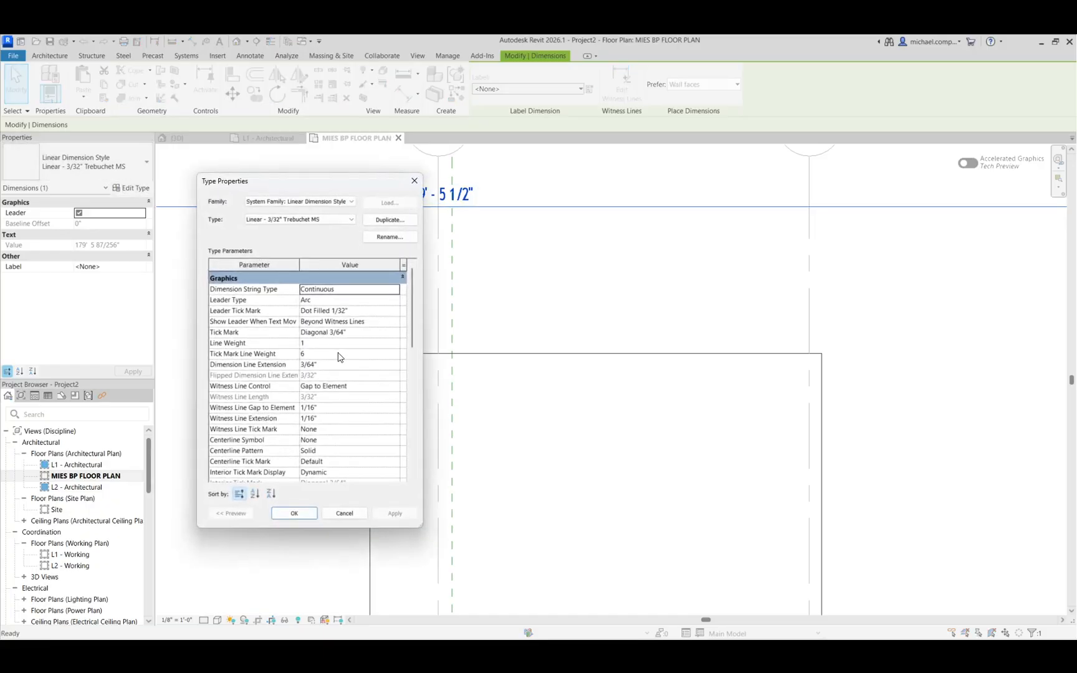
scroll(333, 364, down, 4)
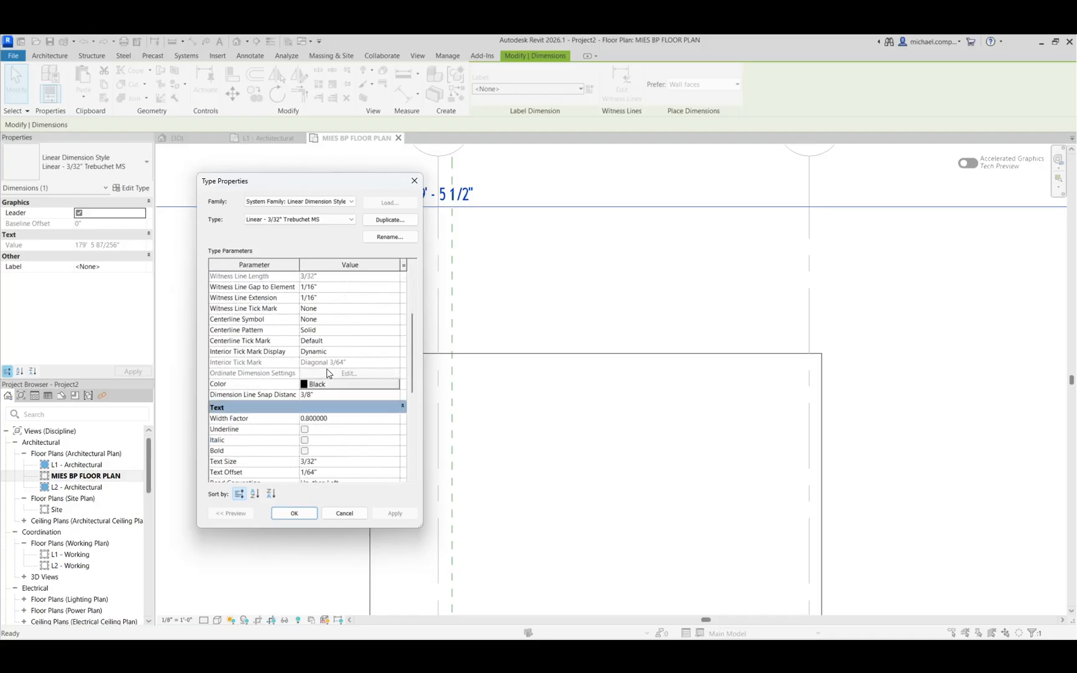
scroll(326, 384, down, 5)
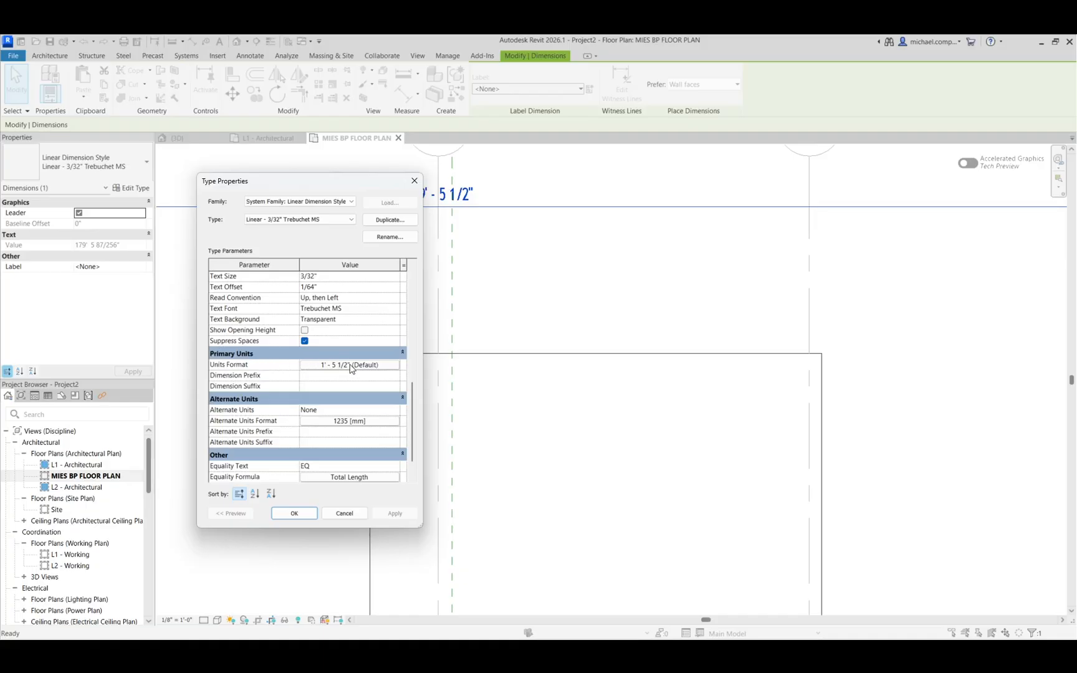
click(352, 365)
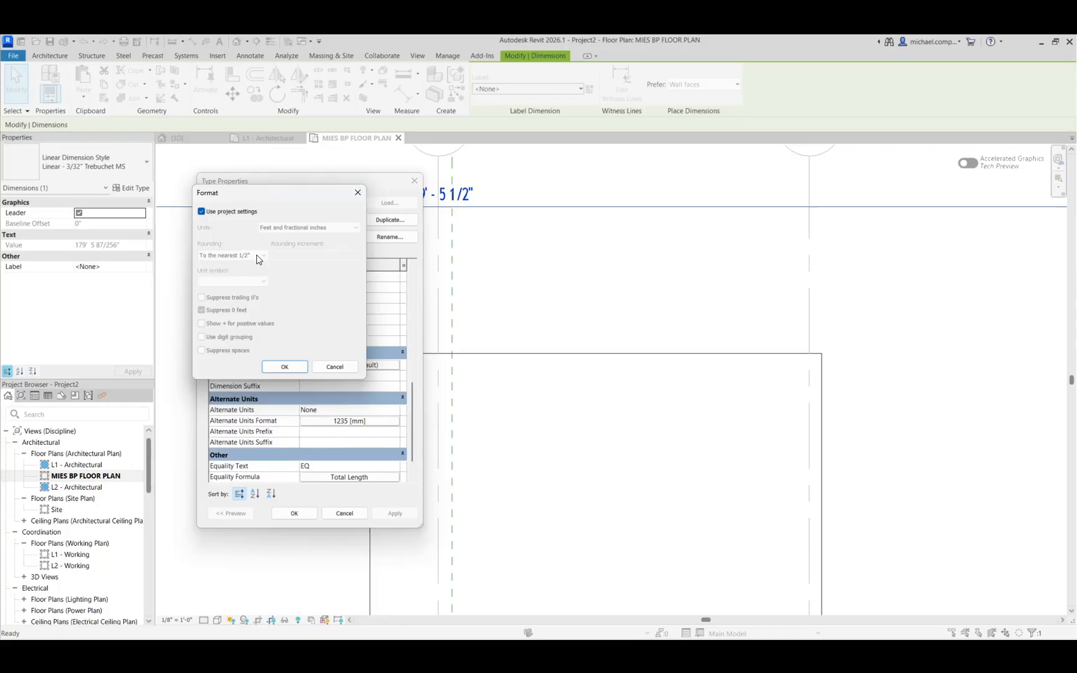
click(295, 372)
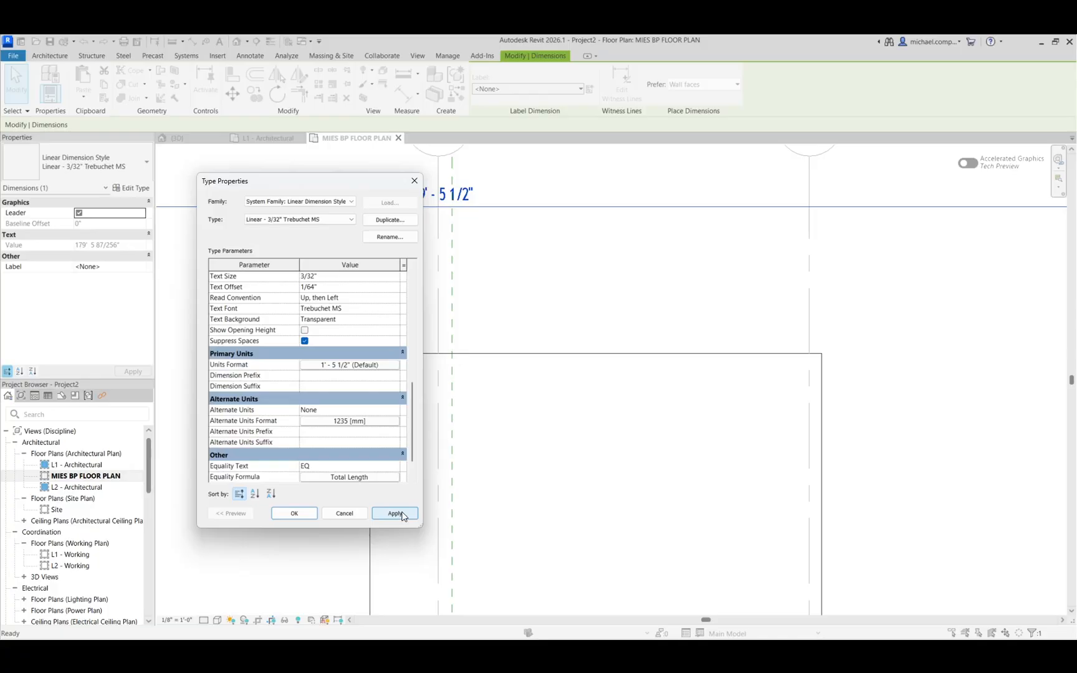
click(395, 513)
click(294, 513)
click(271, 177)
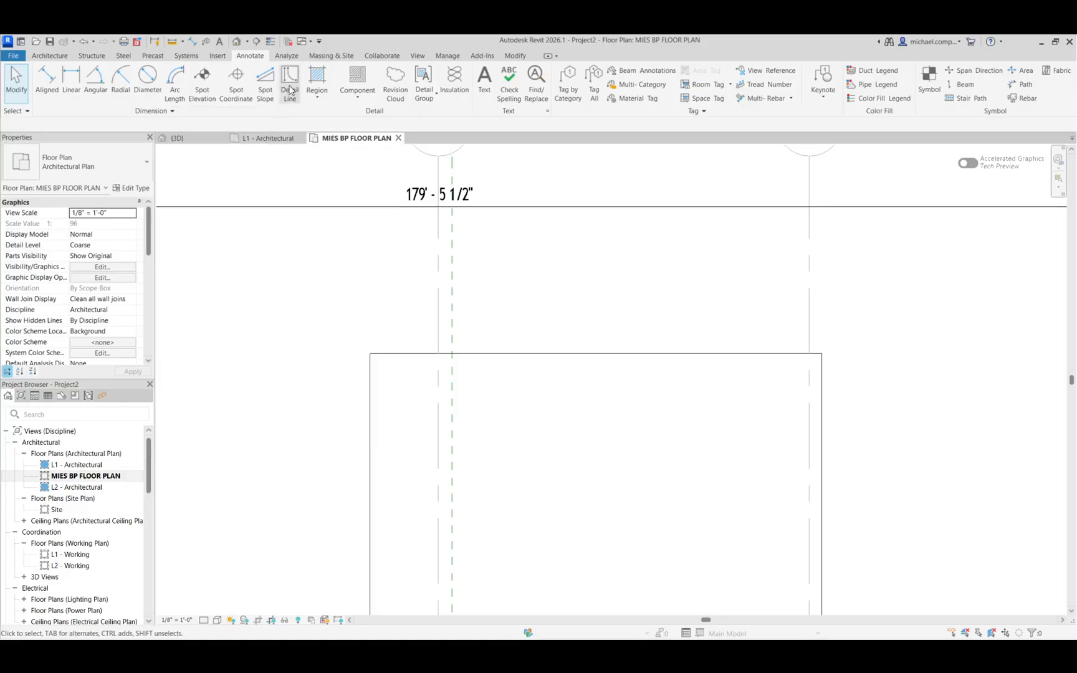
- Set the project's Length unit format to round to the nearest 1"
click(447, 56)
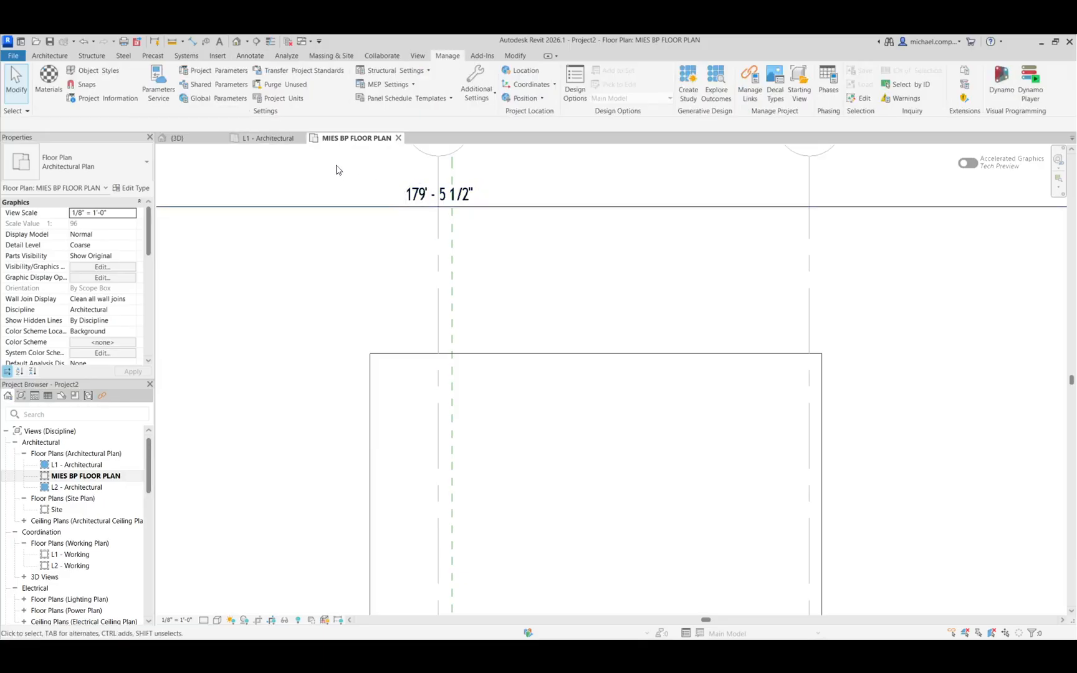
click(269, 99)
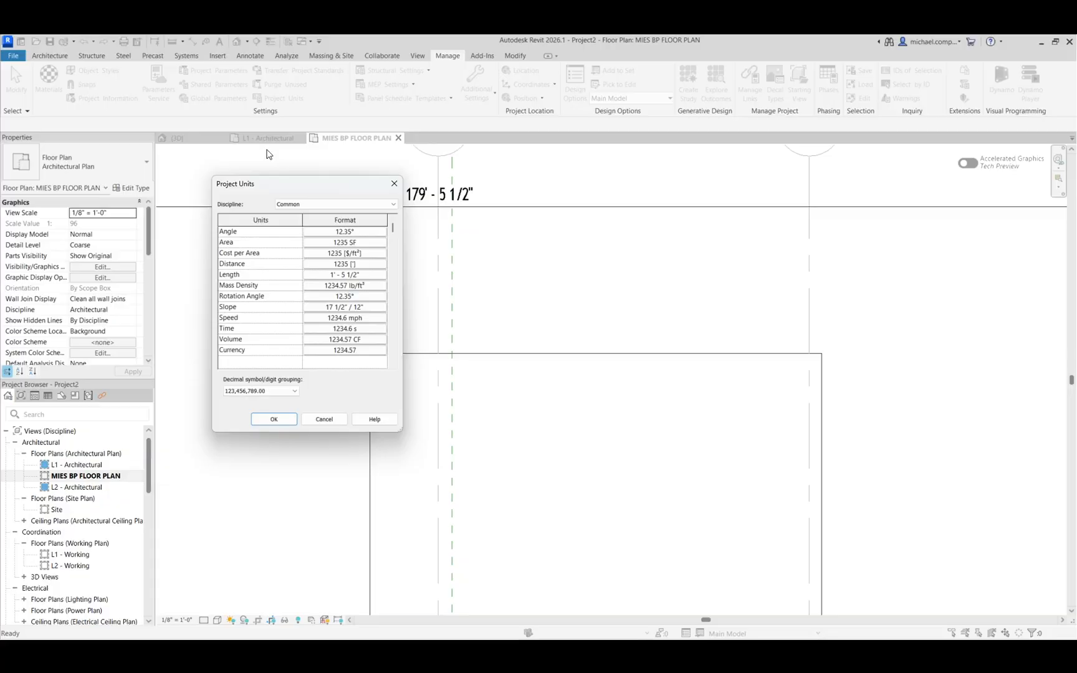
click(330, 275)
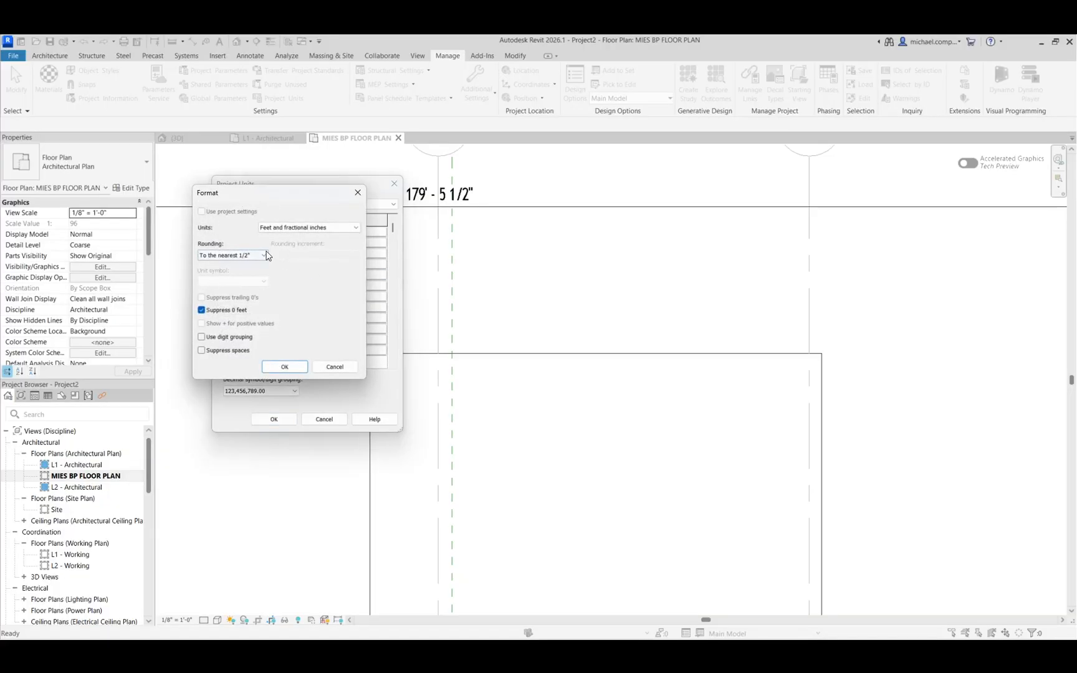
click(227, 258)
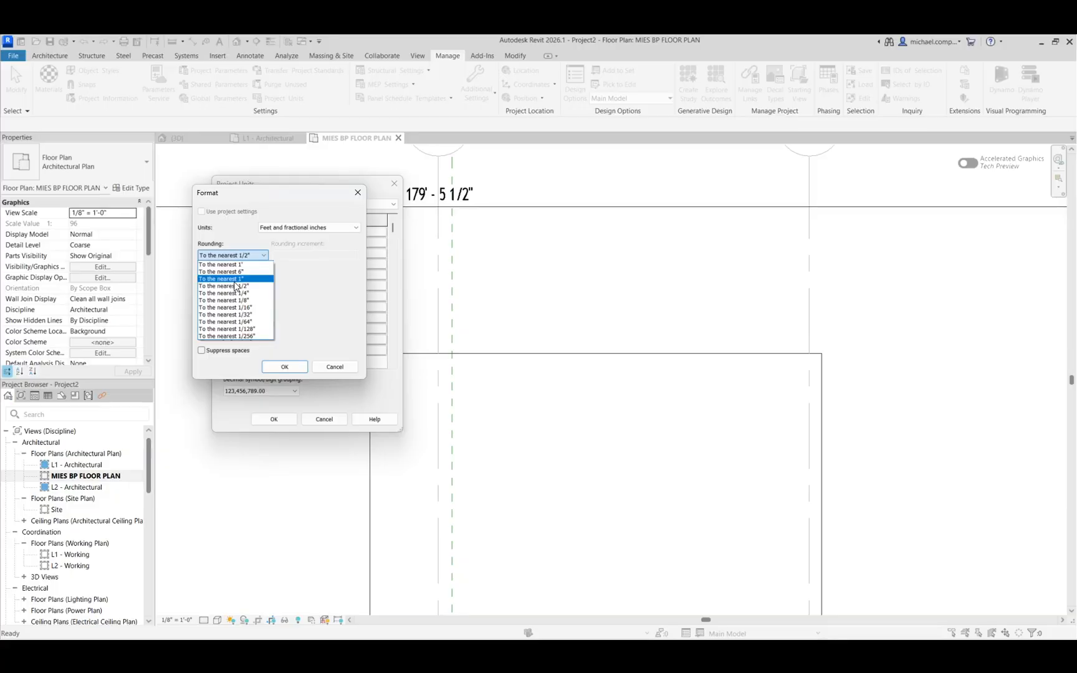
click(235, 280)
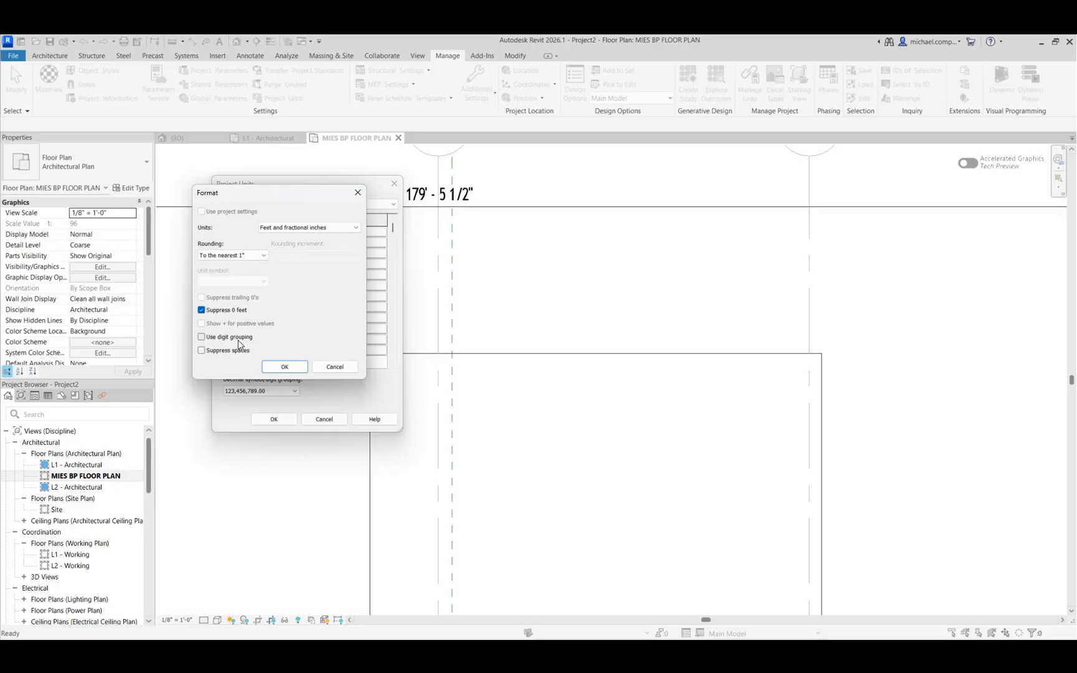
click(278, 367)
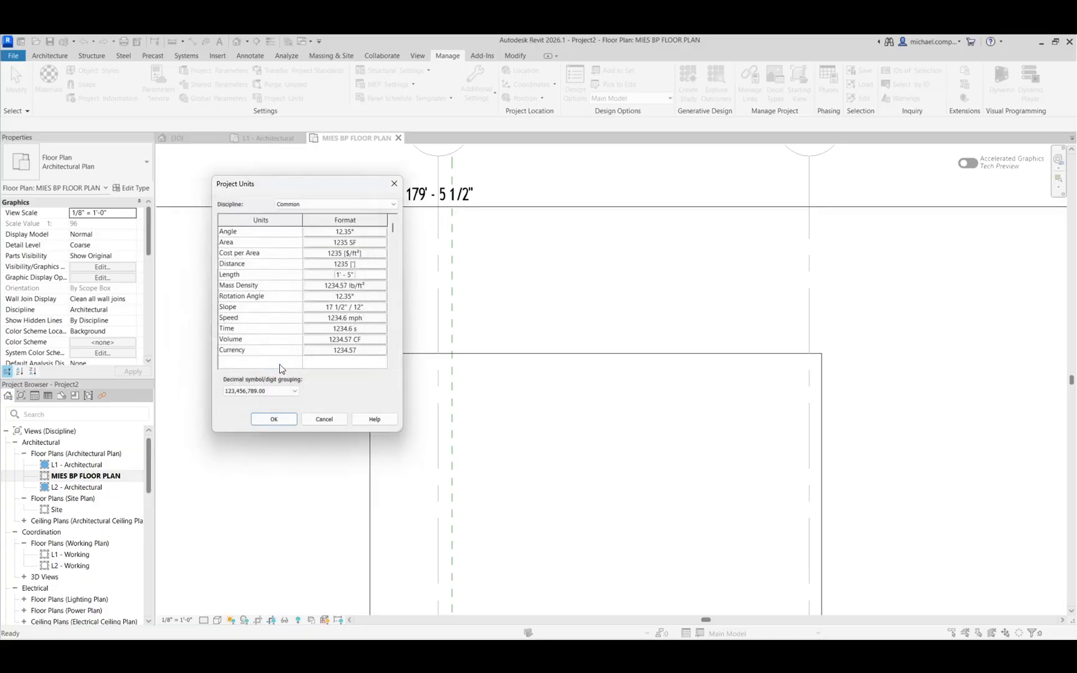
click(273, 420)
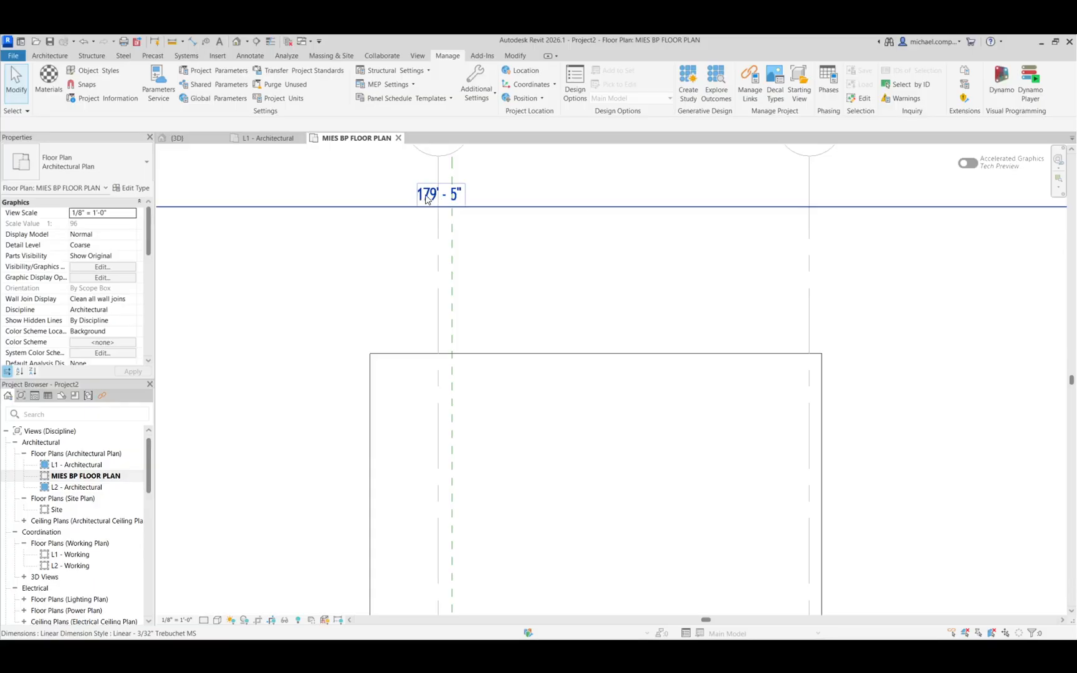
- Start an aligned dimension string from the office block's outer travertine wall face to the block's opposite outer wall face
scroll(468, 202, down, 1)
scroll(467, 202, down, 5)
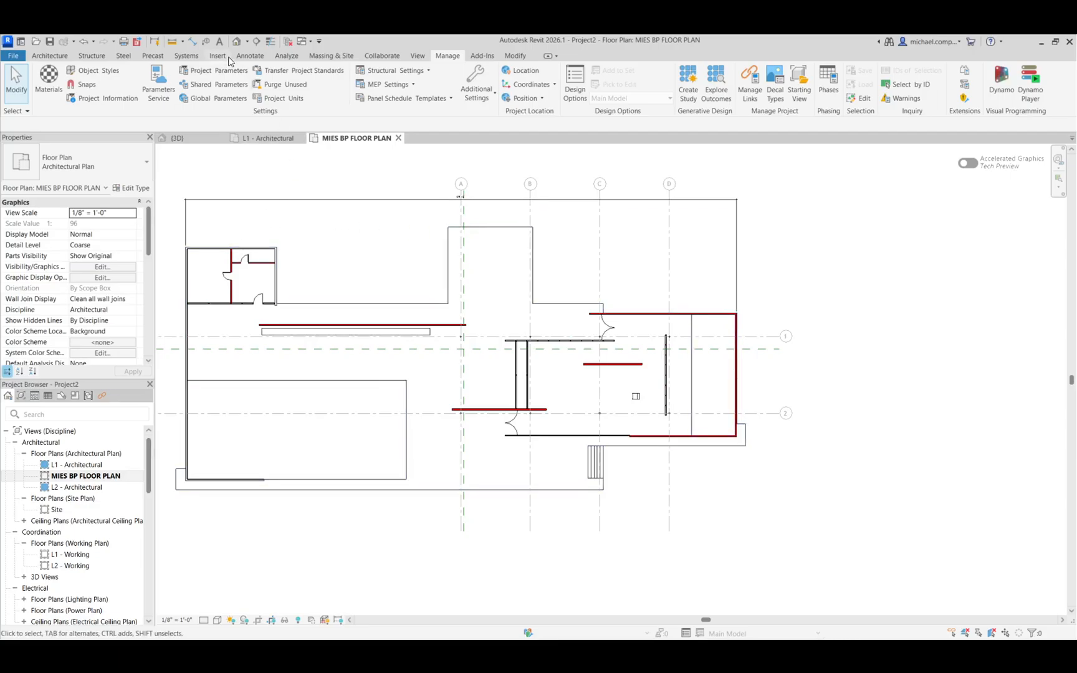
click(193, 42)
scroll(190, 270, up, 5)
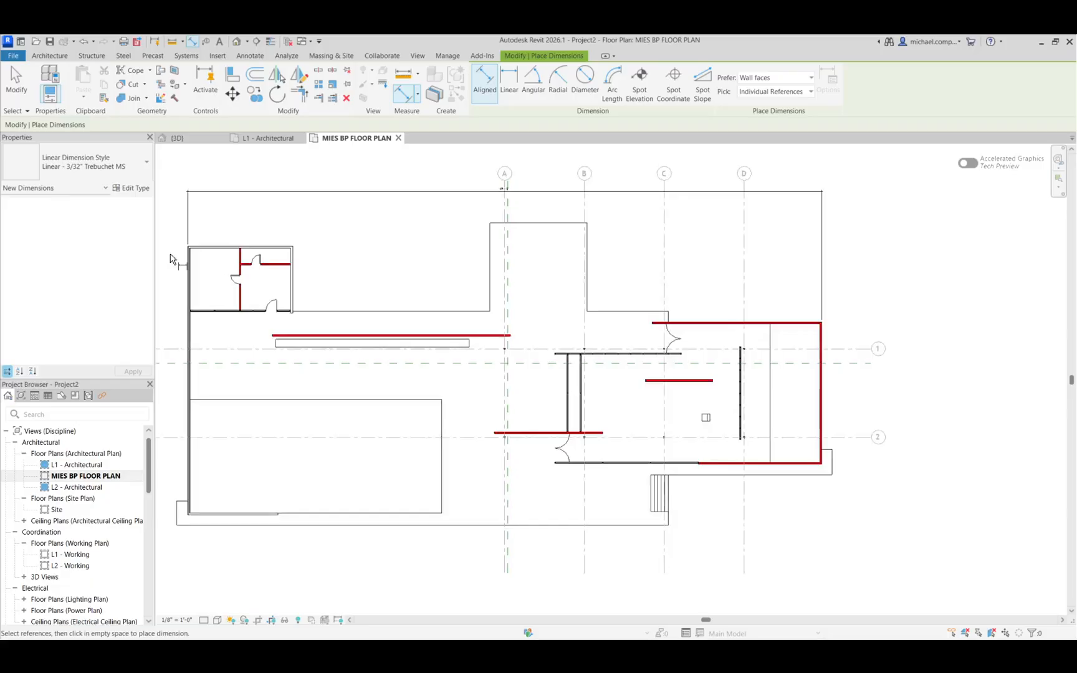
scroll(190, 269, up, 3)
click(269, 252)
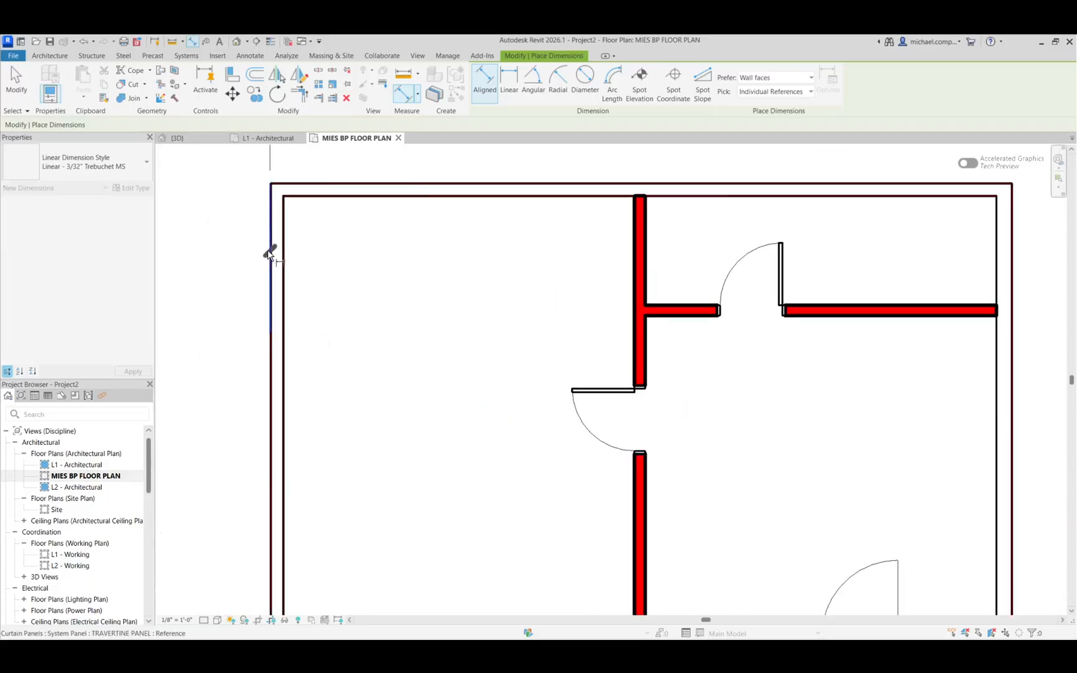
scroll(245, 276, down, 4)
scroll(244, 279, down, 4)
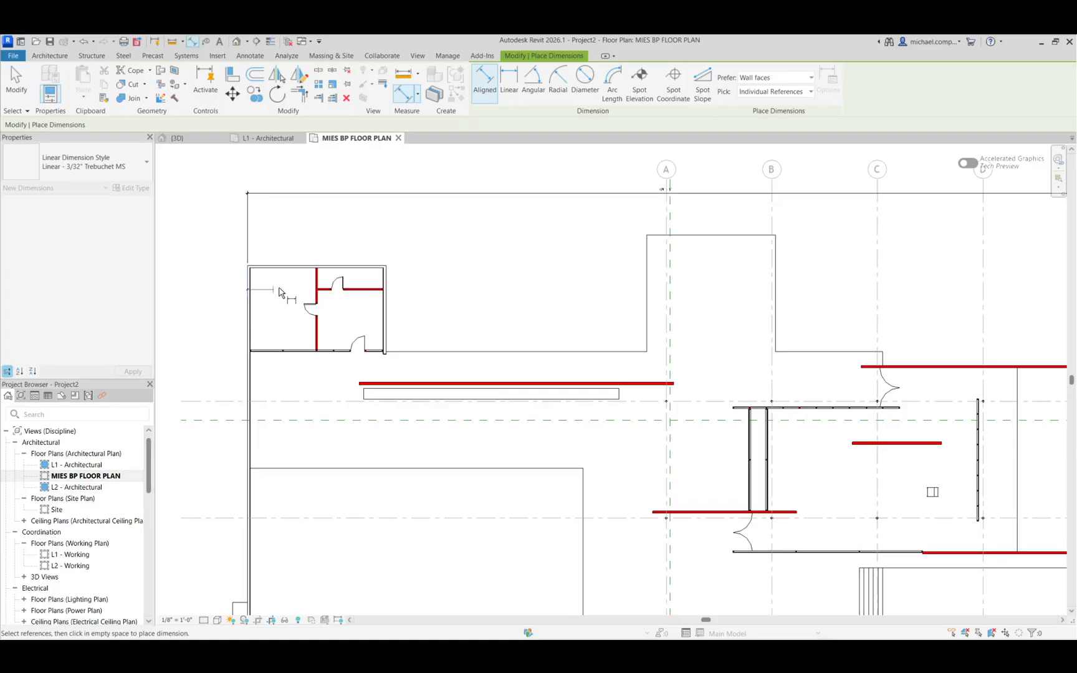
scroll(377, 281, up, 3)
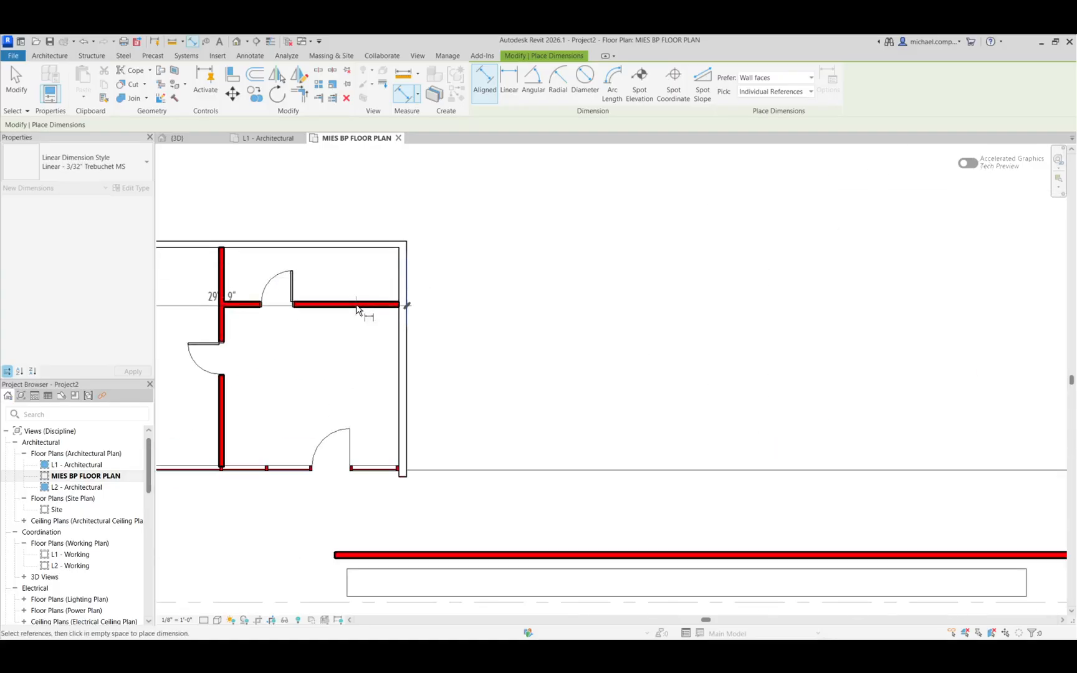
scroll(374, 302, down, 3)
- Extend the dimension string to both side edges of the floor projection around grids A and B and to the floor edge just past grid C
click(601, 288)
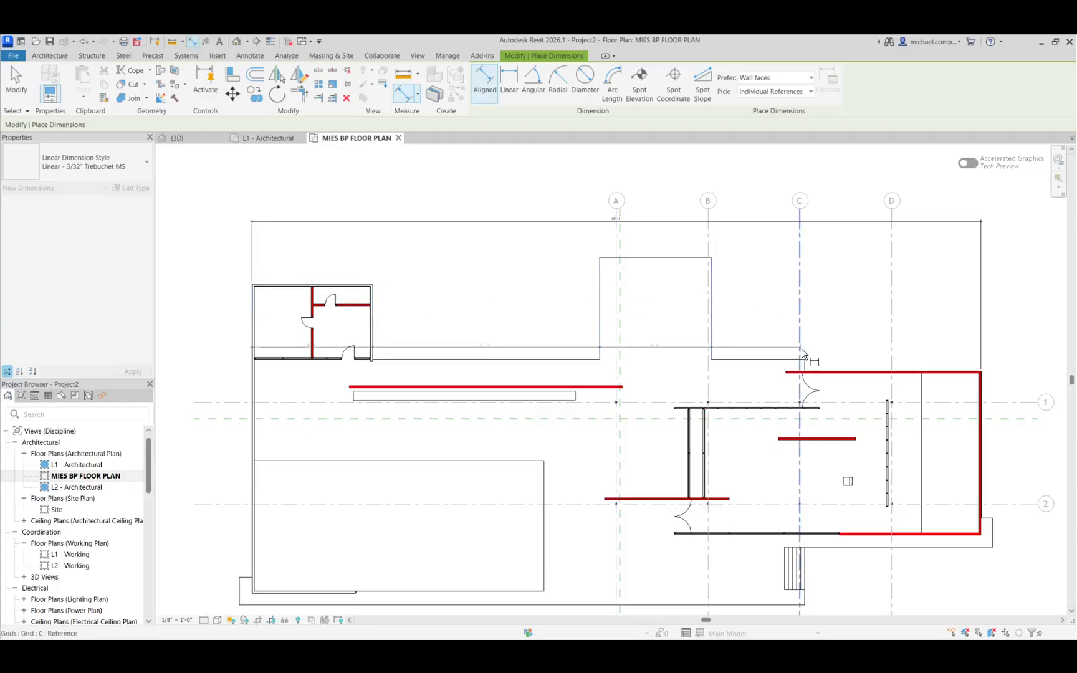
scroll(860, 287, down, 2)
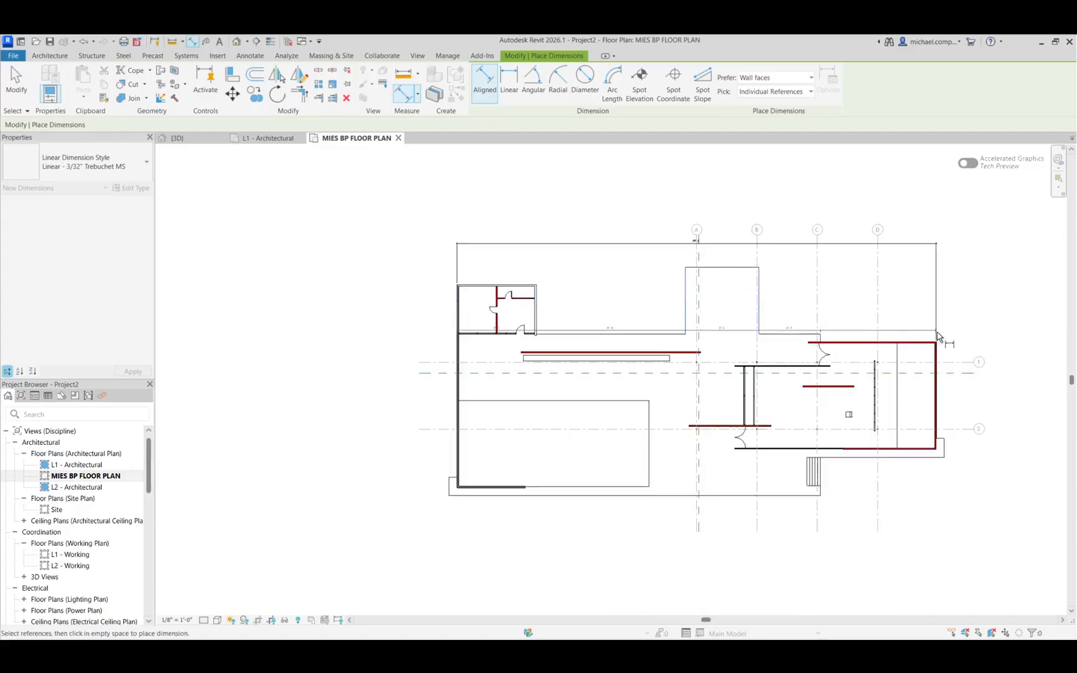
scroll(945, 345, up, 4)
scroll(932, 353, up, 3)
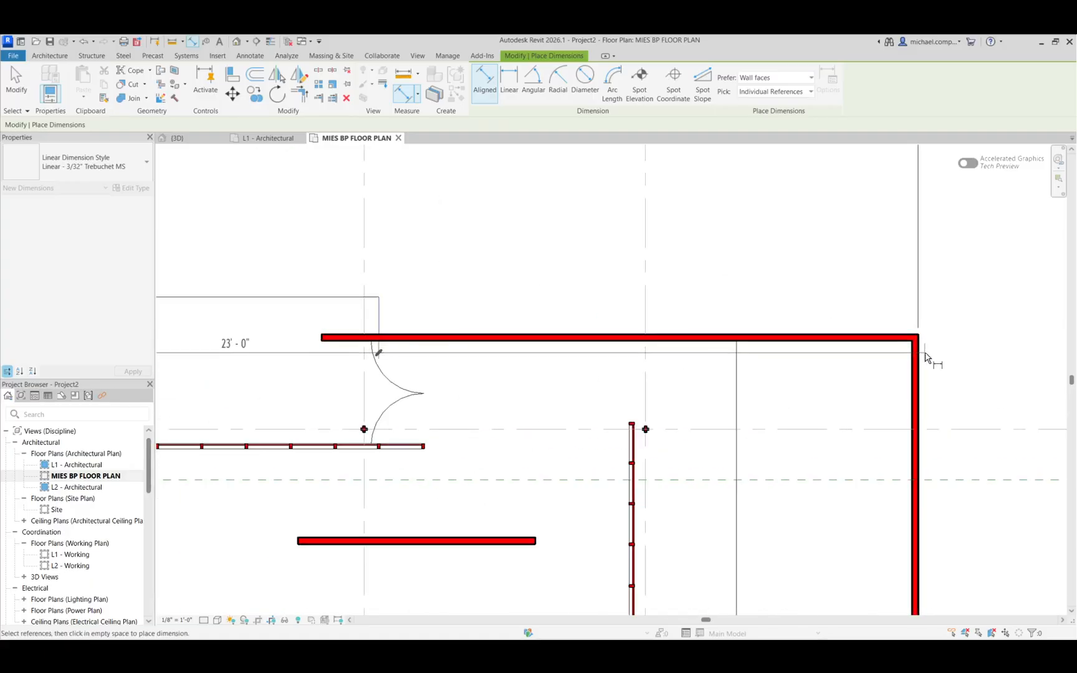
scroll(932, 354, down, 2)
scroll(813, 323, down, 2)
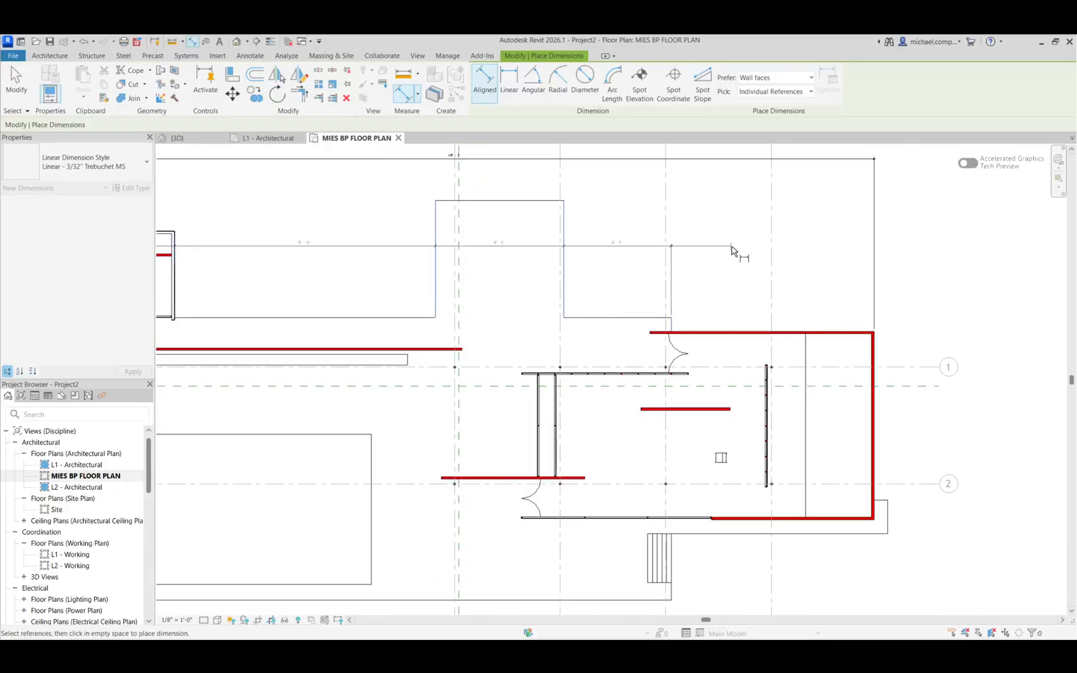
scroll(731, 247, down, 2)
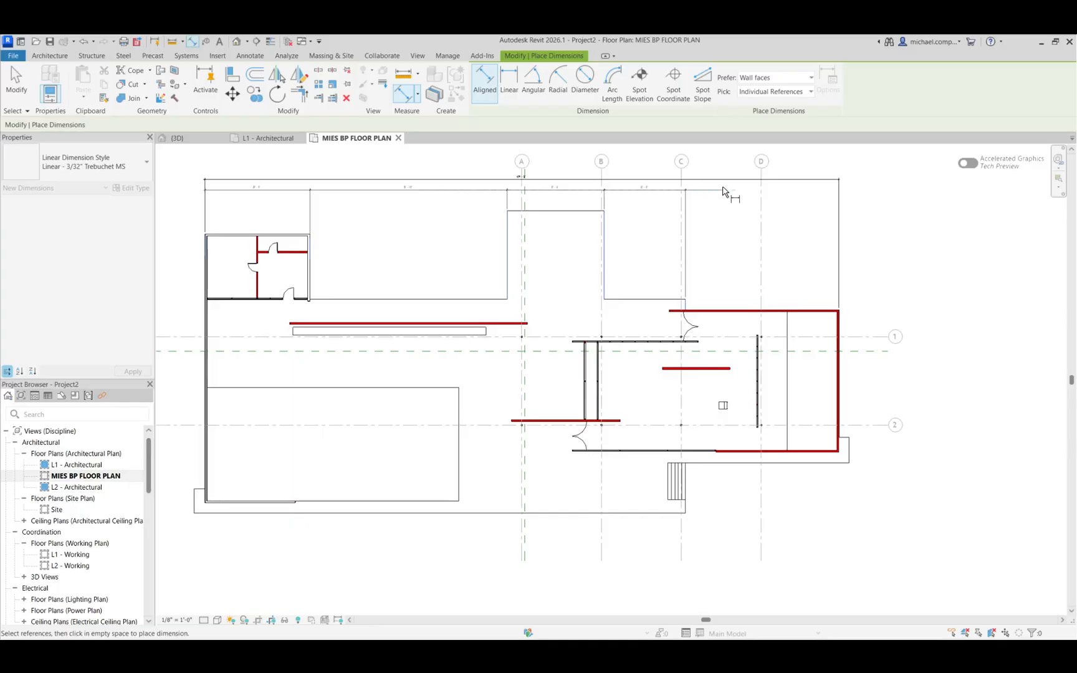
- Add grids A, B and C to the dimension string and place it just below the overall dimension
scroll(732, 197, up, 5)
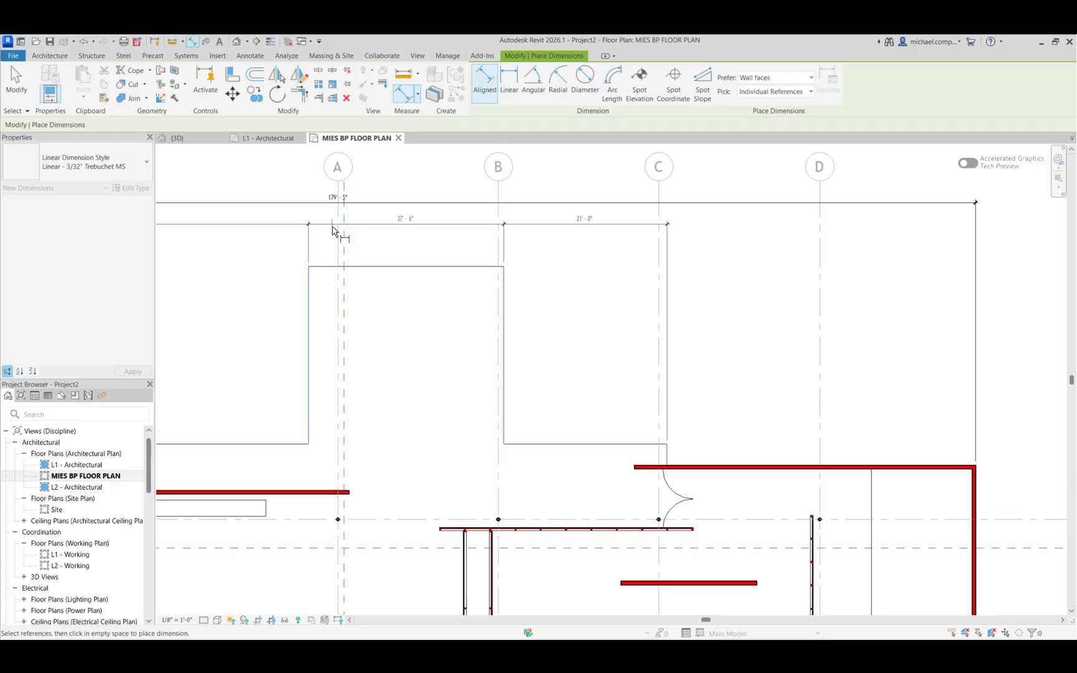
scroll(335, 232, up, 4)
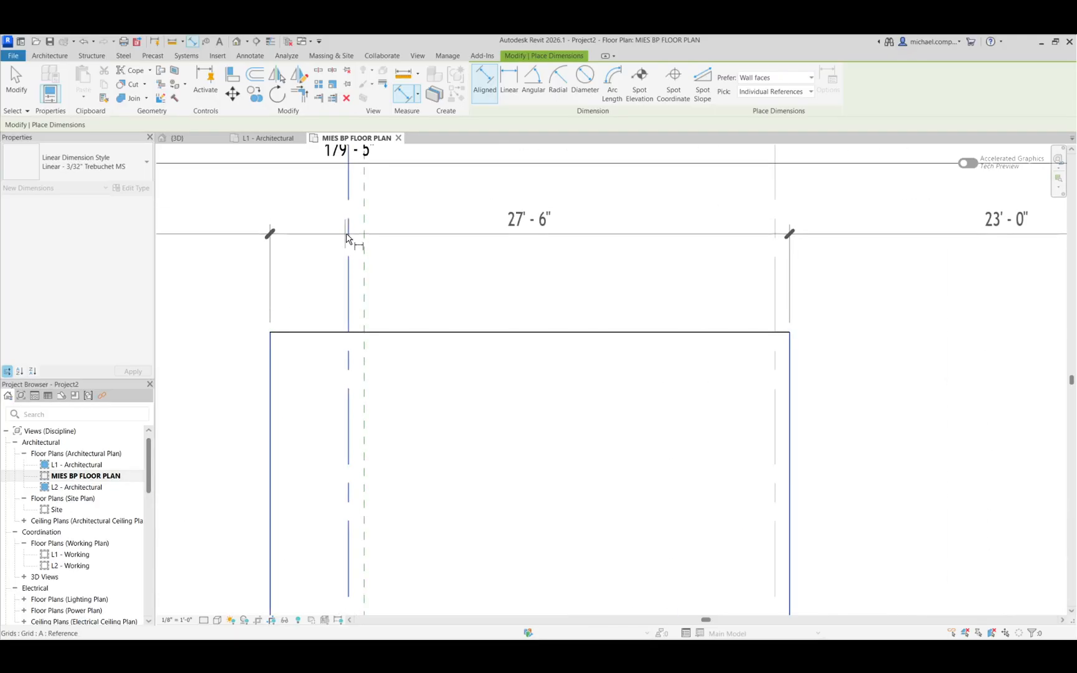
click(348, 233)
scroll(374, 234, down, 2)
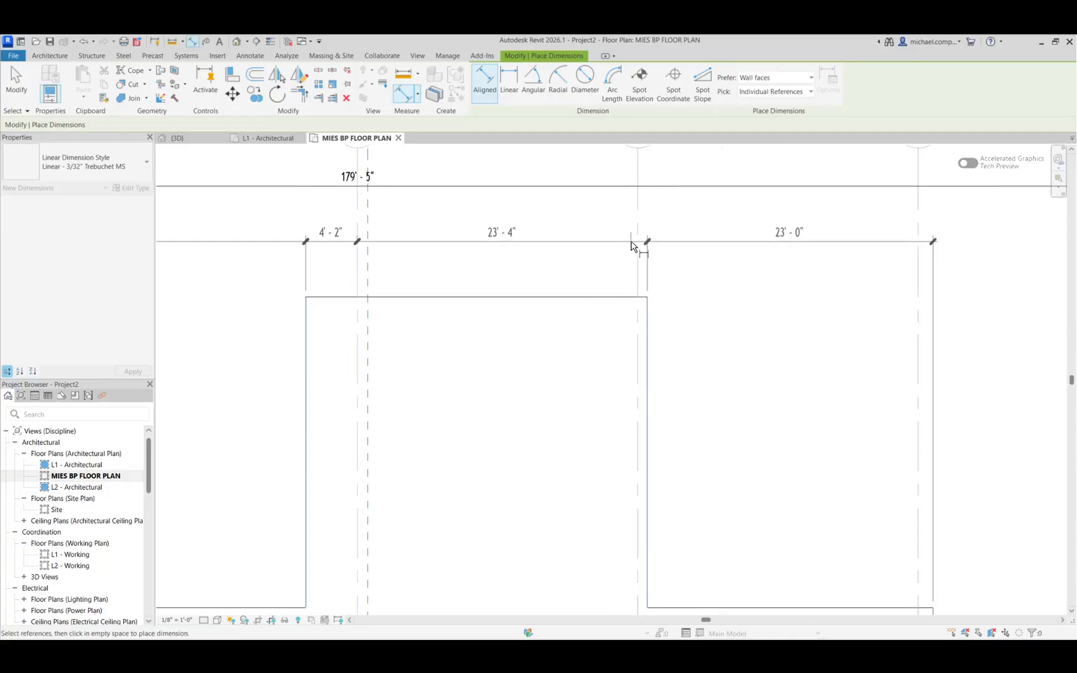
click(637, 243)
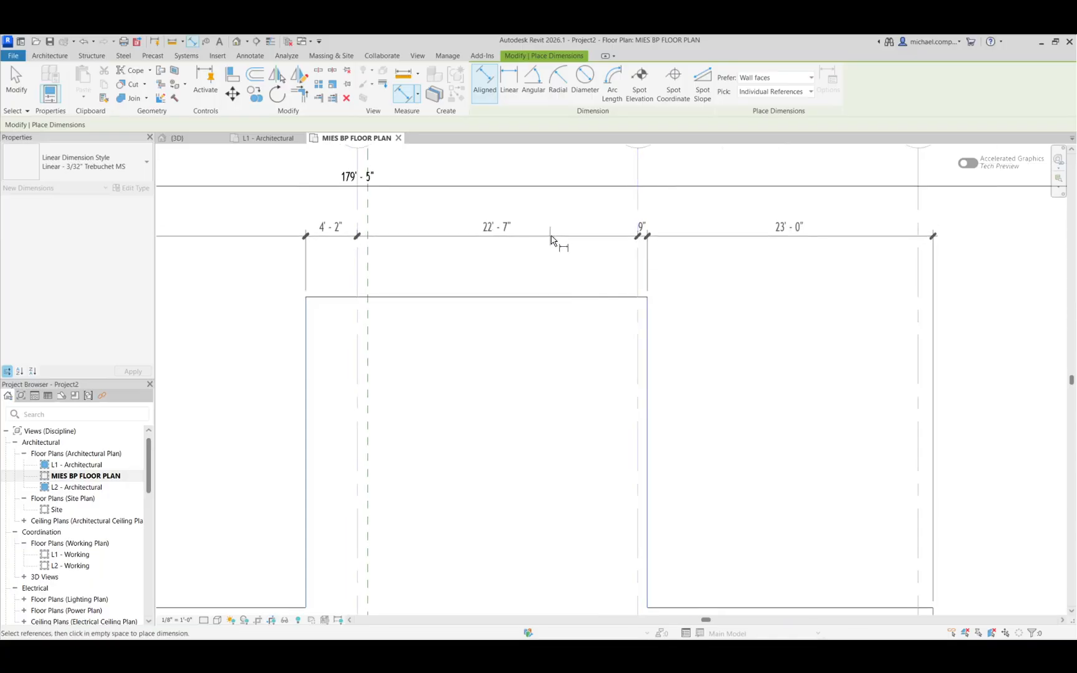
scroll(552, 240, down, 2)
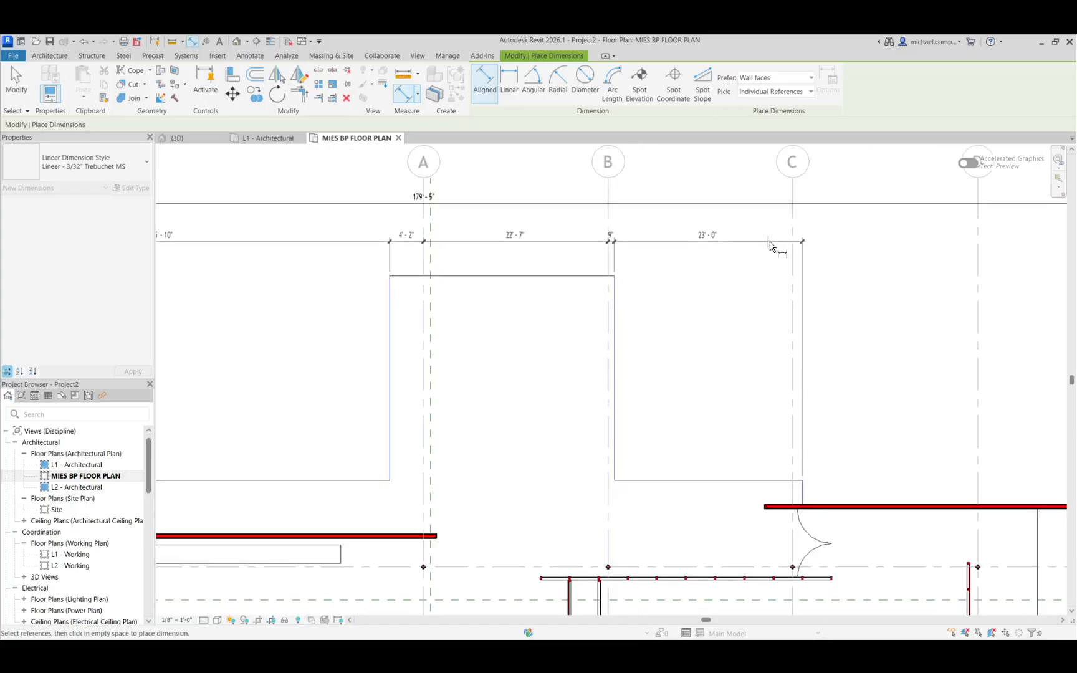
click(792, 242)
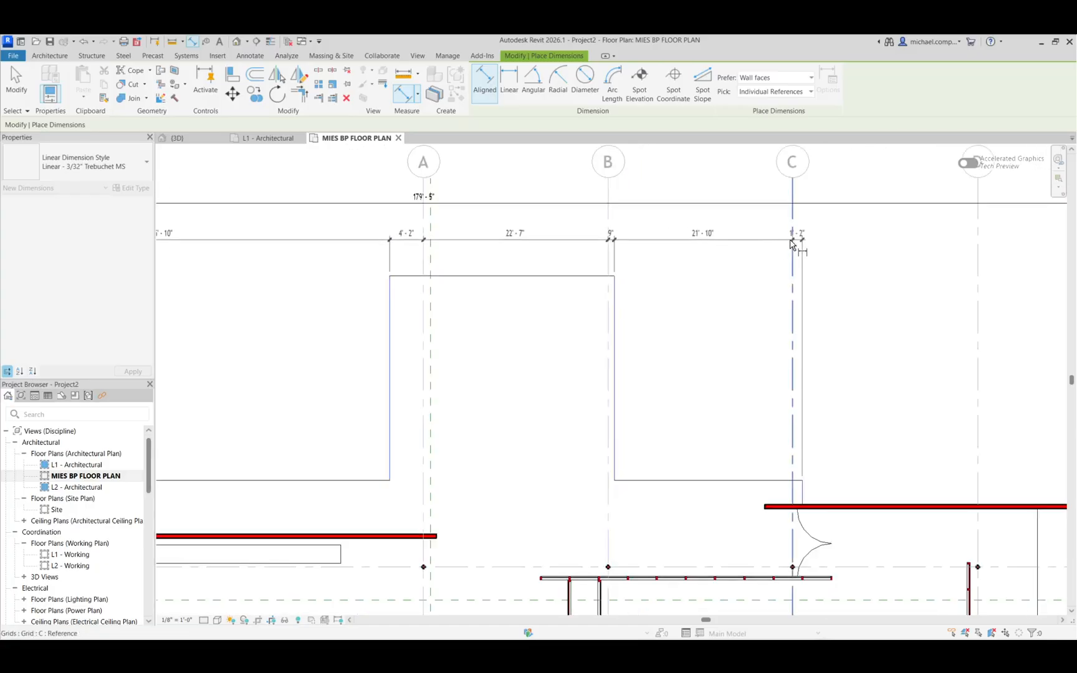
click(740, 234)
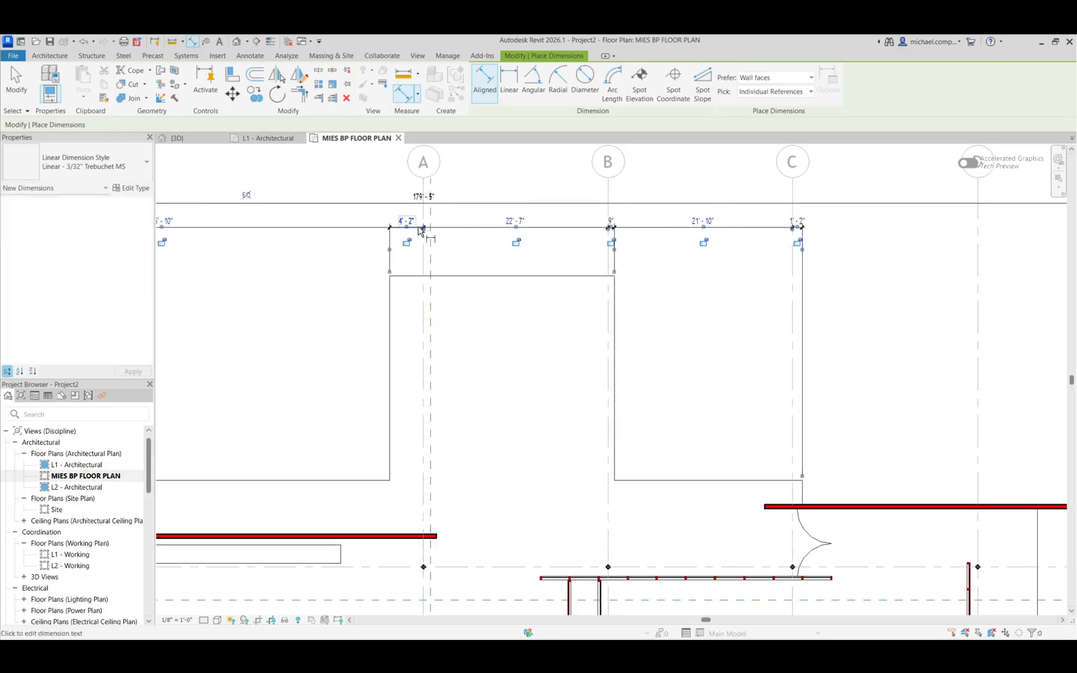
- Start a vertical aligned dimension from the office block's upper outer travertine wall face to the outer face of the lower travertine wall
scroll(430, 221, down, 2)
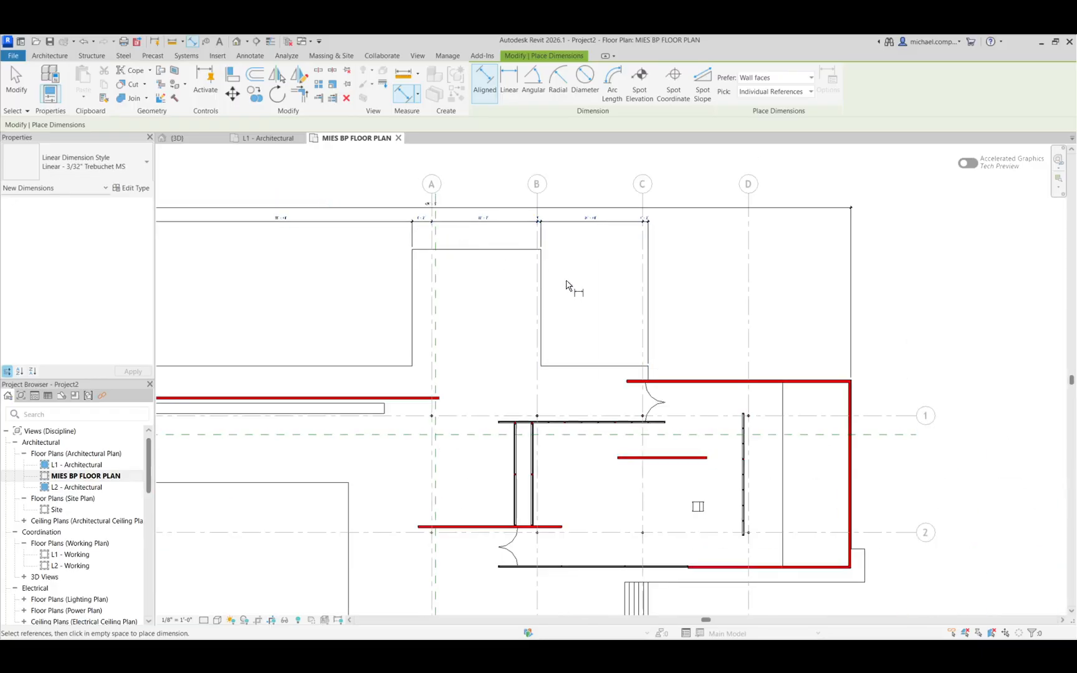
scroll(567, 282, down, 2)
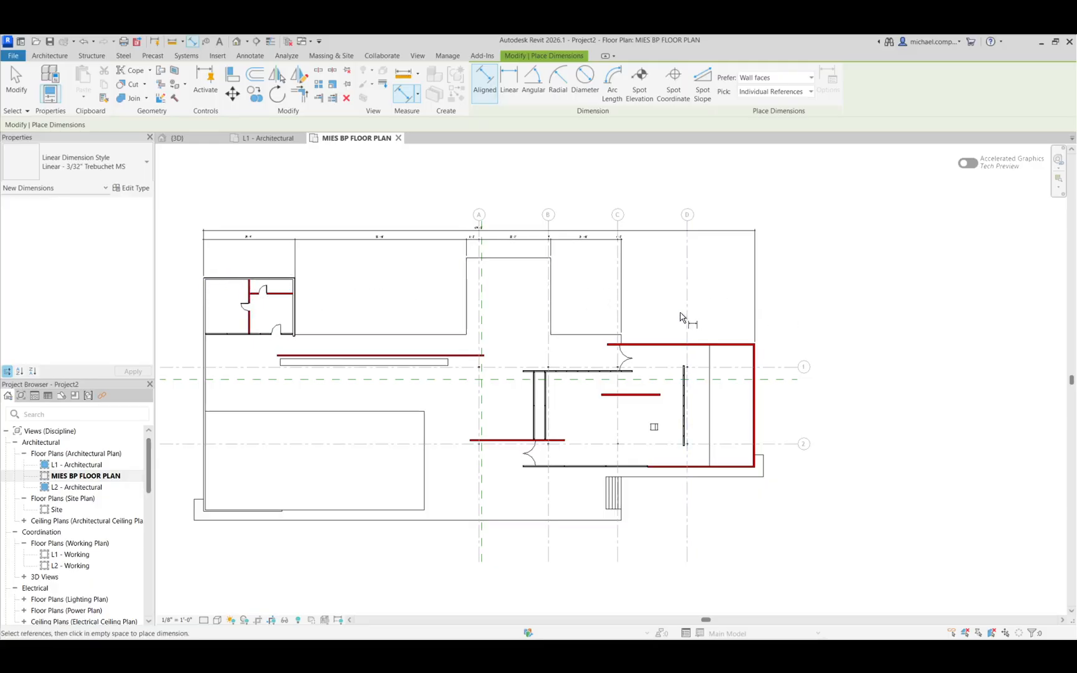
scroll(679, 311, down, 2)
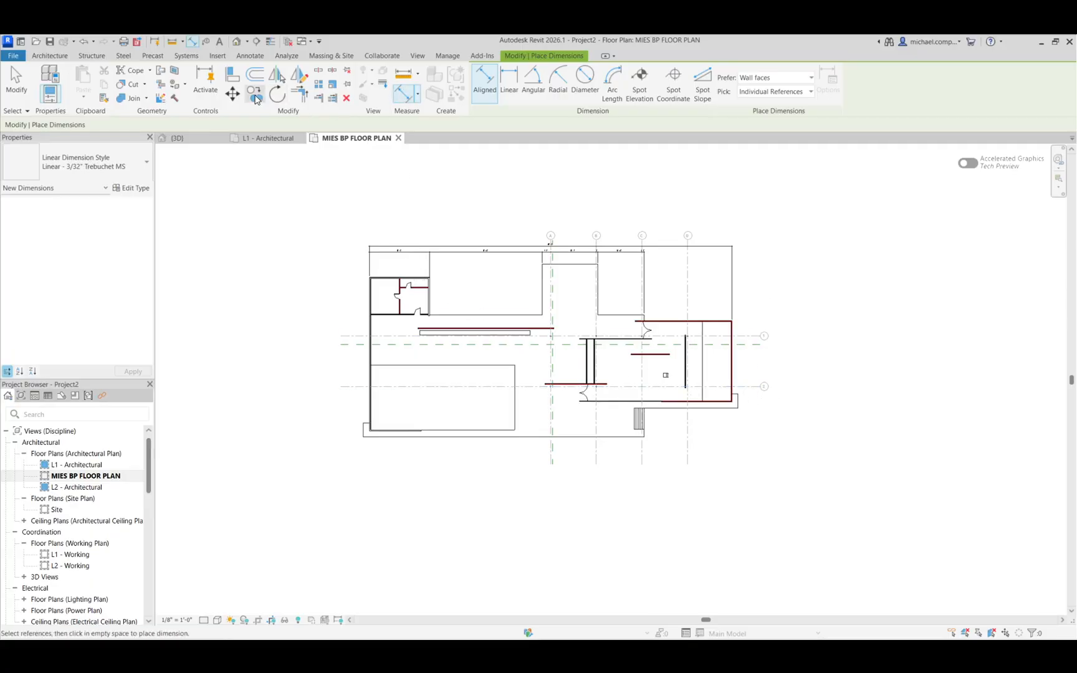
scroll(336, 218, up, 5)
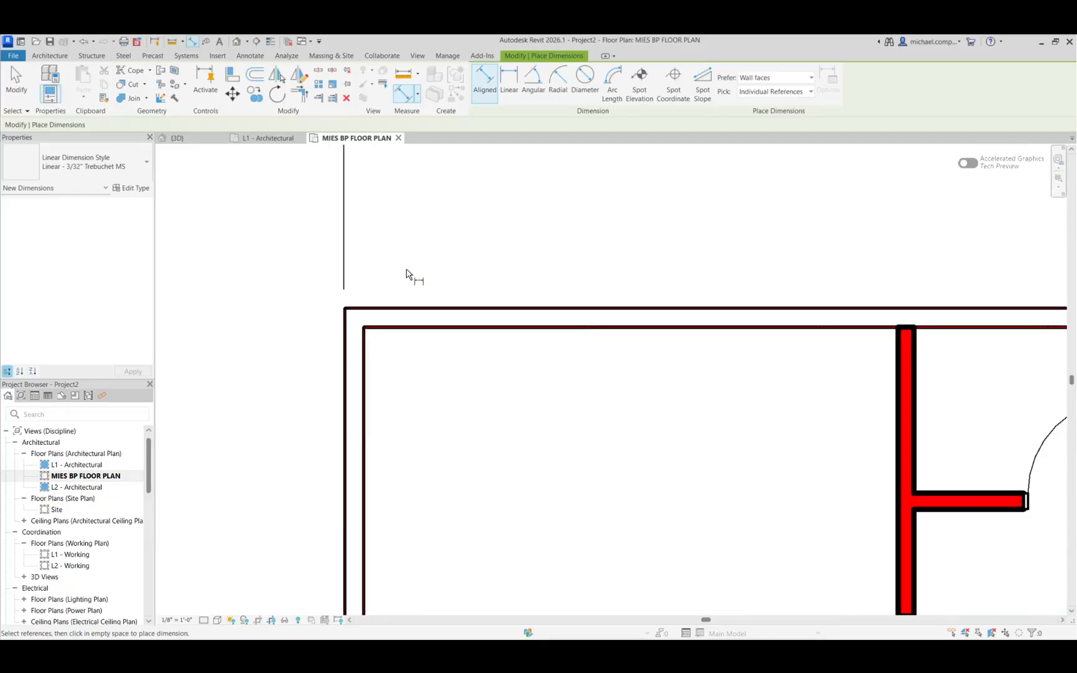
click(406, 309)
scroll(413, 207, down, 4)
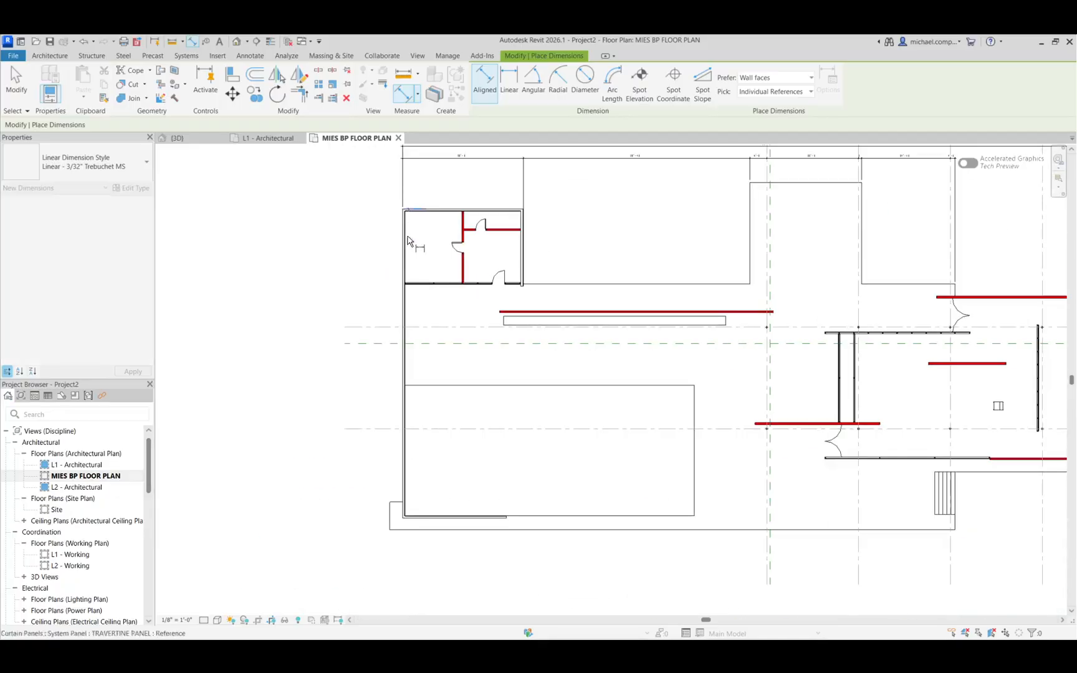
scroll(416, 536, up, 5)
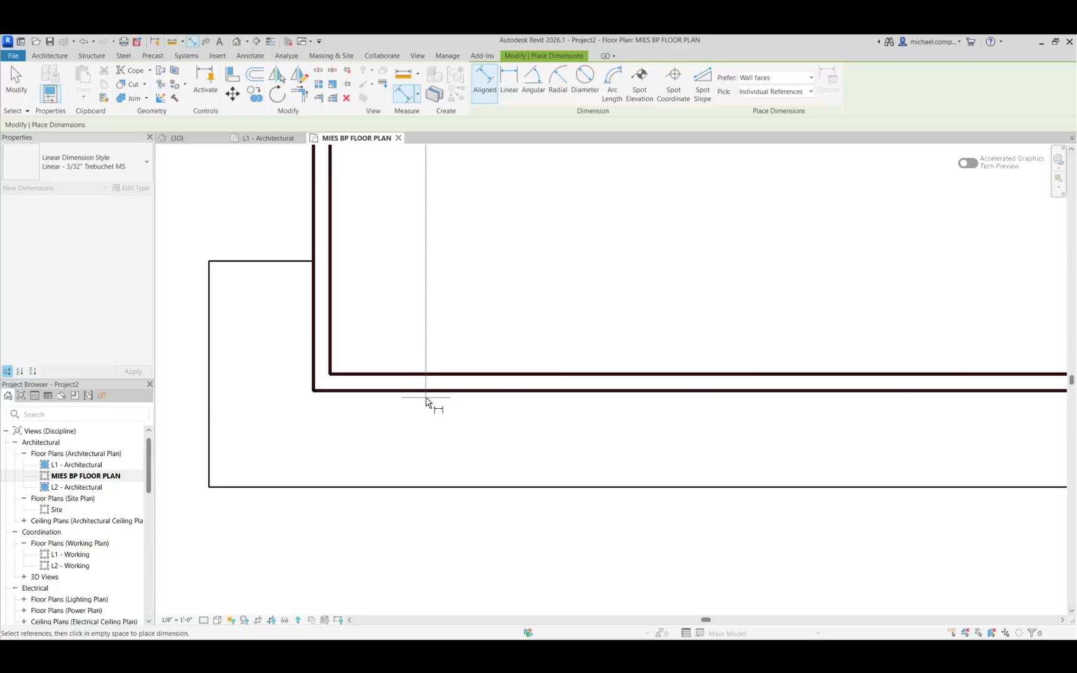
scroll(421, 399, down, 3)
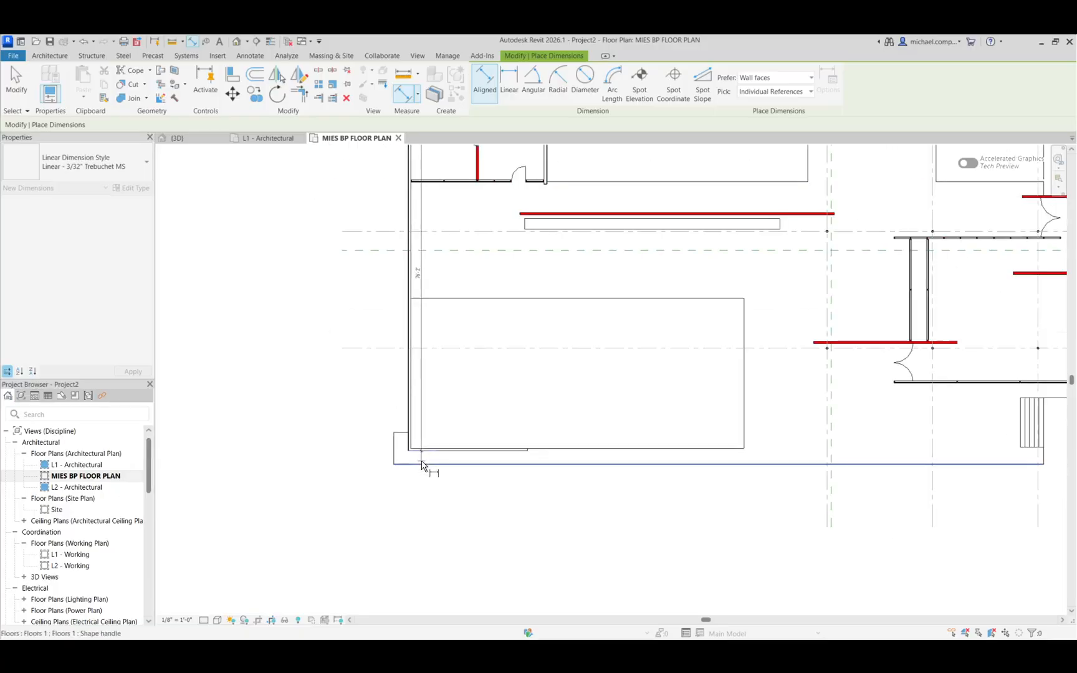
- Extend the vertical dimension string to the floor's lower edge, place it outside the long travertine wall, and end dimensioning
scroll(424, 477, down, 3)
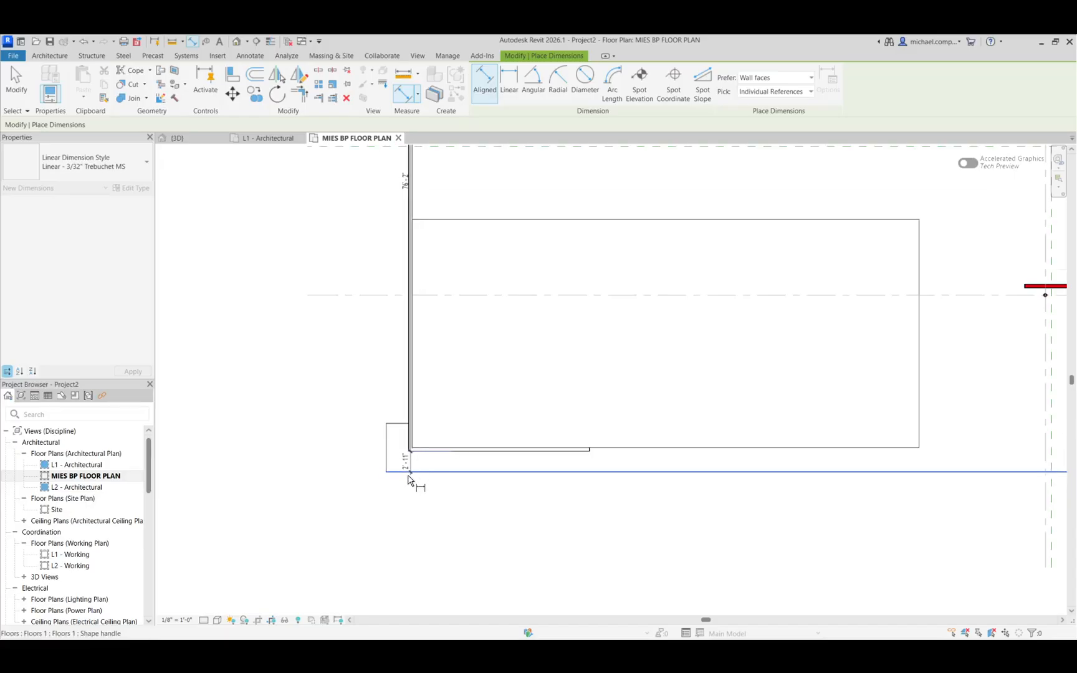
scroll(406, 480, down, 2)
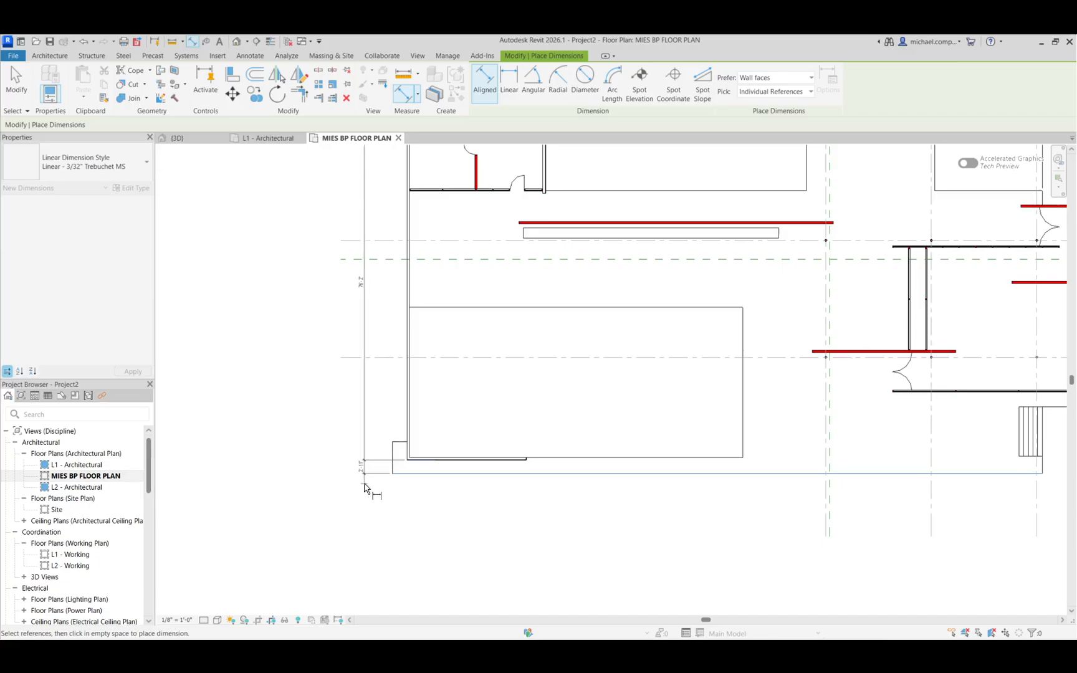
scroll(365, 488, down, 4)
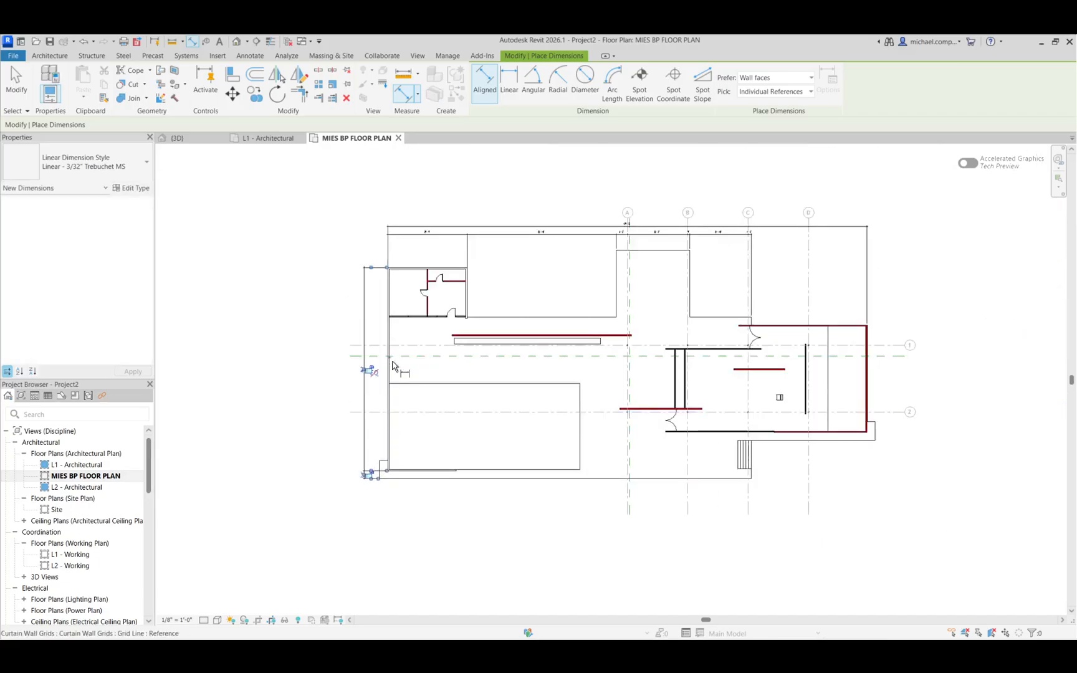
click(393, 366)
key(Escape)
key(Escape)
scroll(362, 486, up, 3)
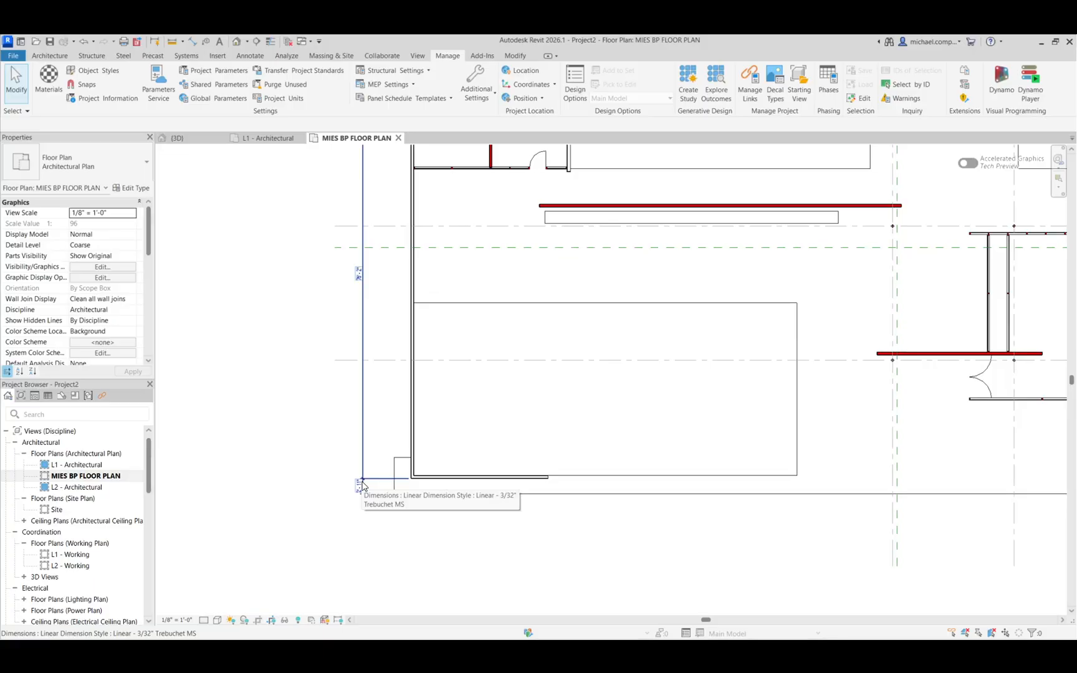
- Place an inner vertical dimension string from the office block's upper wall face through its lower glazed wall to the large pool's upper edge
scroll(362, 485, down, 2)
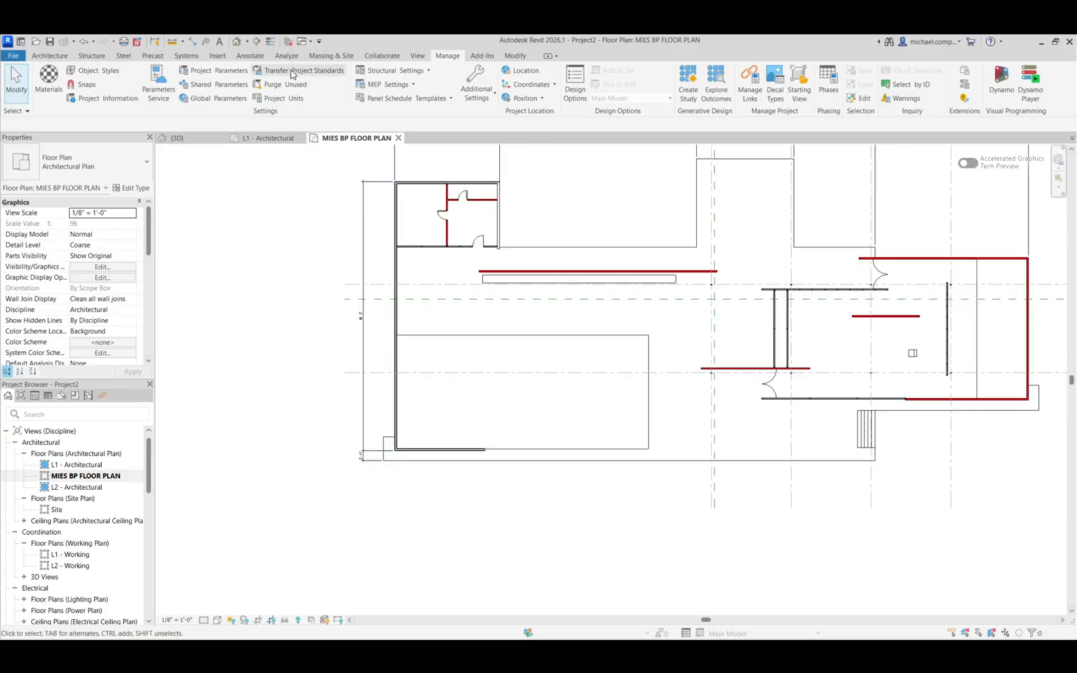
click(192, 41)
scroll(367, 181, up, 4)
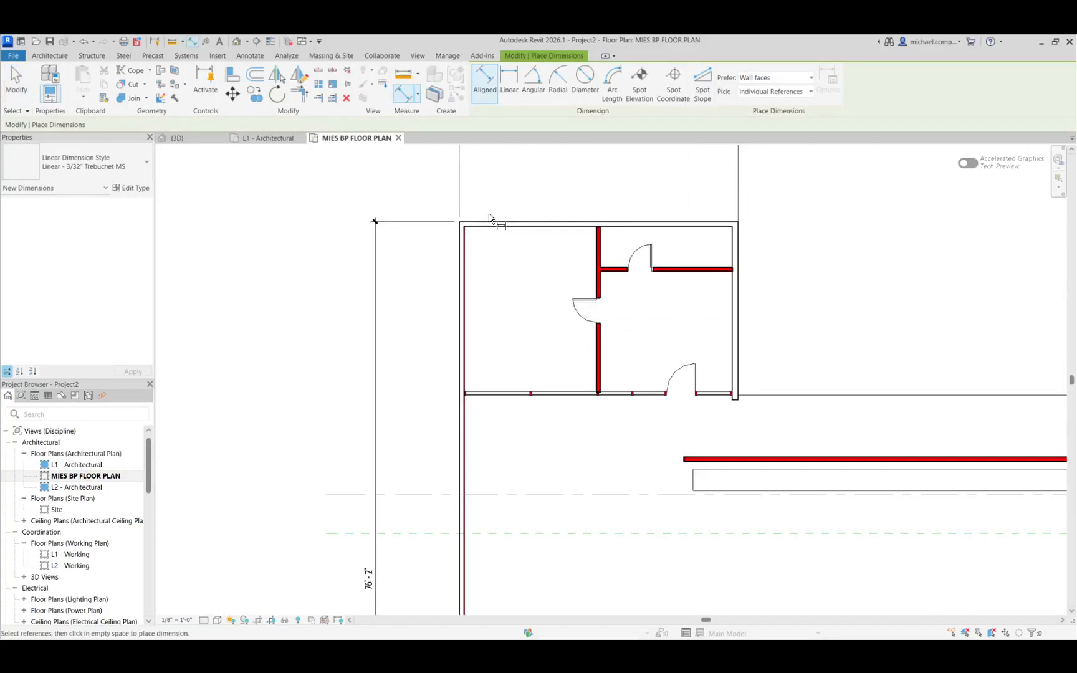
scroll(493, 280, down, 2)
scroll(473, 430, up, 4)
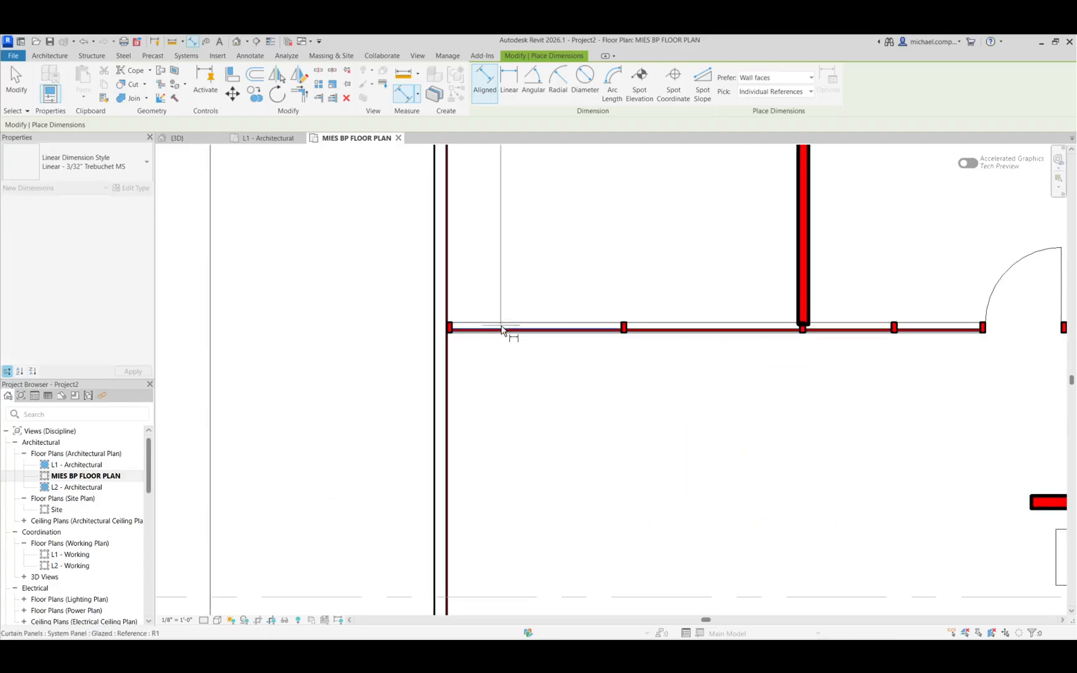
scroll(502, 345, down, 3)
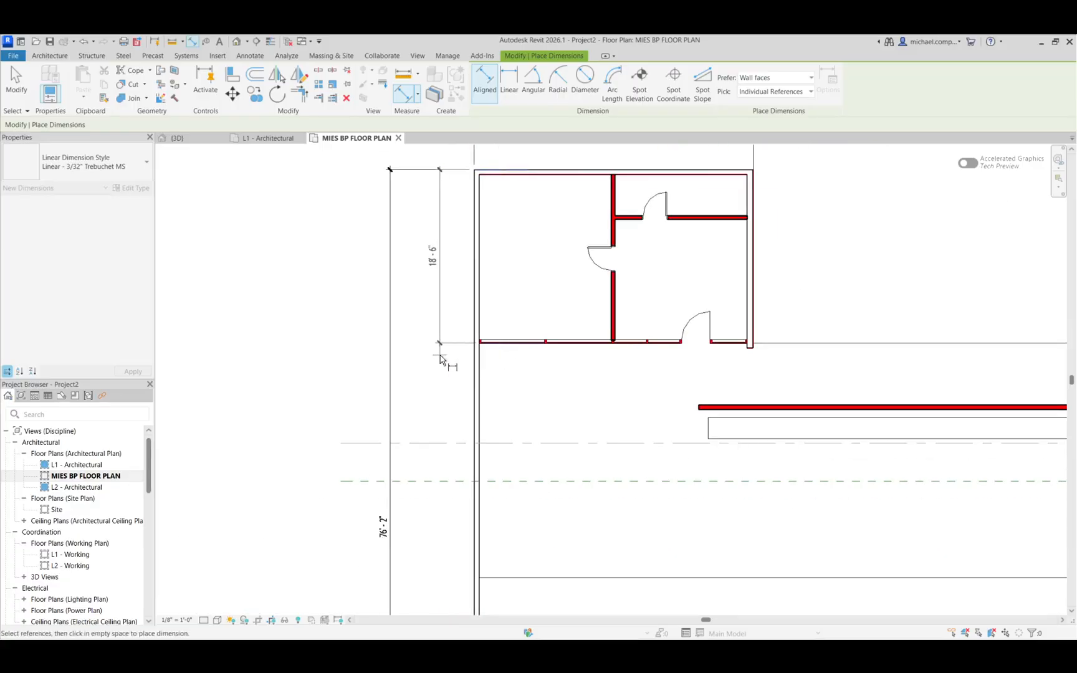
click(505, 578)
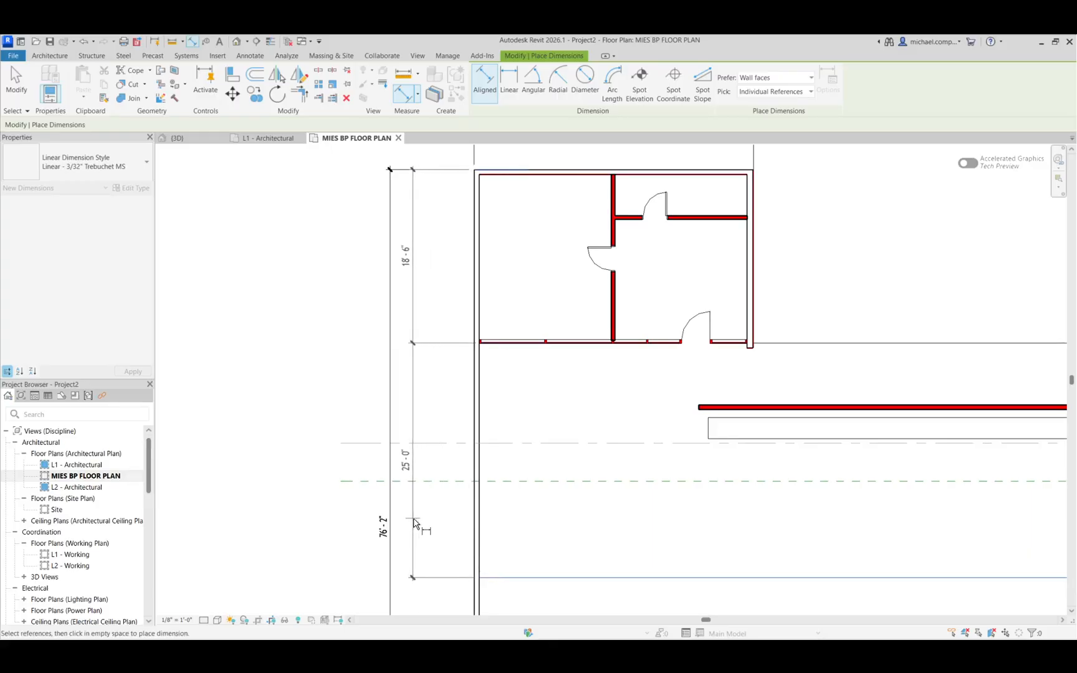
click(412, 522)
key(Escape)
scroll(325, 305, down, 5)
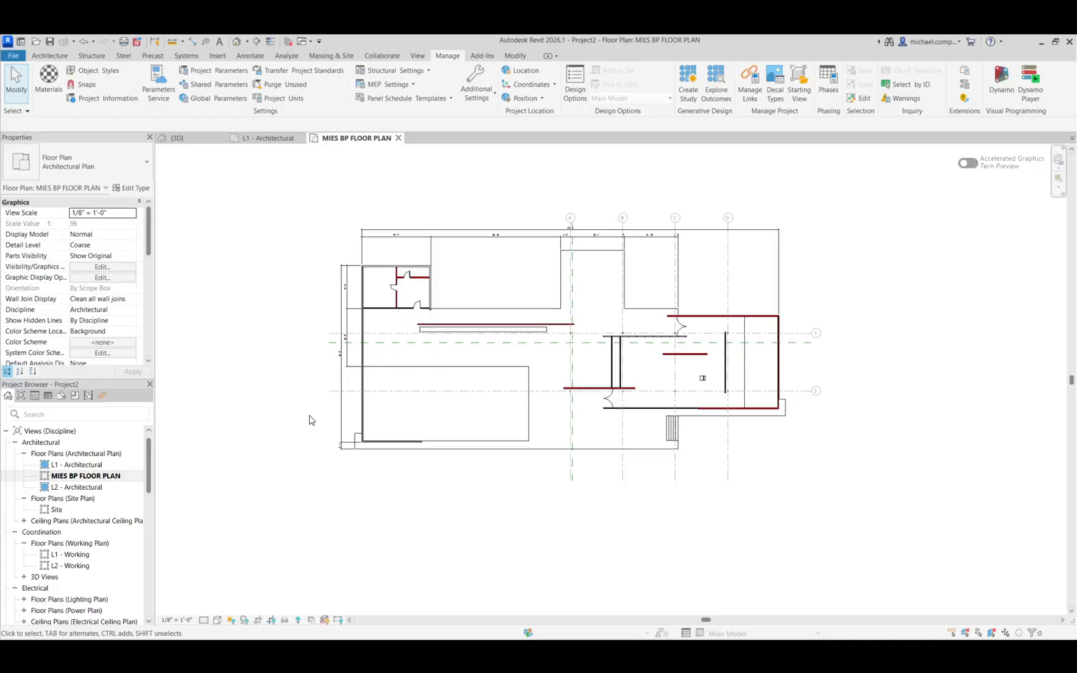
key(z)
key(e)
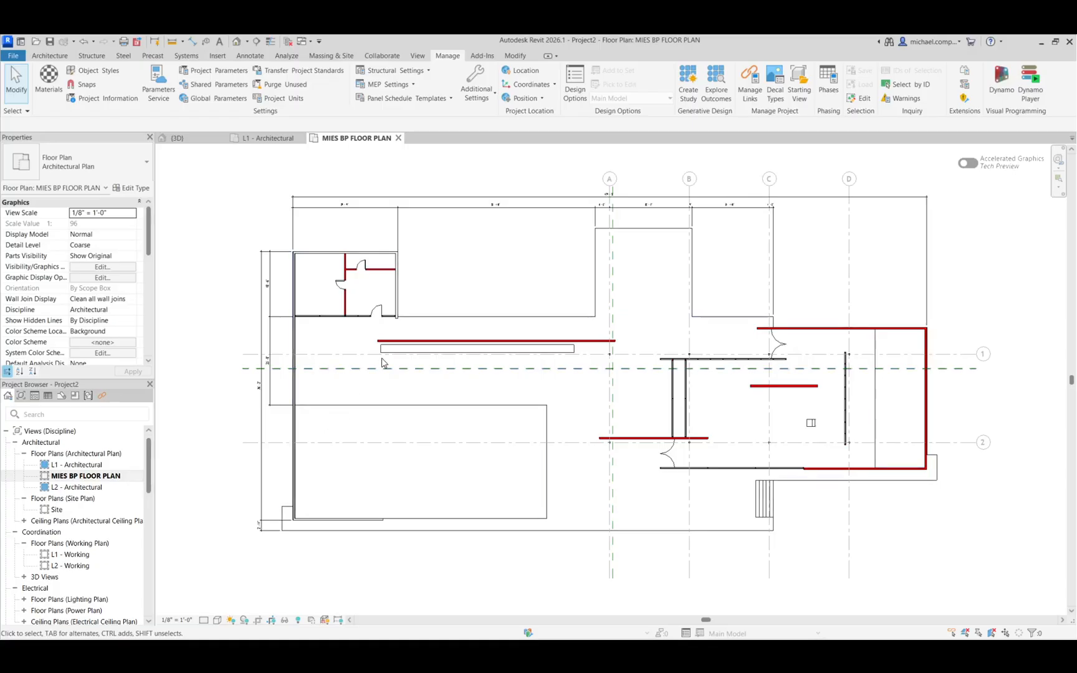
- Place the text note MIES BARCELONA PAVILION just below the lower-left corner of the floor plan and end text placement
click(247, 58)
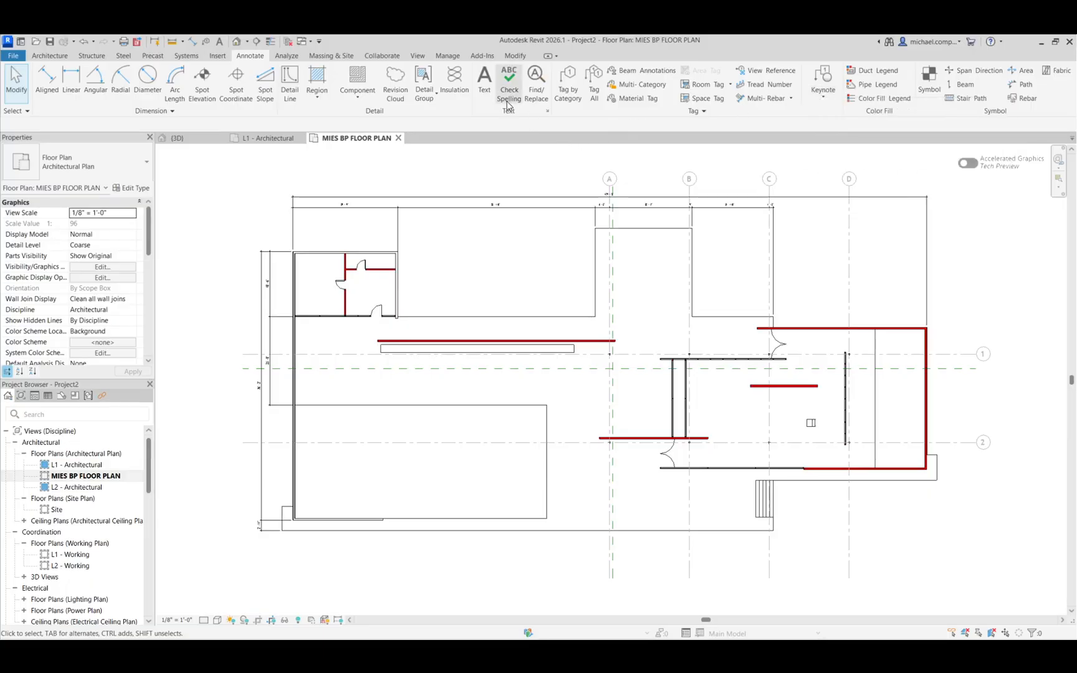
click(484, 77)
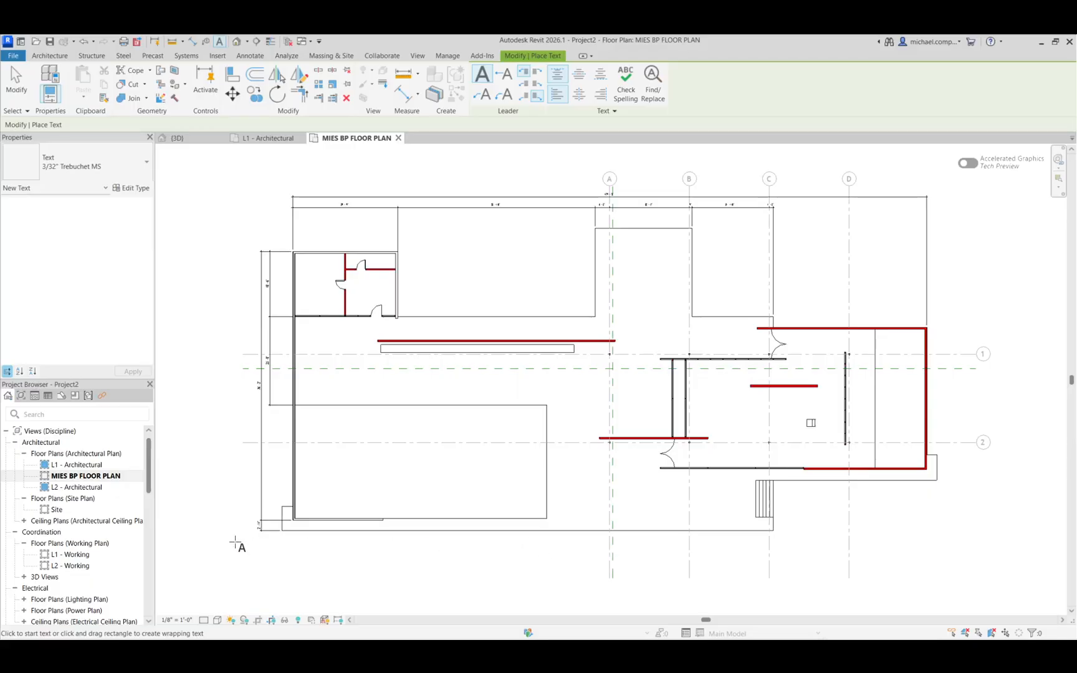
click(293, 547)
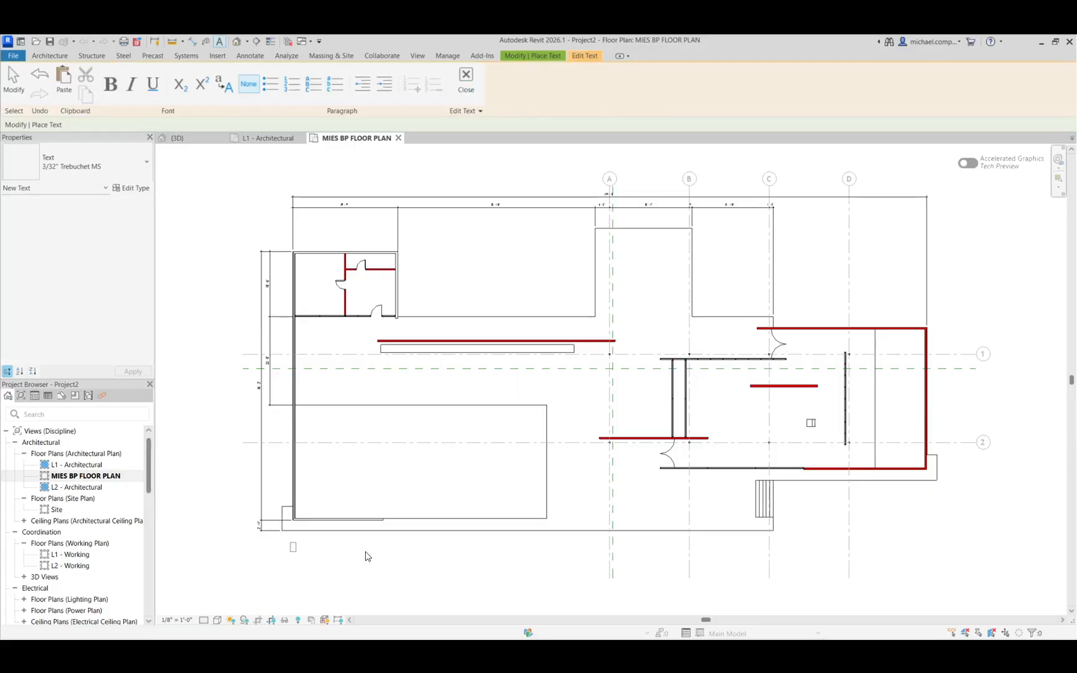
text(MIES BAR)
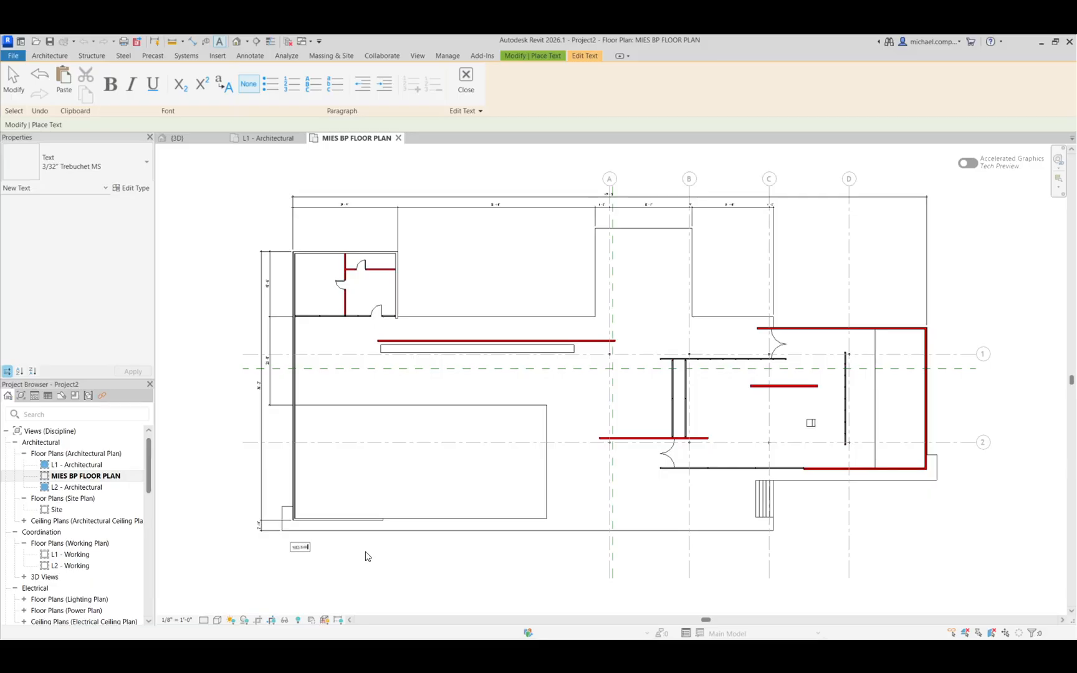
text(CELONA PAVILION)
click(368, 551)
scroll(316, 554, up, 3)
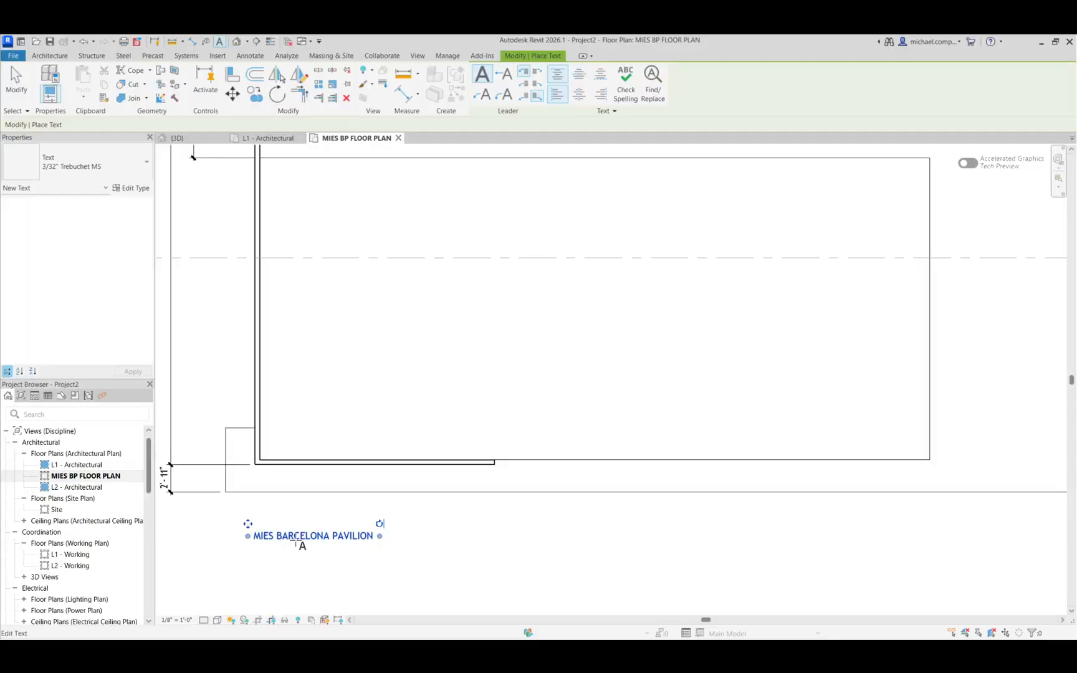
scroll(302, 546, down, 6)
key(Escape)
key(Escape)
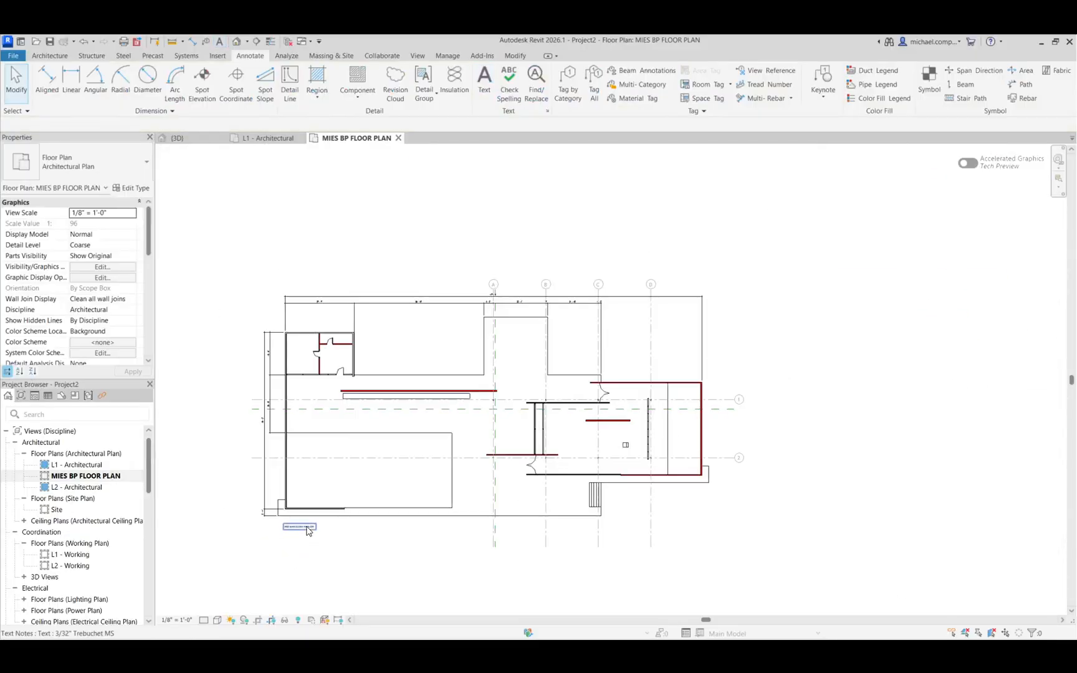
- Shift the MIES BARCELONA PAVILION note slightly so it sits closer below the plan's lower floor edge
scroll(304, 526, up, 3)
click(291, 527)
drag(258, 524, 266, 517)
click(384, 542)
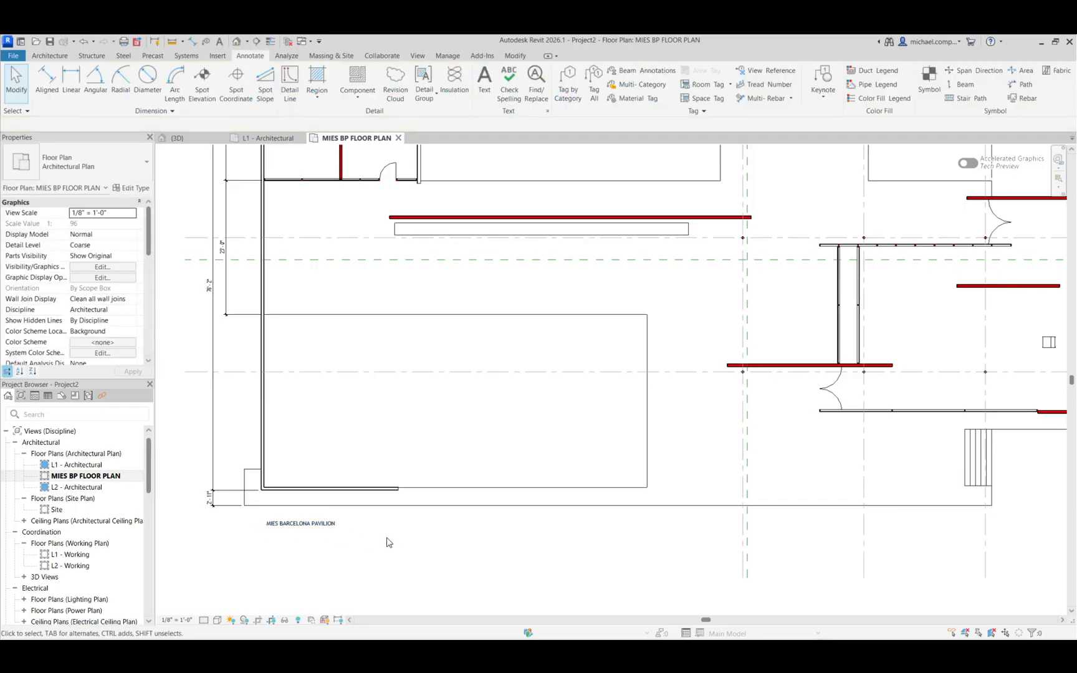
- Check the spelling of the MIES BARCELONA PAVILION note and close the check without changing any word
click(314, 525)
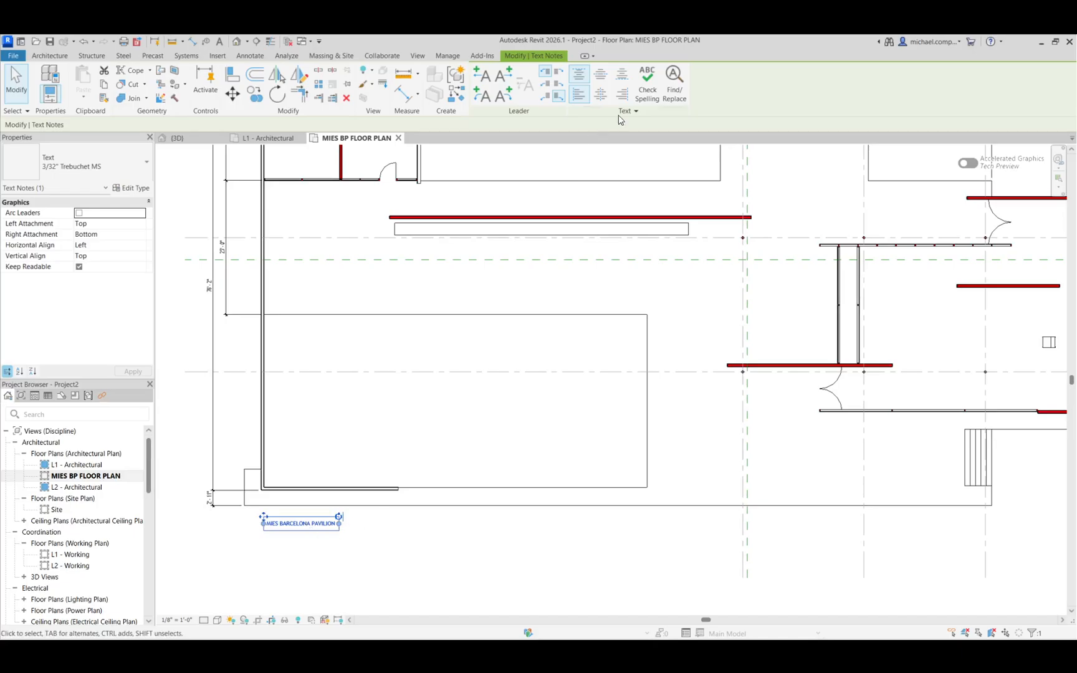
click(647, 84)
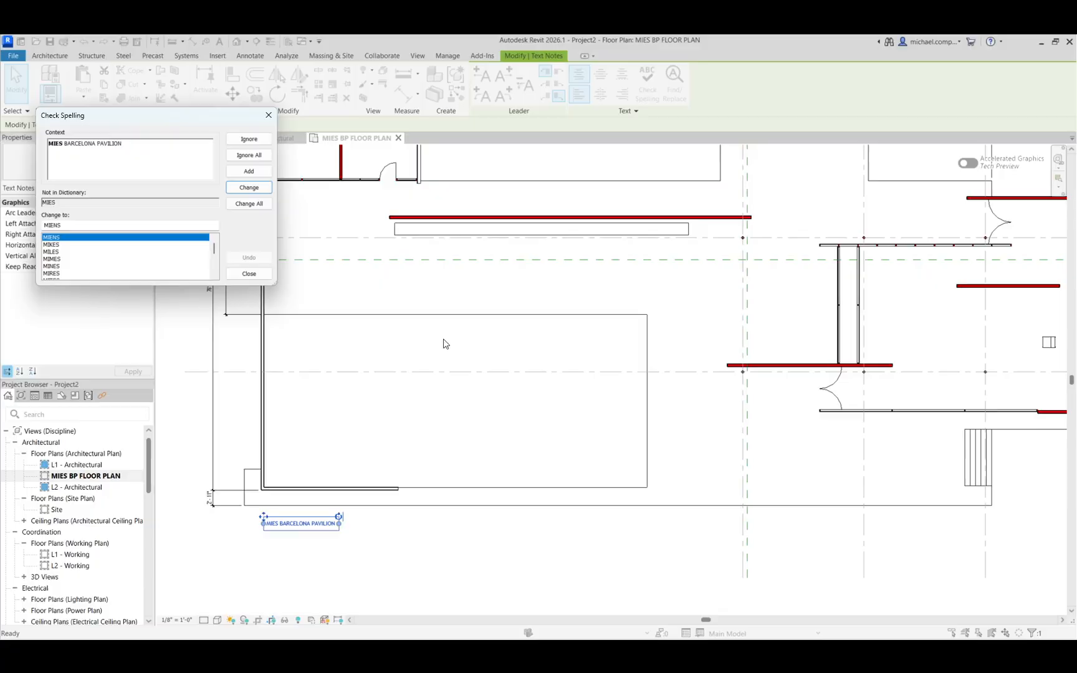
click(248, 274)
click(337, 449)
scroll(332, 567, down, 4)
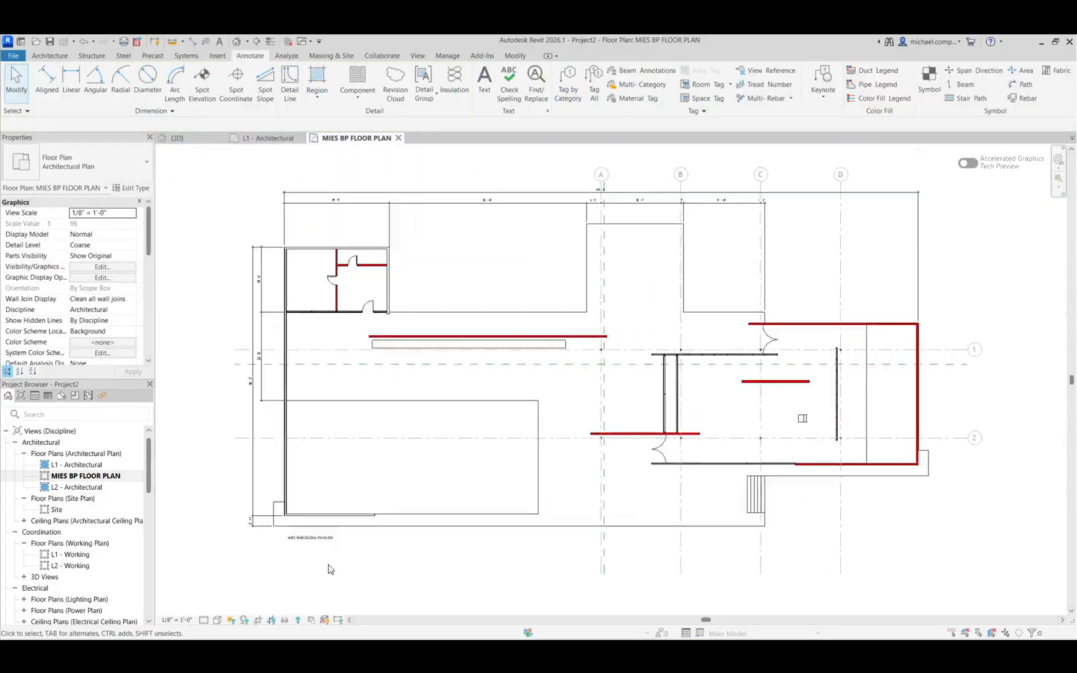
- Start a text note with a two-segment leader running from the long freestanding wall up to the open area beside the office block
scroll(479, 314, up, 5)
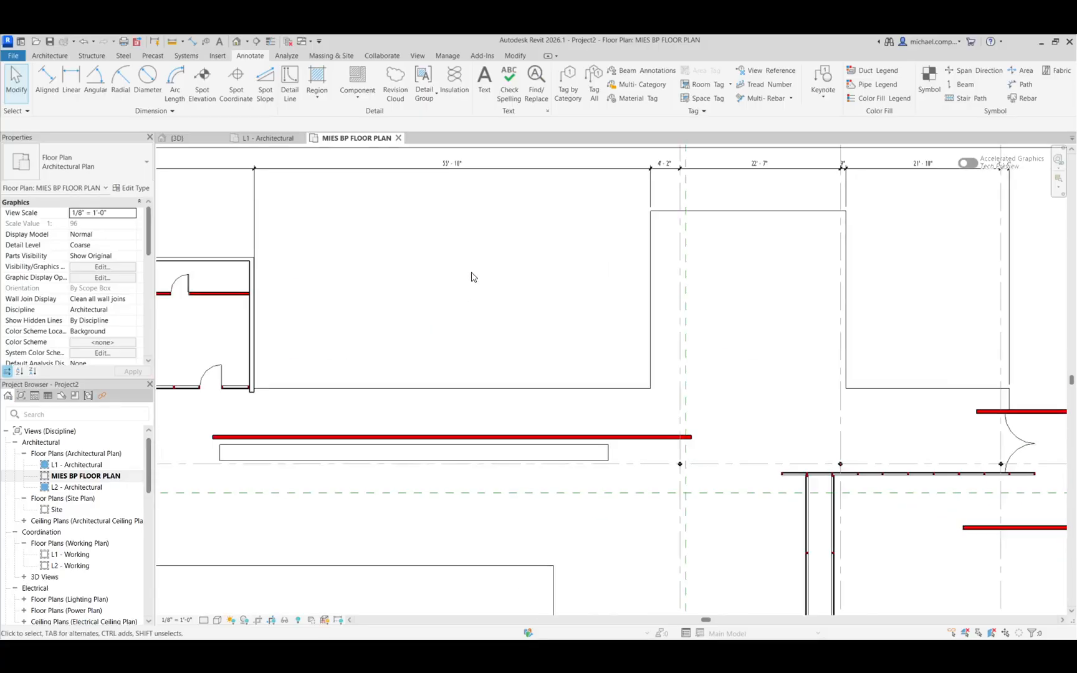
click(484, 81)
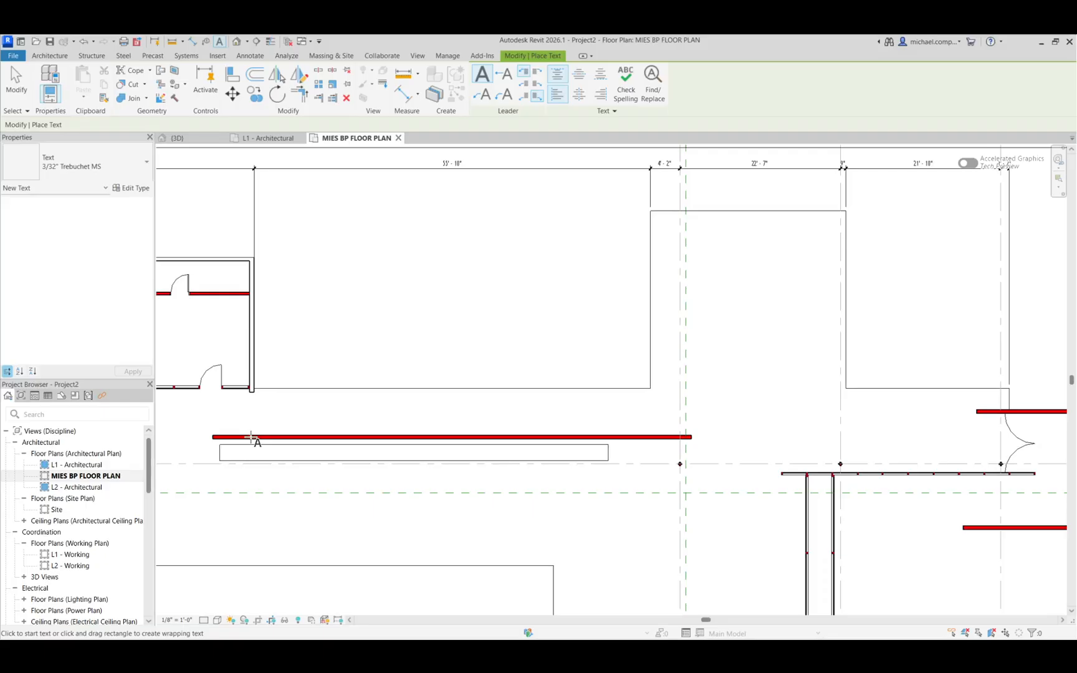
click(251, 438)
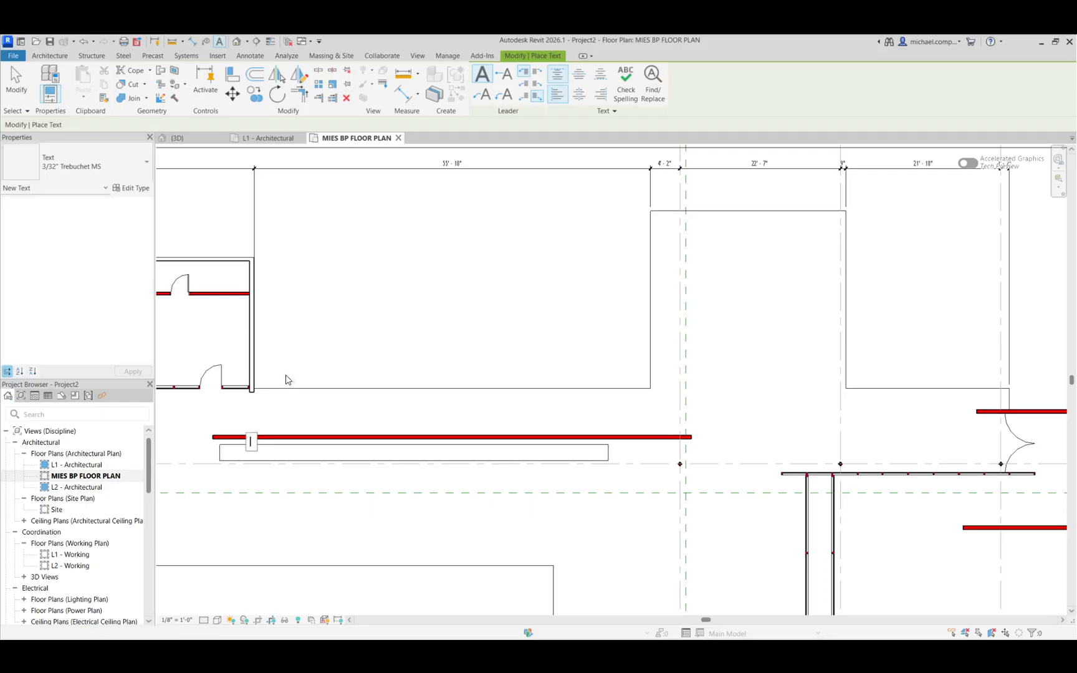
click(317, 339)
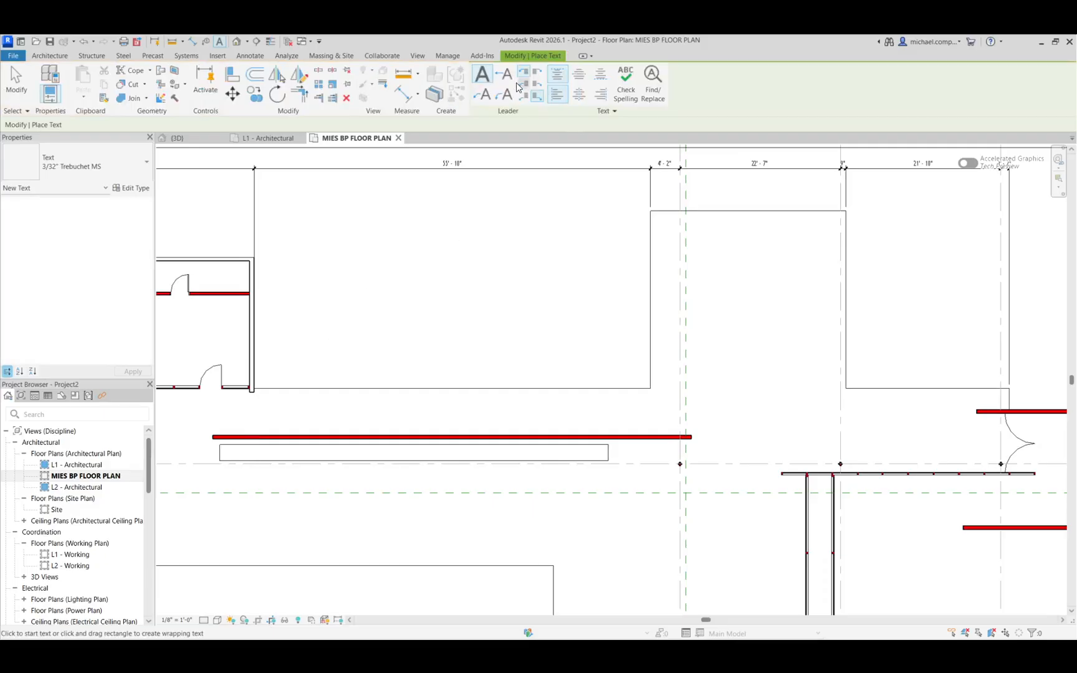
click(484, 98)
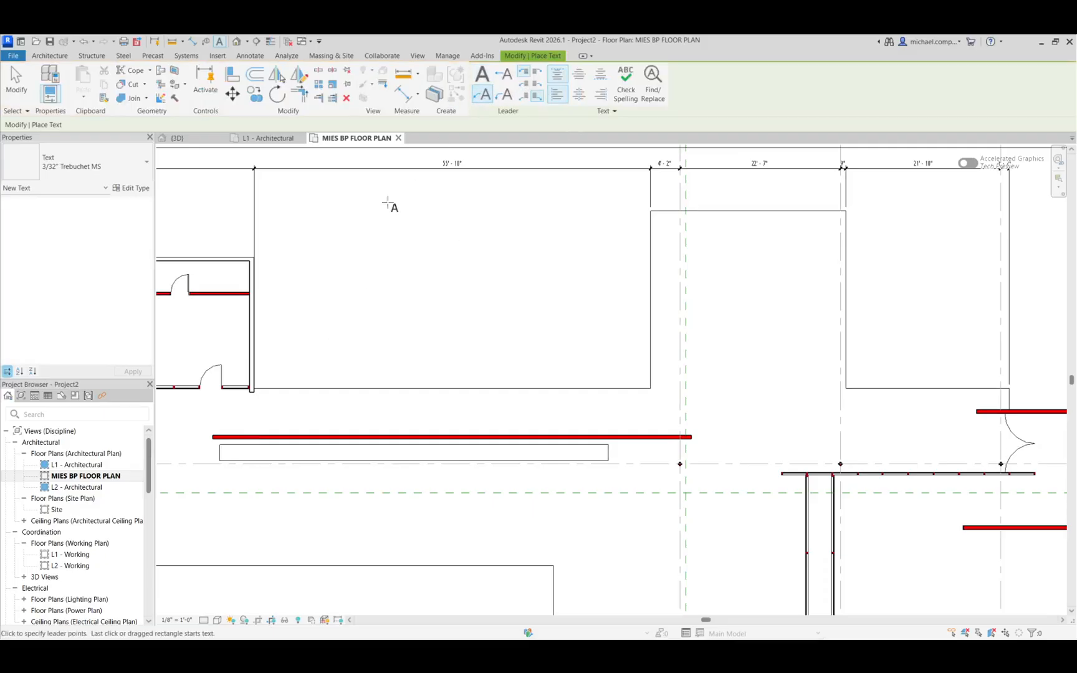
click(248, 435)
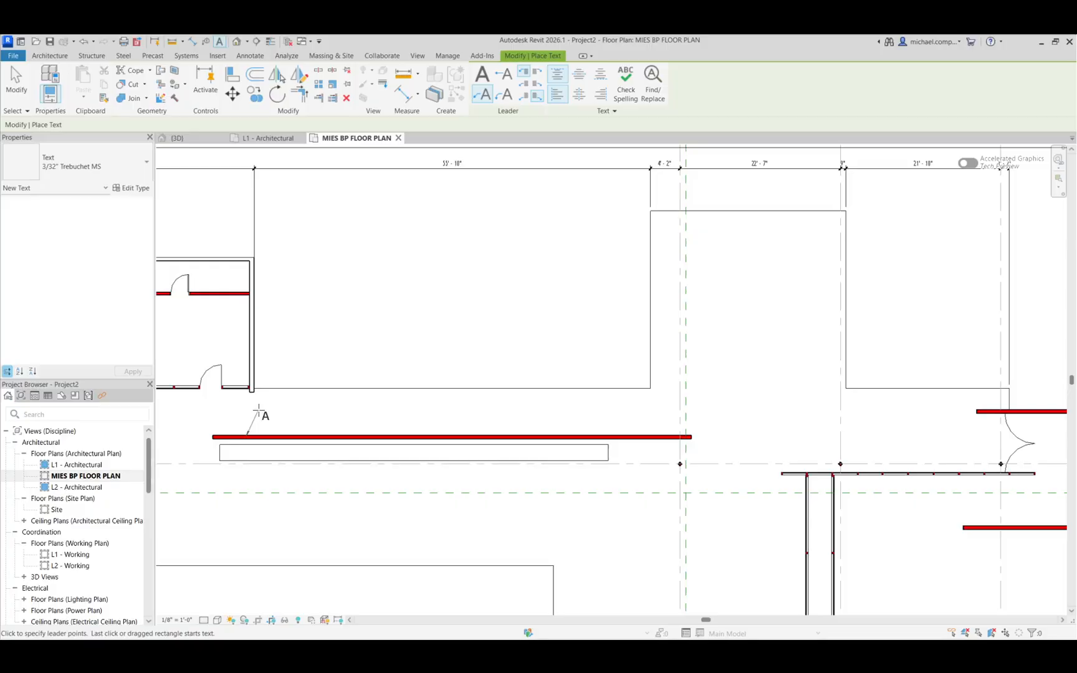
click(304, 297)
click(325, 298)
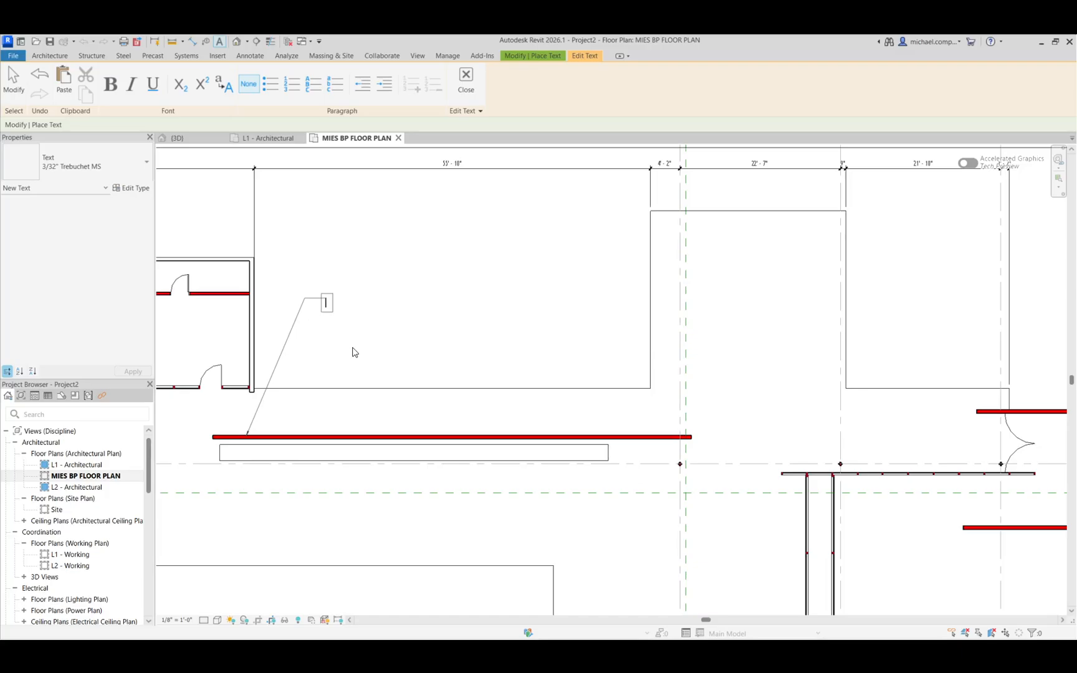
- Enter FREESTANDING TRAVERTINE WALL as the leader note's text and end text placement
text(FREESTANDING TREV)
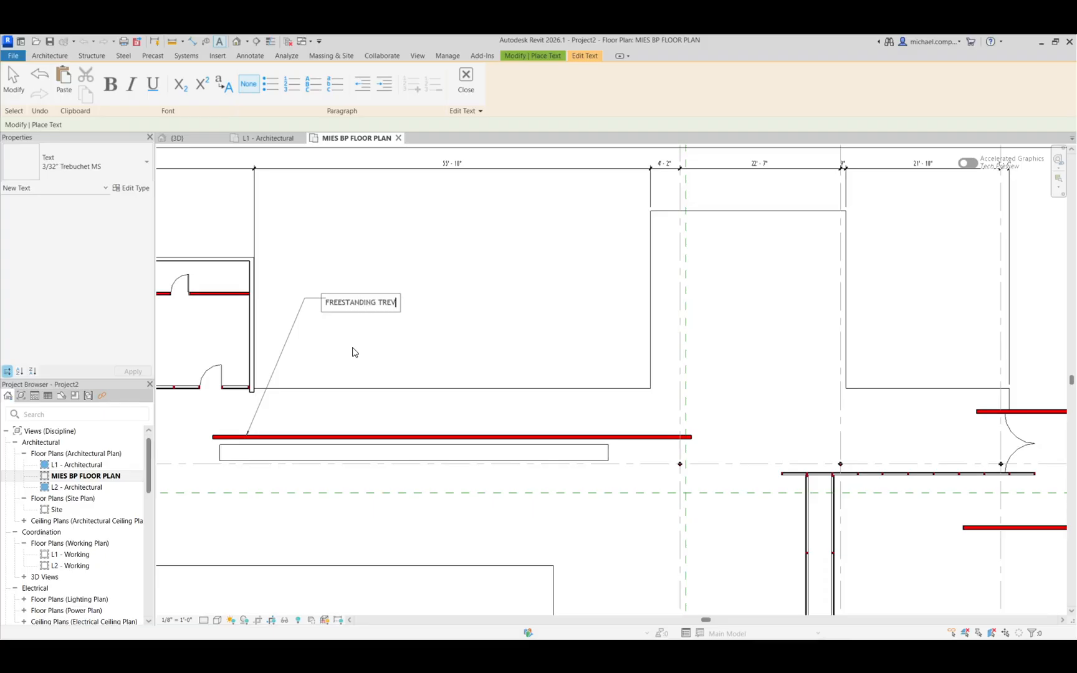
key(BackSpace)
key(BackSpace)
text(AVERTINE WALL)
click(353, 351)
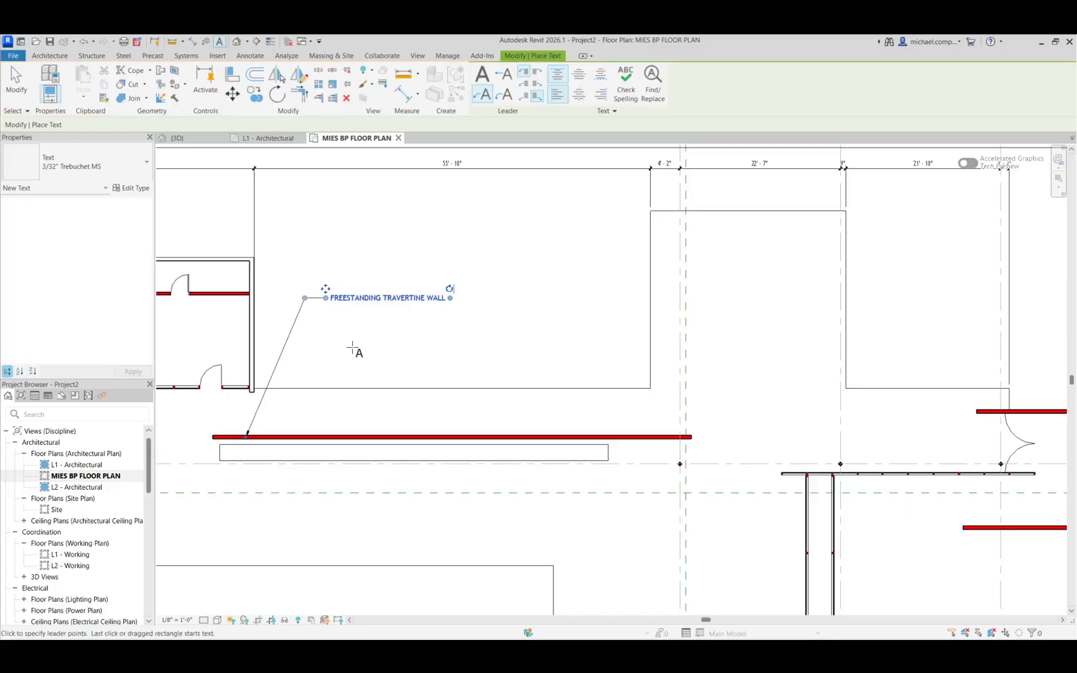
key(Escape)
key(Escape)
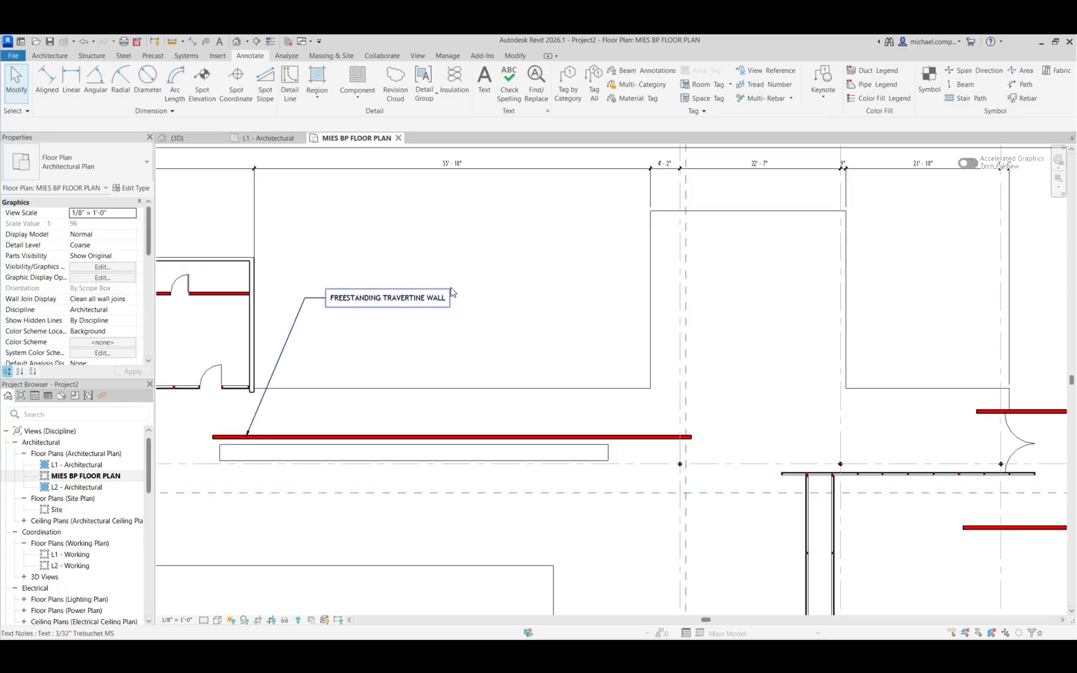
- Create a horizontal building section across the full width of the plan, between grids 1 and 2, looking toward the office block side
scroll(435, 288, down, 2)
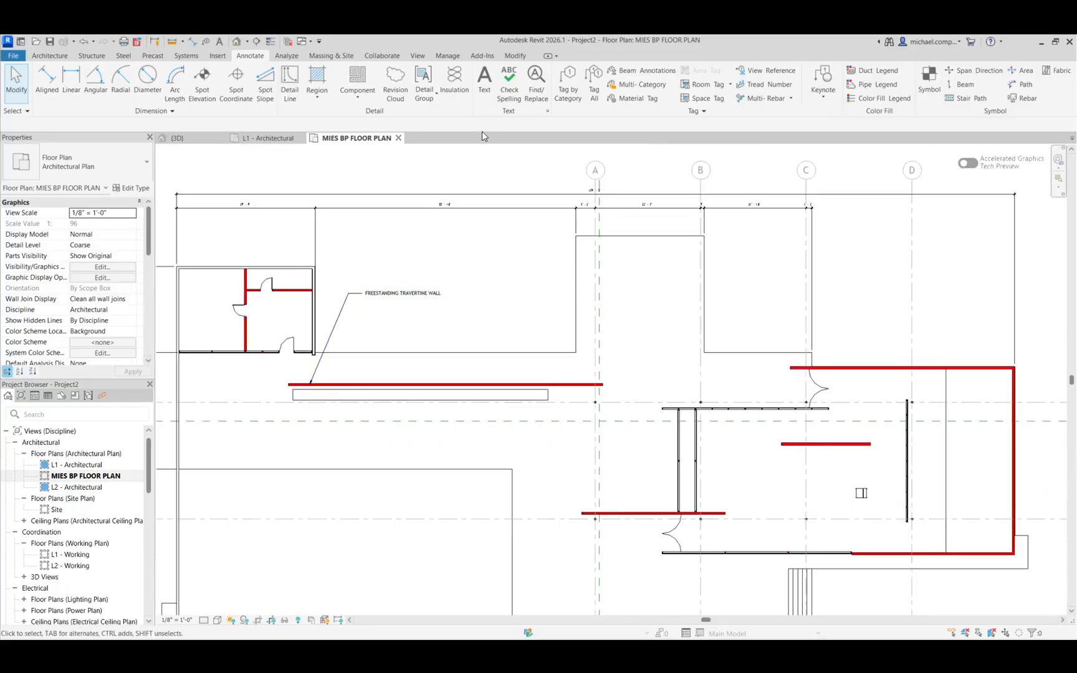
scroll(402, 153, down, 2)
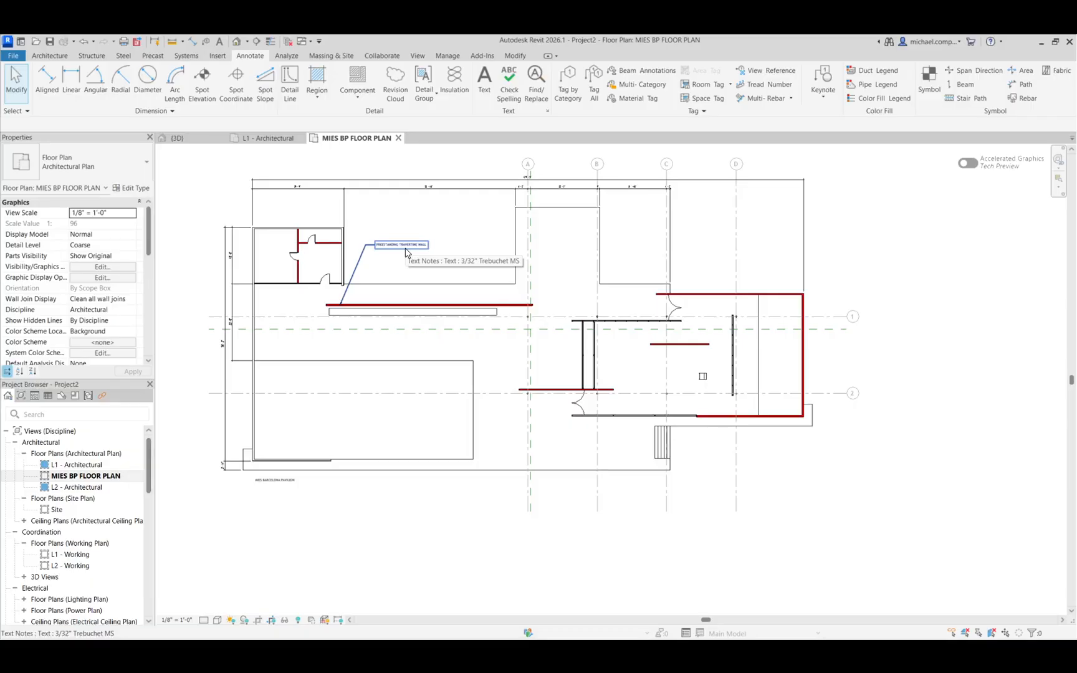
key(z)
key(f)
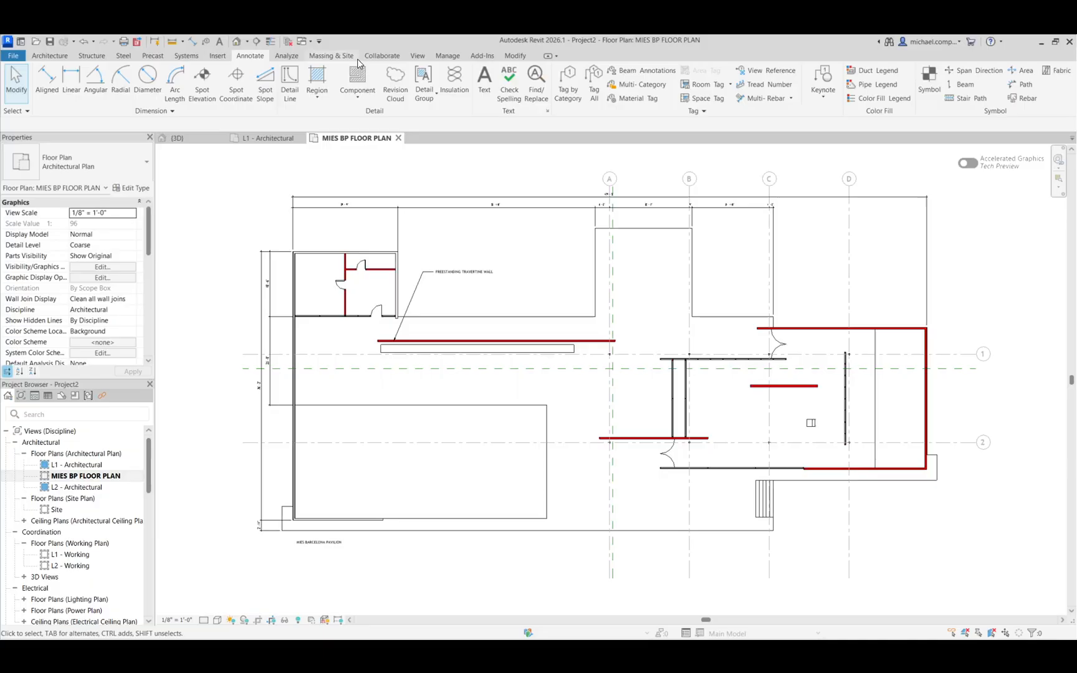
click(414, 56)
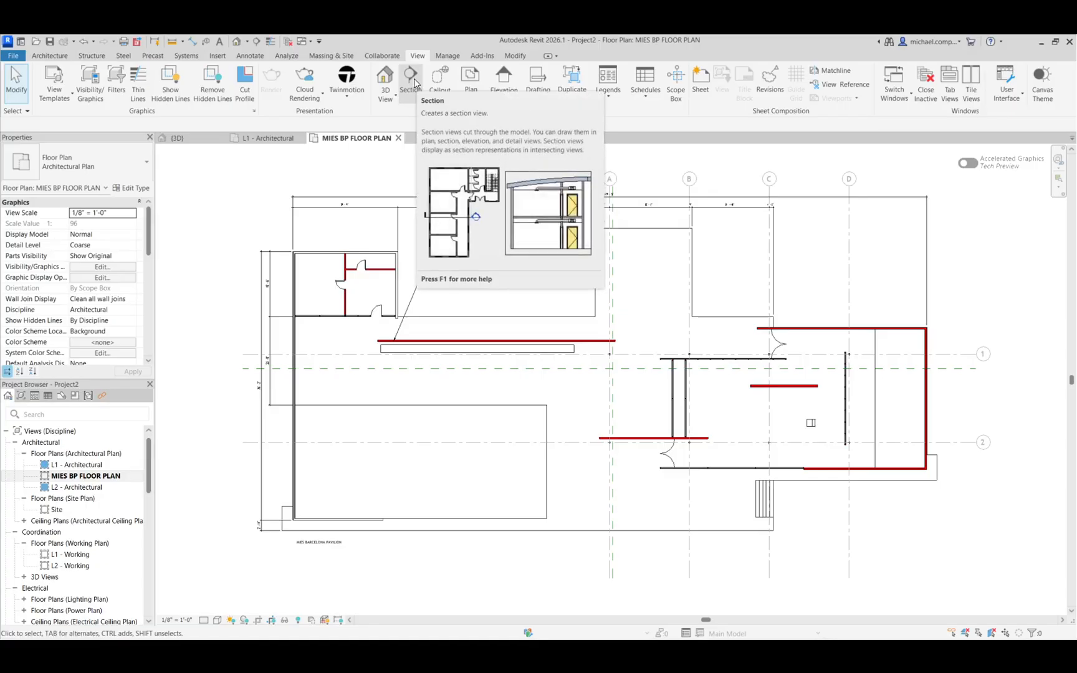
click(414, 78)
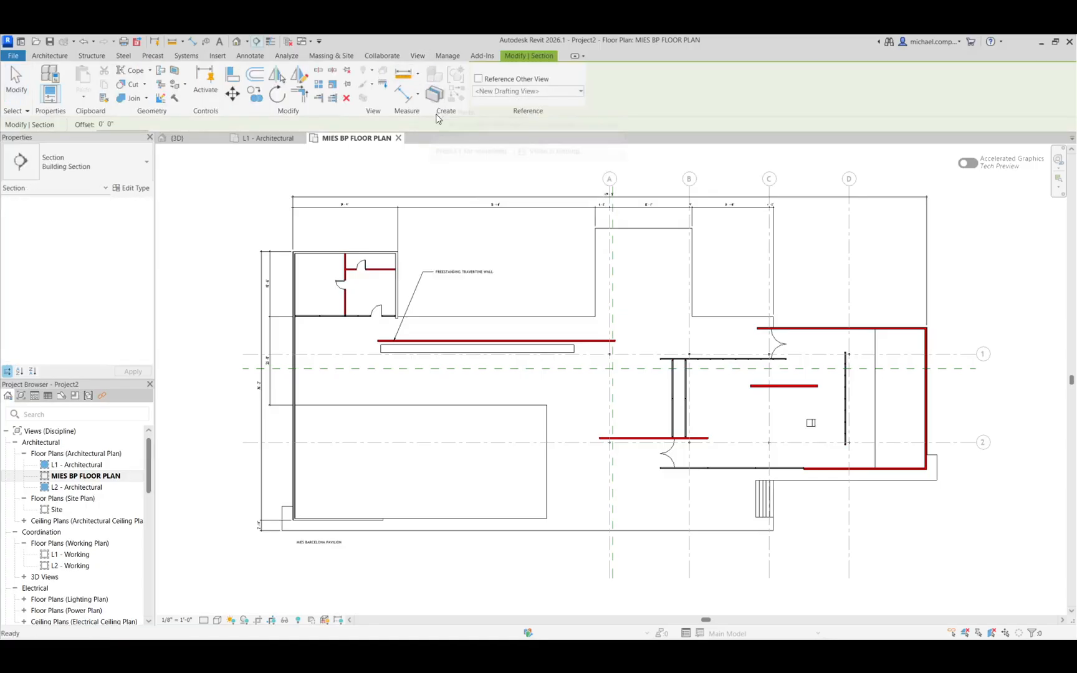
click(246, 380)
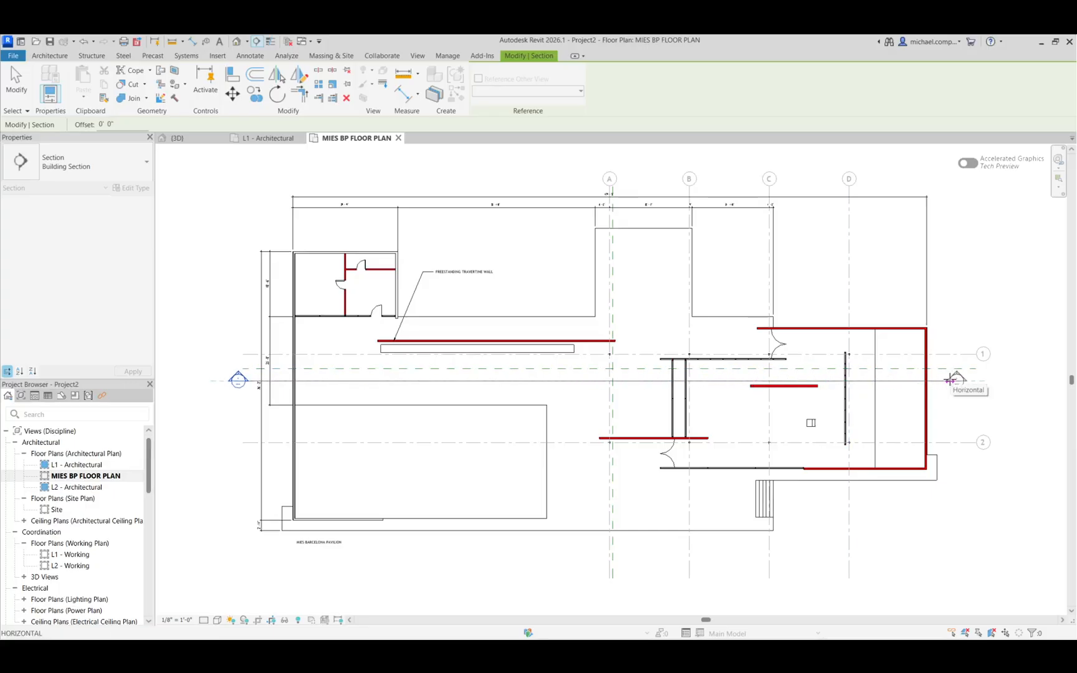
click(951, 381)
key(Escape)
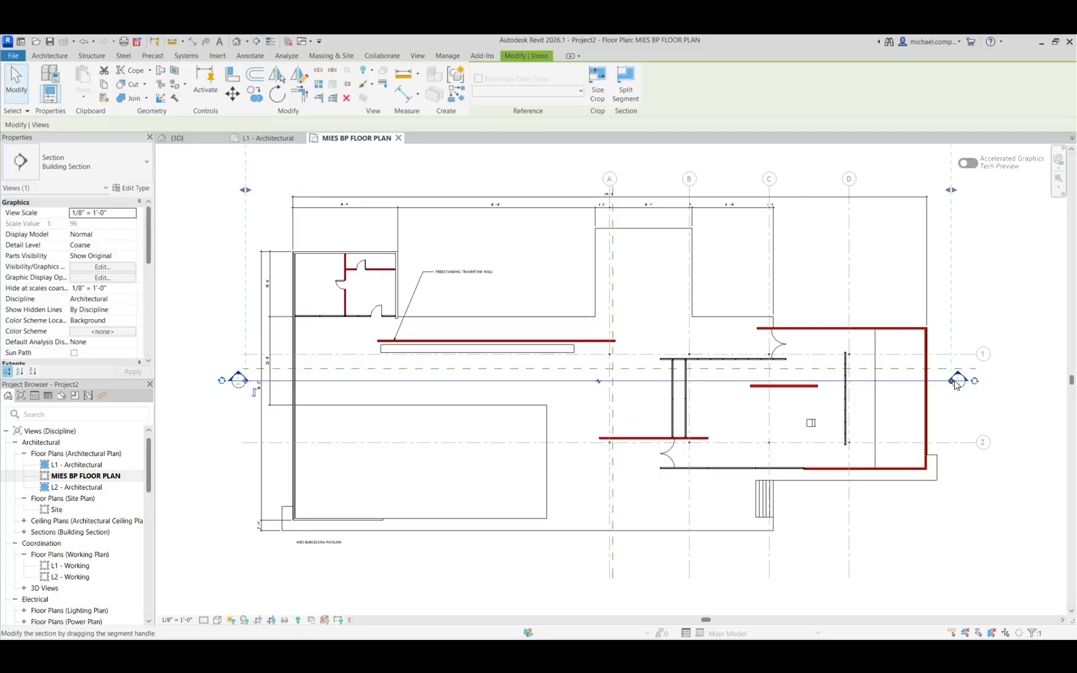
scroll(804, 421, down, 2)
scroll(655, 438, down, 2)
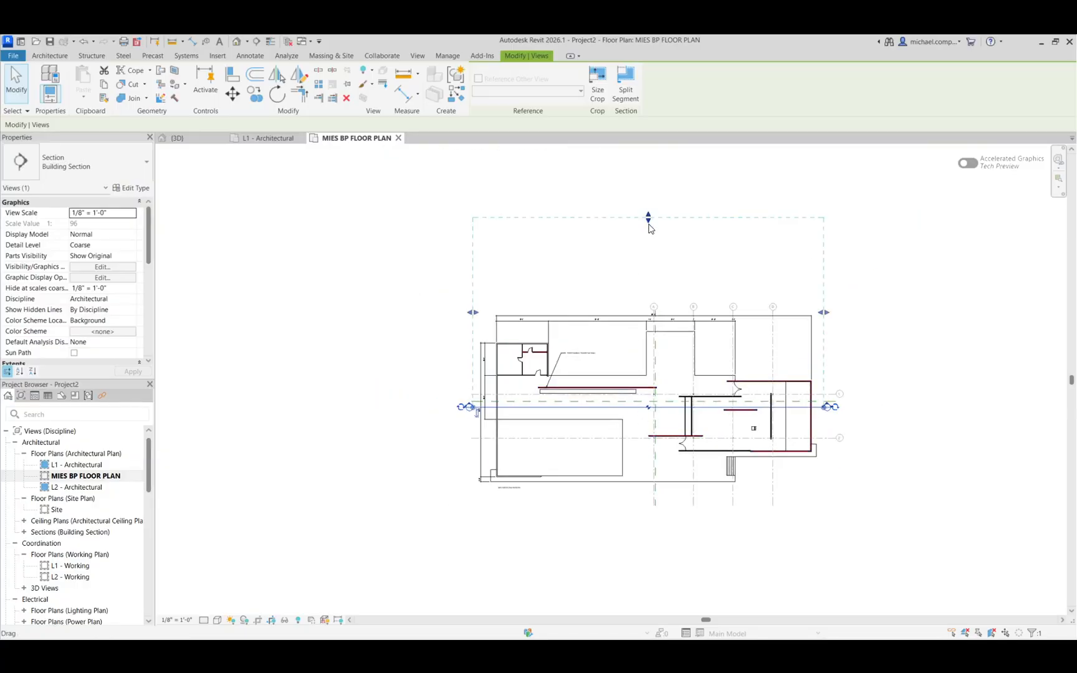
- Reduce the horizontal section's view depth so its far boundary ends just beyond the exterior dimensions and grid bubbles above the plan
drag(647, 219, 649, 289)
scroll(649, 288, up, 2)
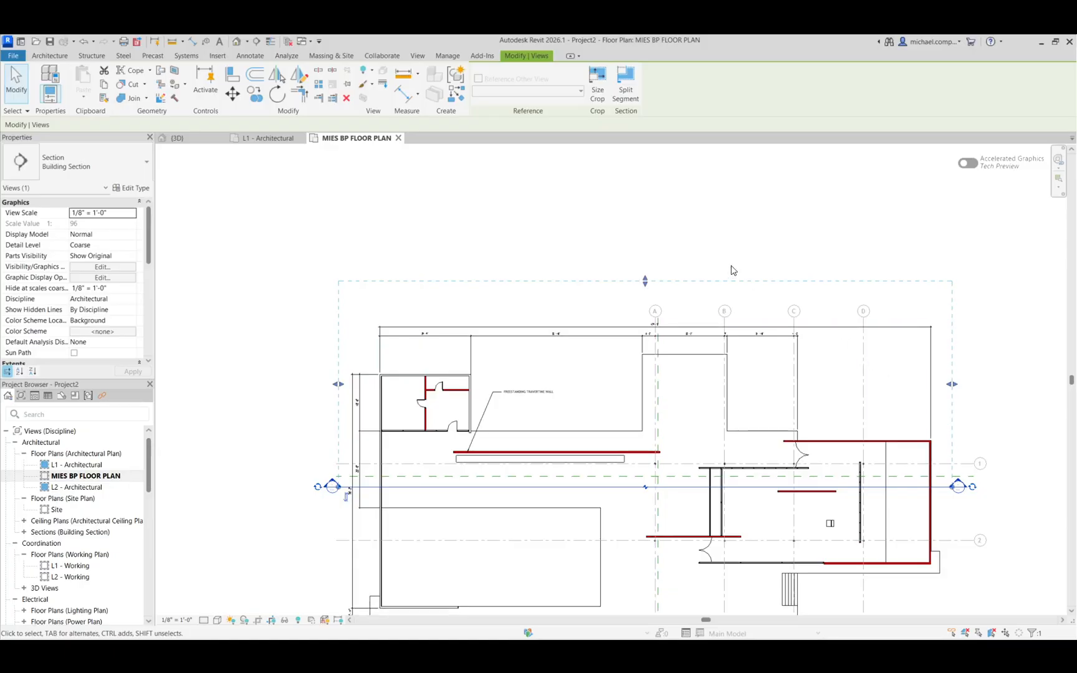
drag(646, 285, 645, 303)
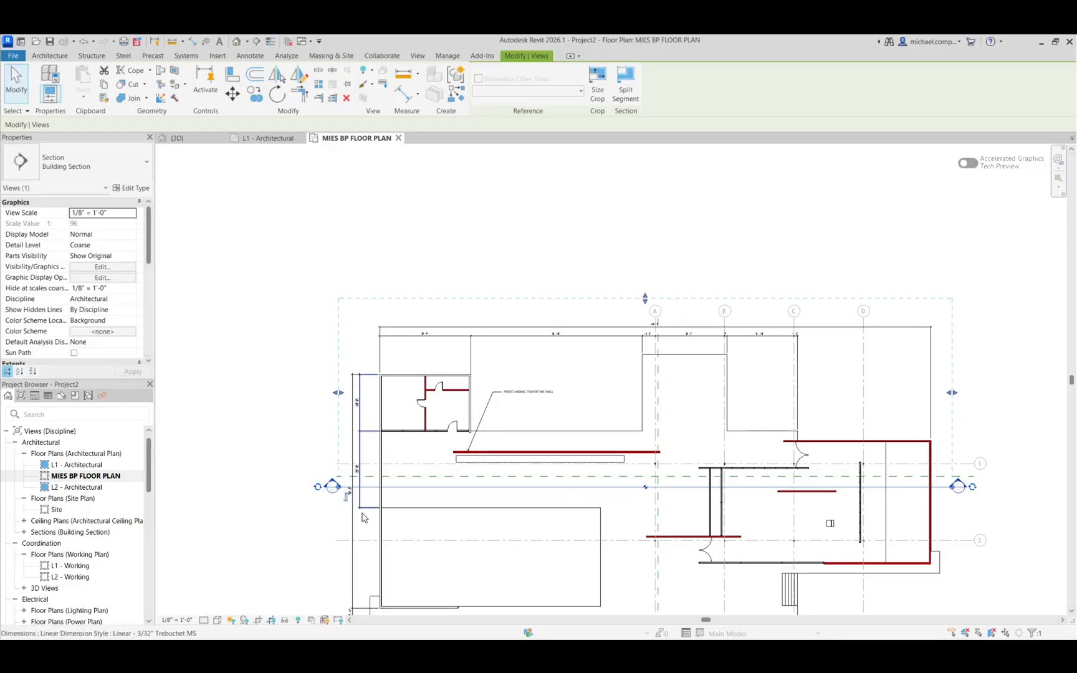
- Flip the horizontal section to look toward the large pool, flip it back toward the office block, and deselect it
scroll(359, 519, up, 3)
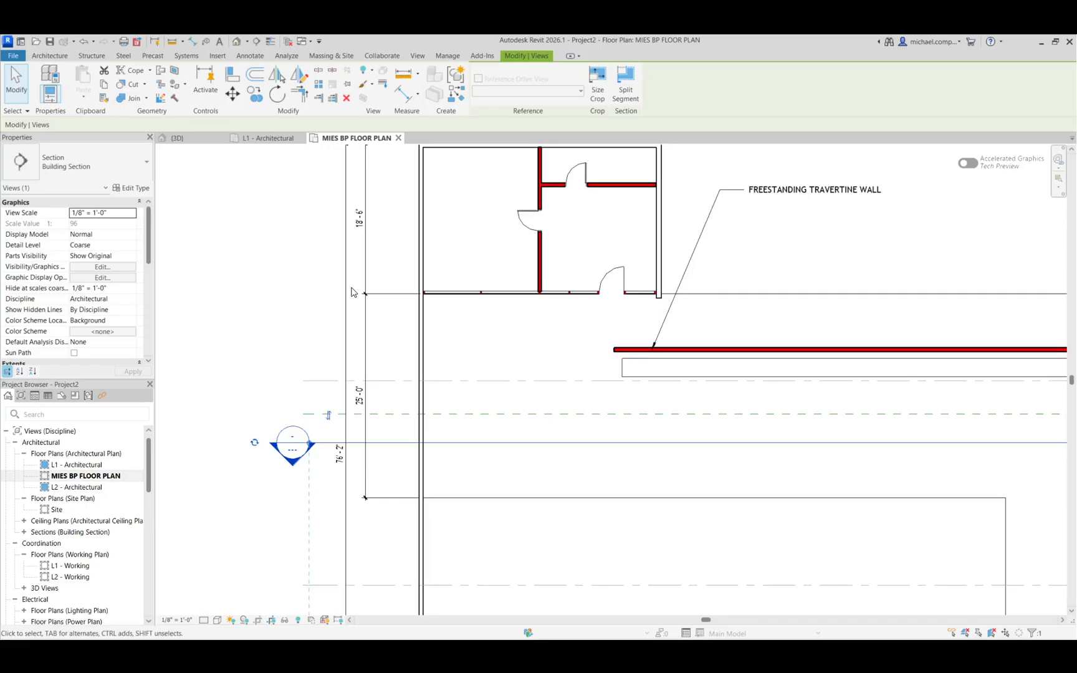
scroll(352, 286, down, 3)
scroll(353, 296, down, 2)
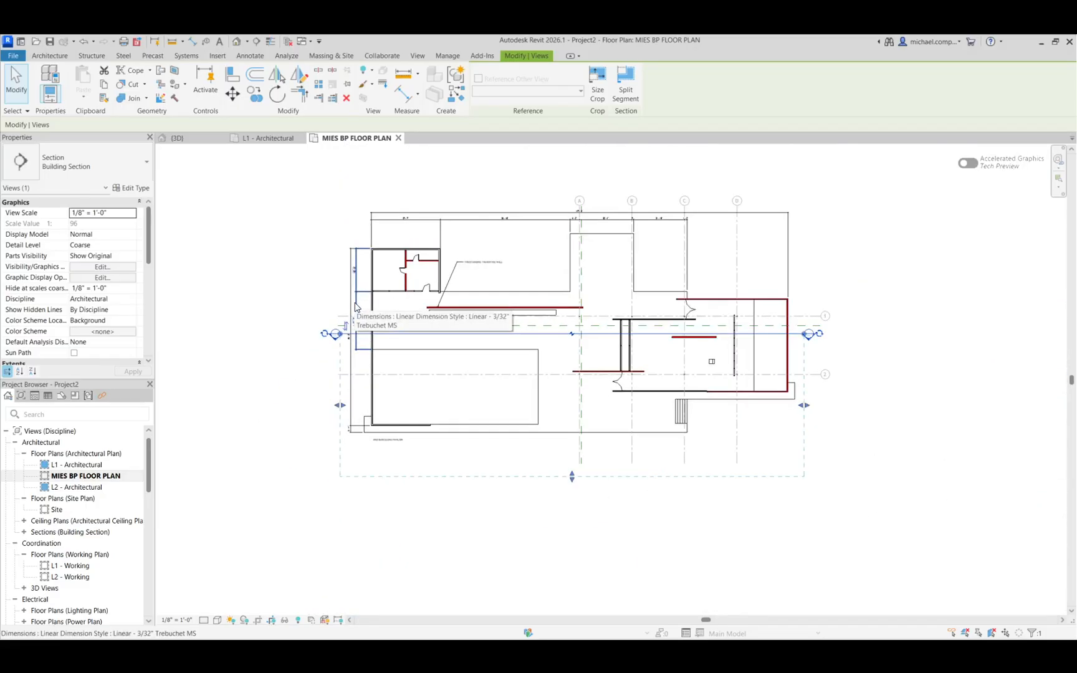
scroll(352, 312, up, 2)
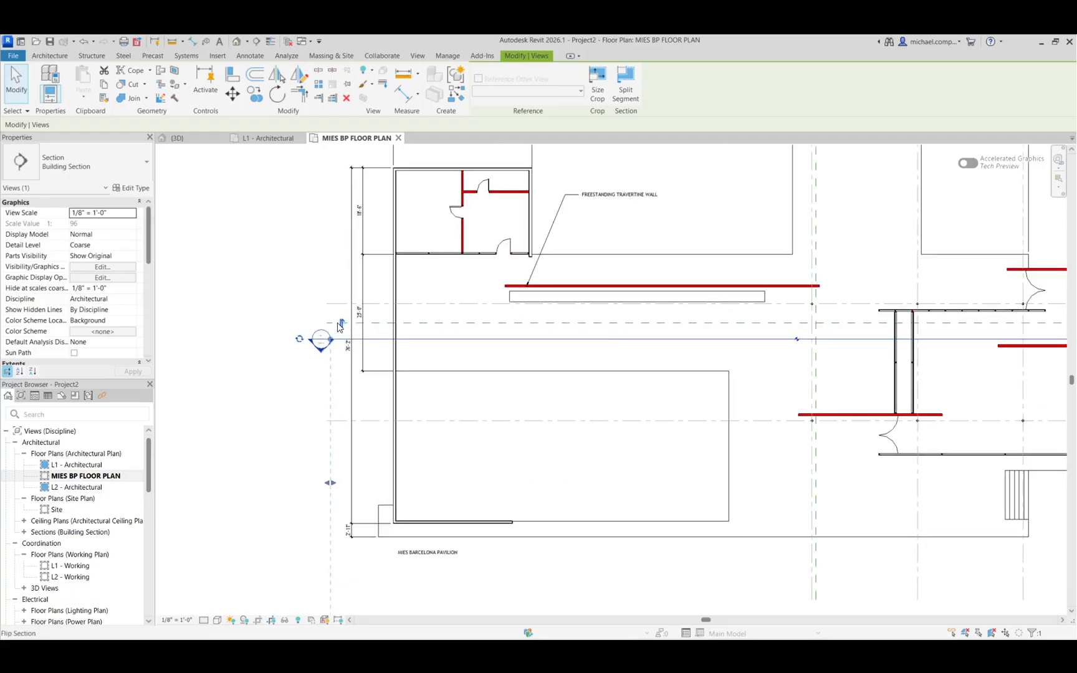
scroll(333, 342, down, 2)
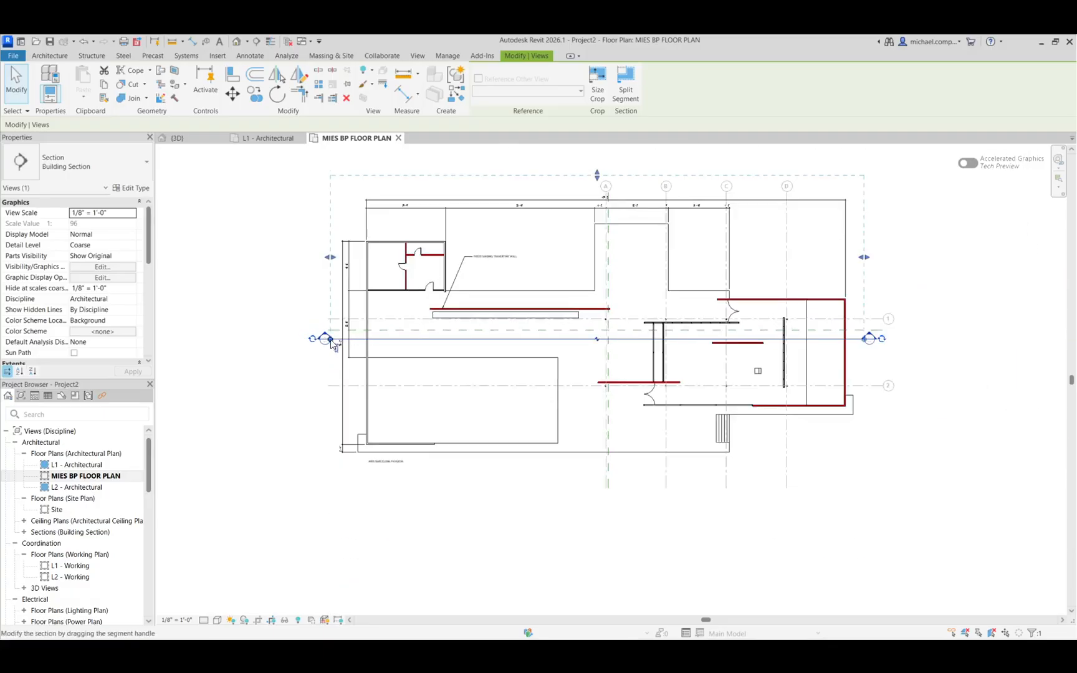
click(242, 350)
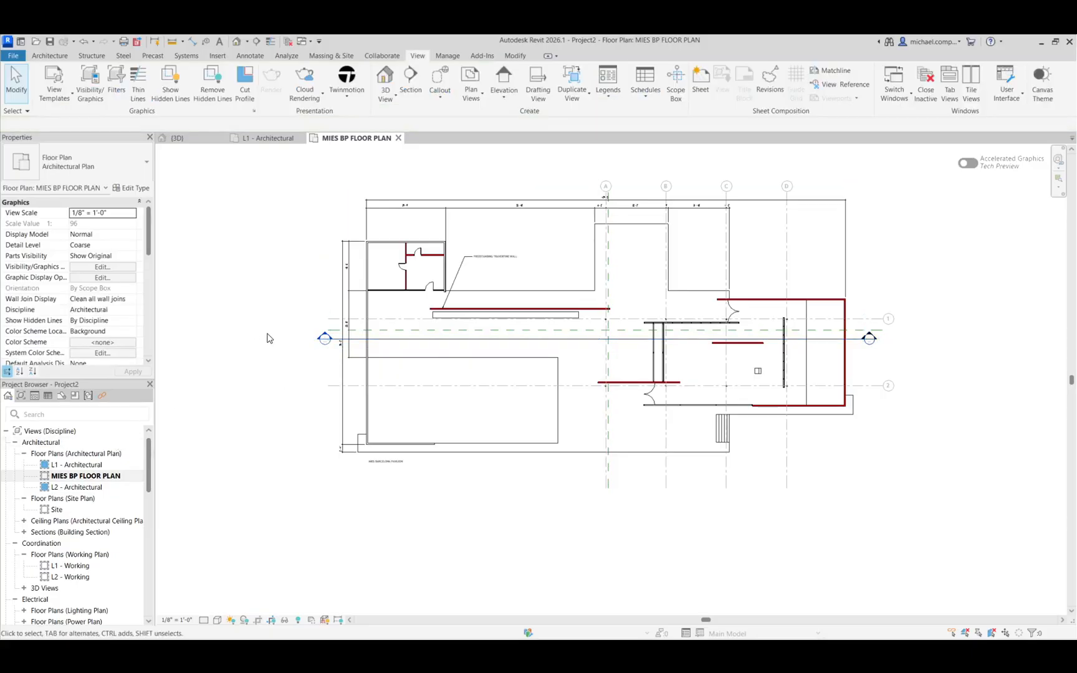
- Fit the floor plan in view and open the horizontal section's view from its section head
key(z)
key(e)
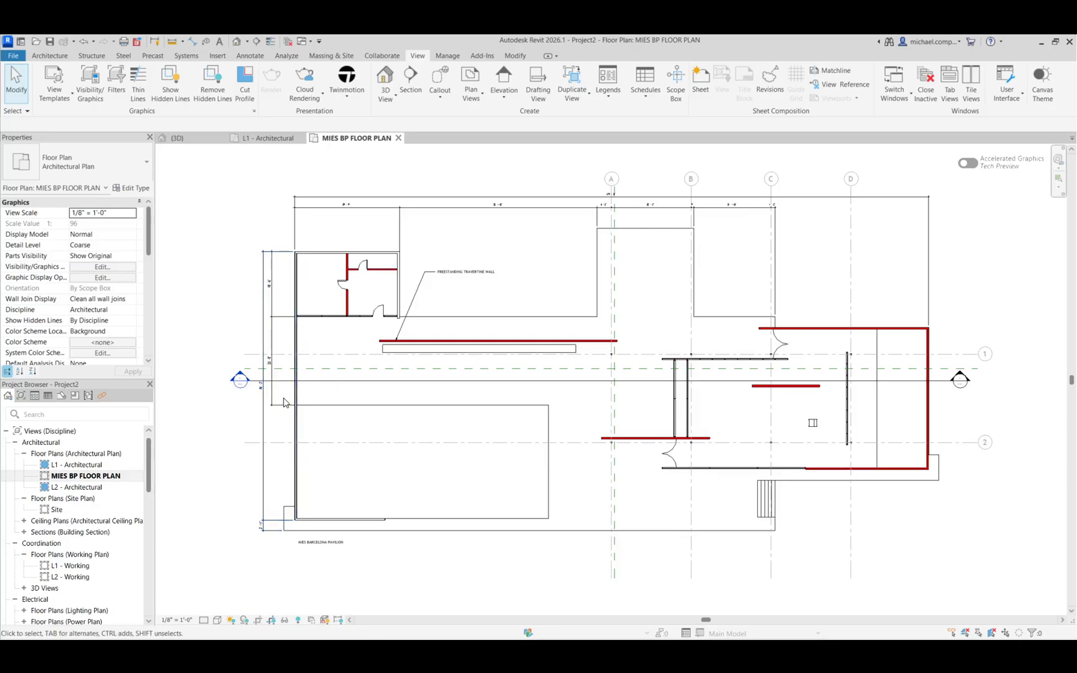
scroll(237, 373, up, 5)
double_click(240, 371)
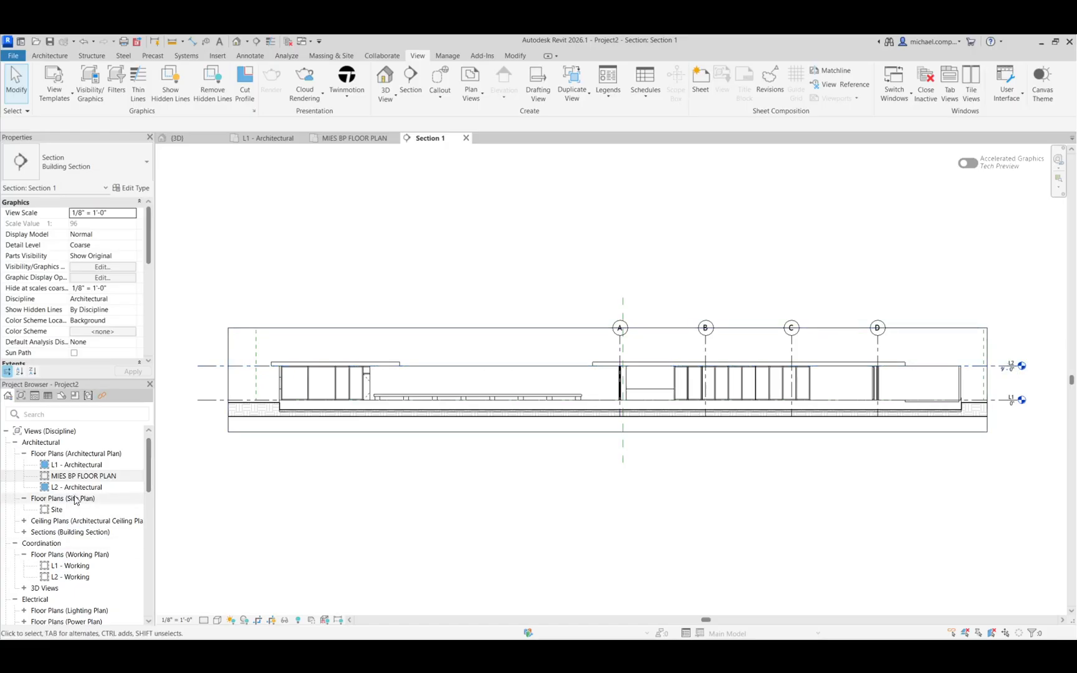
- Rename the Section 1 view under Sections (Building Section) as LONG SECTION
scroll(73, 532, down, 2)
scroll(73, 532, down, 5)
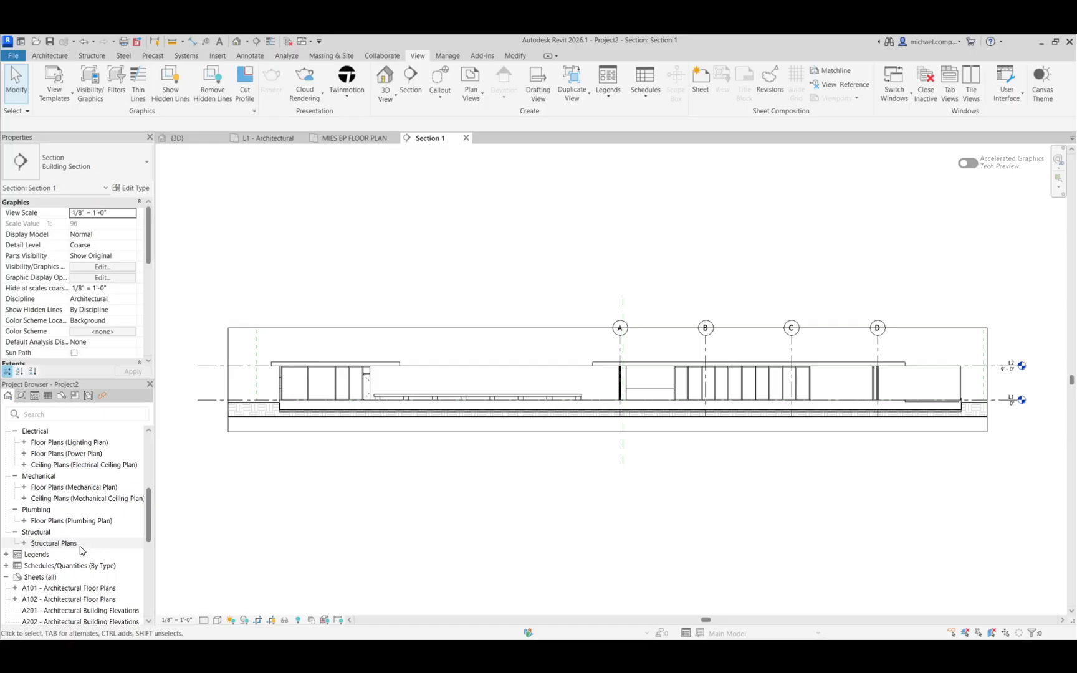
scroll(80, 550, up, 5)
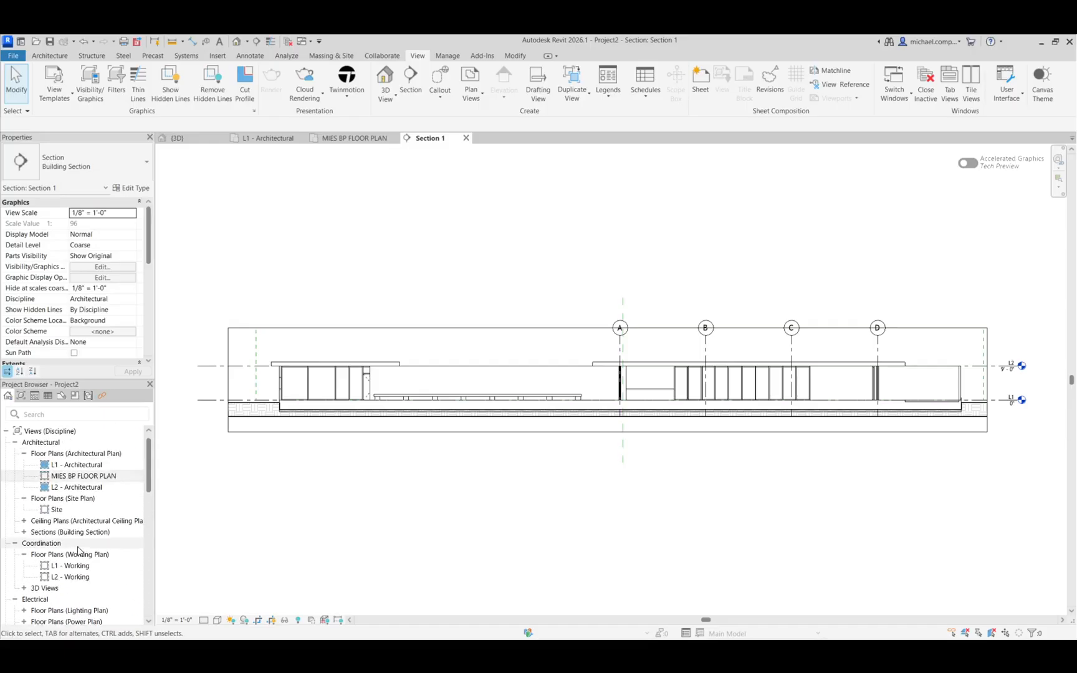
click(23, 531)
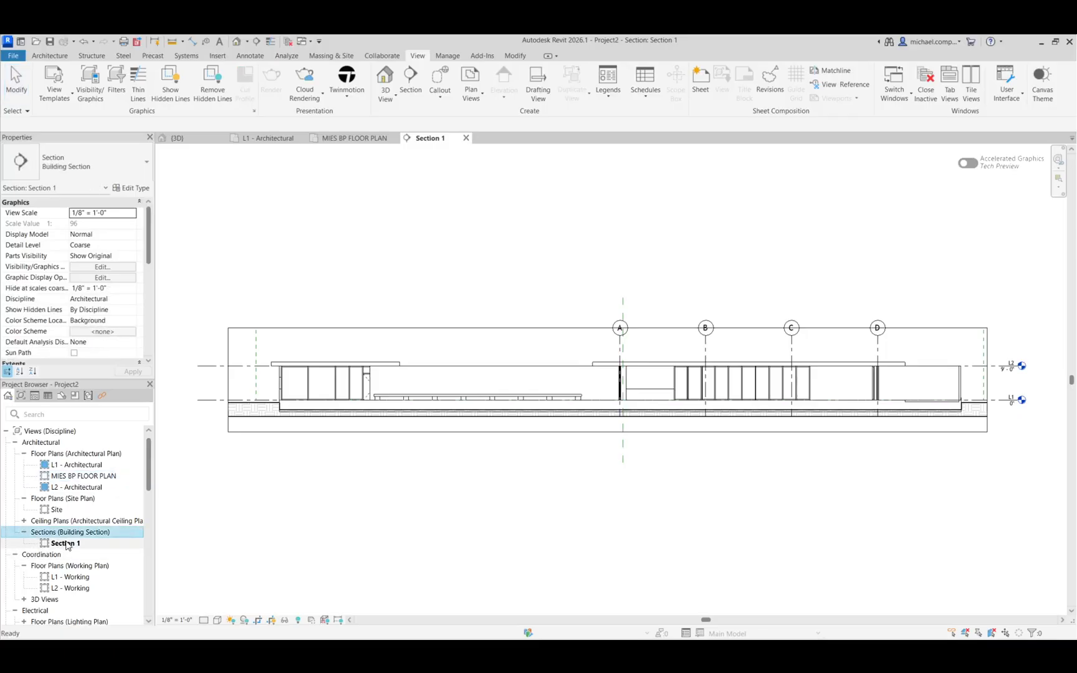
right_click(68, 544)
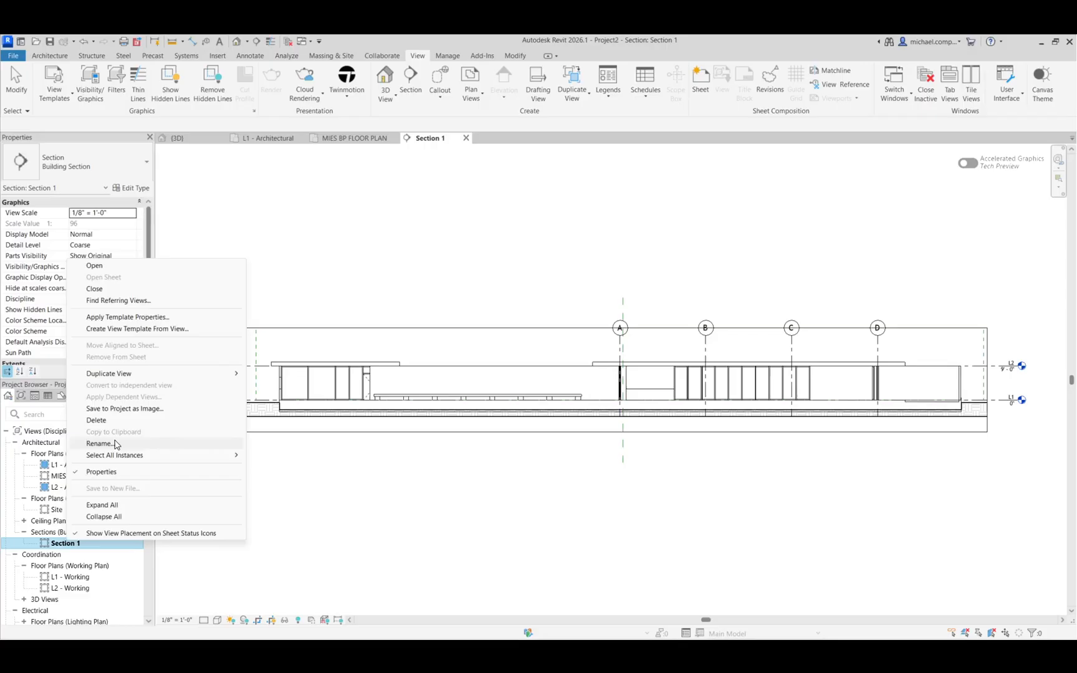
click(112, 444)
text(TR)
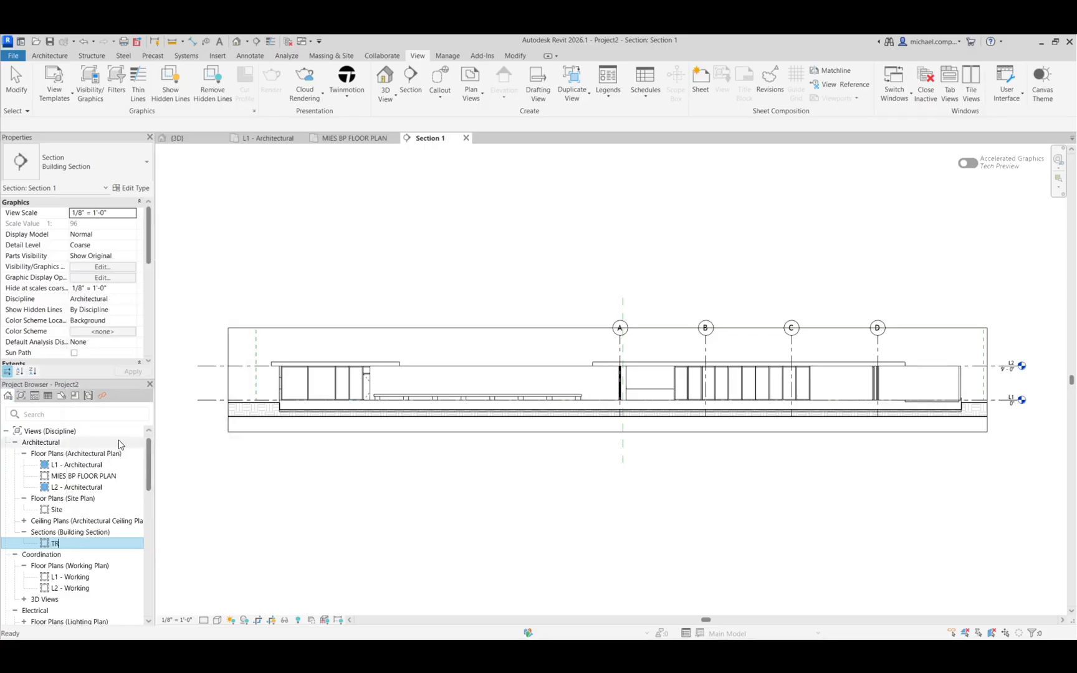
text(AVNS)
key(BackSpace)
key(BackSpace)
key(BackSpace)
key(BackSpace)
text(LONG SECTION)
key(Return)
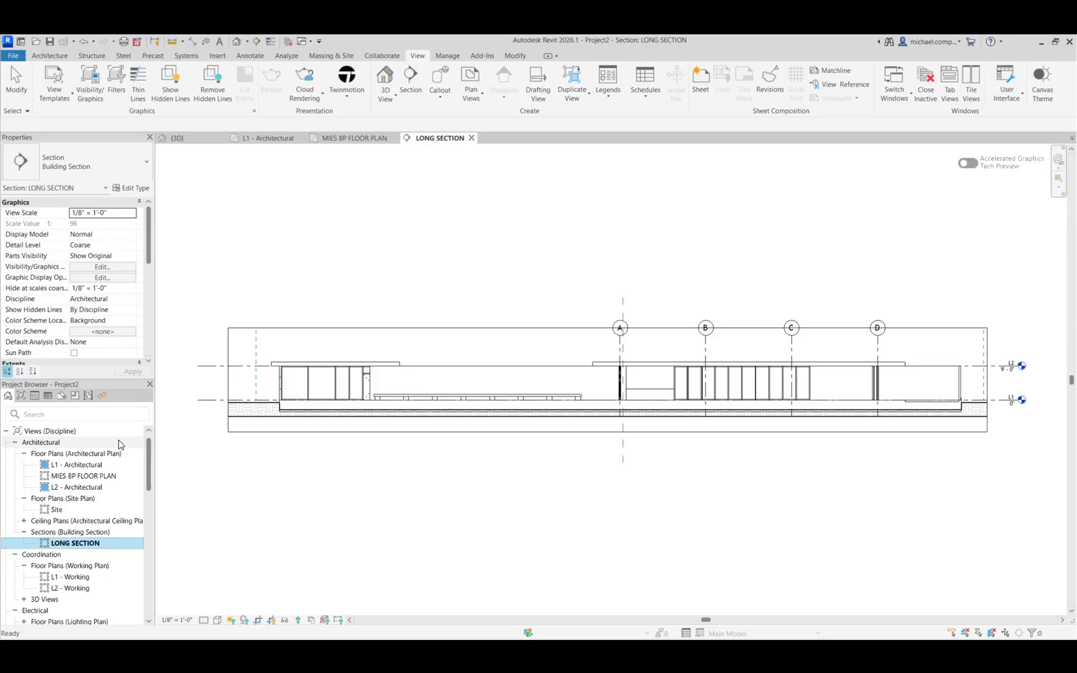
click(229, 447)
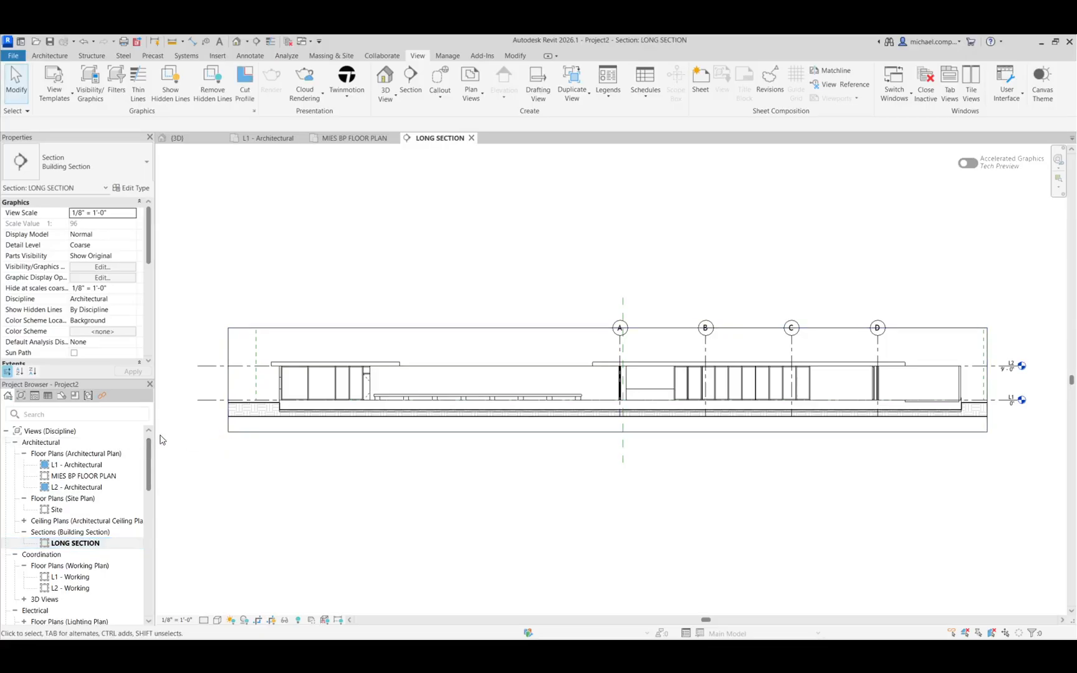
- In MIES BP FLOOR PLAN, create a vertical building section through the full plan depth between grids A and B, looking toward grid D
double_click(98, 476)
scroll(99, 474, down, 10)
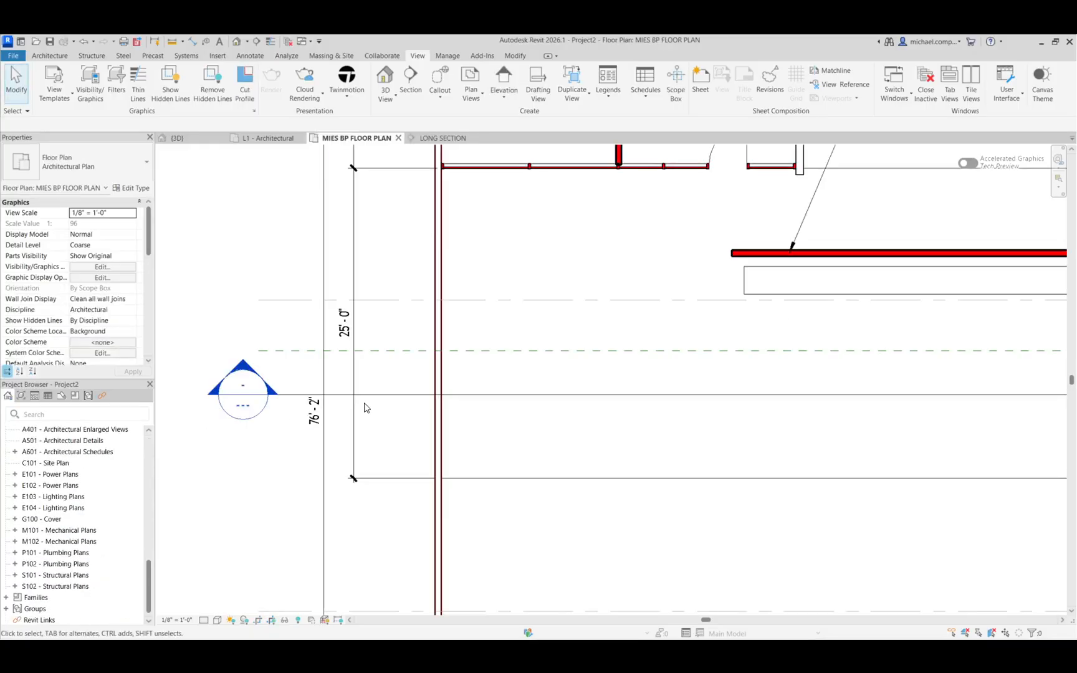
scroll(180, 468, down, 6)
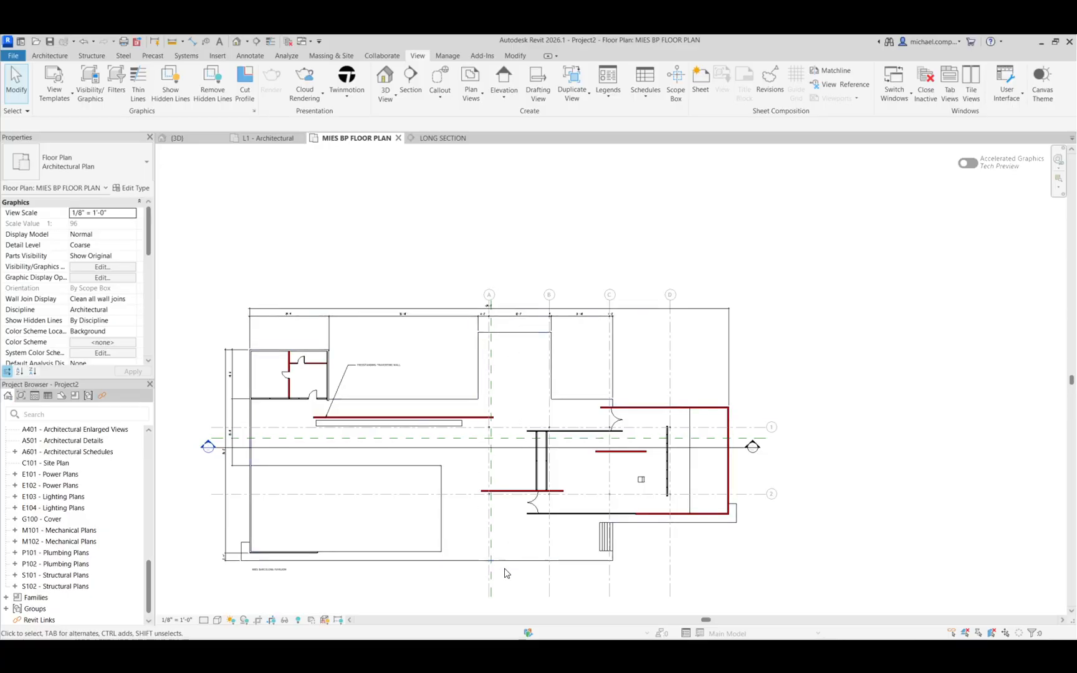
click(410, 78)
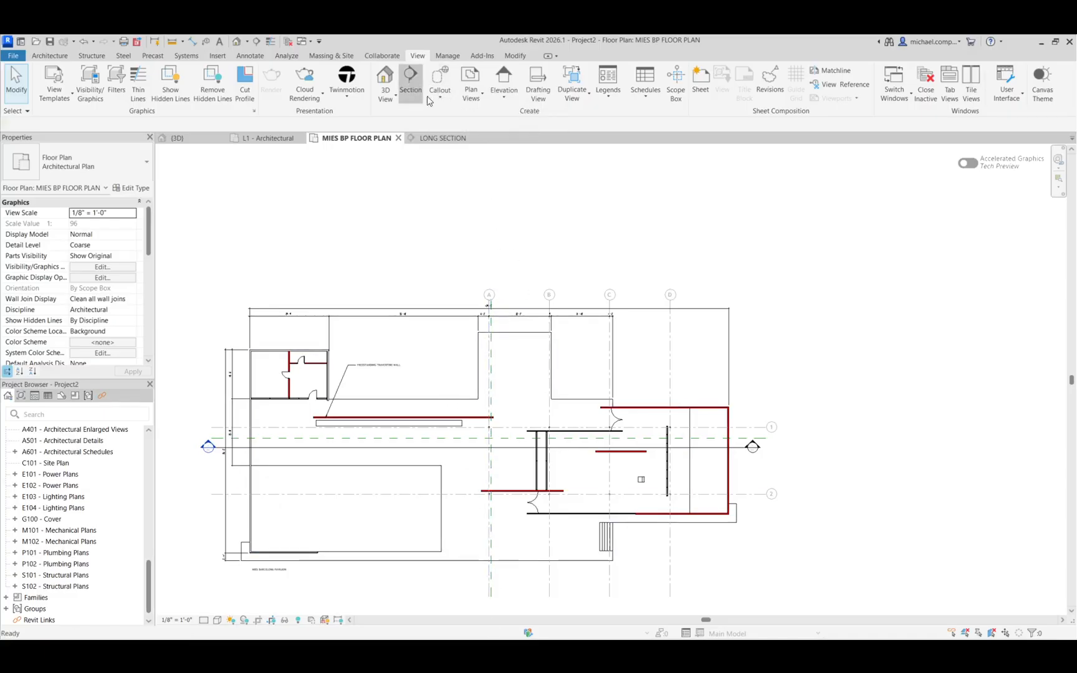
click(503, 299)
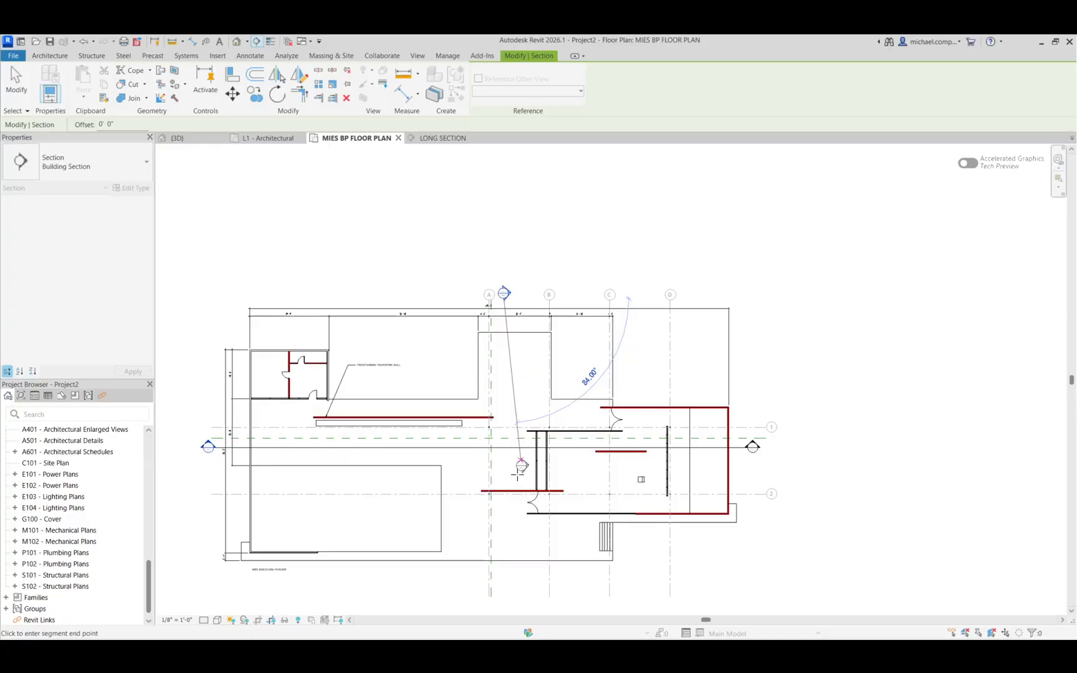
click(505, 573)
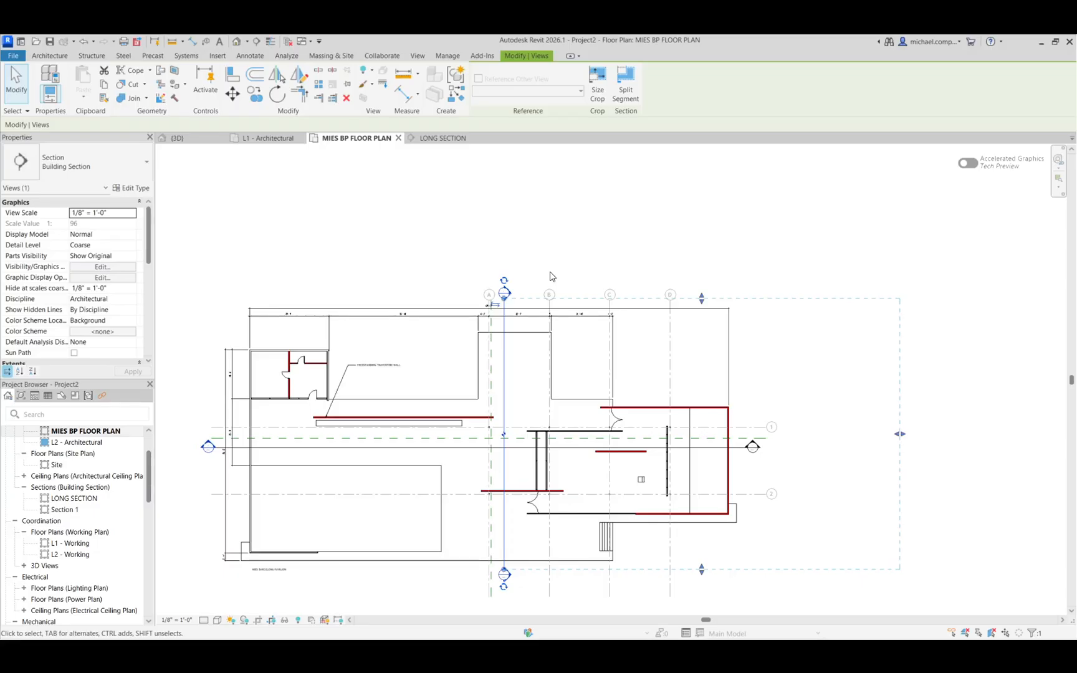
key(Escape)
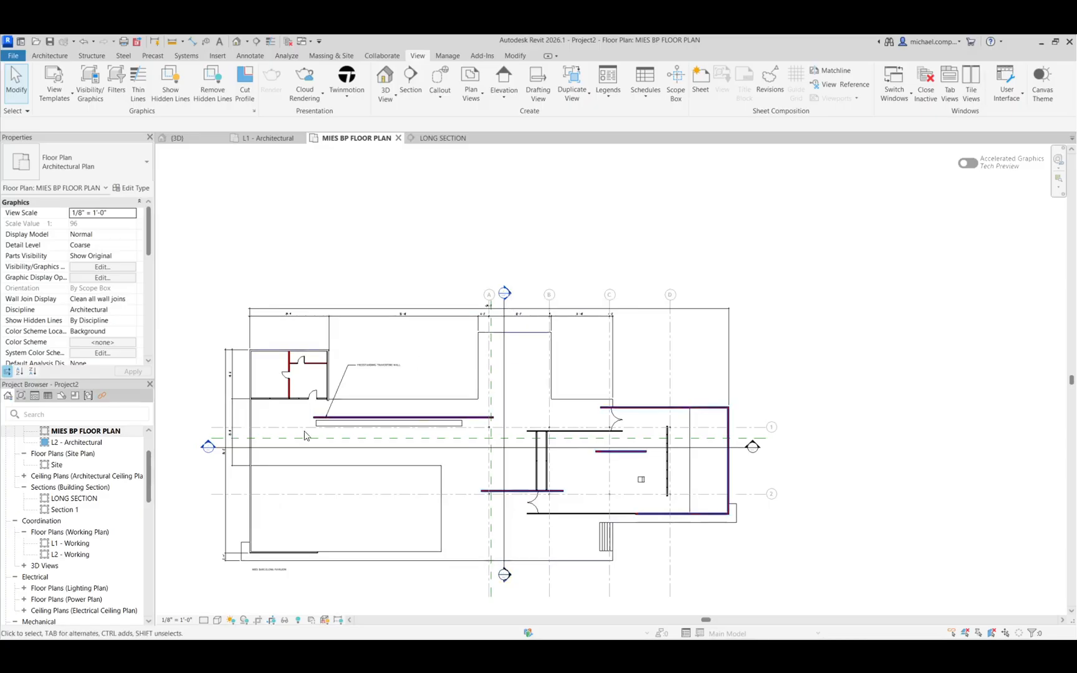
- Rename the new vertical section's view as TRANSVERSE SECTION
right_click(71, 509)
click(101, 410)
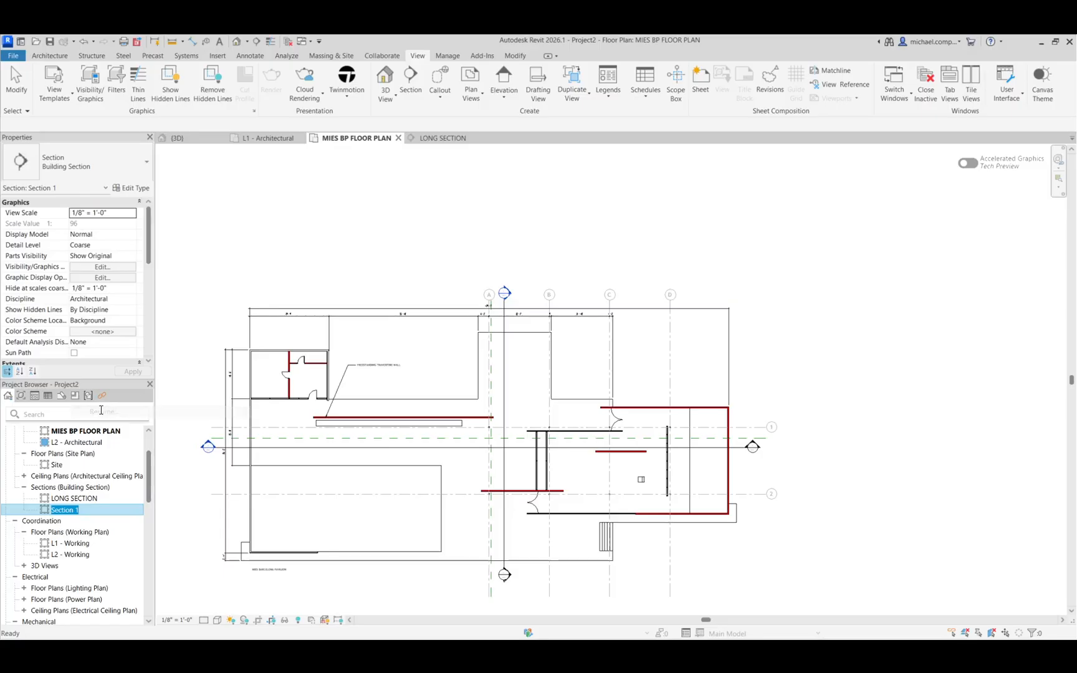
text(TRA)
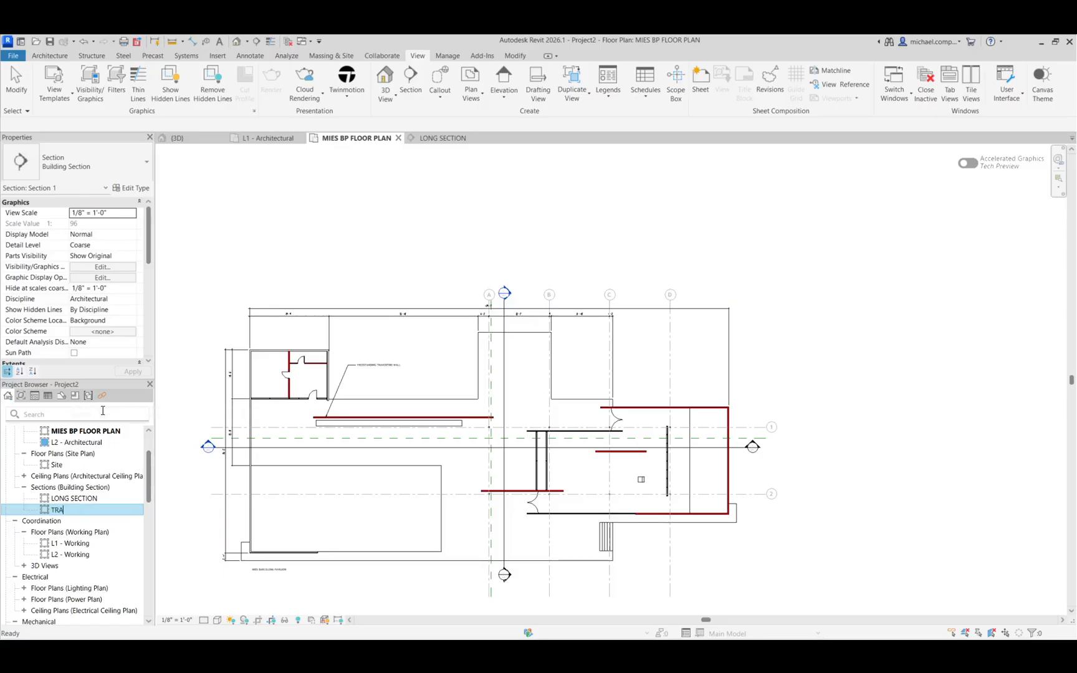
text(NSVERSE SECTION)
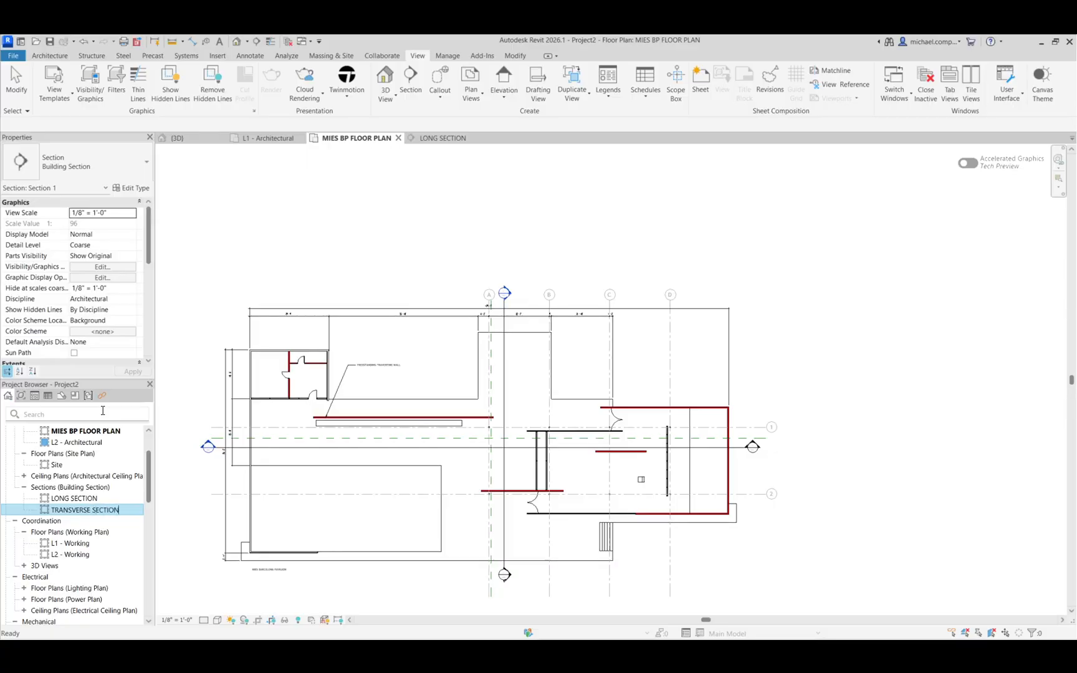
key(Return)
click(383, 249)
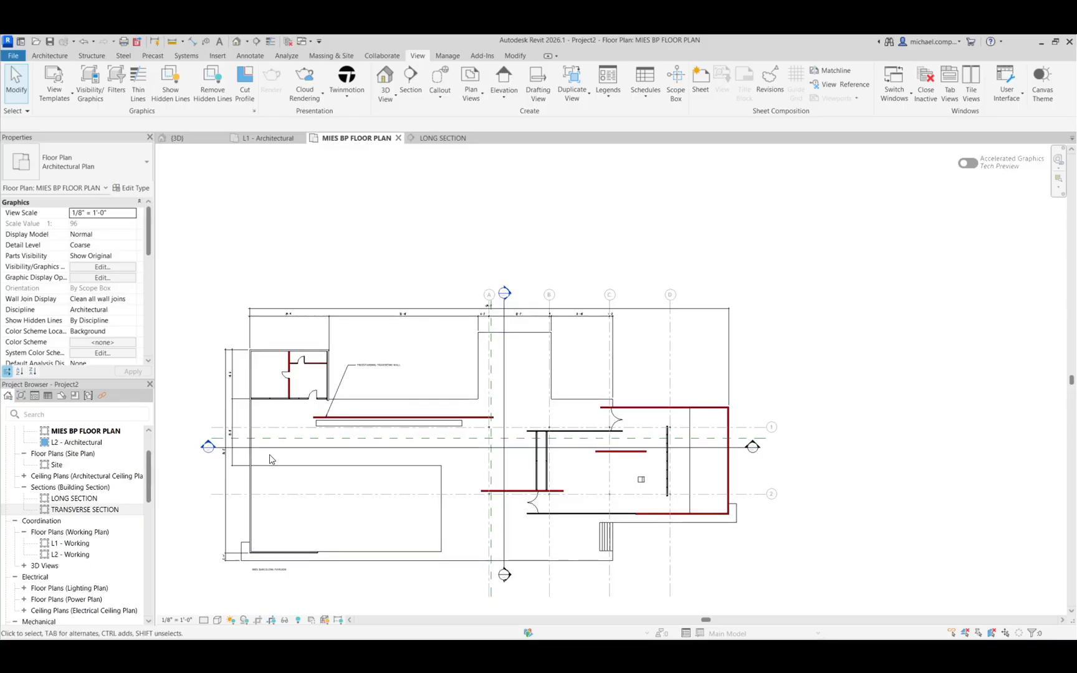
- Open the LONG SECTION view from its section head in the plan and bring up its Visibility/Graphic Overrides
double_click(207, 445)
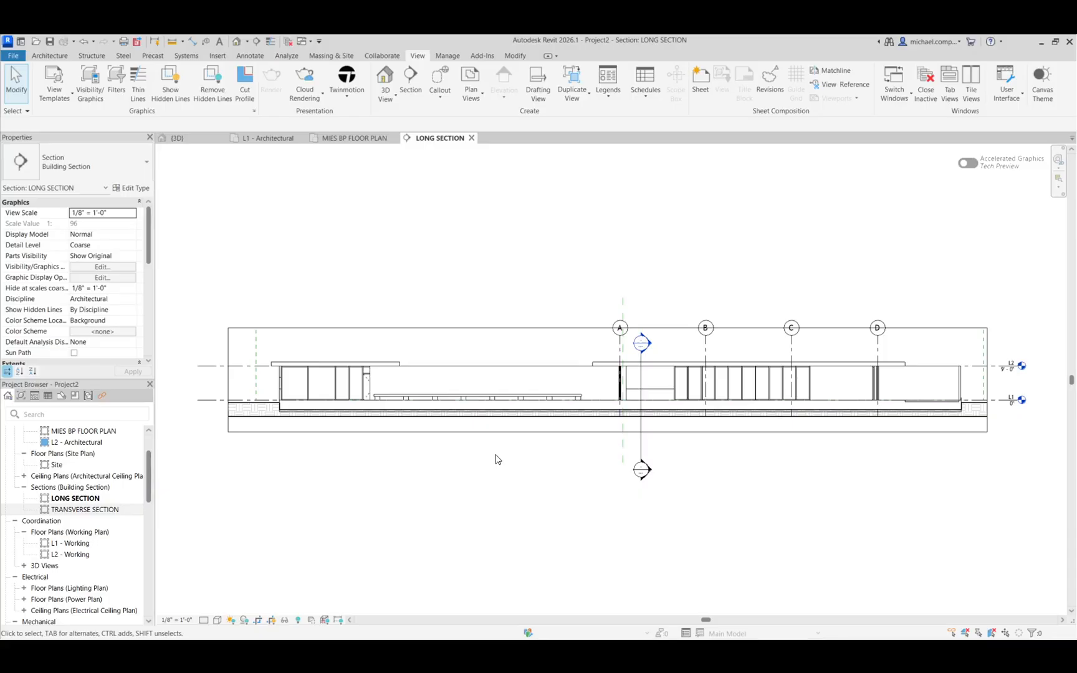
key(v)
key(g)
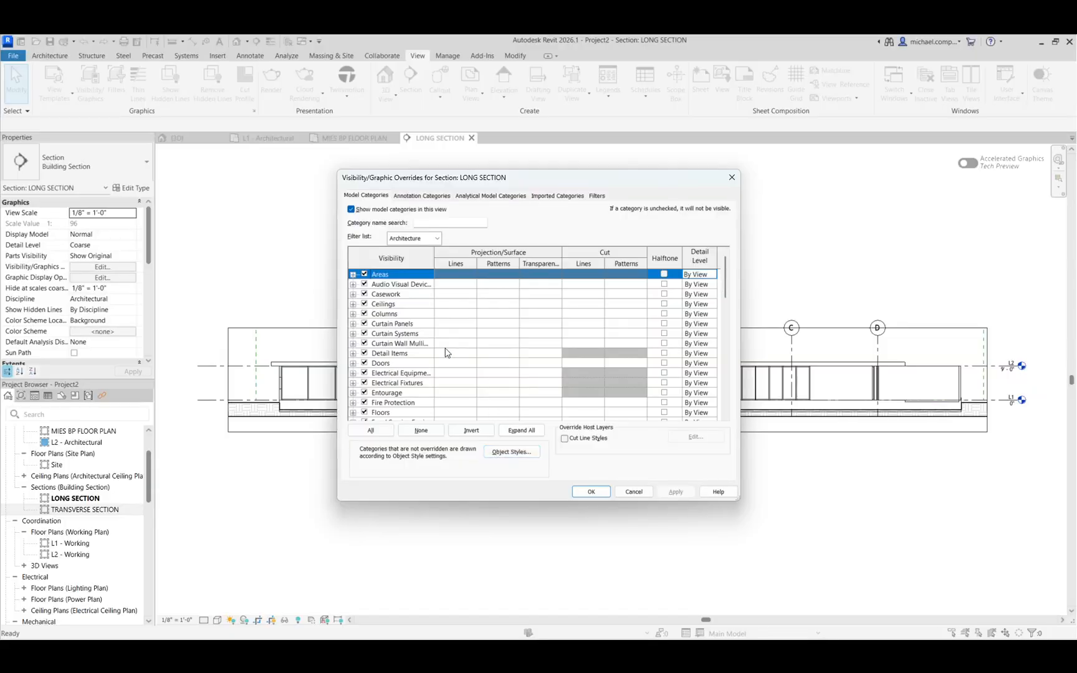
- Override the cut patterns of all model categories except Toposolid with a red solid foreground fill in LONG SECTION
click(372, 430)
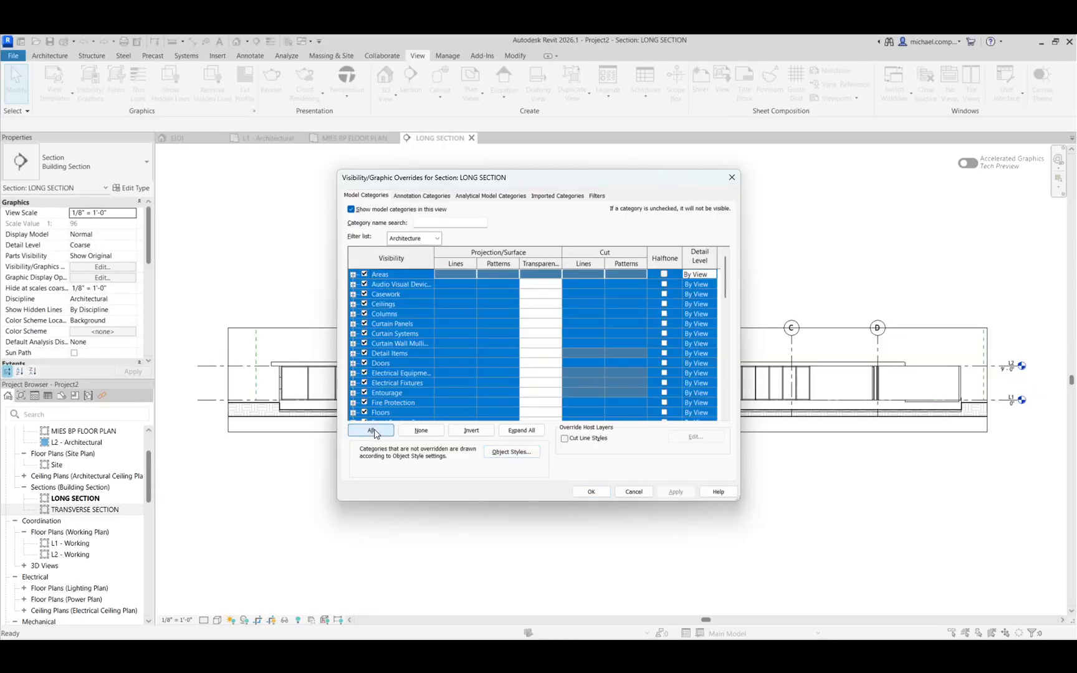
drag(723, 297, 720, 413)
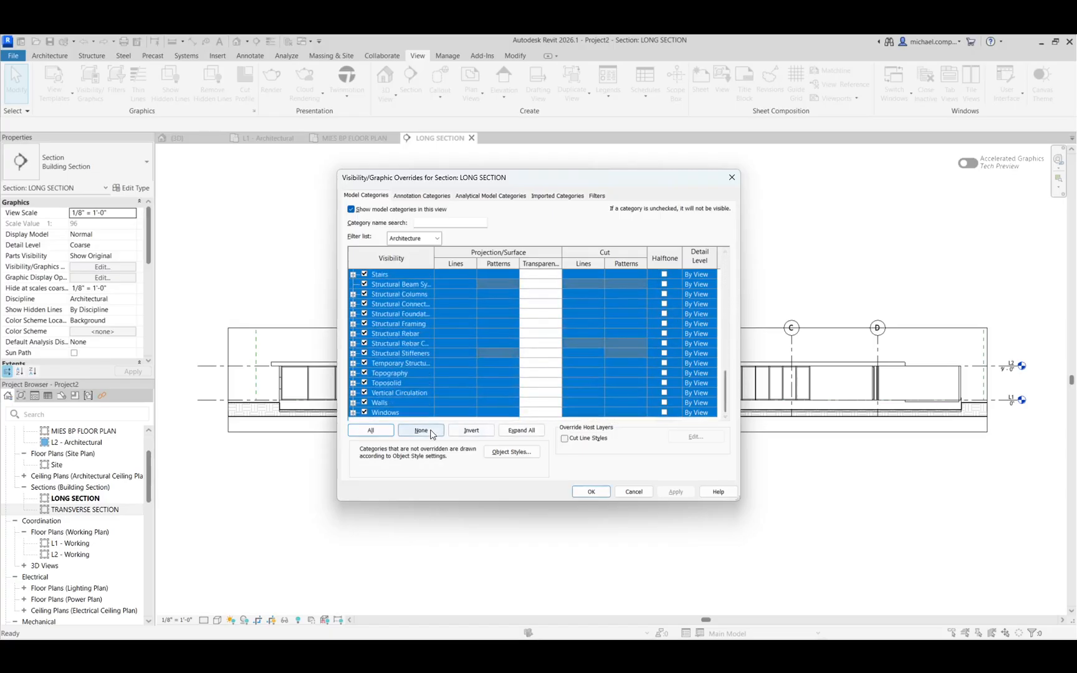
click(386, 383)
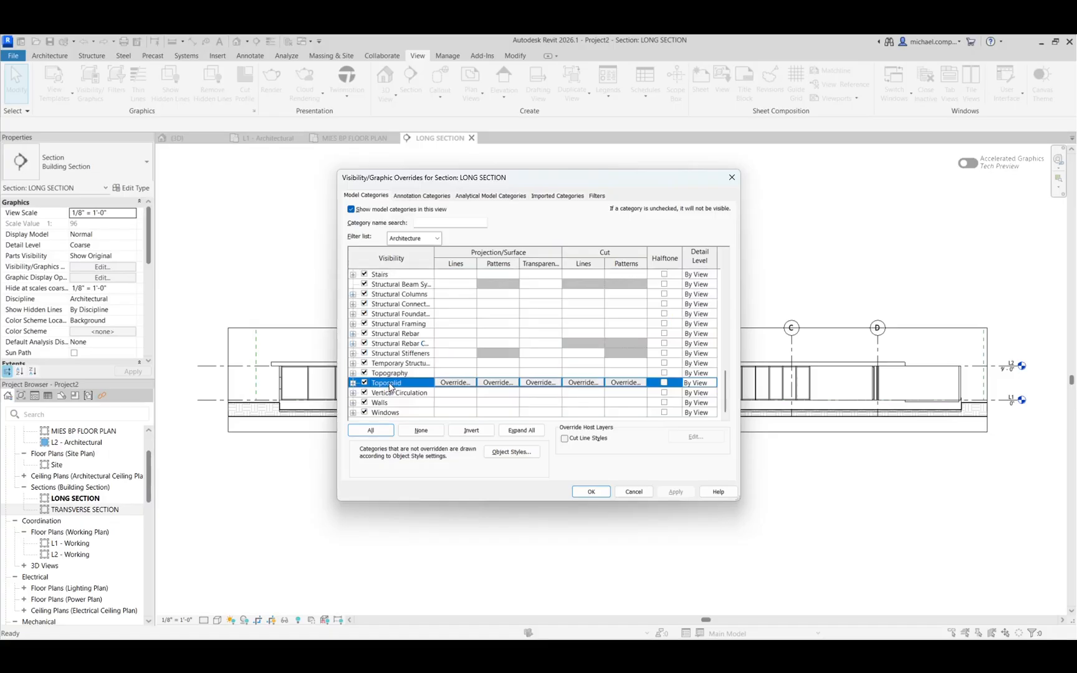
click(370, 430)
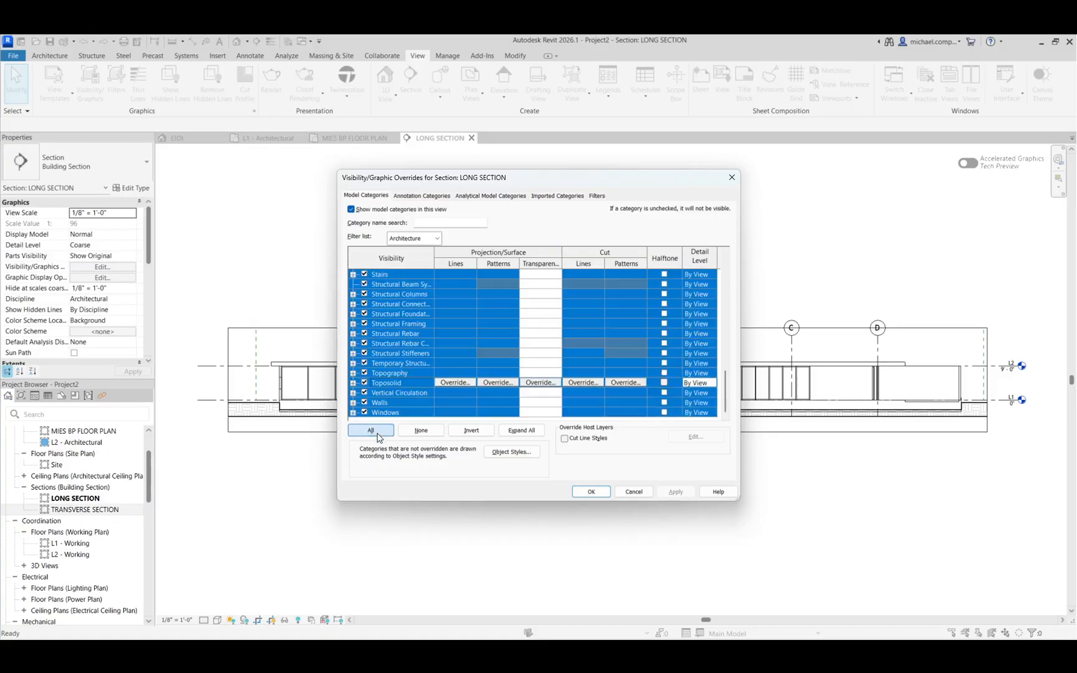
ctrl+click(394, 384)
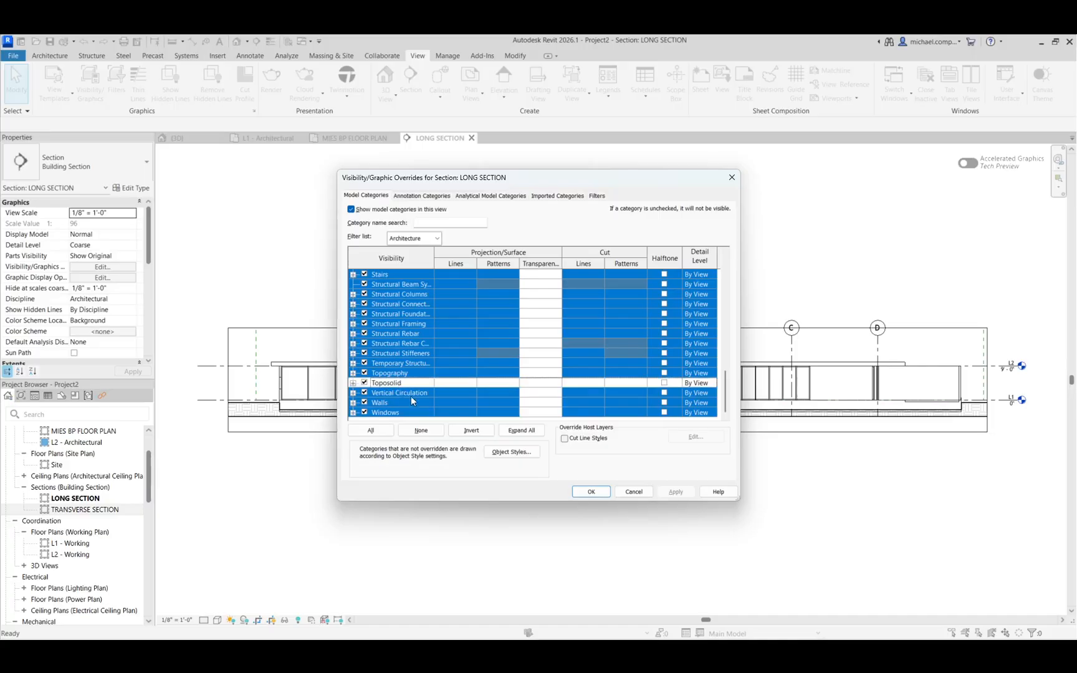
scroll(625, 319, up, 10)
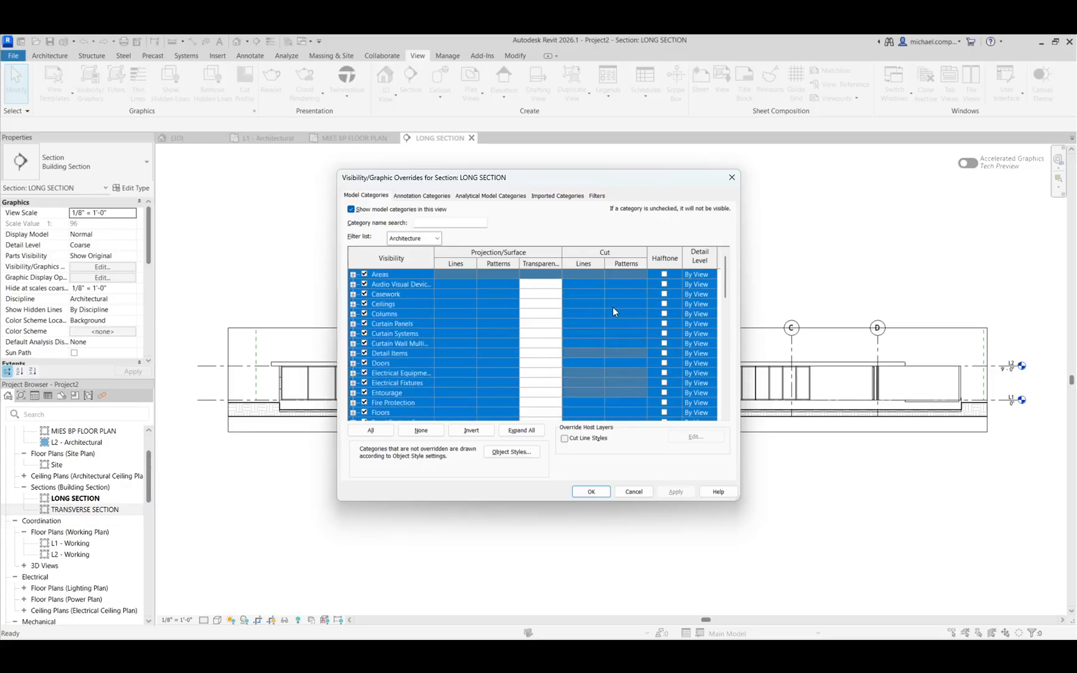
click(620, 304)
click(620, 304)
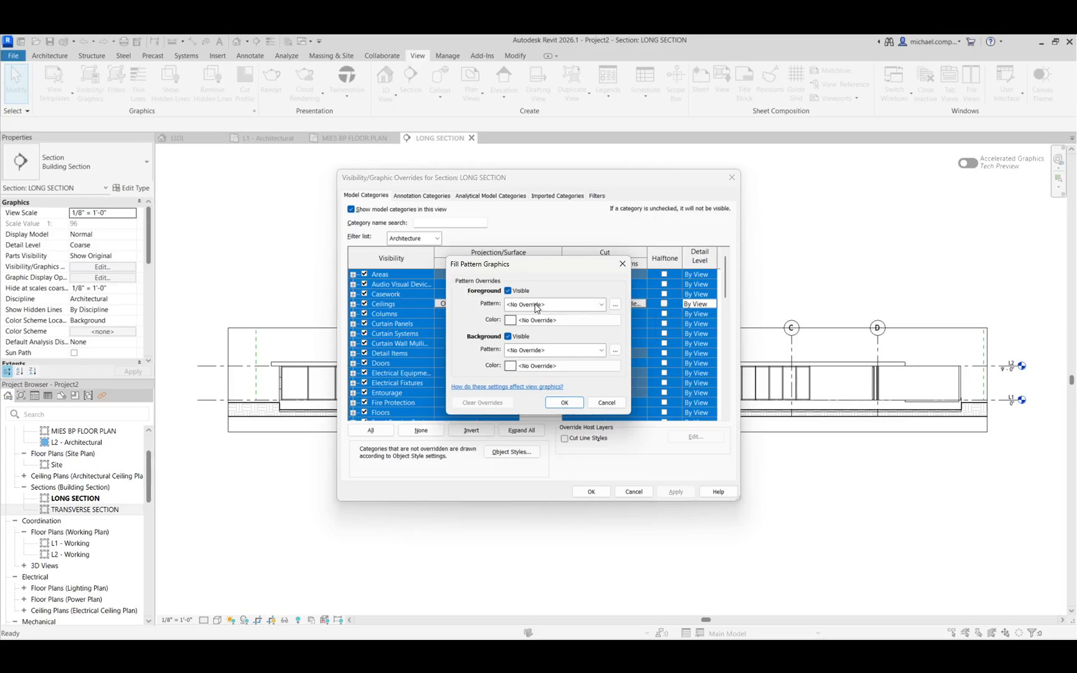
click(537, 308)
click(567, 329)
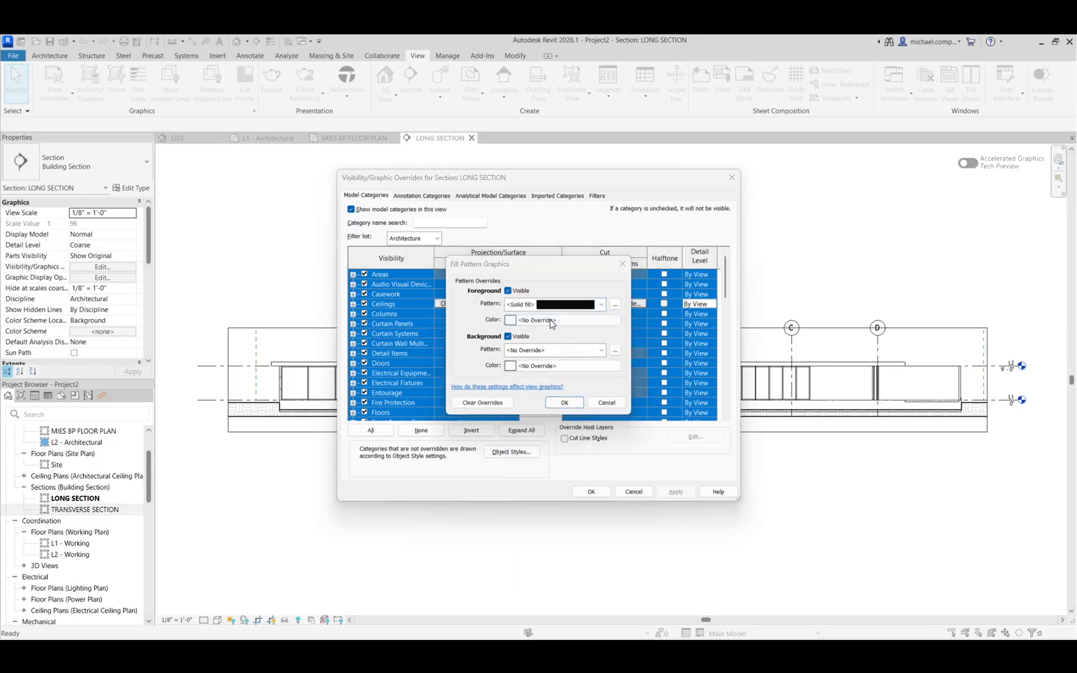
click(551, 320)
click(443, 349)
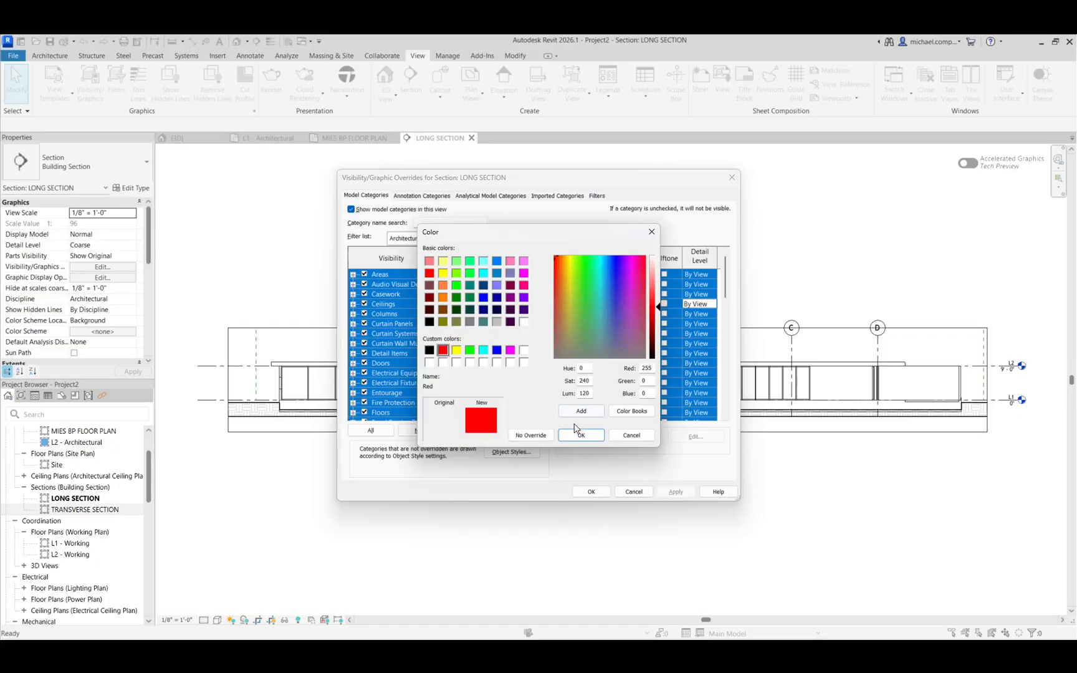
click(580, 435)
click(560, 403)
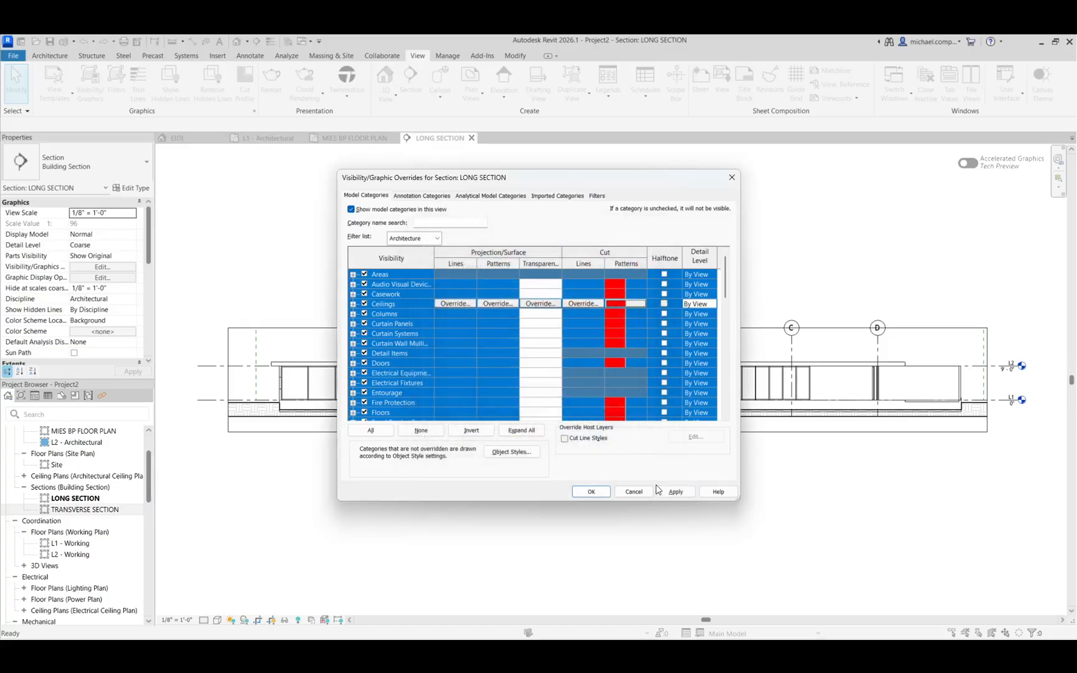
click(673, 492)
click(592, 491)
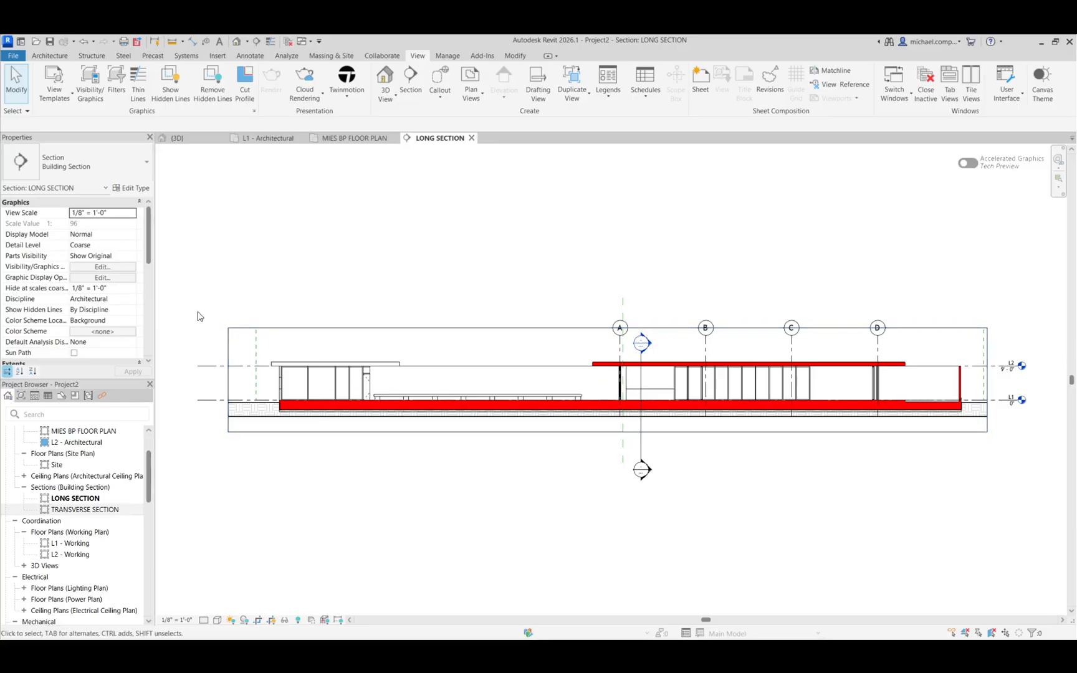
- Assign the MIES BP scope box to the LONG SECTION view
click(147, 298)
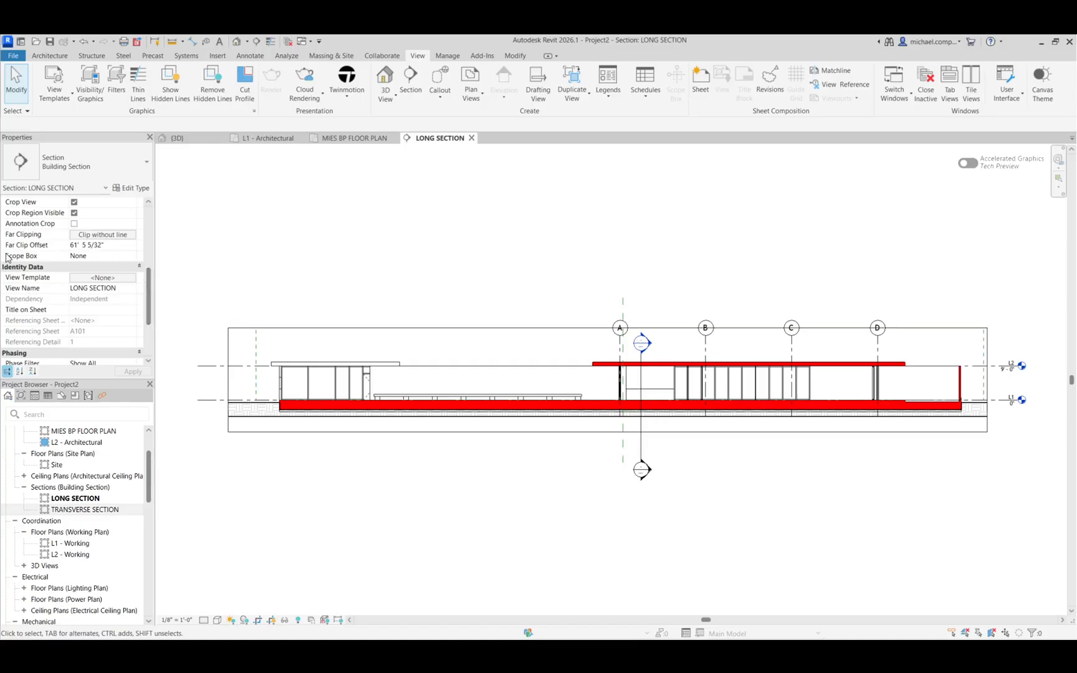
click(133, 256)
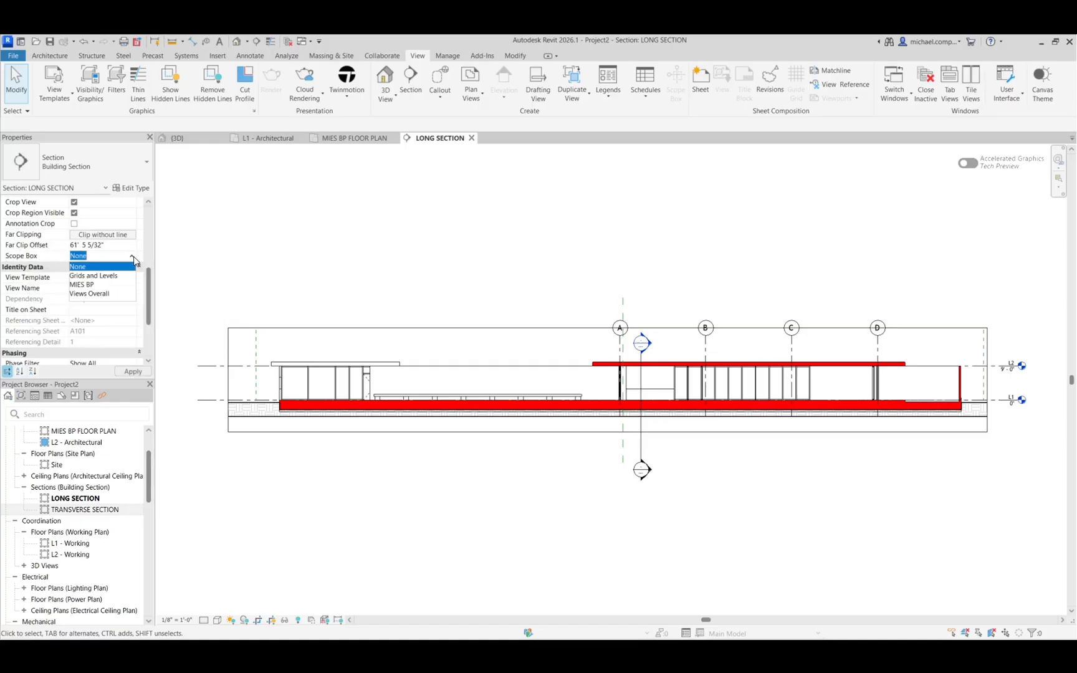
click(99, 285)
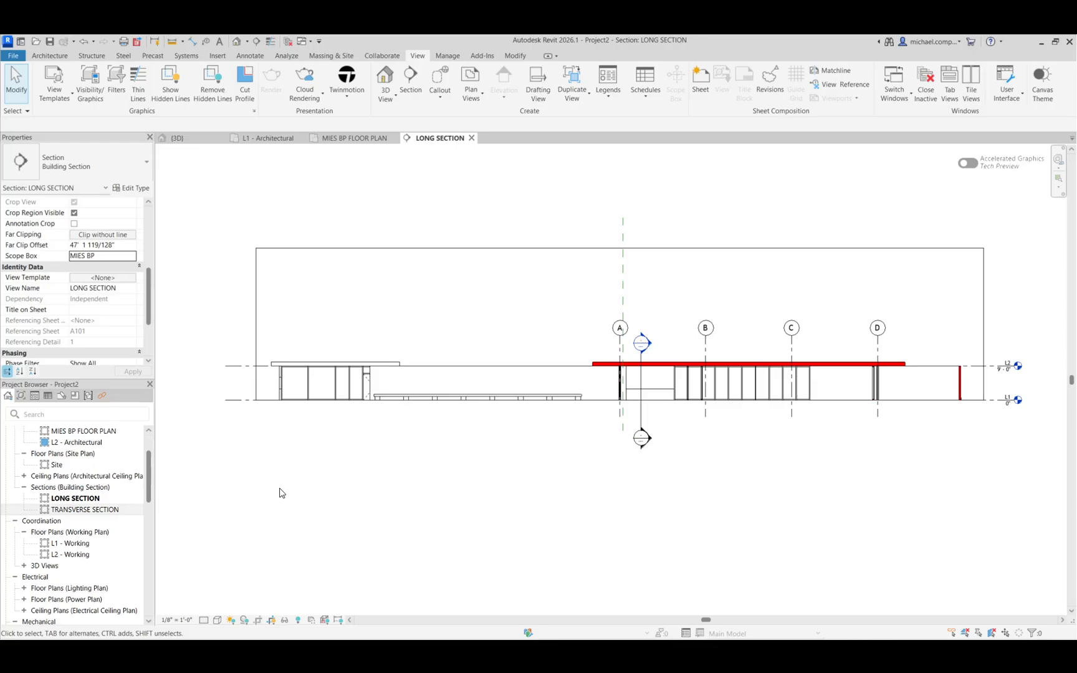
- In the 3D view seen from the front, extend the MIES BP scope box down to the underside of the site, about 44' 3" high overall
double_click(83, 430)
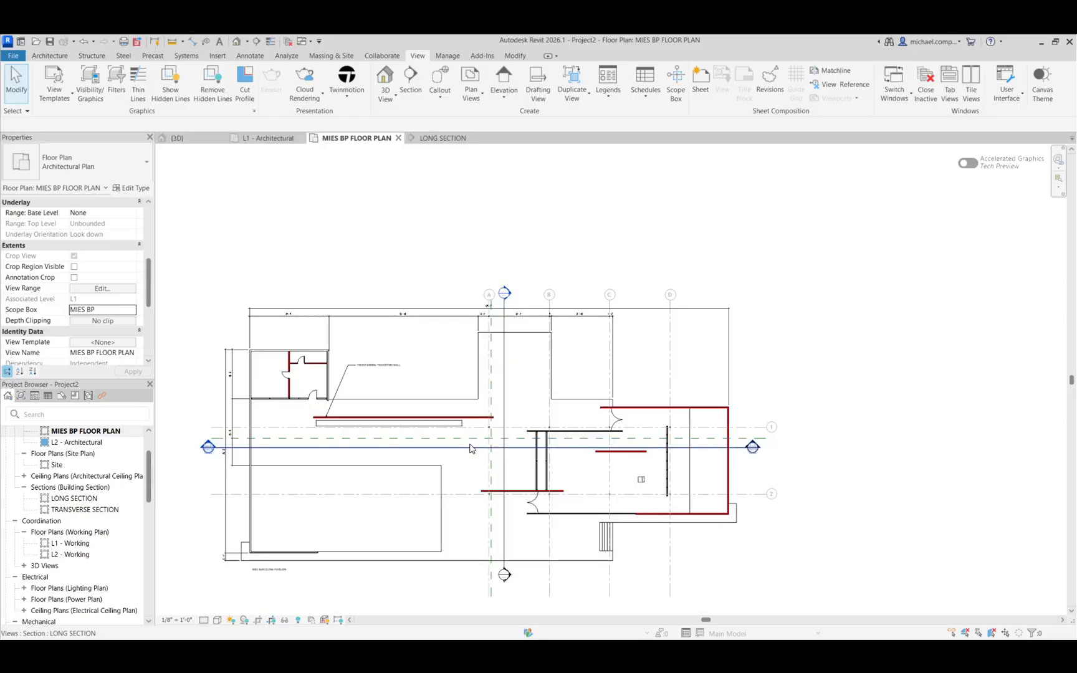
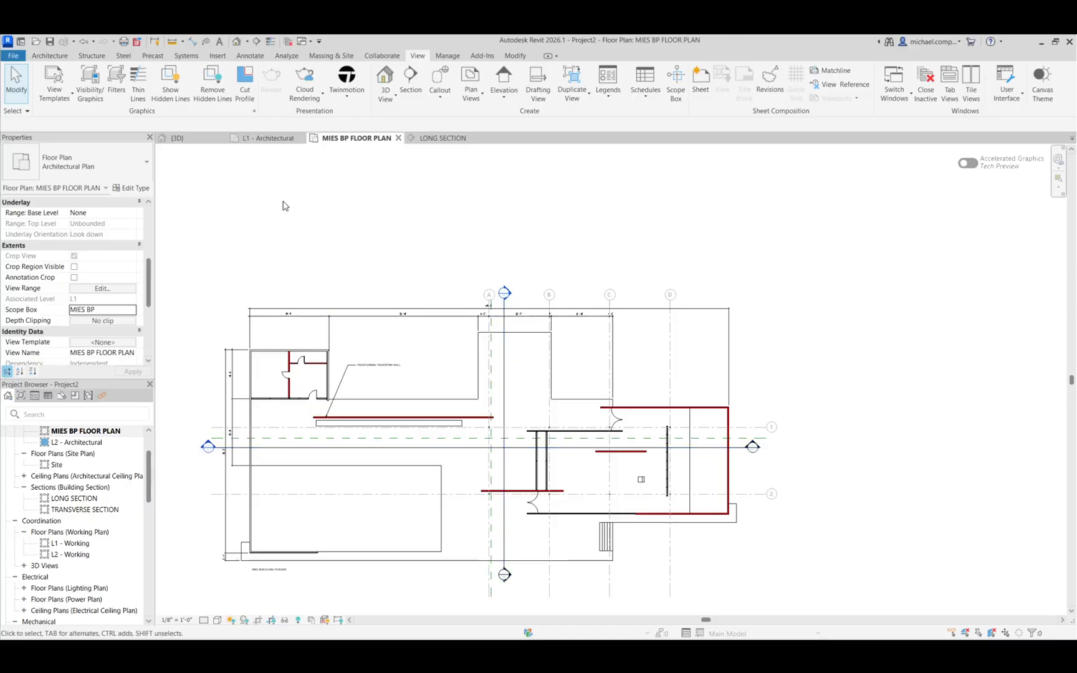
click(195, 143)
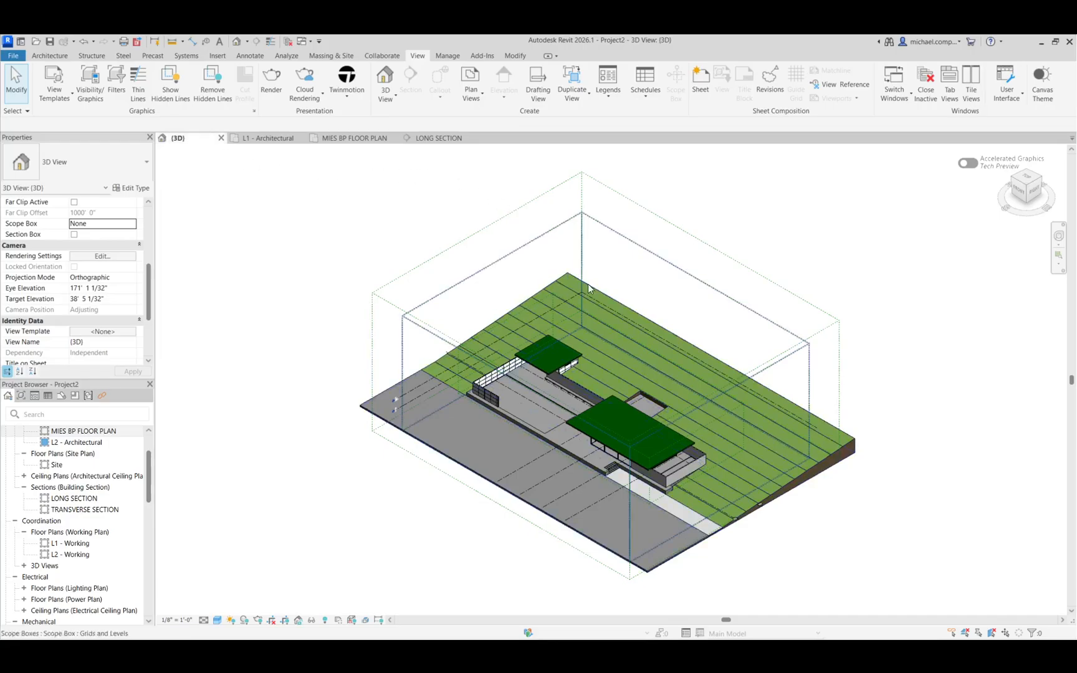
click(1017, 192)
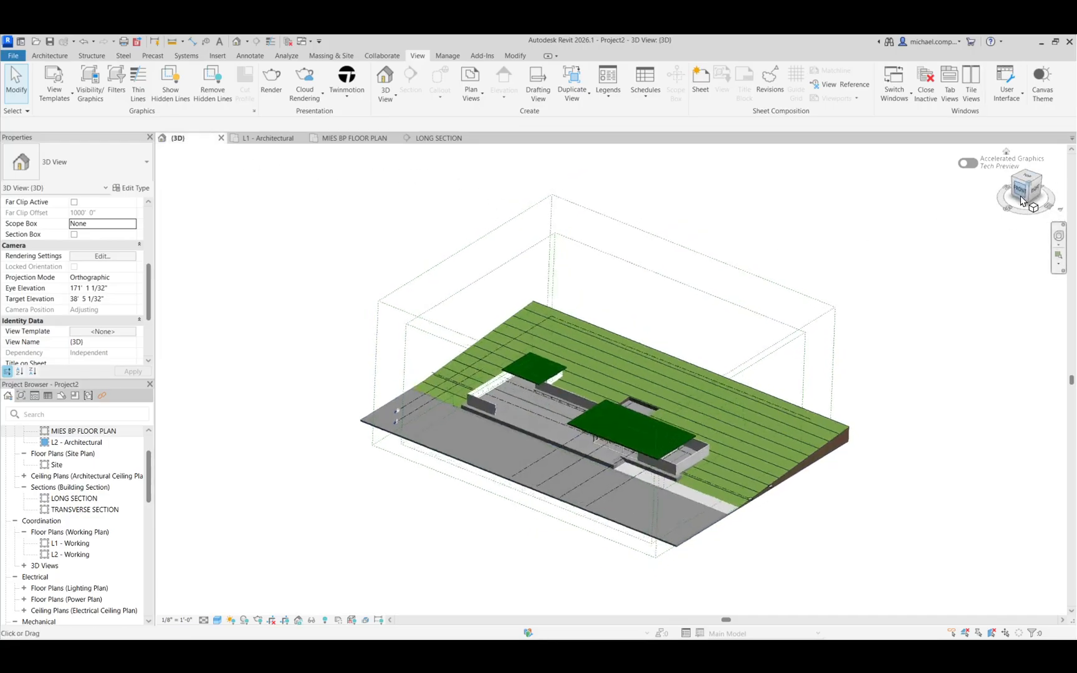
click(539, 383)
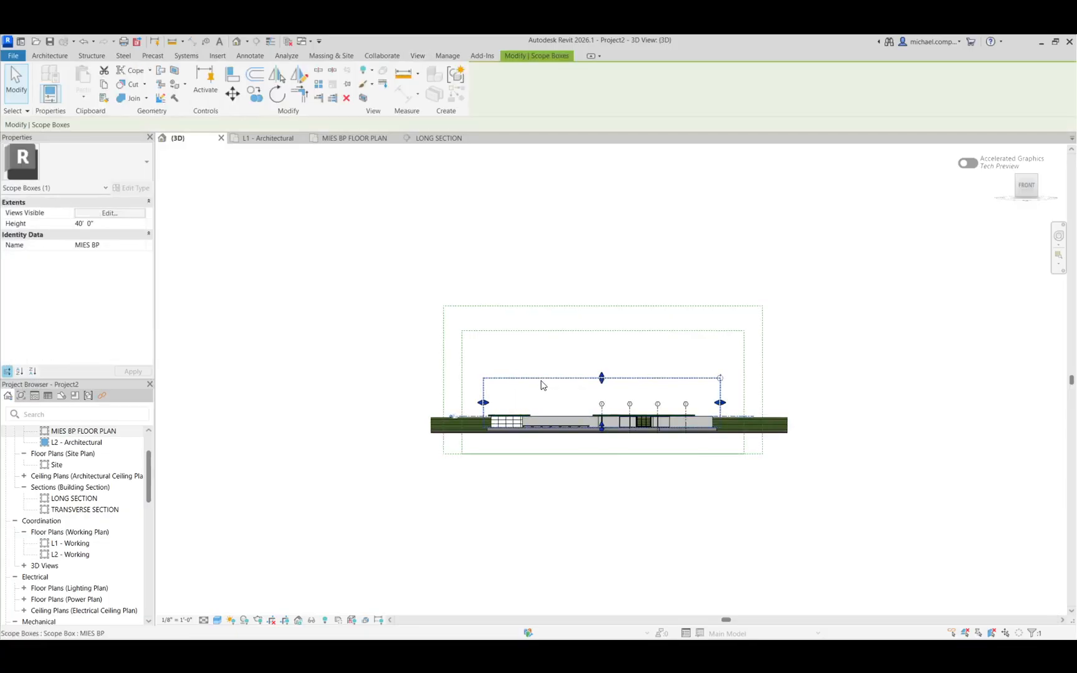
scroll(512, 435, up, 5)
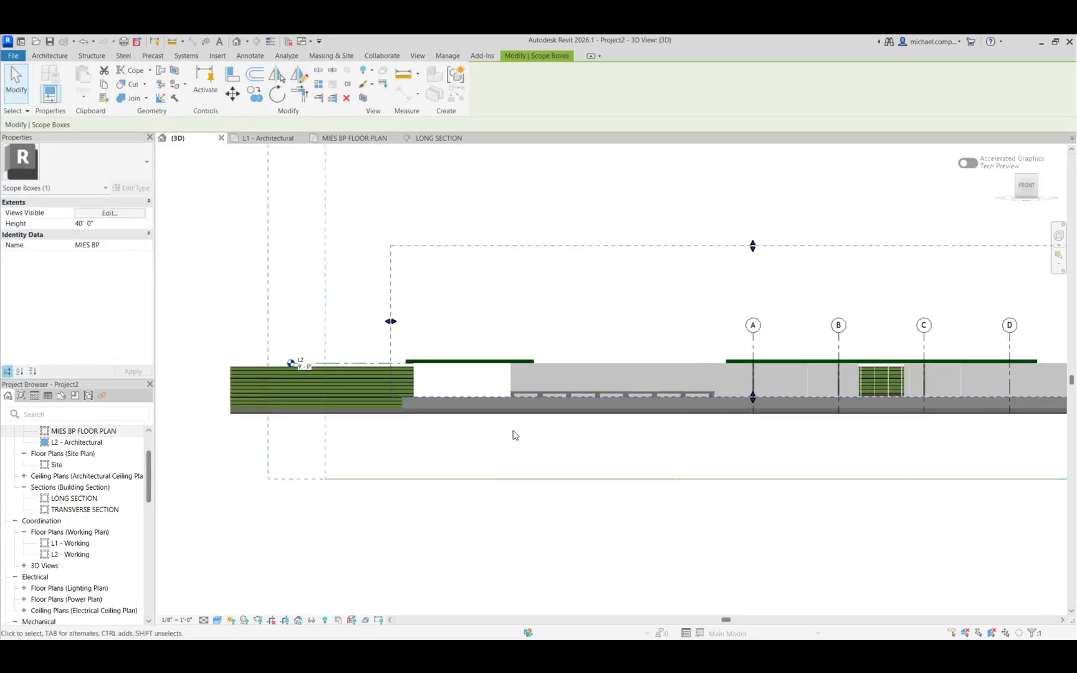
scroll(293, 377, down, 4)
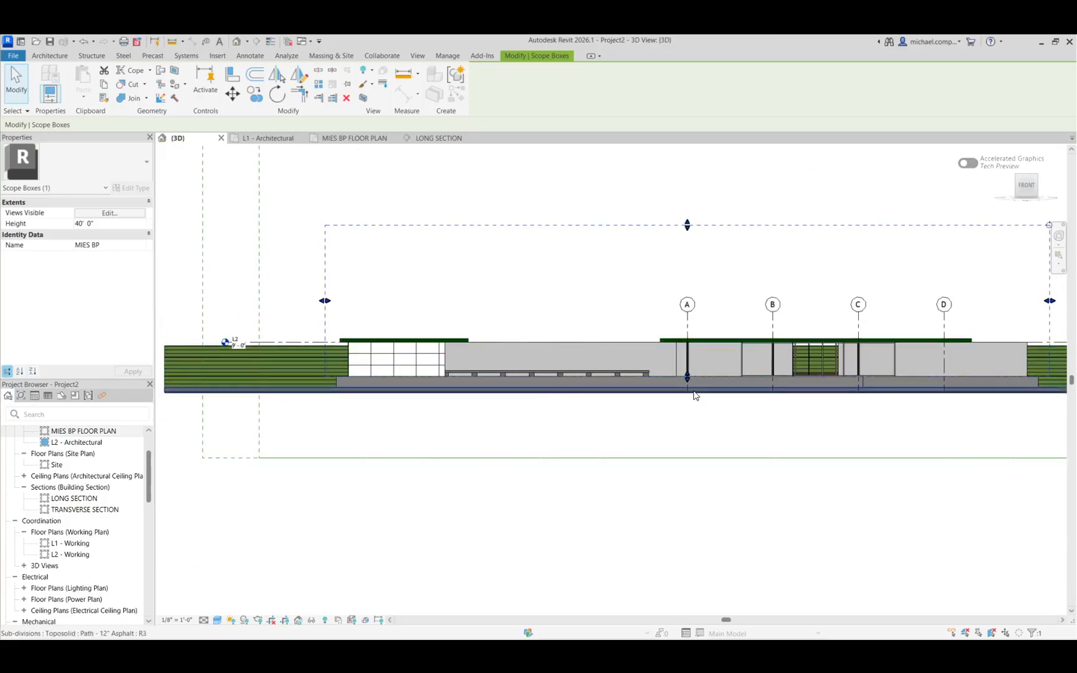
scroll(685, 373, up, 5)
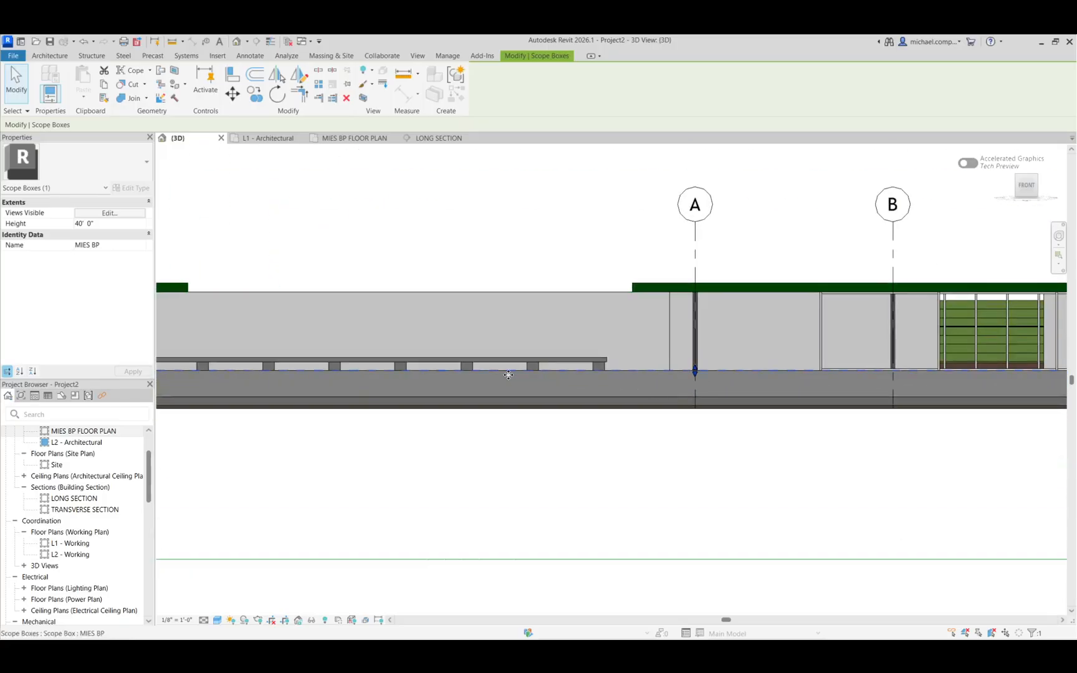
scroll(564, 388, down, 4)
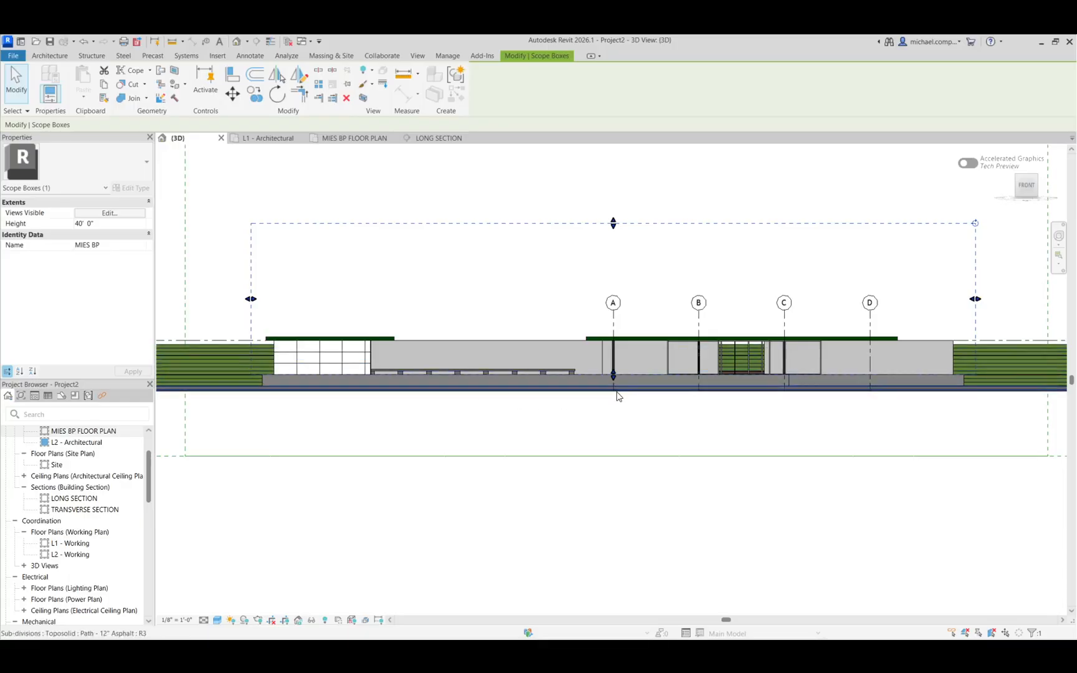
scroll(619, 390, up, 5)
drag(605, 346, 605, 394)
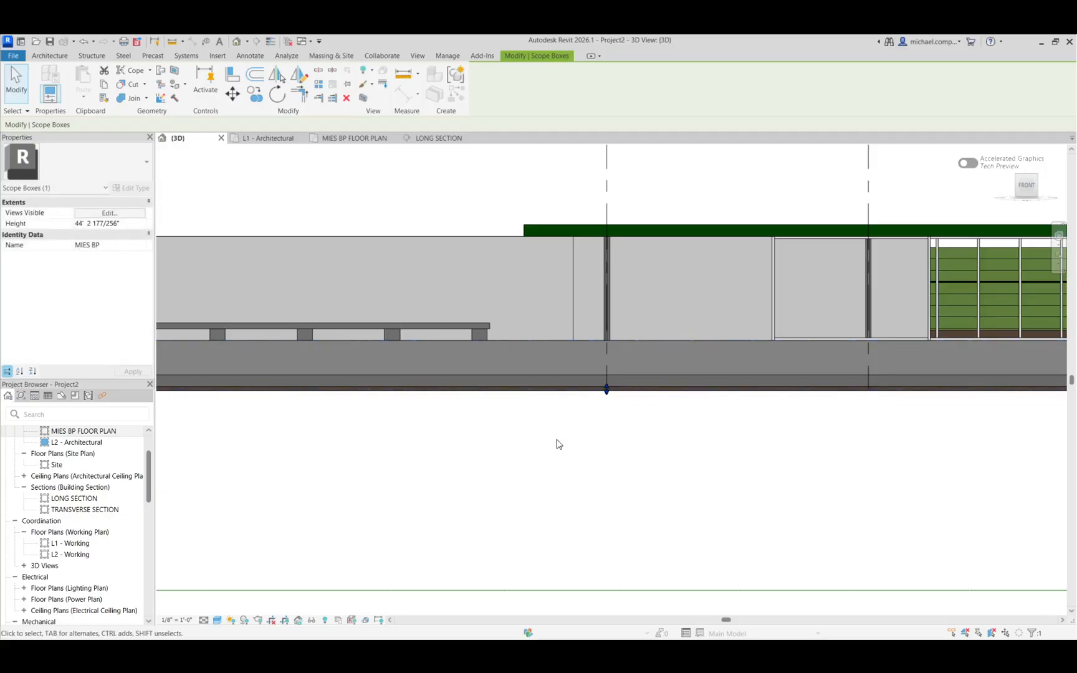
- Lower the top of the MIES BP scope box to just above the pavilion roofs
scroll(558, 444, down, 3)
scroll(532, 446, down, 2)
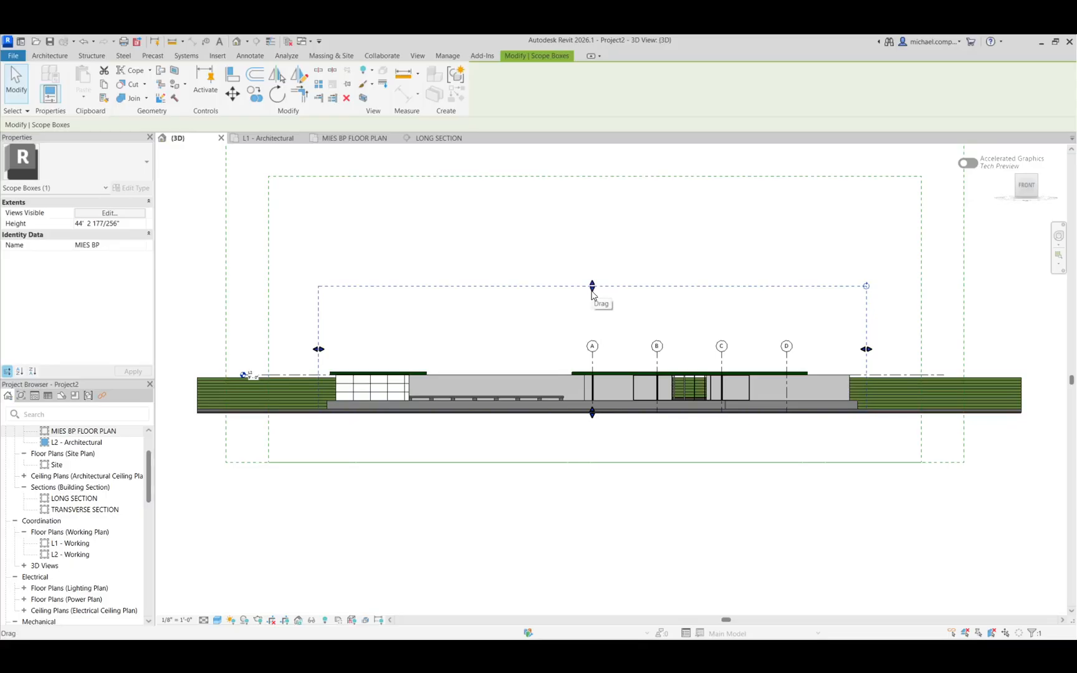
drag(593, 295, 599, 371)
click(632, 309)
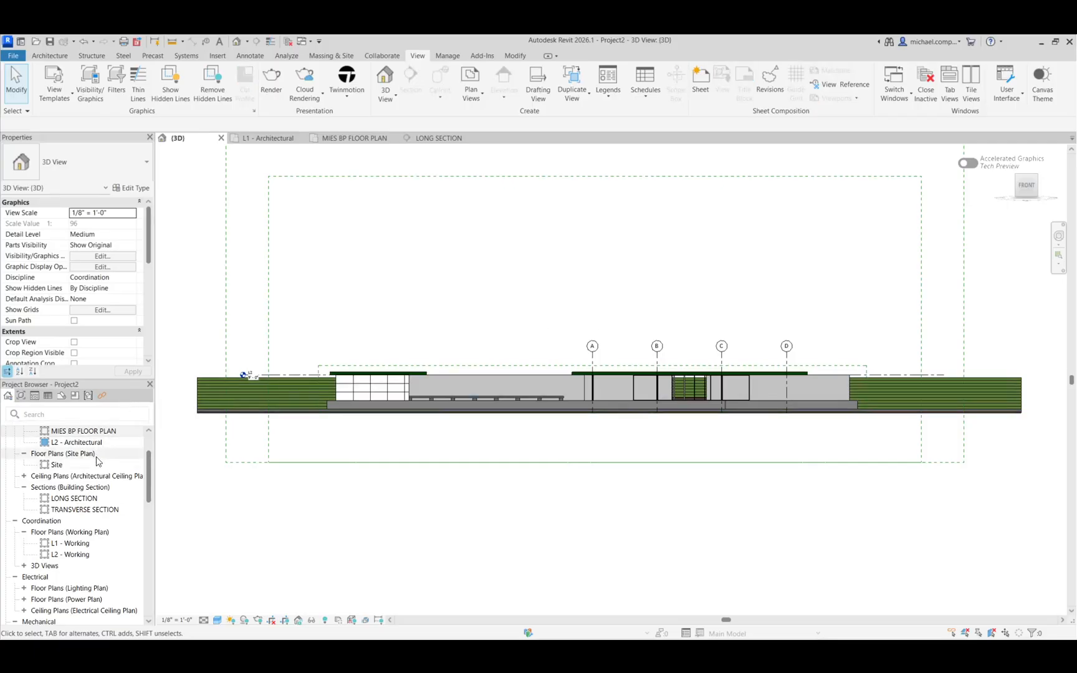
- Return to LONG SECTION, hide its crop region boundary and fit the drawing to the window
click(430, 139)
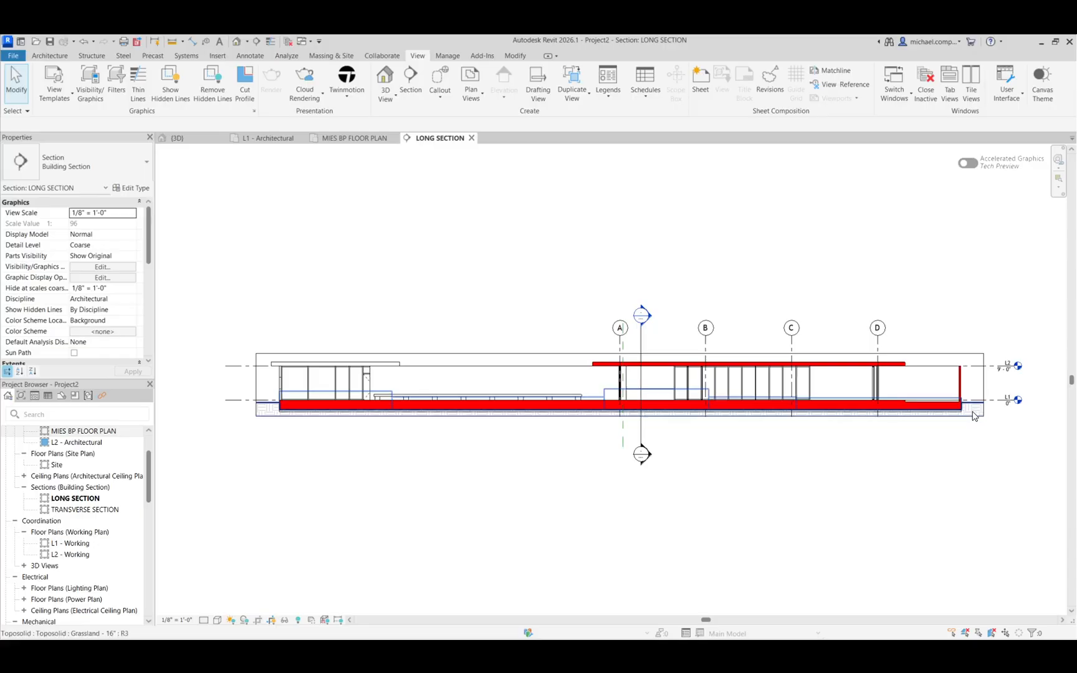
drag(150, 255, 152, 292)
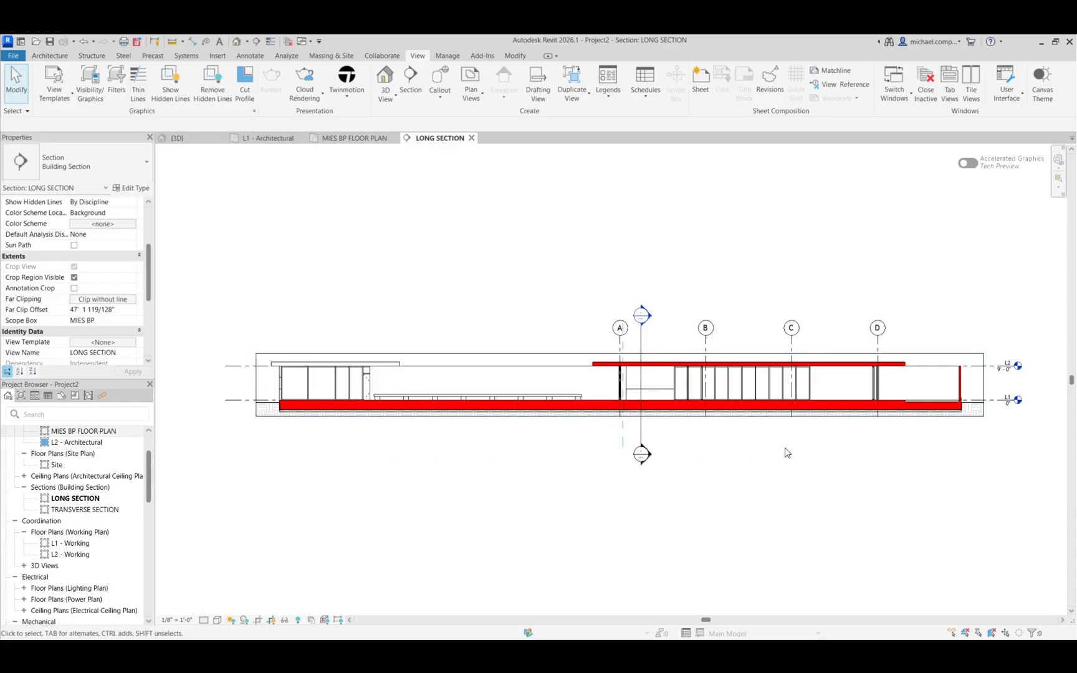
click(273, 620)
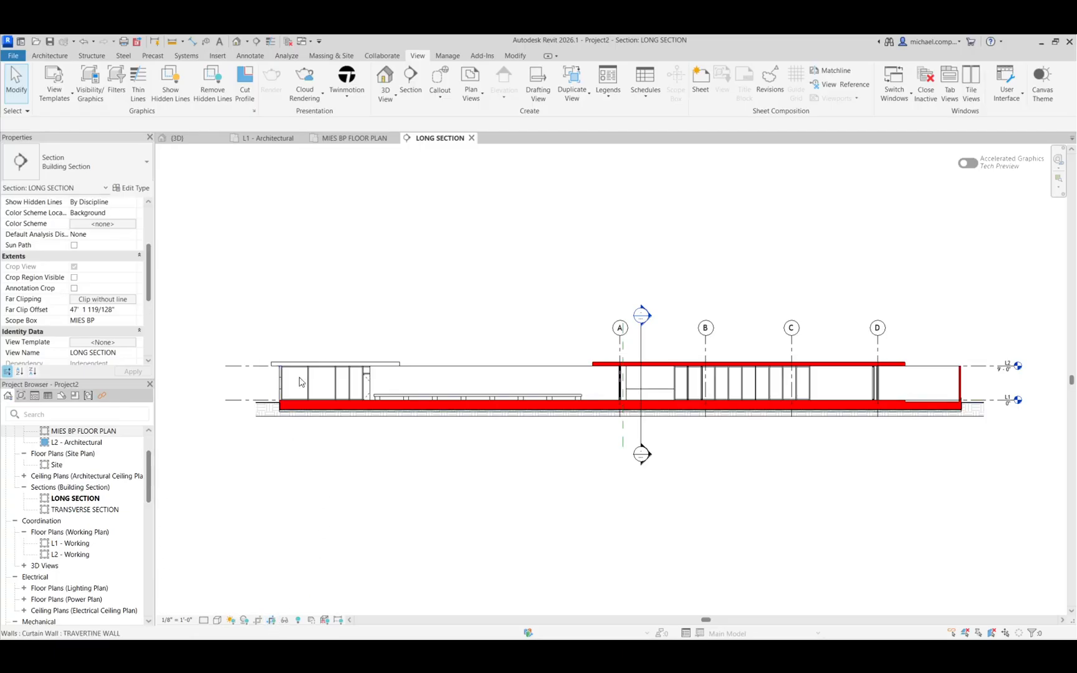
key(z)
key(e)
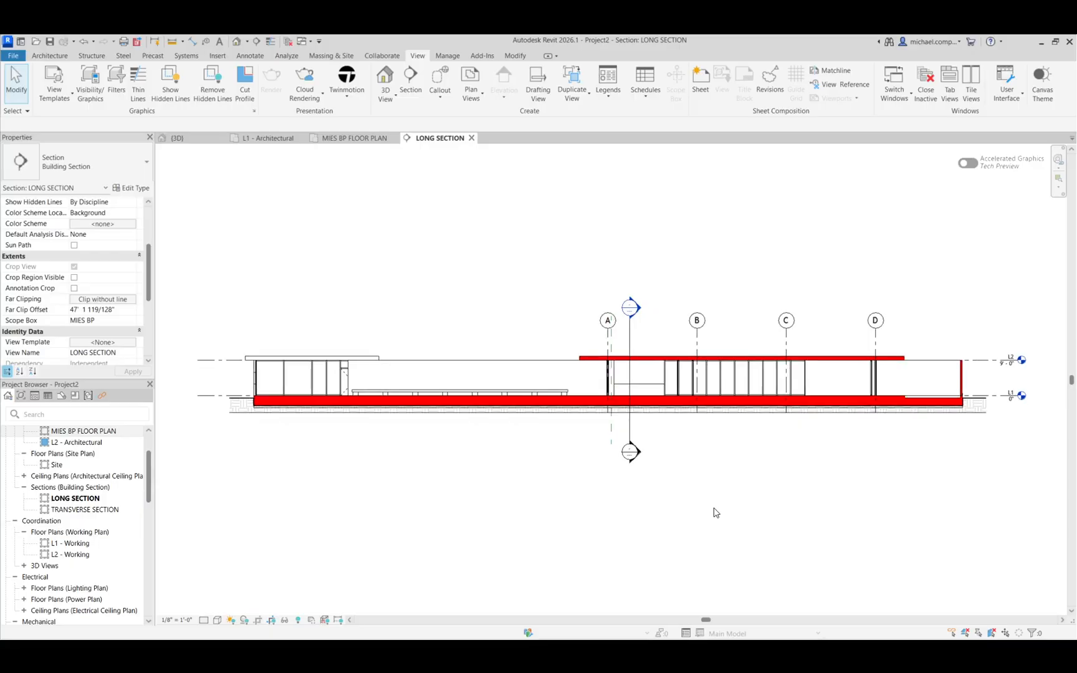
- Override the grids by category in LONG SECTION so they display in halftone
right_click(876, 343)
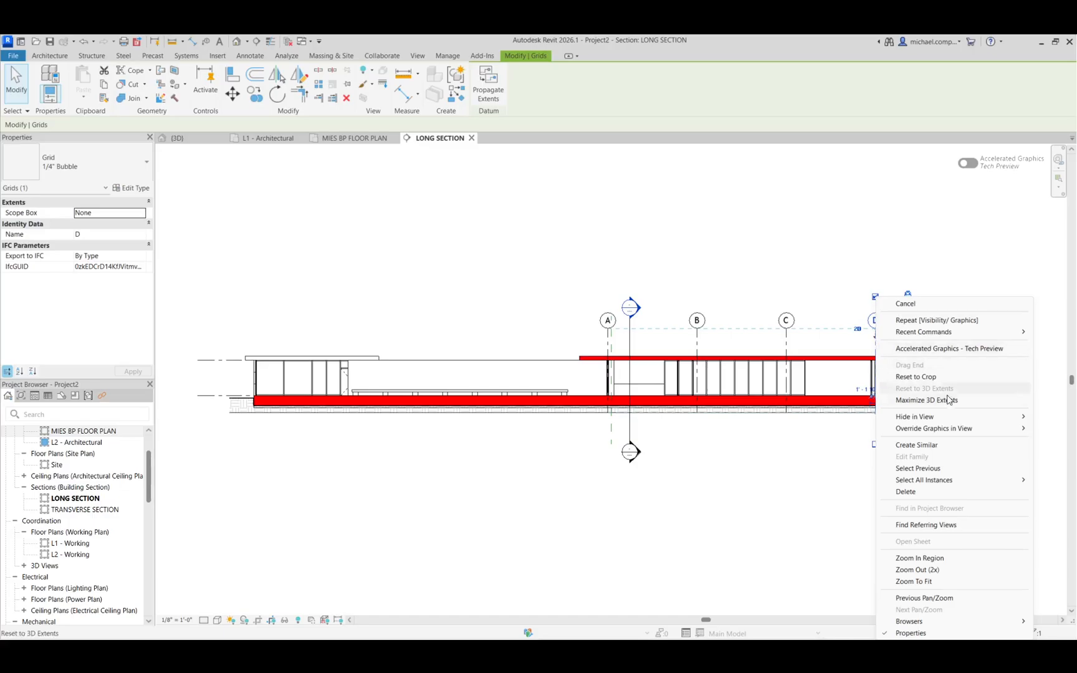
mouse_move(914, 438)
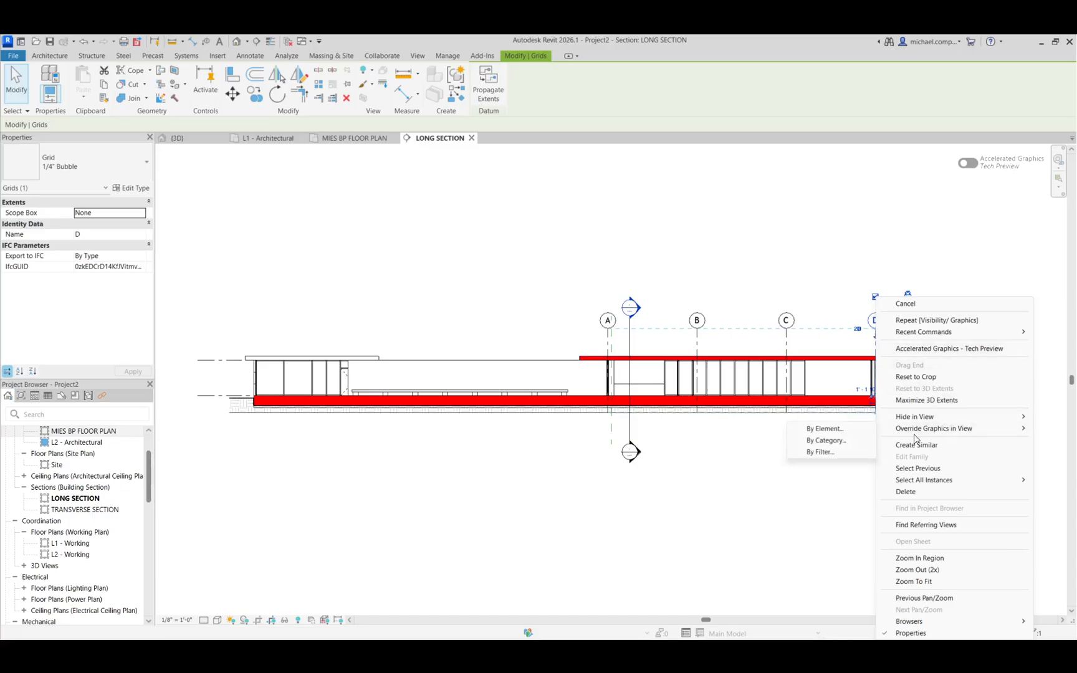
click(826, 439)
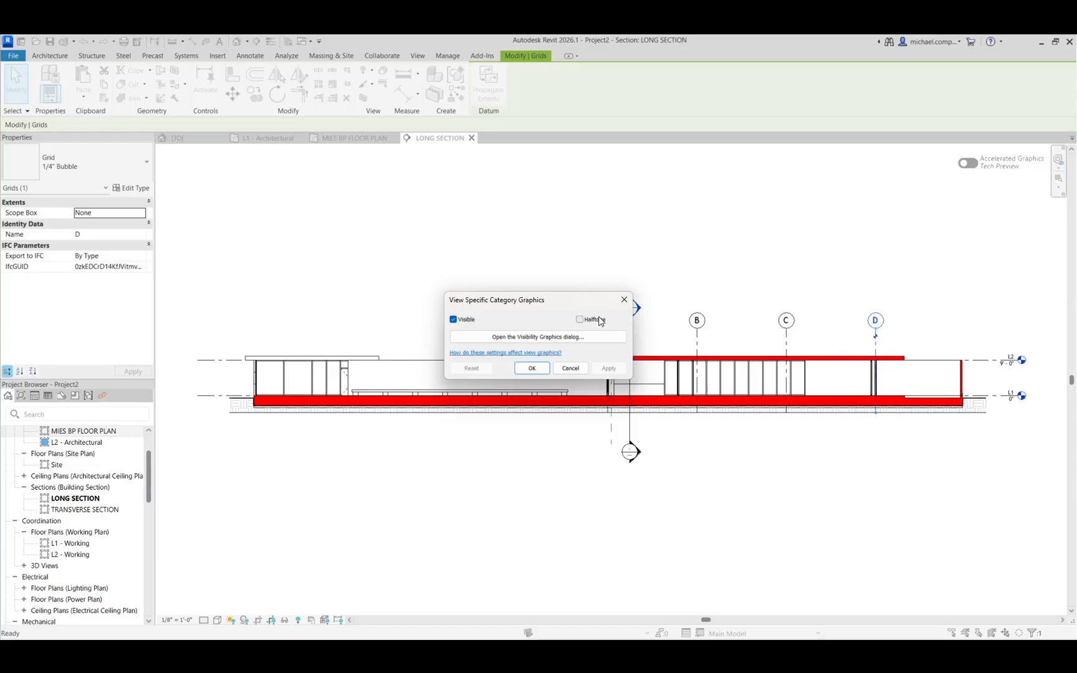
click(579, 319)
click(608, 367)
click(532, 368)
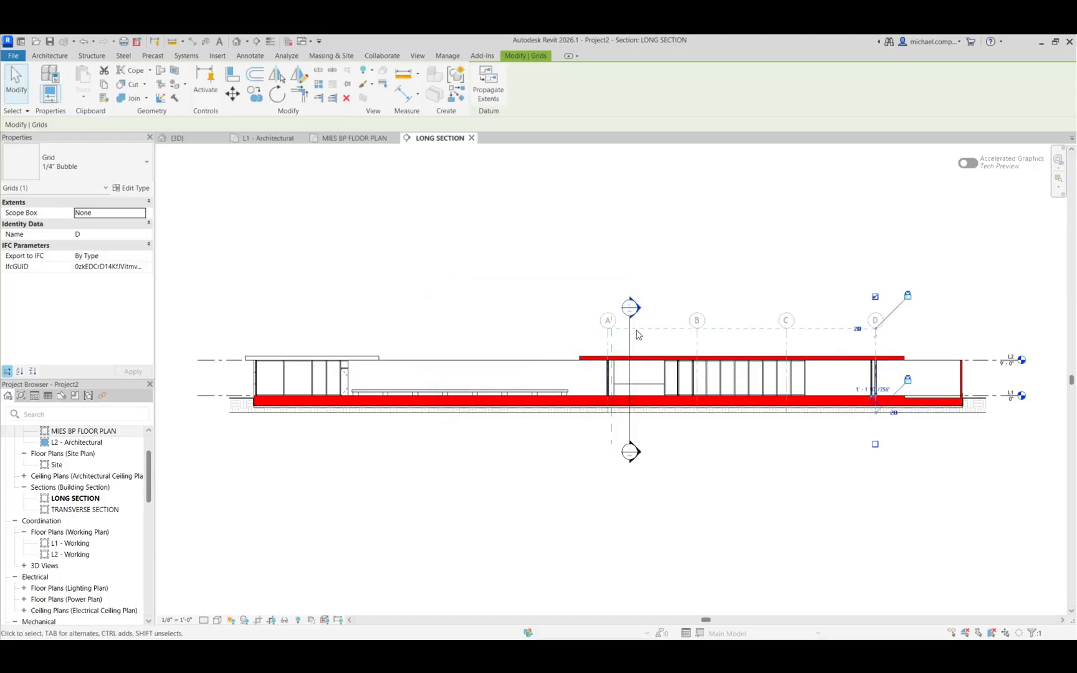
click(772, 500)
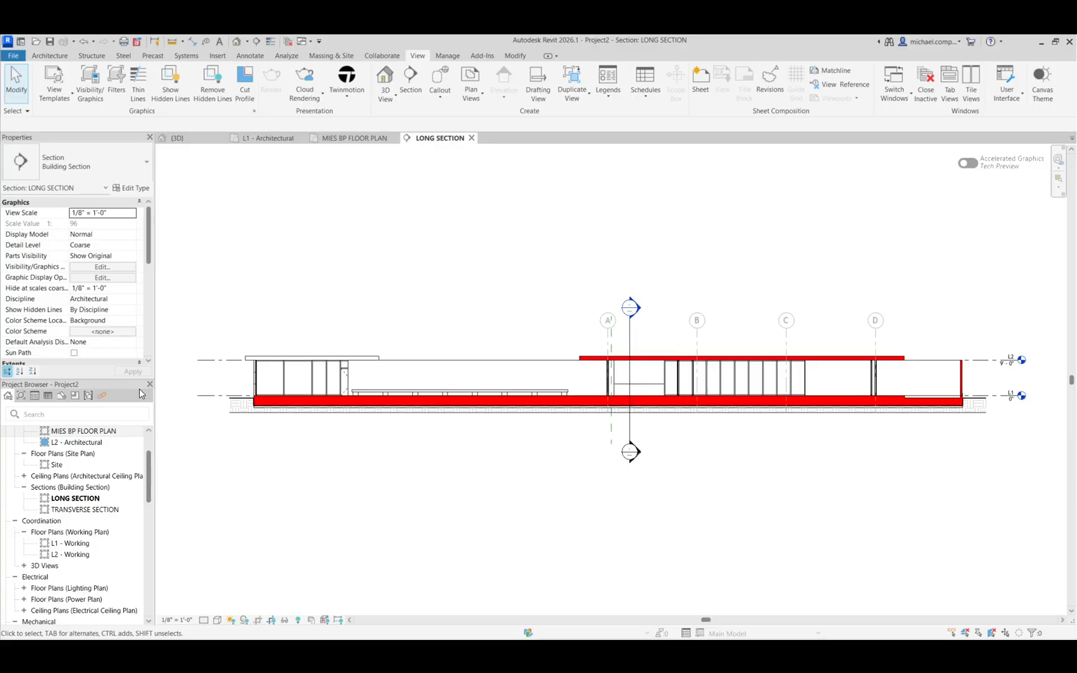
- Add a chained vertical dimension beside the end wall near grid D, from the recessed floor through level L1 to level L2
click(195, 41)
scroll(982, 408, up, 5)
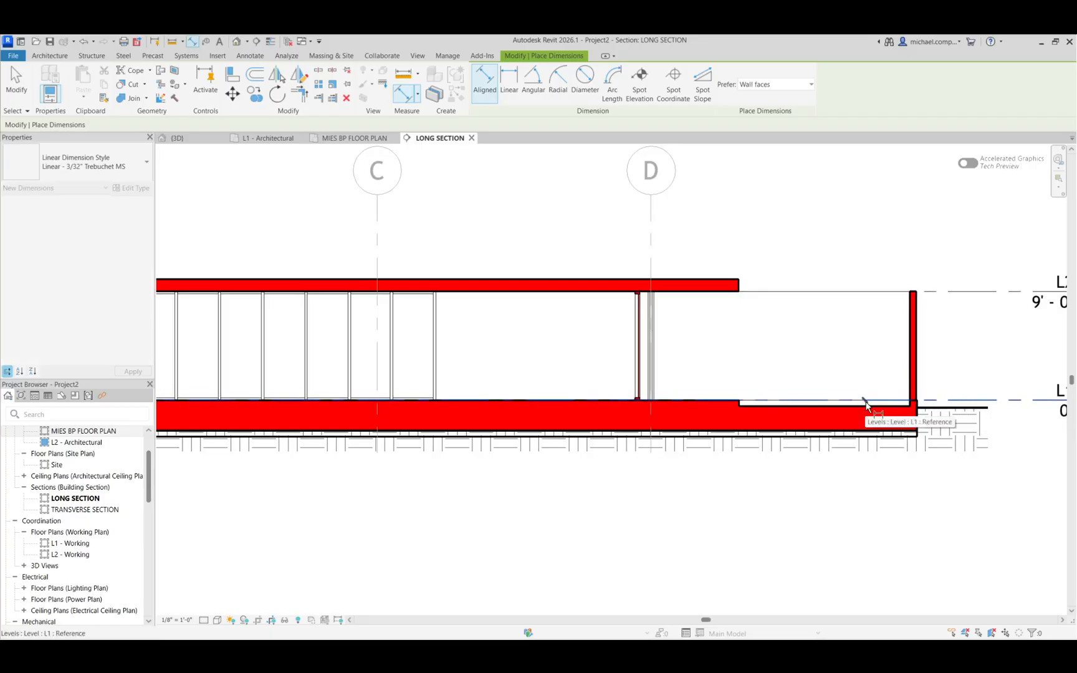
scroll(865, 405, up, 3)
scroll(692, 393, down, 3)
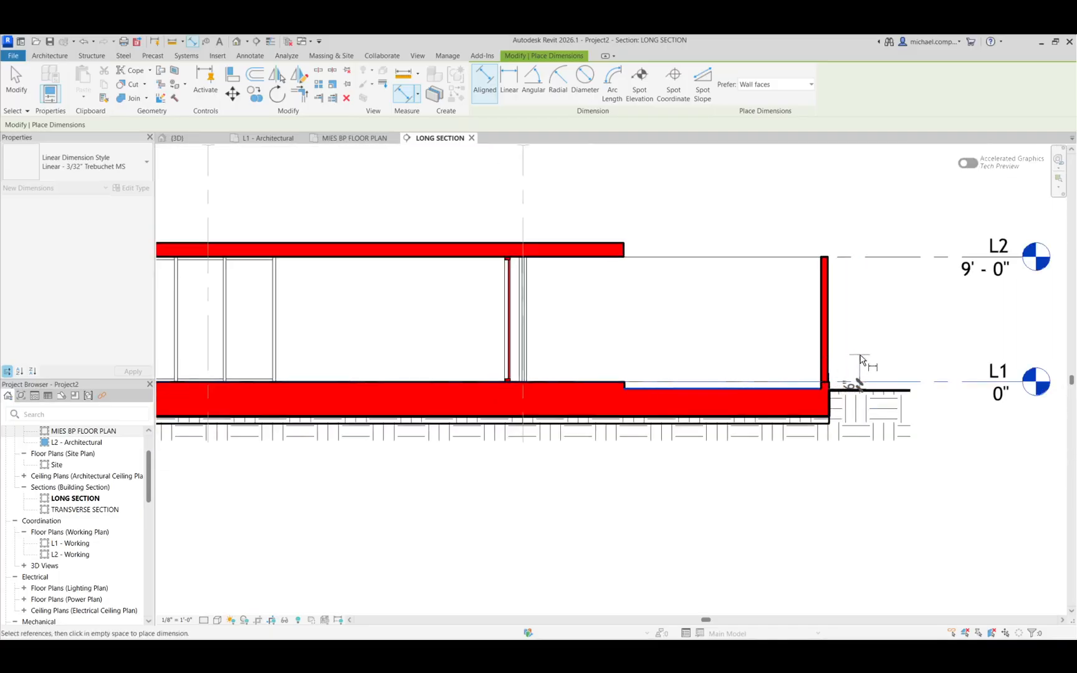
click(935, 257)
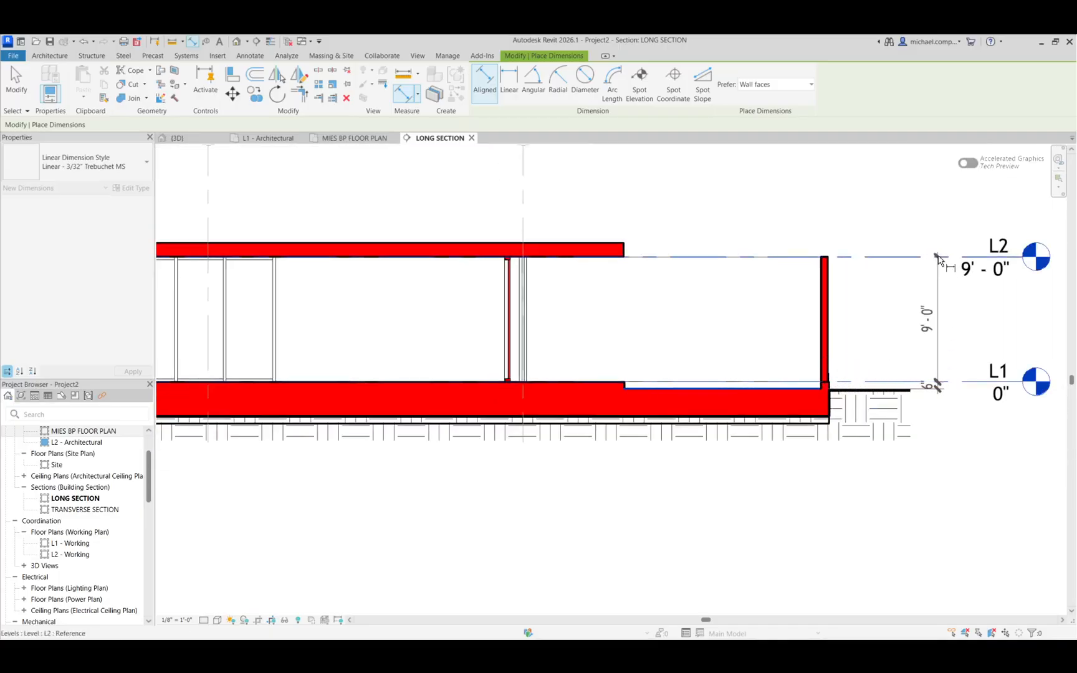
click(938, 279)
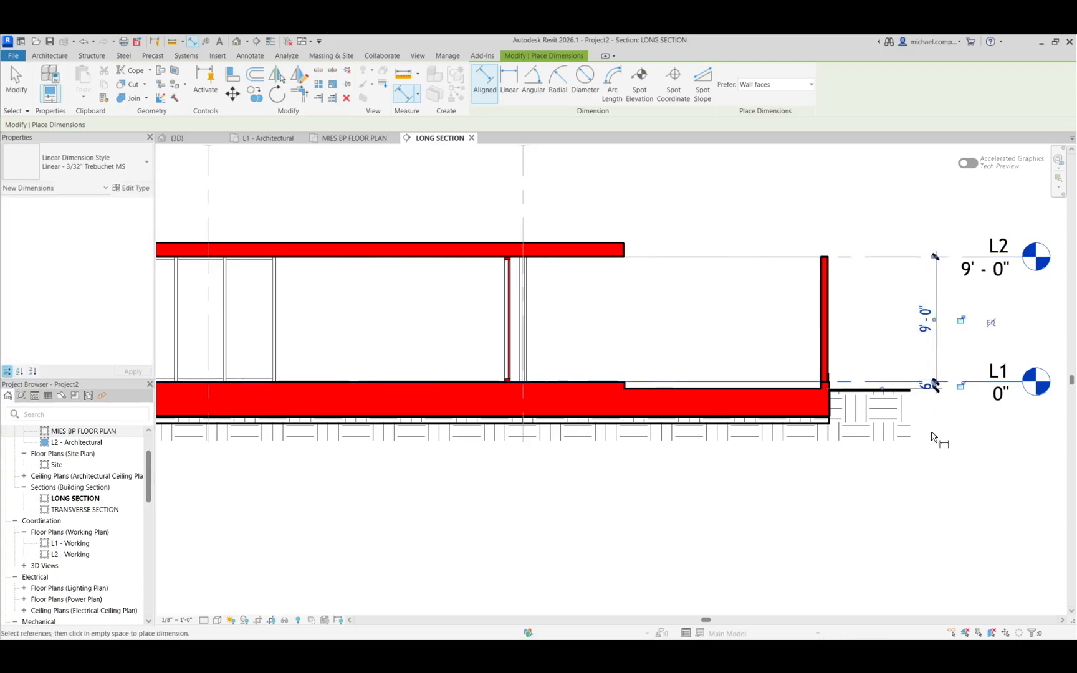
- Try a chained vertical dimension from the floor through the bench top to the door head, and delete it
scroll(920, 326, down, 3)
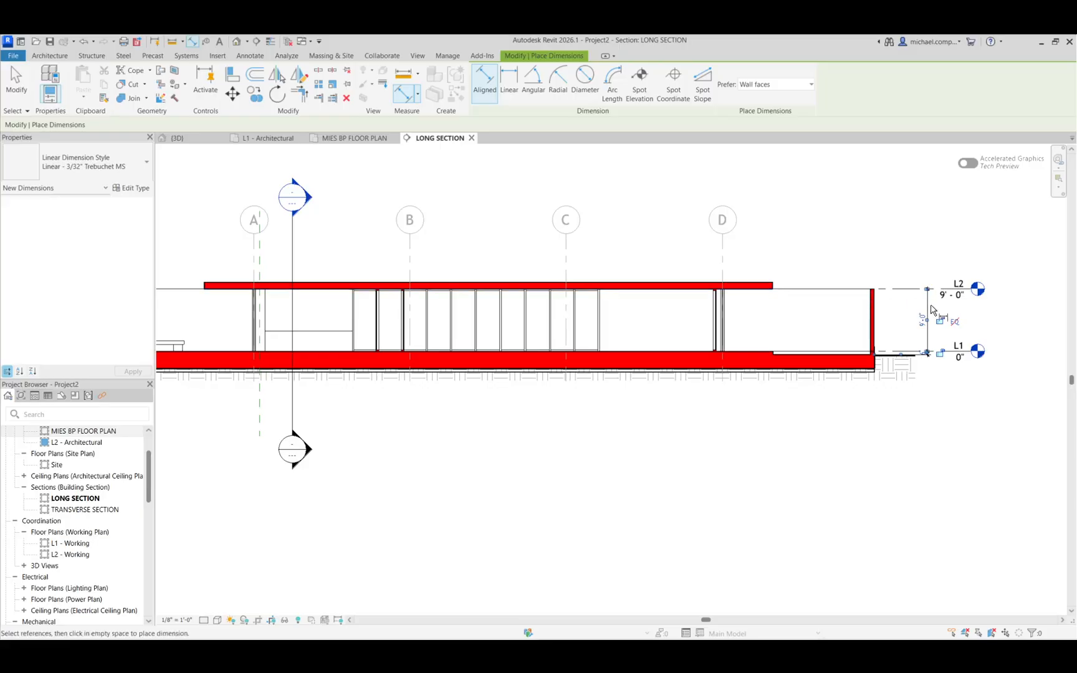
scroll(969, 299, down, 2)
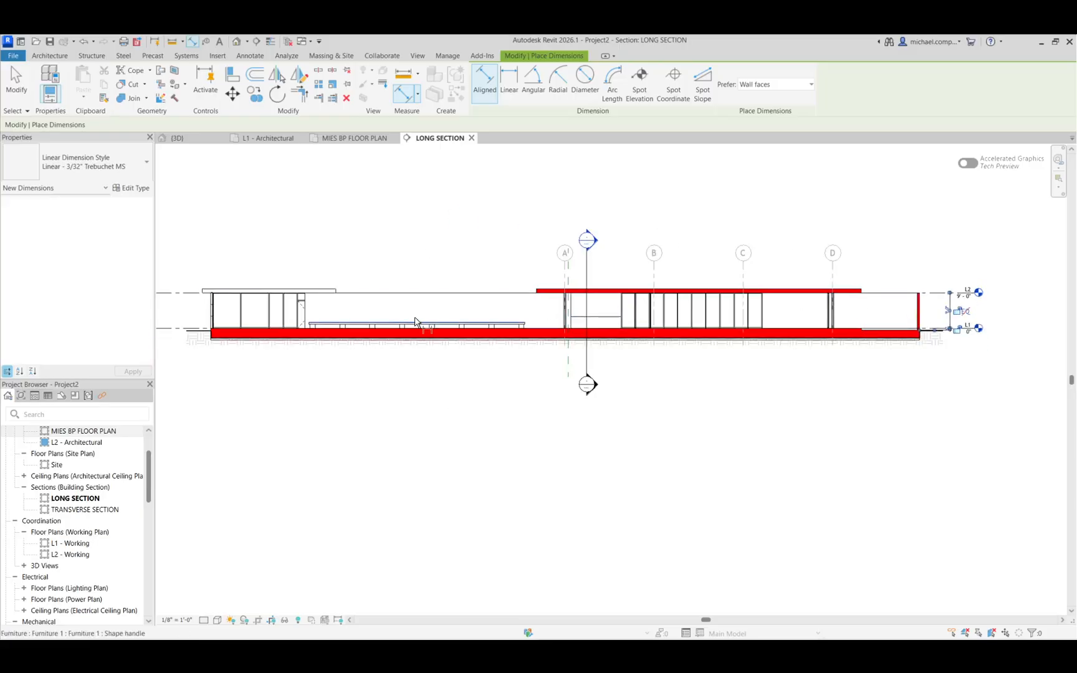
scroll(223, 329, up, 8)
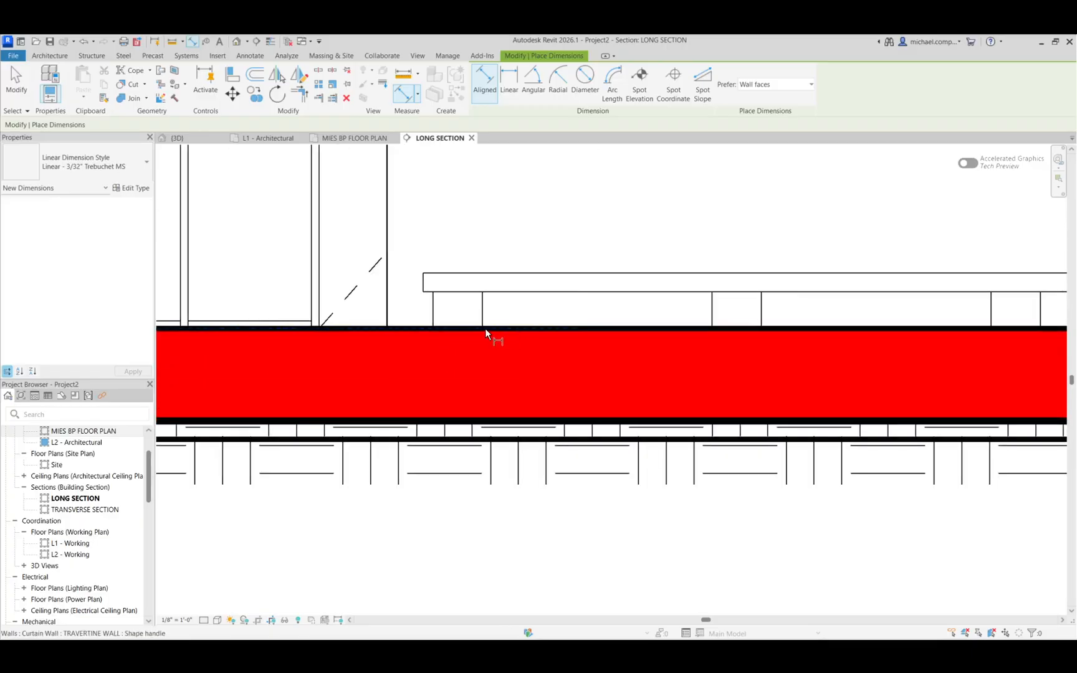
click(418, 328)
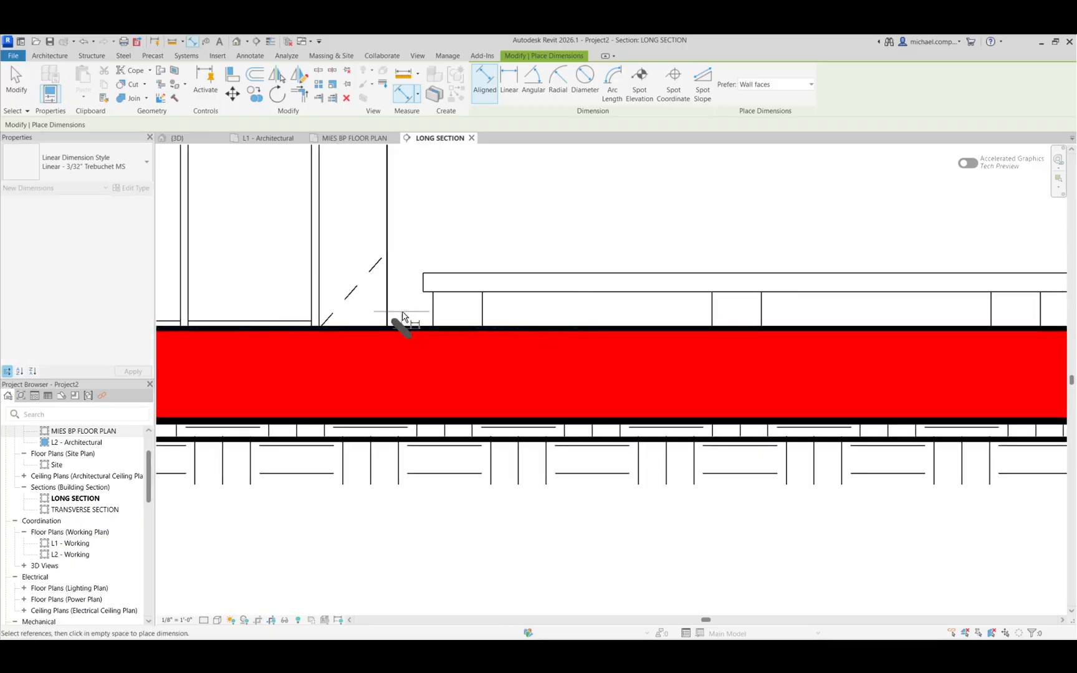
scroll(430, 290, down, 3)
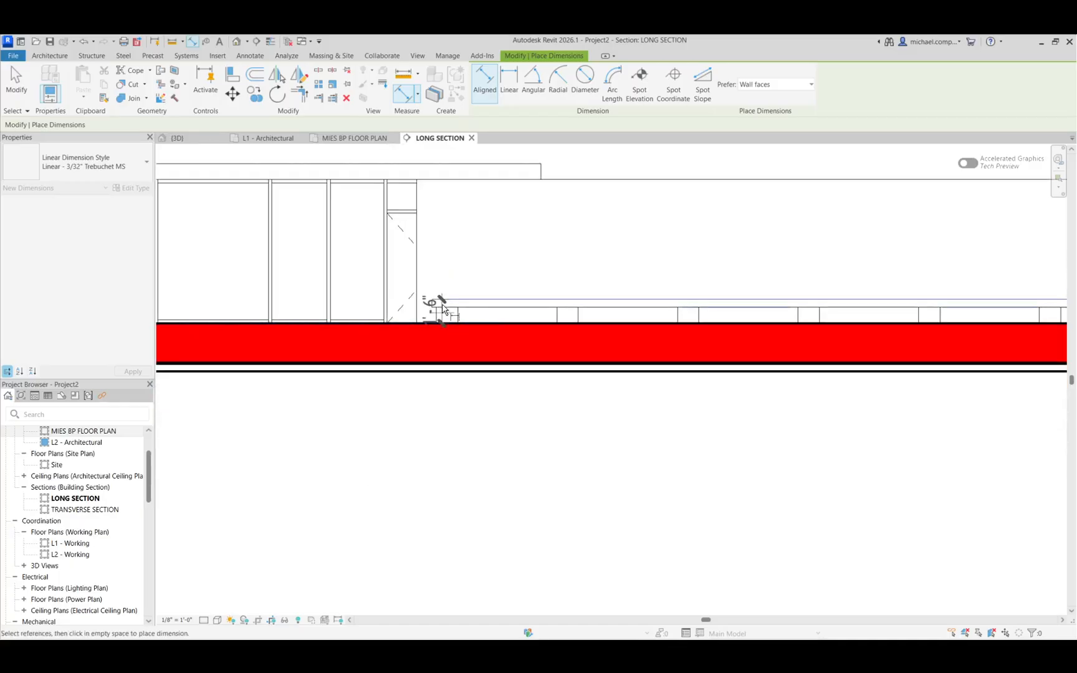
click(405, 215)
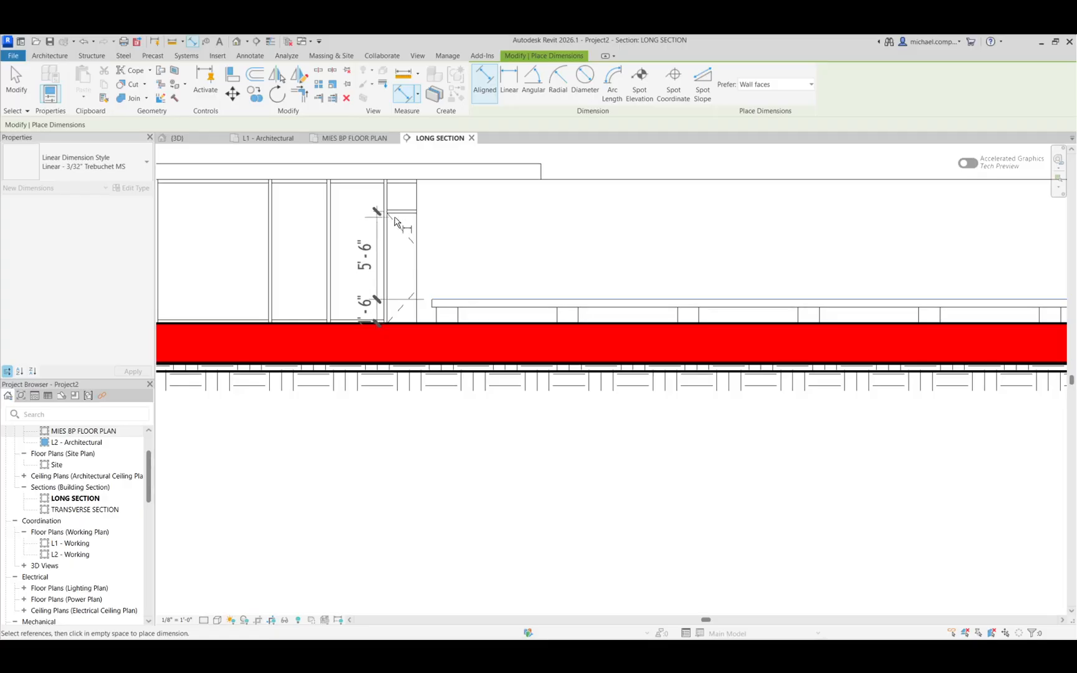
click(480, 219)
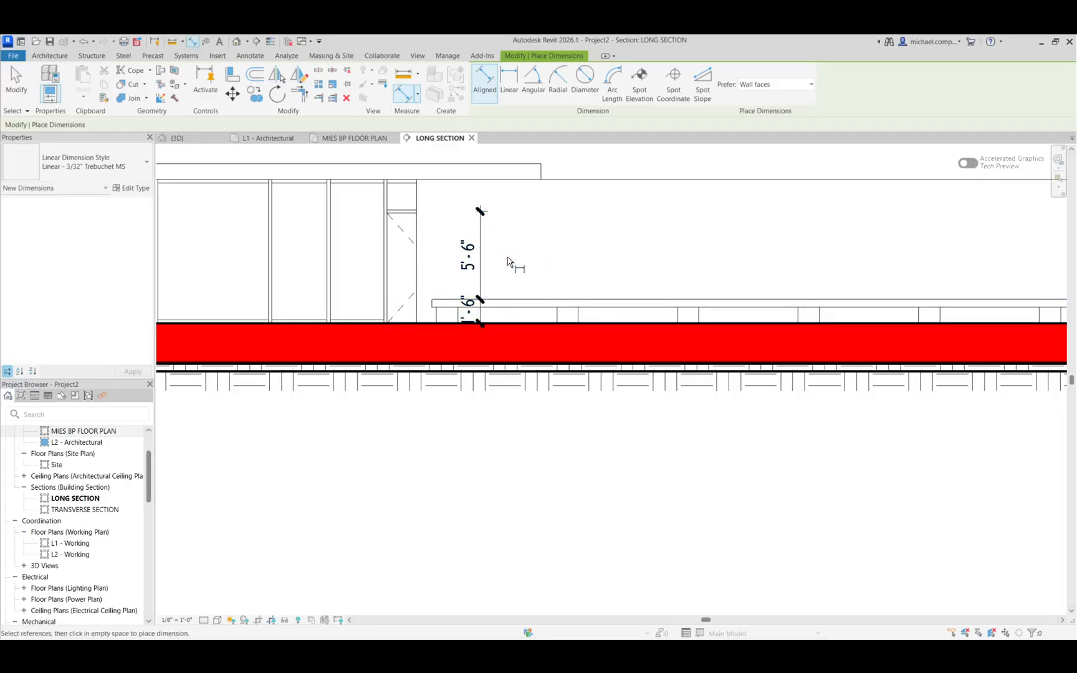
key(Escape)
key(Escape)
scroll(505, 265, up, 2)
scroll(505, 265, up, 2)
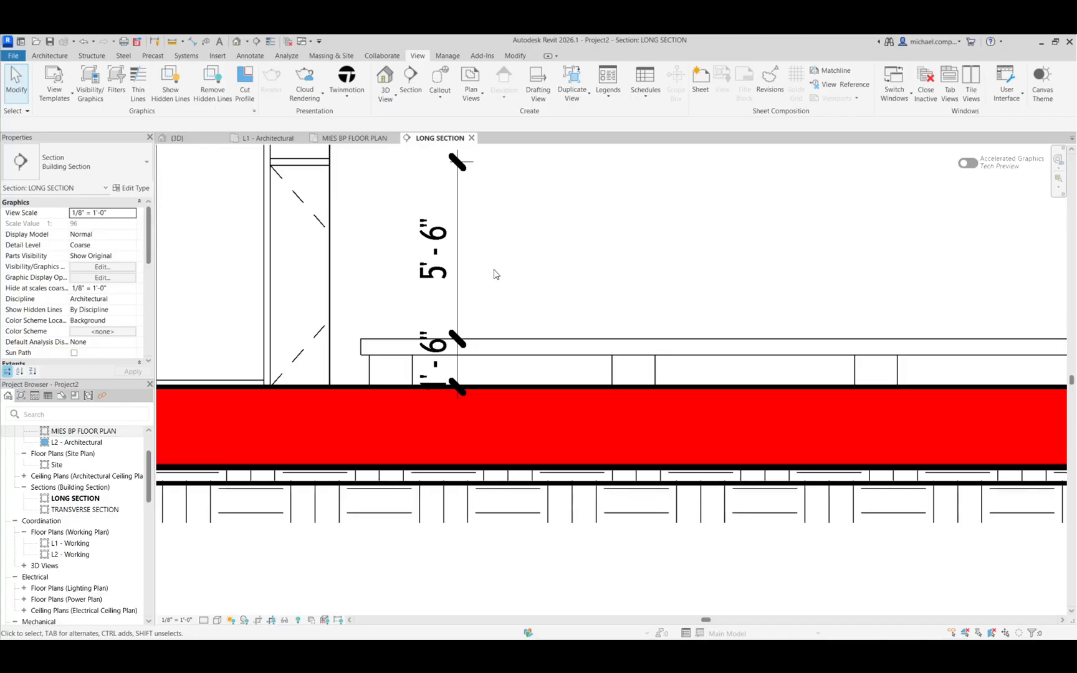
click(451, 288)
key(Delete)
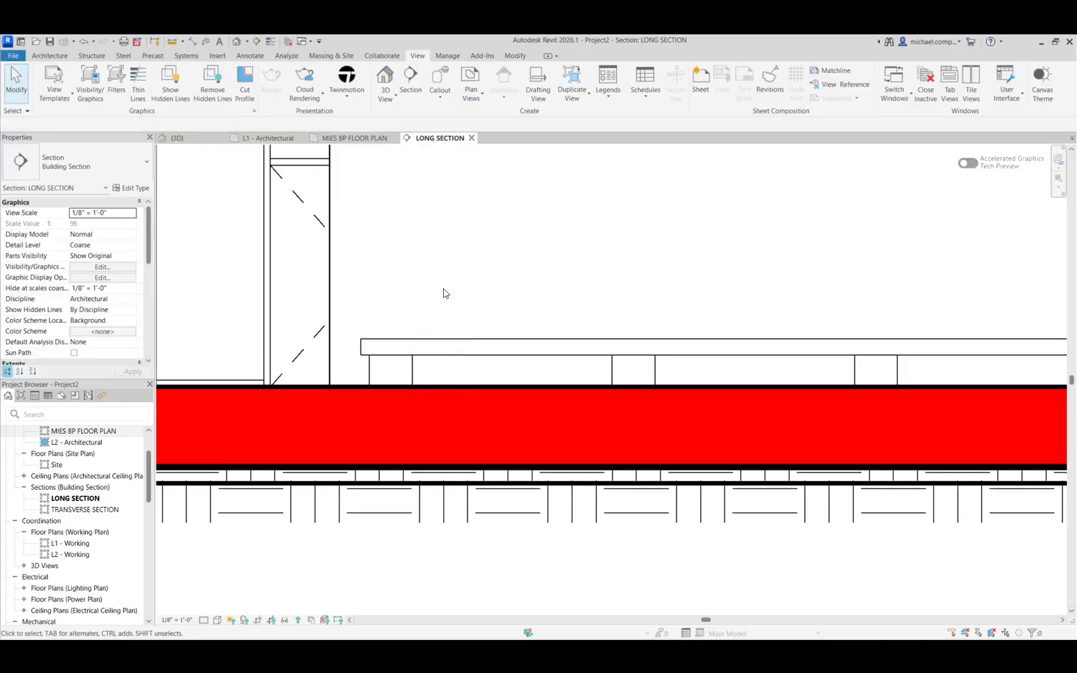
- Add an aligned dimension from the bench top down to the floor surface
click(193, 41)
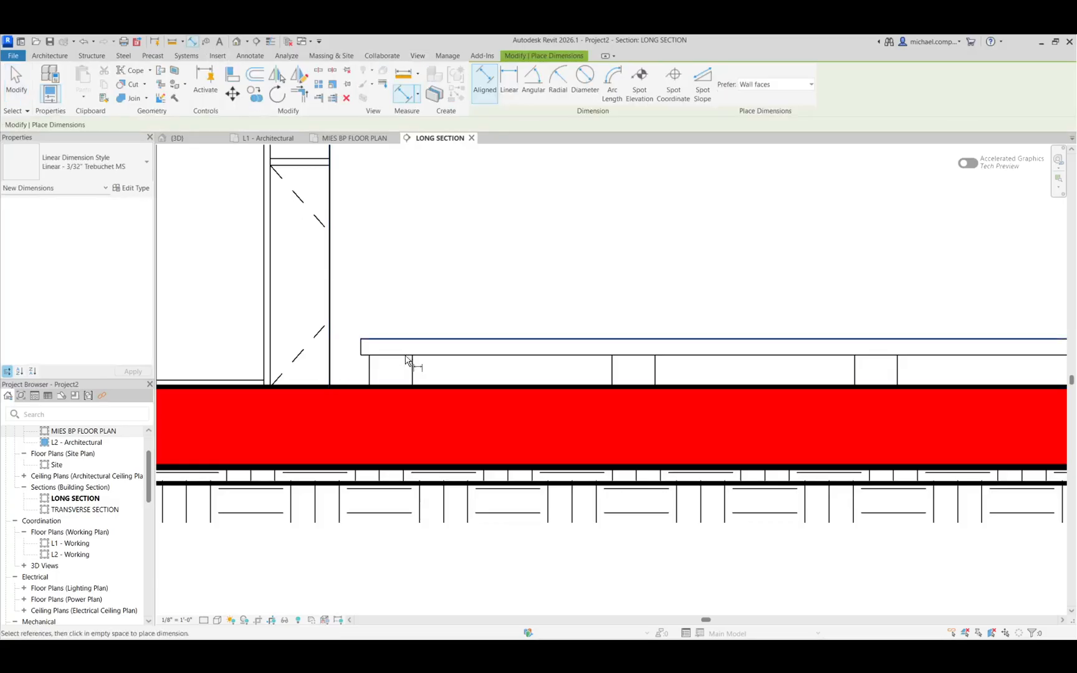
click(439, 339)
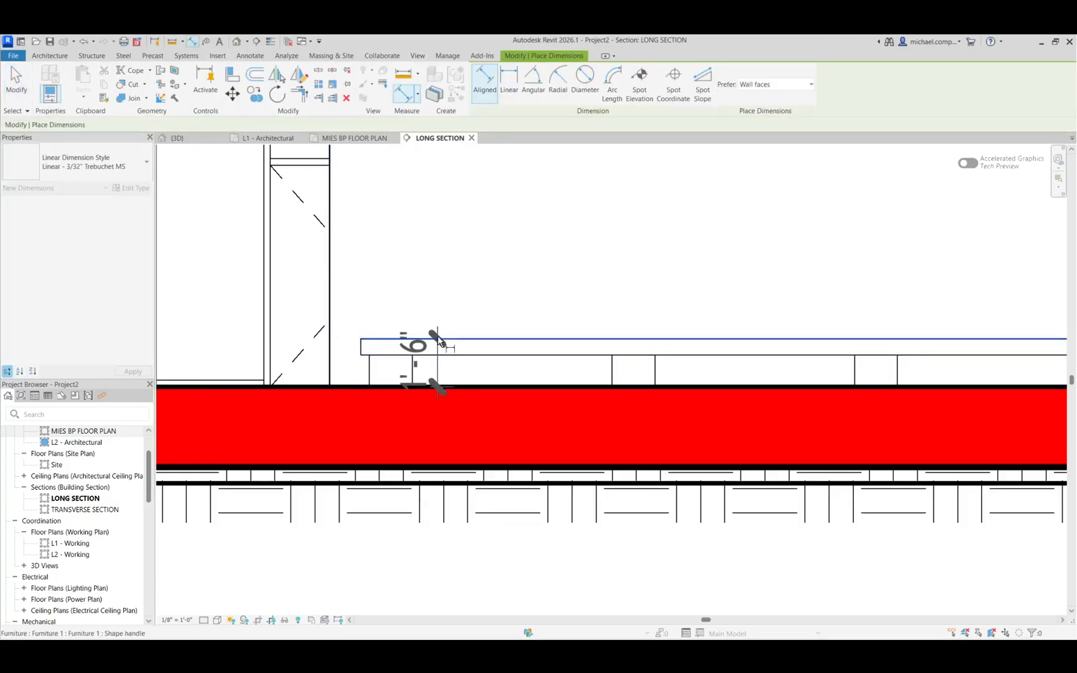
click(439, 386)
click(483, 309)
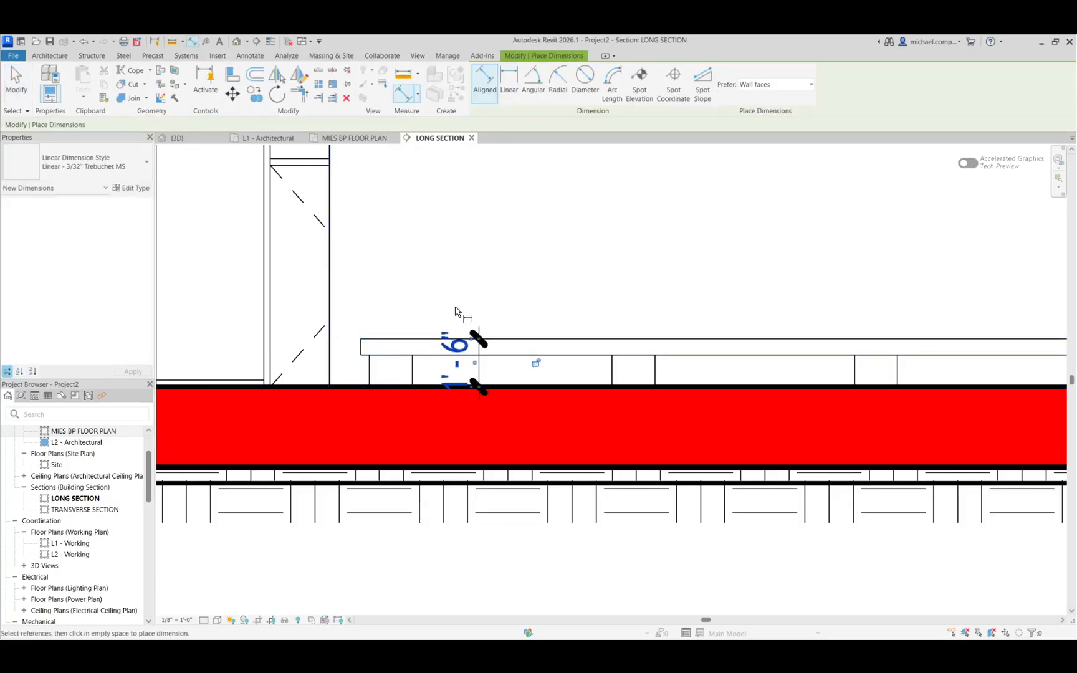
- Dimension the door height from the floor surface to the door head, placing the dimension beside the door
click(349, 386)
click(302, 162)
scroll(359, 208, down, 2)
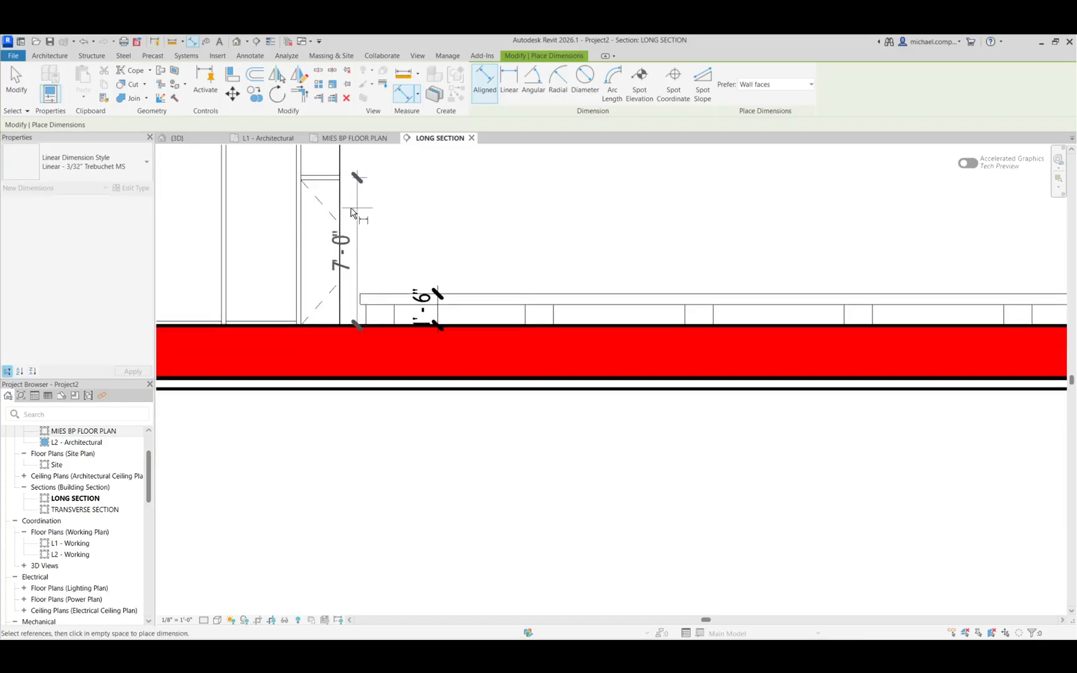
click(270, 218)
key(Escape)
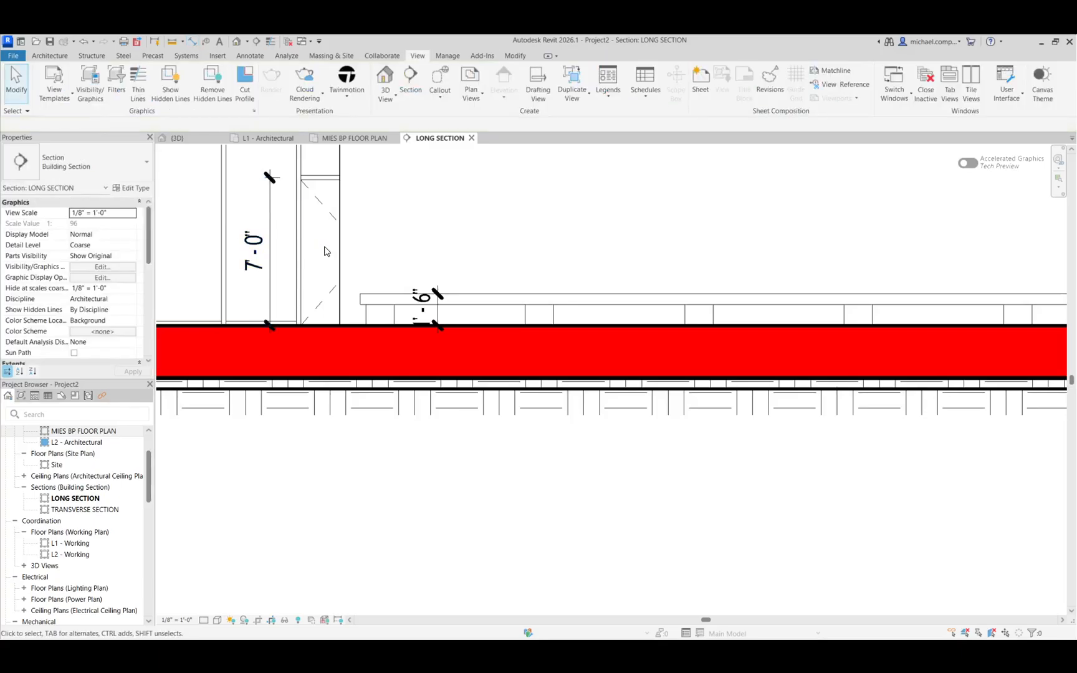
- Move the bench height dimension text above the bench so it is connected by a leader
click(441, 315)
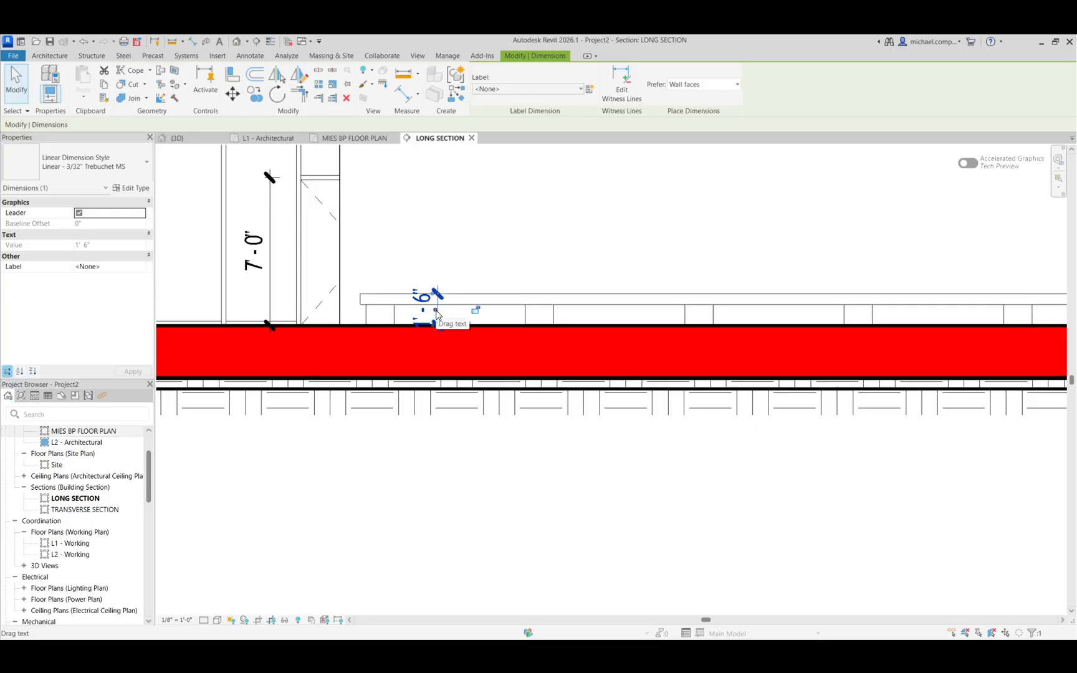
drag(436, 315, 415, 243)
key(Escape)
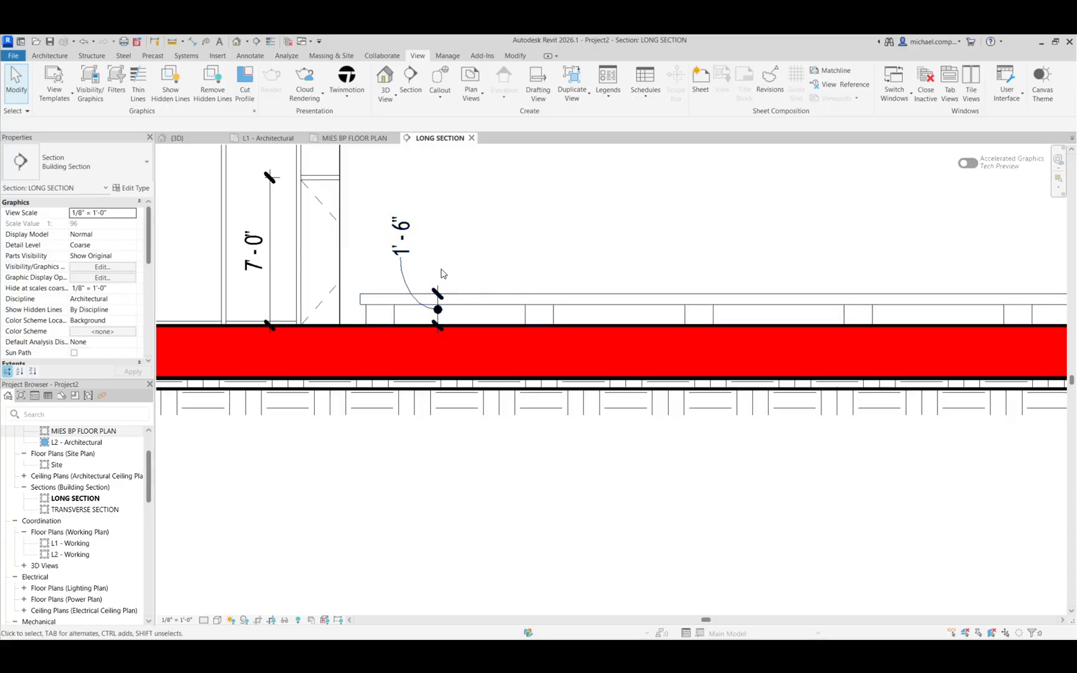
- In TRANSVERSE SECTION, assign the MIES BP scope box and hide the crop region boundary
scroll(441, 273, down, 4)
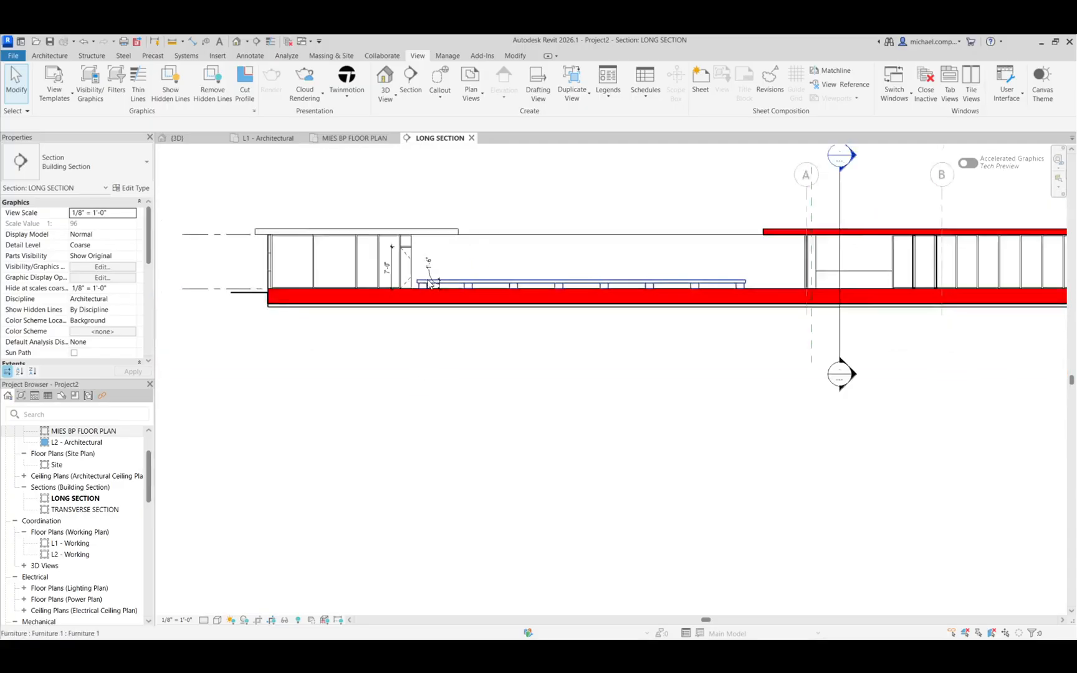
scroll(430, 283, down, 2)
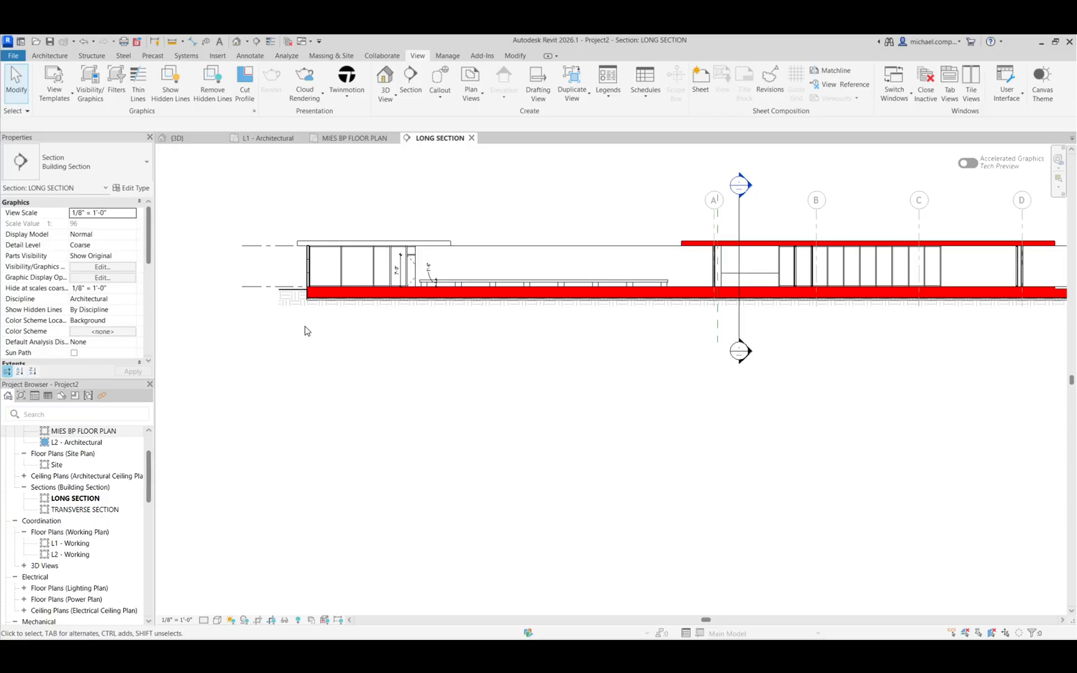
scroll(307, 331, up, 2)
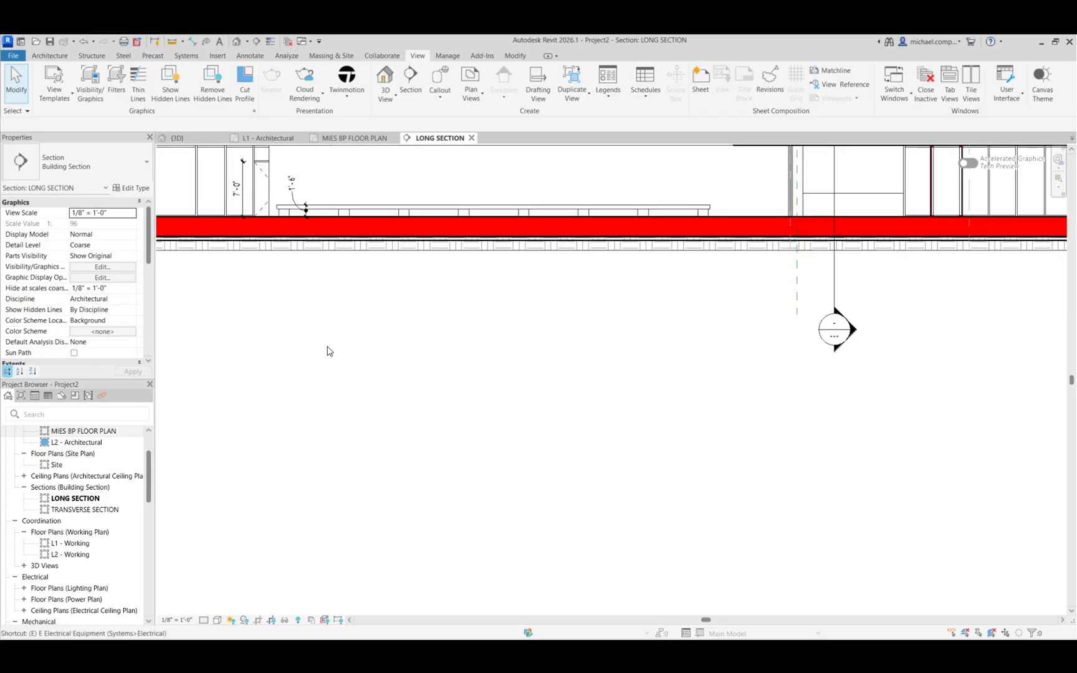
key(z)
key(f)
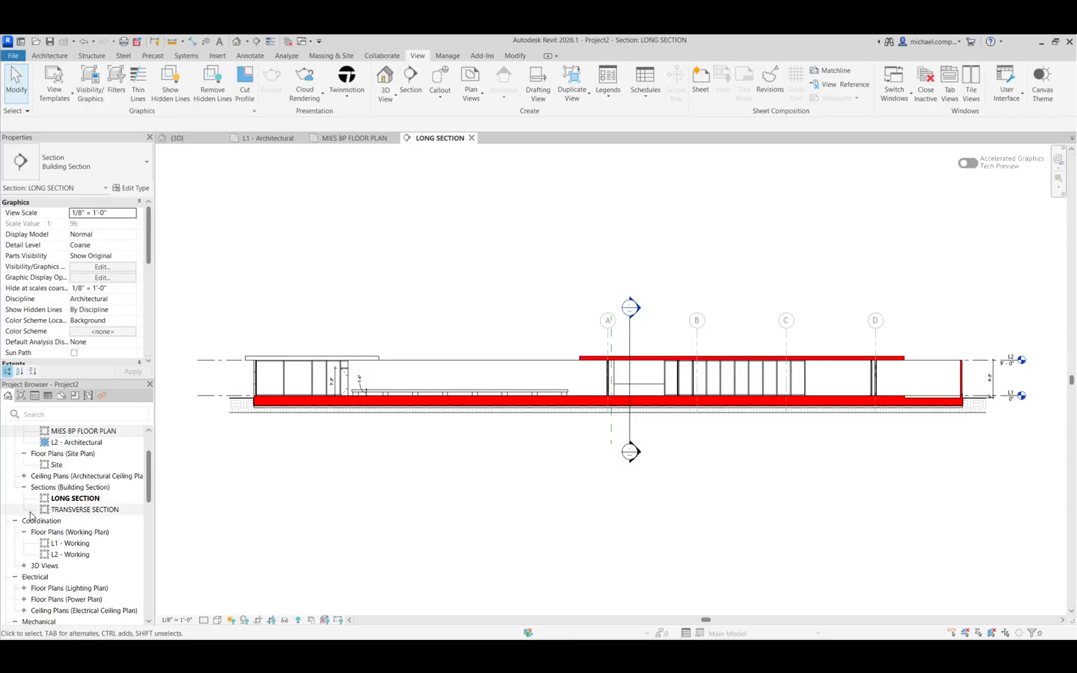
double_click(69, 510)
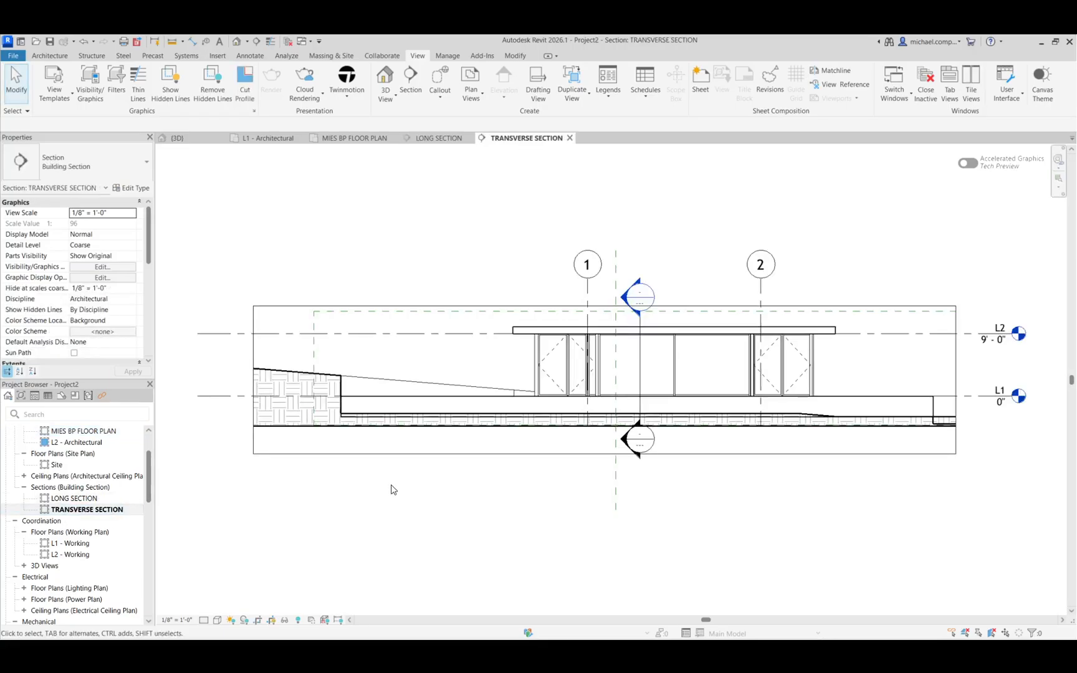
click(150, 302)
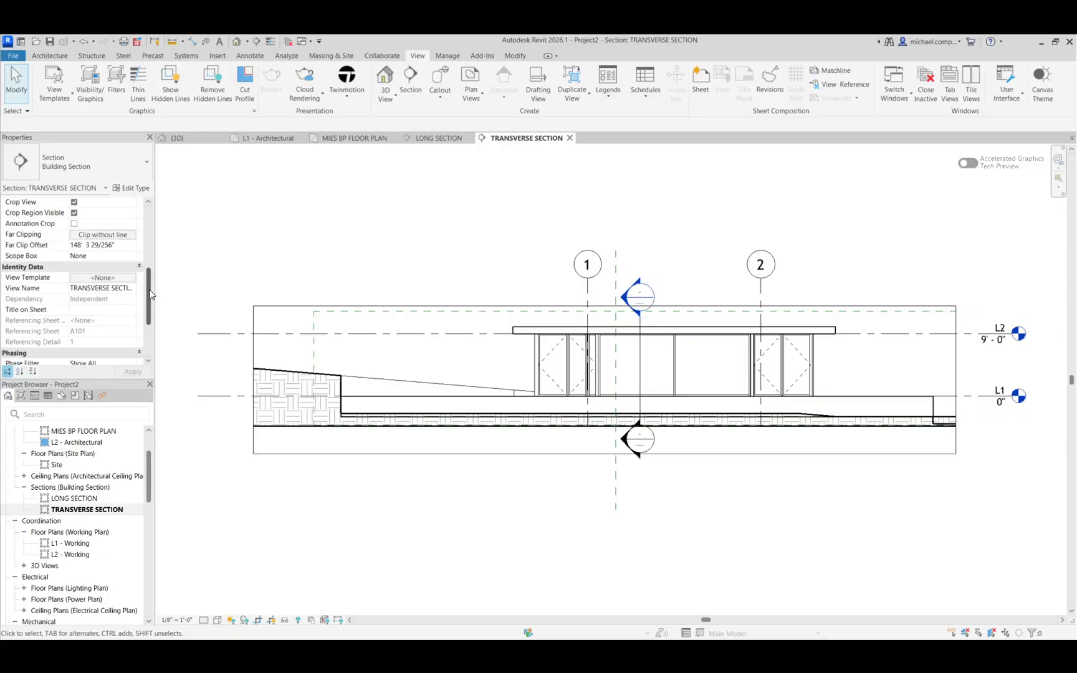
click(133, 256)
click(97, 286)
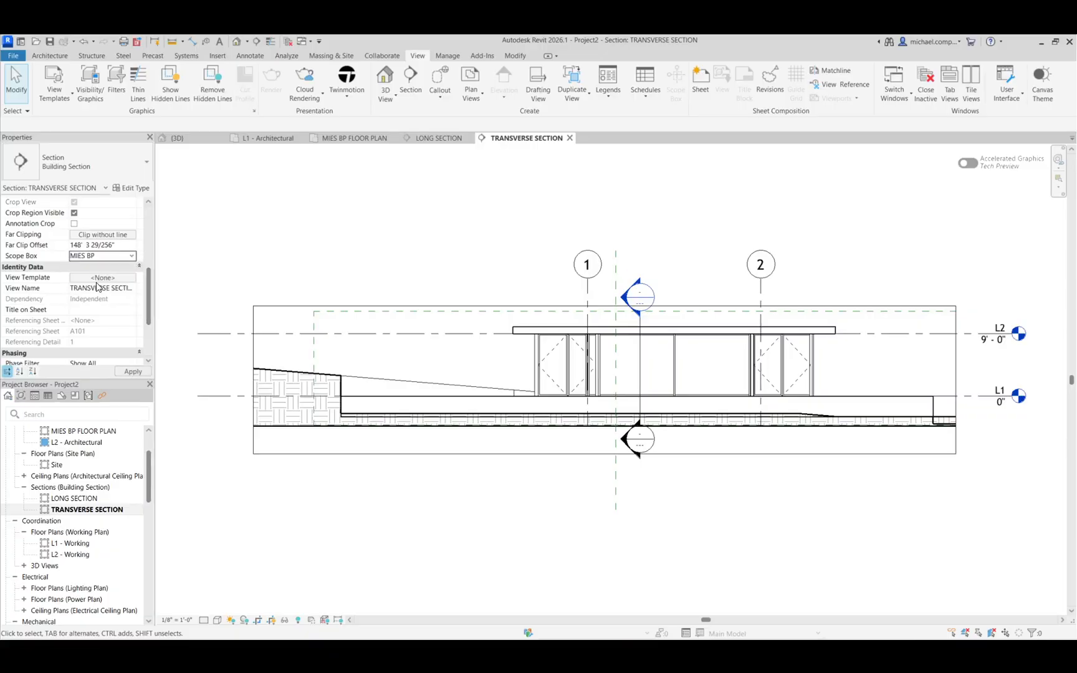
click(74, 213)
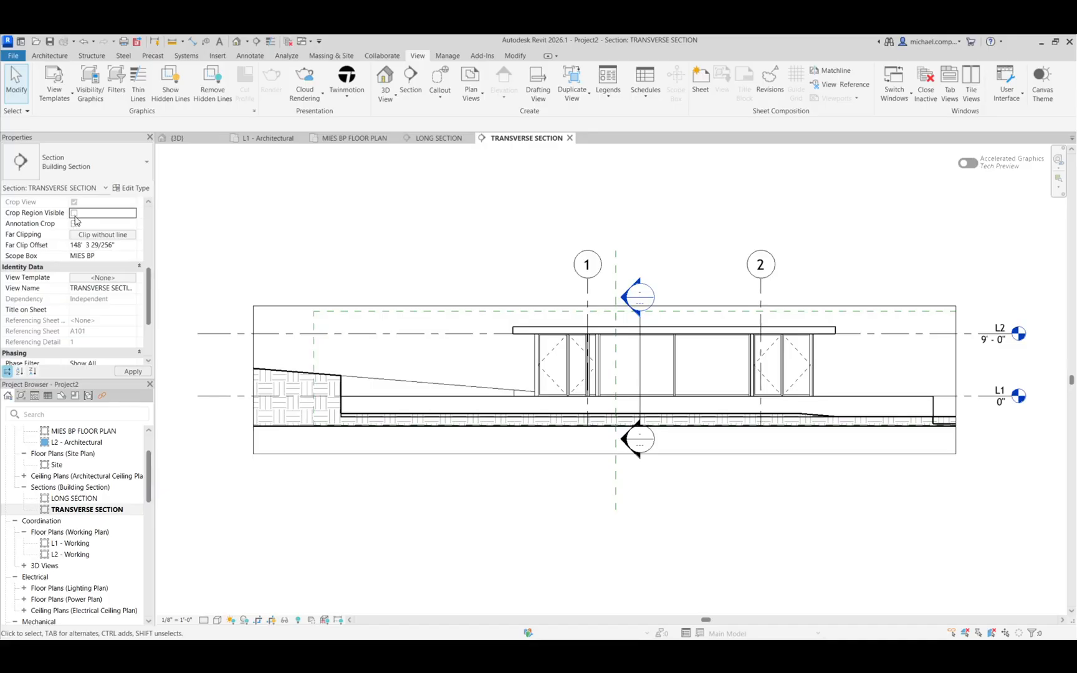
click(131, 372)
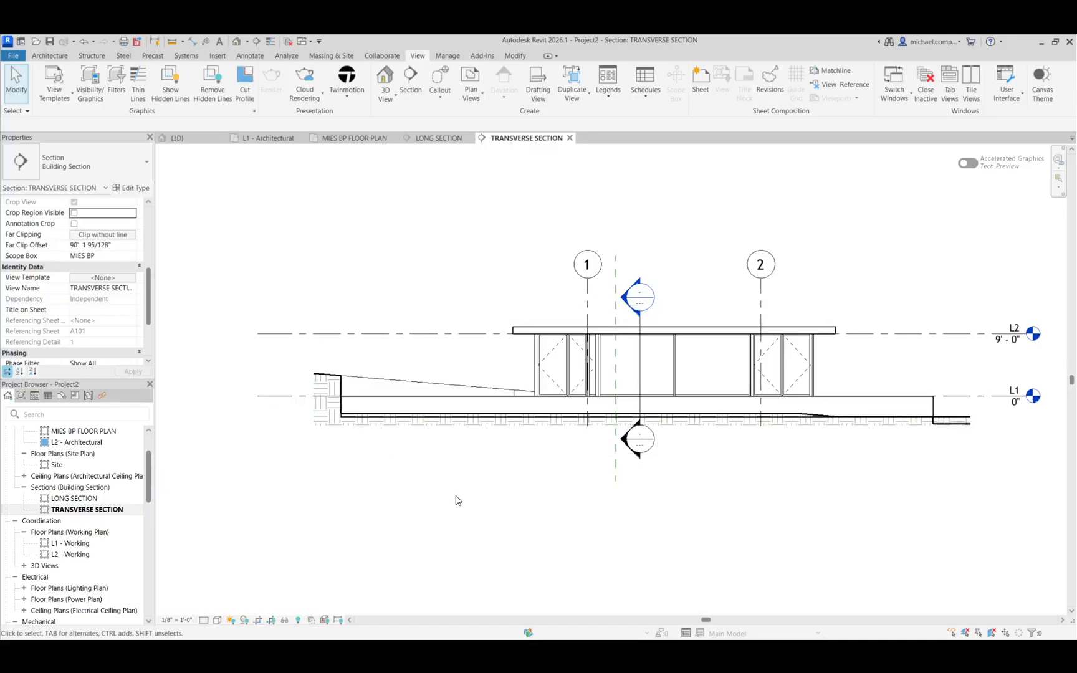
- Override the cut pattern foreground of all model categories except Toposolid with a red solid fill in TRANSVERSE SECTION
key(v)
key(v)
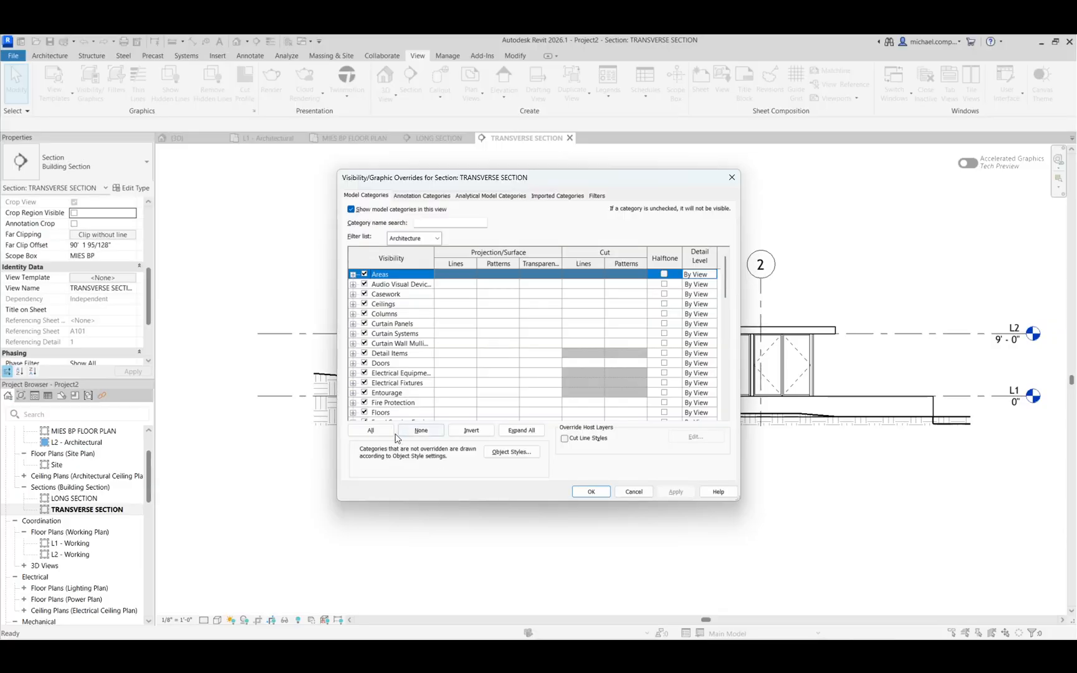
click(370, 430)
scroll(413, 370, down, 8)
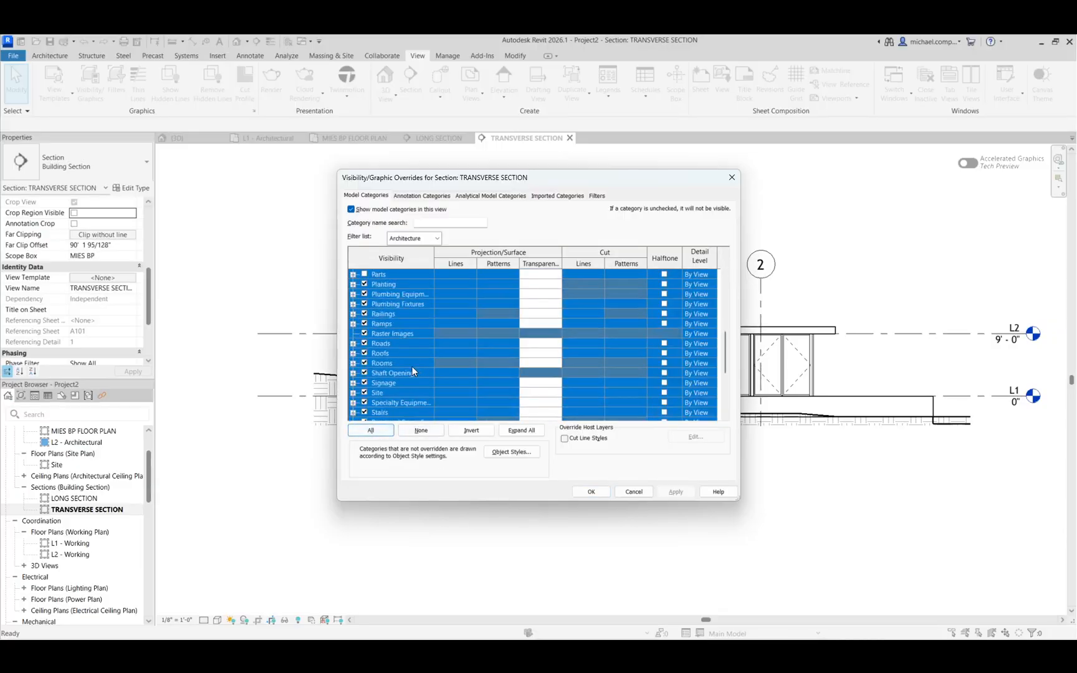
scroll(412, 376, down, 2)
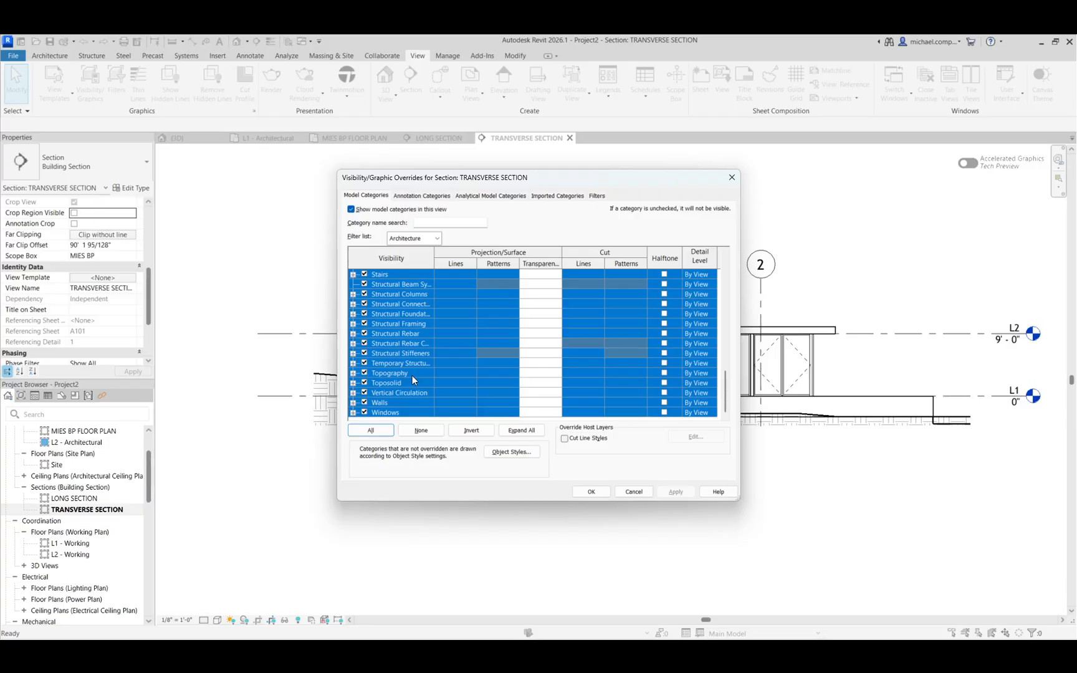
ctrl+click(402, 381)
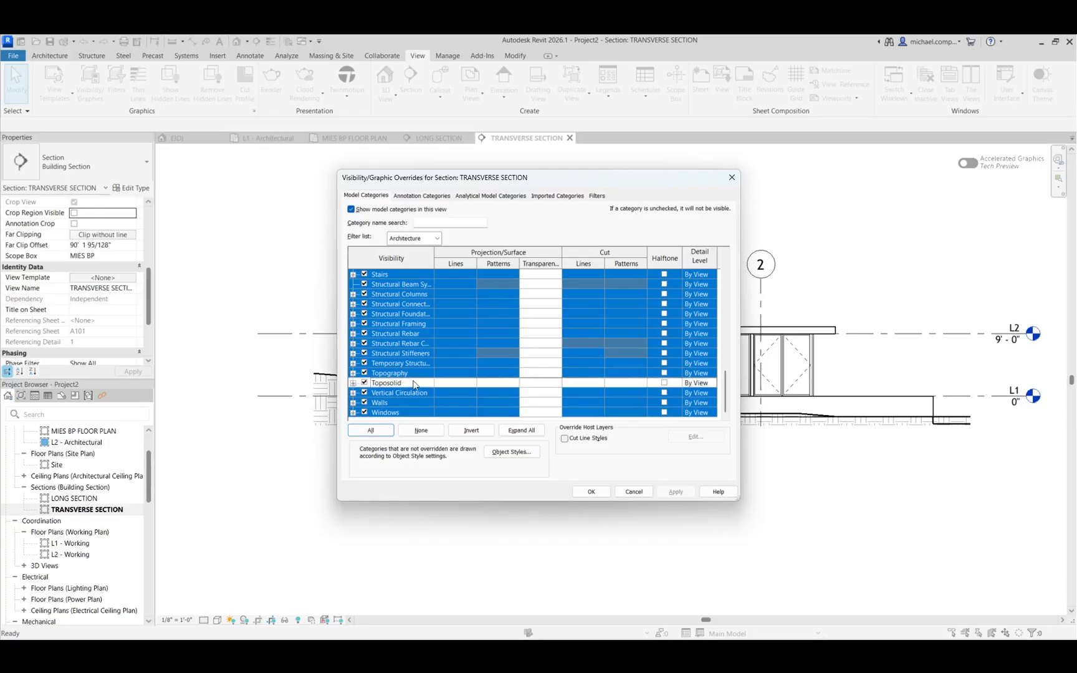
click(633, 374)
click(629, 373)
click(537, 304)
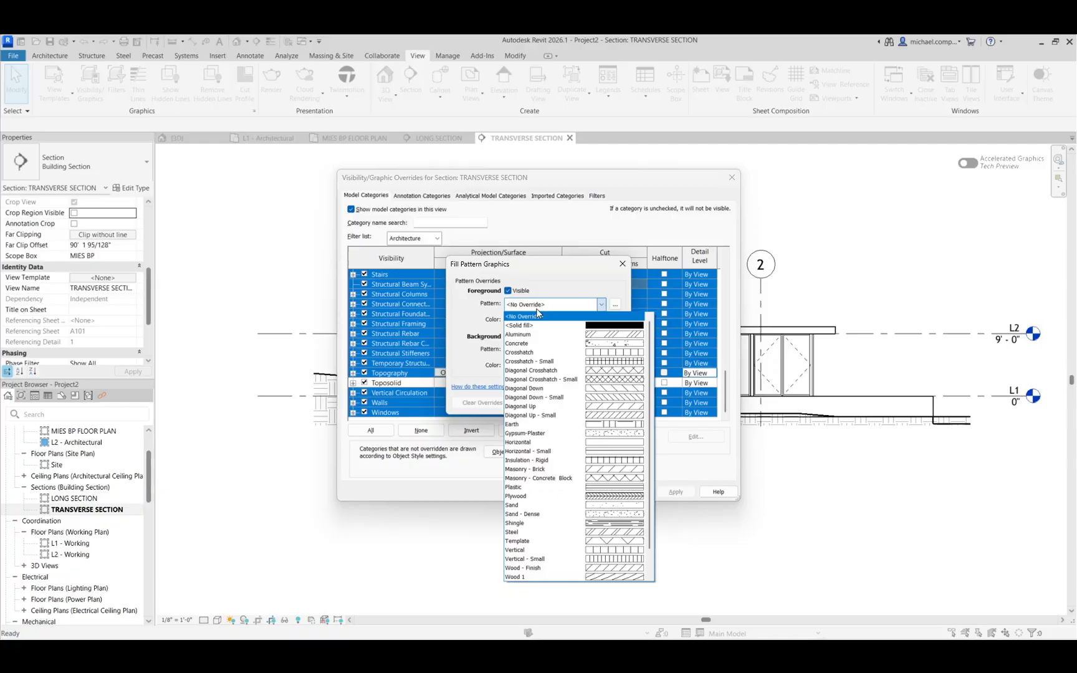
click(521, 325)
click(524, 319)
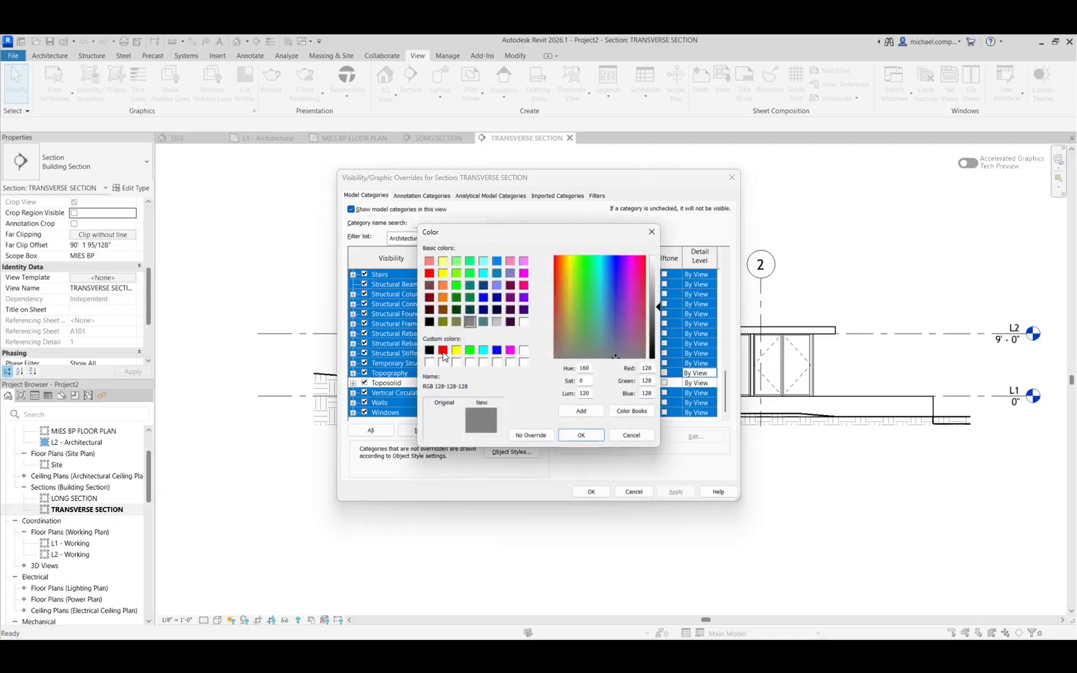
click(443, 350)
click(580, 435)
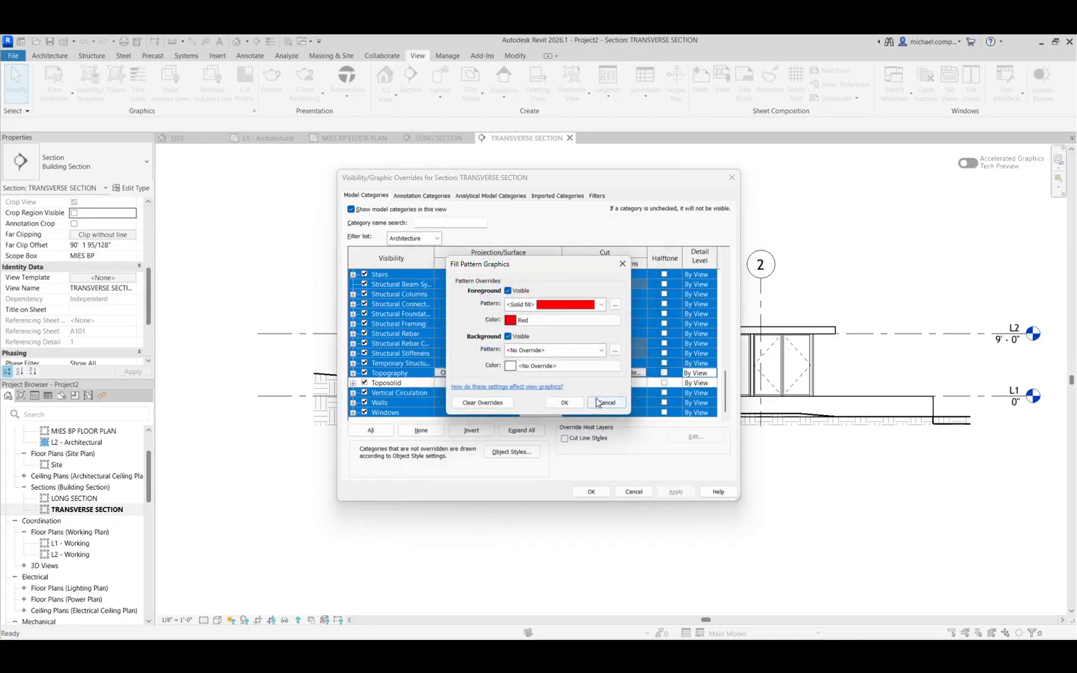
click(564, 403)
click(675, 492)
click(591, 492)
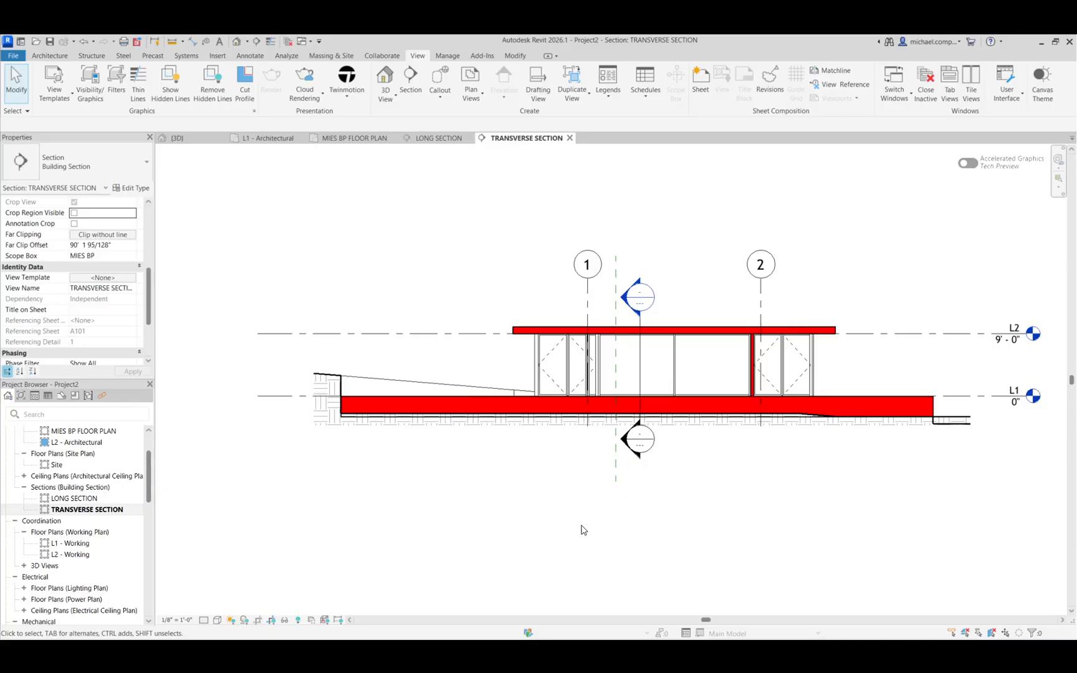
- Set the grid category to halftone in TRANSVERSE SECTION, and compare the view's graphics with LONG SECTION
right_click(587, 299)
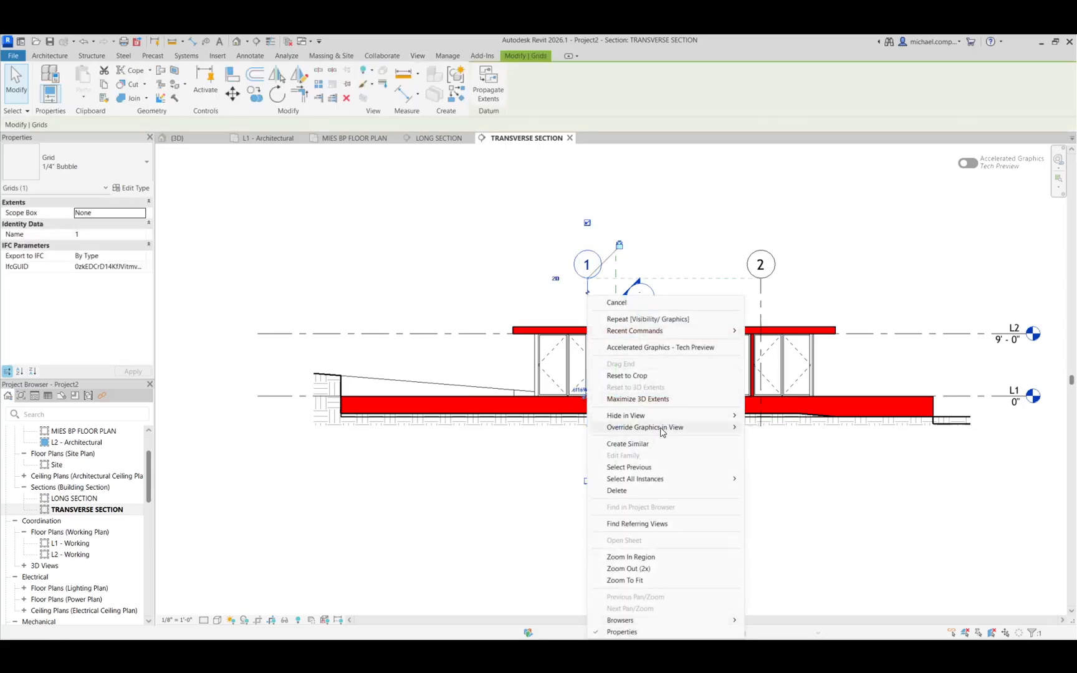
mouse_move(661, 416)
click(784, 439)
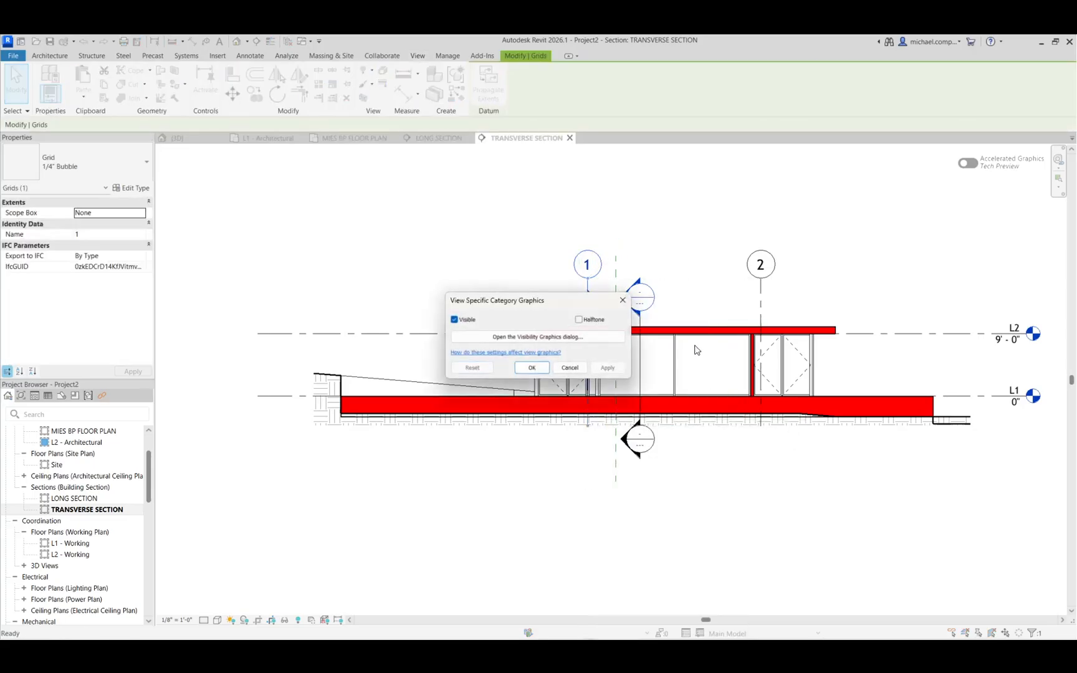
click(580, 319)
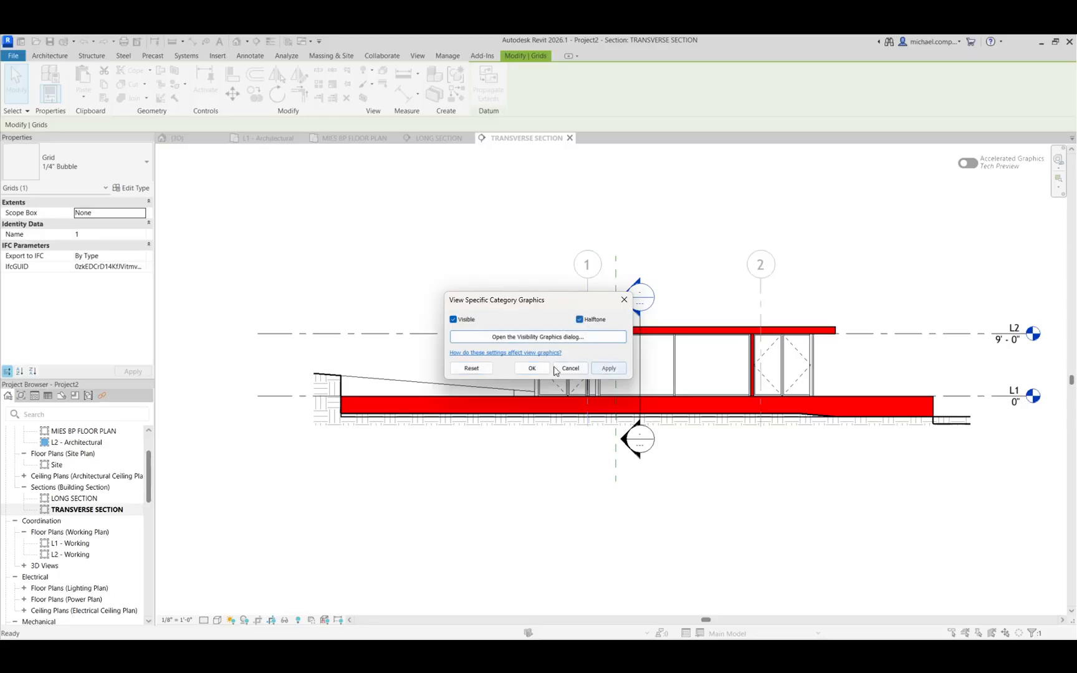
click(532, 368)
click(482, 518)
key(z)
key(f)
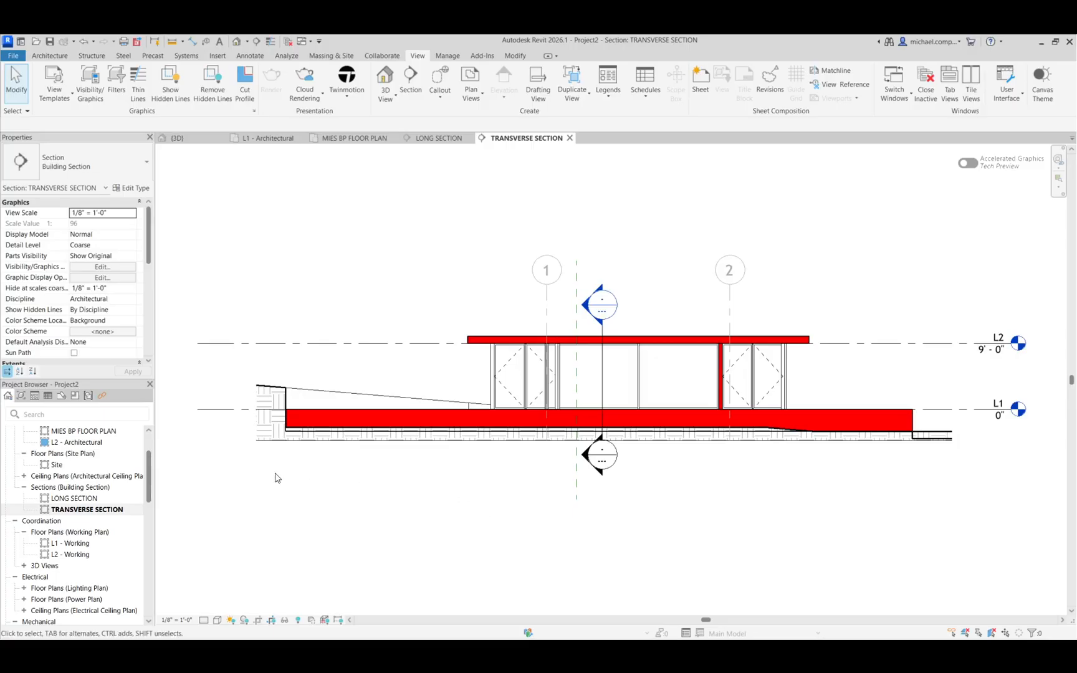
click(440, 138)
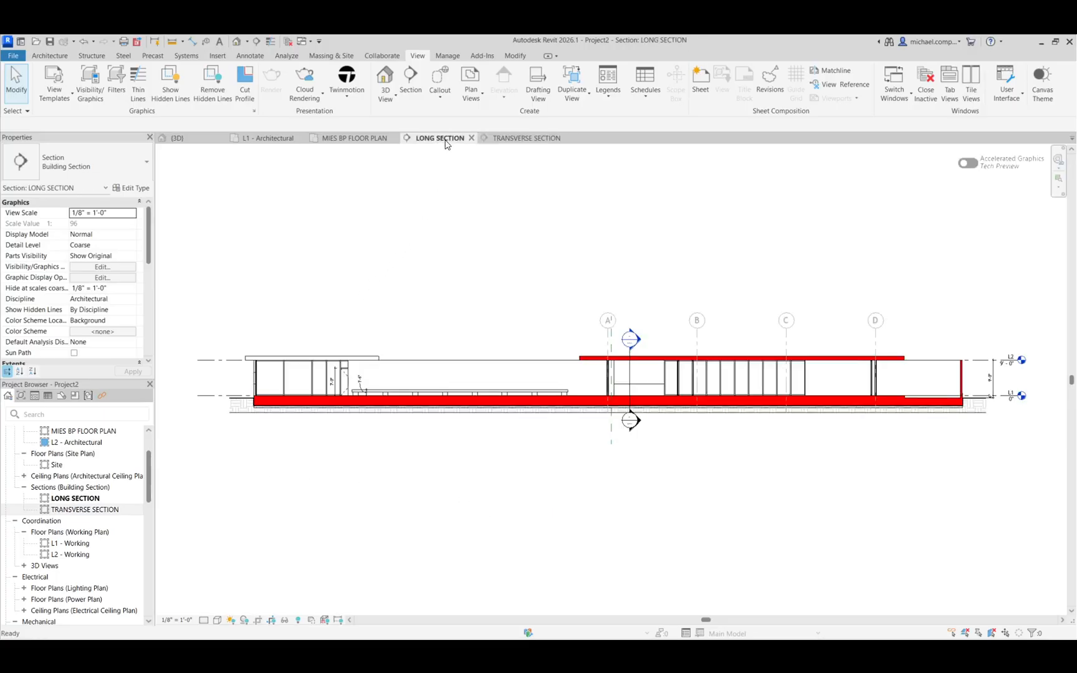
click(523, 139)
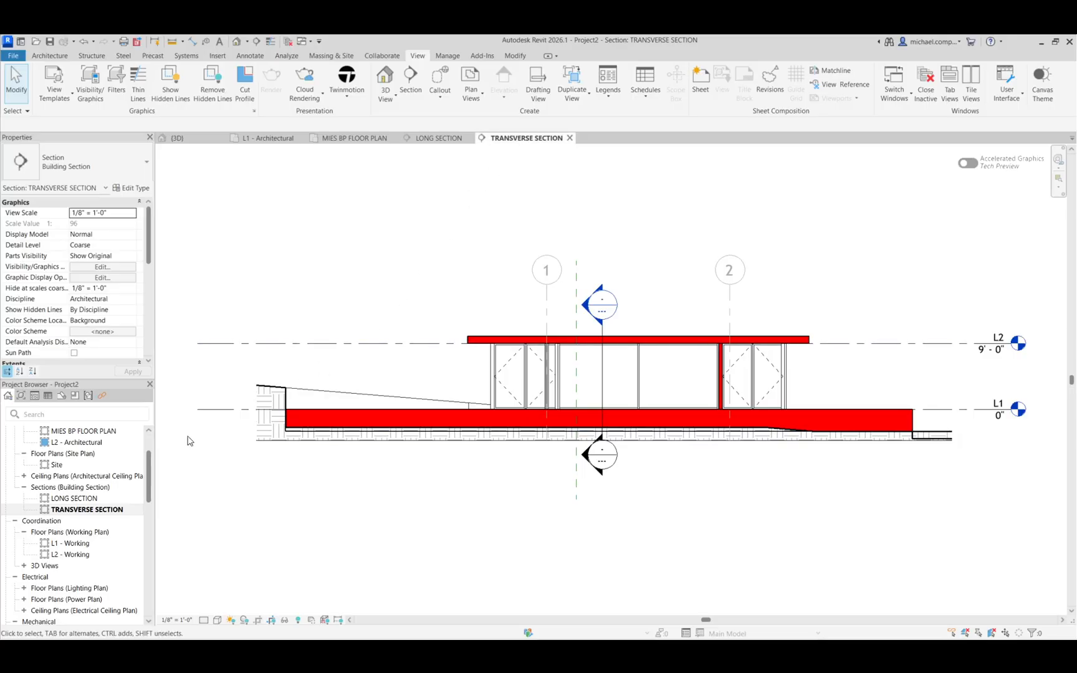
- In MIES BP FLOOR PLAN, place a building elevation marker in the open area above the freestanding travertine wall
double_click(82, 431)
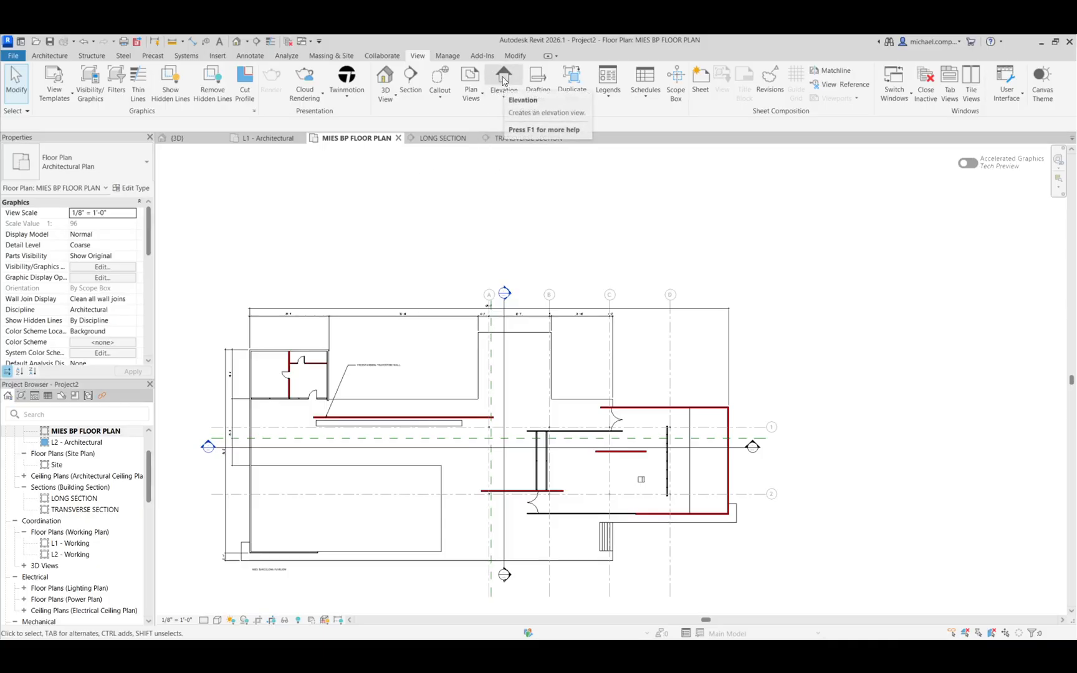
click(501, 98)
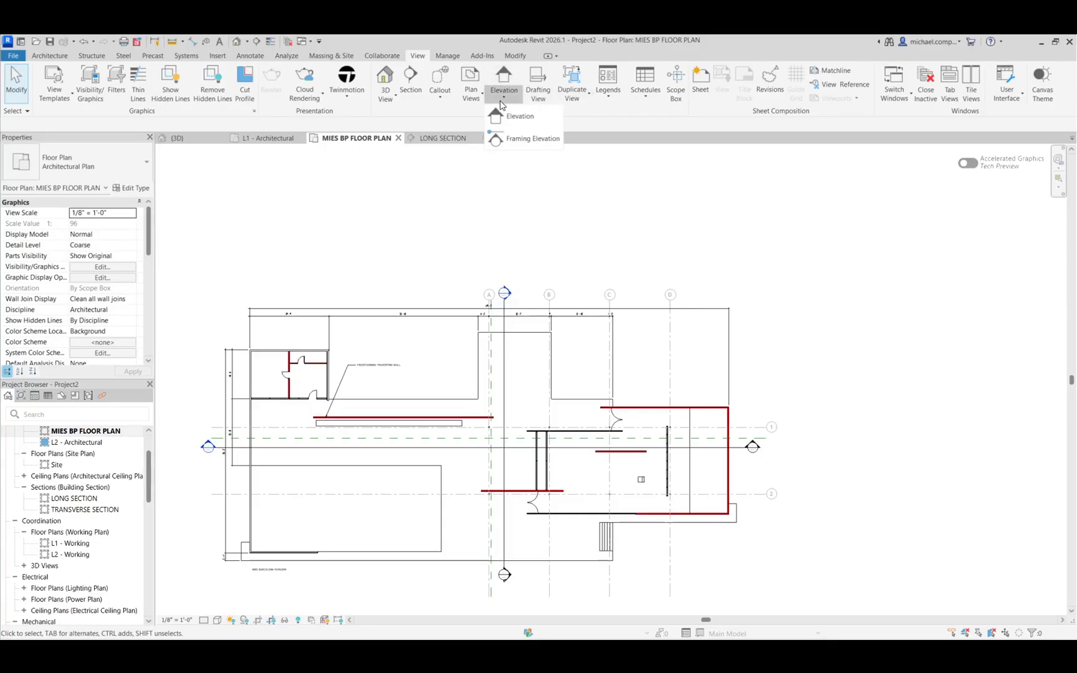
click(512, 122)
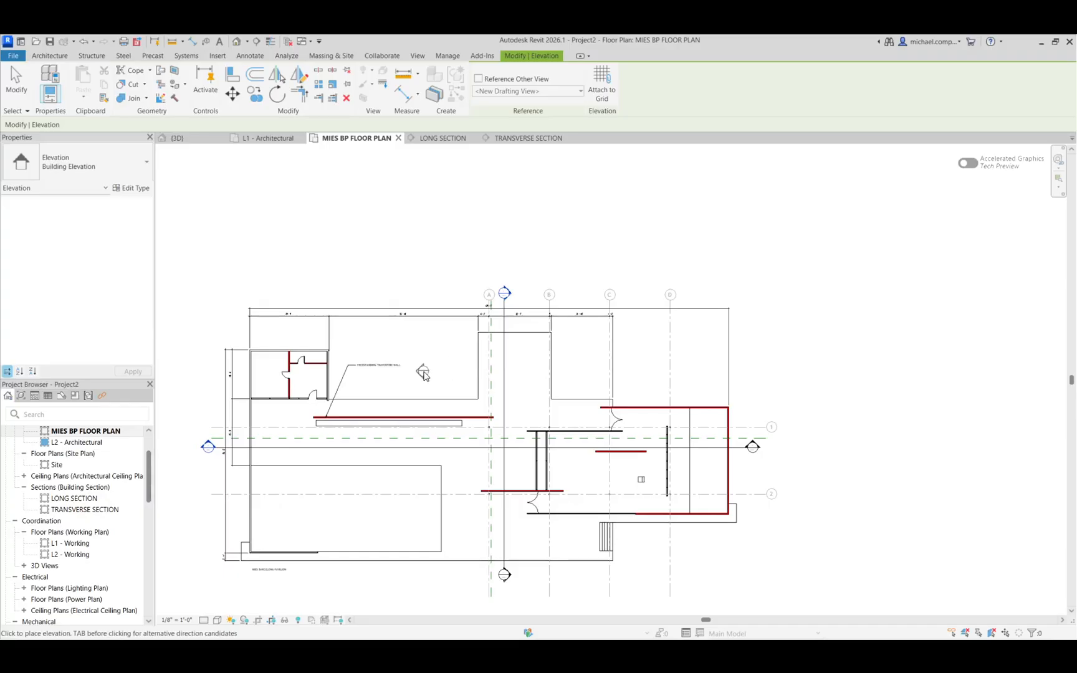
scroll(454, 381, up, 4)
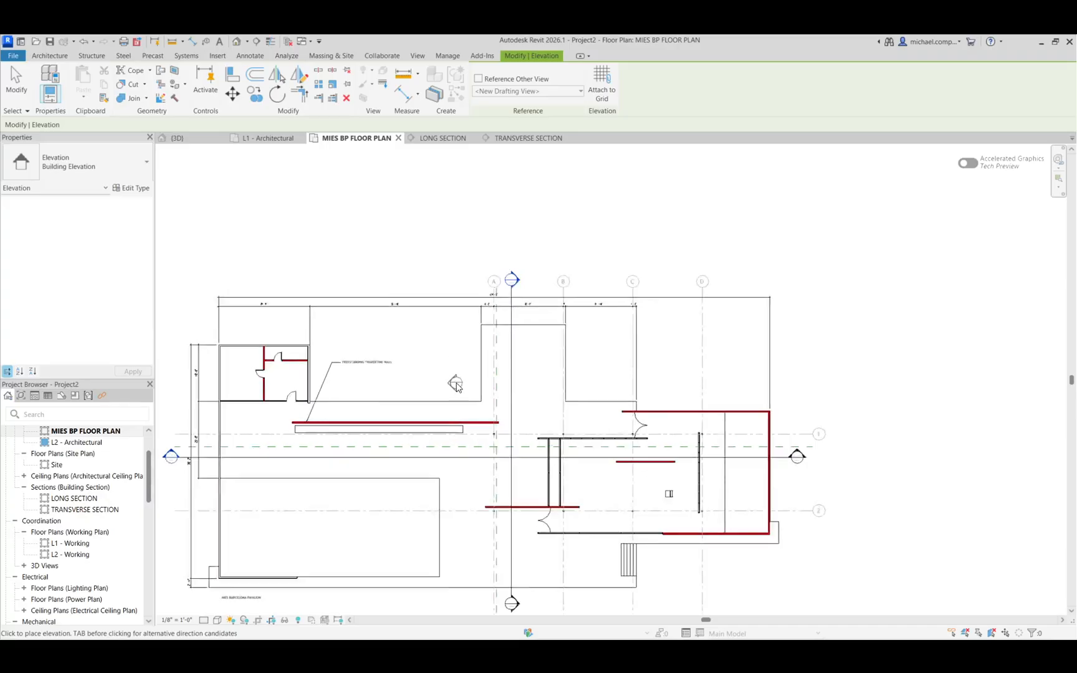
scroll(478, 377, down, 2)
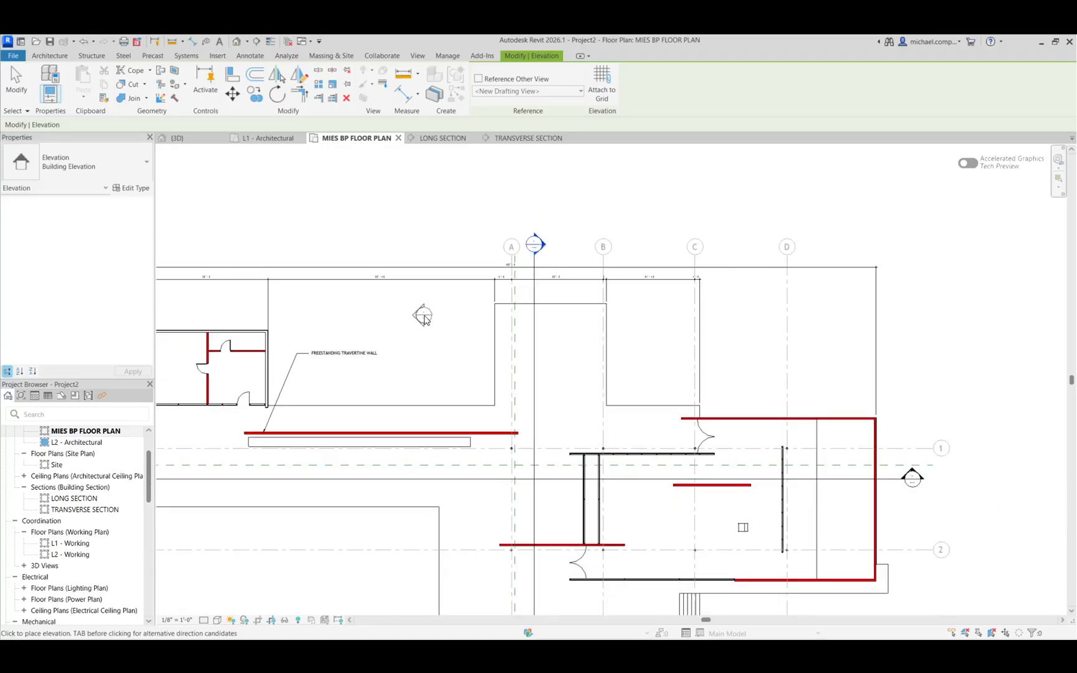
click(424, 315)
key(Escape)
key(Escape)
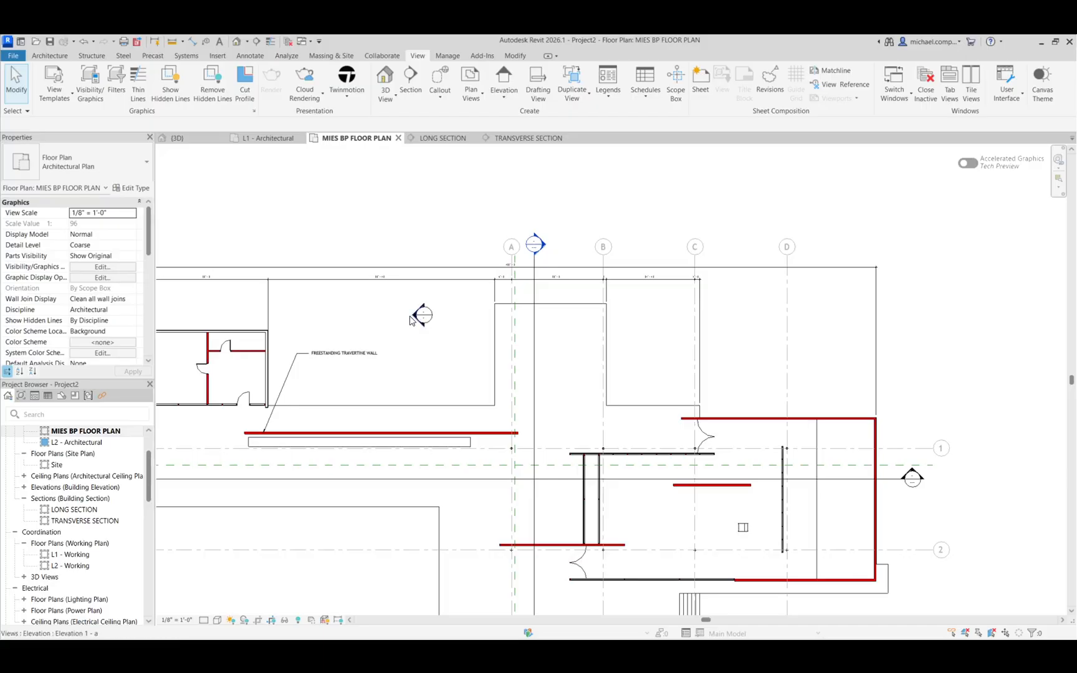
- Rotate the new elevation marker so its arrow points down the plan toward the freestanding travertine wall
scroll(414, 315, up, 3)
click(435, 316)
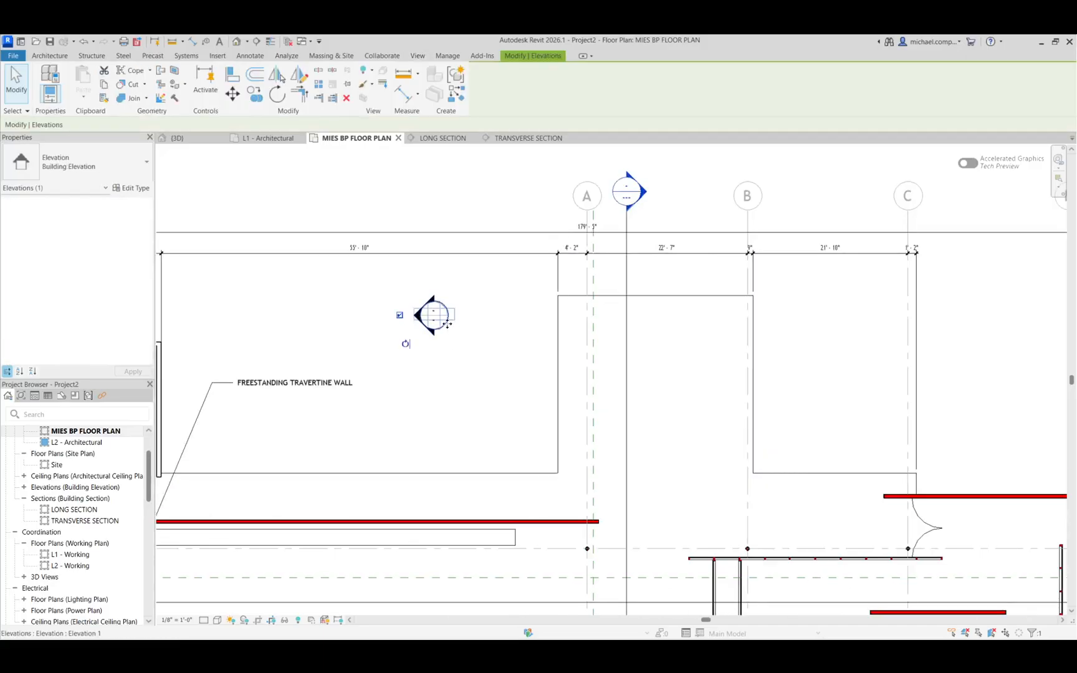
scroll(446, 321, up, 5)
key(Escape)
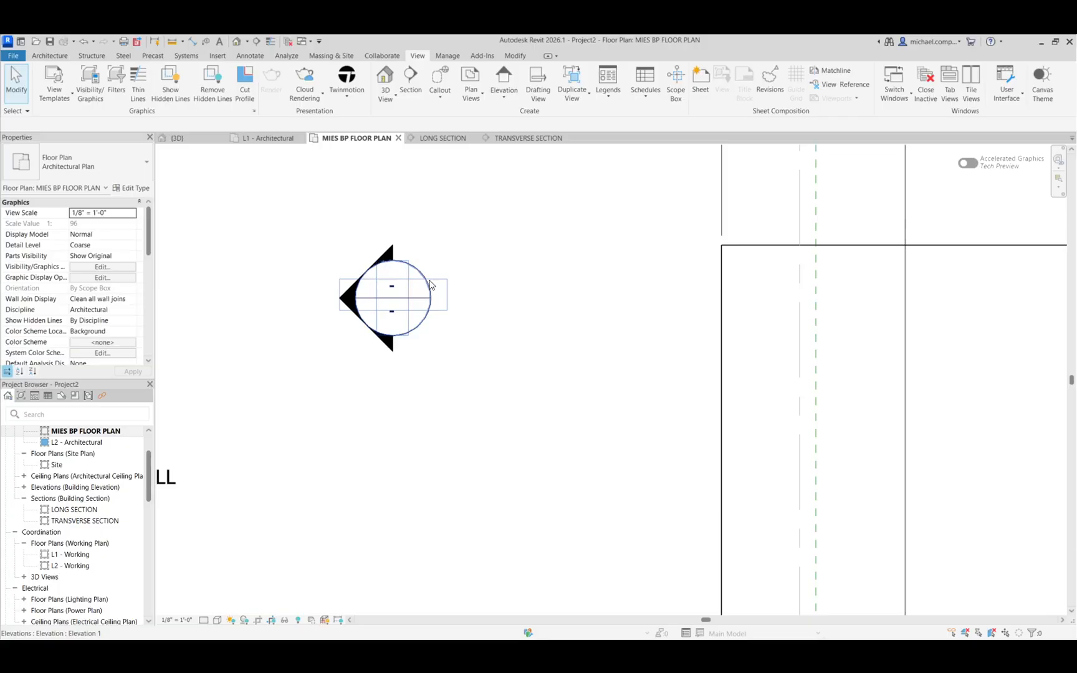
click(430, 285)
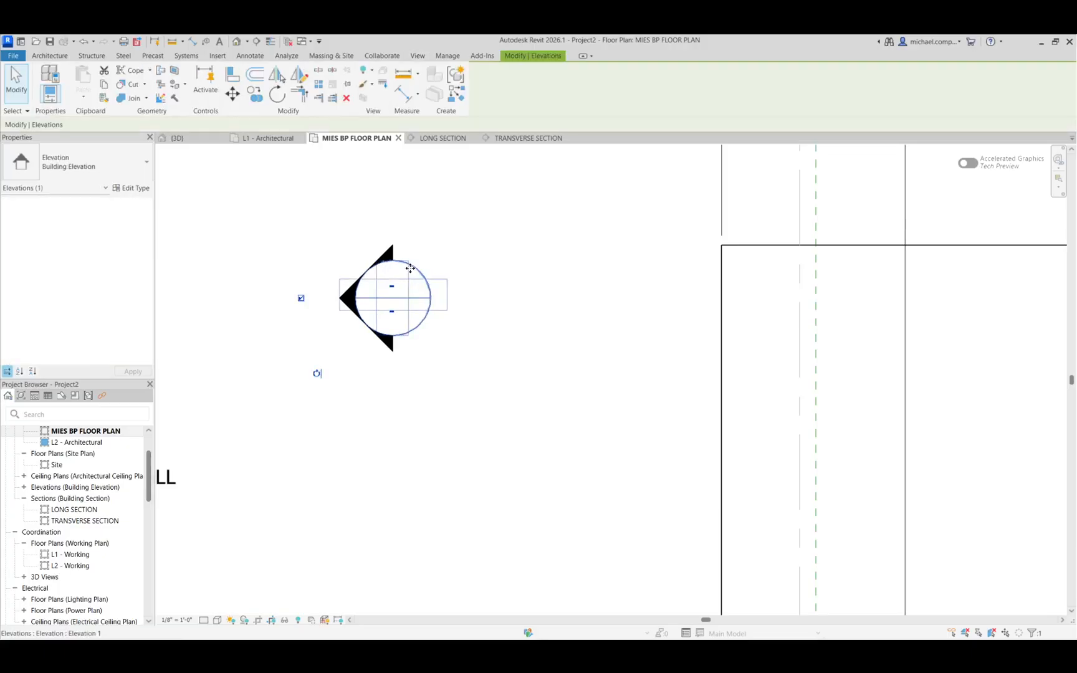
key(Escape)
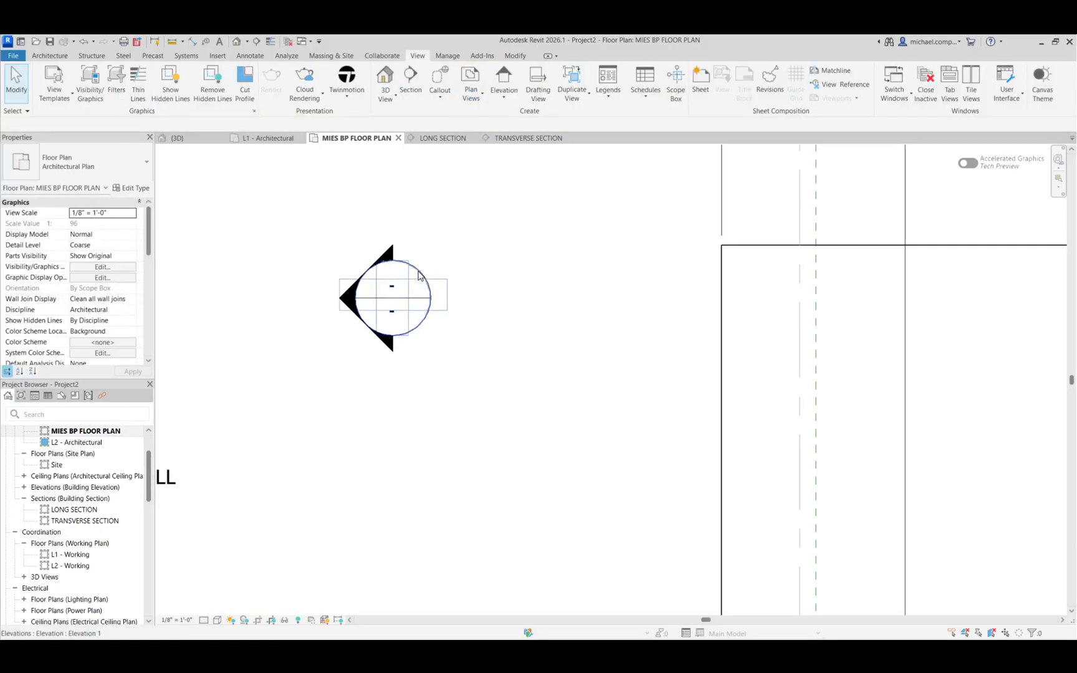
click(414, 290)
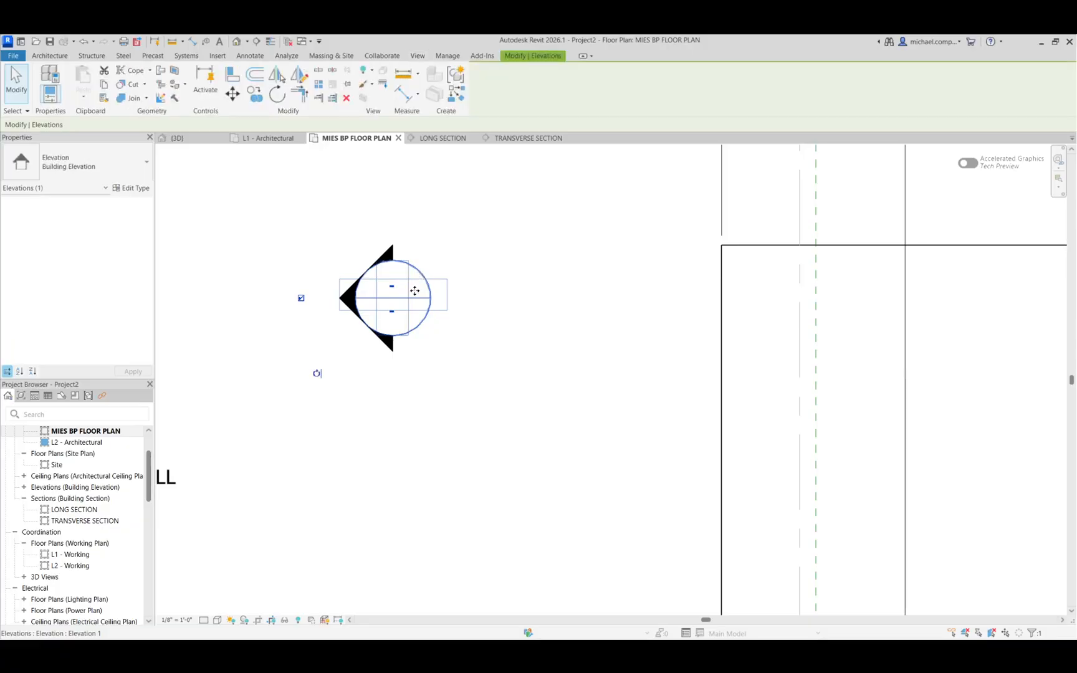
click(317, 376)
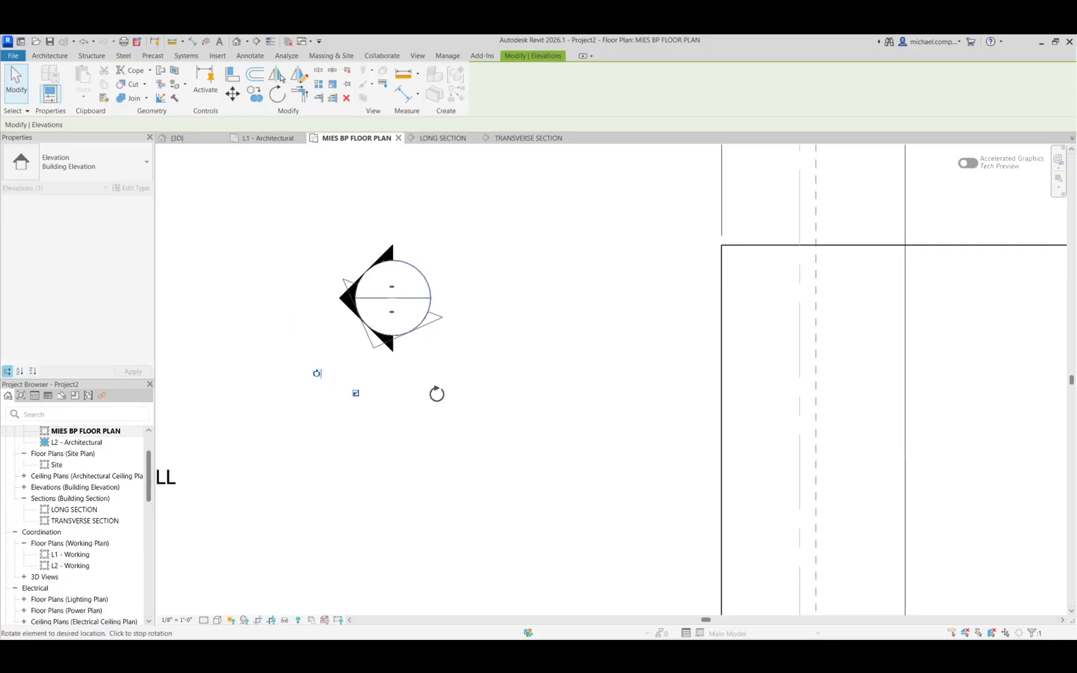
click(486, 409)
scroll(417, 384, down, 4)
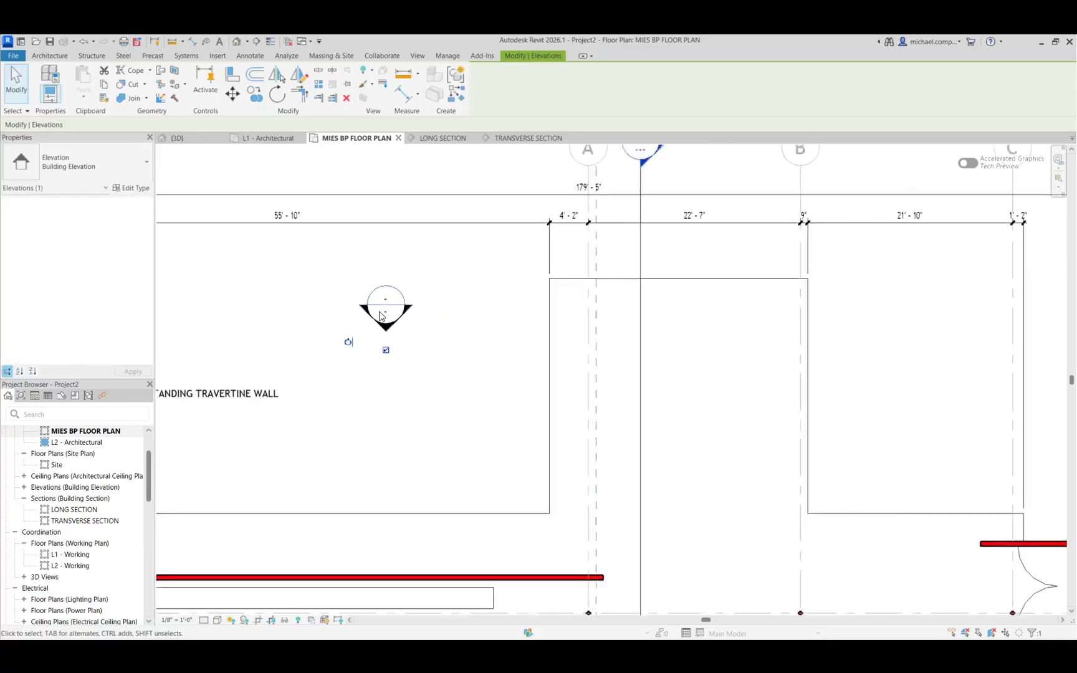
click(455, 324)
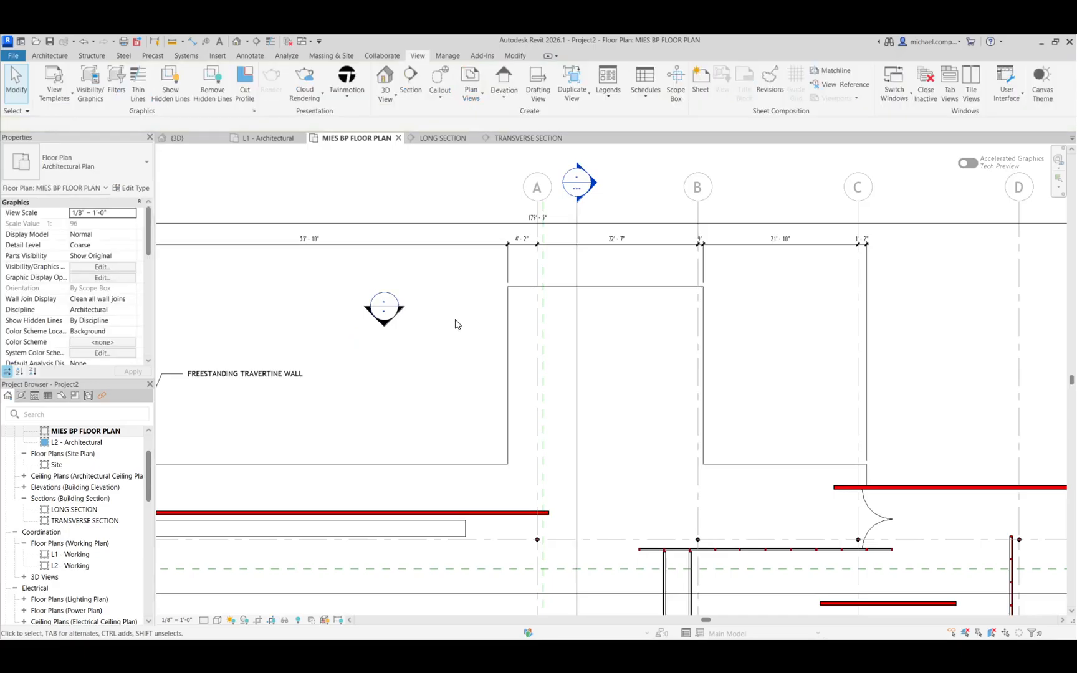
- Extend the elevation's view depth past the plan's lower edge and stretch its line beyond both ends of the building
click(405, 313)
scroll(458, 336, down, 2)
scroll(459, 336, down, 2)
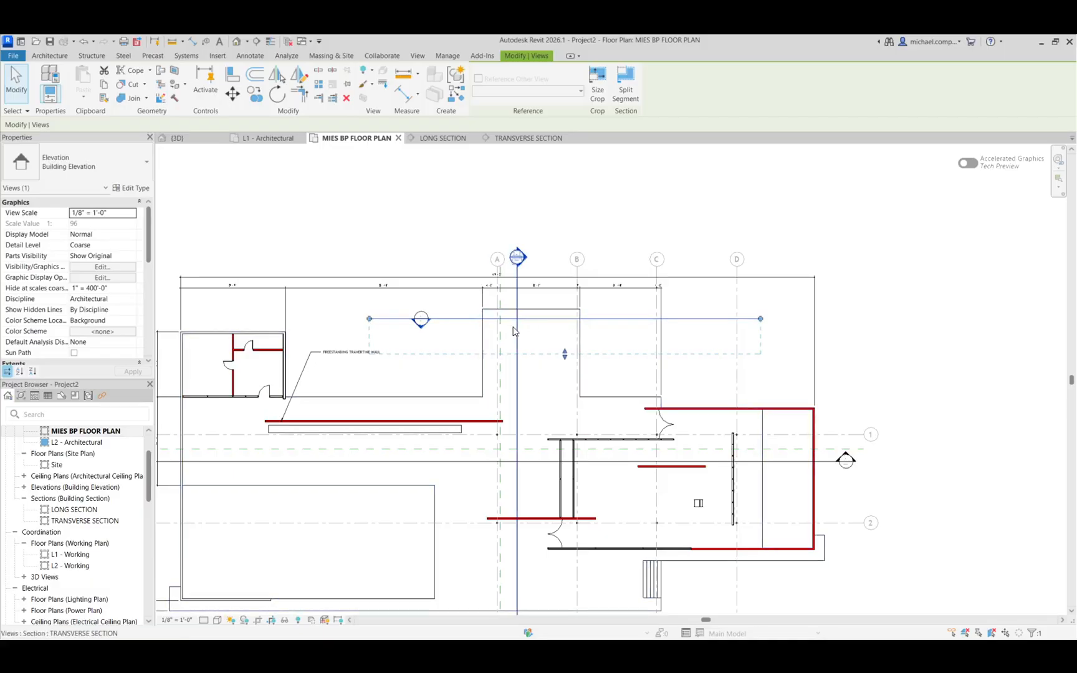
scroll(548, 306, down, 2)
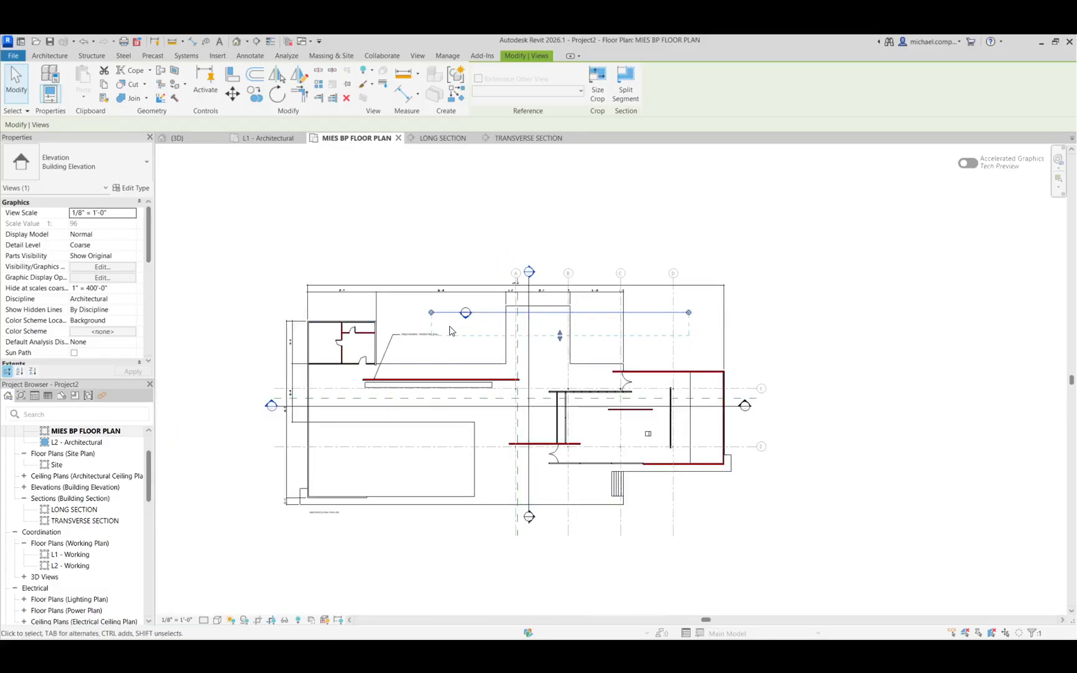
drag(559, 339, 564, 521)
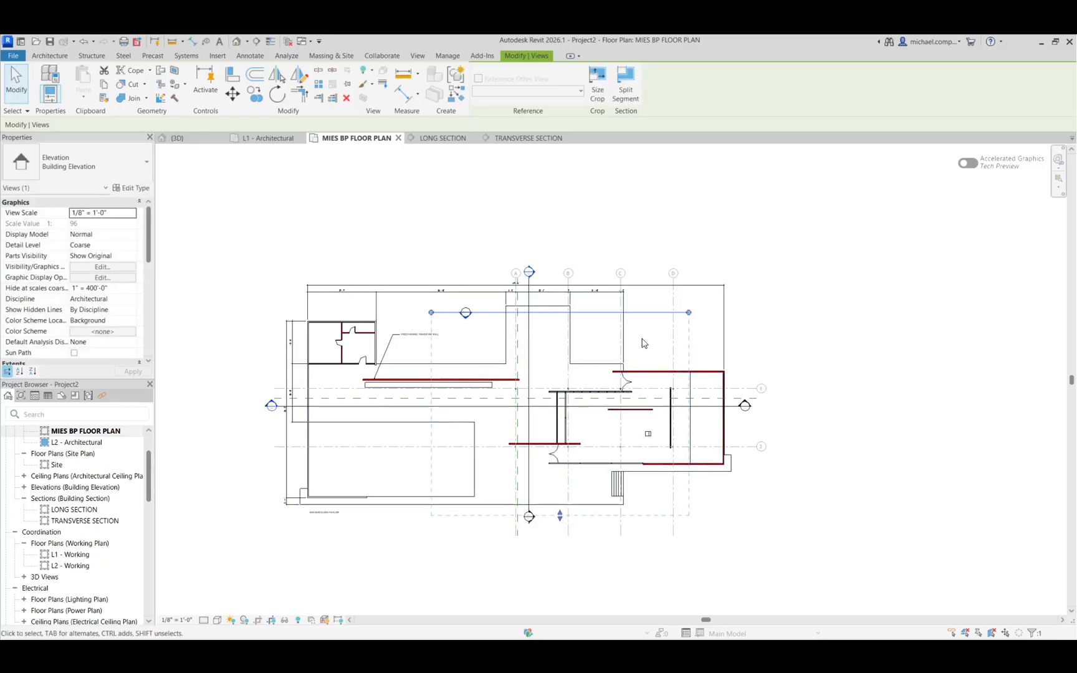
drag(688, 312, 740, 312)
drag(430, 312, 287, 312)
click(277, 314)
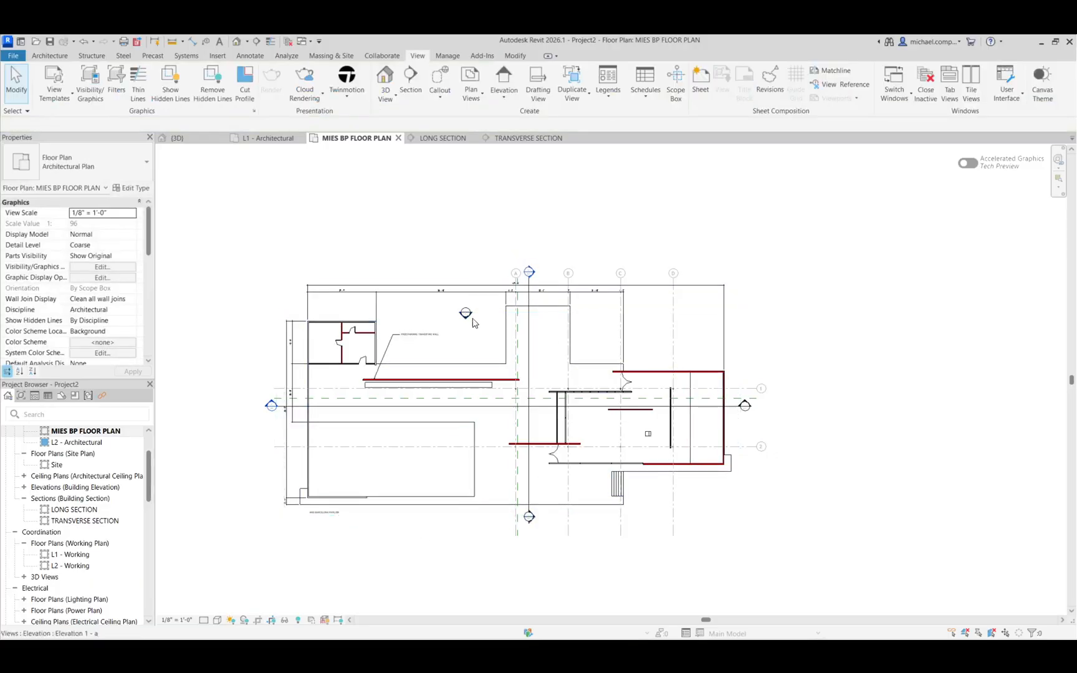
- Check the elevation's extents around the whole plan and open its elevation view from the marker
scroll(472, 337, up, 5)
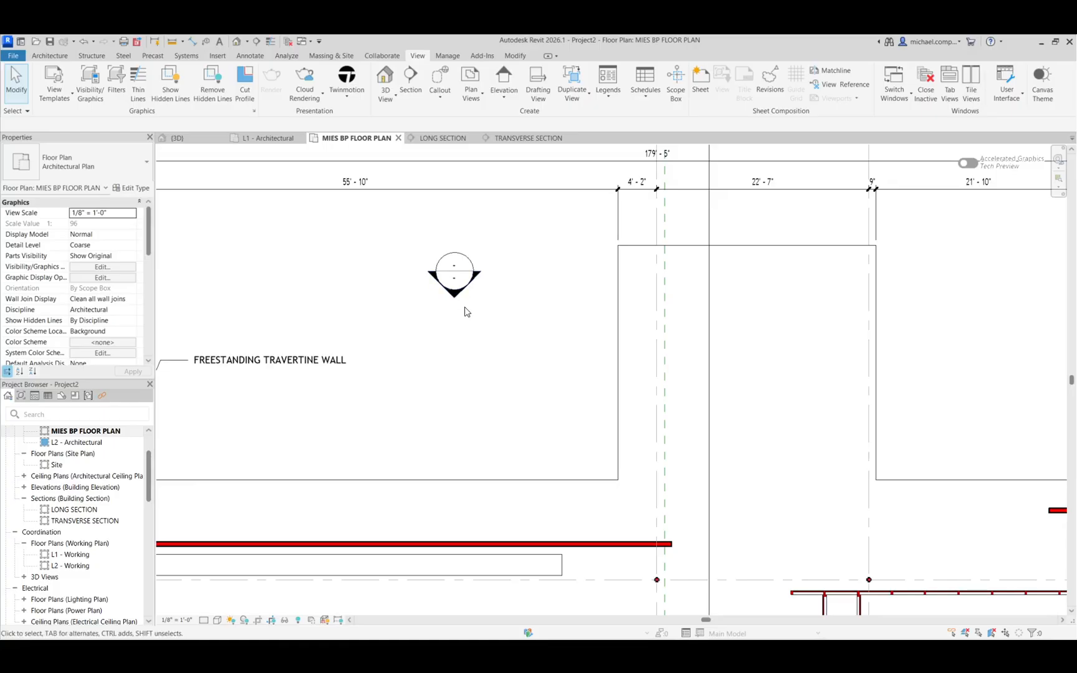
scroll(465, 309, down, 5)
click(469, 301)
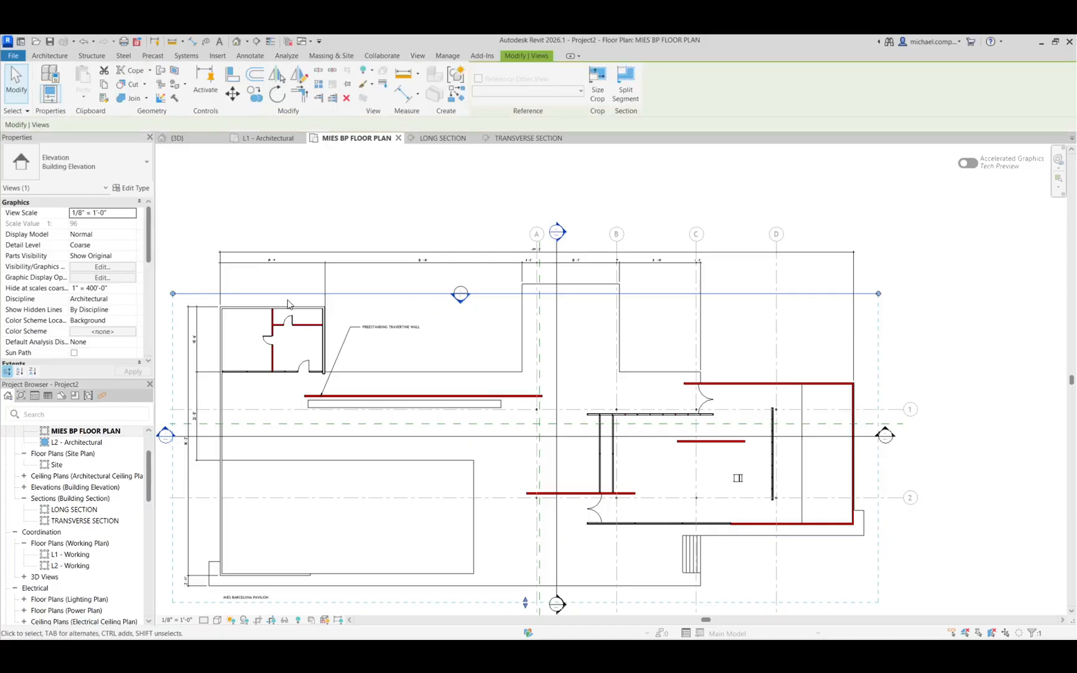
double_click(461, 297)
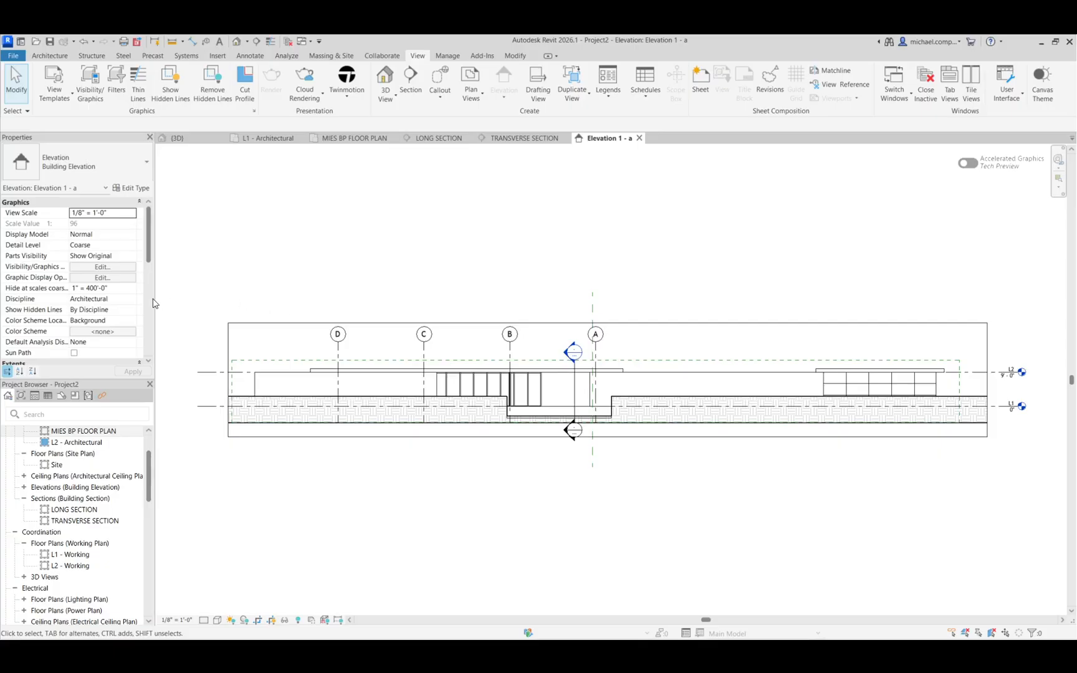
- Assign the MIES BP scope box to the Elevation 1 - a view and hide its crop region
scroll(148, 304, down, 5)
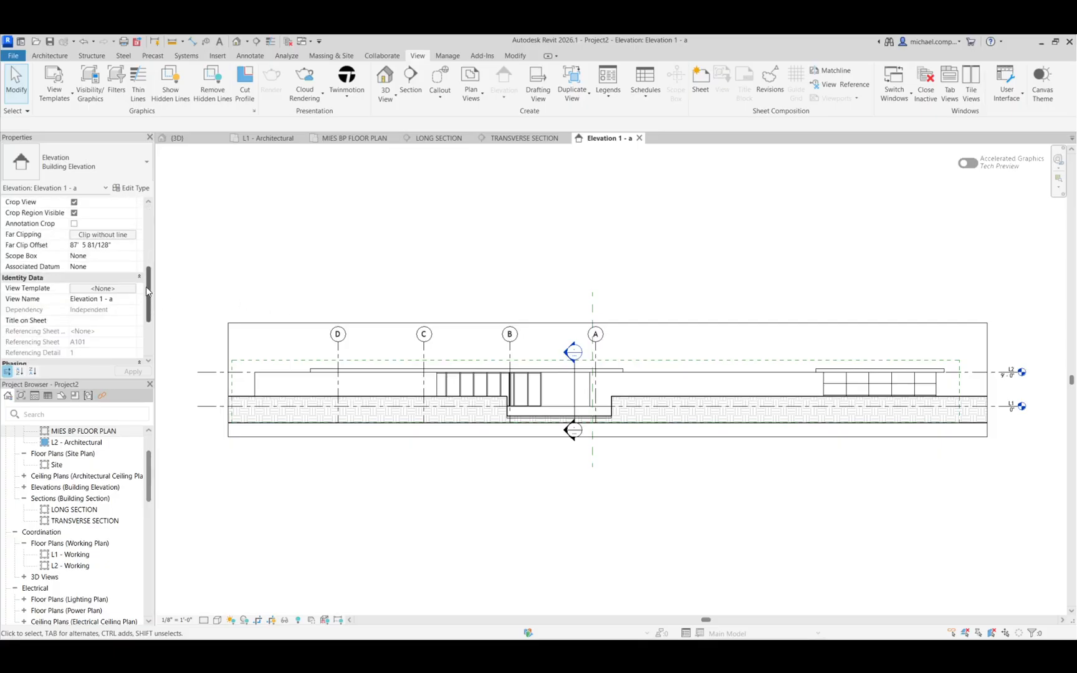
click(129, 257)
click(105, 288)
click(138, 373)
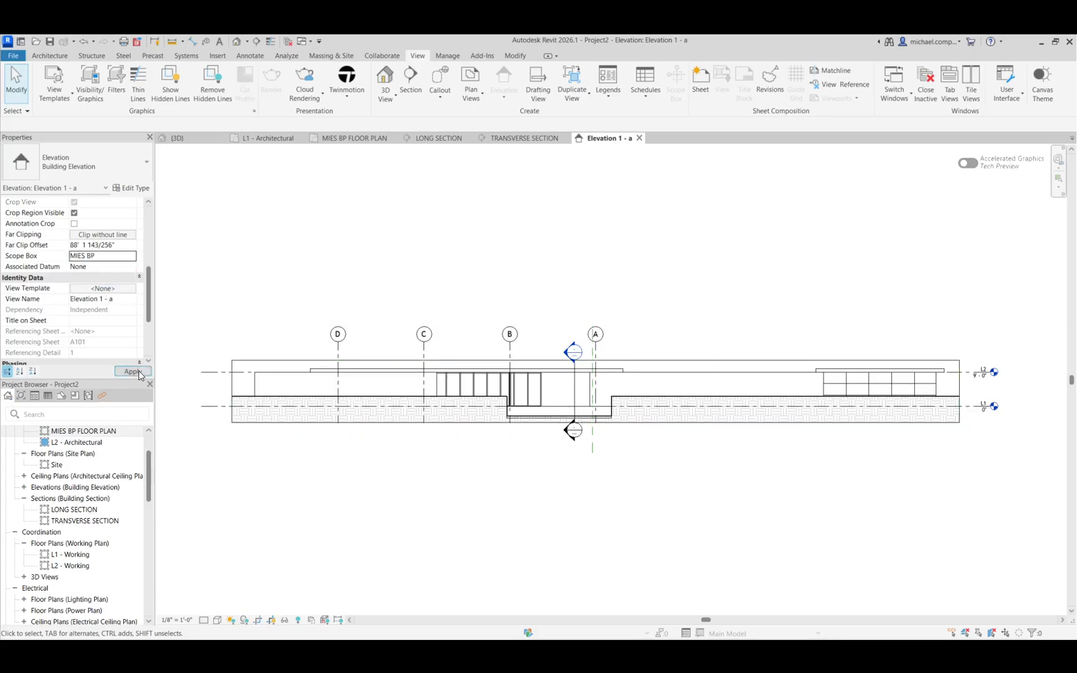
click(285, 620)
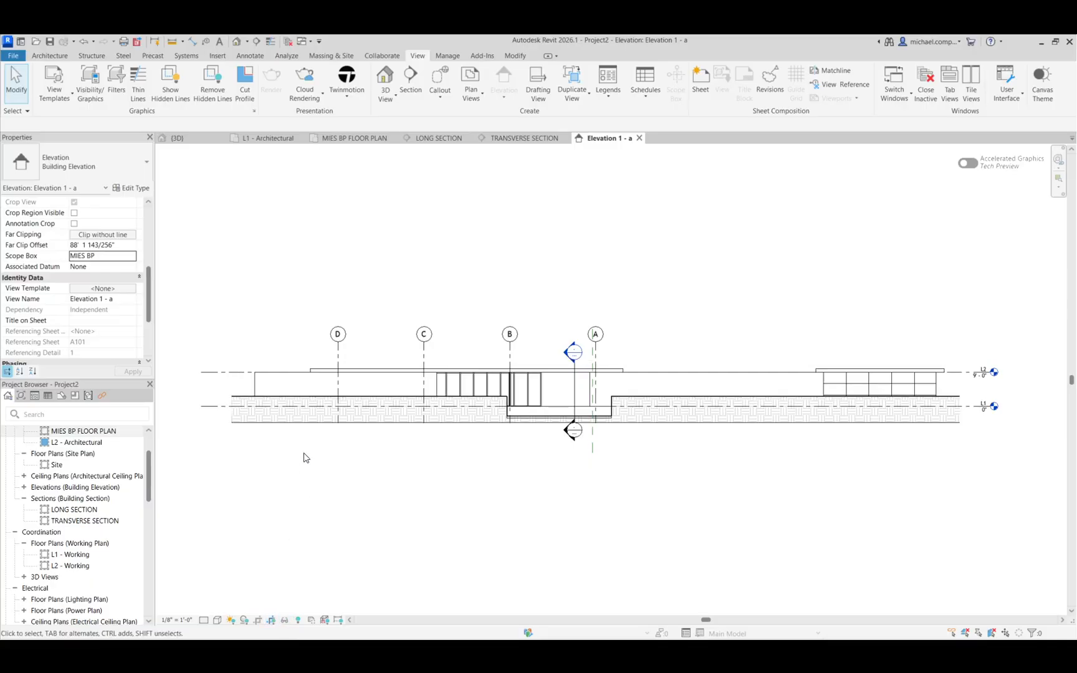
- Override the whole grid category to halftone in the Elevation 1 - a view
right_click(338, 387)
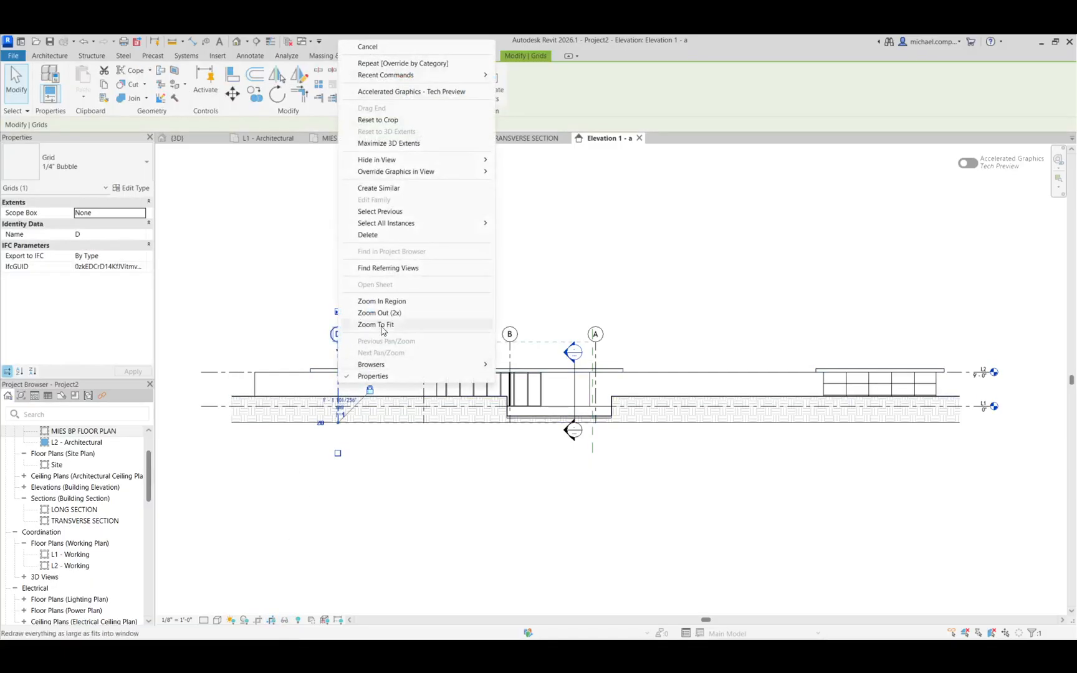
mouse_move(416, 163)
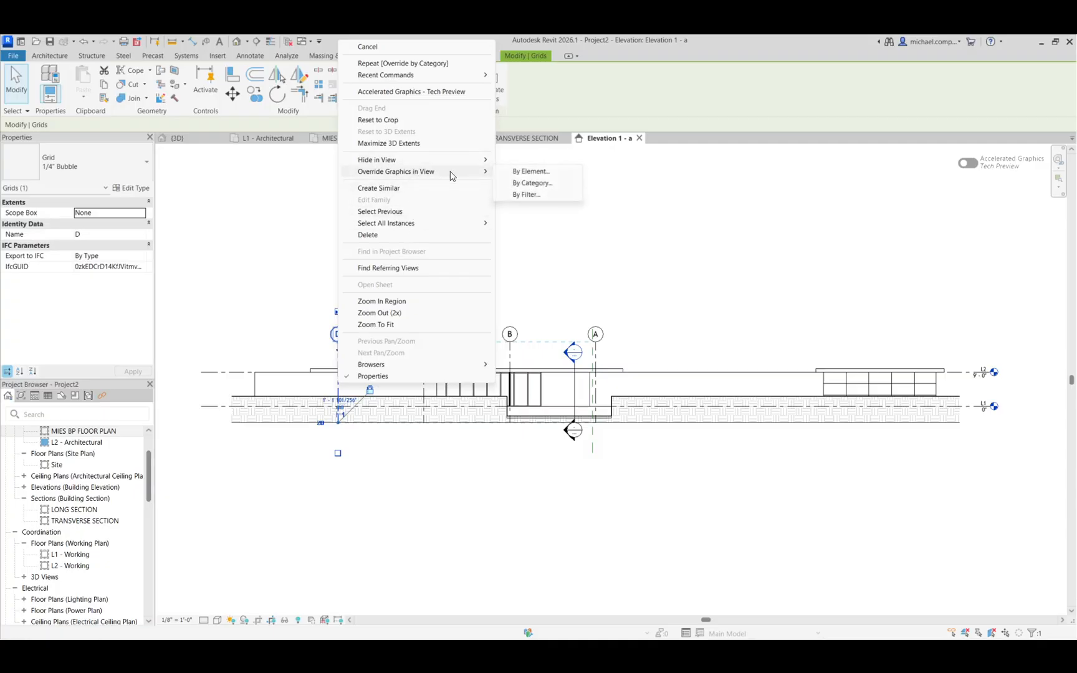
click(526, 177)
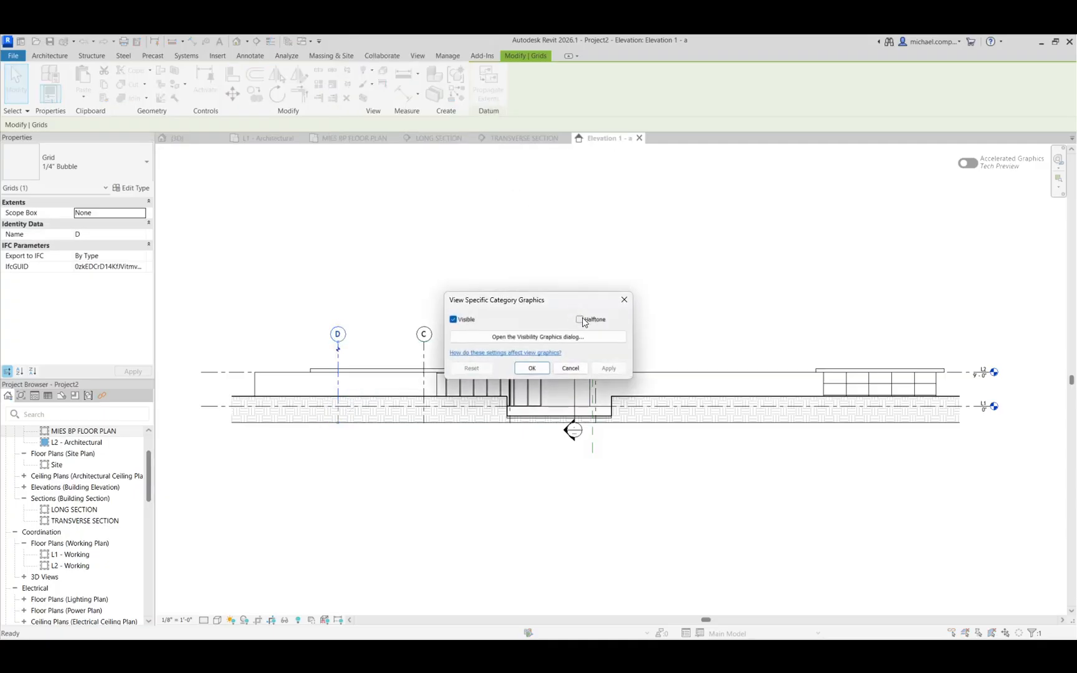
click(580, 319)
click(531, 368)
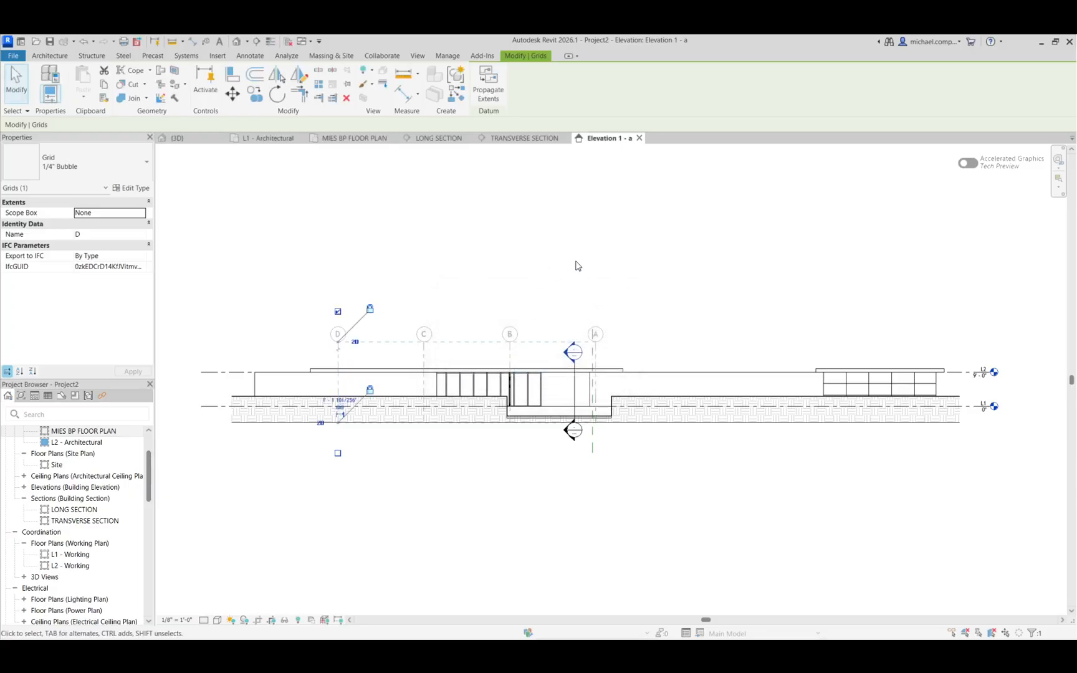
click(600, 269)
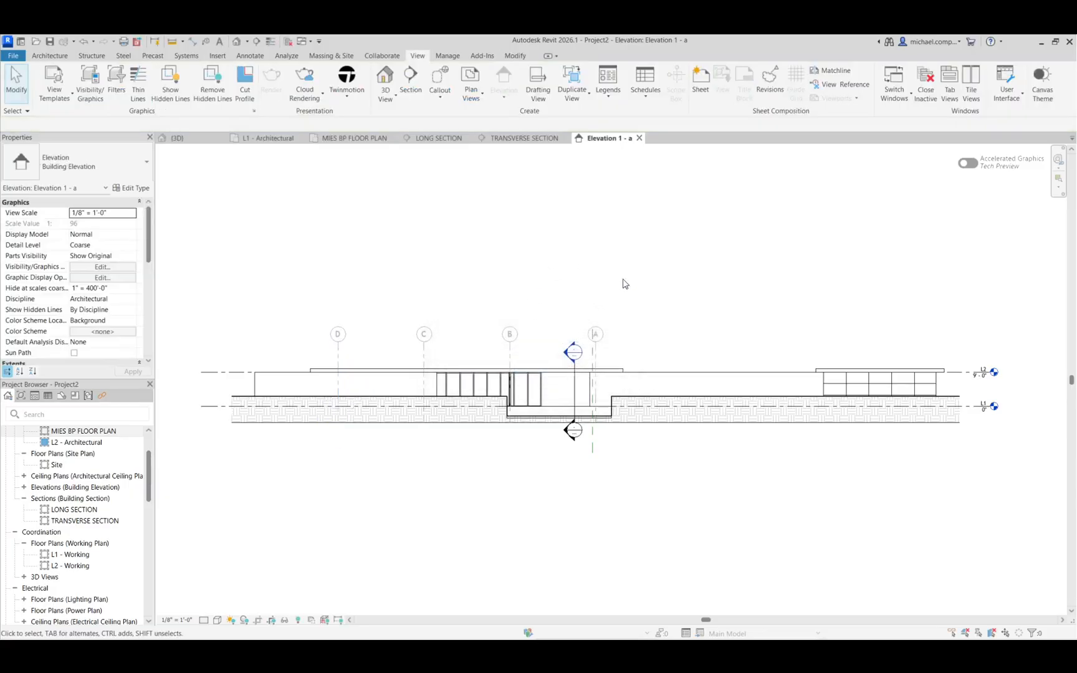
middle_click(653, 295)
middle_click(654, 295)
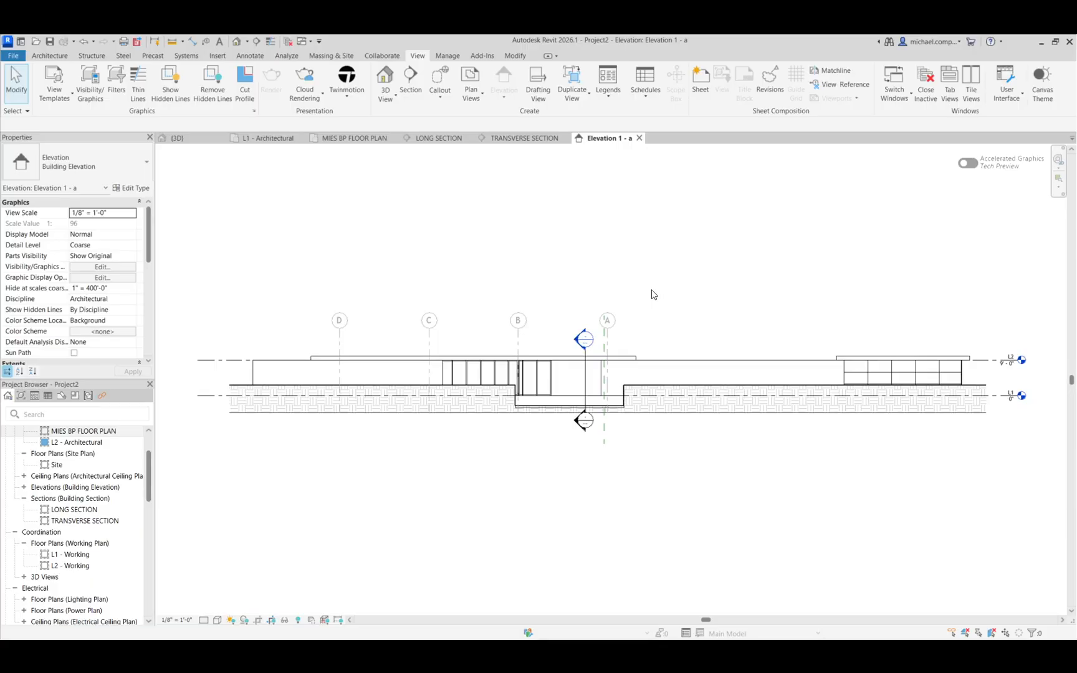
- In MIES BP FLOOR PLAN, place a building elevation marker just outside the large pool's left end, facing the building
double_click(92, 431)
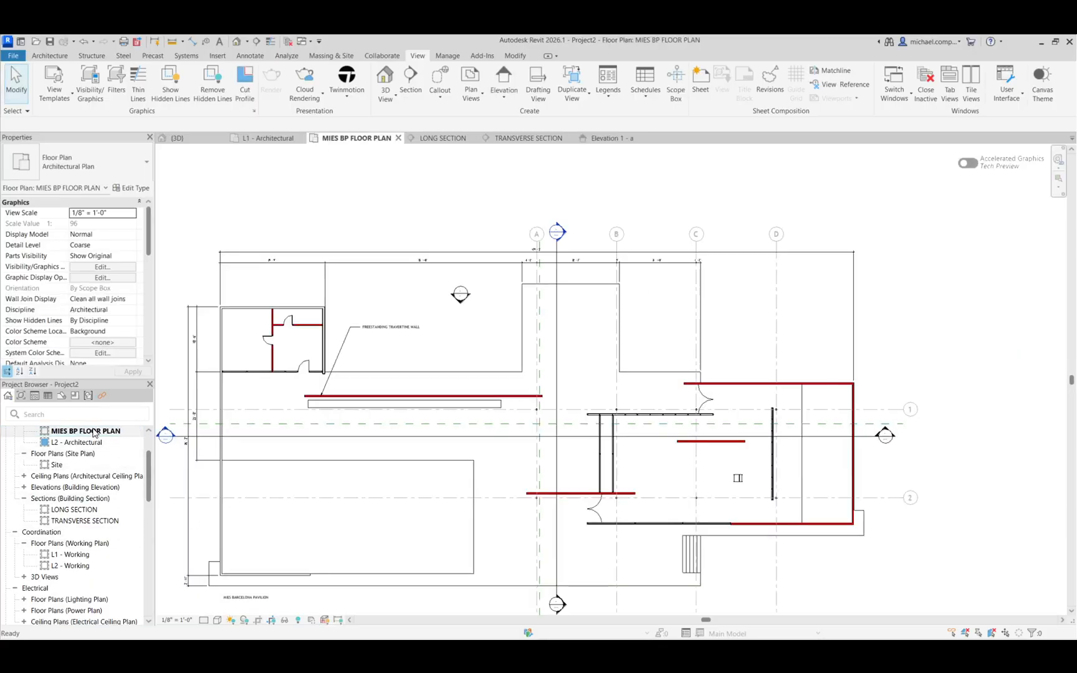
scroll(312, 310, down, 2)
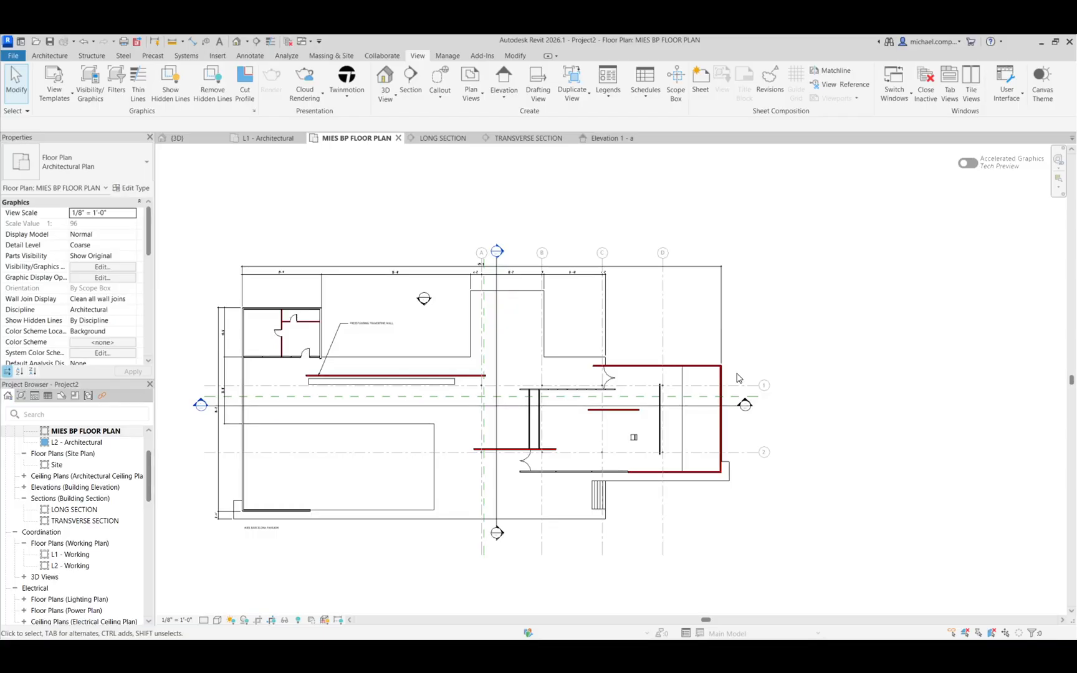
click(504, 79)
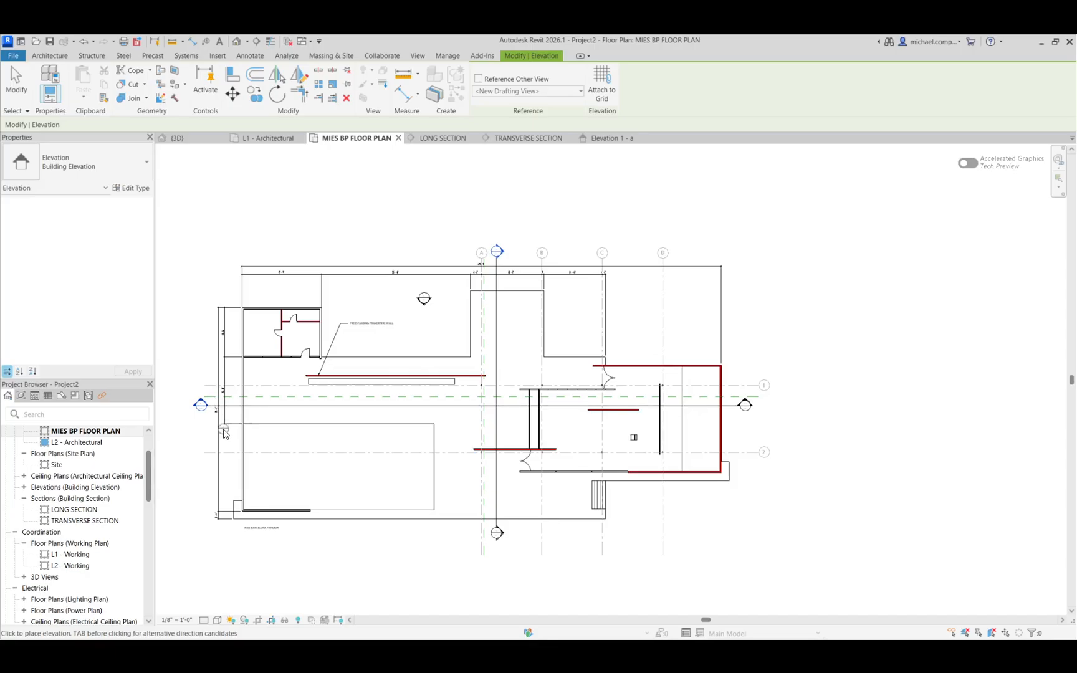
scroll(233, 438, up, 5)
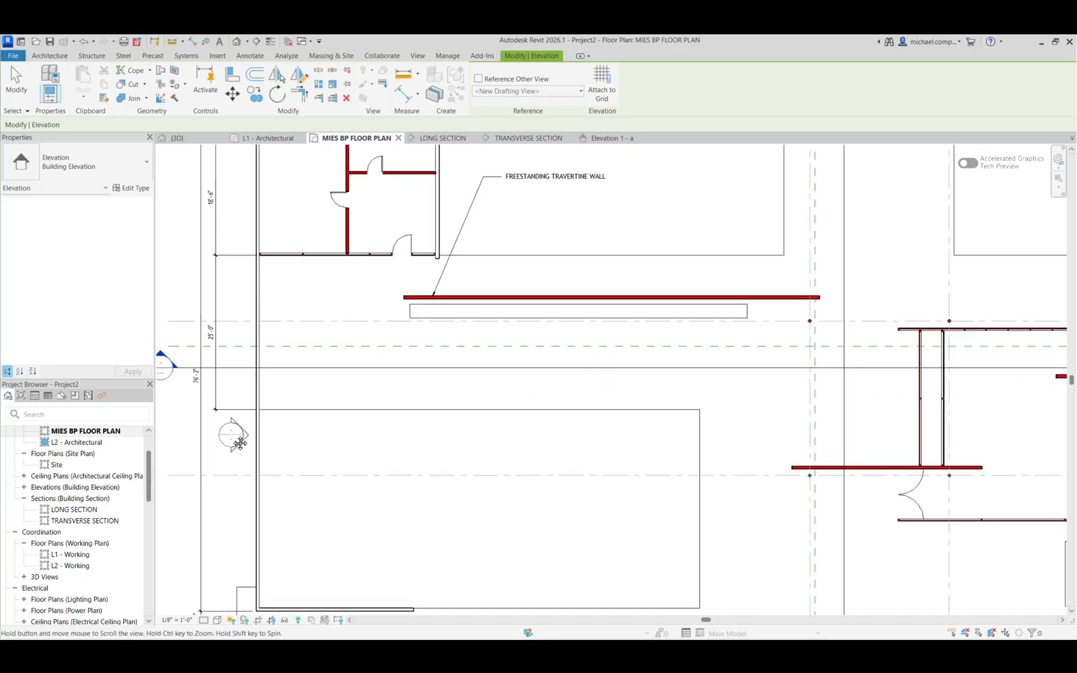
middle_drag(363, 436, 378, 407)
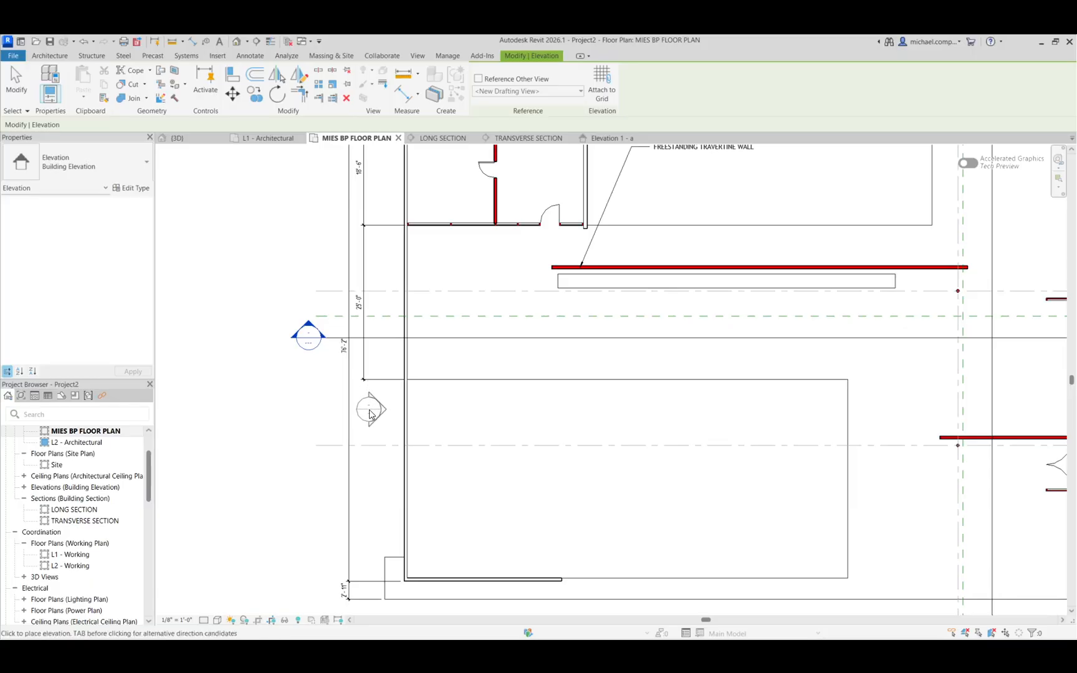
click(369, 413)
key(Escape)
- Extend the pool-end elevation's view depth across the whole plan, past the far wall at the building's right end
click(369, 412)
scroll(366, 416, down, 3)
scroll(366, 416, down, 2)
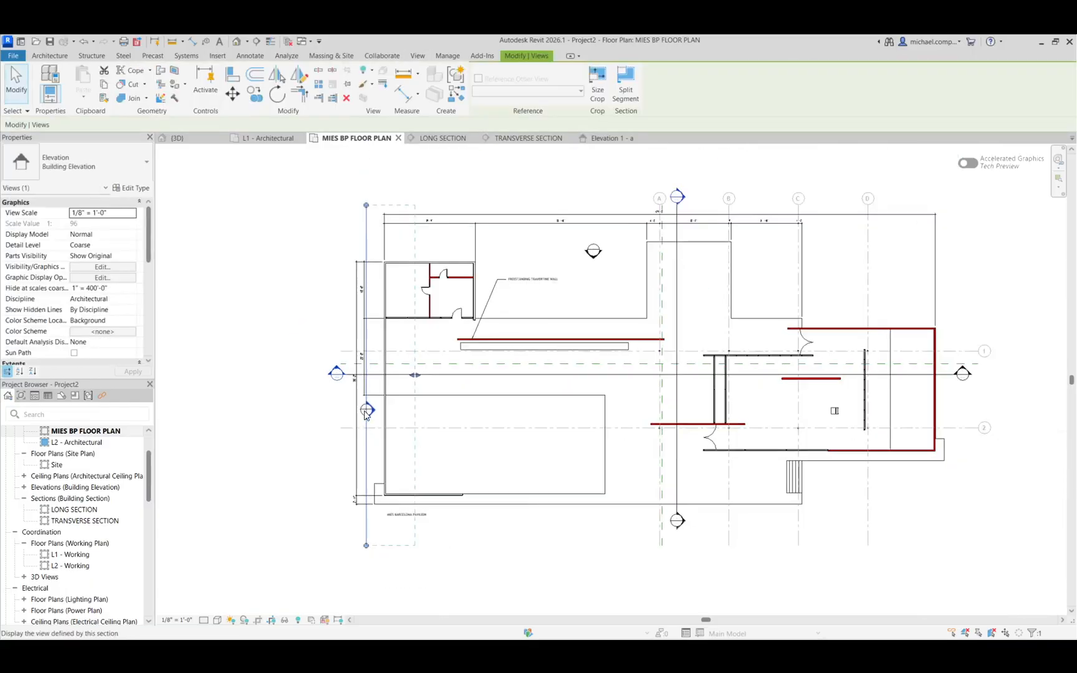
drag(411, 382, 880, 402)
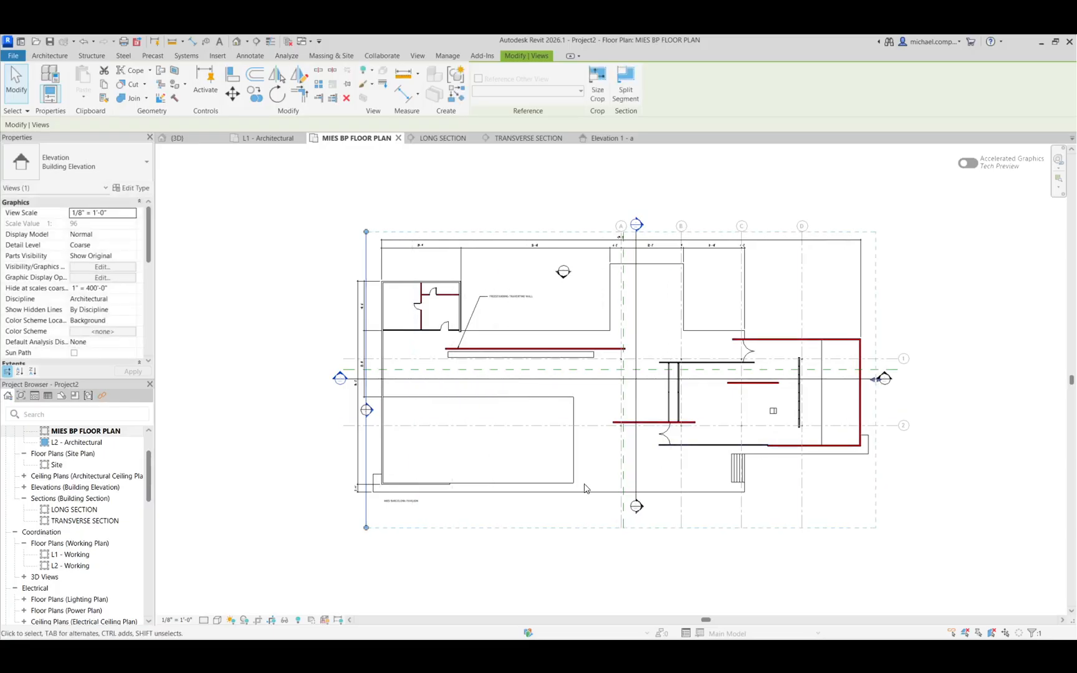
click(465, 480)
- Place an elevation marker outside the plan's right end facing the building, and extend its view depth past the left end
click(503, 80)
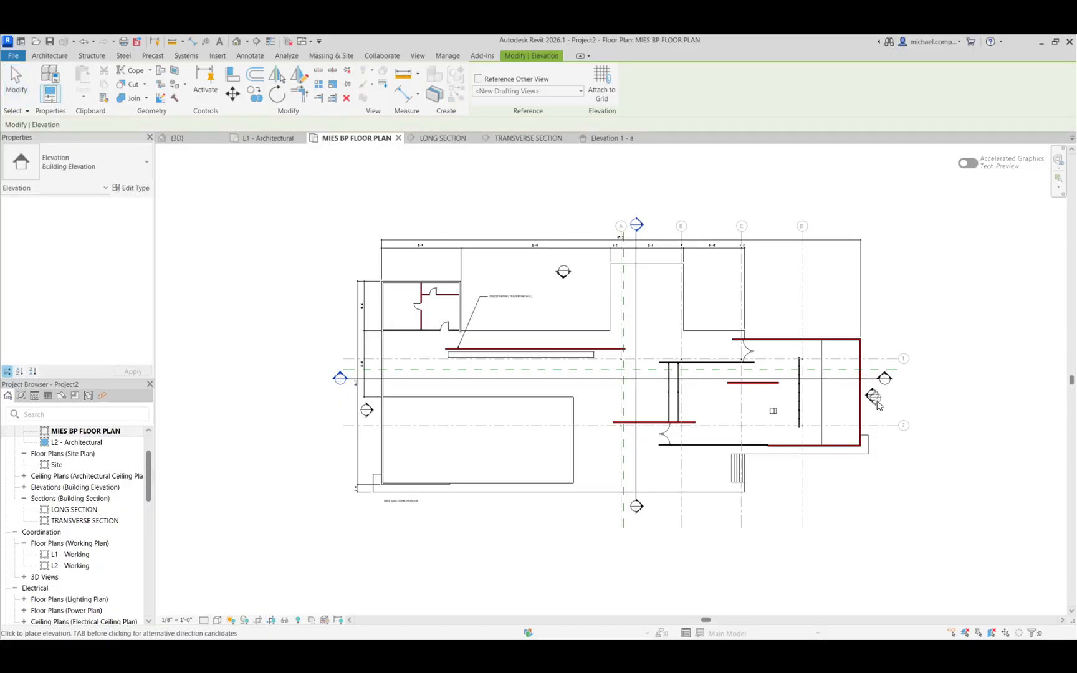
click(877, 405)
key(Escape)
key(Escape)
click(872, 399)
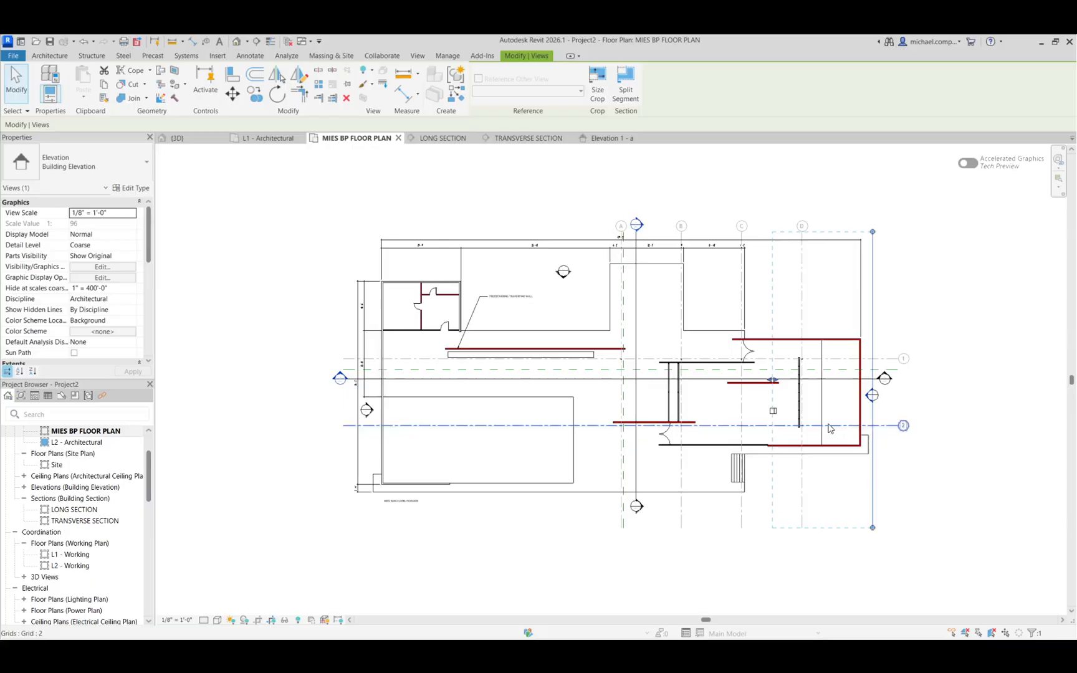
drag(773, 380, 350, 369)
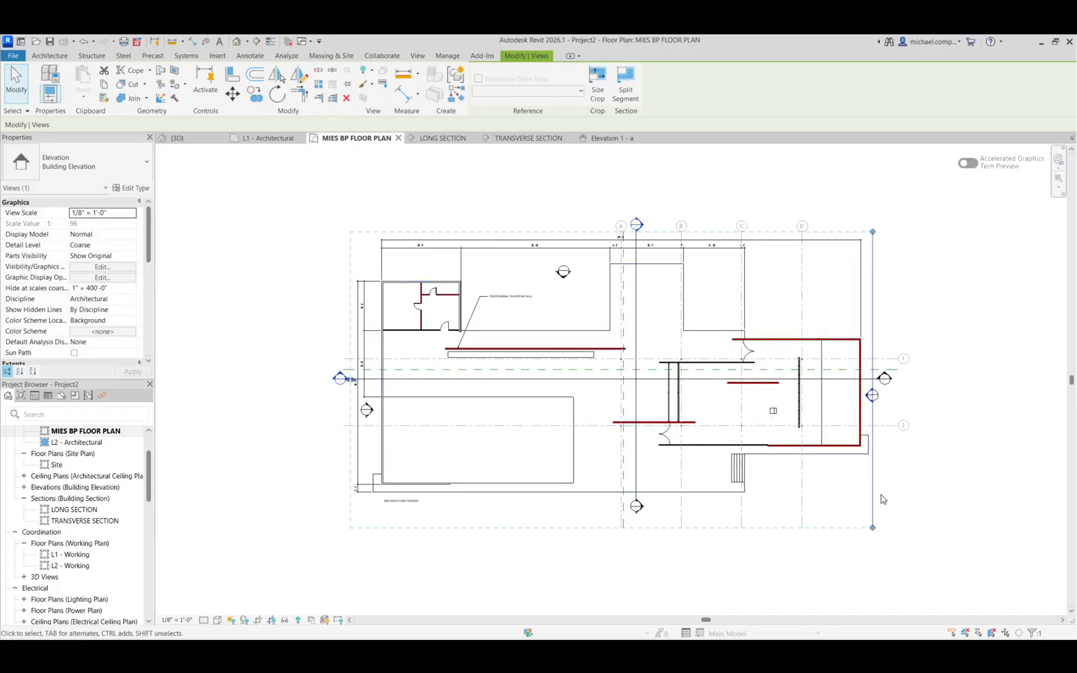
click(915, 476)
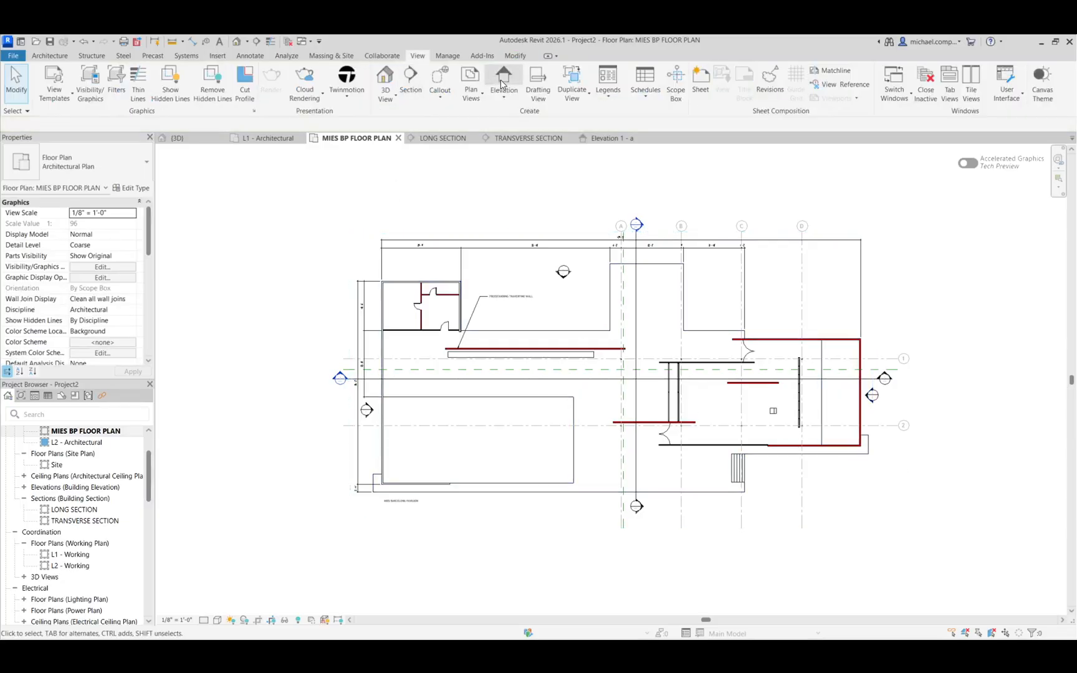
- Place another building elevation marker just below the plan's lower edge, between the large pool and the transverse section line
click(504, 79)
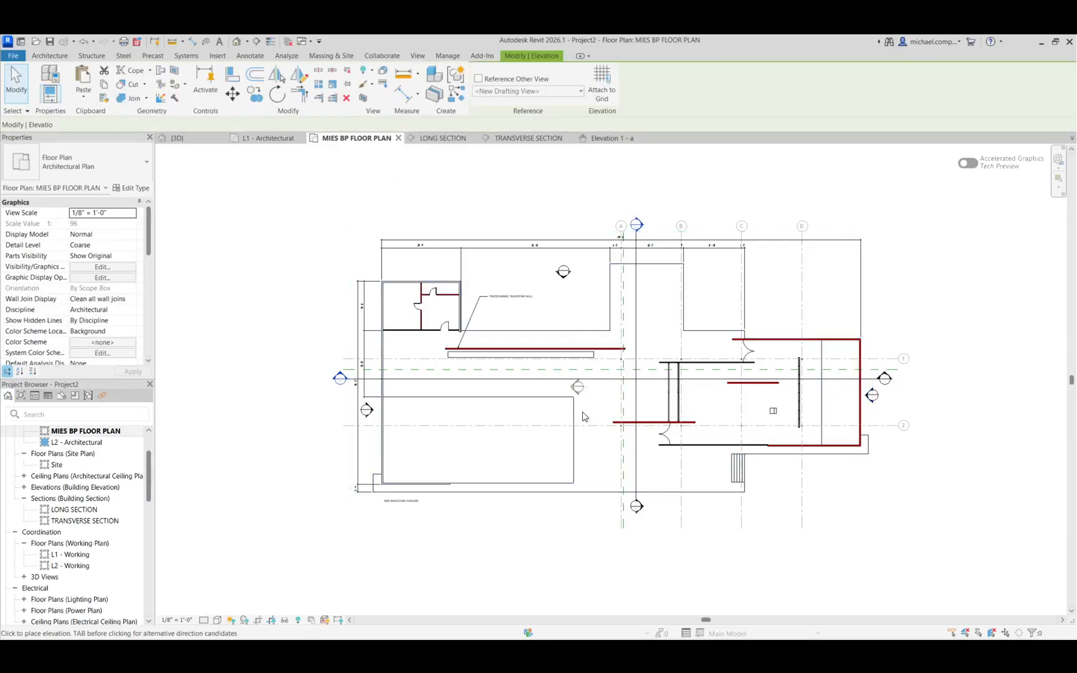
click(578, 508)
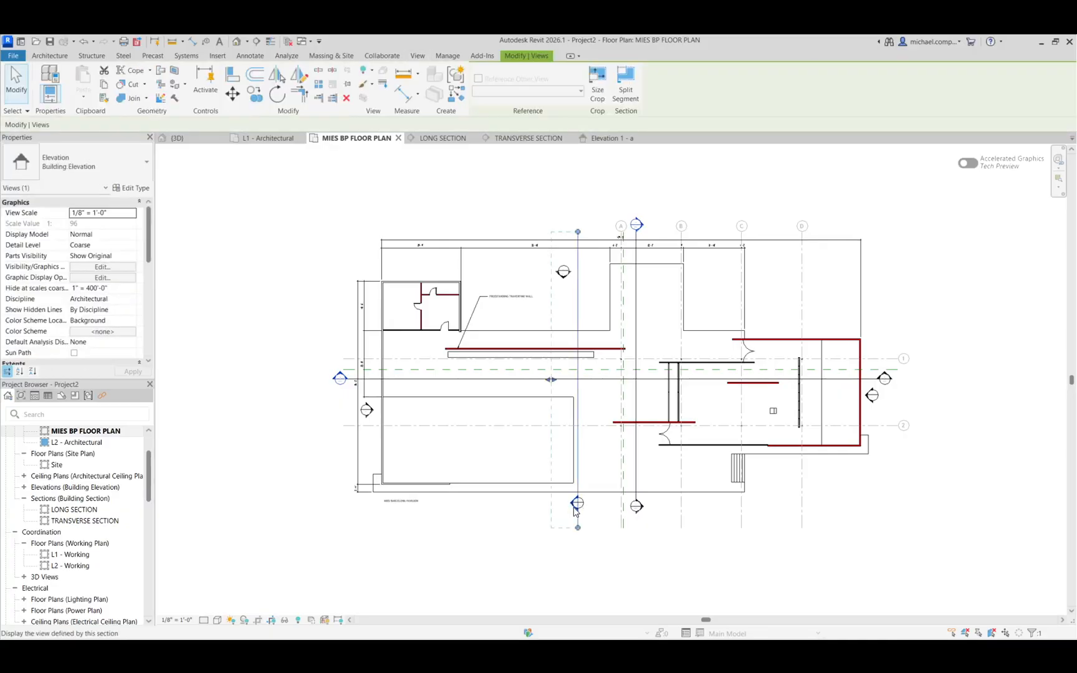
key(Escape)
- Rotate the elevation marker below the plan so its arrow points up toward the building
scroll(595, 426, up, 6)
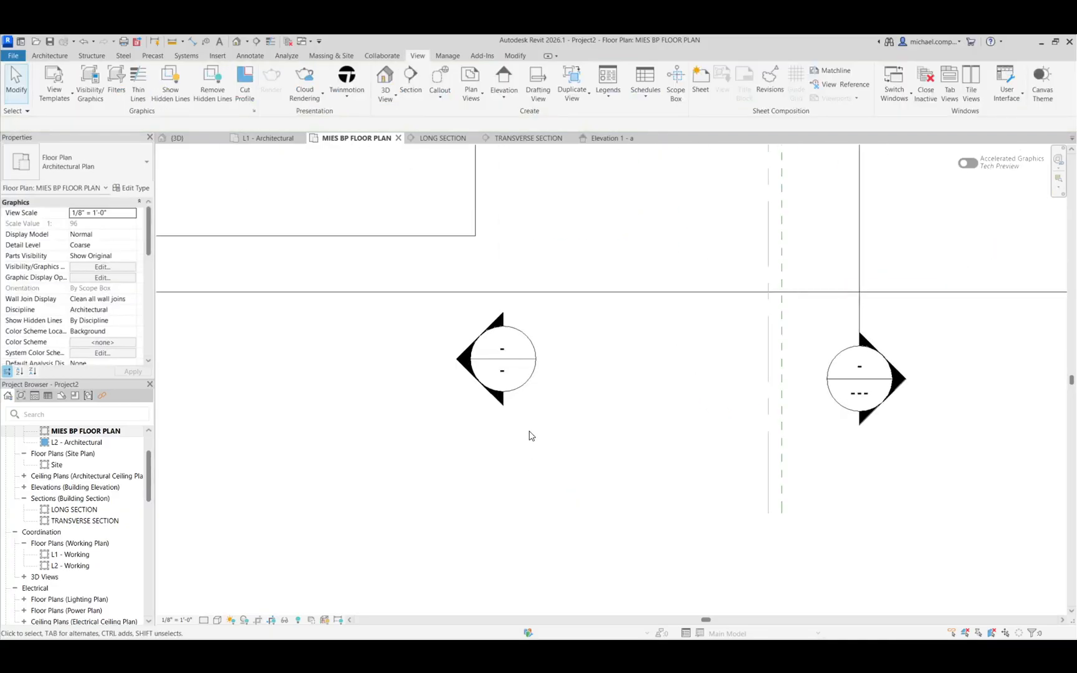
click(502, 374)
click(437, 425)
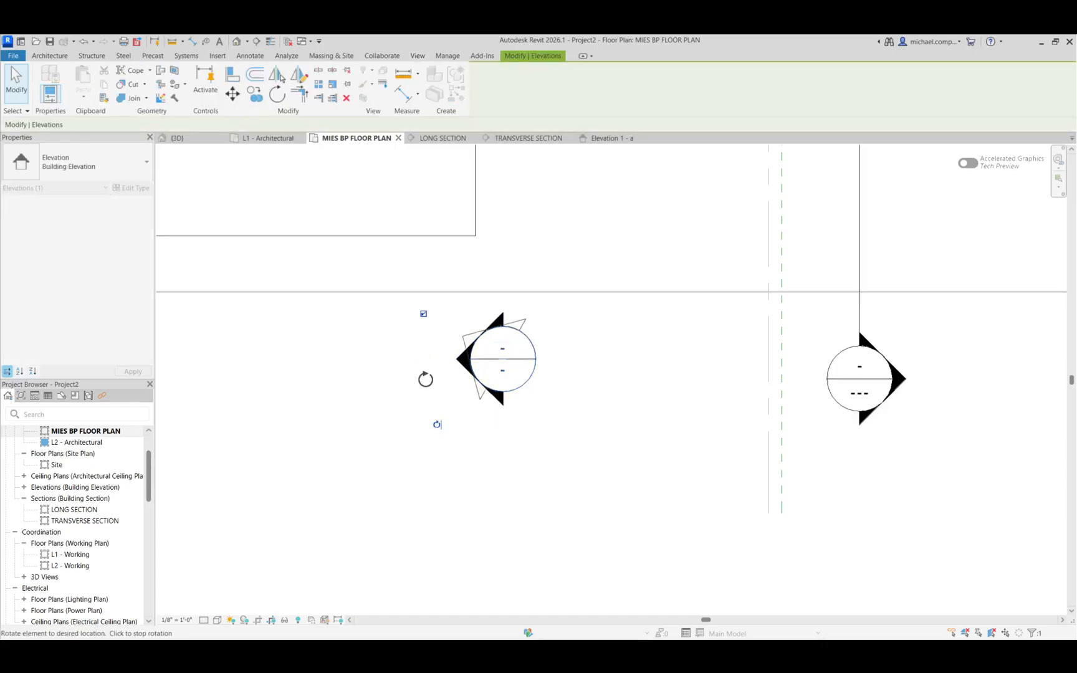
click(449, 429)
scroll(561, 436, down, 4)
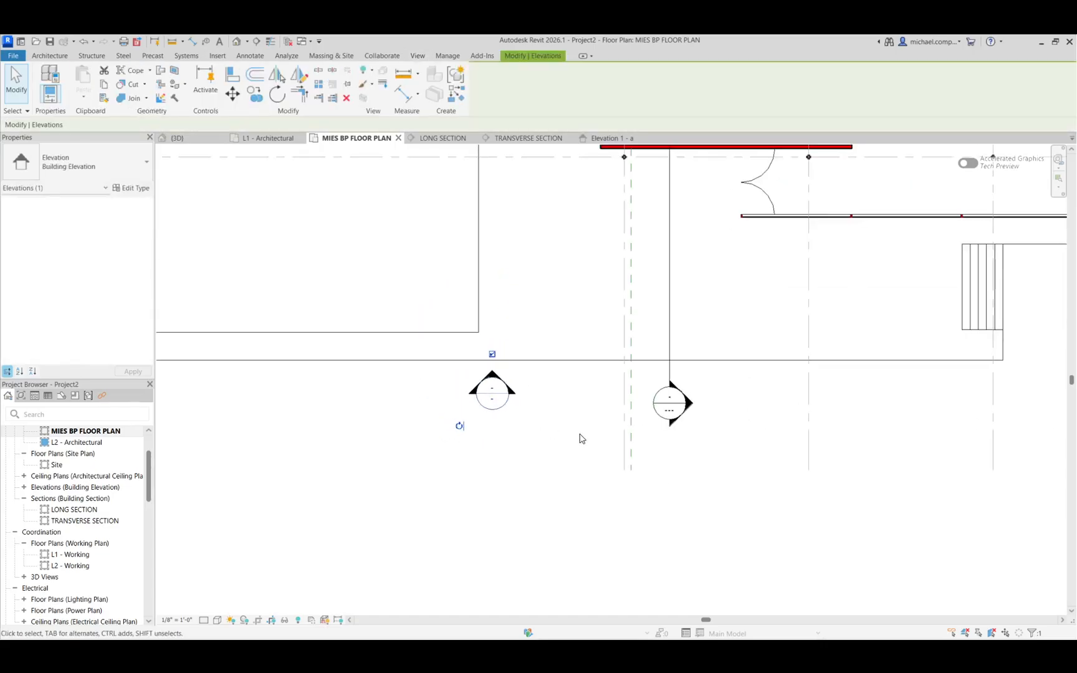
key(Escape)
- Stretch the lower elevation's line beyond both ends of the building and extend its view depth past the plan's upper edge
scroll(515, 424, down, 3)
click(517, 414)
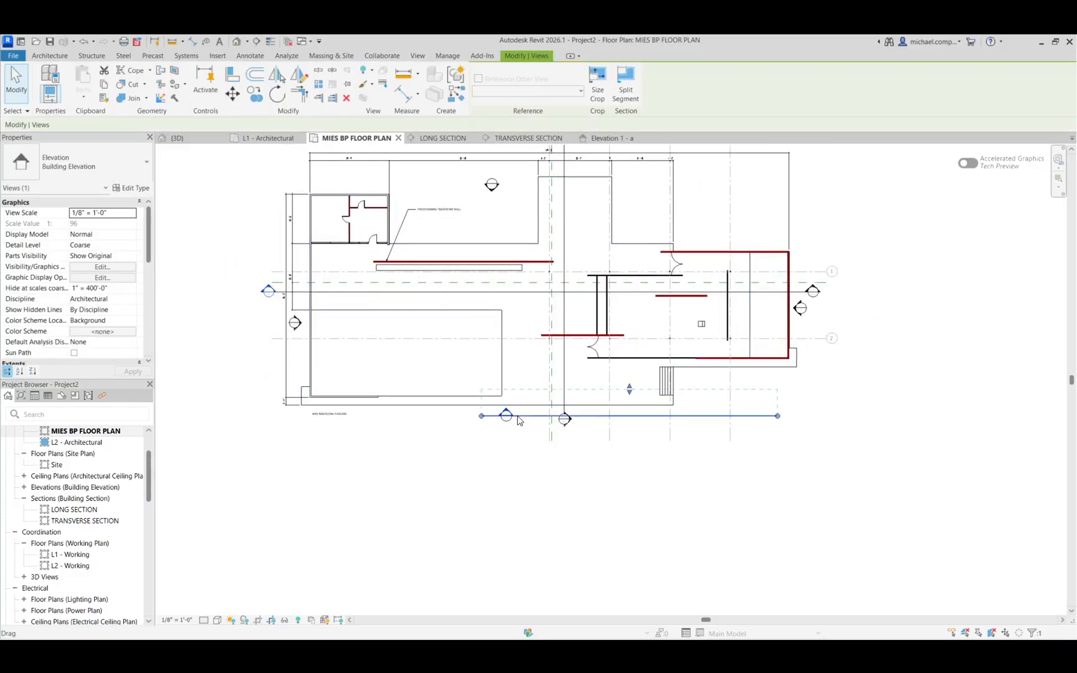
drag(480, 417, 294, 415)
drag(777, 415, 807, 416)
scroll(554, 439, down, 2)
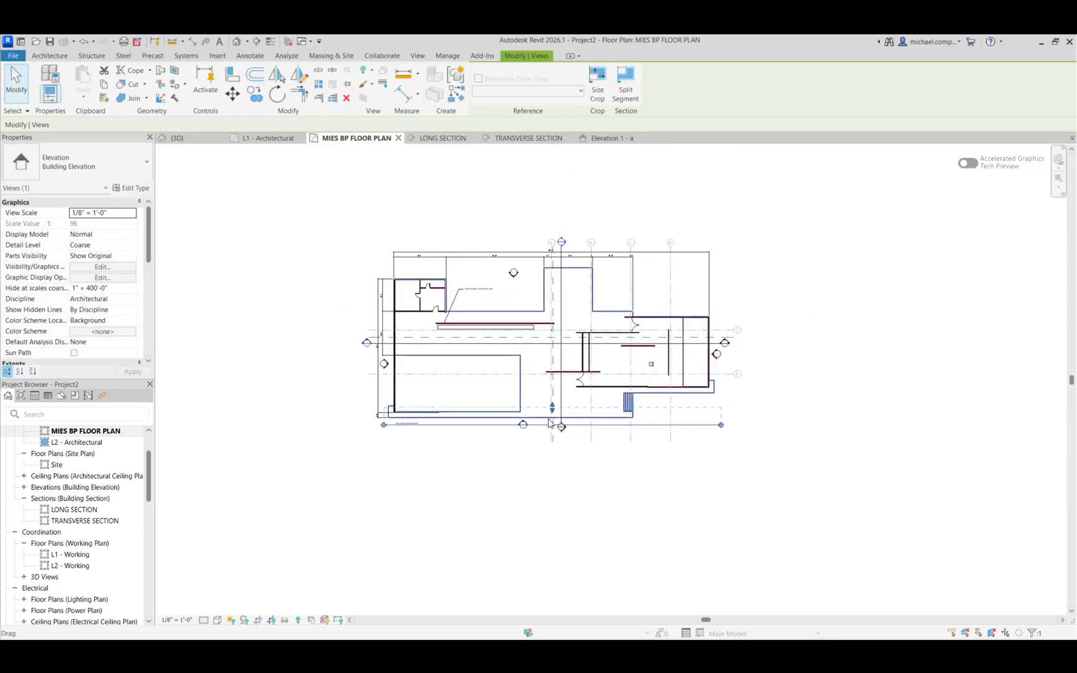
drag(558, 361, 562, 237)
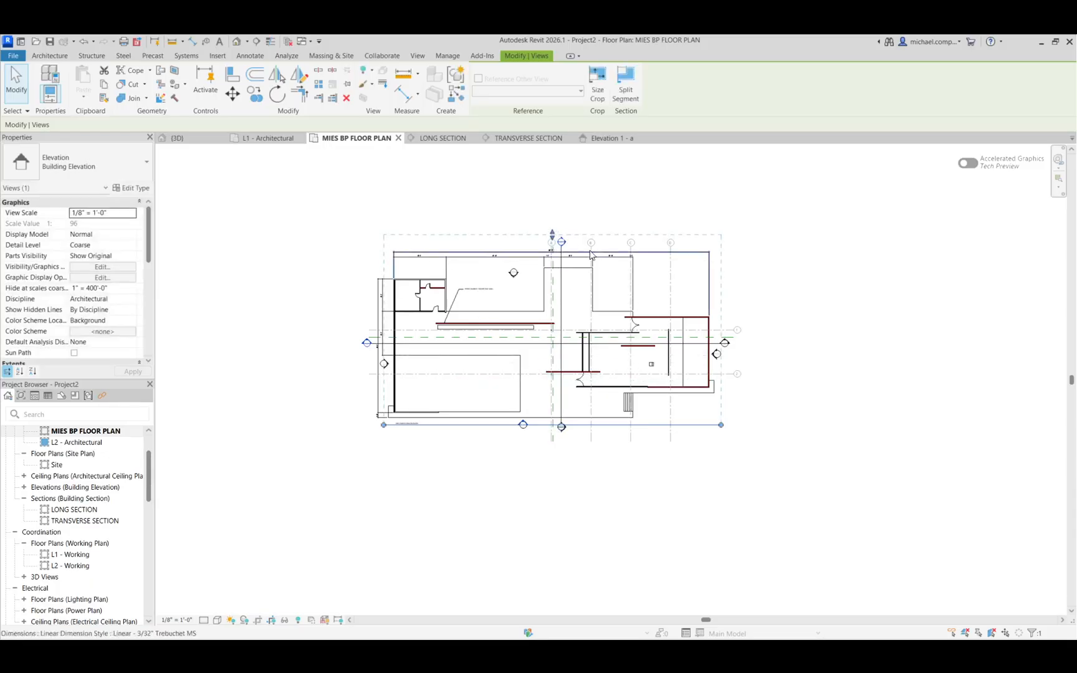
click(859, 323)
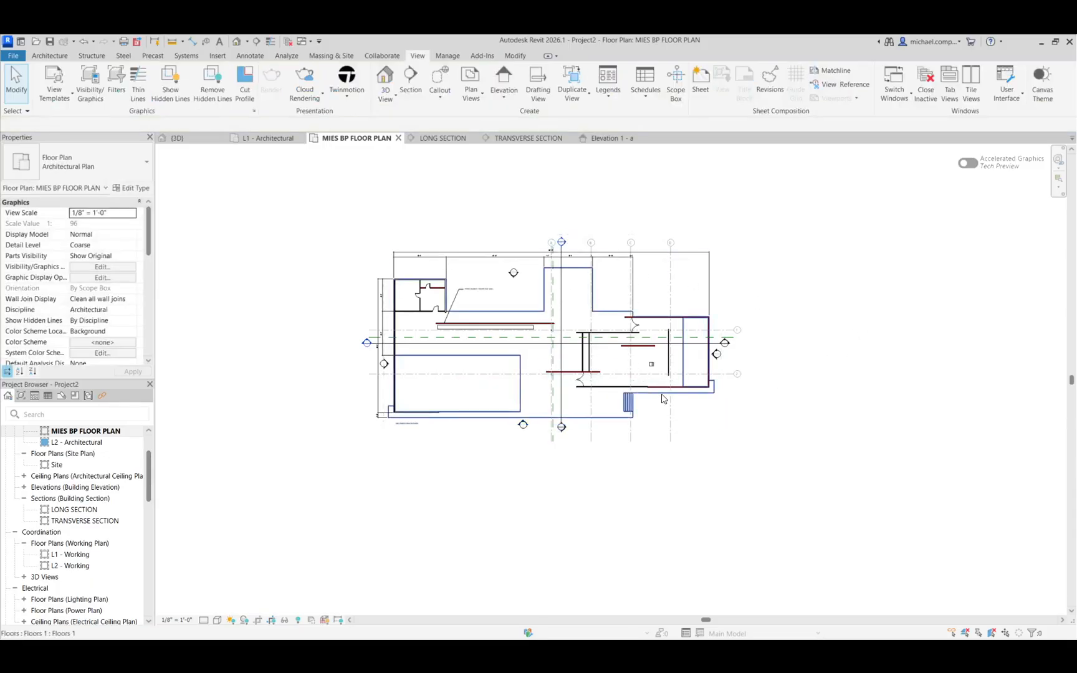
- Expand the Elevations (Building Elevation) group in the Project Browser to list its views
scroll(64, 569, down, 9)
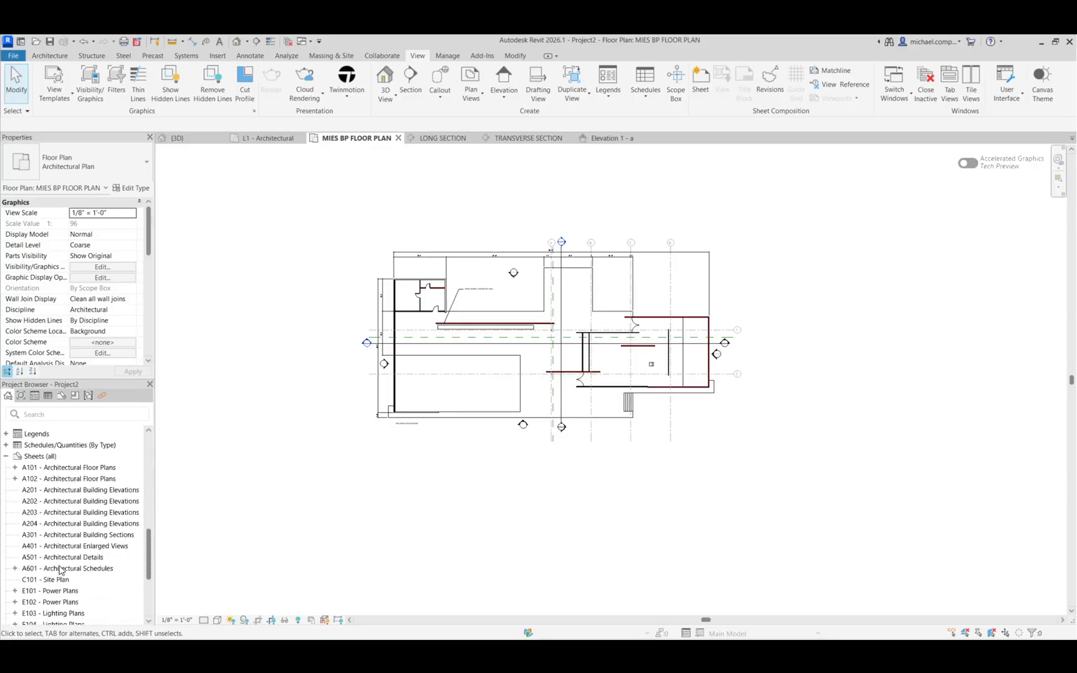
scroll(61, 571, up, 5)
scroll(60, 570, up, 4)
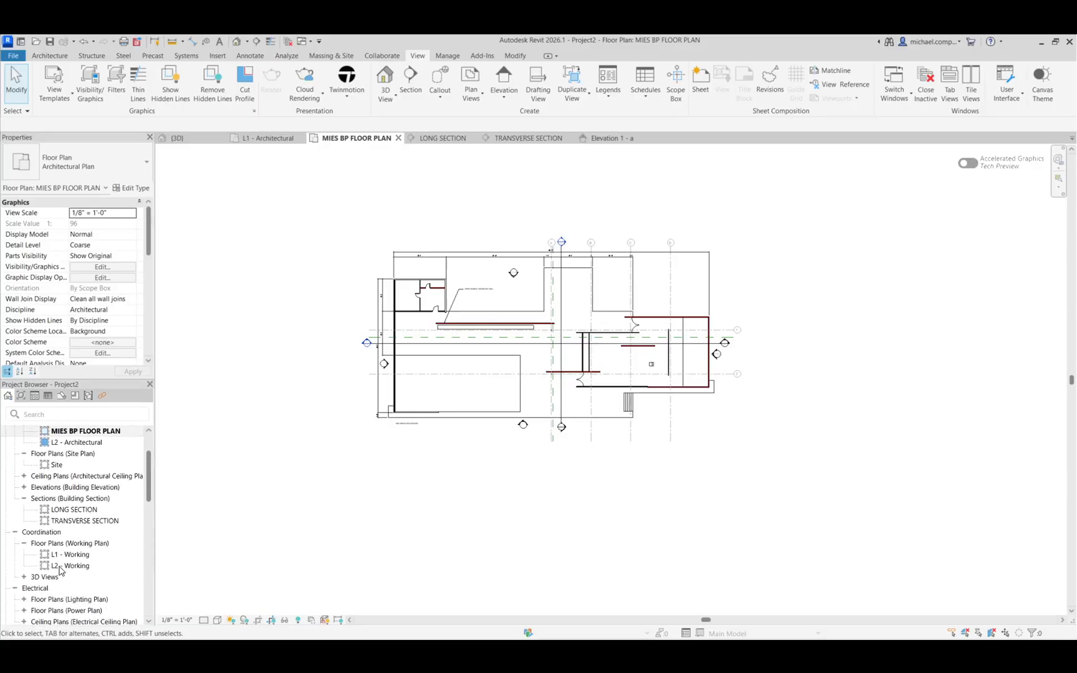
click(25, 487)
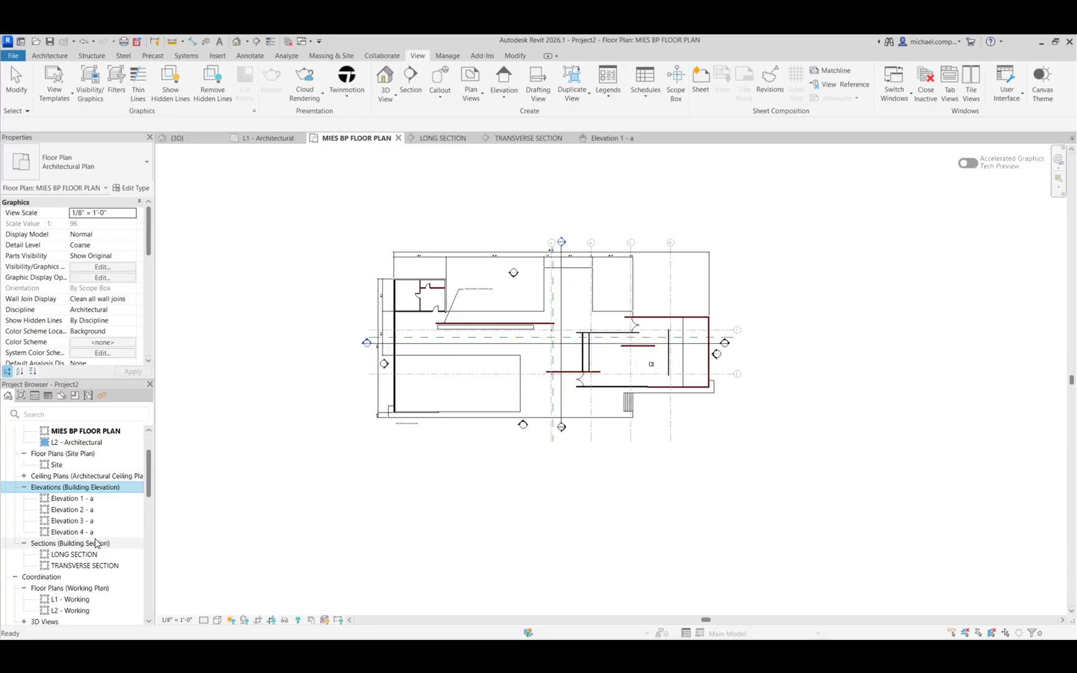
- Examine the elevation marker near the plan's upper edge and the Elevation 1 - a view to match marker and view
click(513, 274)
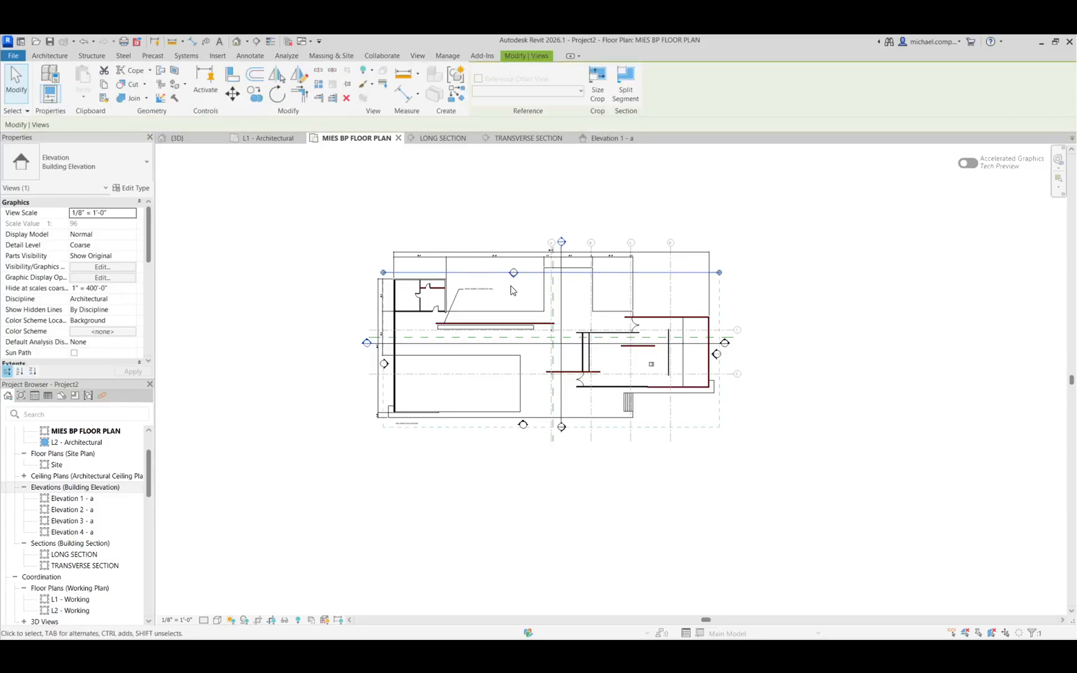
scroll(520, 292, up, 2)
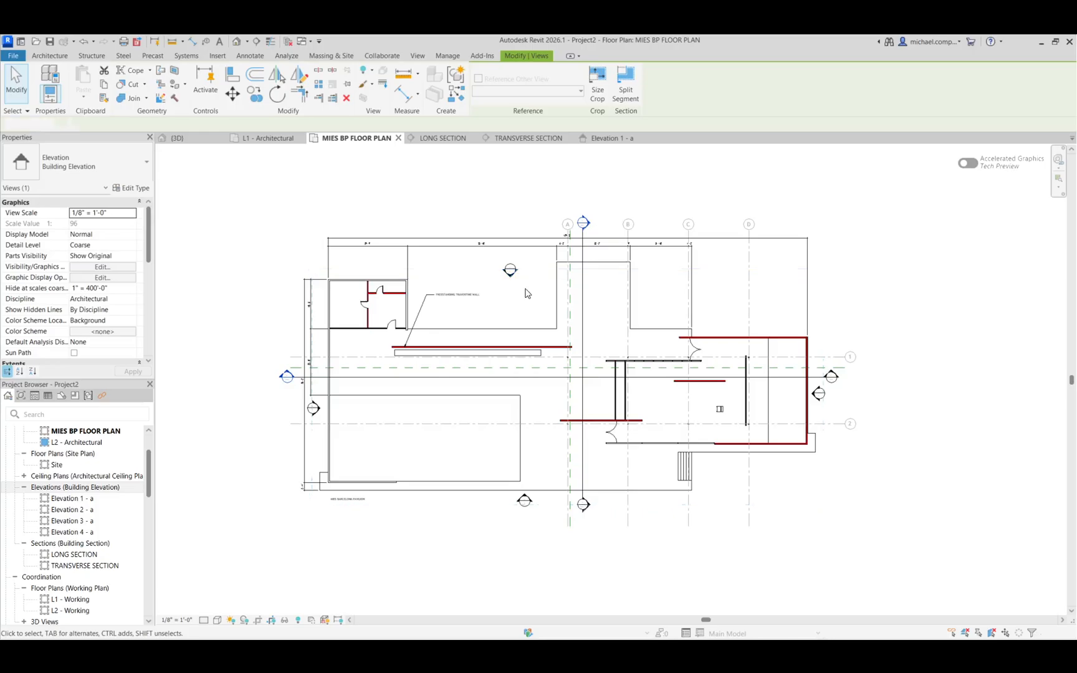
click(526, 293)
click(510, 271)
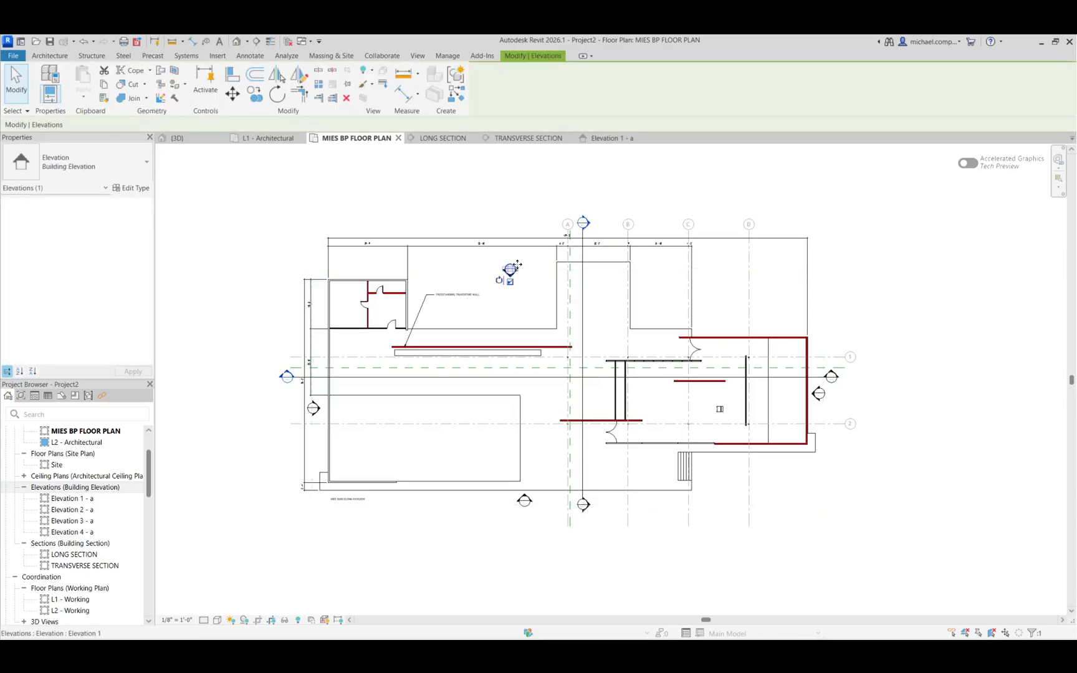
scroll(539, 300, down, 2)
click(539, 300)
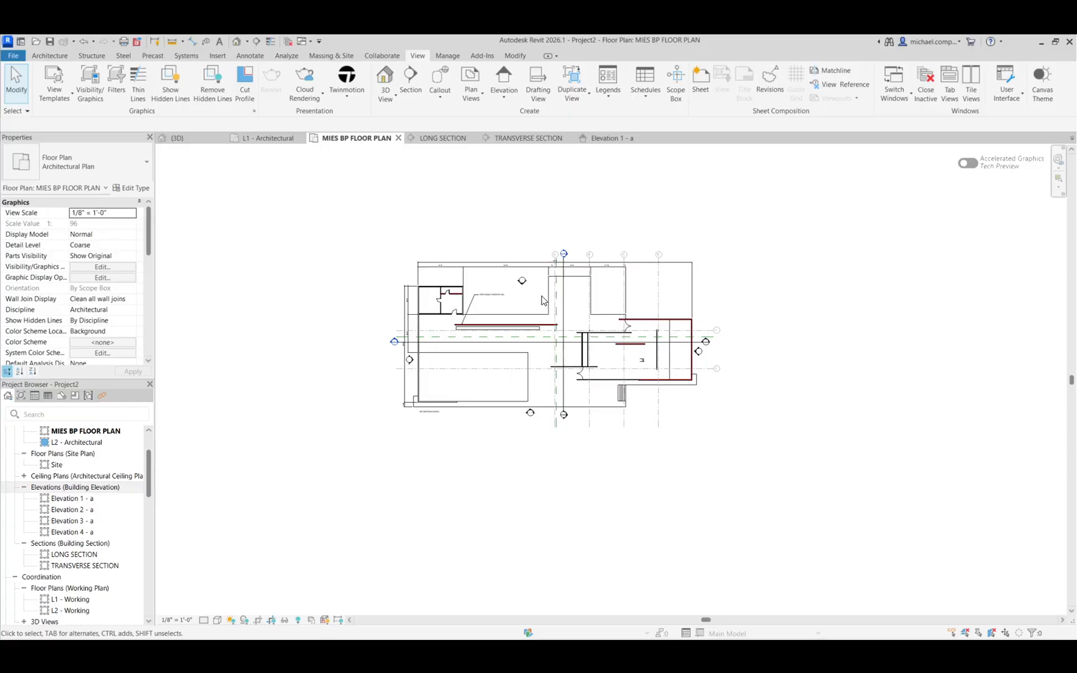
right_click(88, 501)
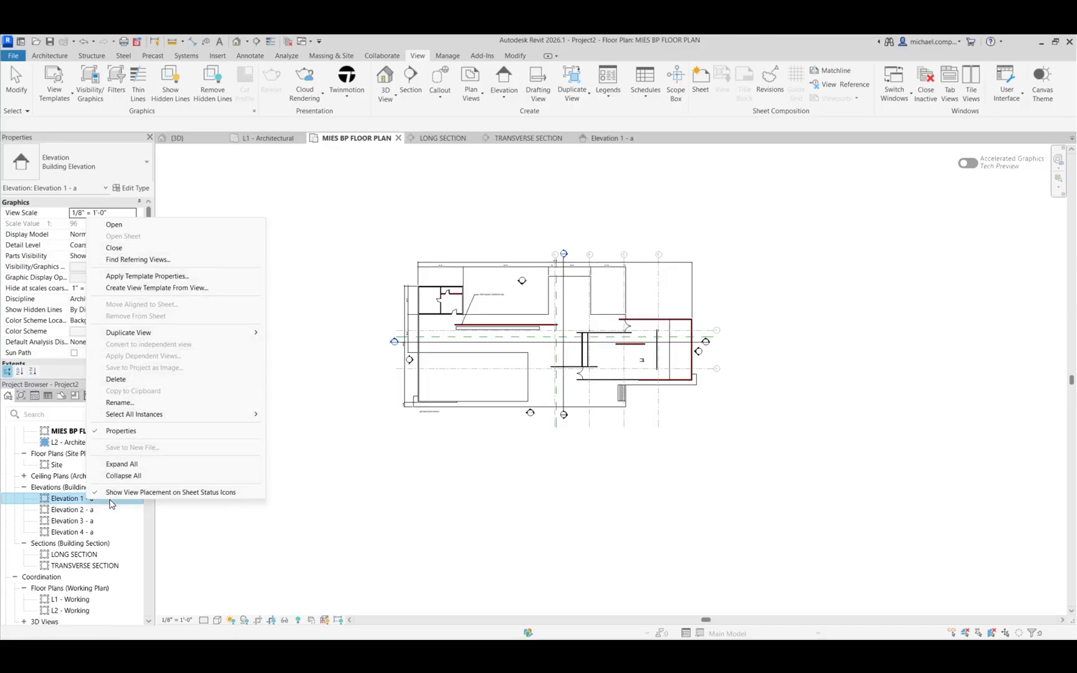
click(54, 504)
double_click(70, 498)
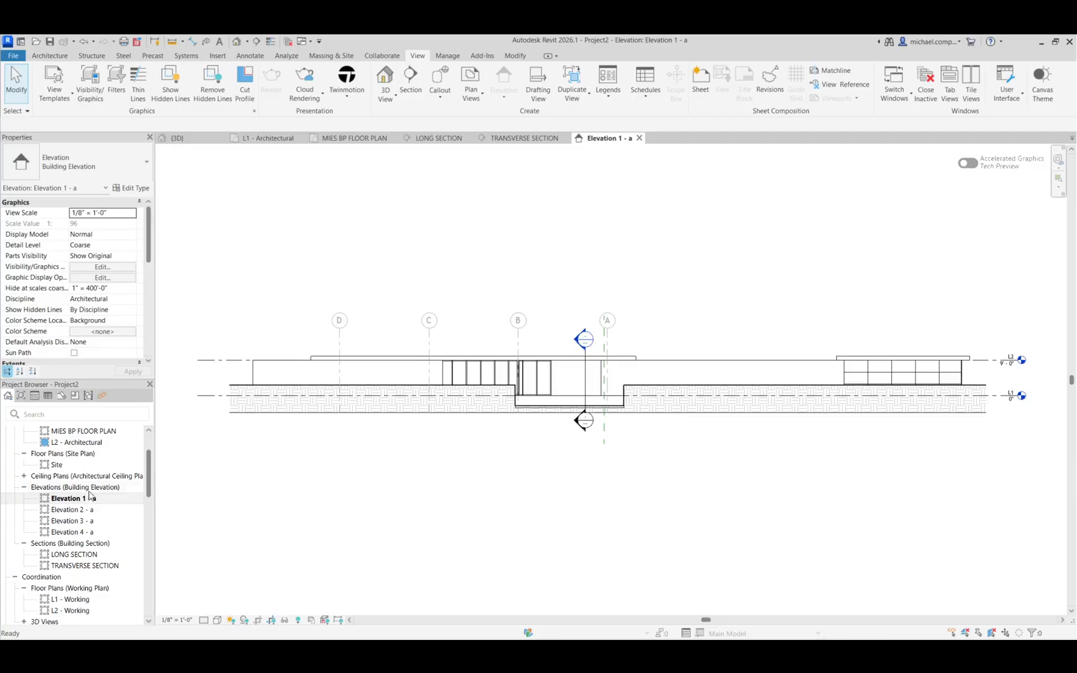
double_click(78, 432)
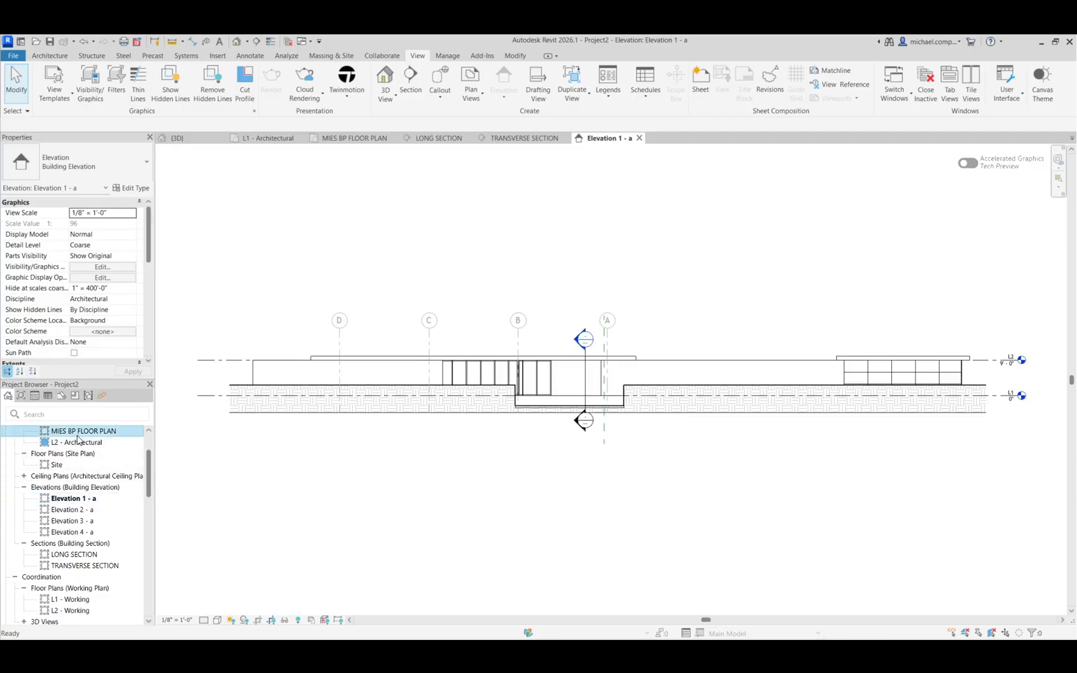
right_click(86, 504)
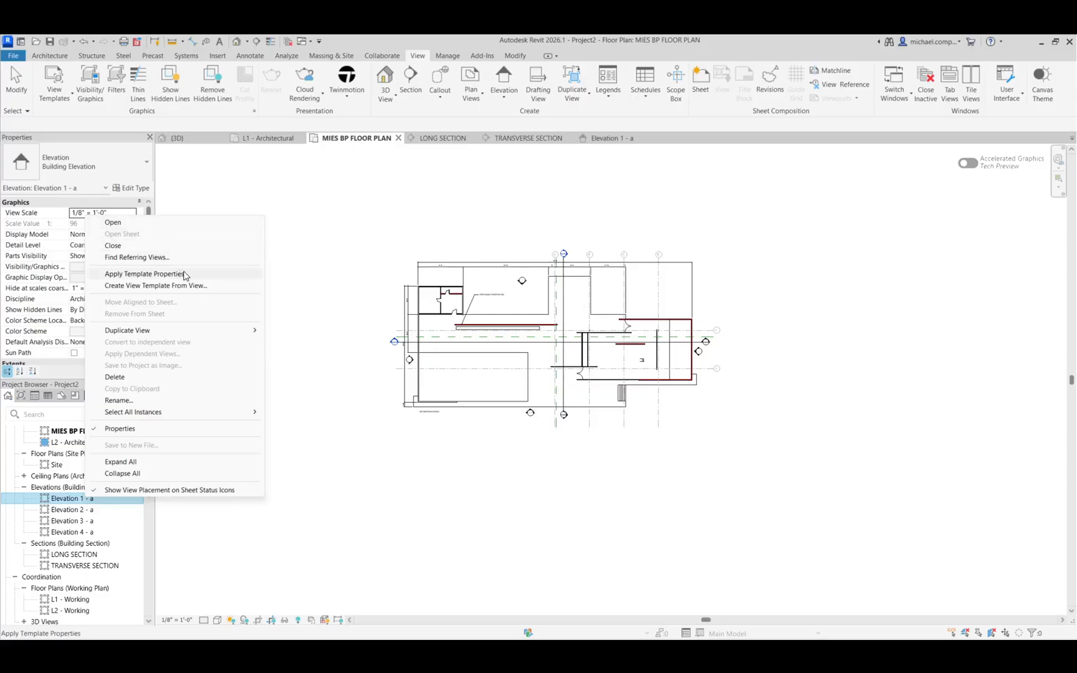
click(423, 468)
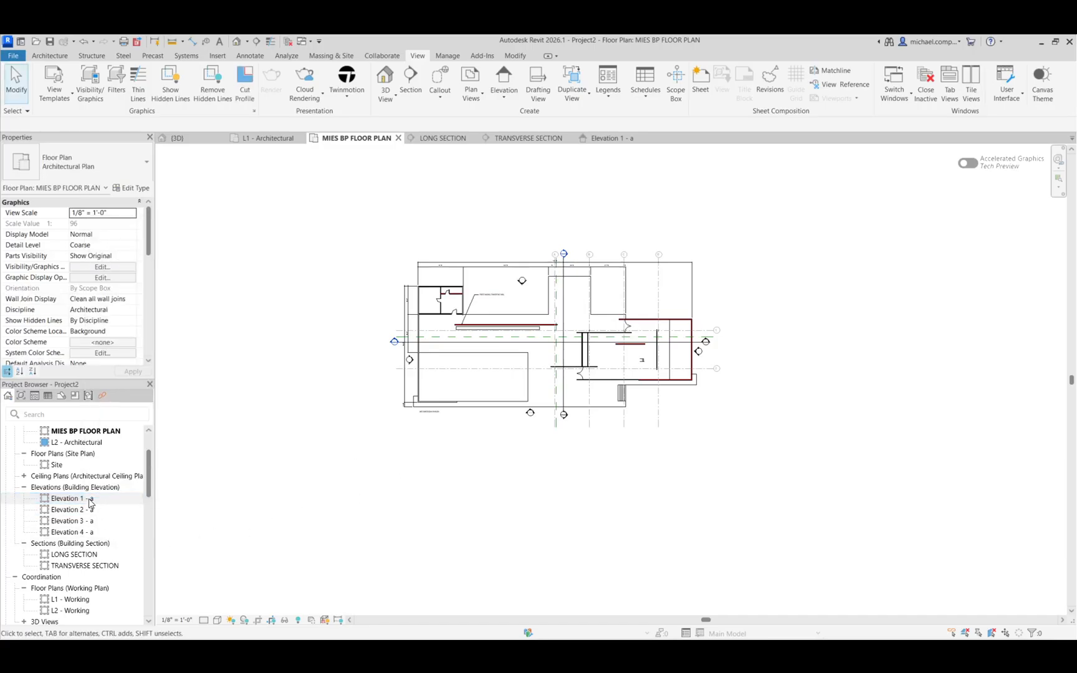
- Open the elevation that belongs to the marker near the plan's upper edge and rename the view NORTH ELEV
scroll(514, 287, up, 3)
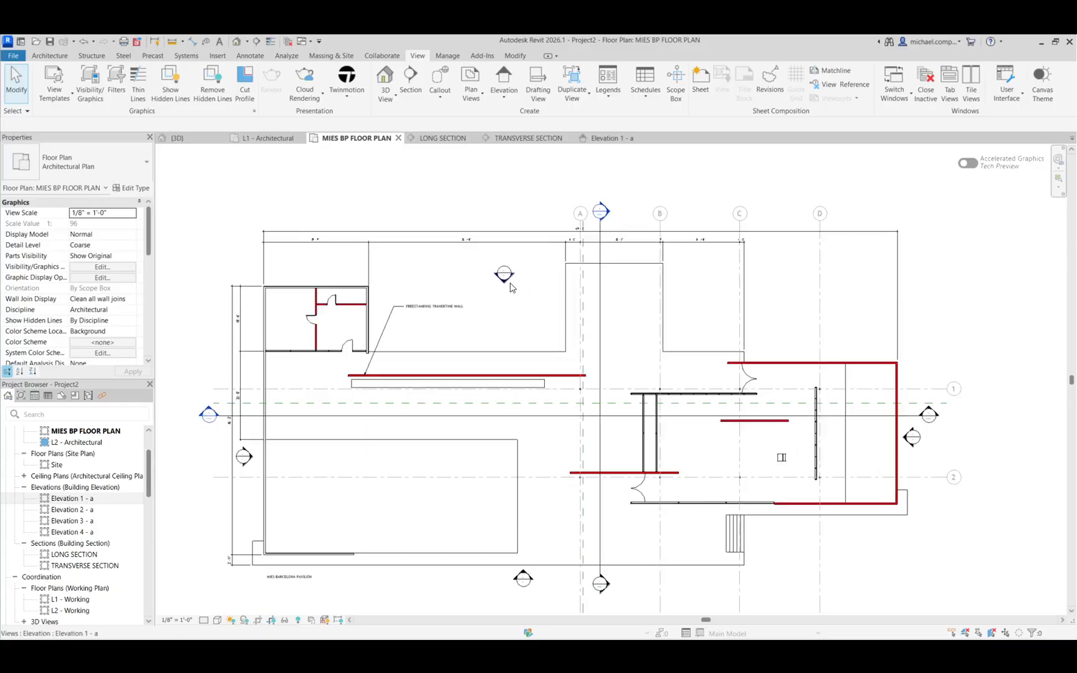
double_click(508, 284)
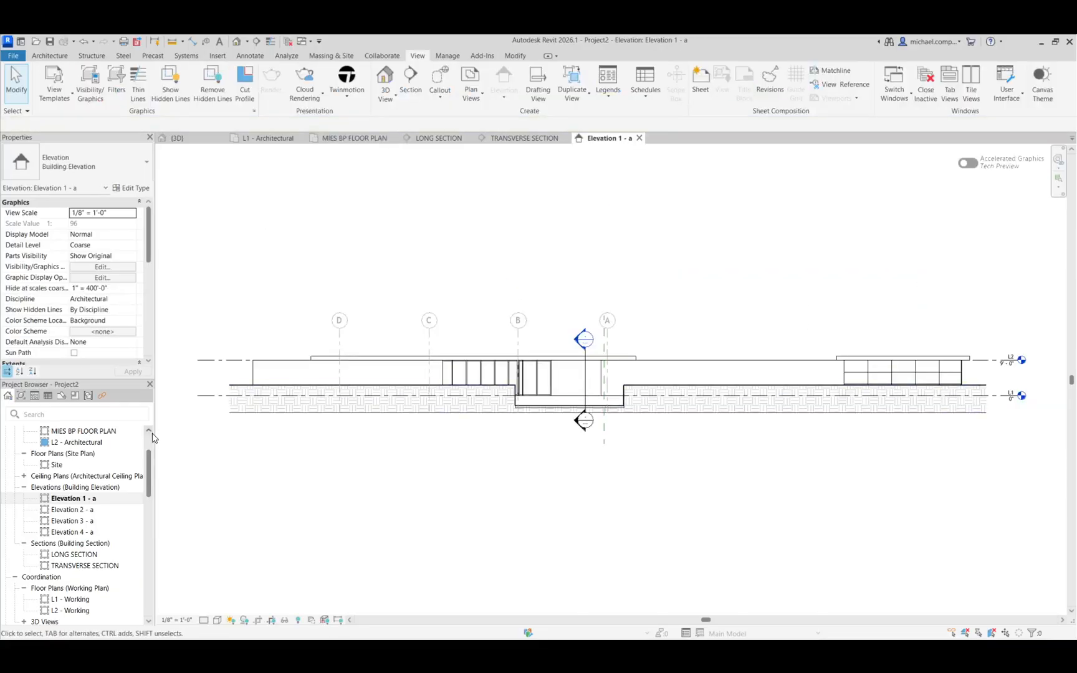
right_click(90, 502)
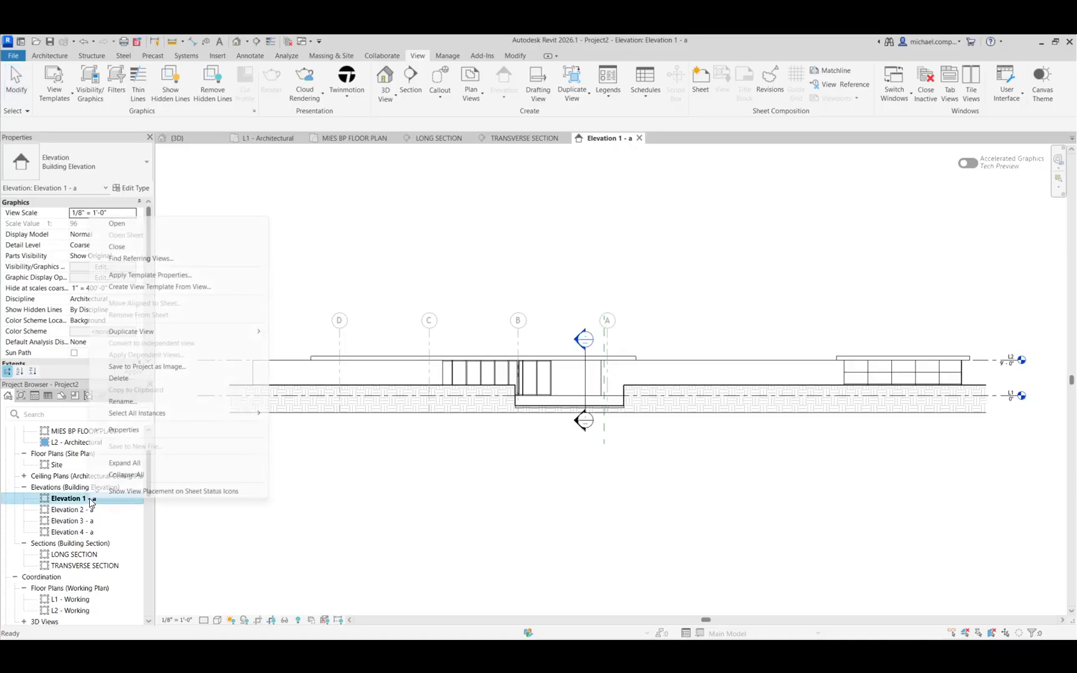
click(127, 405)
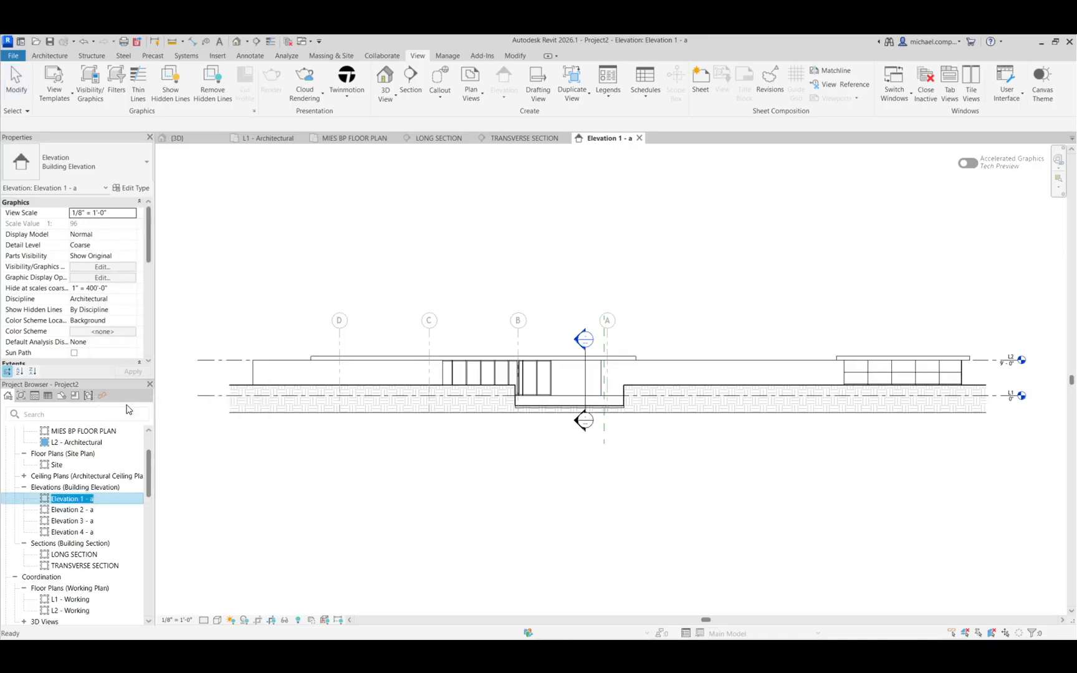
text(NORTH ELEV)
key(Return)
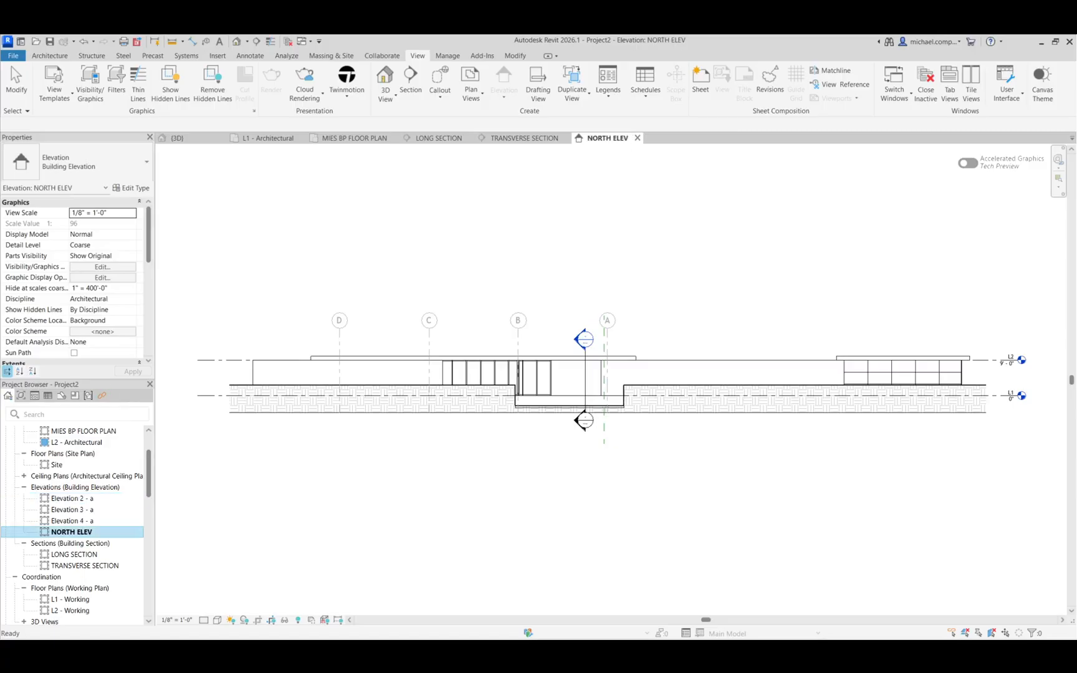
- From the MIES BP FLOOR PLAN, open the elevation of the marker below the plan and rename the view SOUTH ELEV
double_click(81, 431)
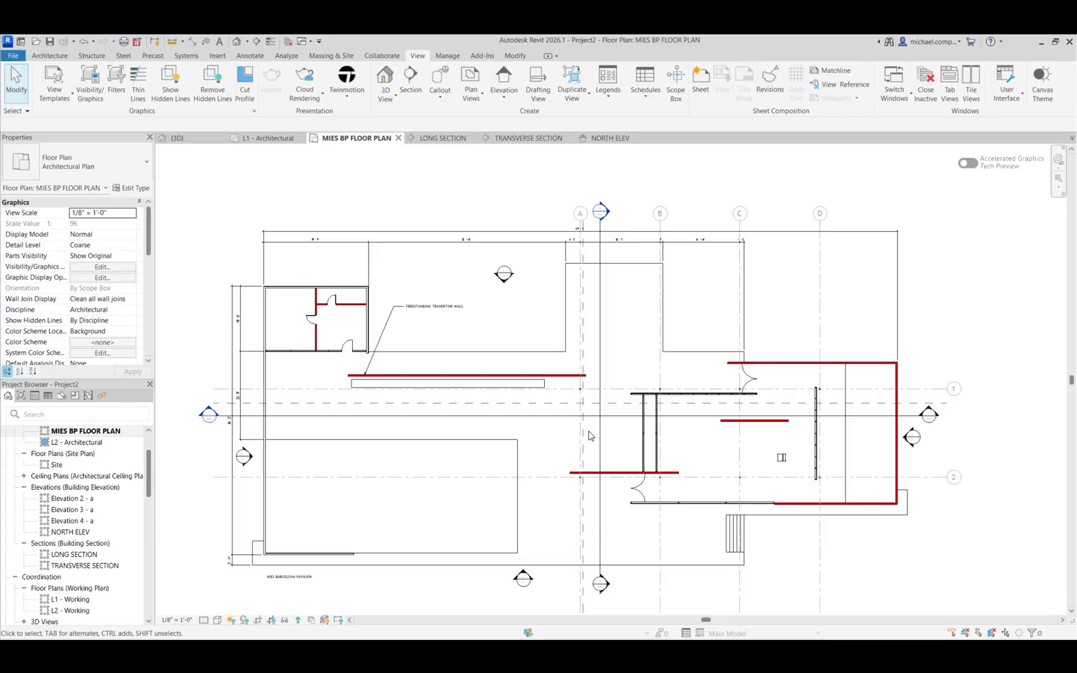
double_click(529, 577)
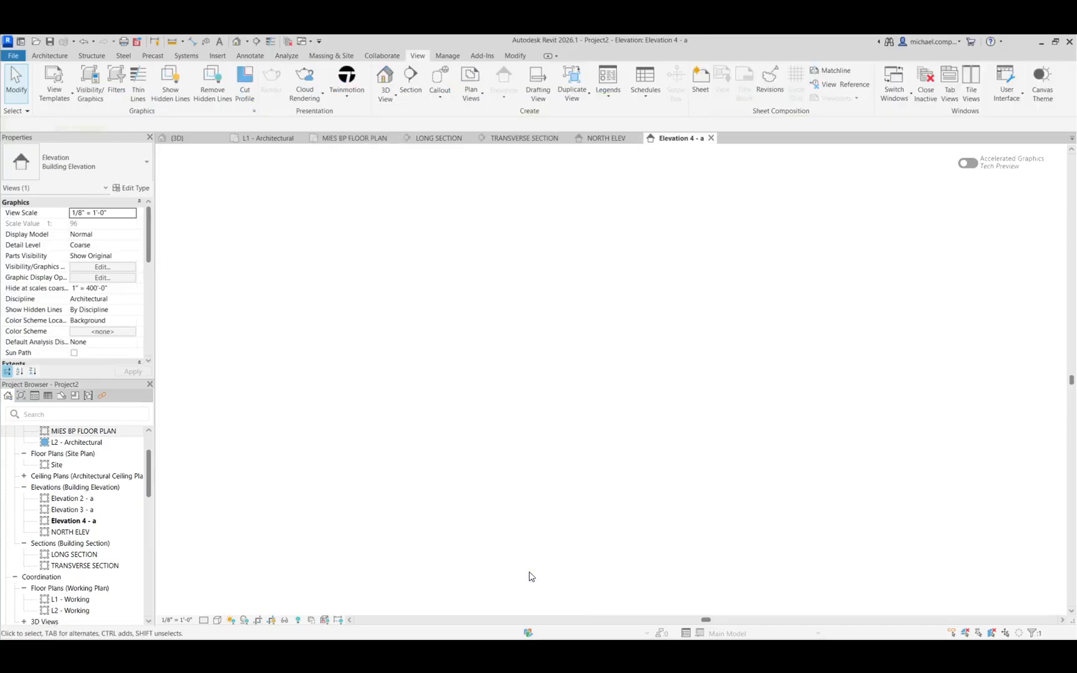
right_click(87, 521)
click(121, 427)
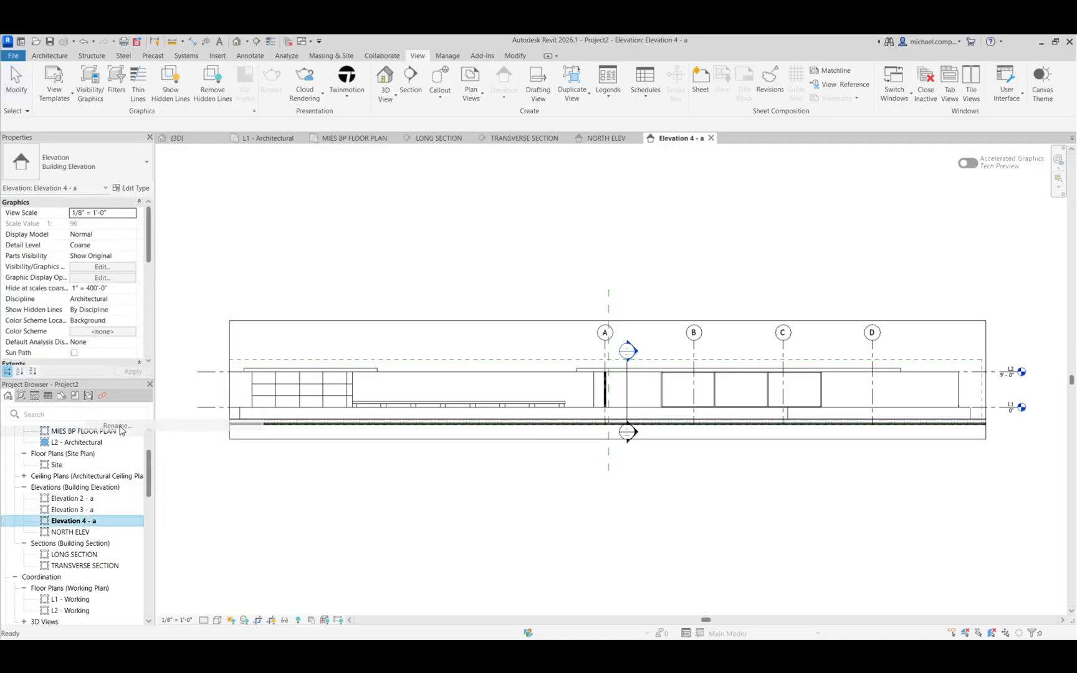
text(SOUTH ELEB)
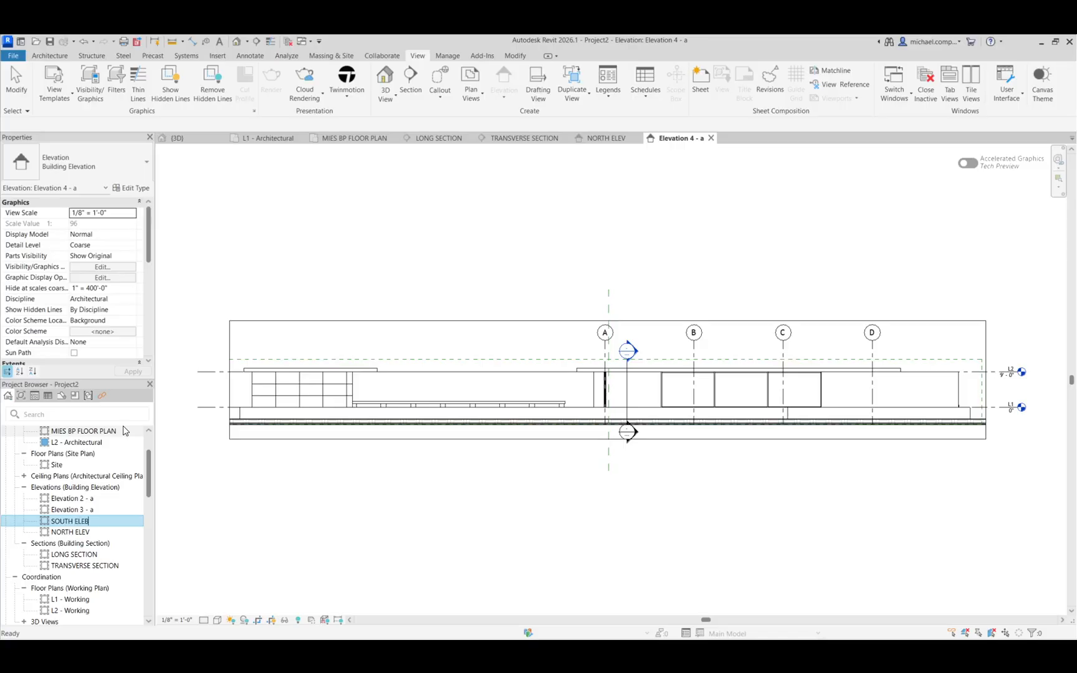
key(Return)
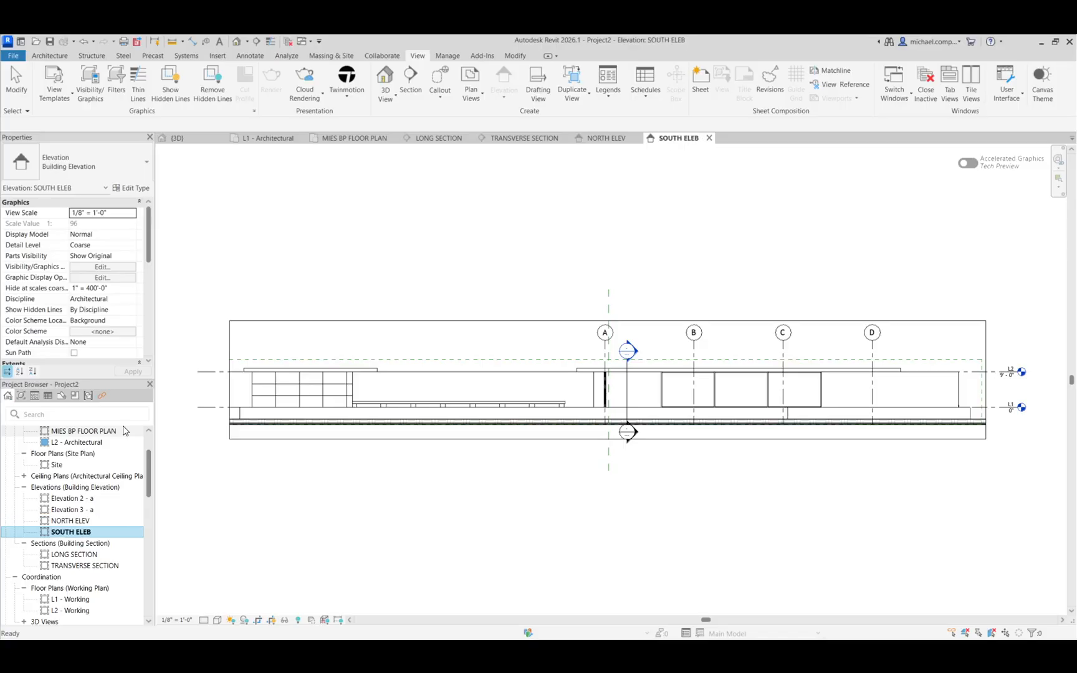
right_click(75, 531)
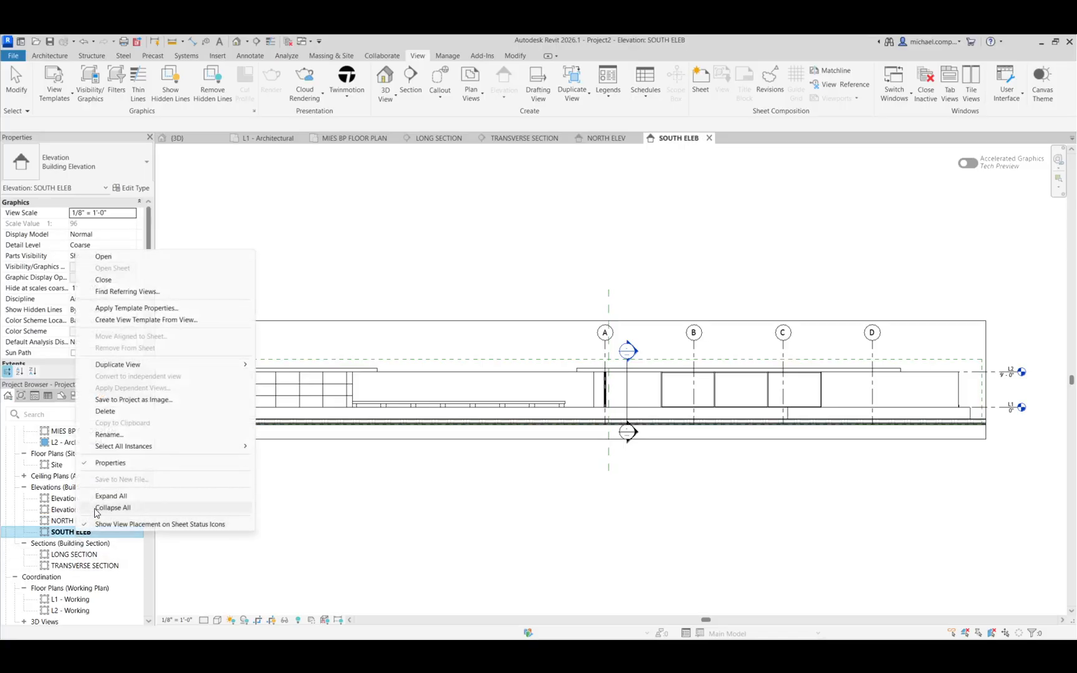
click(109, 435)
click(93, 532)
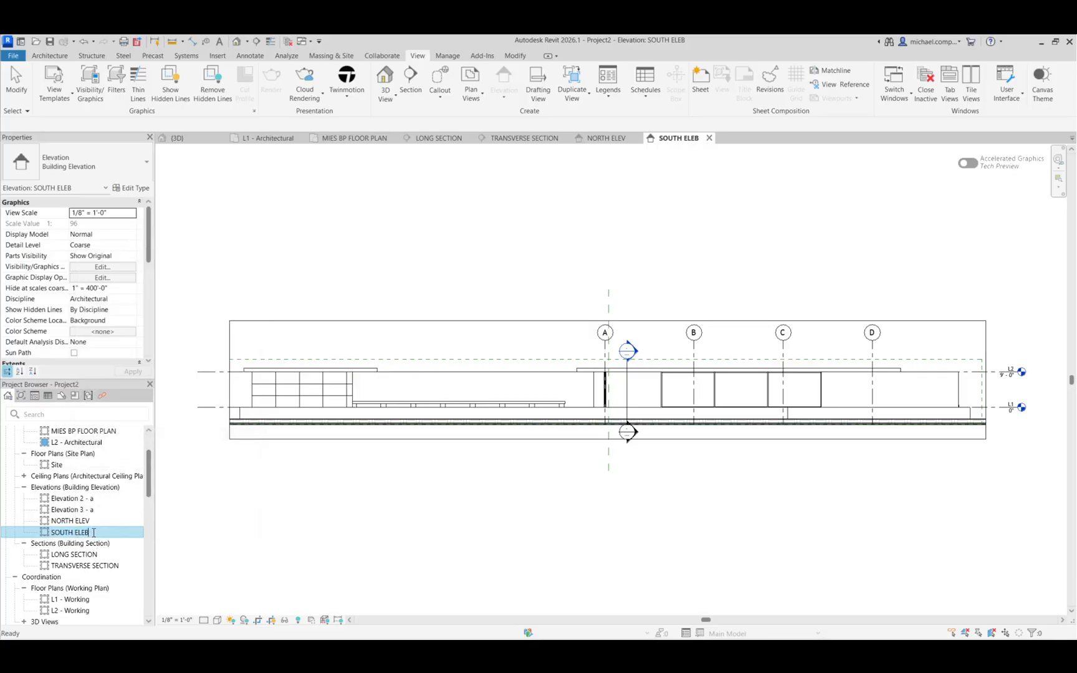
key(Return)
click(454, 467)
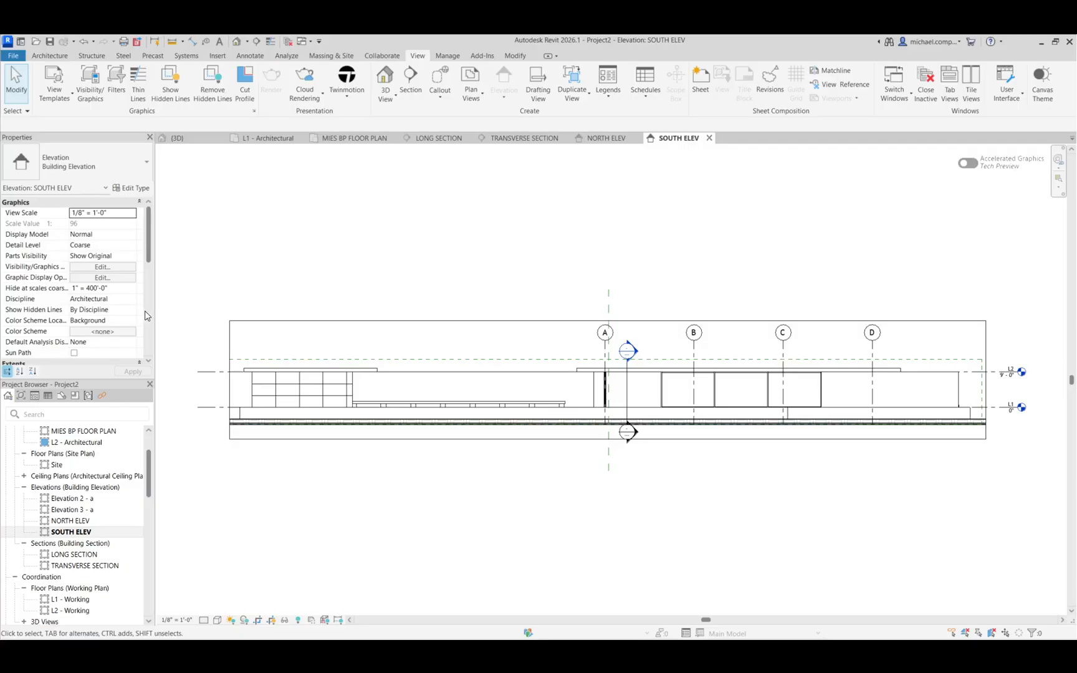
- Assign the MIES BP scope box to the SOUTH ELEV view and make its crop region invisible
scroll(144, 315, down, 5)
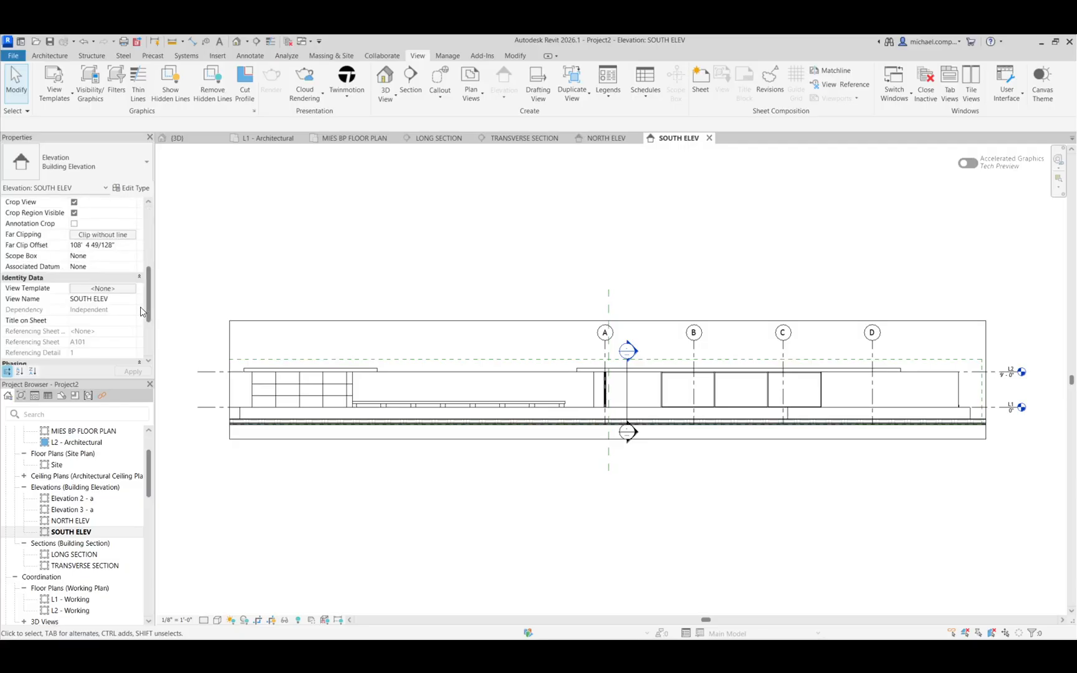
click(134, 257)
click(108, 287)
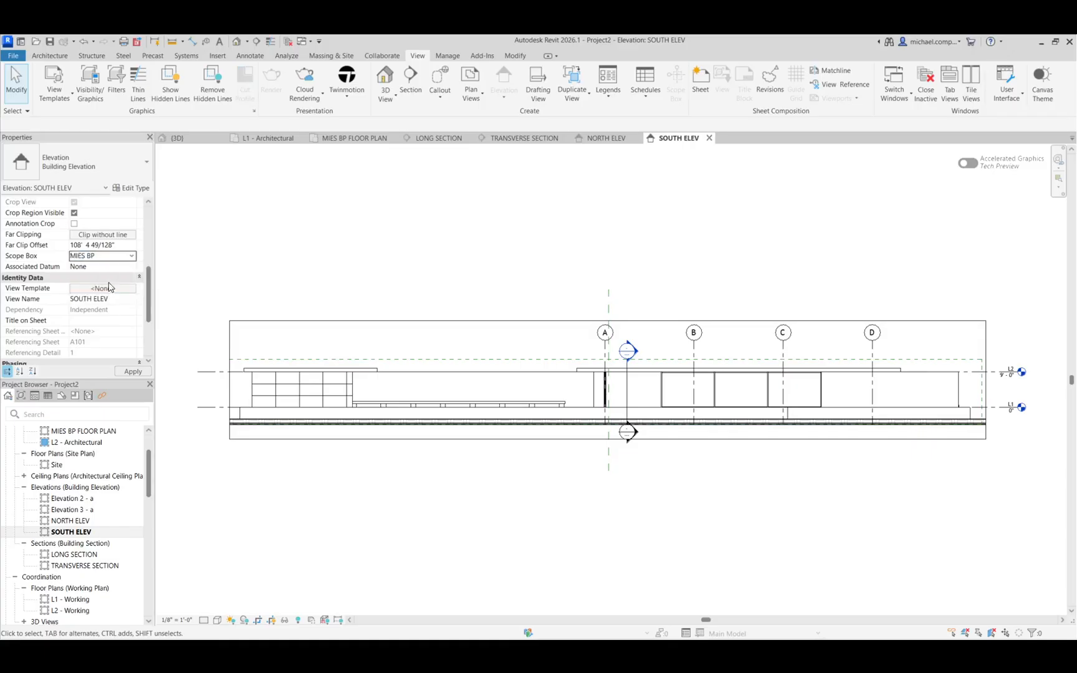
click(75, 213)
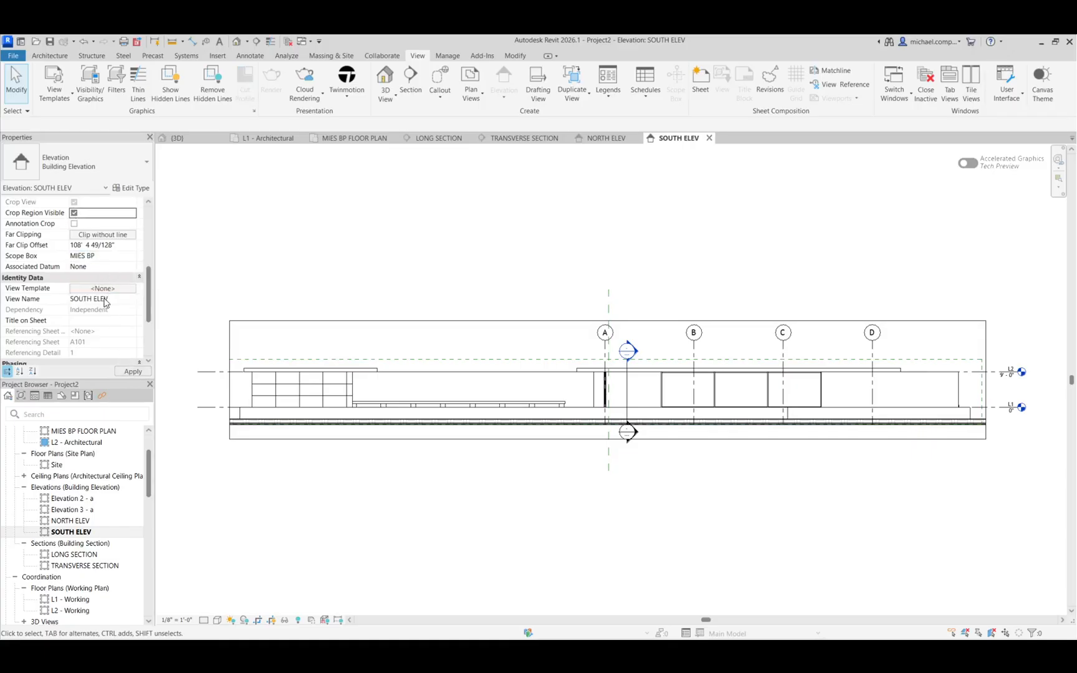
click(133, 371)
click(694, 377)
right_click(694, 377)
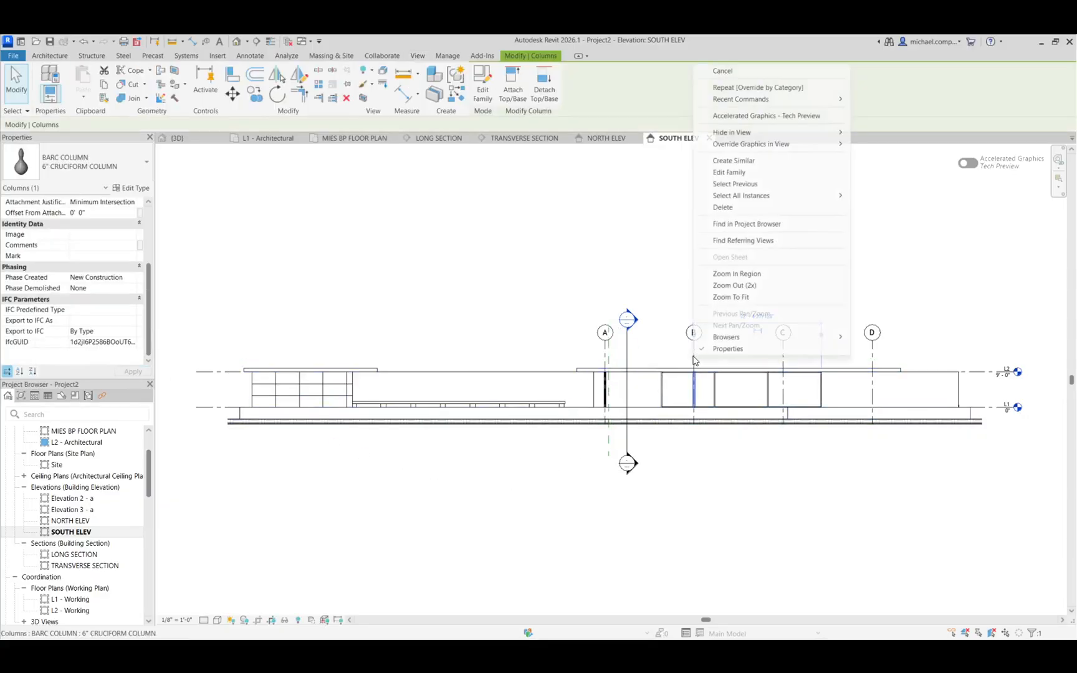
key(Escape)
- Override the grid category's graphics to halftone in the SOUTH ELEV view
right_click(694, 353)
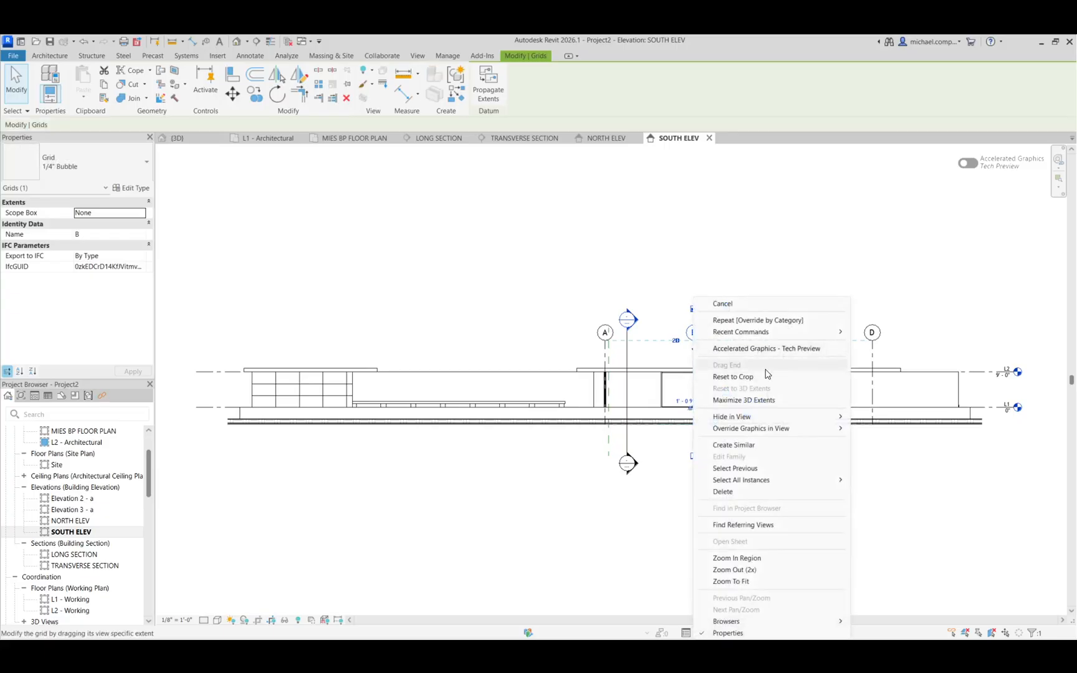
mouse_move(786, 430)
click(888, 440)
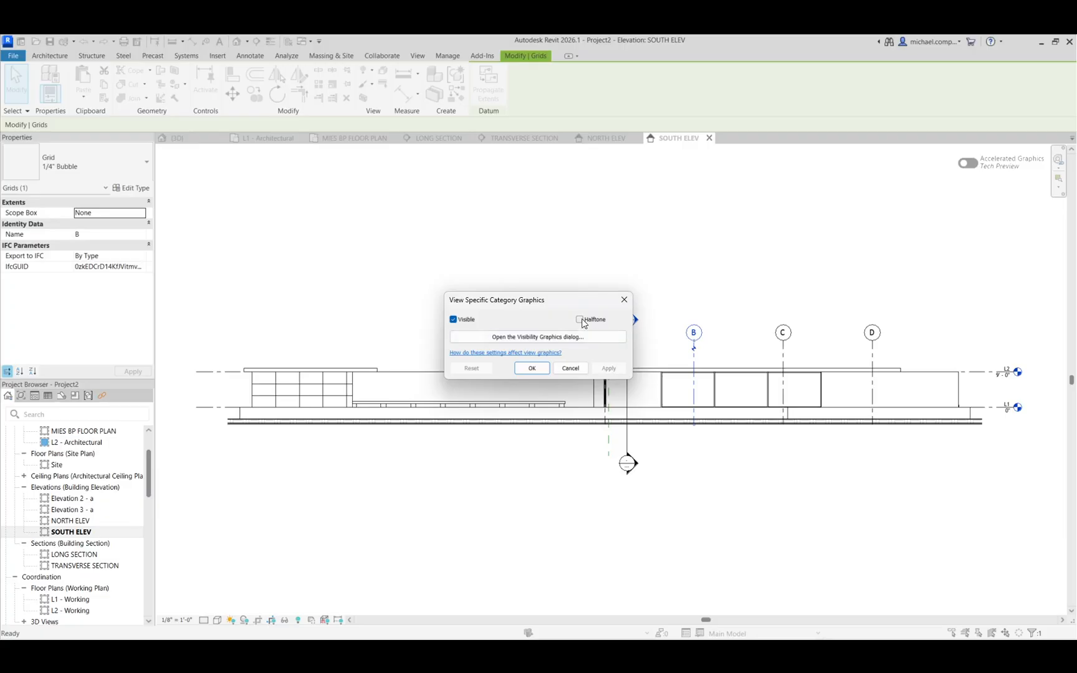
click(579, 320)
click(532, 368)
click(518, 471)
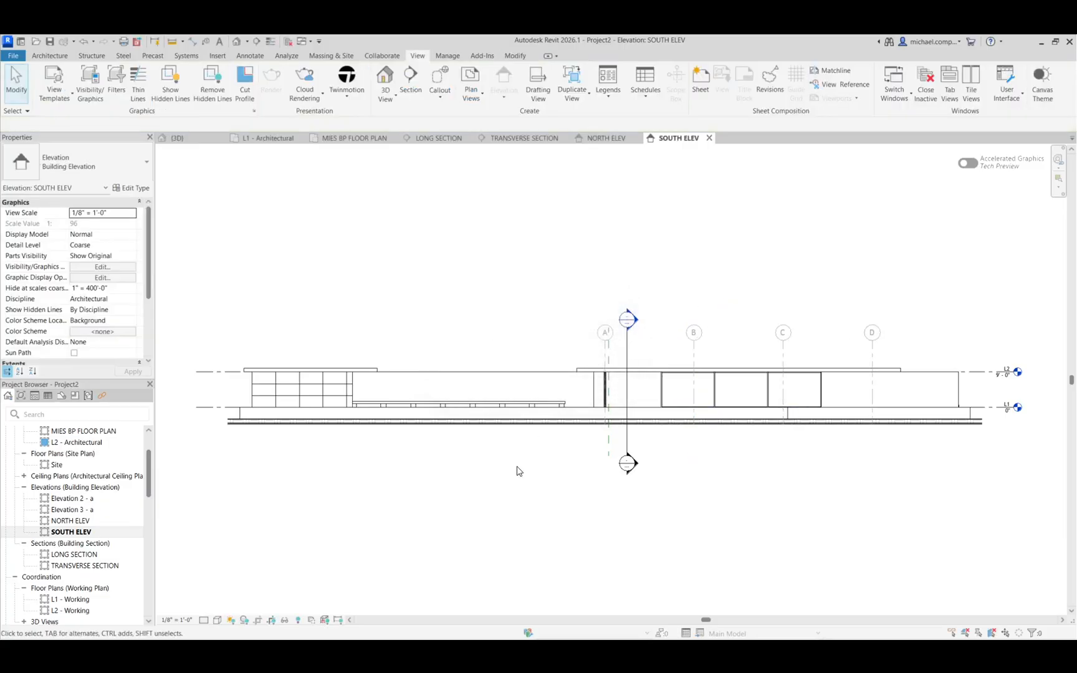
middle_click(517, 468)
middle_click(517, 467)
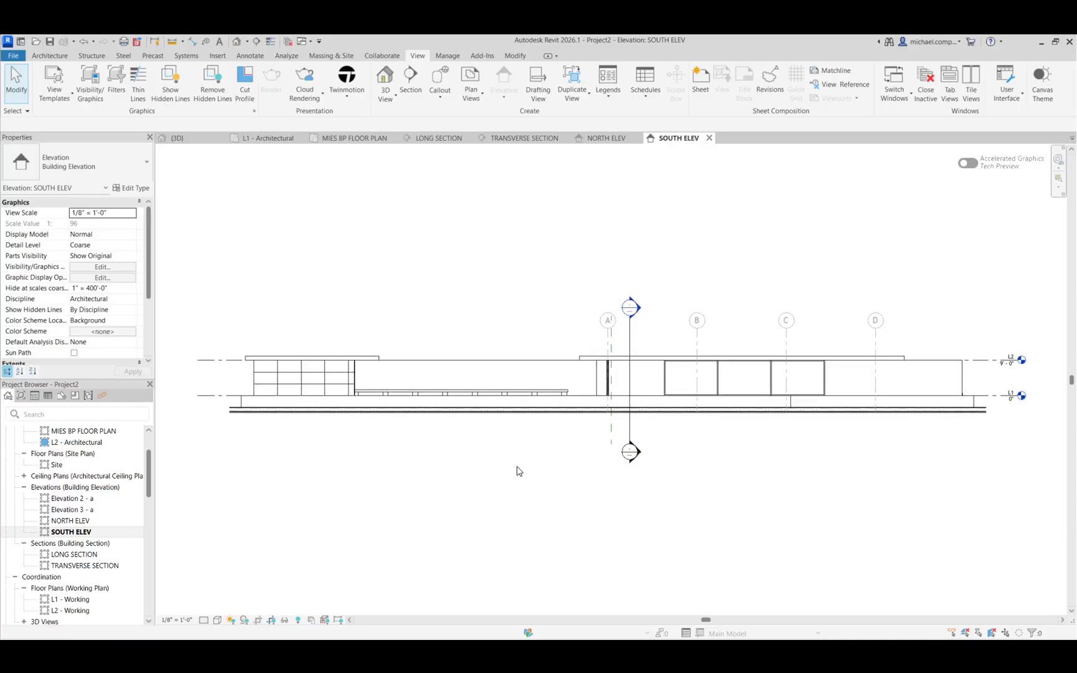
- From the MIES BP FLOOR PLAN, open the elevation of the marker on the plan's west side and rename the view WEST ELEV
click(622, 137)
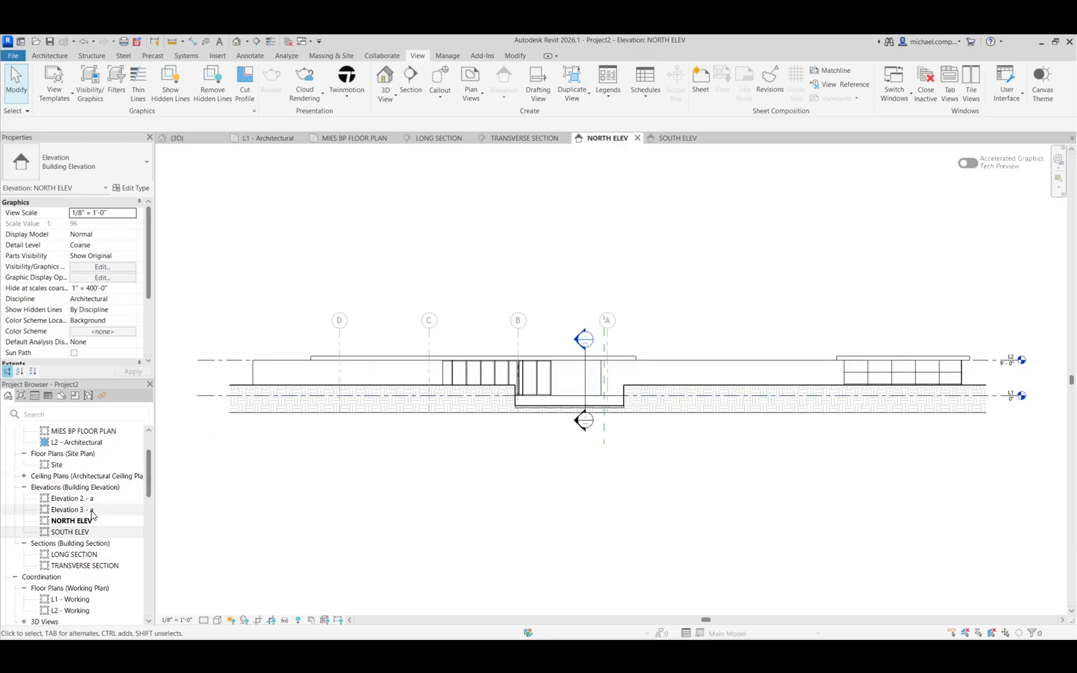
scroll(82, 447, up, 2)
double_click(76, 476)
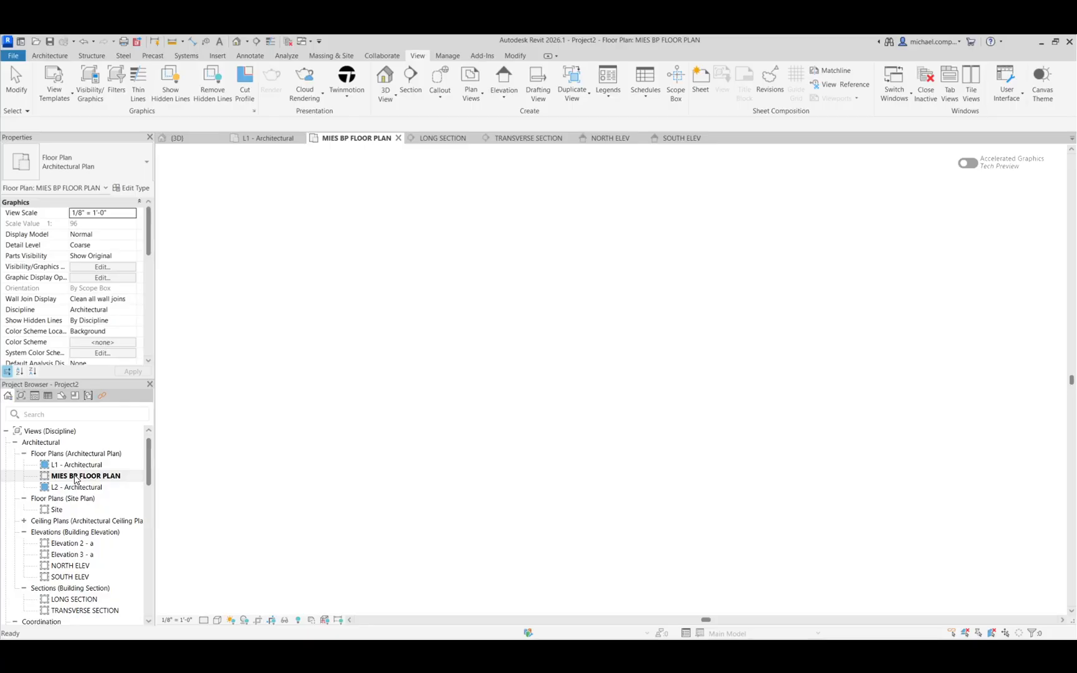
scroll(262, 477, up, 5)
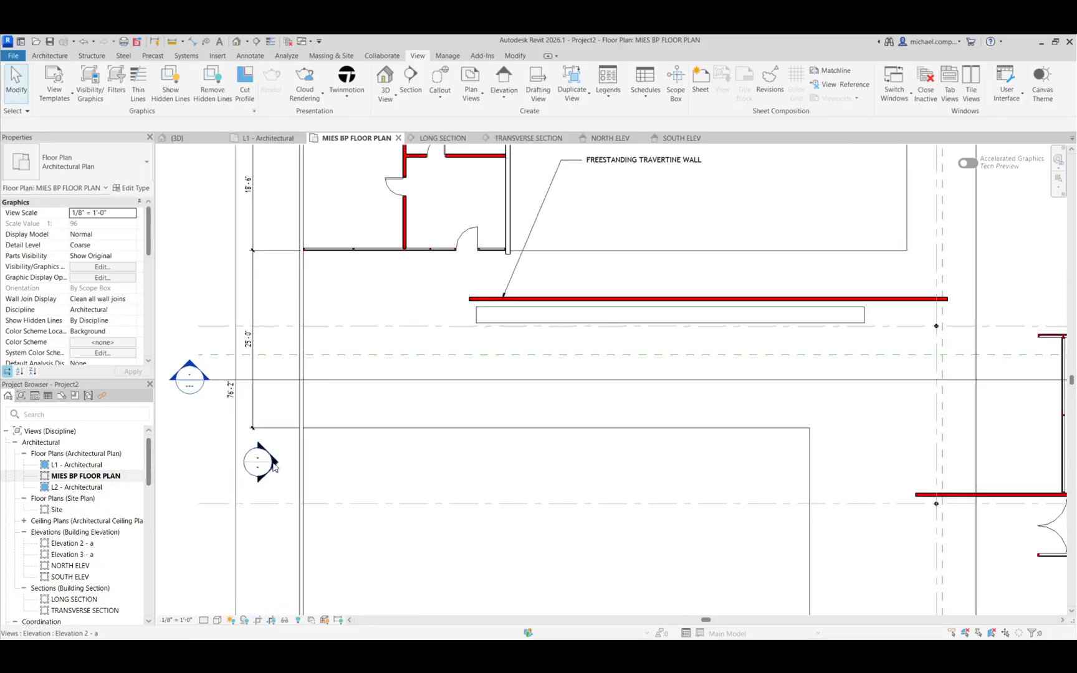
double_click(273, 466)
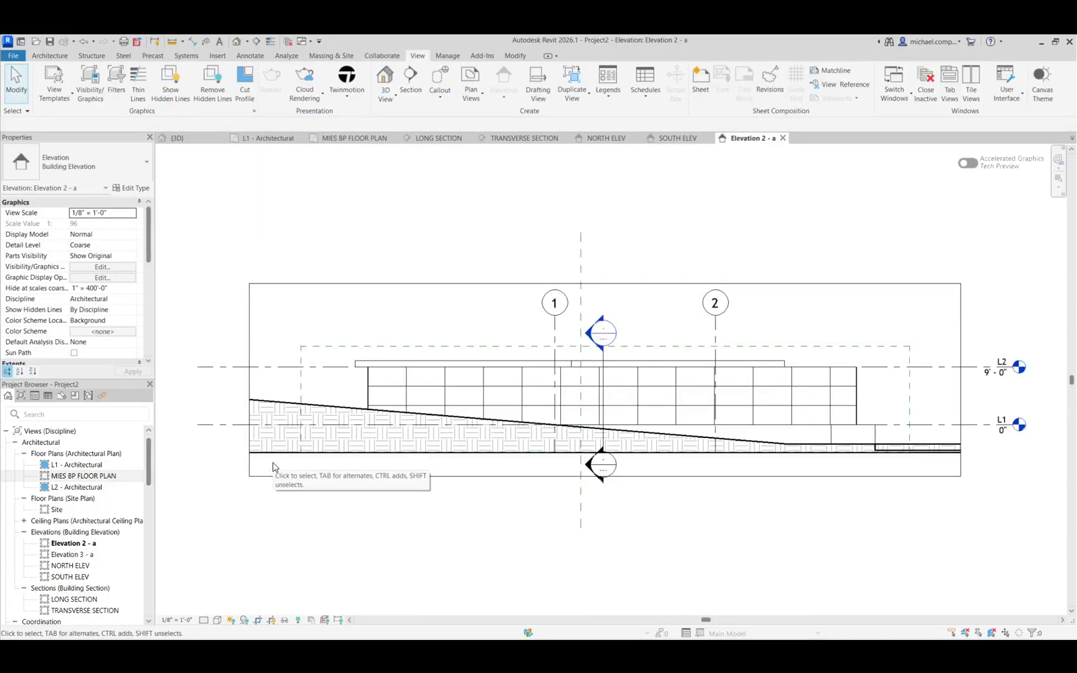
right_click(86, 546)
click(137, 444)
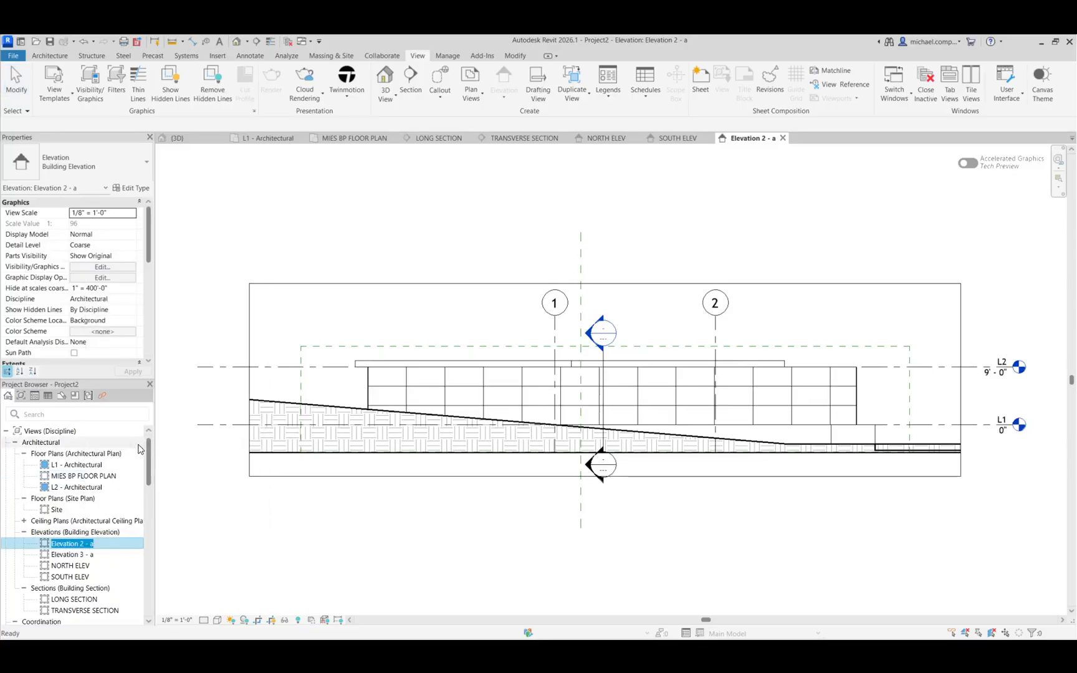
text(WEST ELEV)
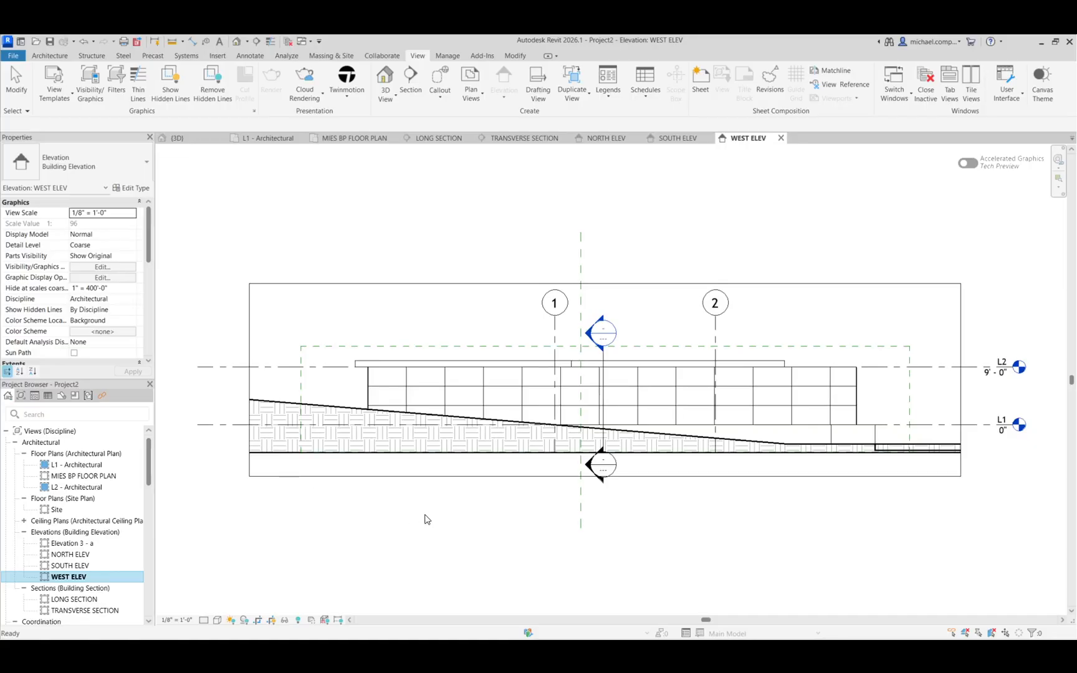
- Assign the MIES BP scope box to the WEST ELEV view and make its crop region invisible
click(400, 514)
scroll(140, 305, down, 5)
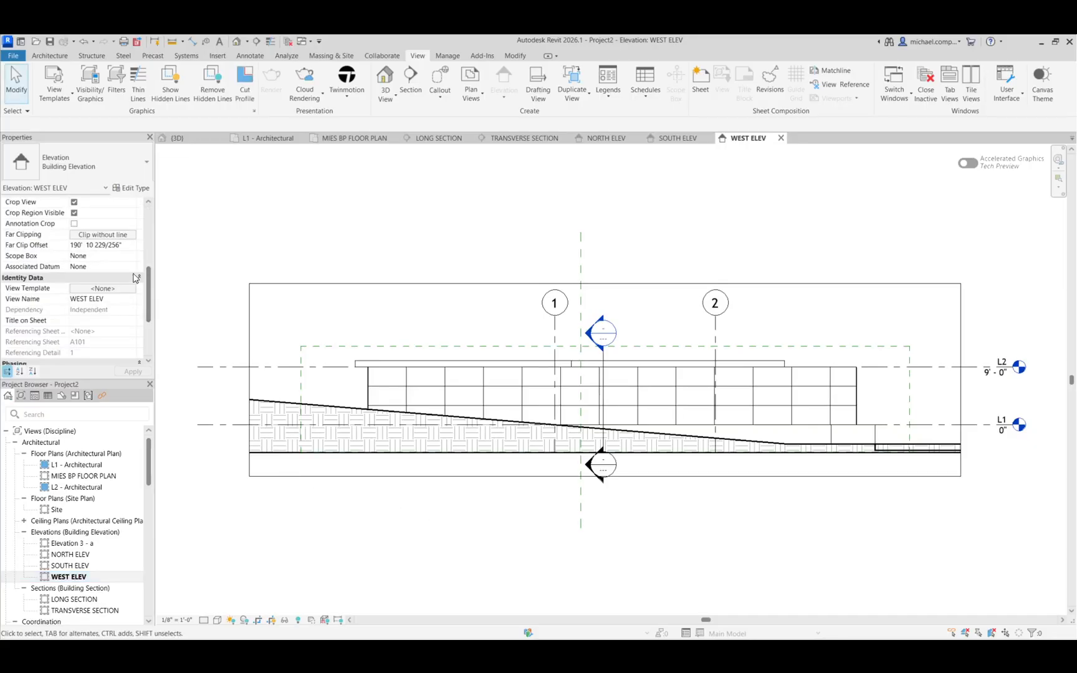
click(132, 256)
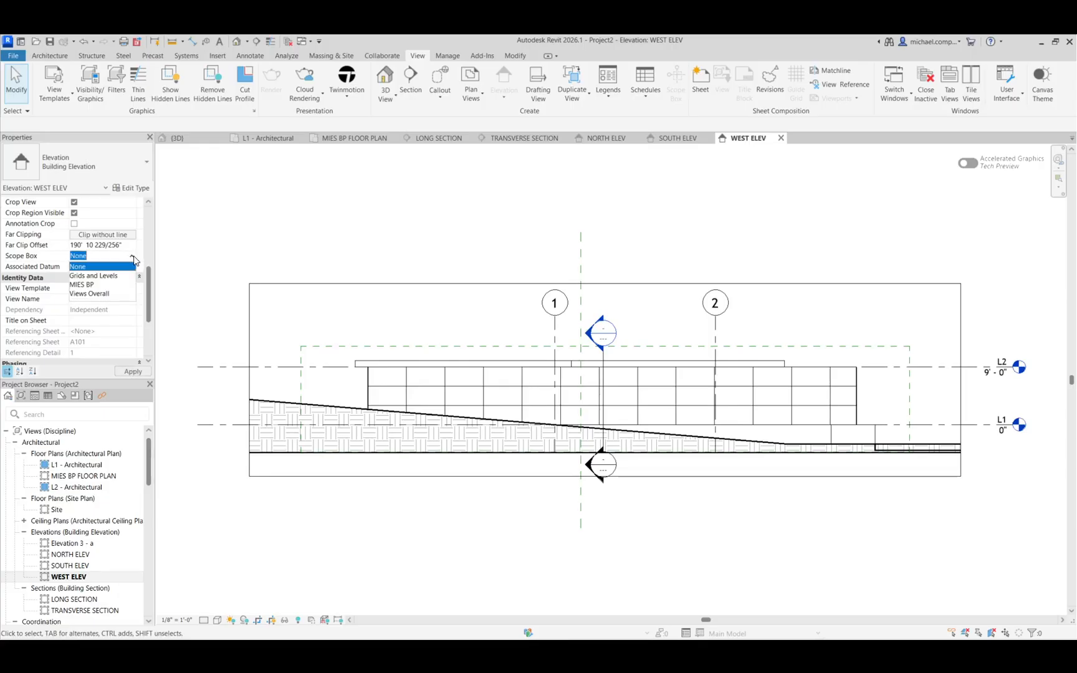
click(109, 286)
click(132, 372)
click(134, 373)
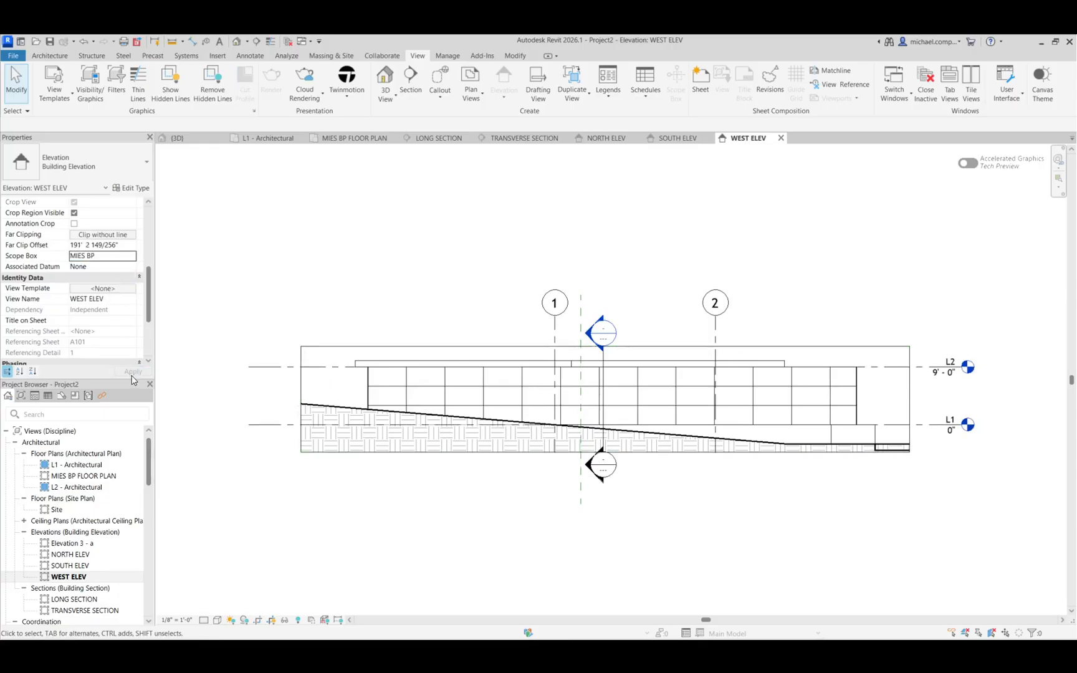
click(74, 213)
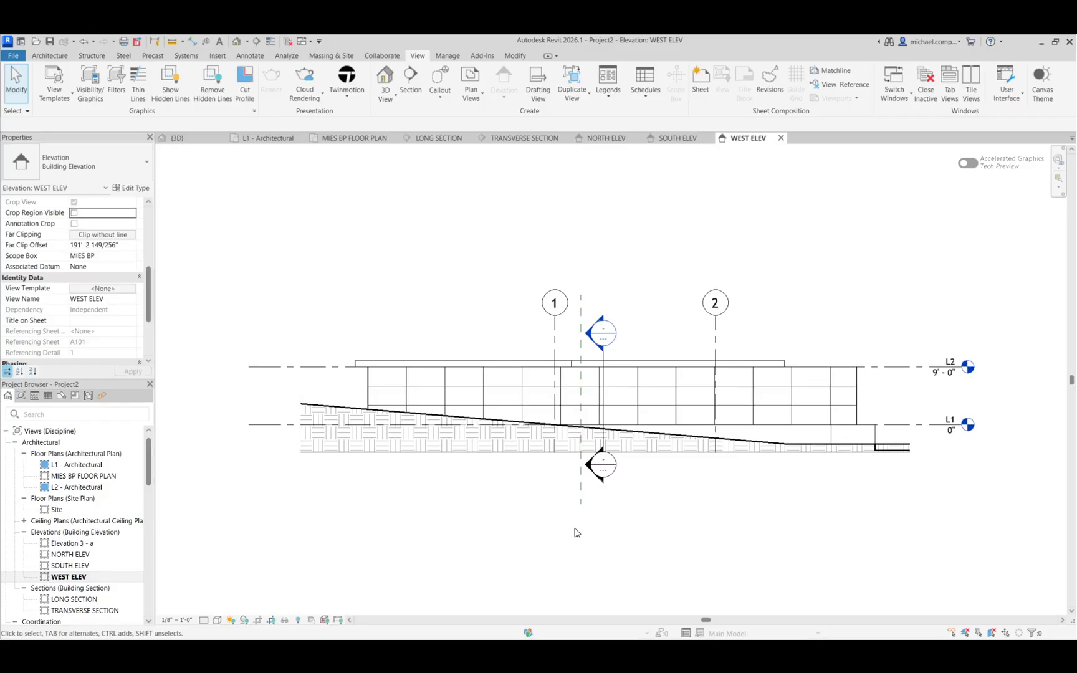
- Override the grid category's graphics to halftone in the WEST ELEV view
click(556, 341)
right_click(556, 341)
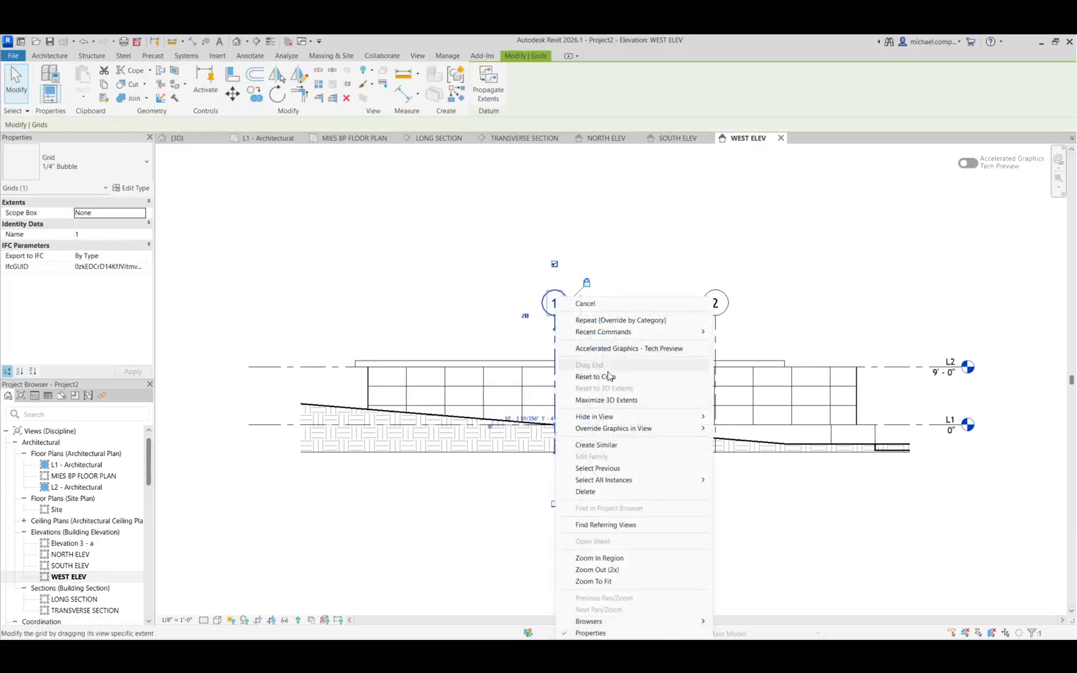
mouse_move(620, 430)
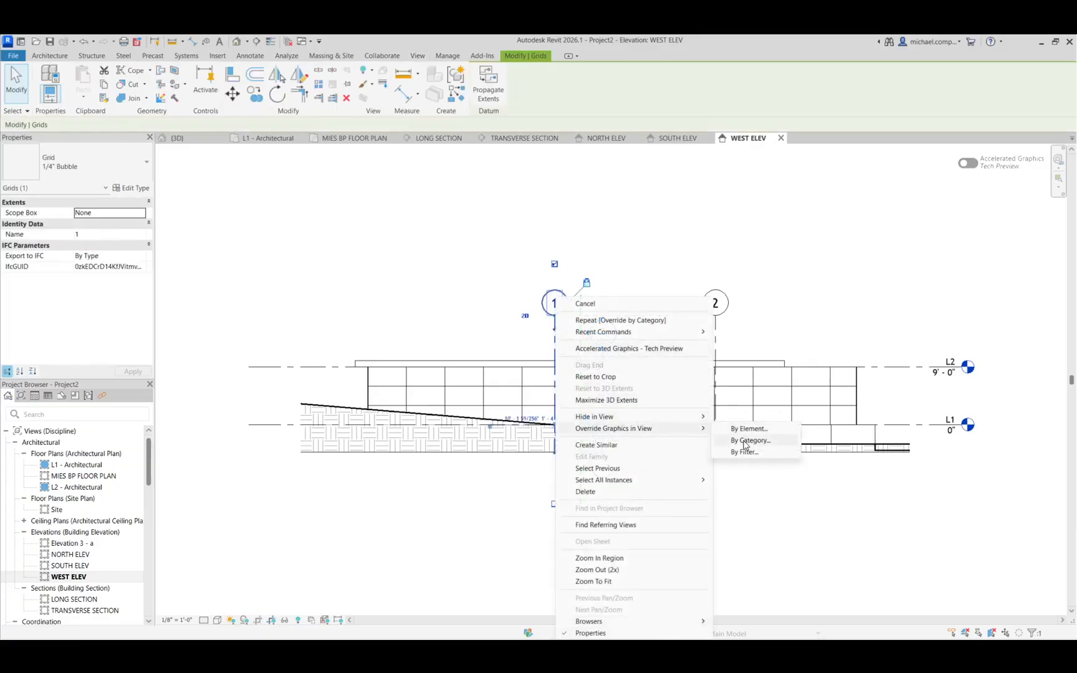
click(744, 443)
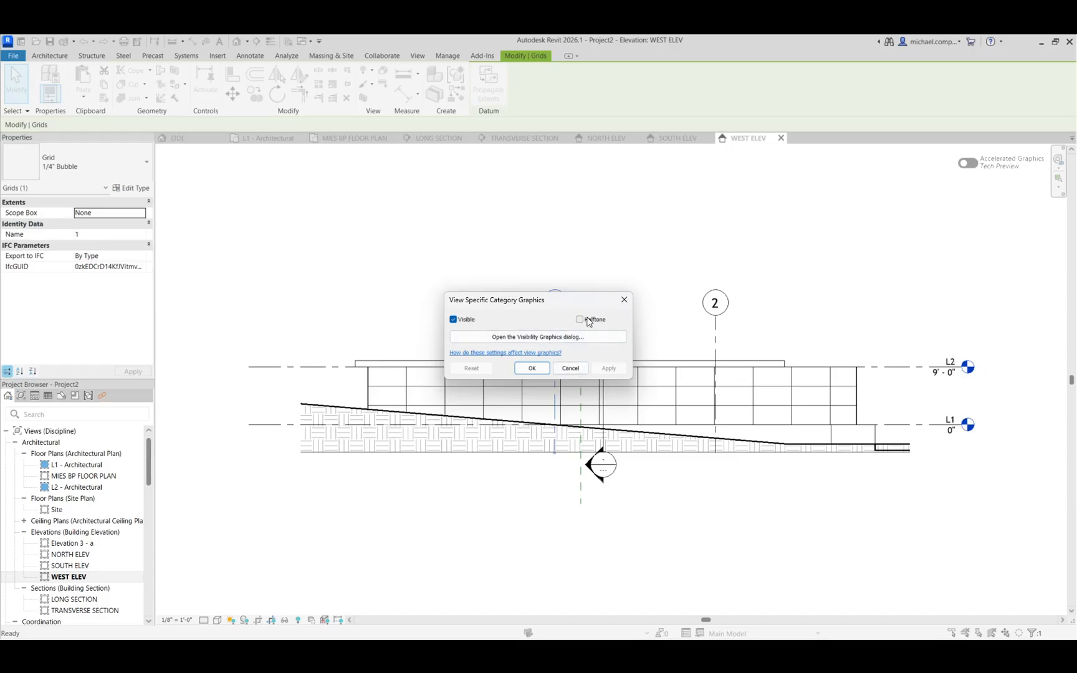
click(588, 321)
click(531, 368)
click(506, 510)
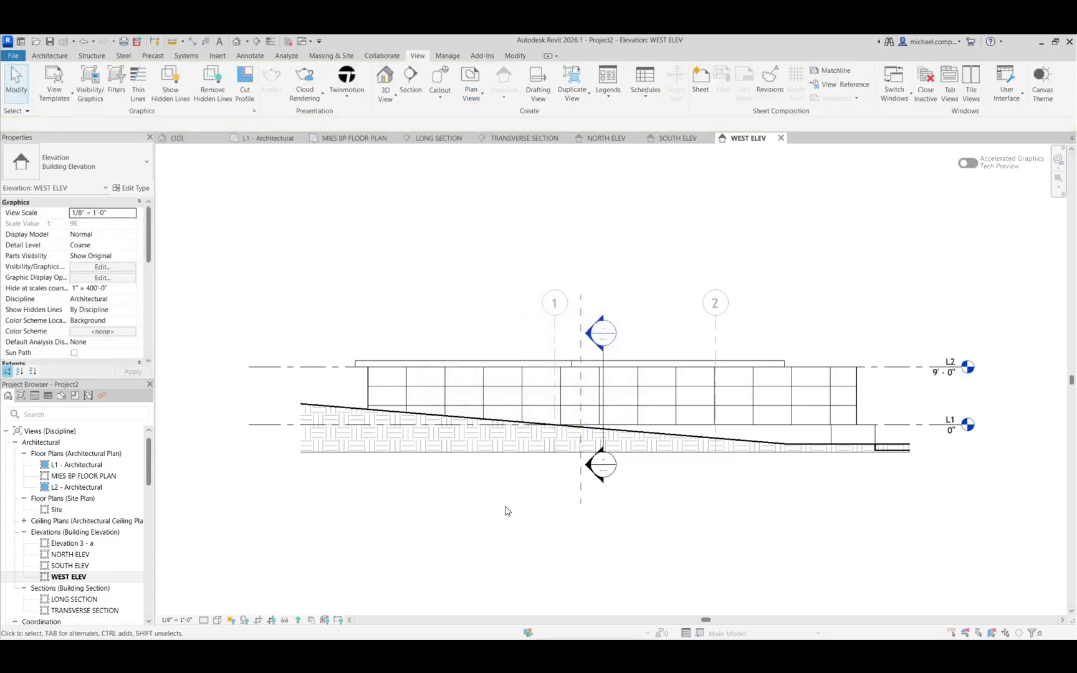
- Rename the building elevation view "Elevation 3 - a" as EAST ELEV
scroll(511, 508, up, 1)
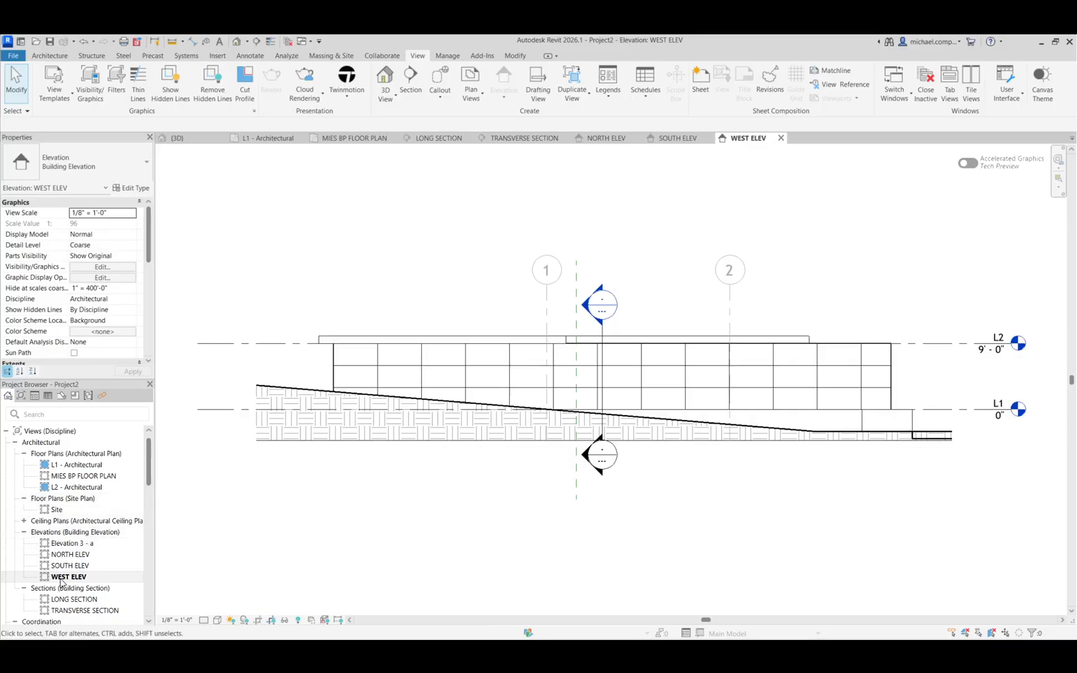
right_click(67, 543)
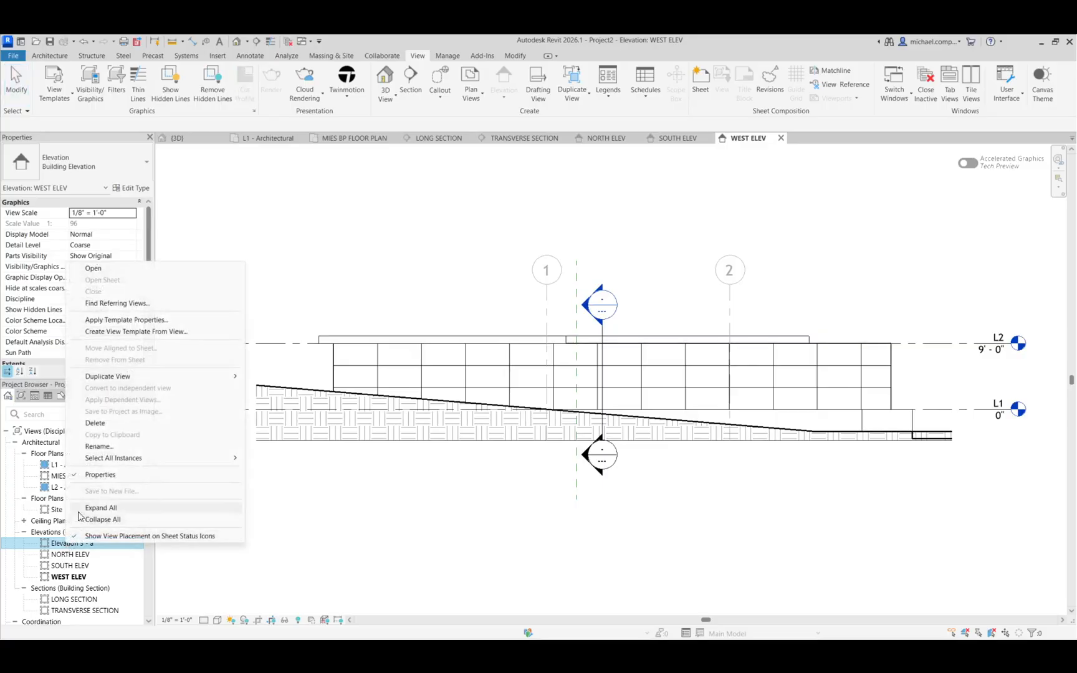
click(99, 446)
text(EAST ELEV)
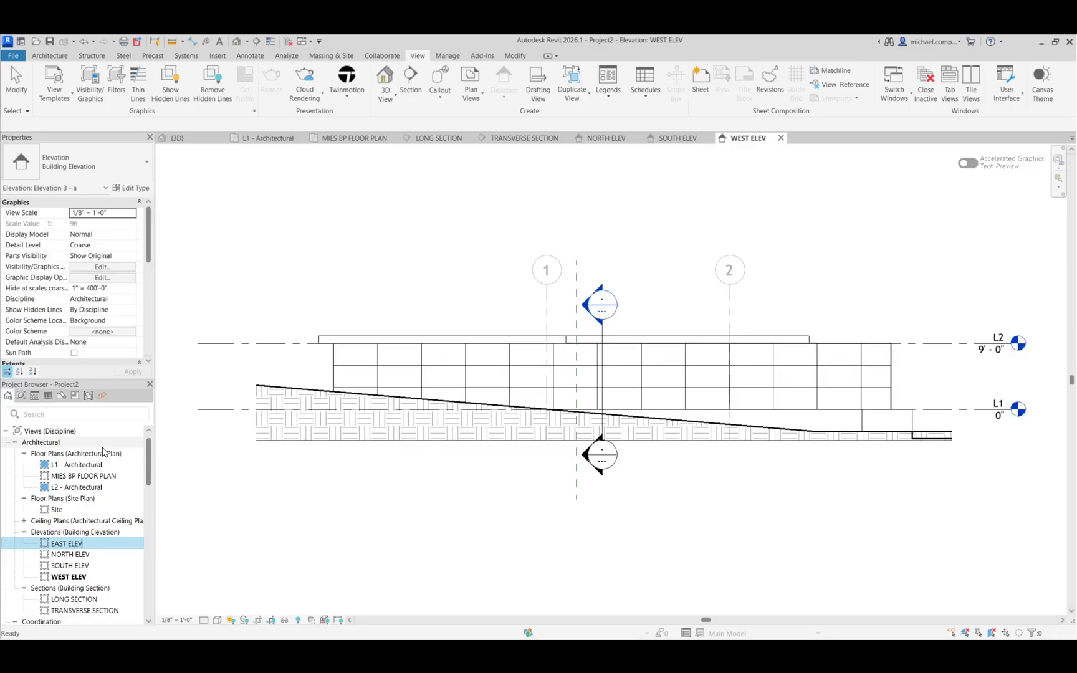
key(Return)
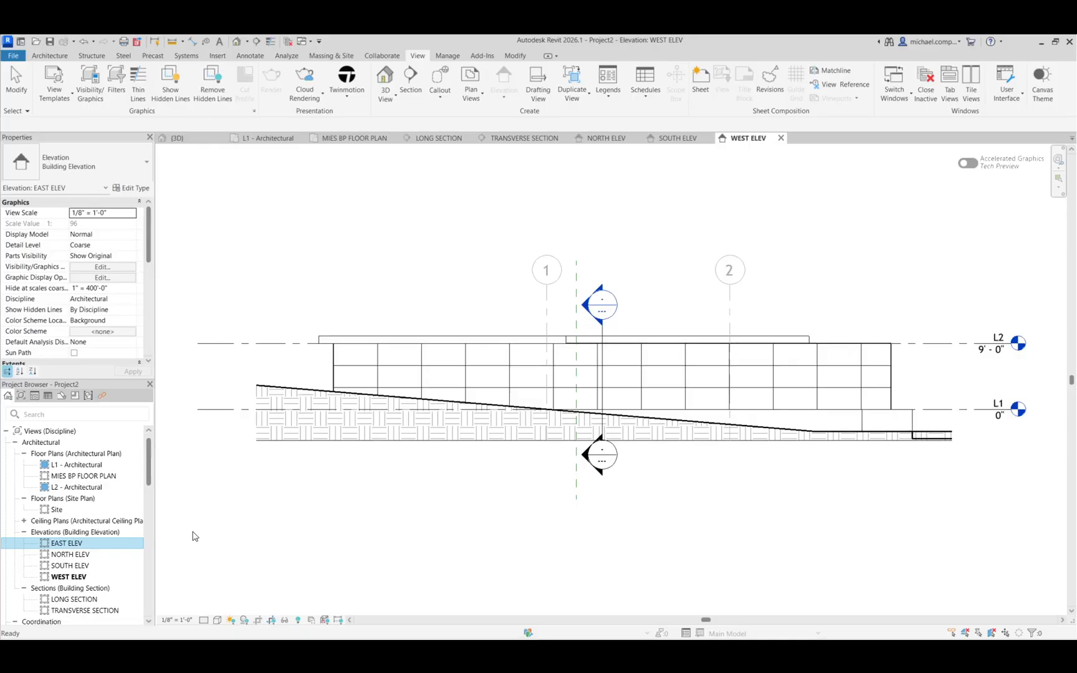
- Open the EAST ELEV view, assign it the MIES BP scope box and turn off its crop region visibility
double_click(66, 544)
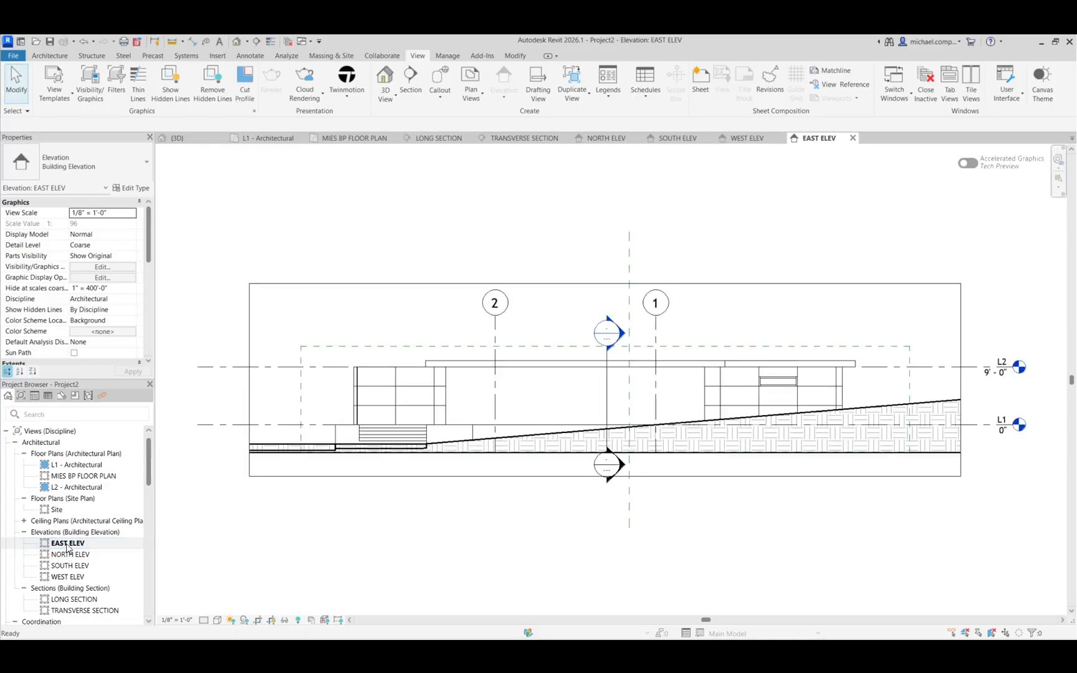
scroll(149, 311, down, 5)
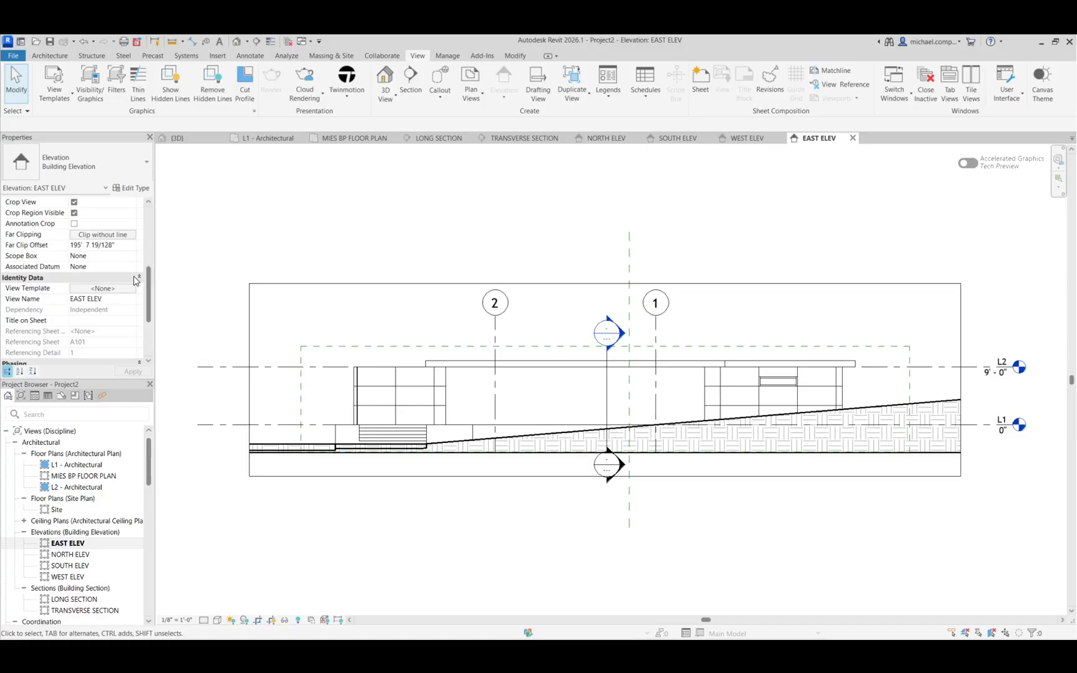
click(131, 257)
click(87, 285)
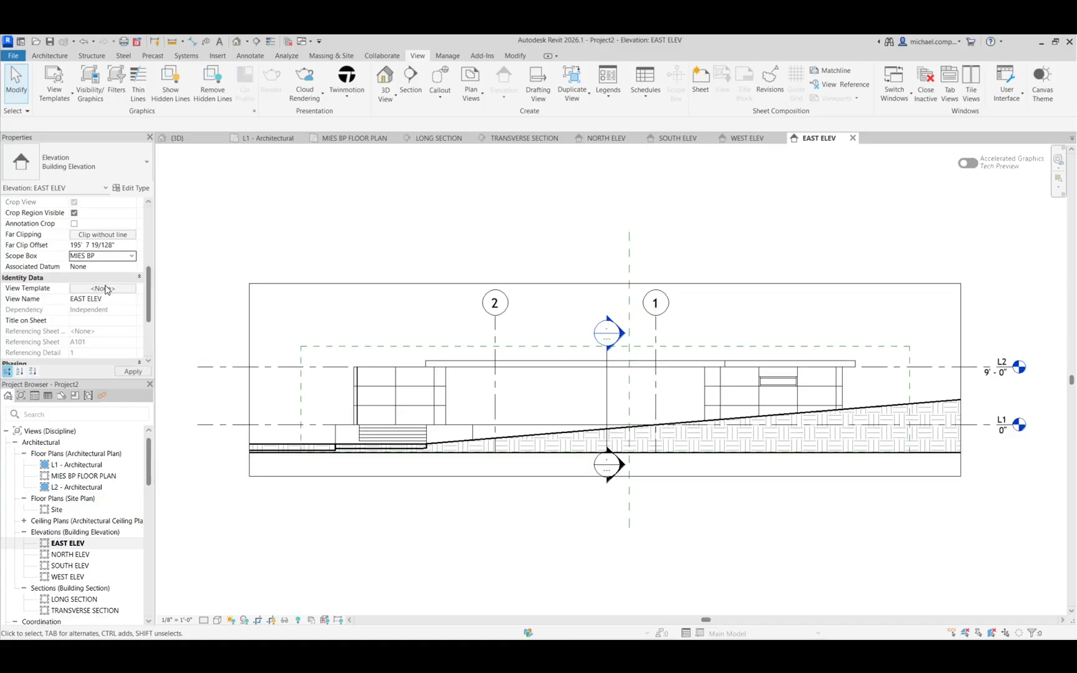
click(75, 213)
click(133, 371)
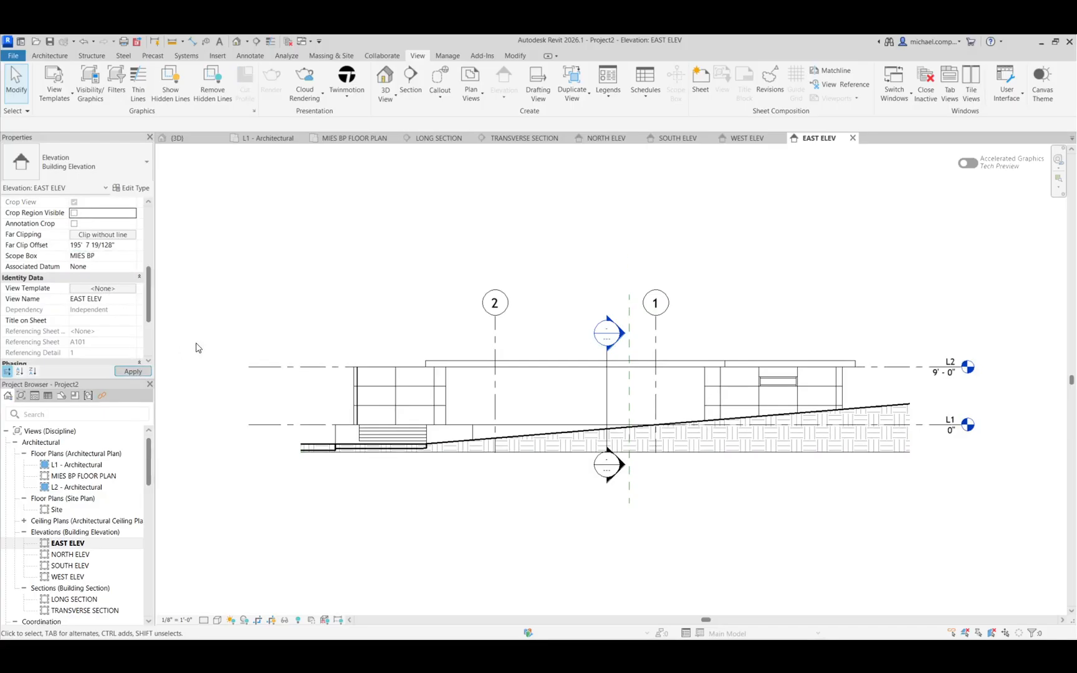
- Override the grid category graphics to halftone in the EAST ELEV view
right_click(496, 334)
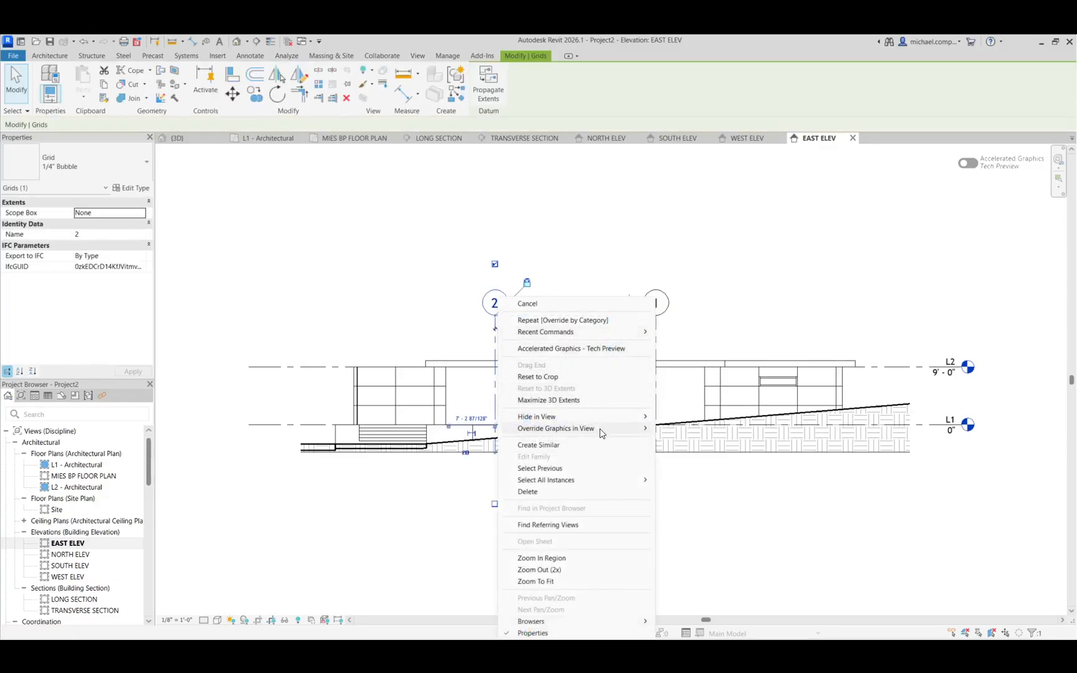
mouse_move(600, 428)
click(691, 428)
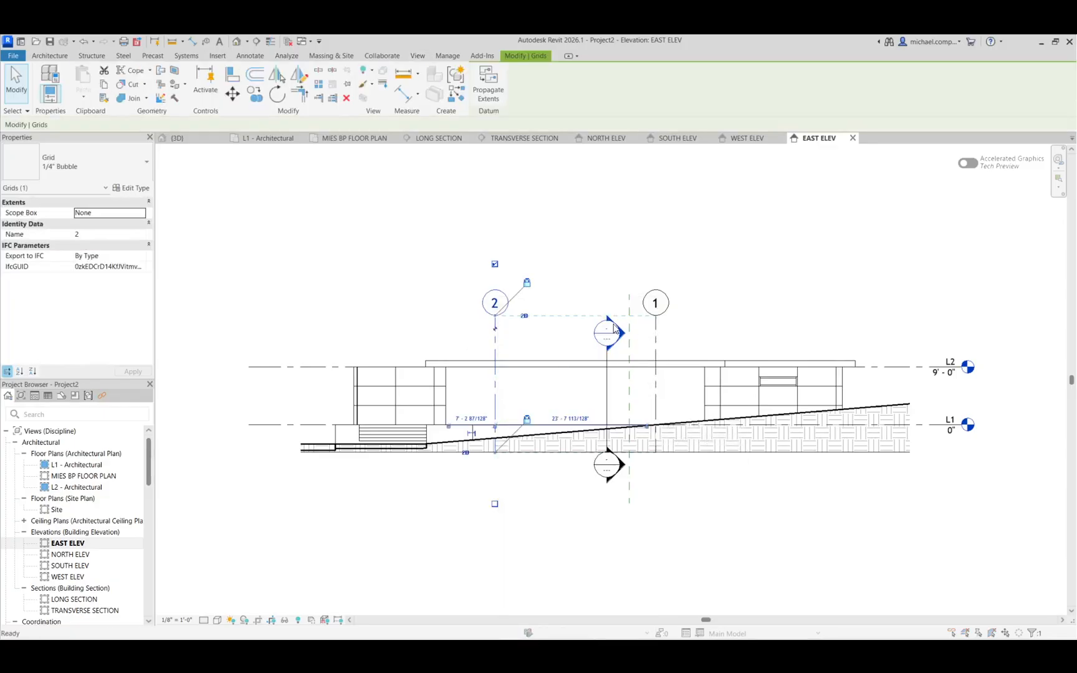
click(580, 320)
click(607, 368)
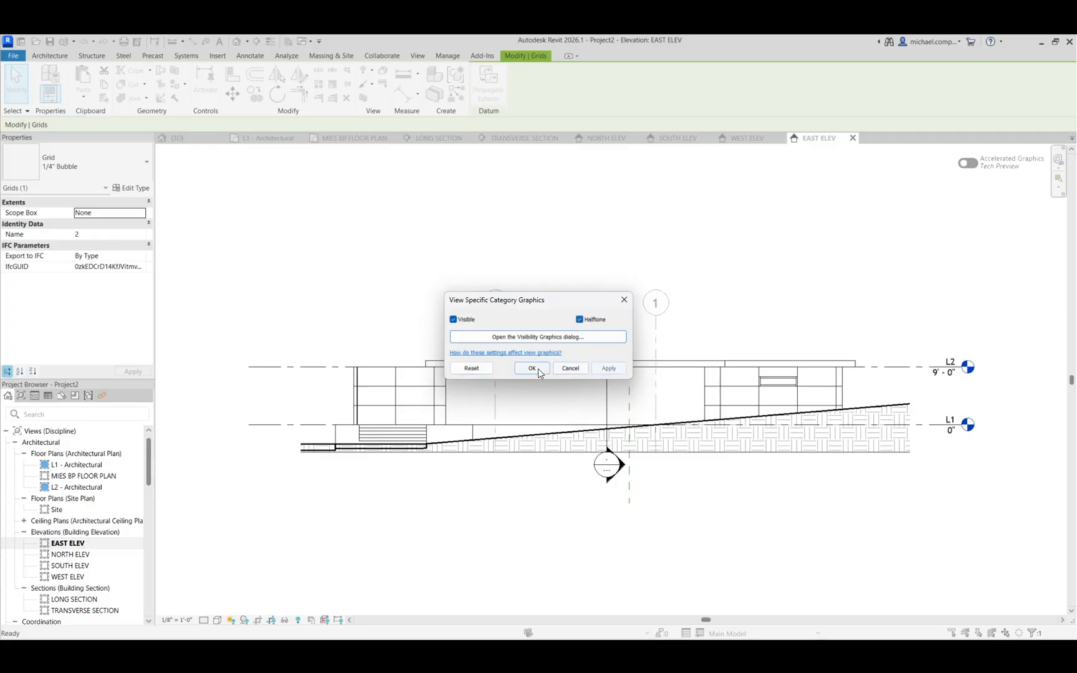
click(532, 368)
click(539, 508)
- Save the project without changing the reminder intervals
scroll(539, 508, up, 1)
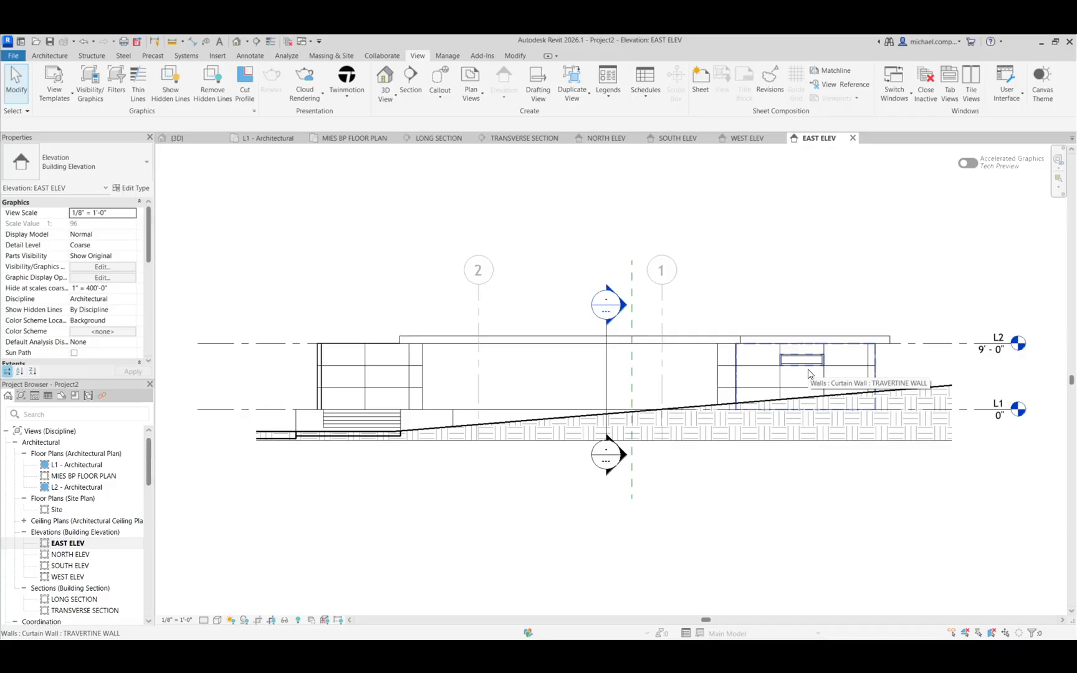
scroll(829, 379, up, 3)
scroll(356, 372, down, 1)
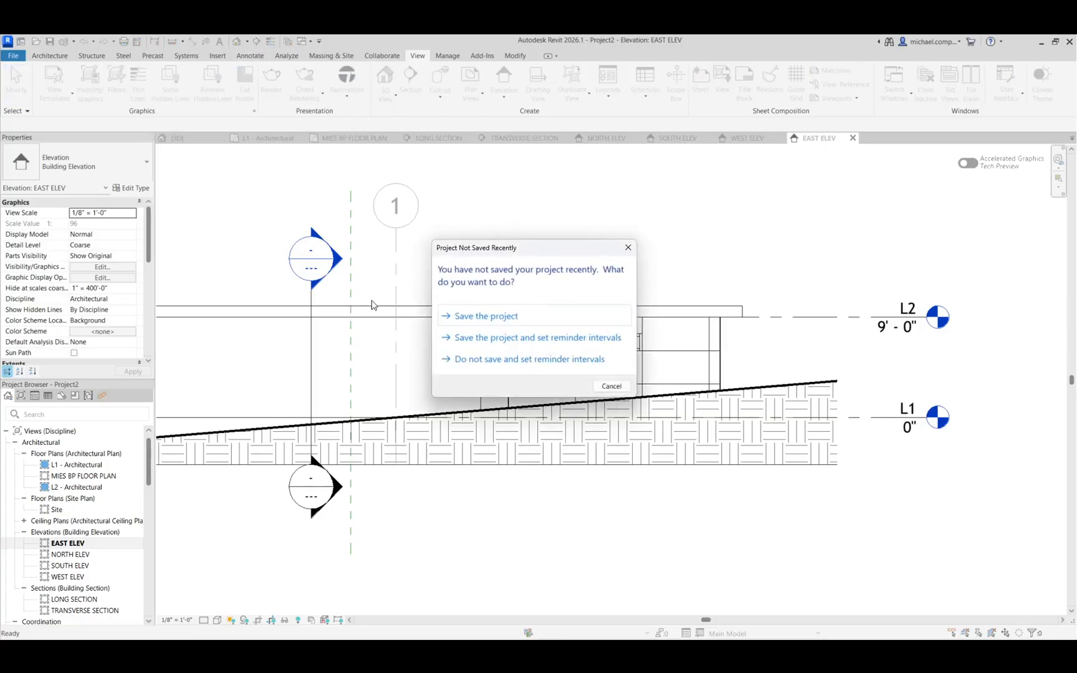
click(505, 318)
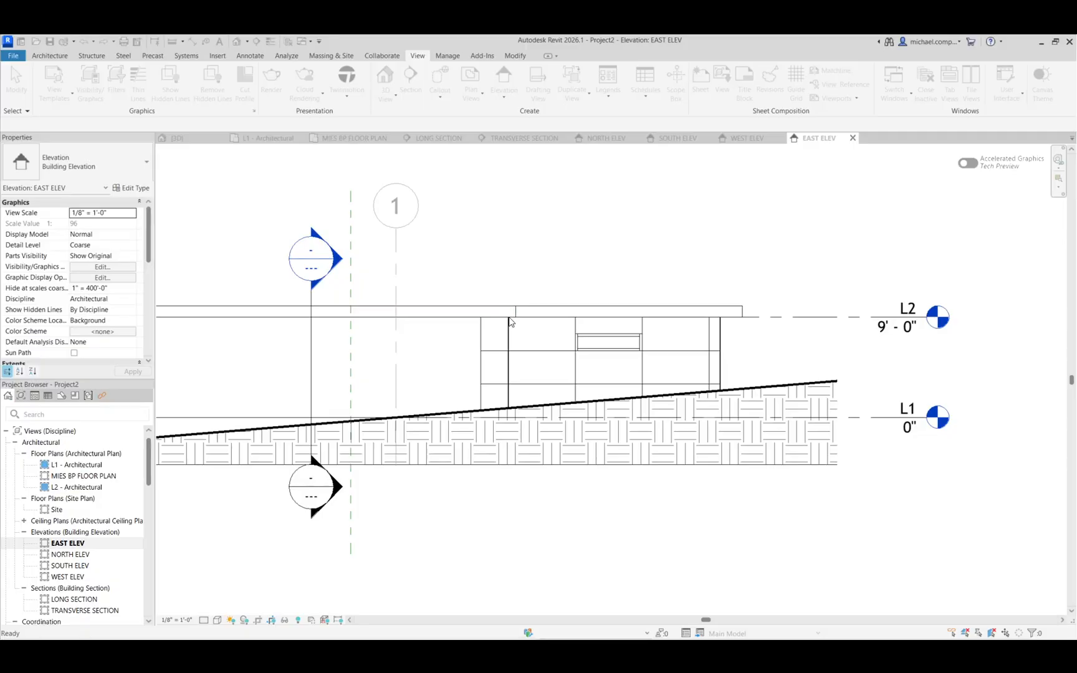
- Place an aligned dimension string above the roof from grid 1 to both sides of the travertine wall's window
key(d)
key(i)
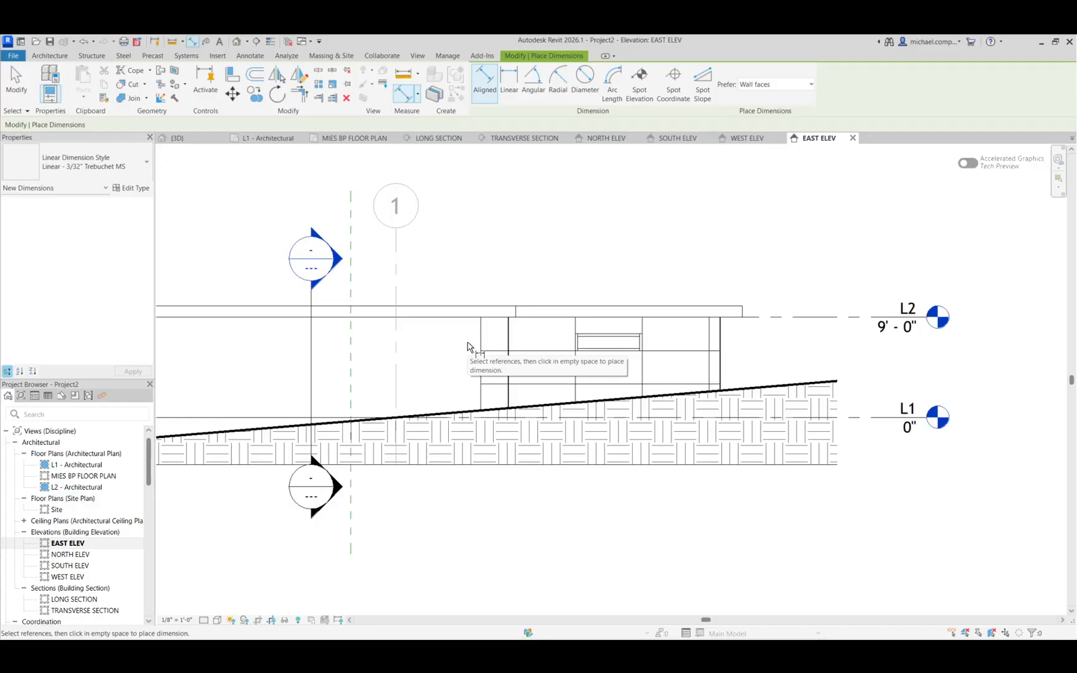
click(398, 338)
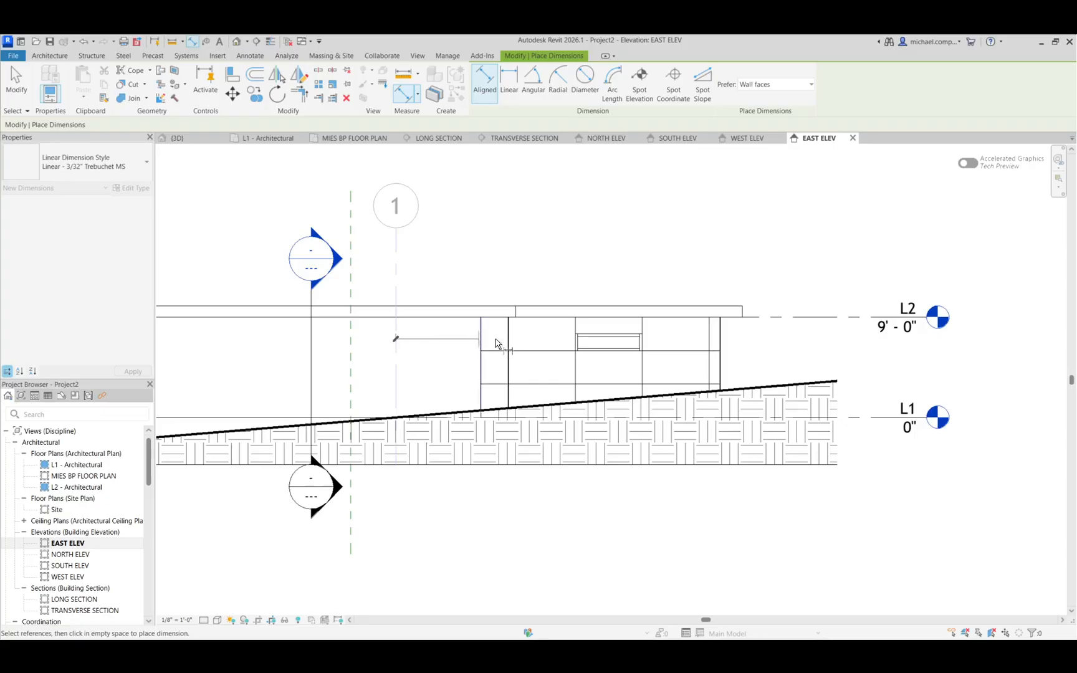
click(573, 341)
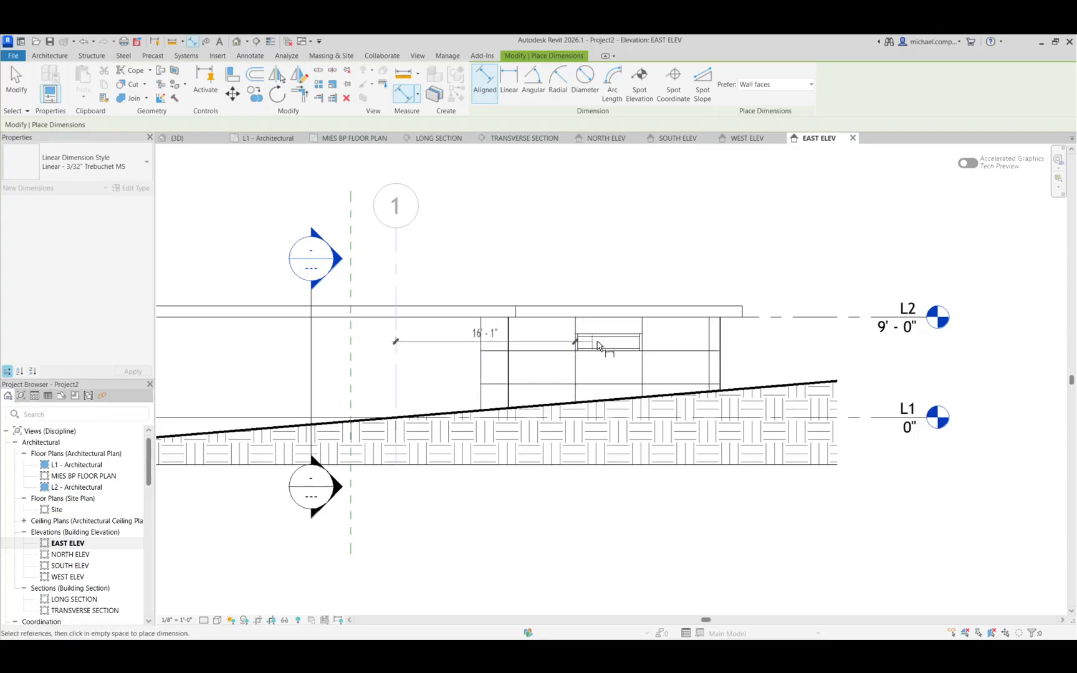
click(645, 346)
click(633, 269)
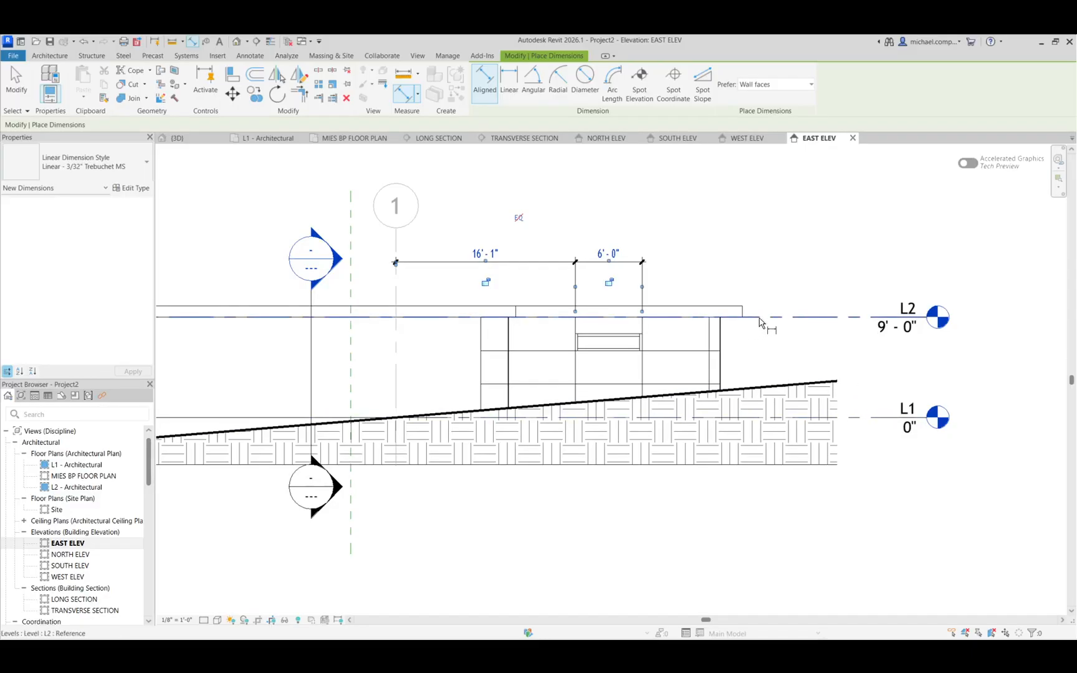
- Add a vertical aligned dimension string from level L1 to the bottom and top of the window, placed beside the wall
click(852, 426)
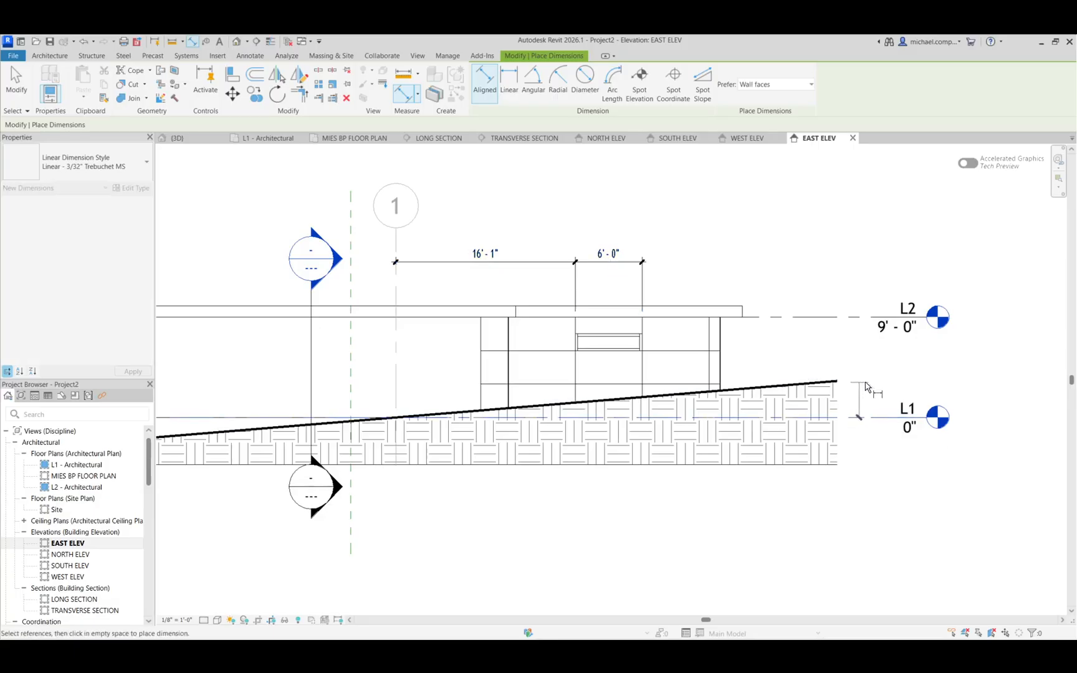
scroll(654, 374, up, 2)
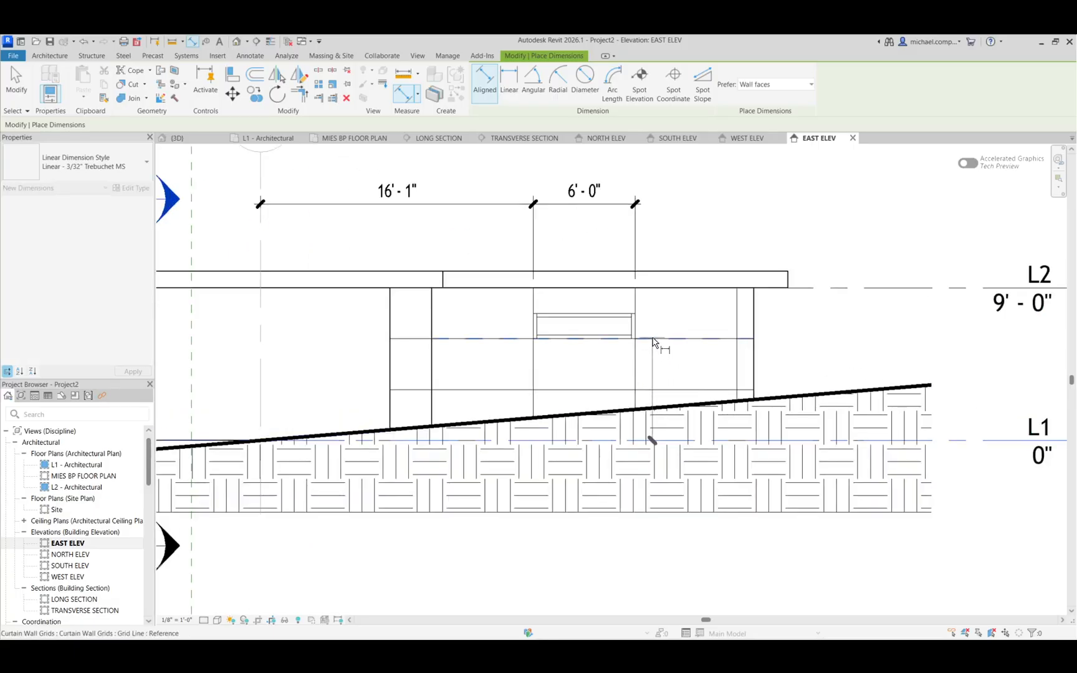
click(616, 312)
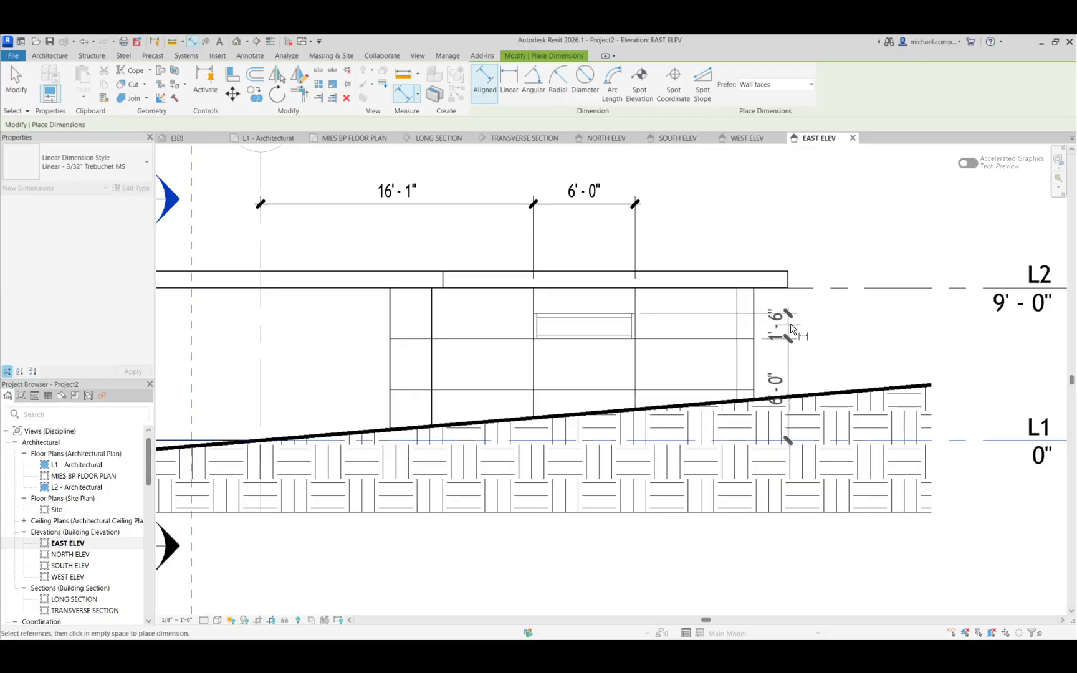
click(800, 330)
key(Escape)
key(Escape)
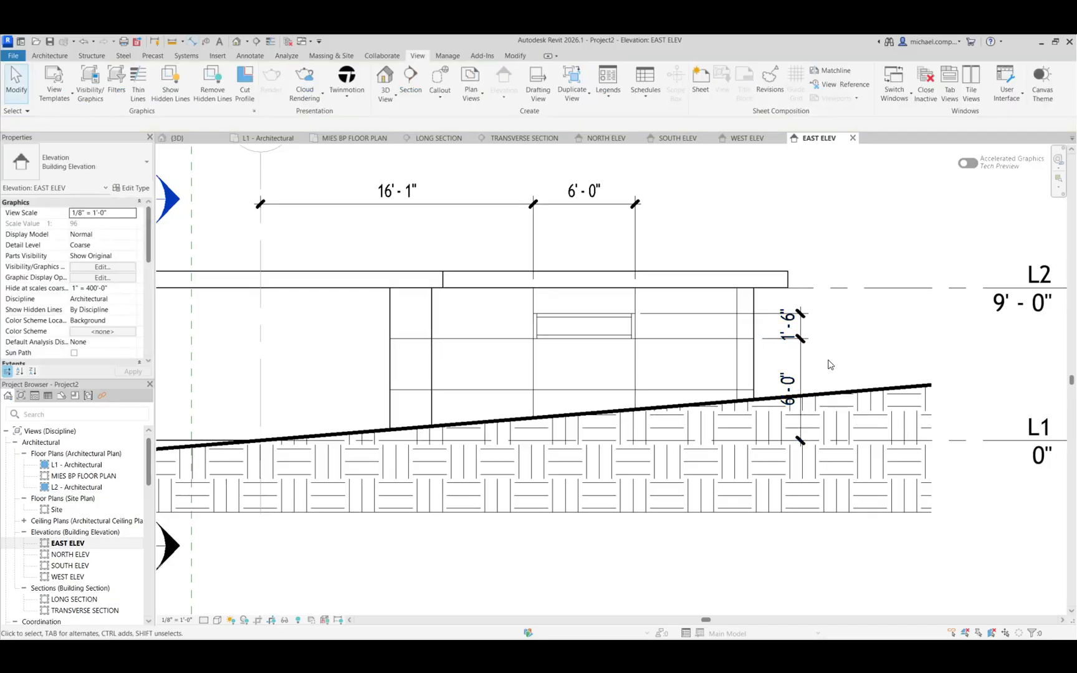
scroll(712, 309, down, 2)
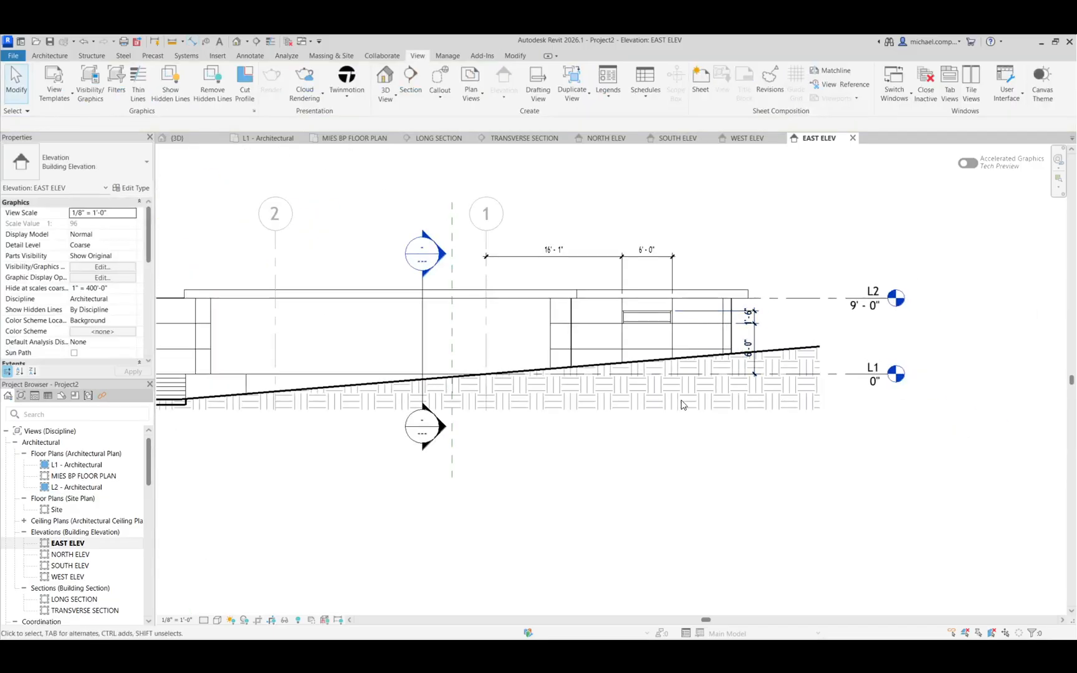
scroll(790, 400, down, 2)
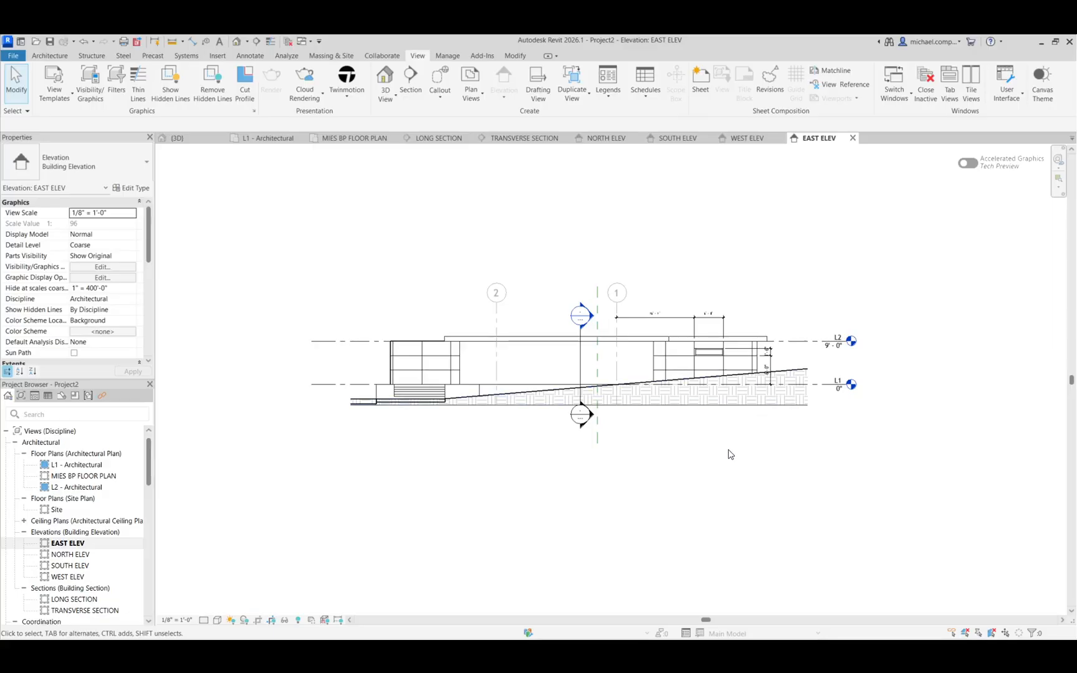
scroll(728, 454, up, 1)
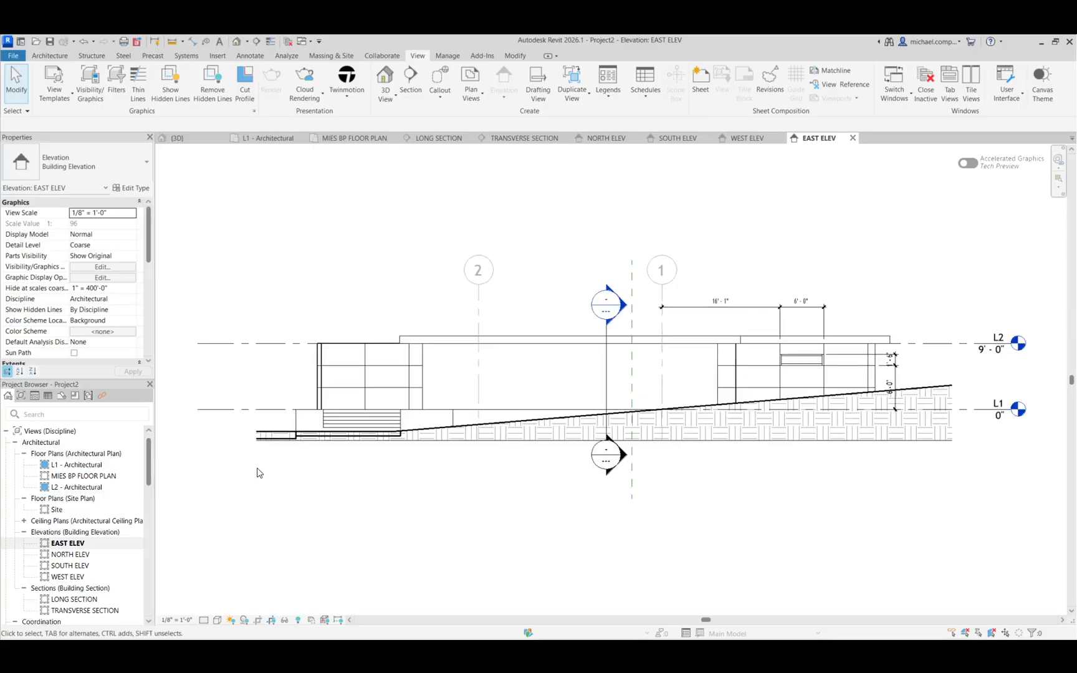
- Open MIES BP FLOOR PLAN and set its underlay base level to L2
double_click(87, 476)
scroll(298, 516, down, 3)
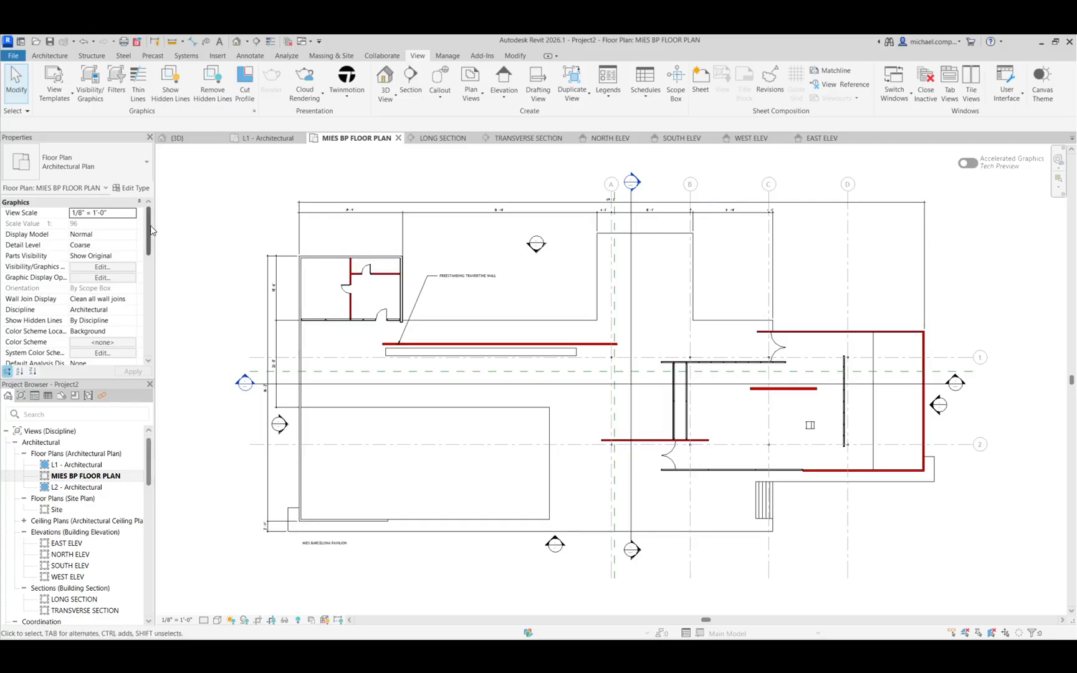
drag(150, 230, 152, 266)
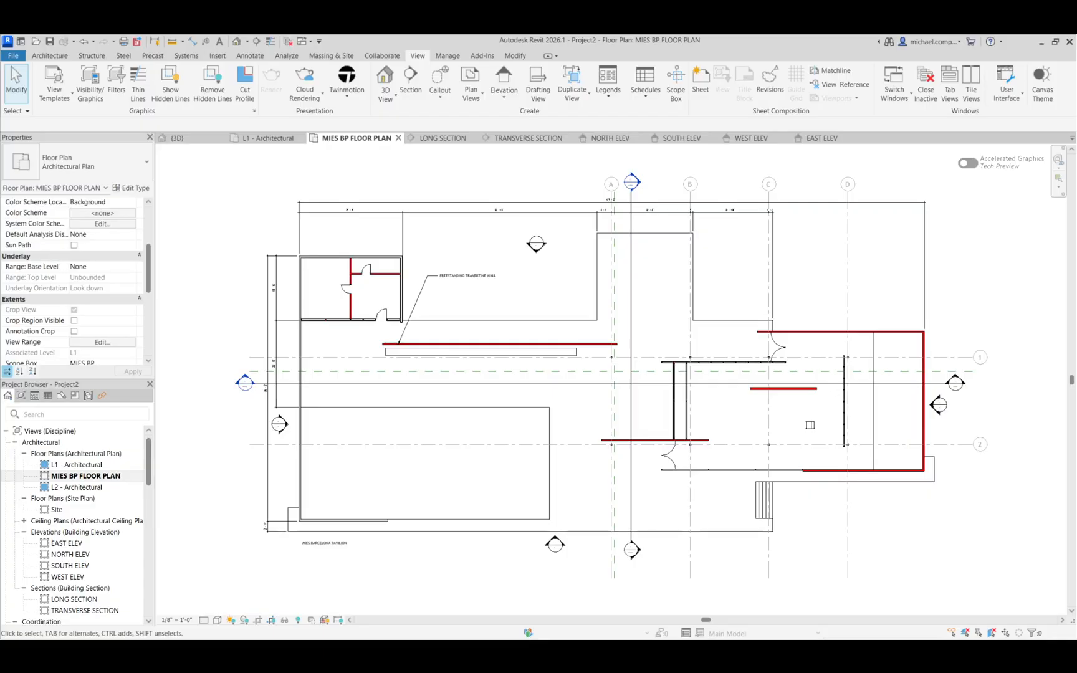
click(133, 267)
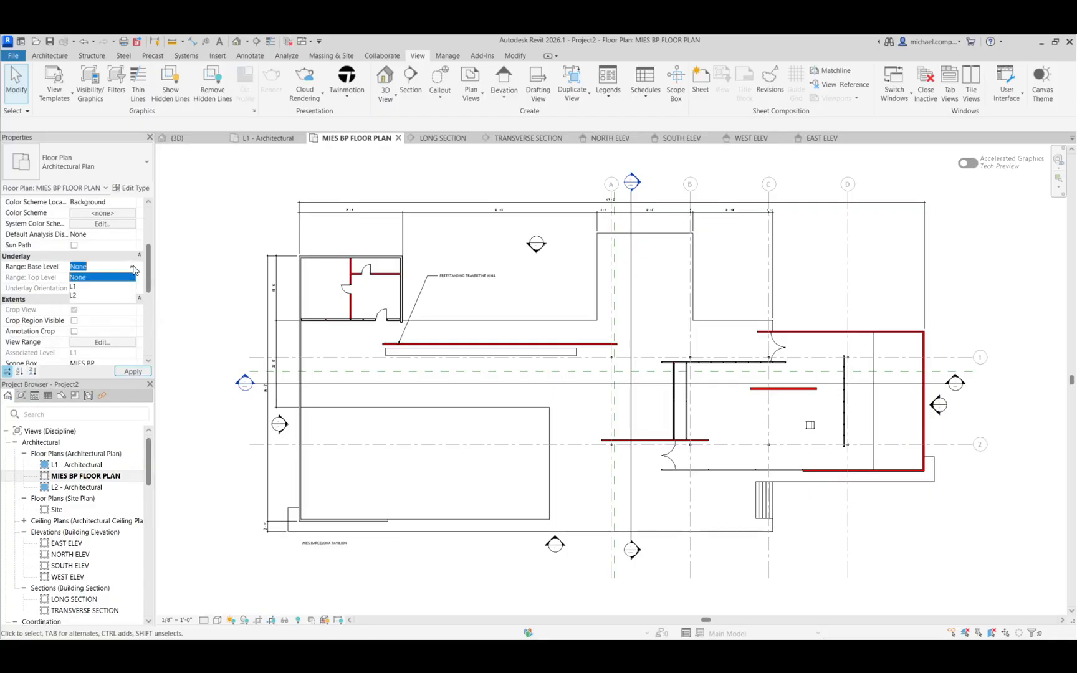
click(84, 295)
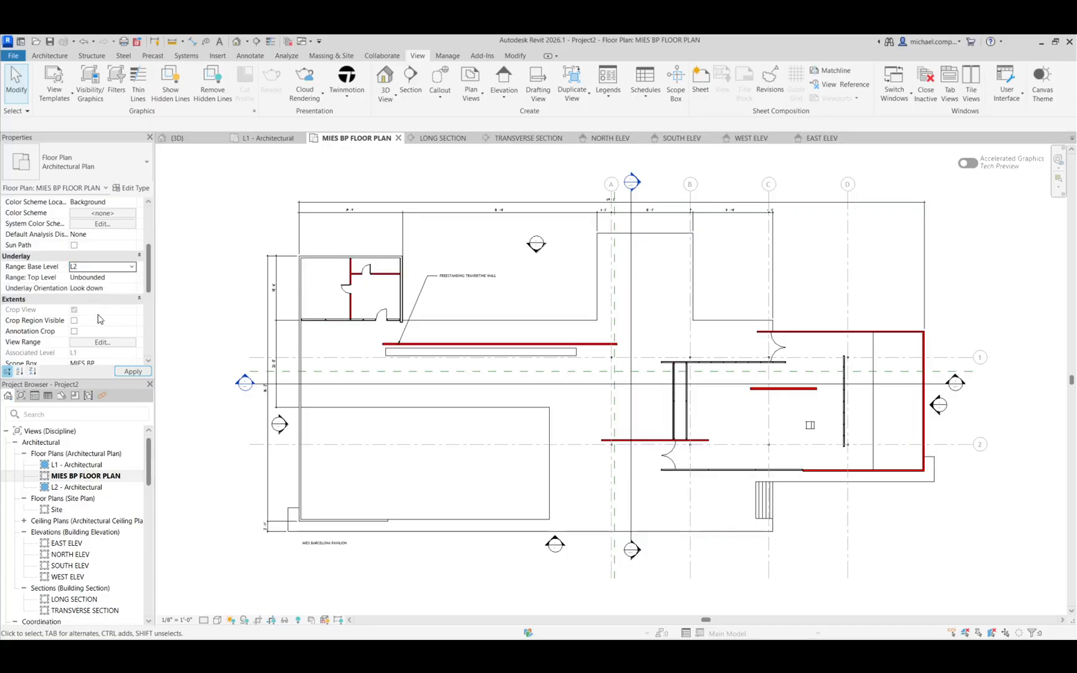
click(138, 371)
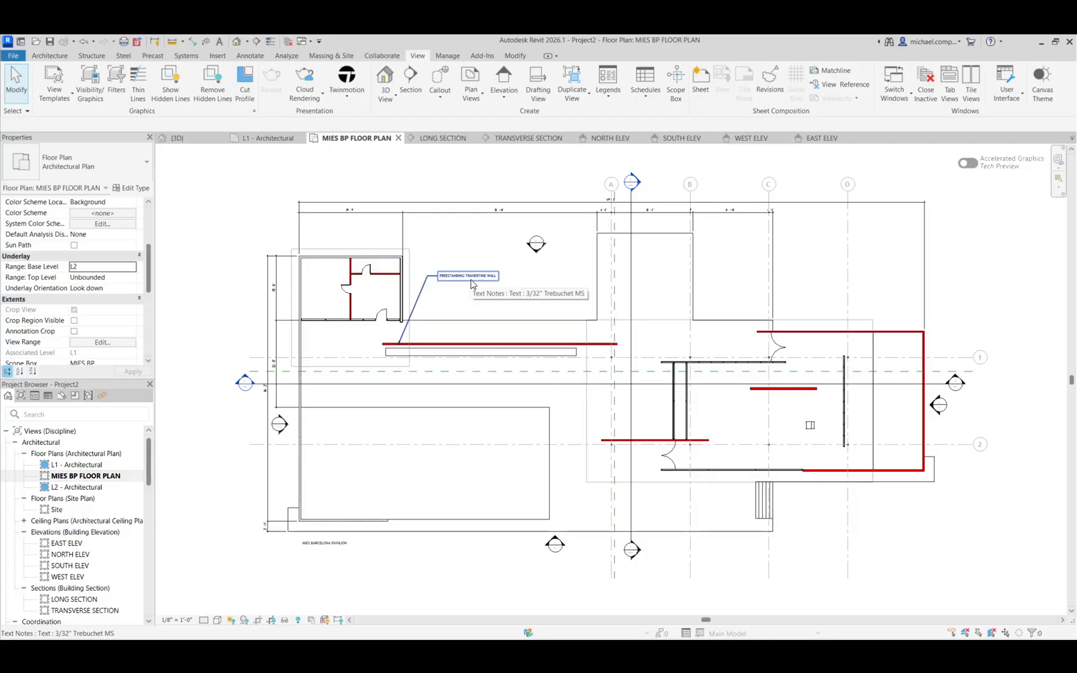
- Look at the L1 - Architectural plan for comparison and return to MIES BP FLOOR PLAN
double_click(81, 469)
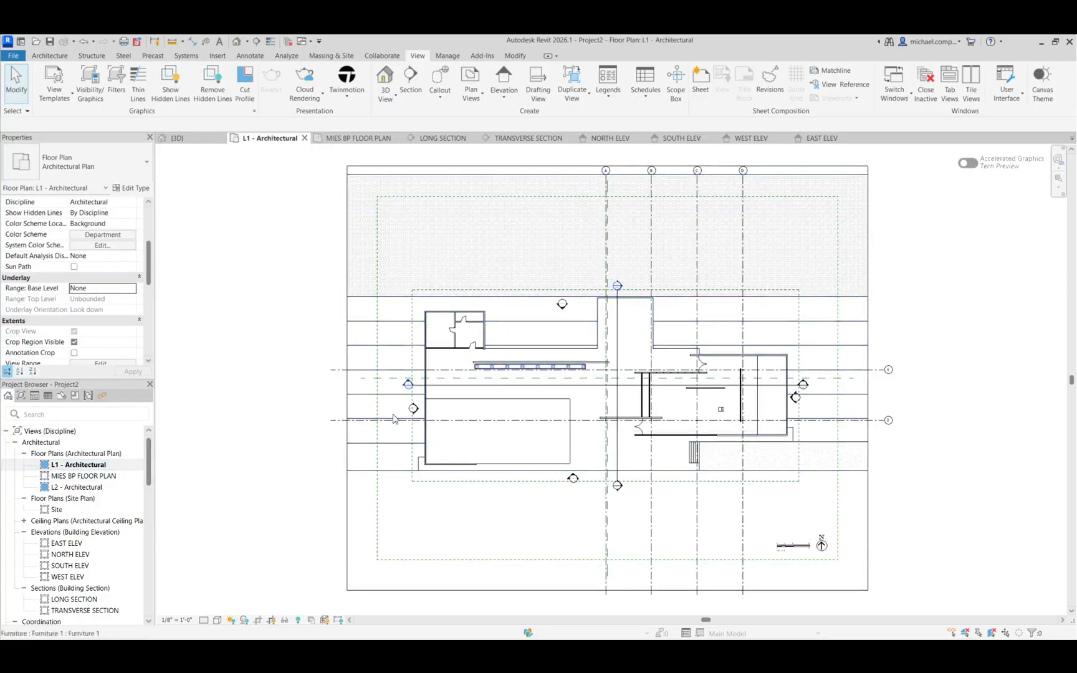
double_click(70, 476)
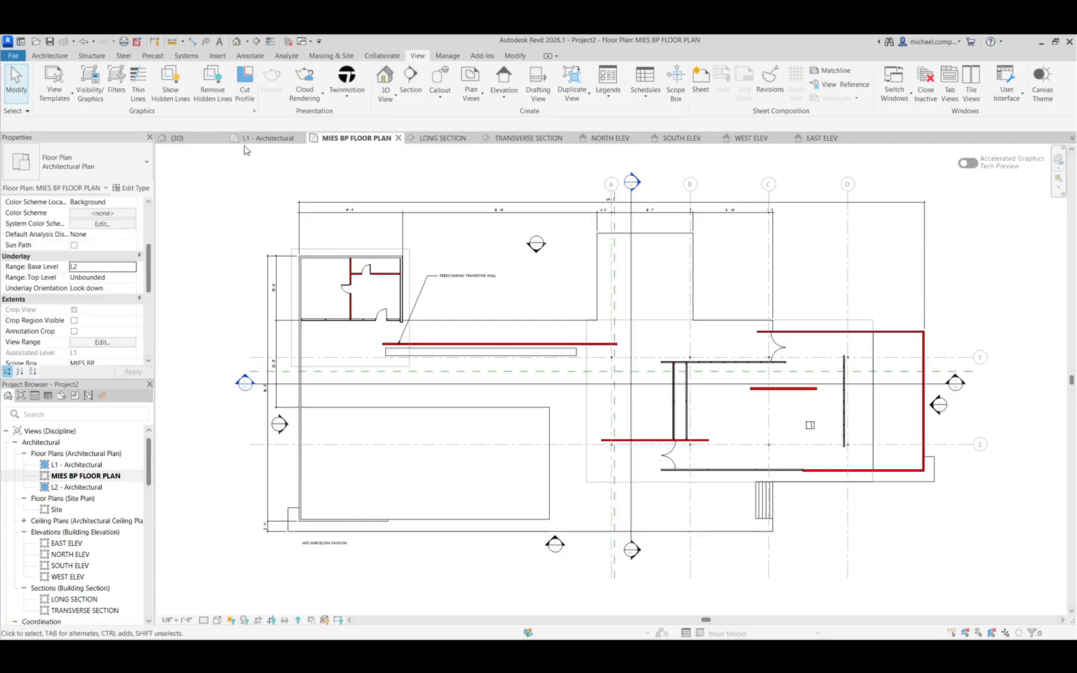
- Outline the small roof on the floor plan with a rectangle of detail lines in the <Overhead> line style
click(245, 57)
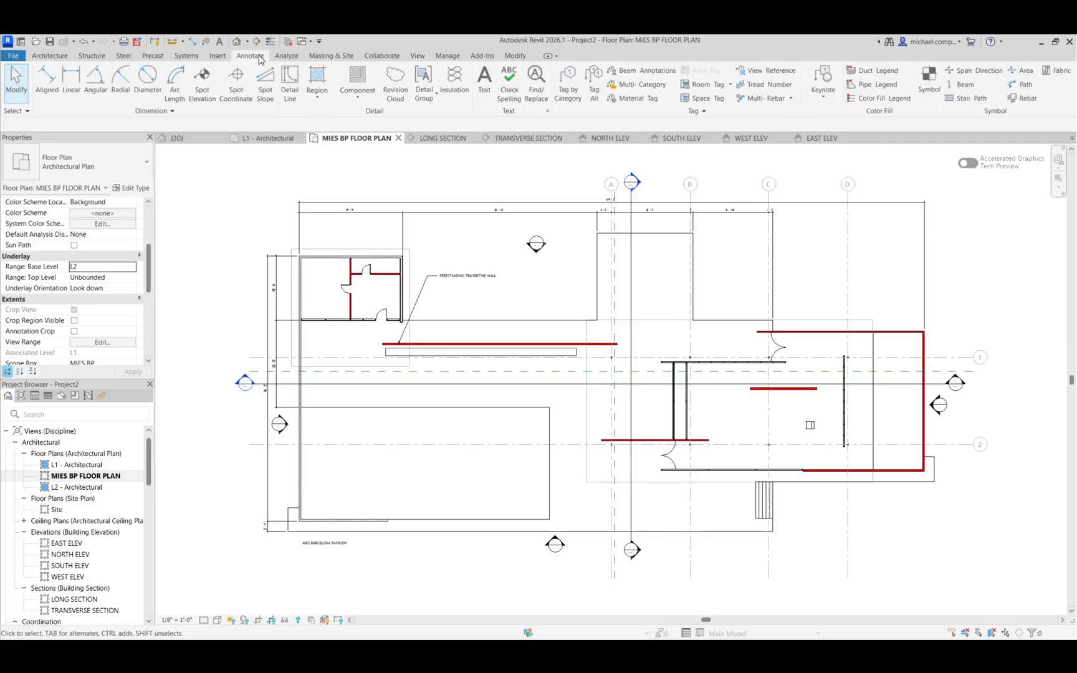
click(291, 95)
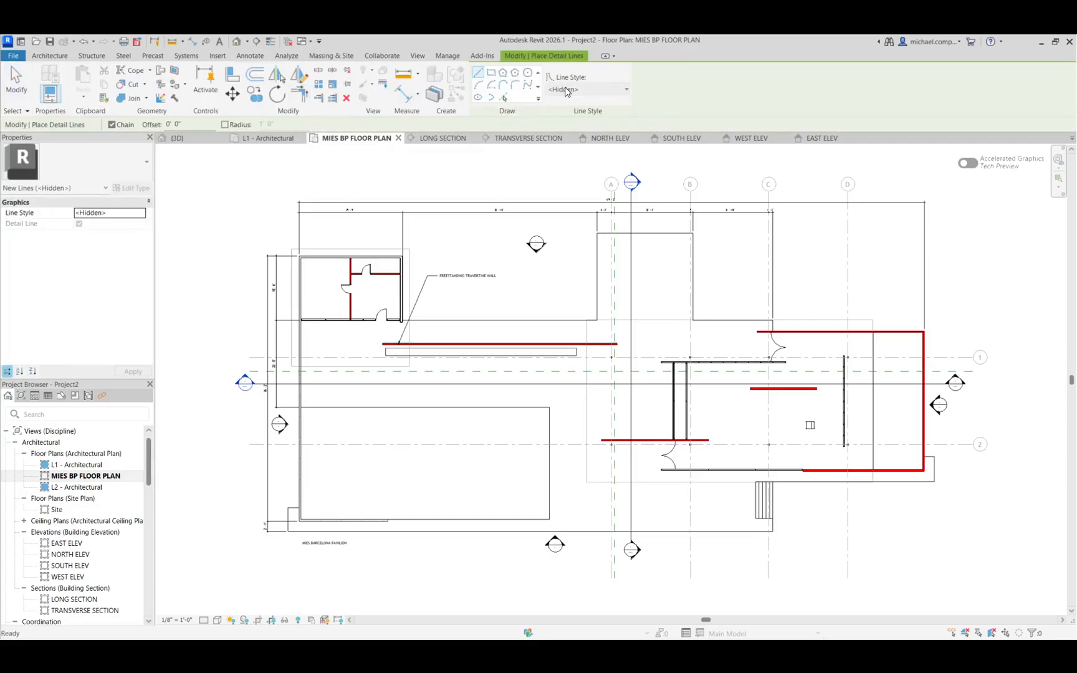
click(490, 73)
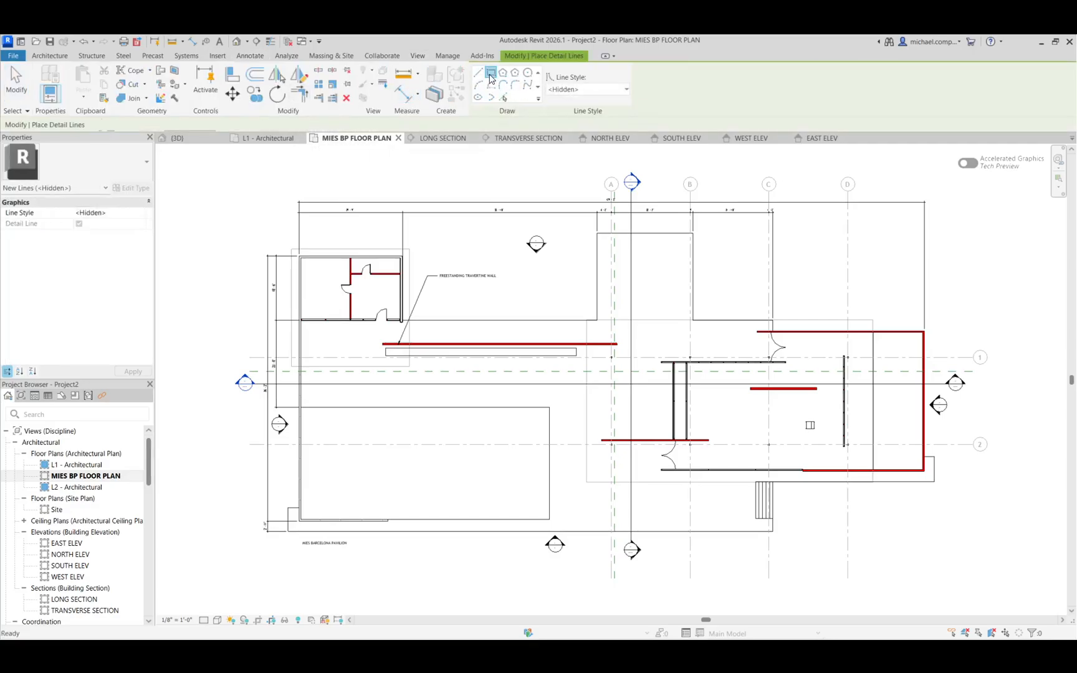
click(564, 89)
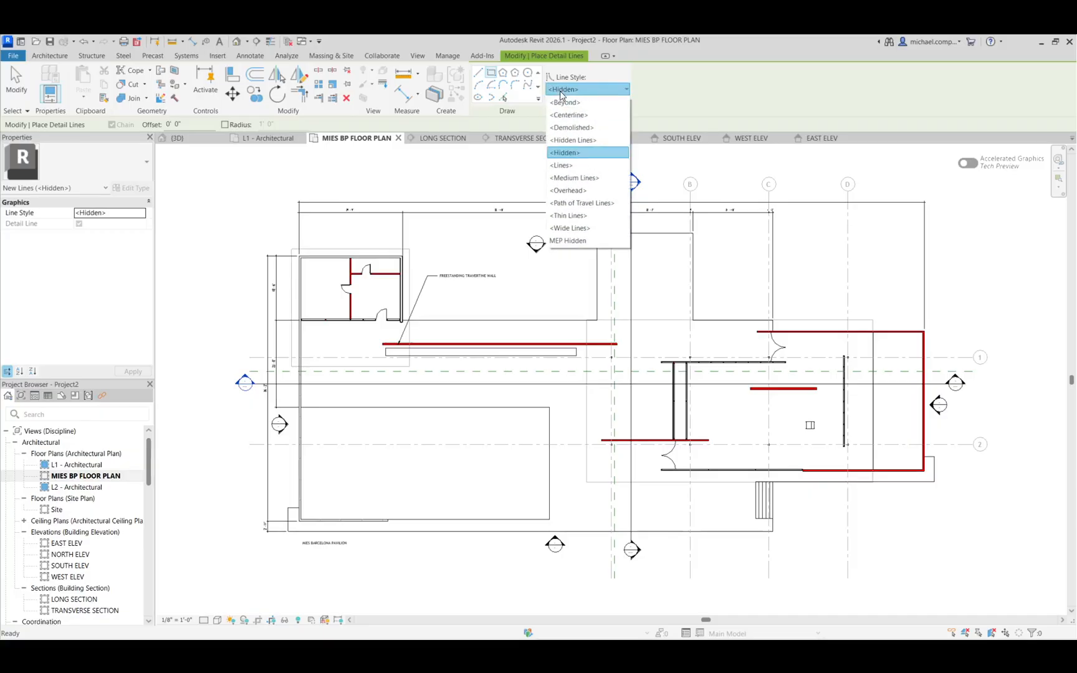
click(567, 190)
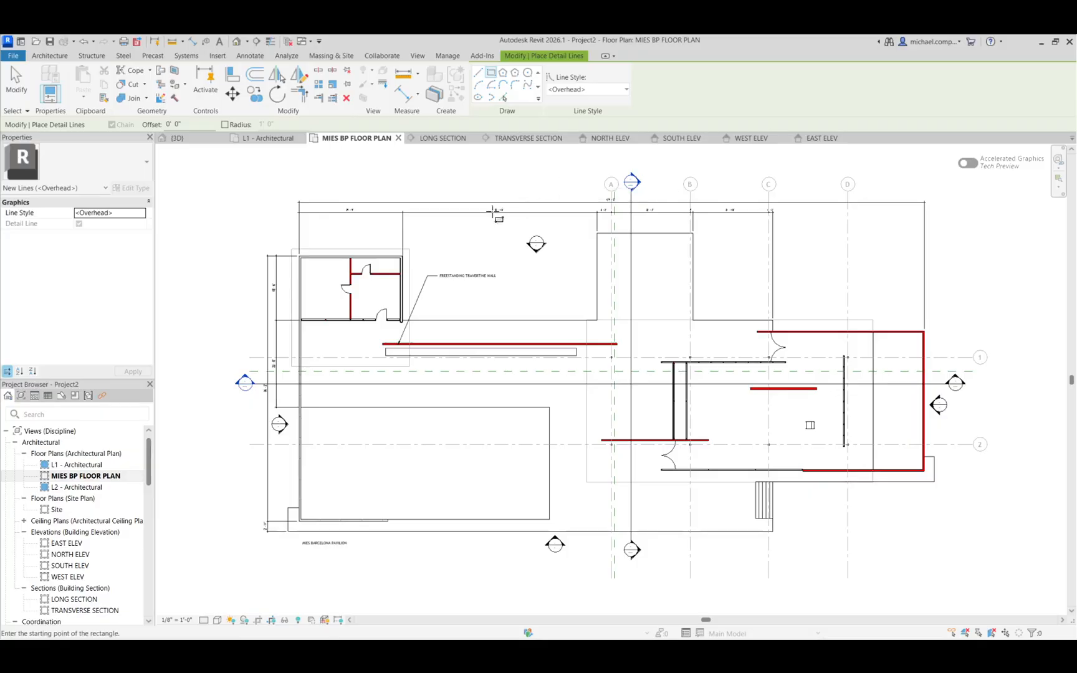
click(289, 245)
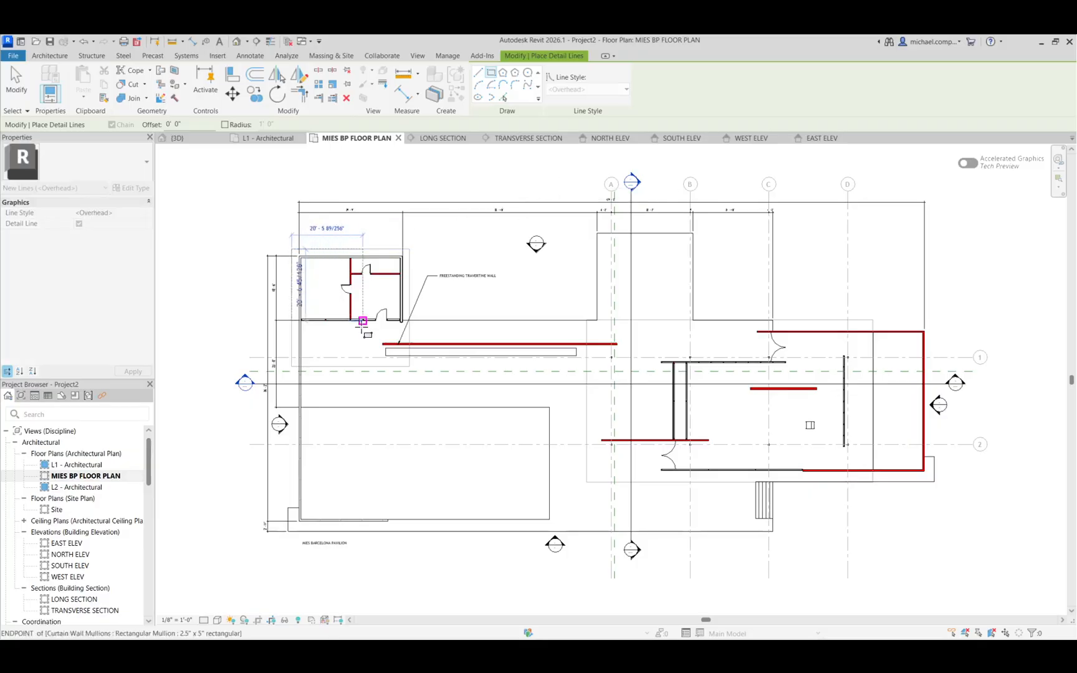
scroll(380, 349, up, 3)
key(Escape)
scroll(431, 378, down, 4)
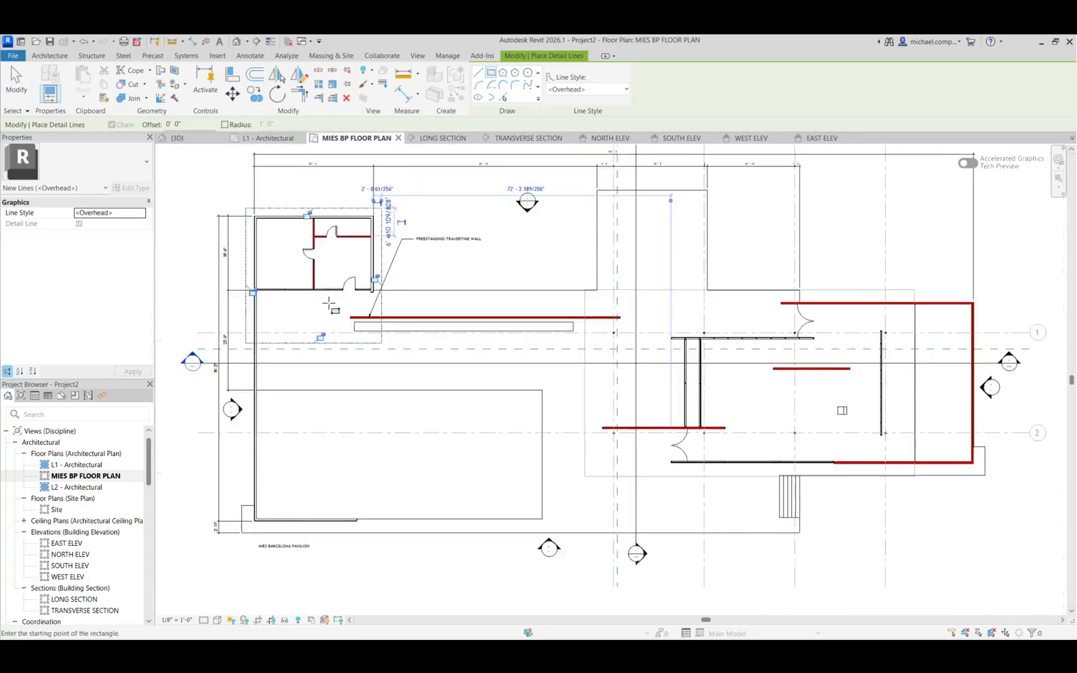
- Trace the large roof's outline corner to corner with a rectangle of <Overhead> detail lines
scroll(576, 318, up, 3)
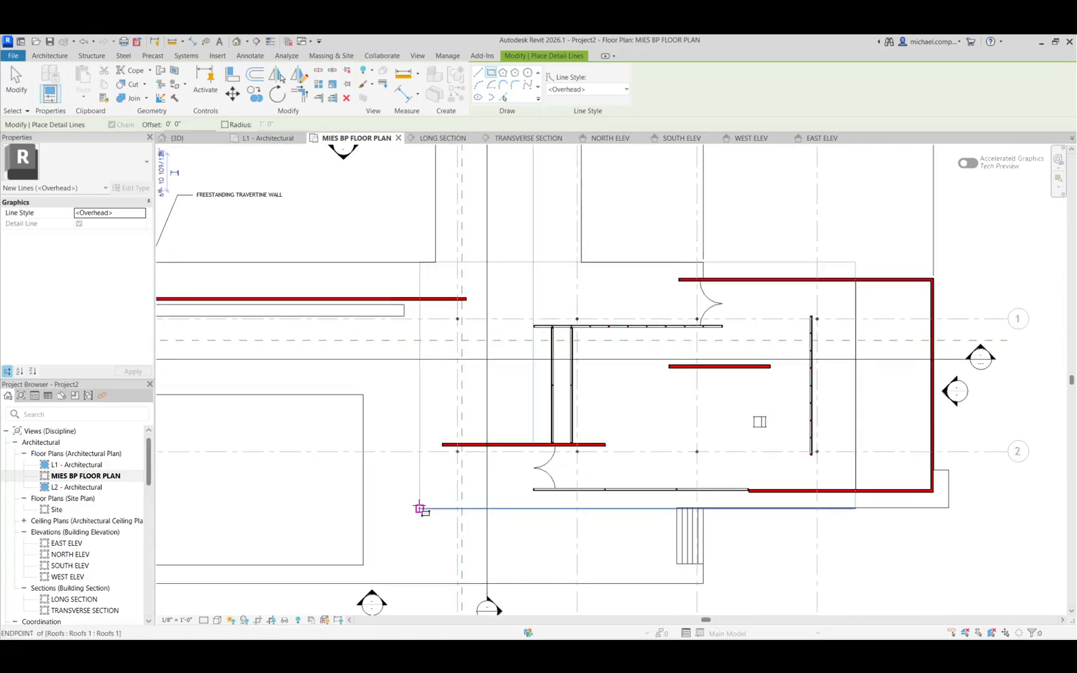
click(420, 507)
click(855, 262)
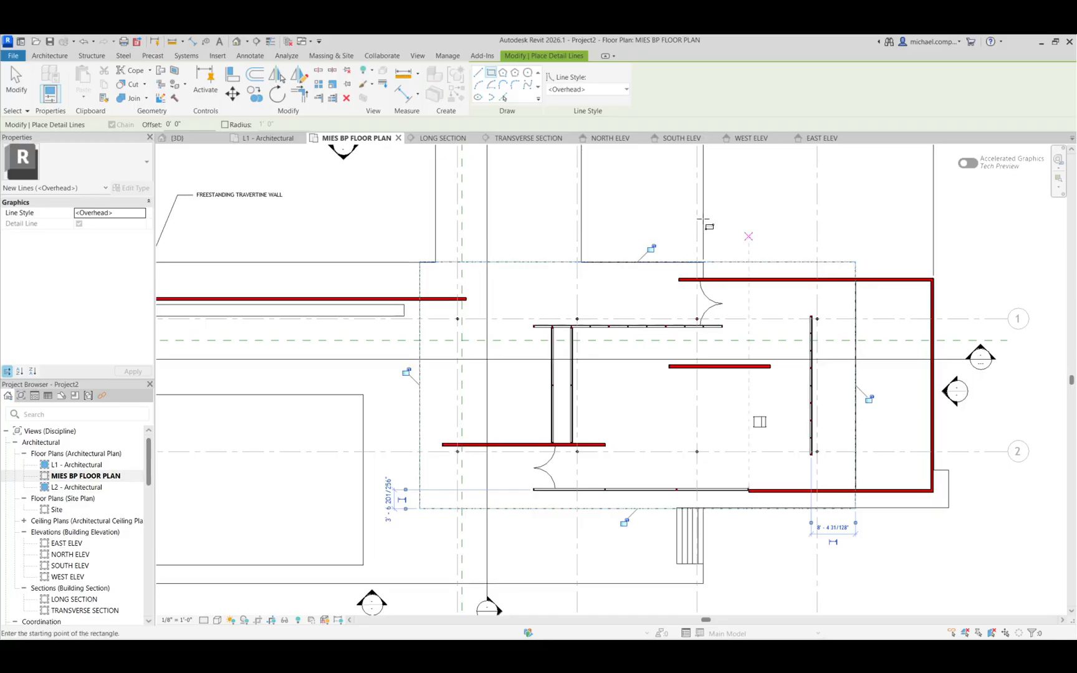
click(18, 85)
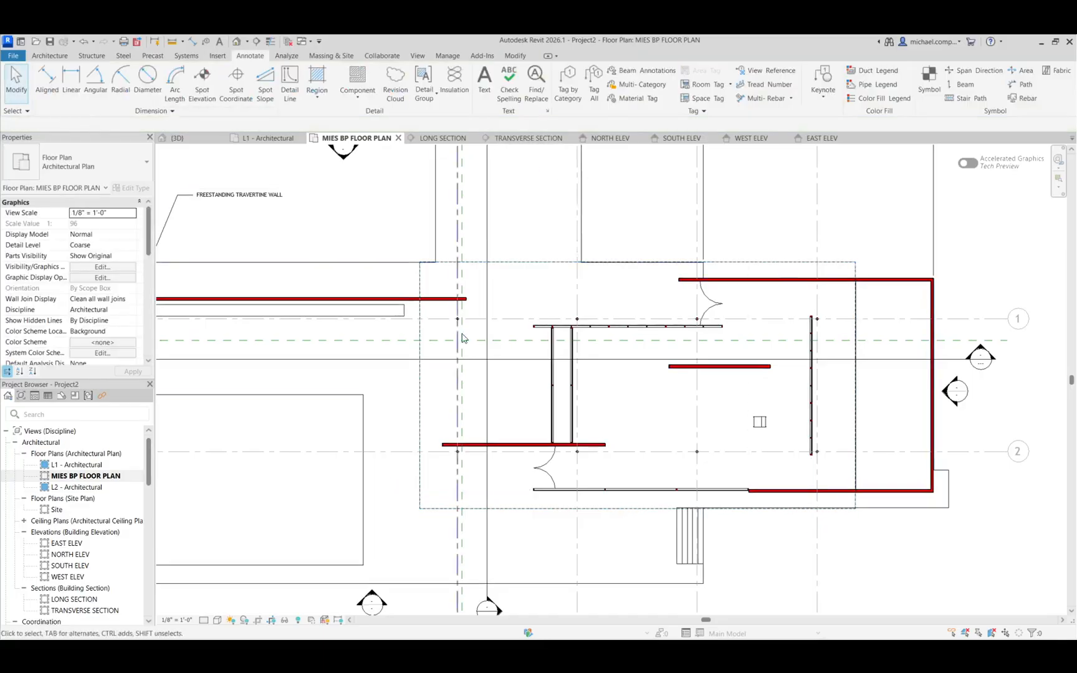
- Set the floor plan's underlay base level to None and check the small roof's dashed outline
scroll(566, 357, down, 5)
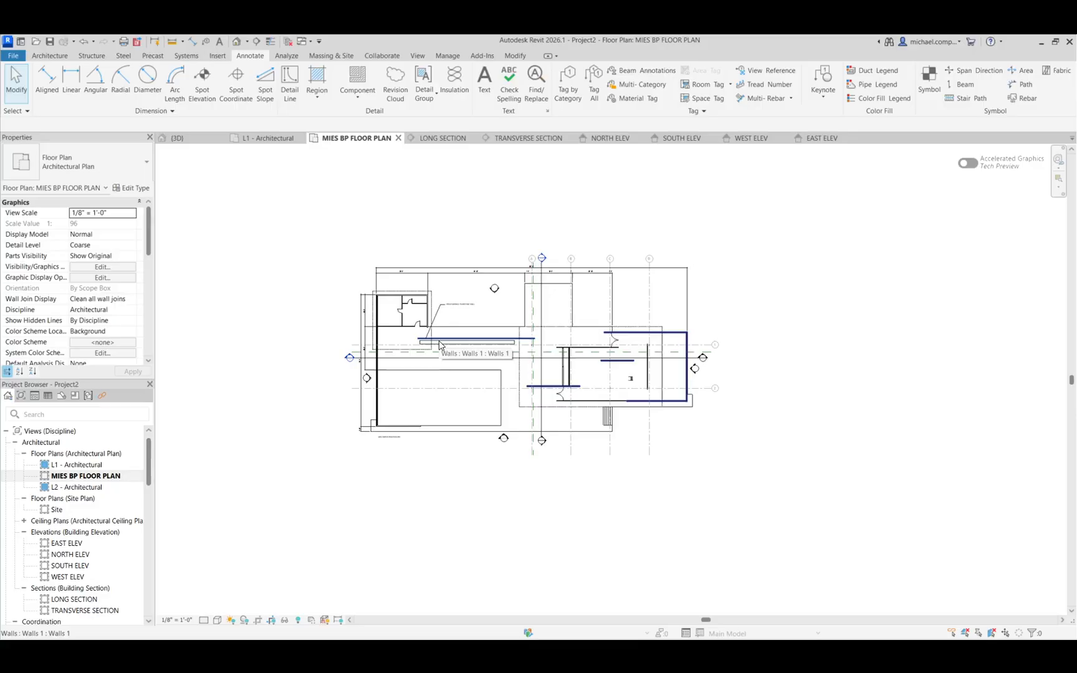
click(147, 286)
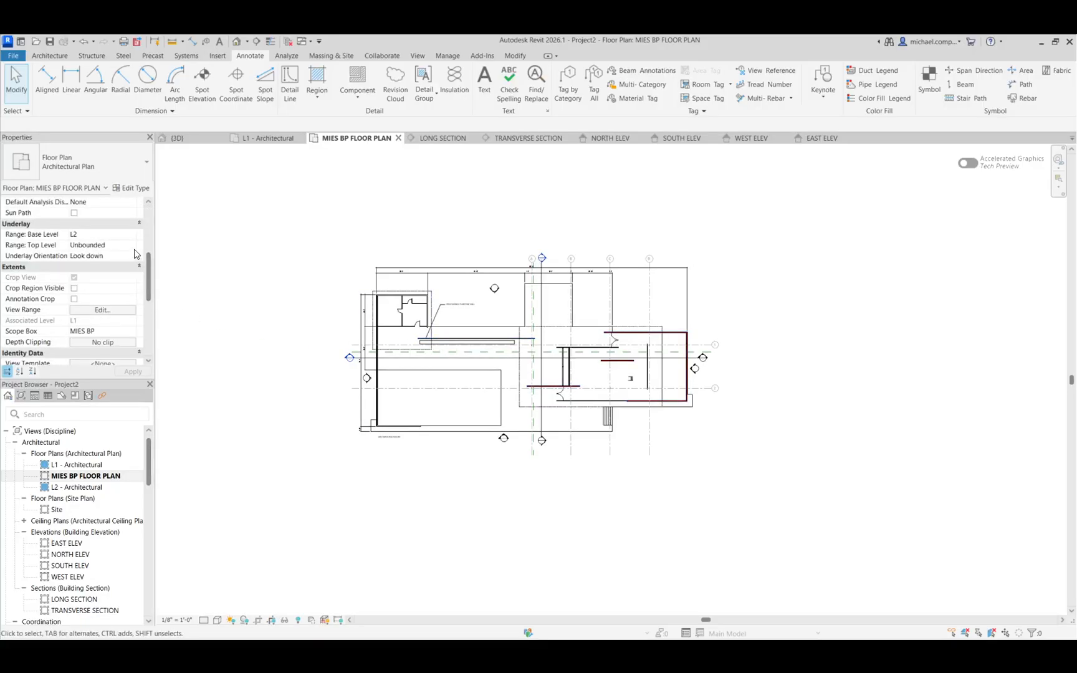
click(128, 234)
click(93, 246)
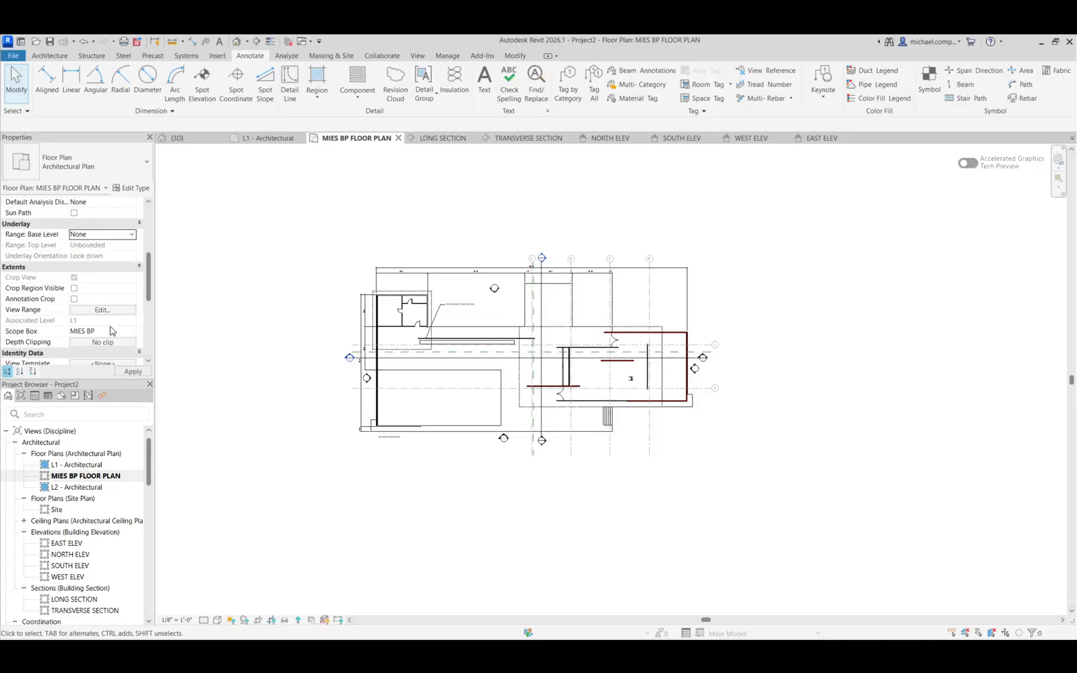
click(133, 371)
scroll(414, 290, up, 4)
scroll(414, 291, up, 3)
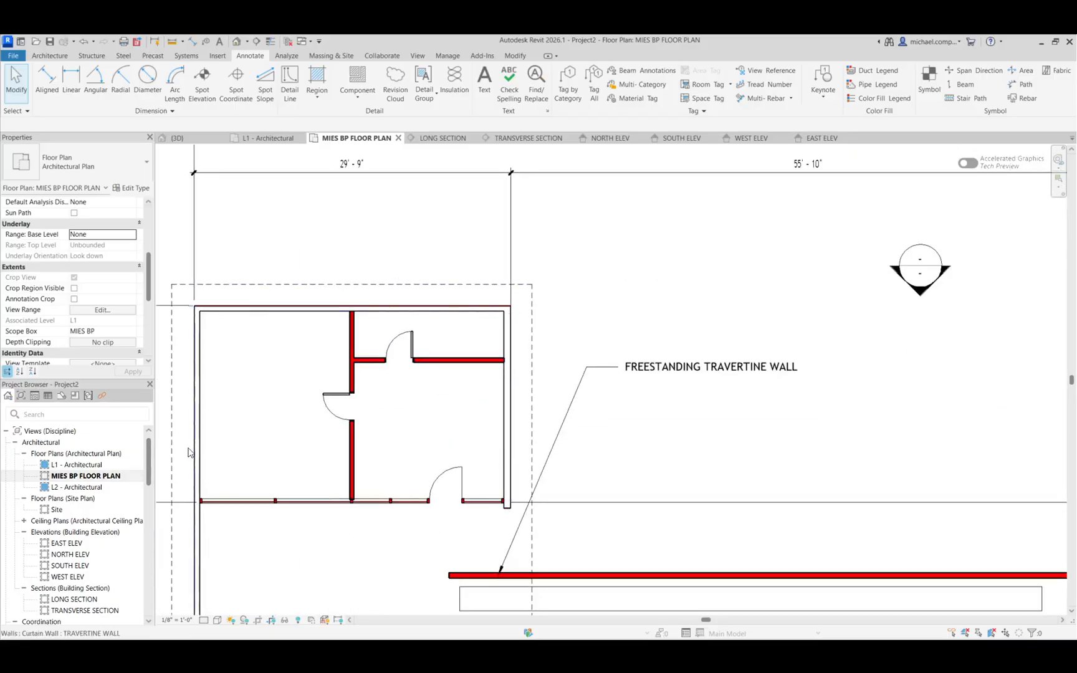
scroll(350, 270, down, 4)
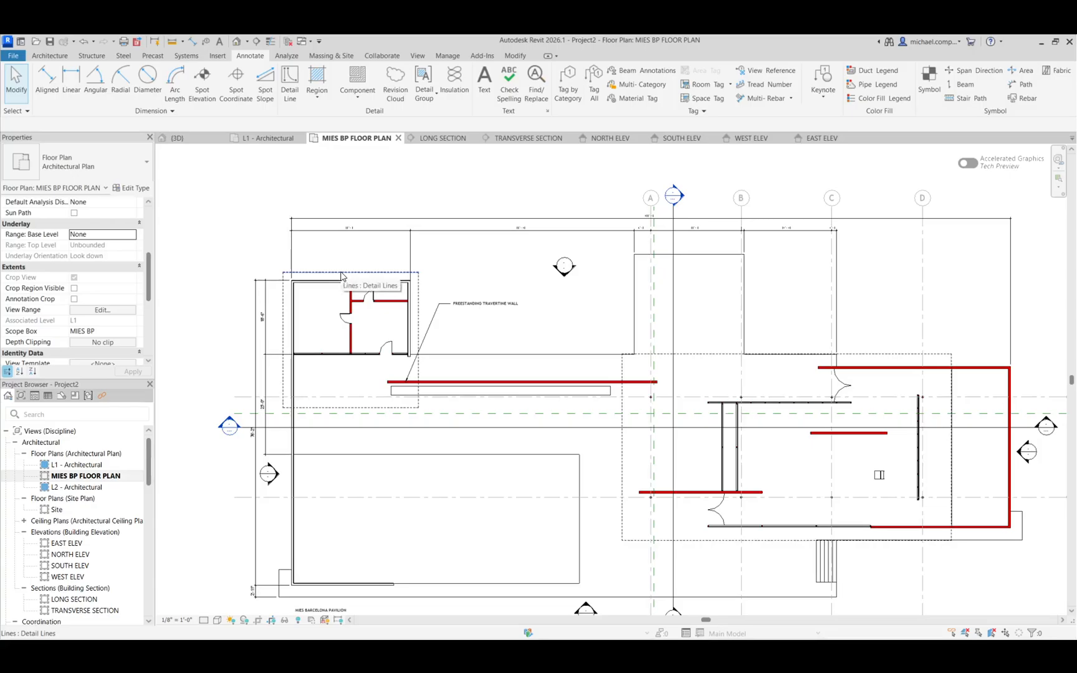
- Compare the L1 - Architectural plan with MIES BP FLOOR PLAN, ending on the latter
double_click(78, 465)
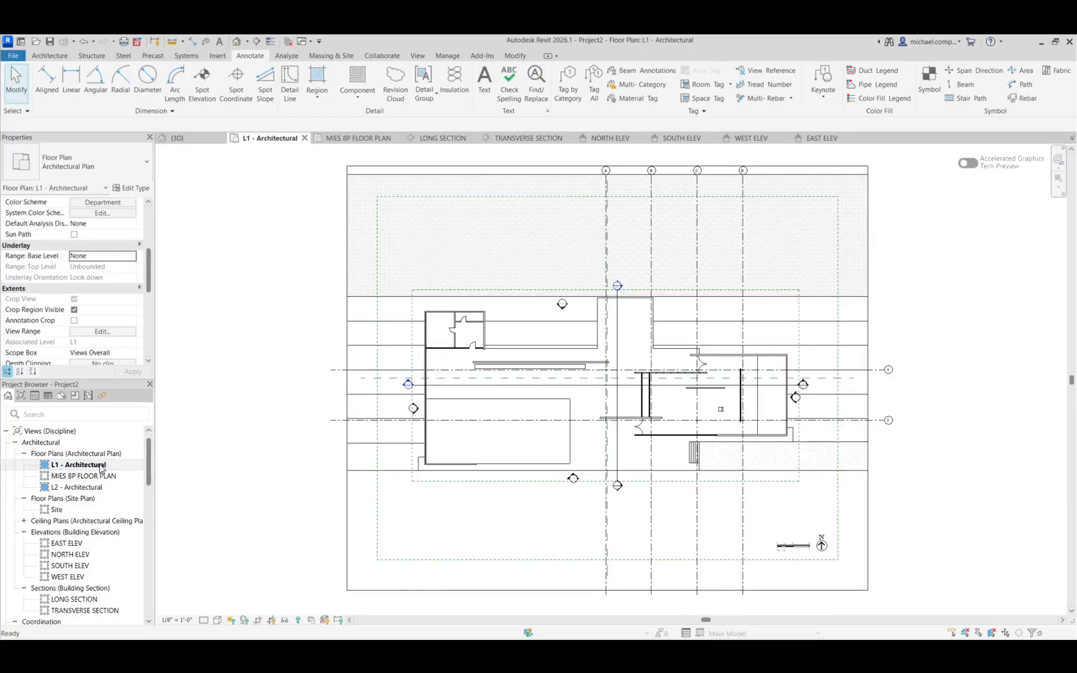
double_click(94, 476)
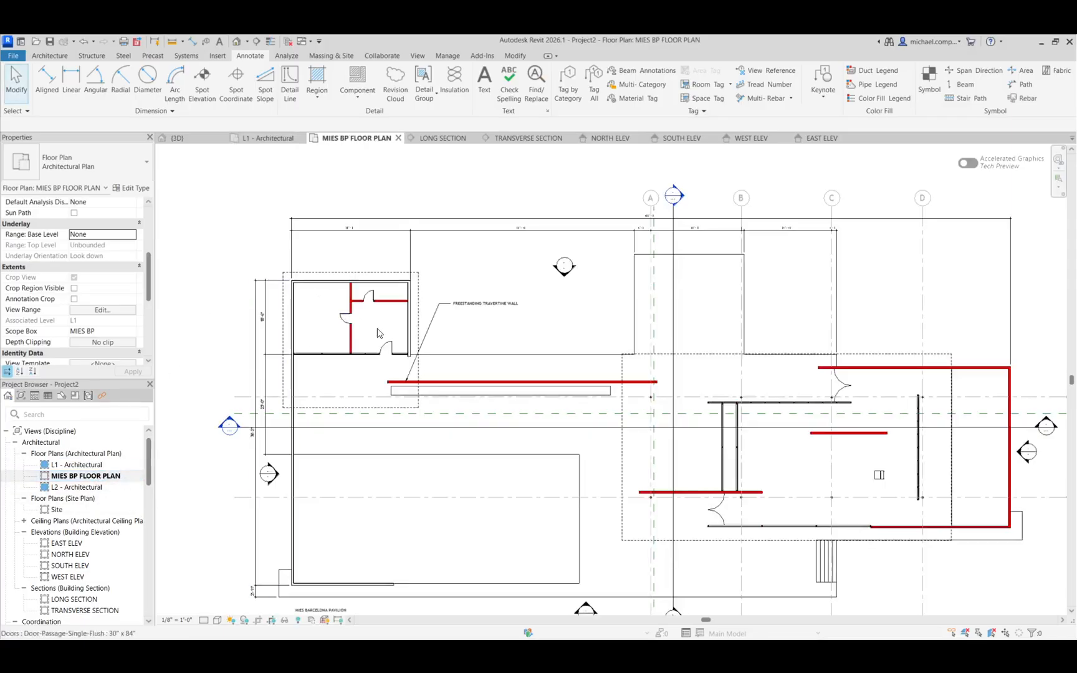
scroll(378, 257, down, 2)
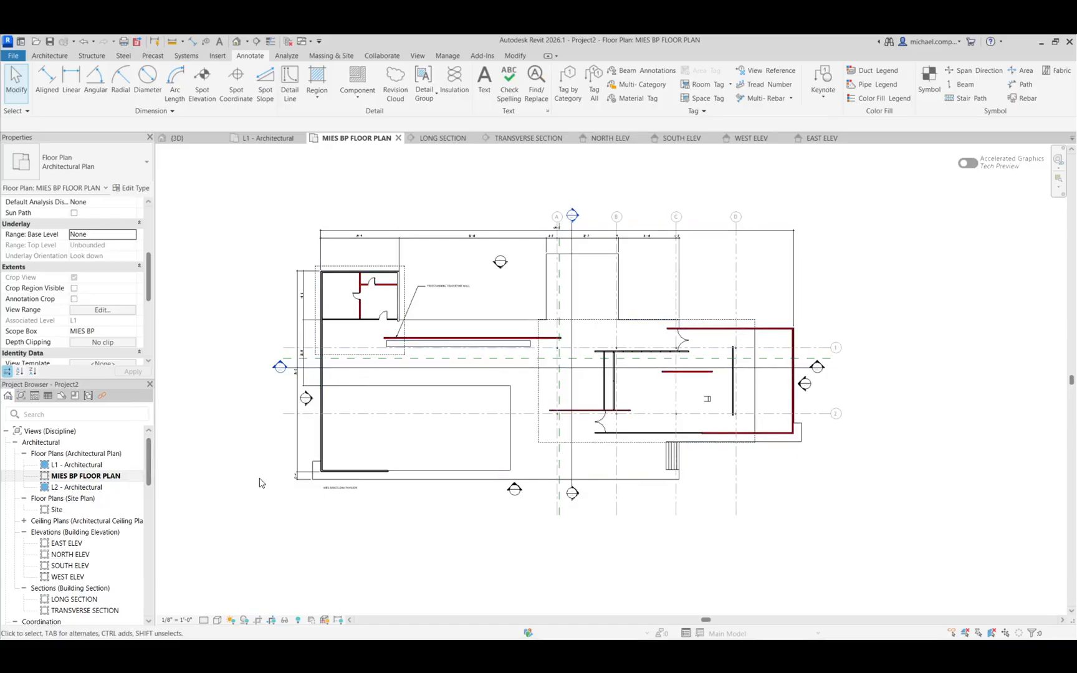
- Review the east, north, south and west elevations and the long and transverse sections, then return to MIES BP FLOOR PLAN
double_click(85, 544)
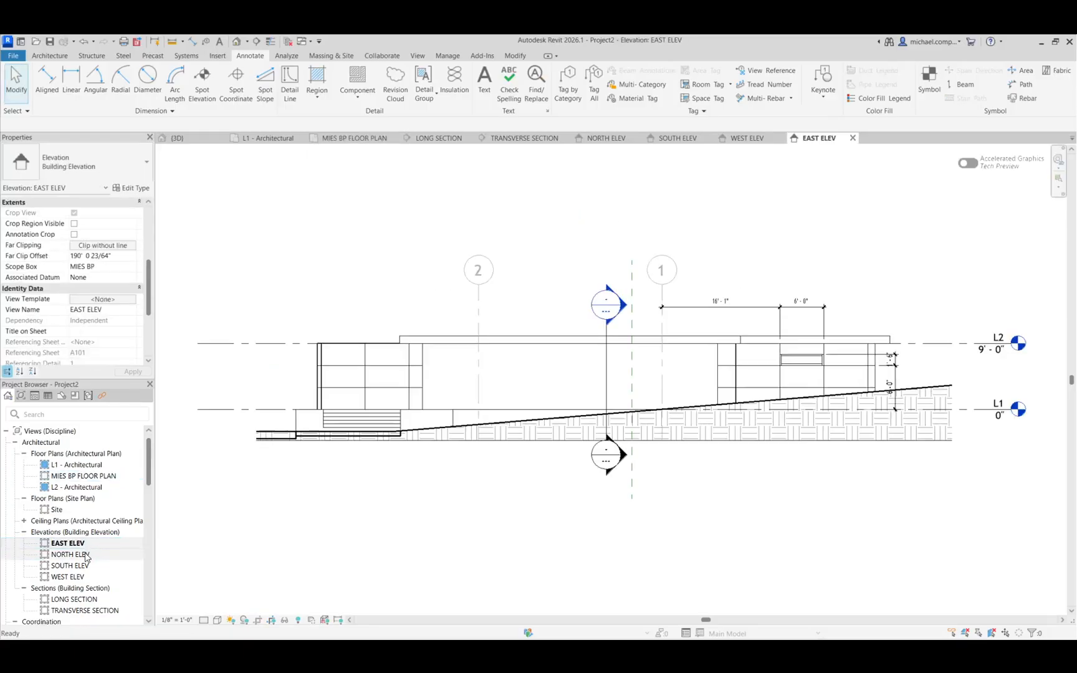
double_click(70, 554)
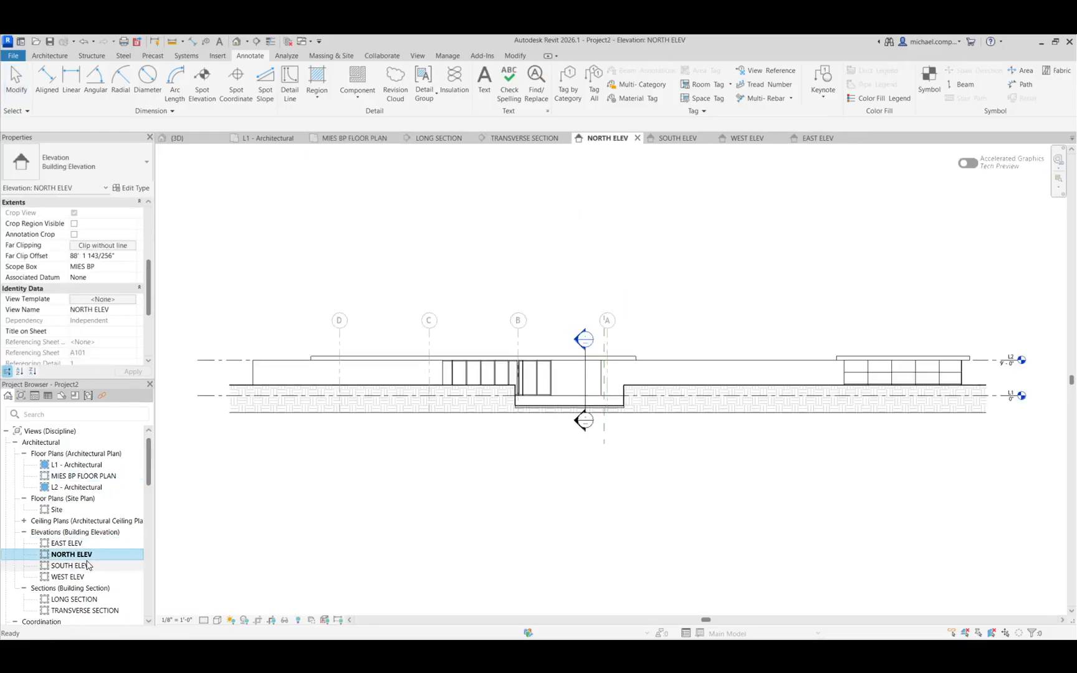
click(85, 565)
double_click(81, 566)
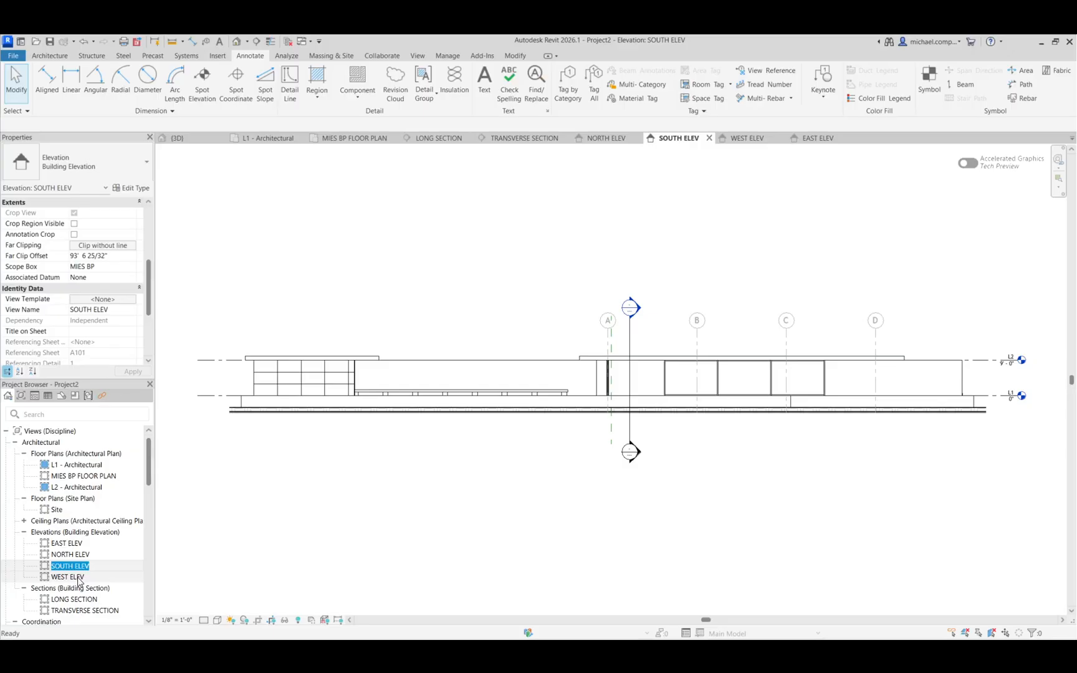
double_click(78, 577)
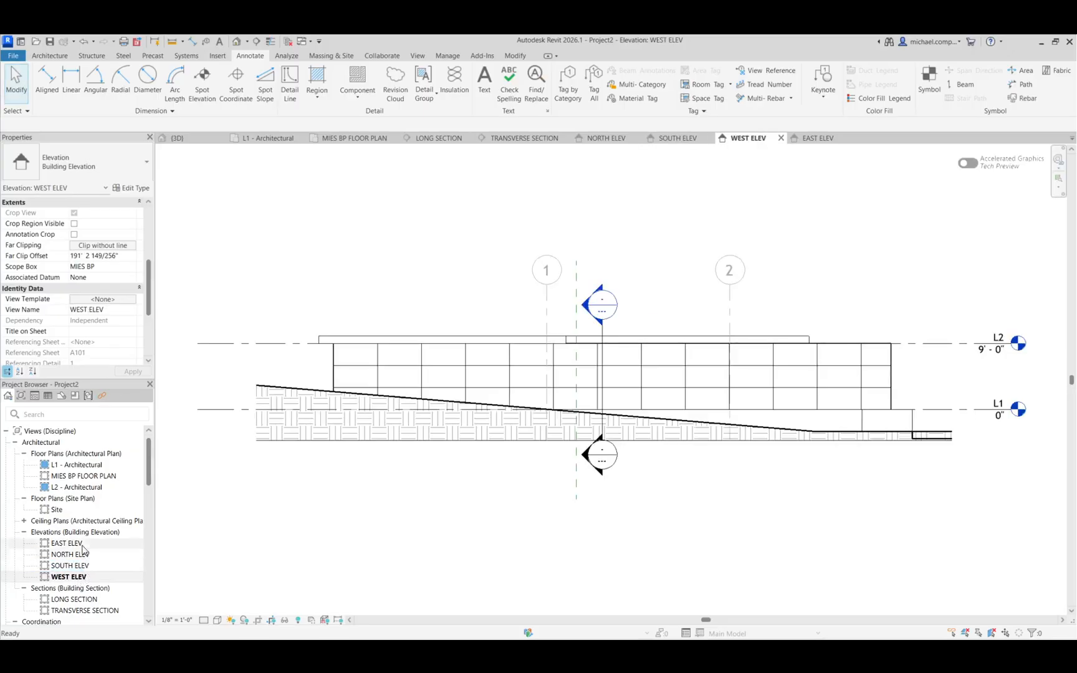
scroll(90, 493, down, 5)
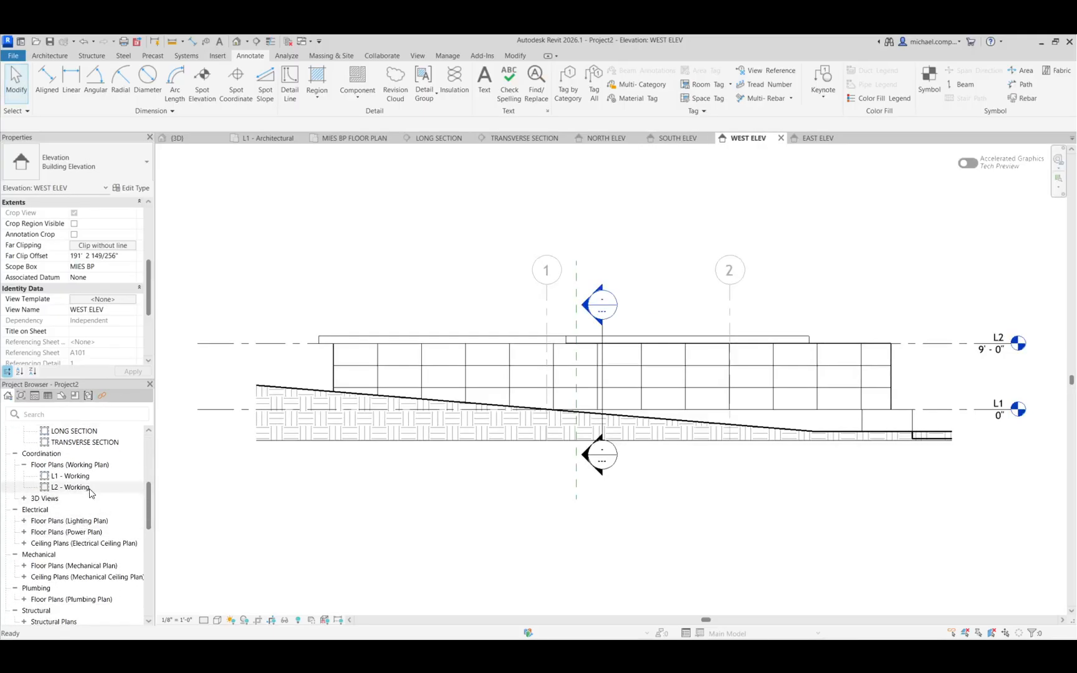
double_click(86, 431)
double_click(92, 443)
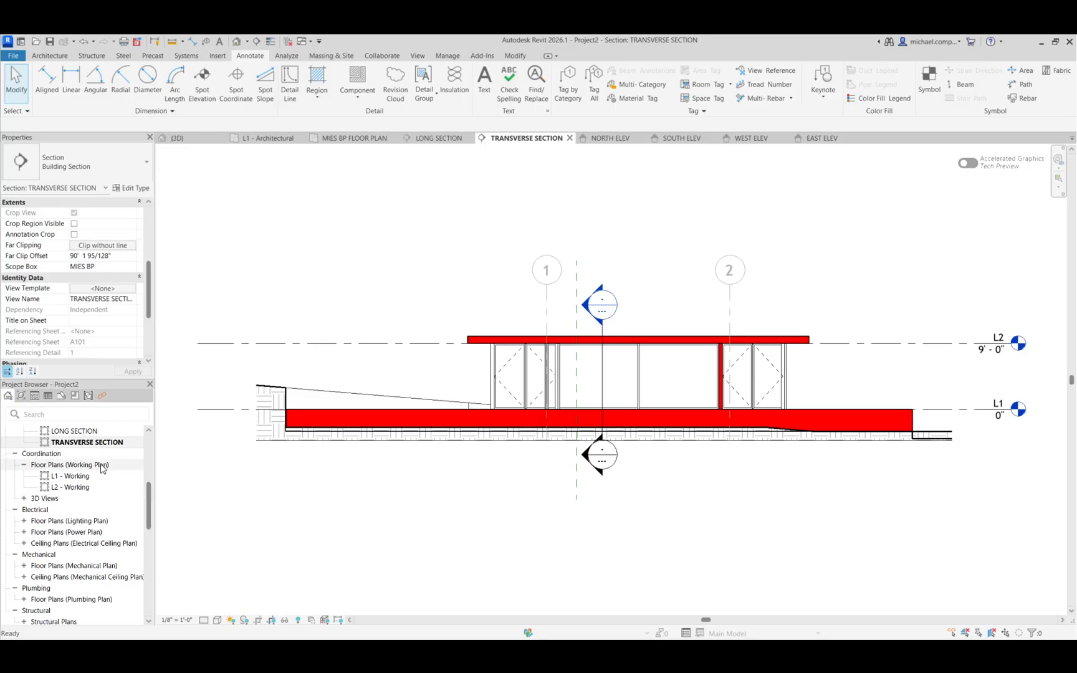
scroll(101, 464, up, 2)
scroll(101, 468, up, 4)
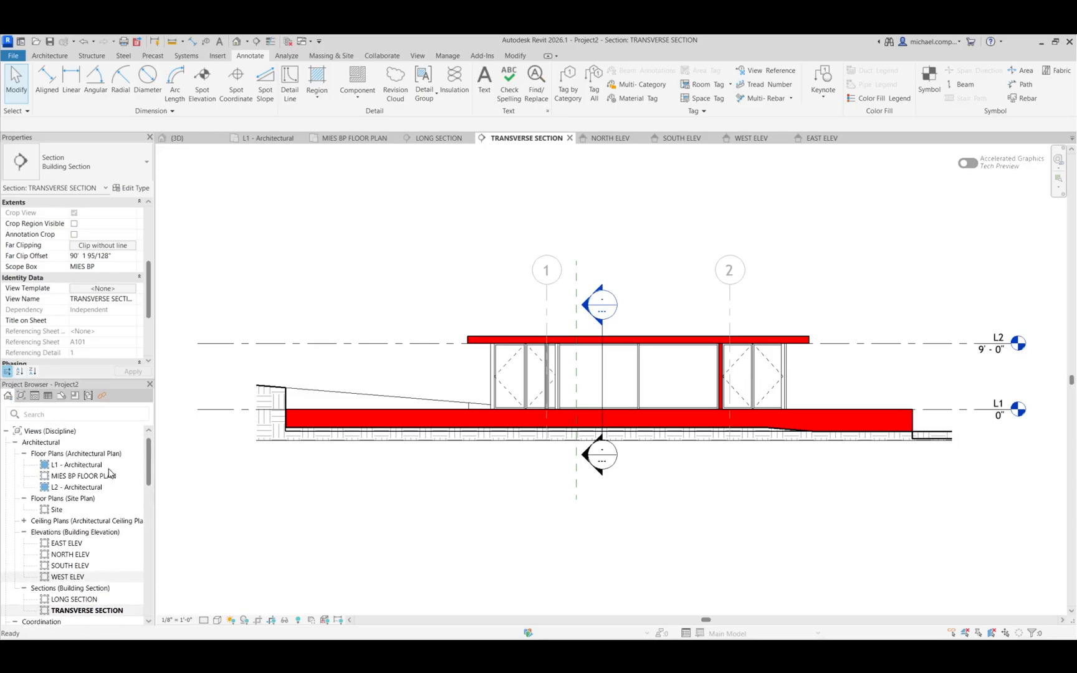
double_click(101, 477)
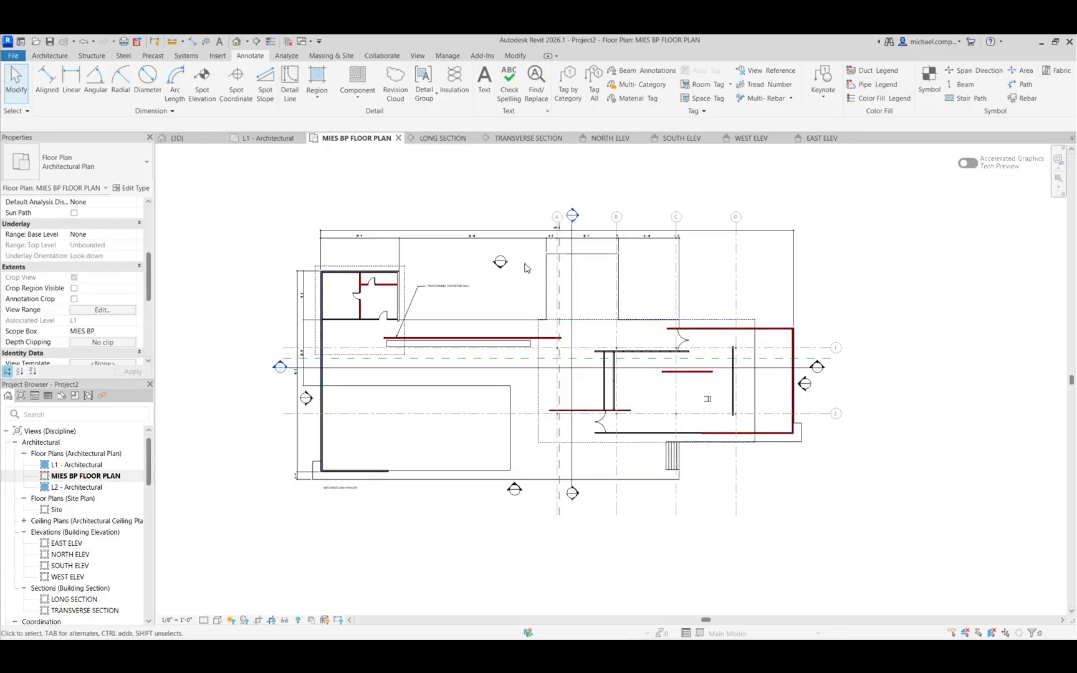
- Open the {3D} view, orient it to an isometric corner view and turn on its section box
click(185, 142)
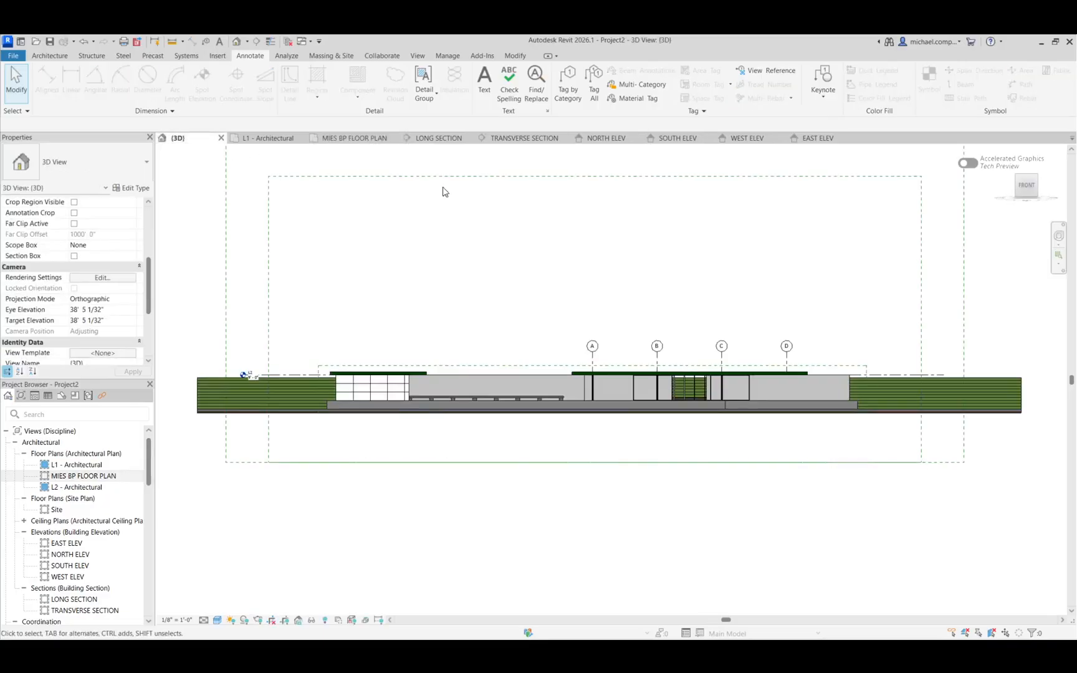
click(1038, 180)
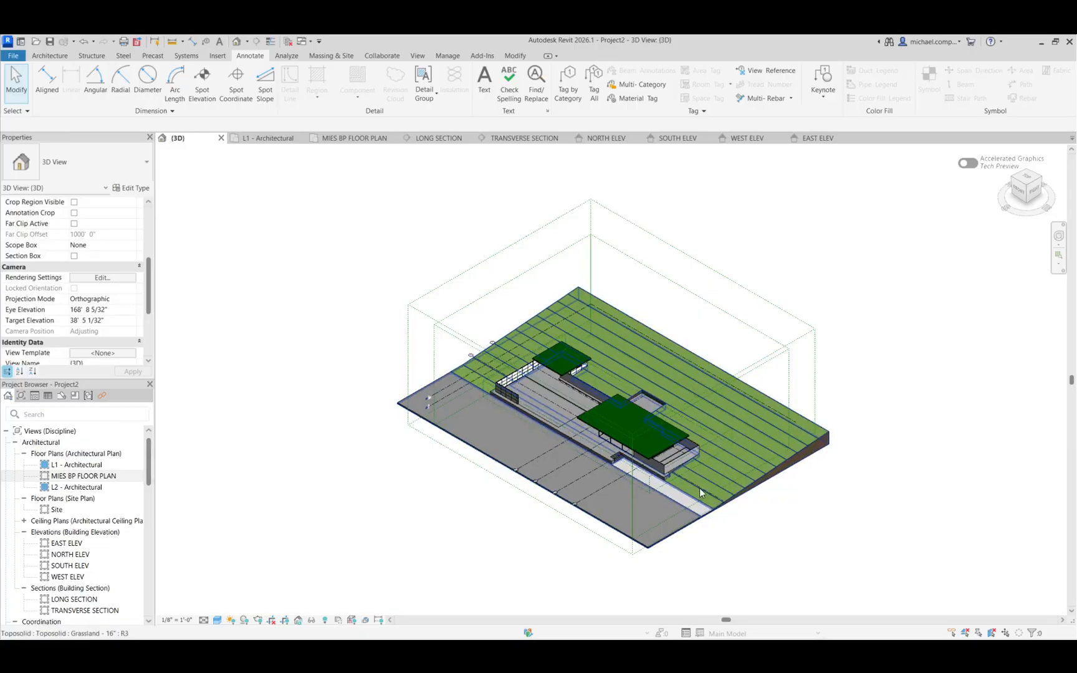
scroll(699, 490, up, 3)
scroll(701, 489, down, 3)
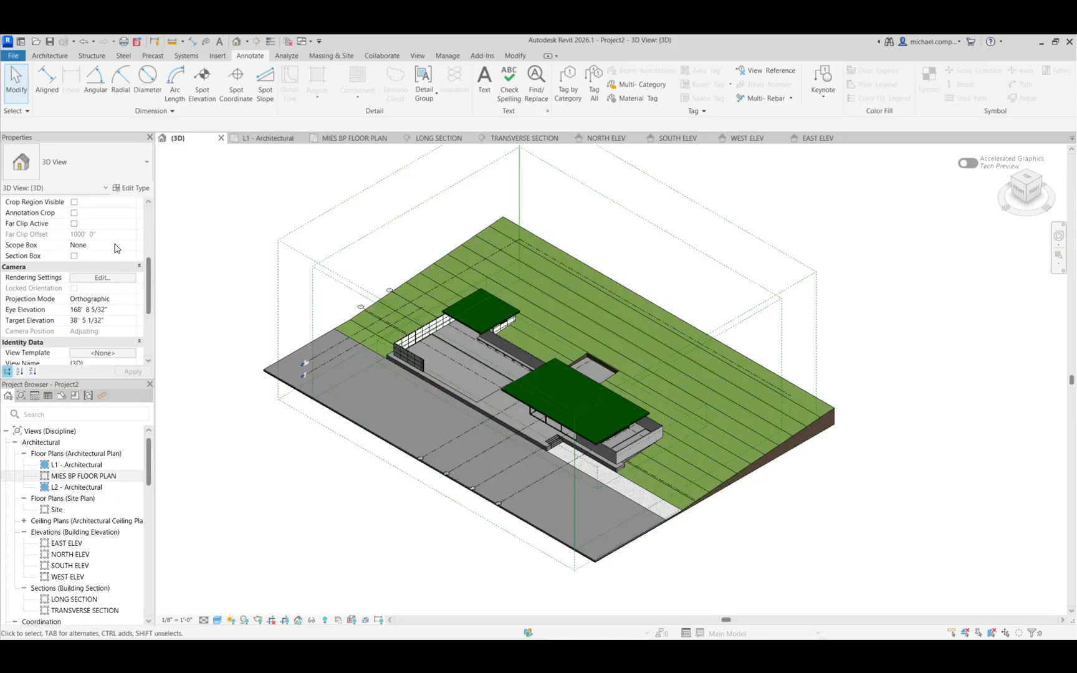
click(74, 256)
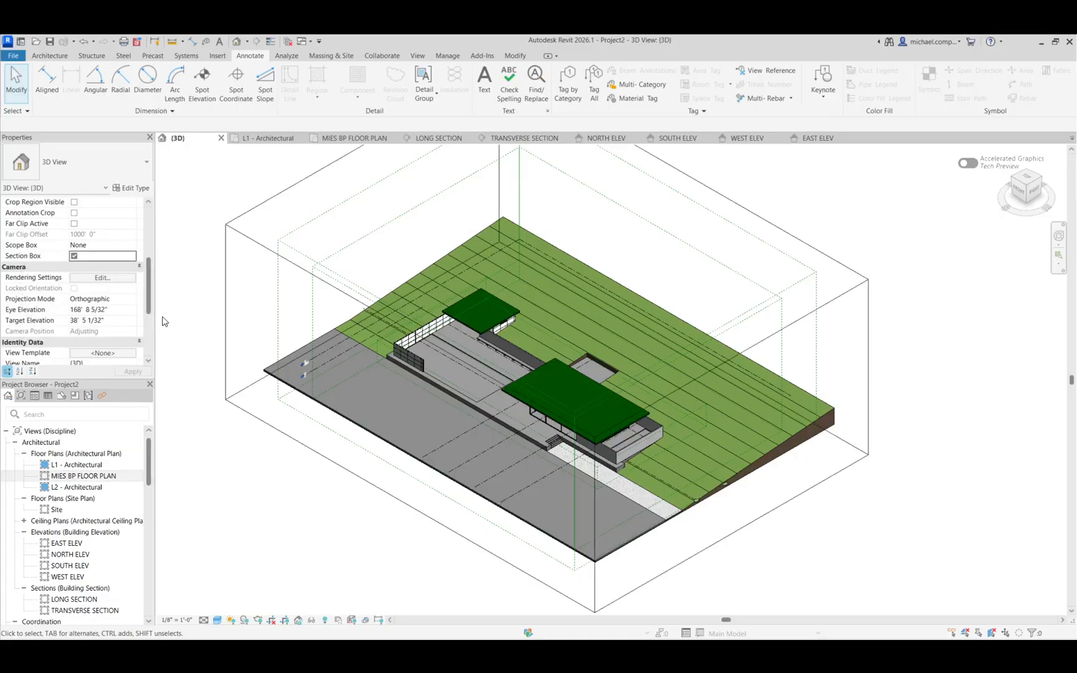
- Pull the section box's east face inward until it cuts through the outer edge of the large roof
click(232, 298)
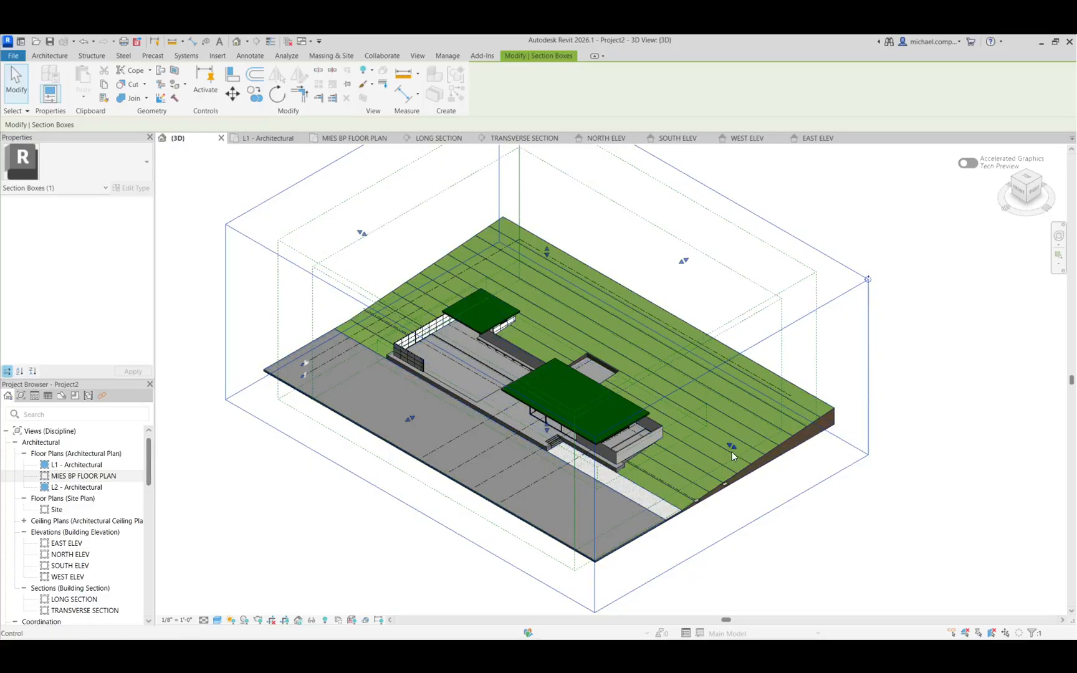
drag(731, 447, 630, 387)
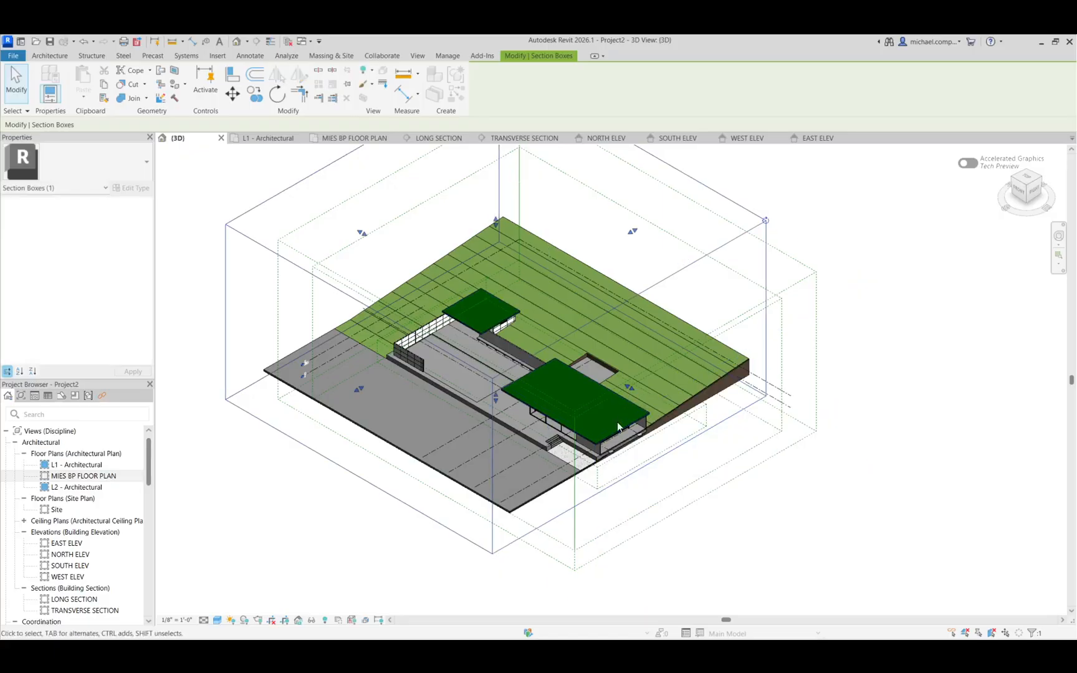
scroll(607, 451, up, 5)
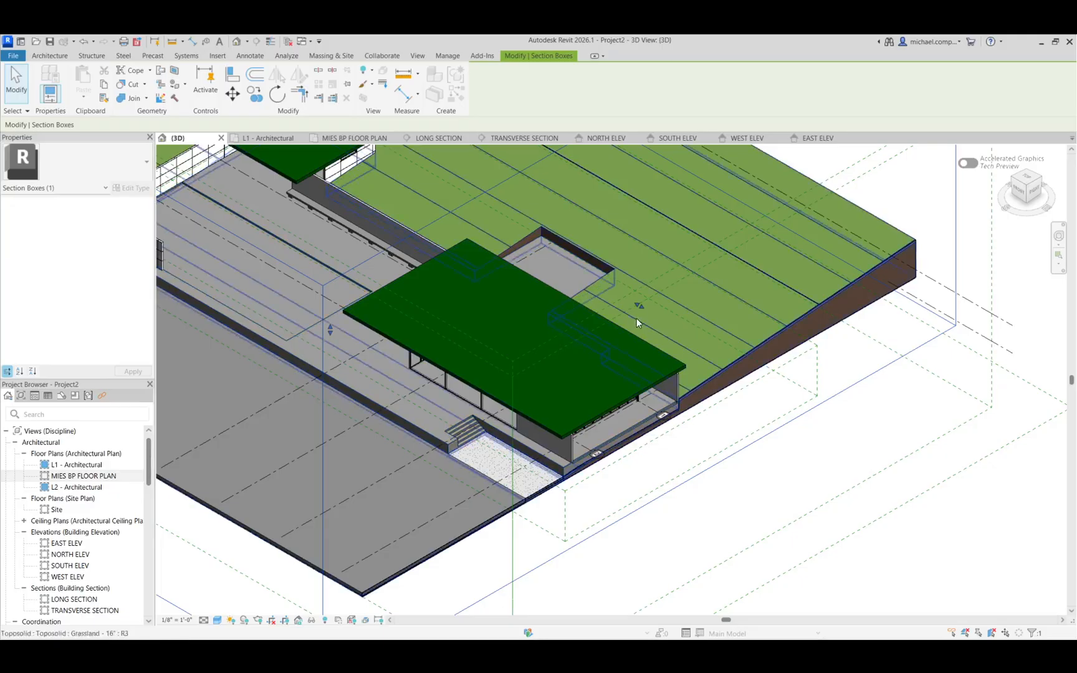
drag(636, 305, 625, 301)
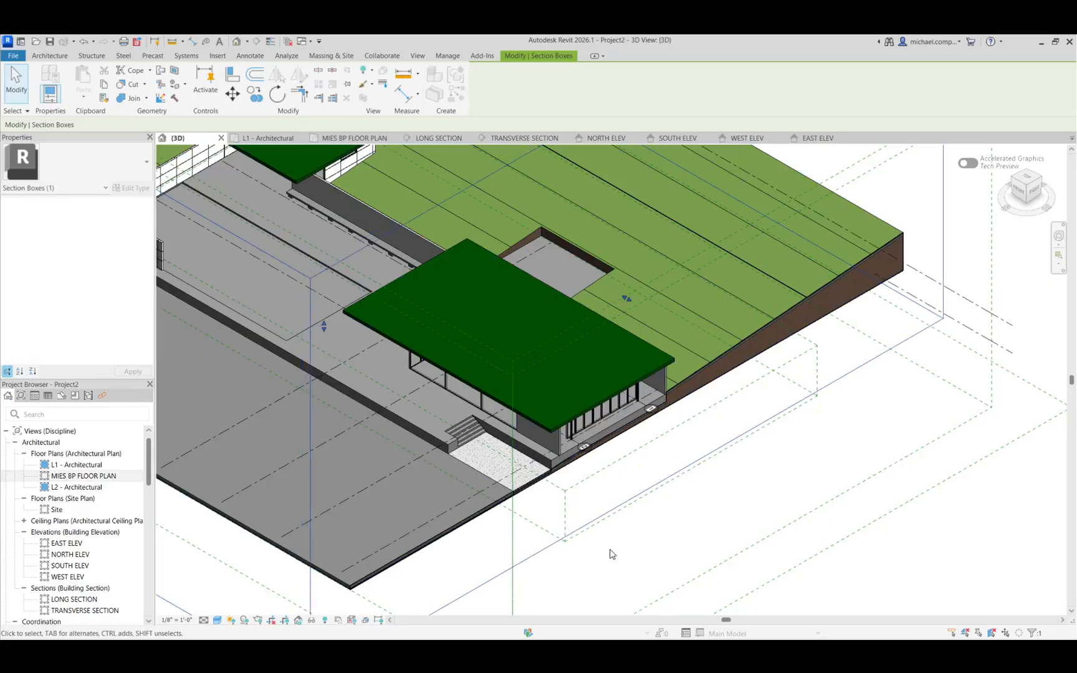
scroll(612, 554, down, 3)
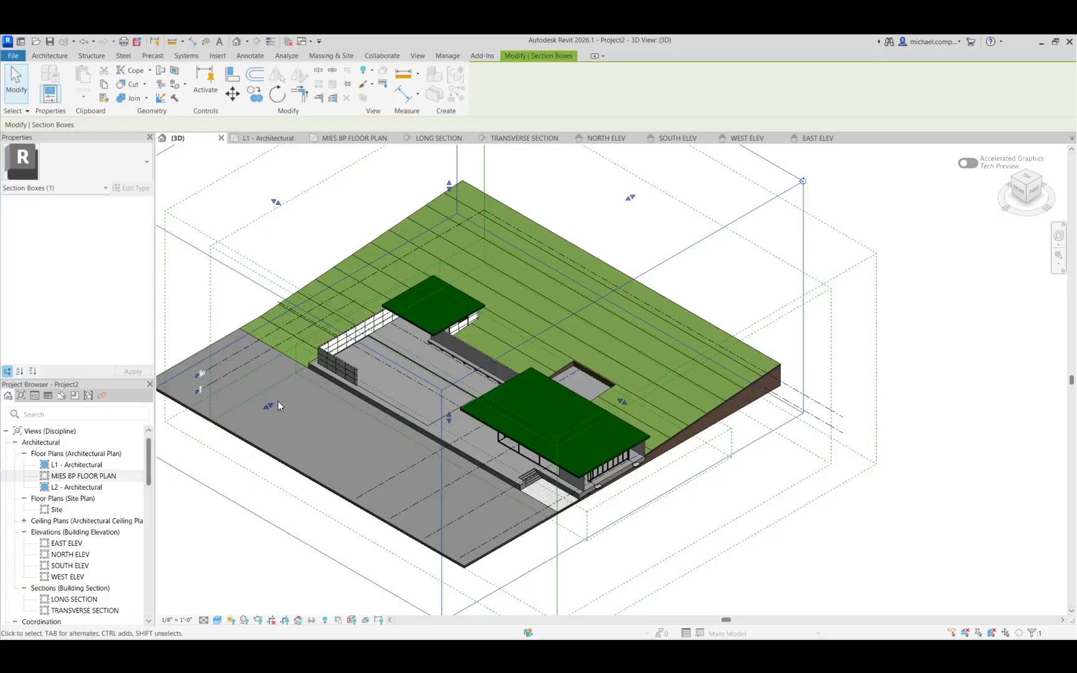
- Pull the section box's front, left and back faces inward around the pavilion and lower its top face close above the roofs
drag(269, 406, 382, 354)
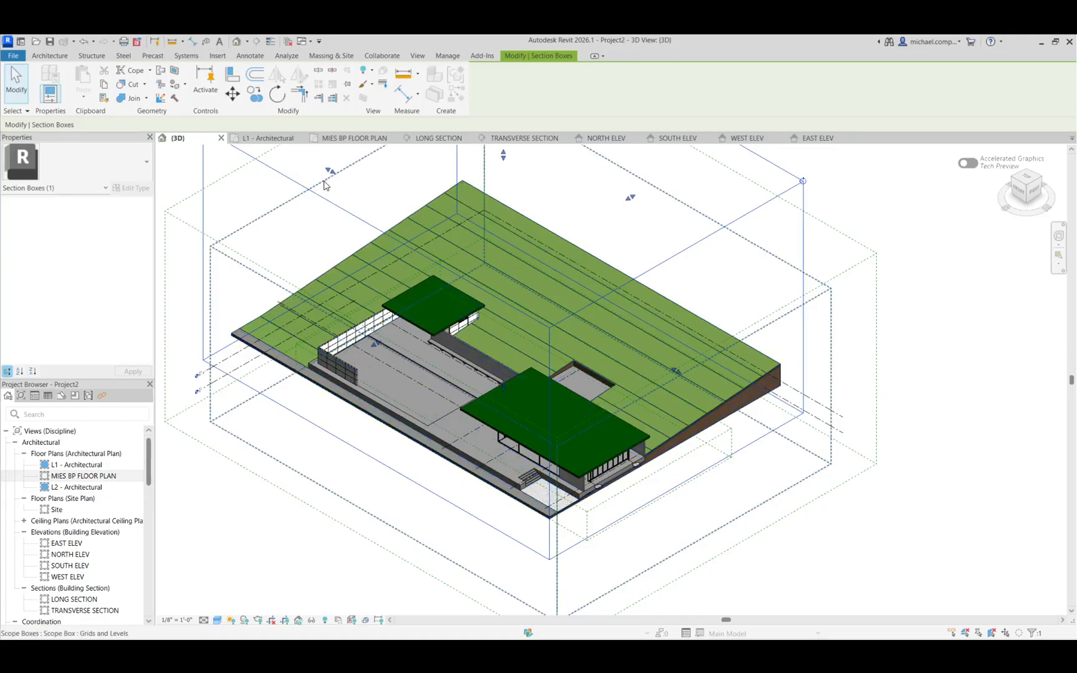
drag(329, 174, 376, 204)
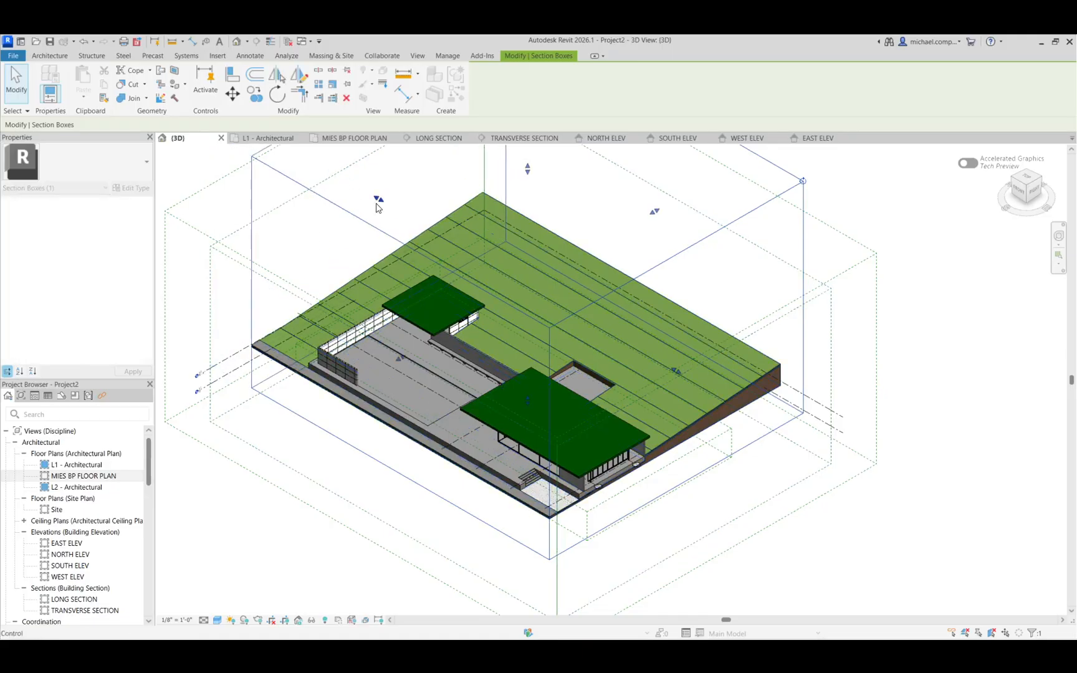
drag(651, 212, 573, 261)
drag(485, 196, 486, 348)
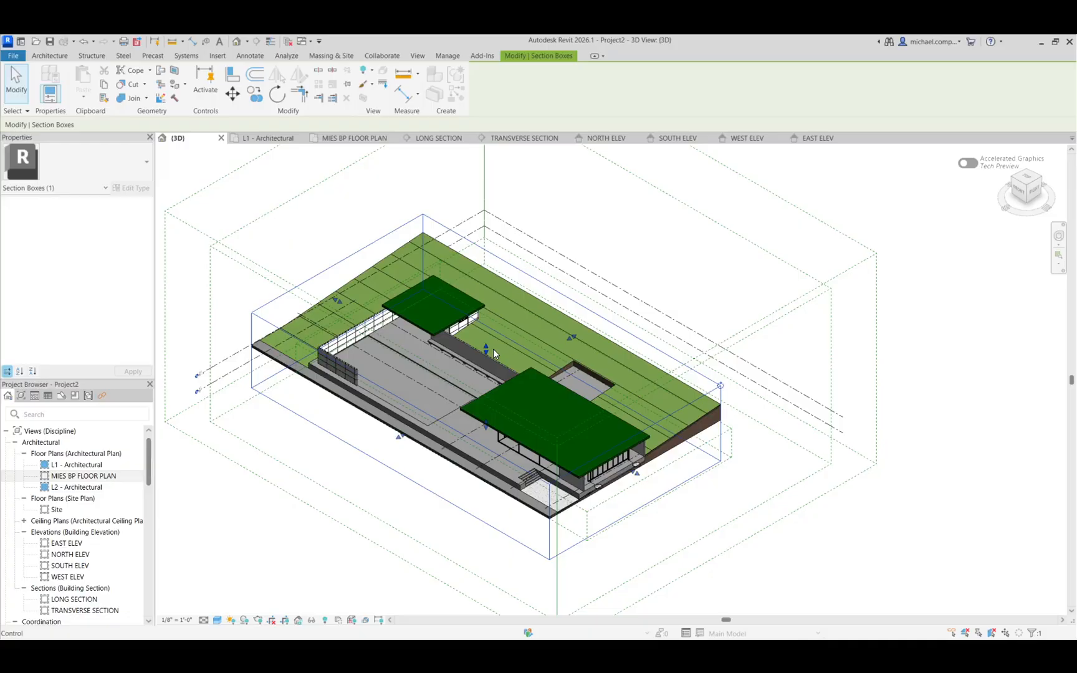
click(876, 553)
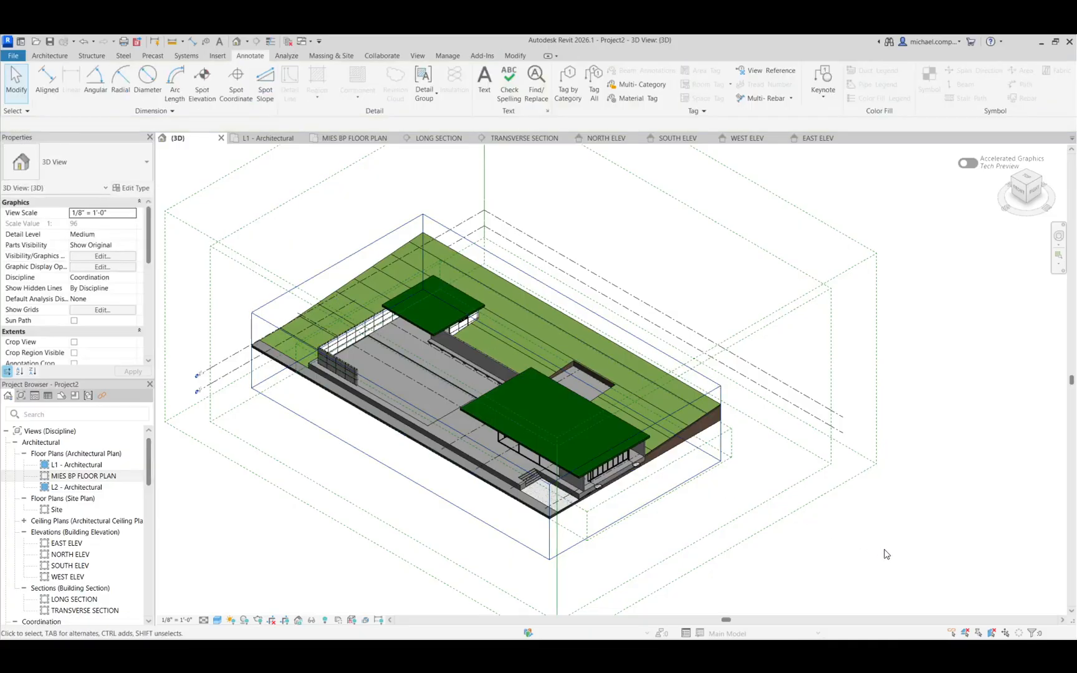
- Change the {3D} view's visual style to Hidden Line and turn on shadows
scroll(886, 553, down, 2)
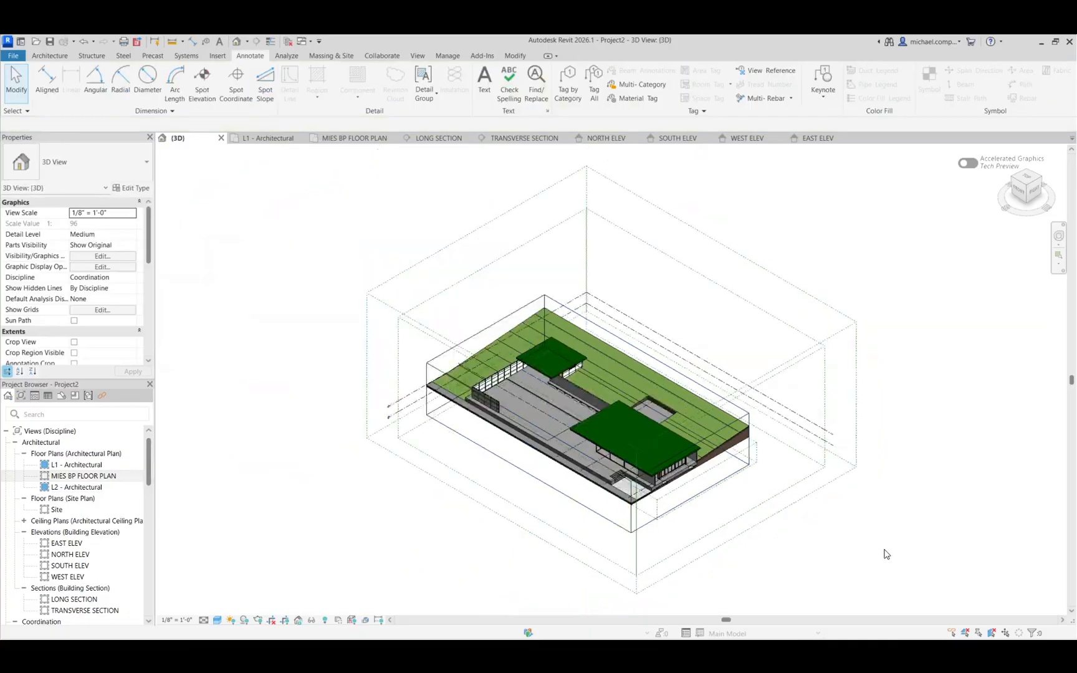
scroll(764, 416, up, 4)
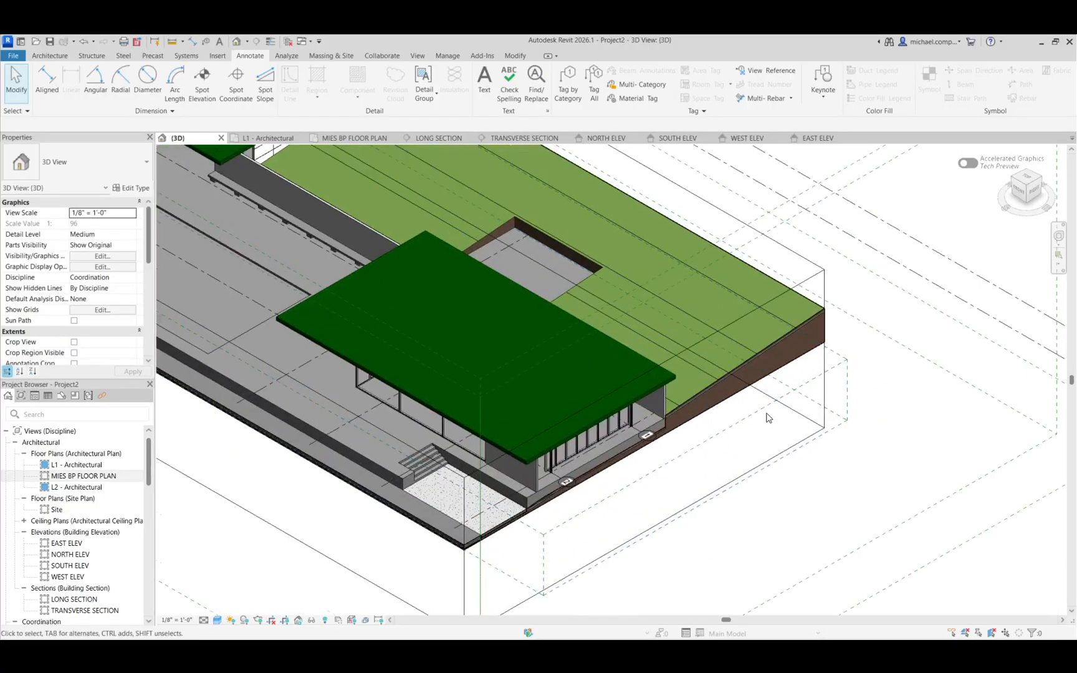
scroll(765, 422, down, 1)
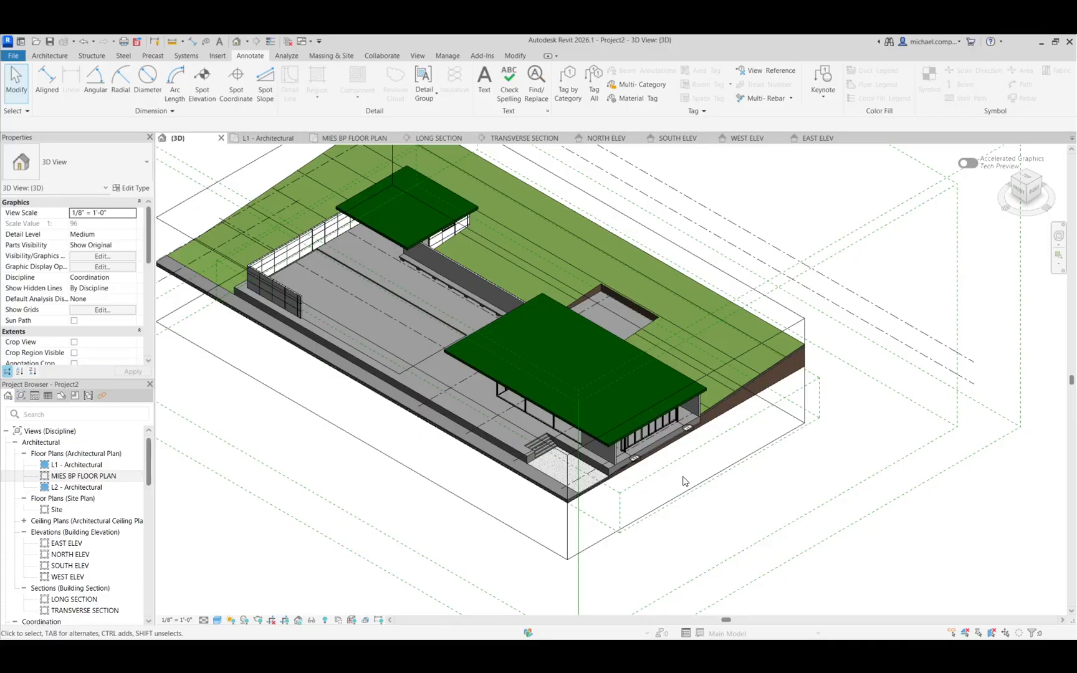
click(219, 621)
click(235, 564)
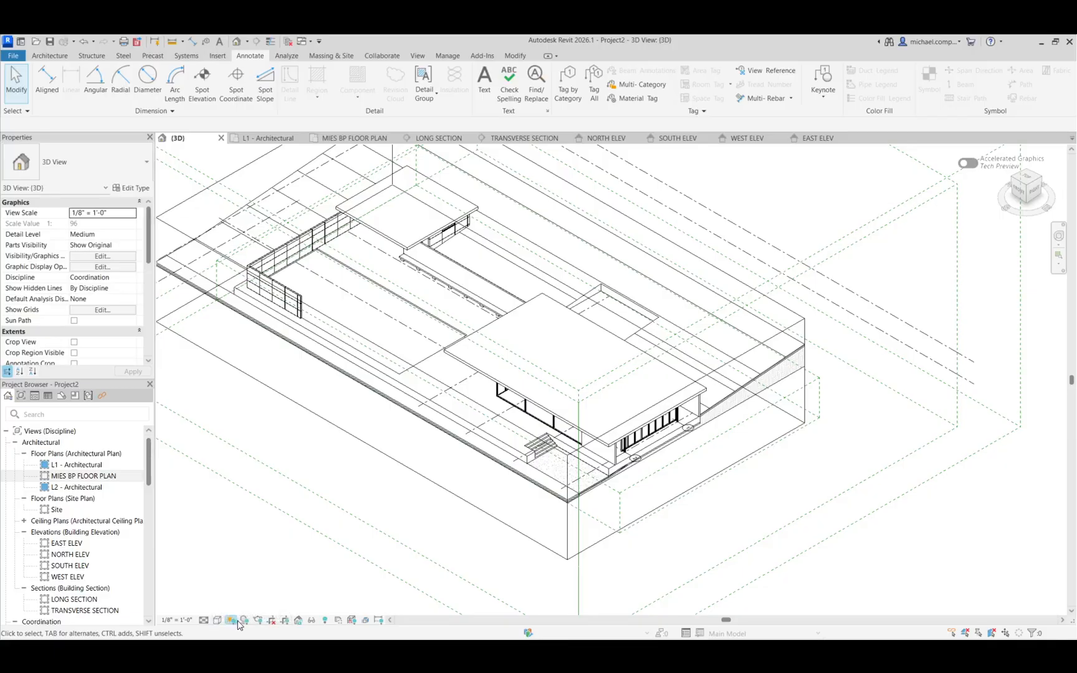
click(243, 620)
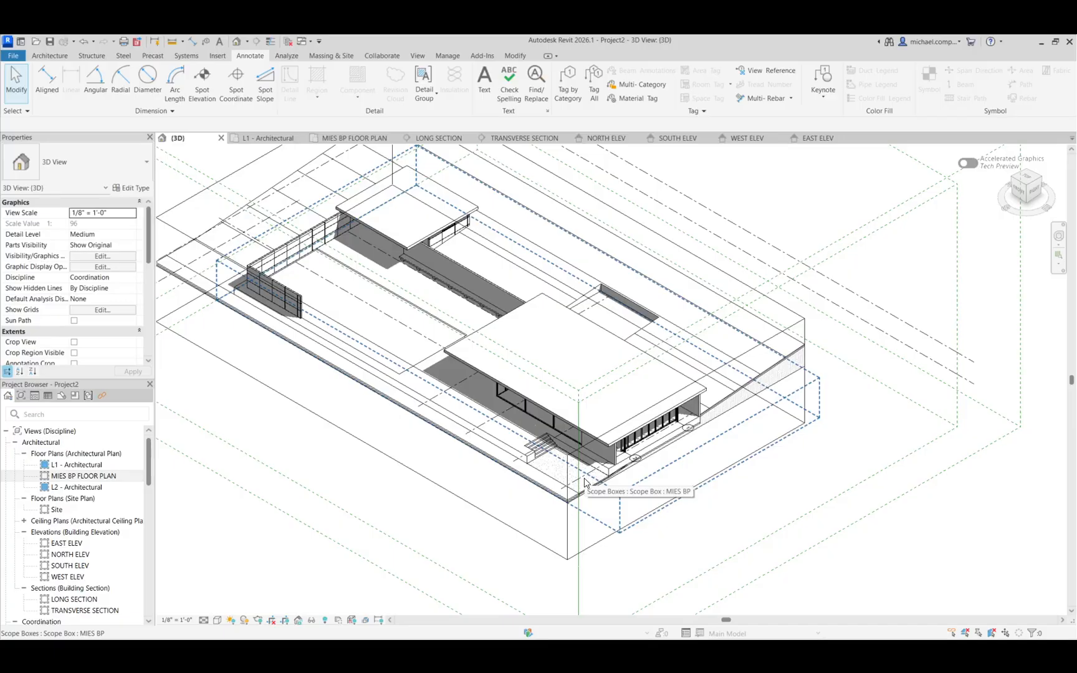
- In the {3D} view's Visibility/Graphic Overrides, select all architectural model categories except Toposolid
key(v)
key(g)
scroll(454, 371, down, 2)
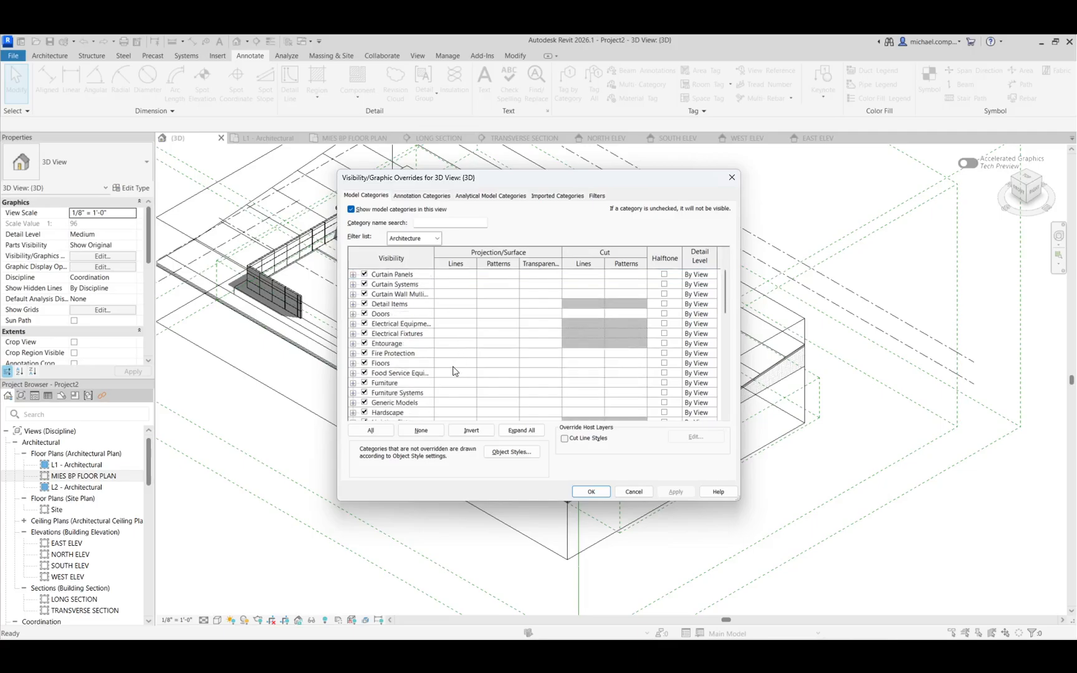
scroll(454, 371, down, 5)
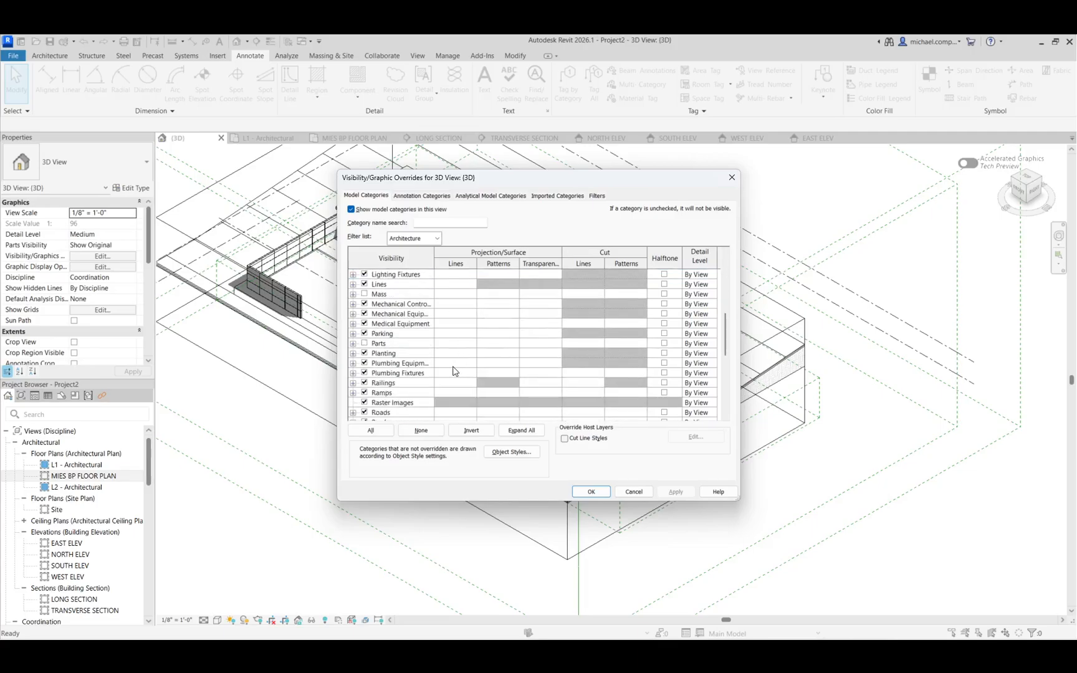
click(370, 430)
scroll(406, 394, down, 5)
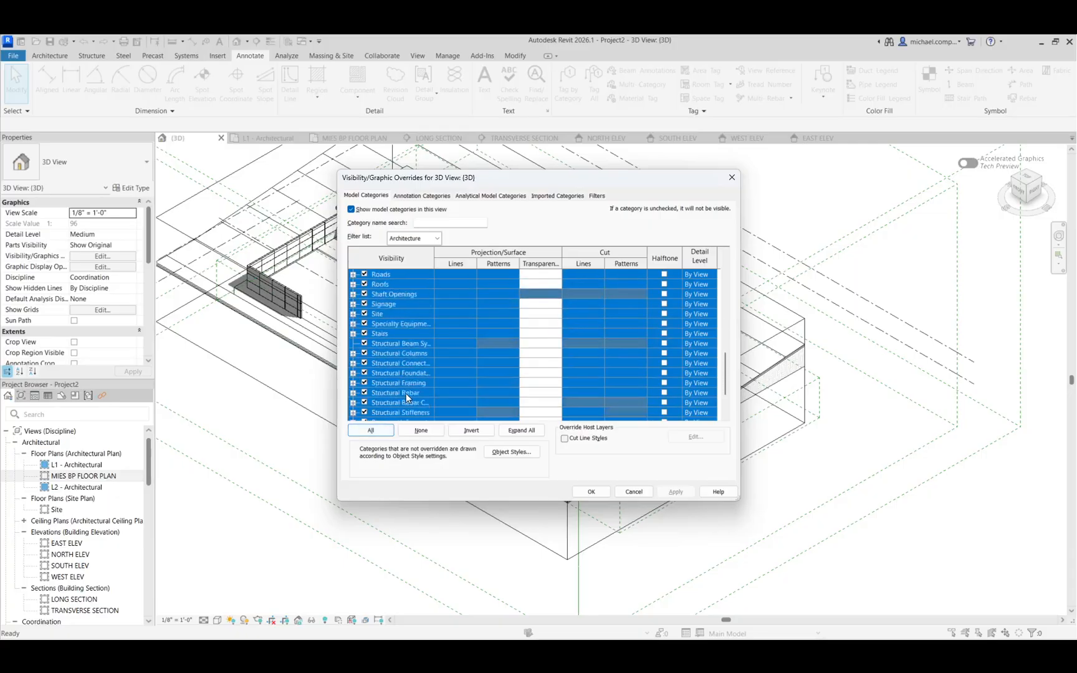
scroll(406, 394, down, 2)
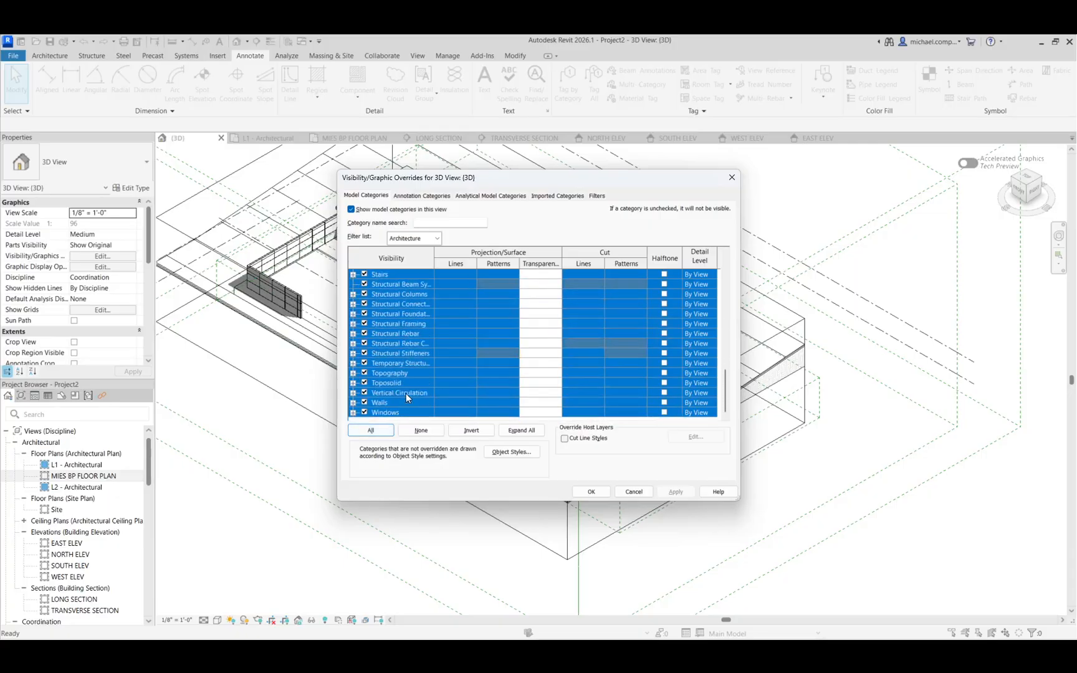
ctrl+click(411, 380)
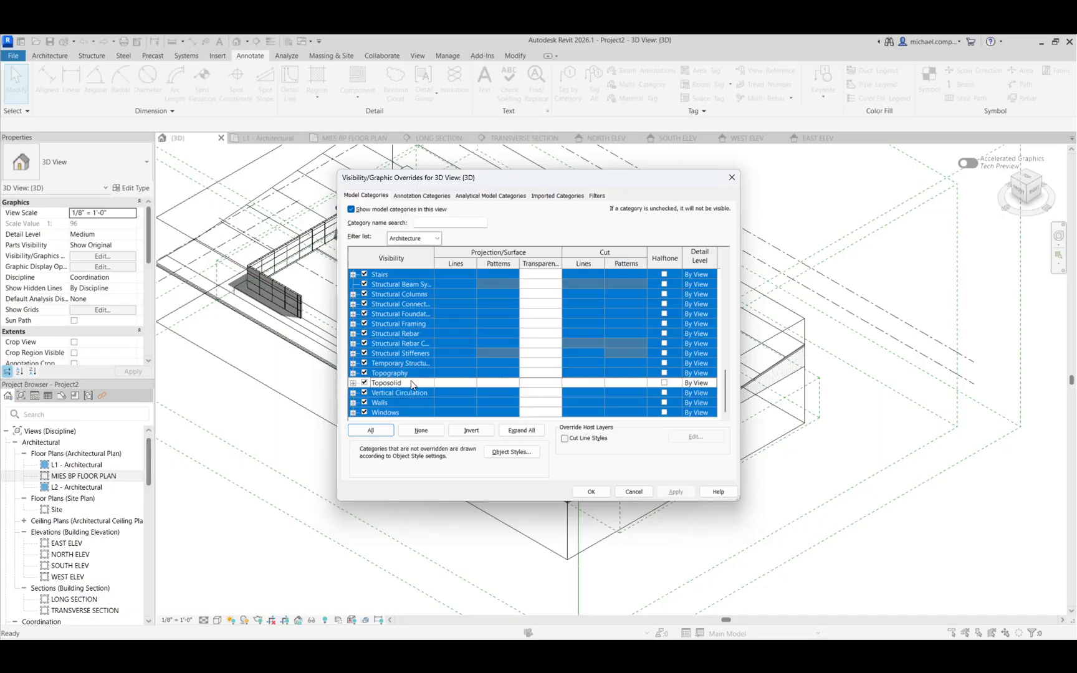
- Override the selected categories' cut pattern with a red solid fill foreground and apply it to the view
click(626, 374)
click(626, 373)
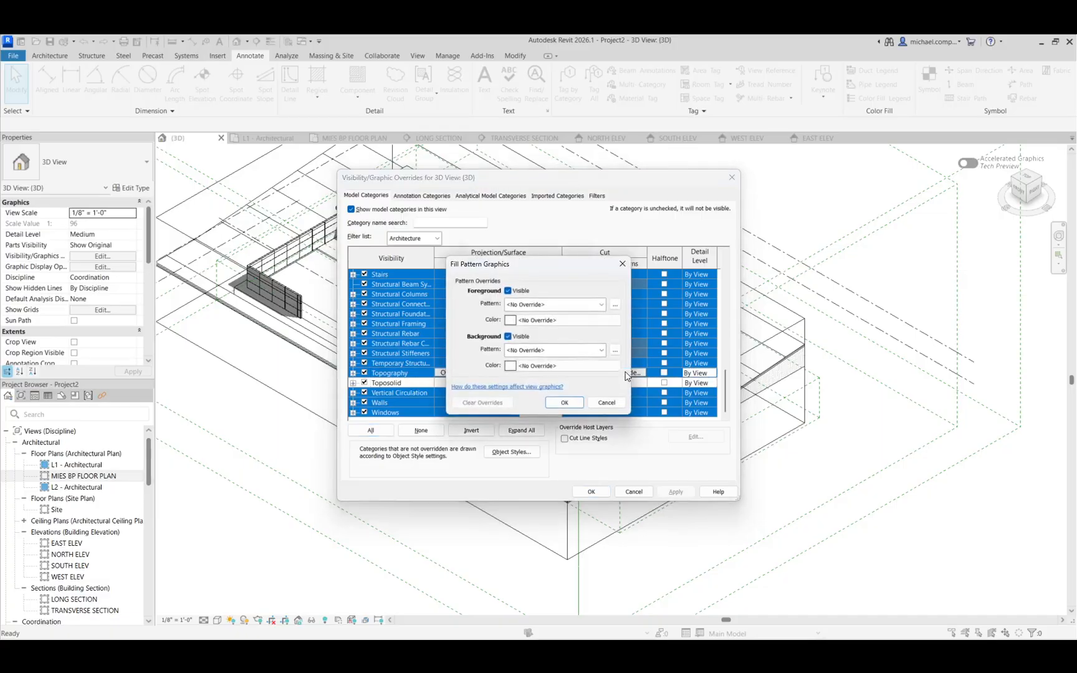
click(539, 305)
scroll(542, 374, up, 2)
click(552, 319)
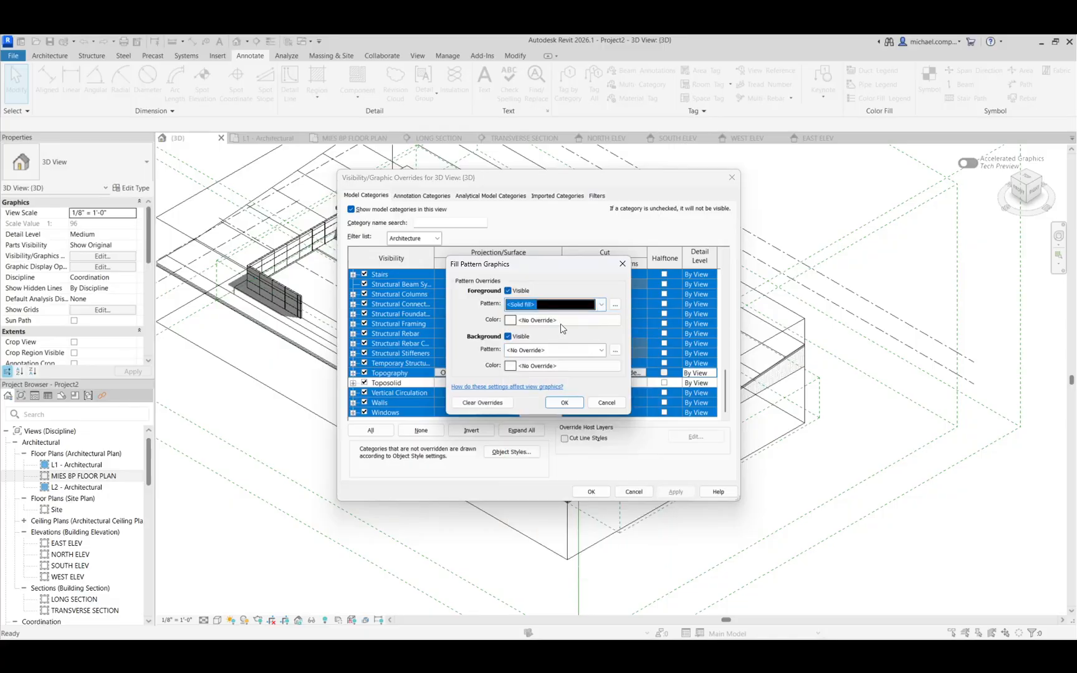
click(561, 322)
click(442, 350)
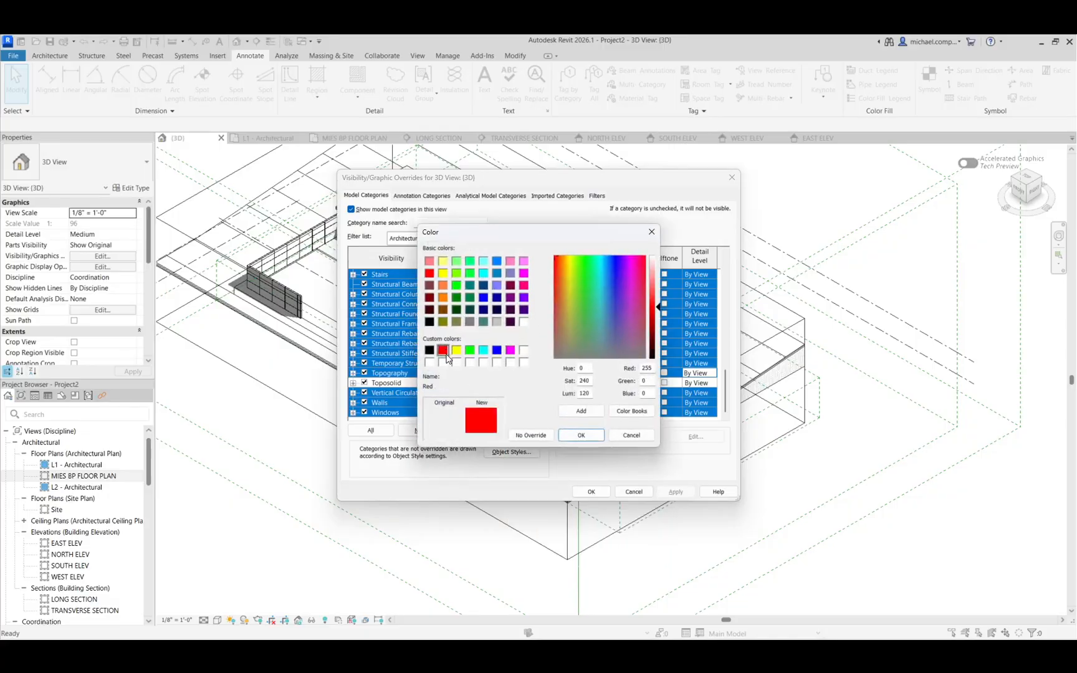
click(579, 435)
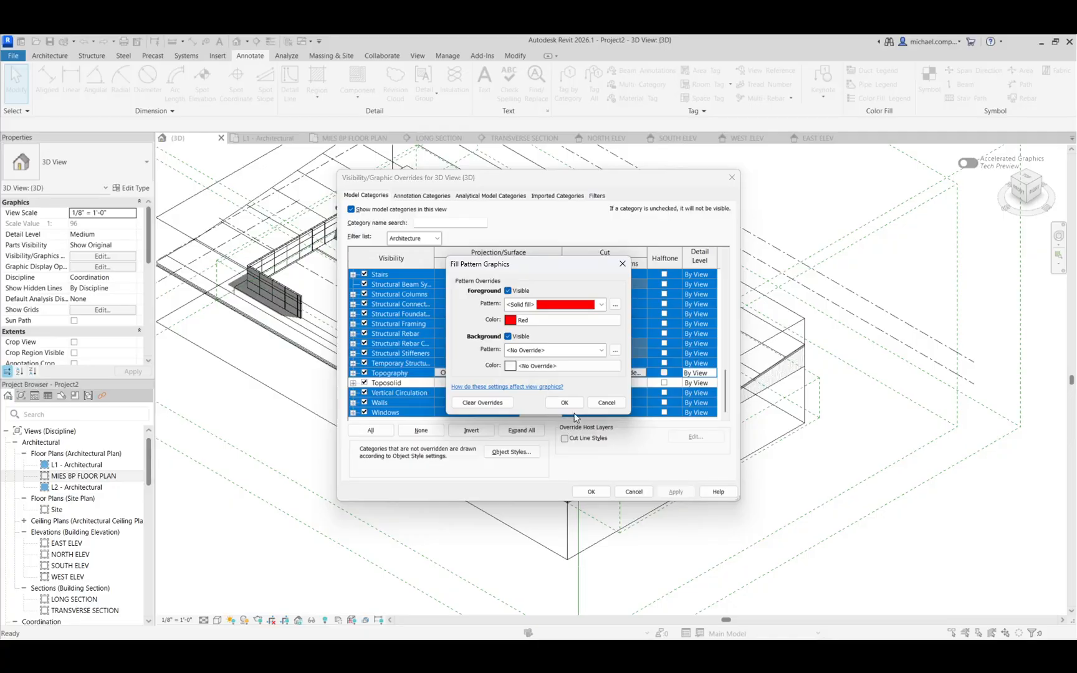
click(562, 403)
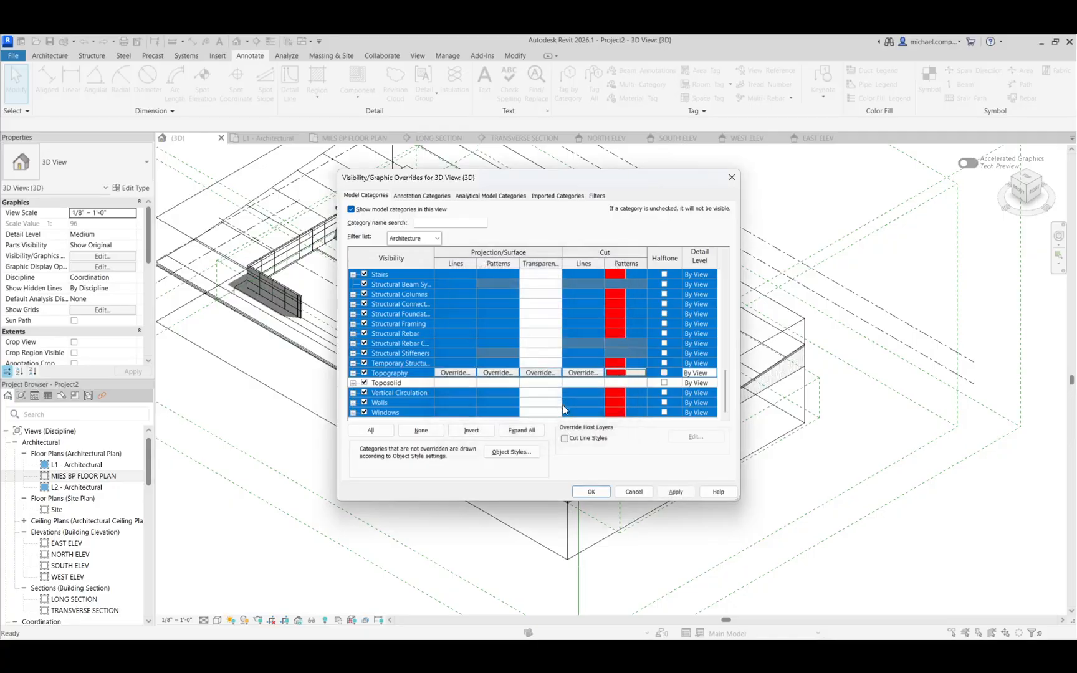
click(674, 492)
click(591, 491)
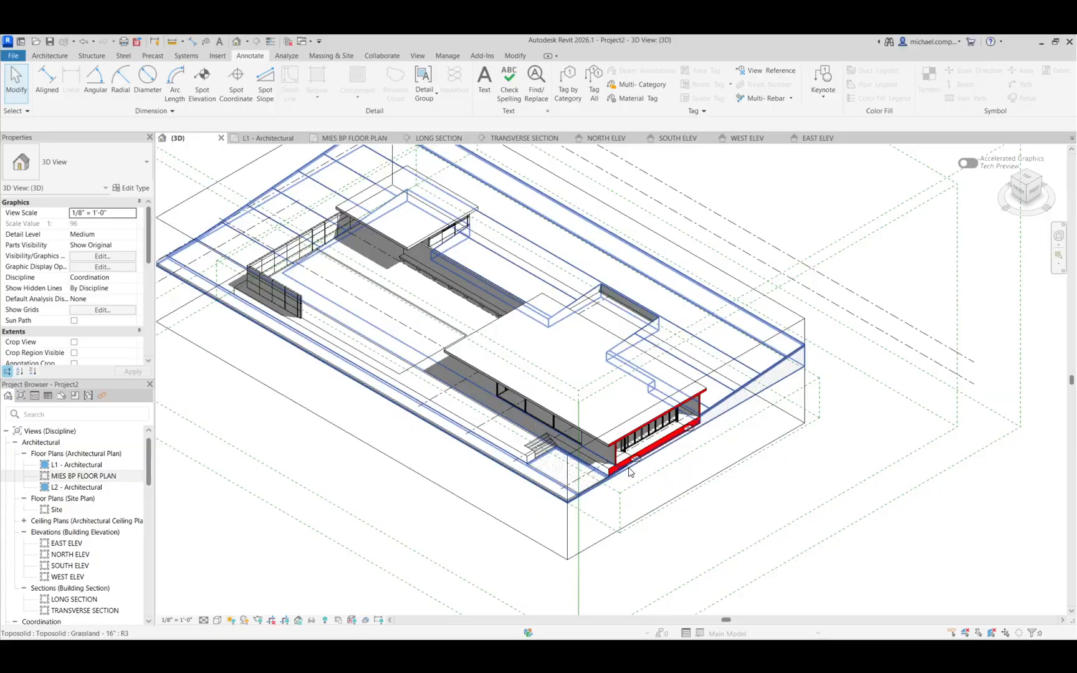
- Hide all annotation categories in the {3D} view and fit the model to the window
scroll(630, 471, up, 5)
scroll(629, 486, down, 4)
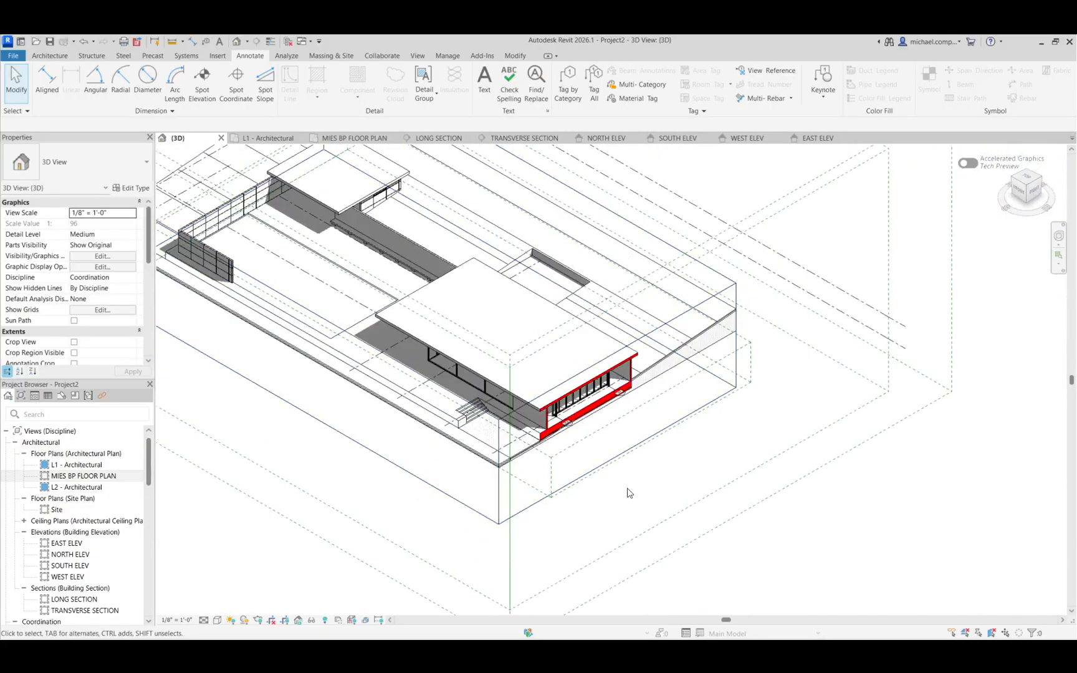
scroll(697, 473, down, 2)
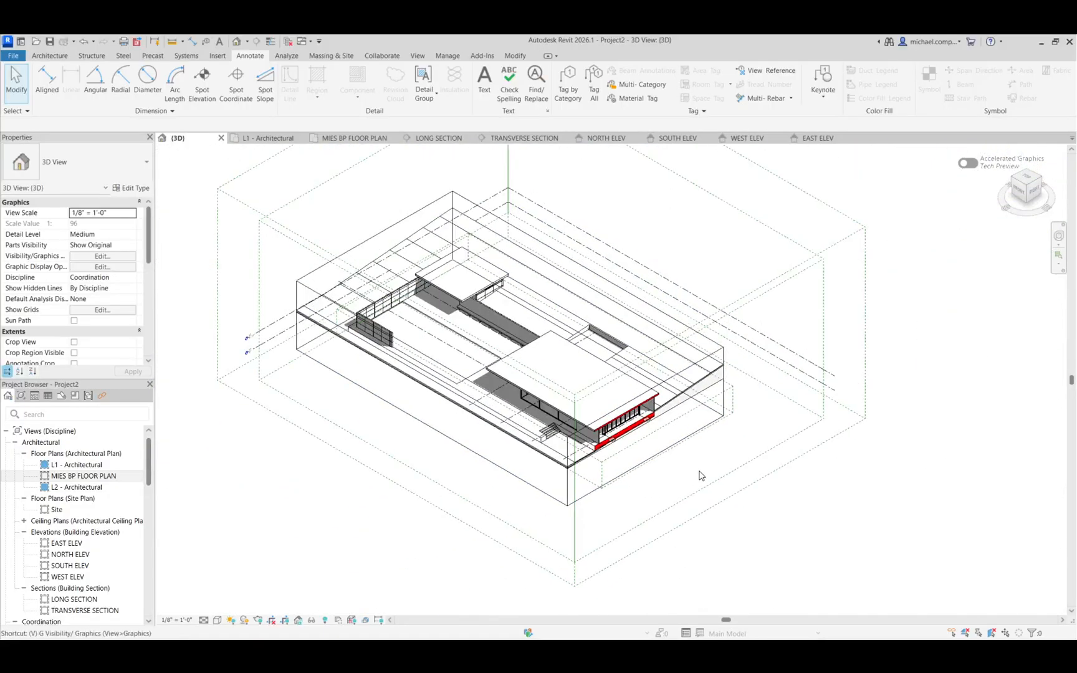
key(v)
key(g)
click(421, 196)
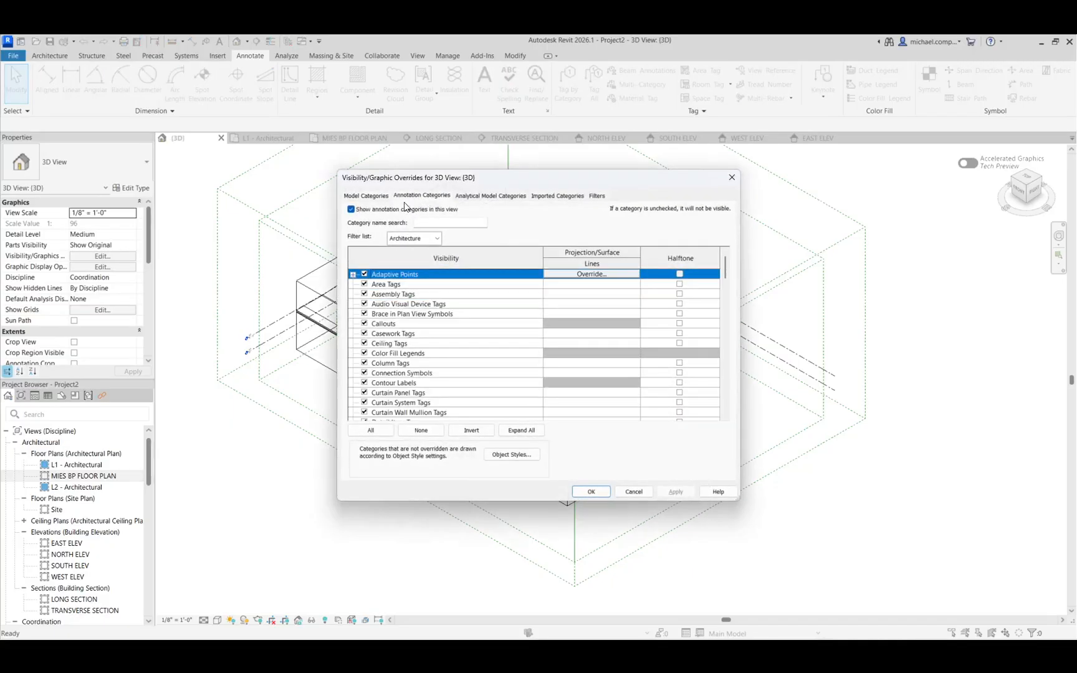
click(351, 209)
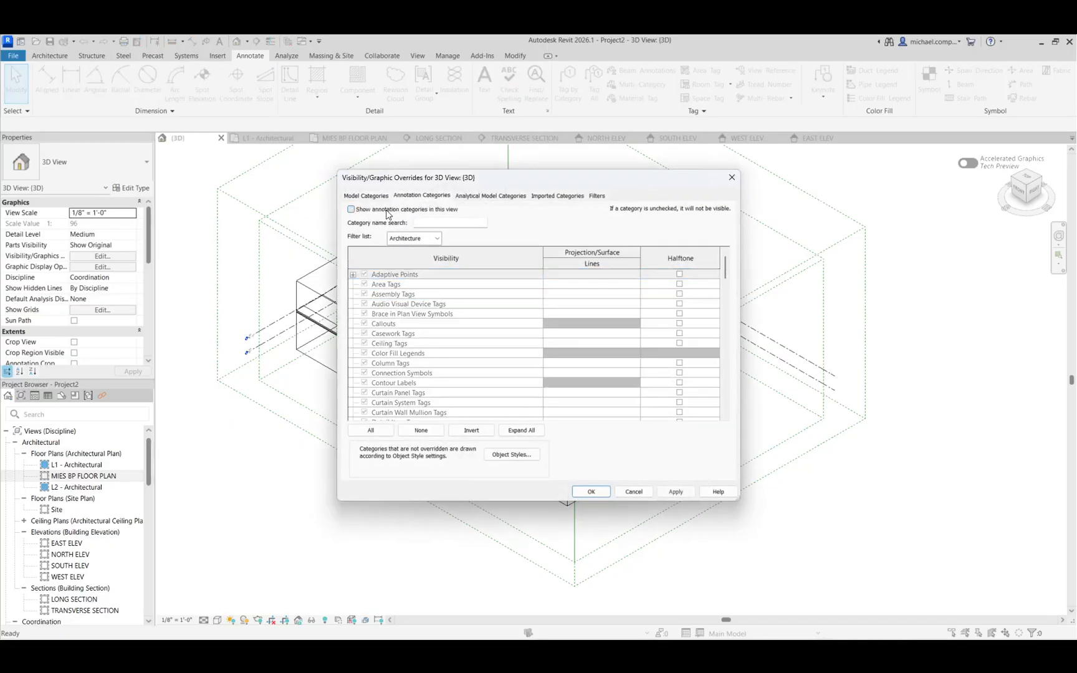
click(677, 492)
click(602, 493)
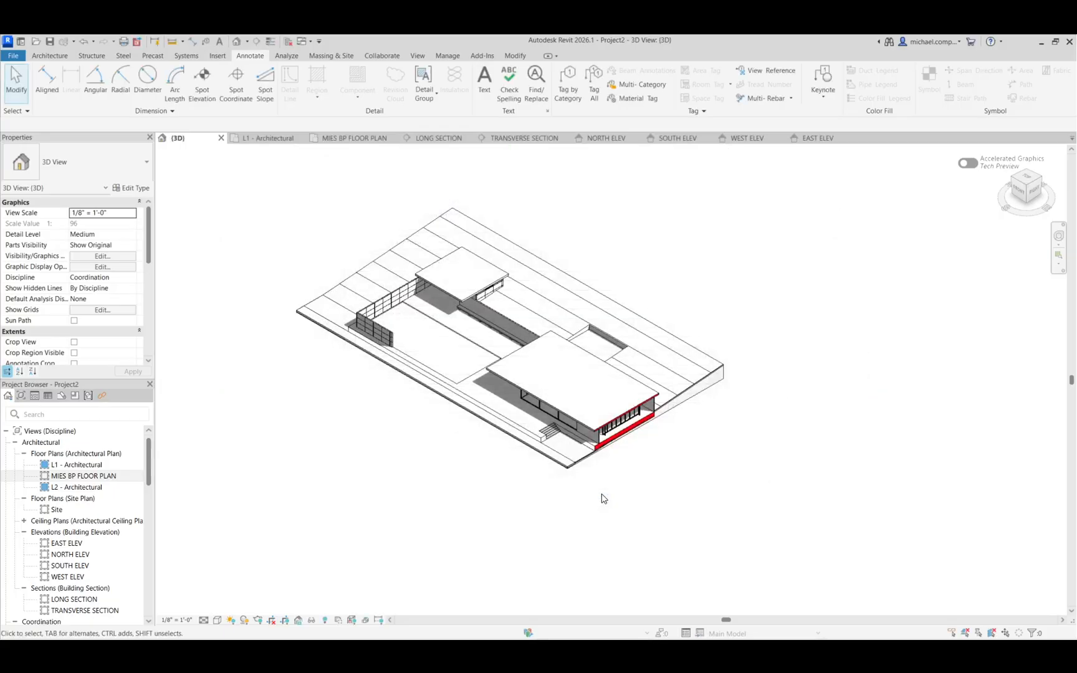
middle_click(604, 498)
middle_click(603, 499)
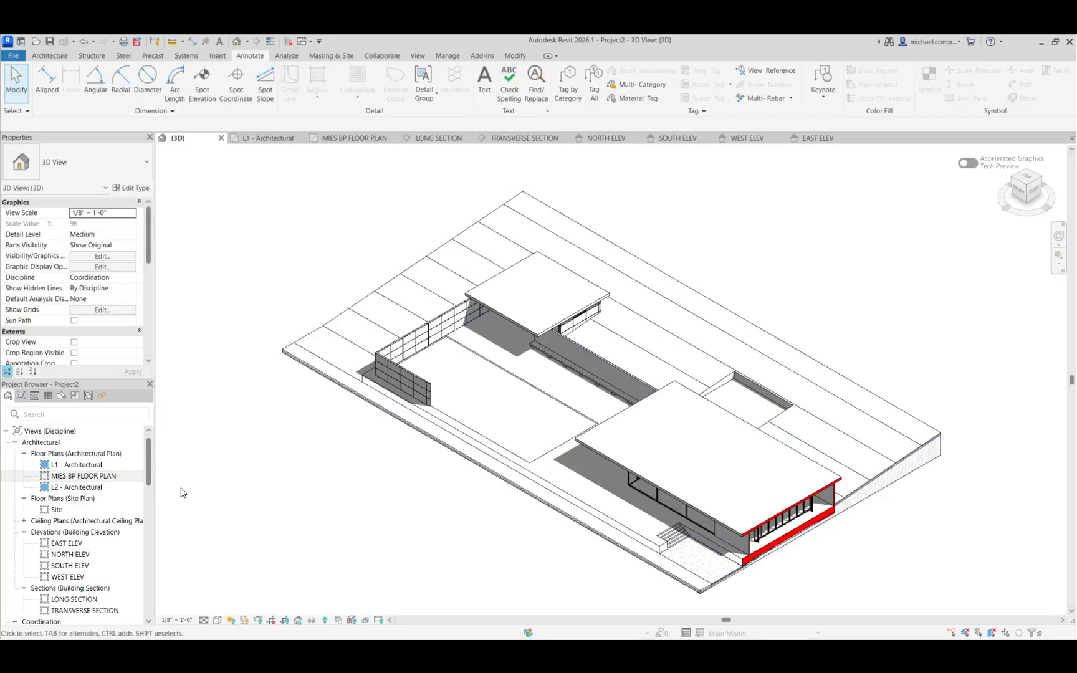
- In MIES BP FLOOR PLAN, place a perspective camera just outside the entrance stairs, aimed diagonally past the small roofed building at the far corner
double_click(87, 476)
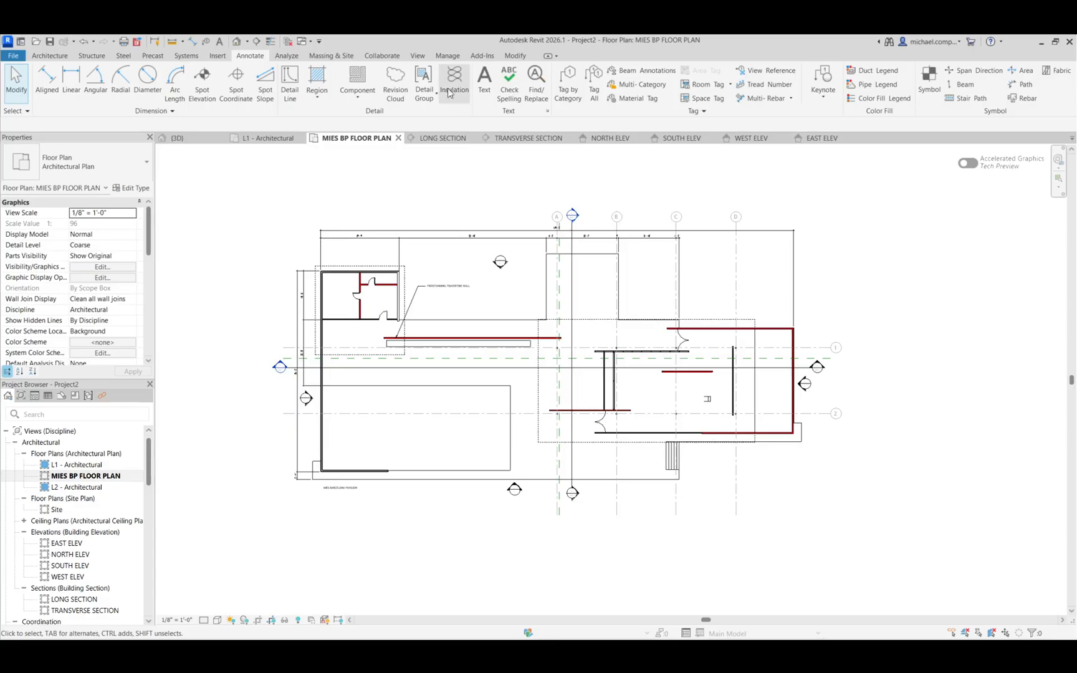
click(418, 56)
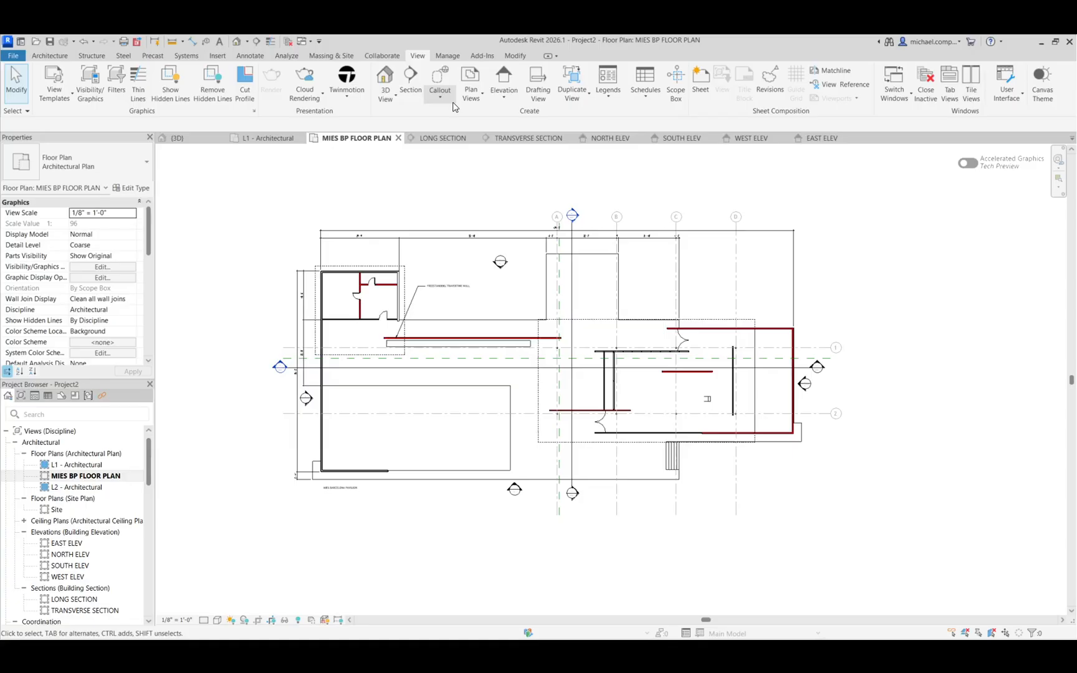
click(381, 98)
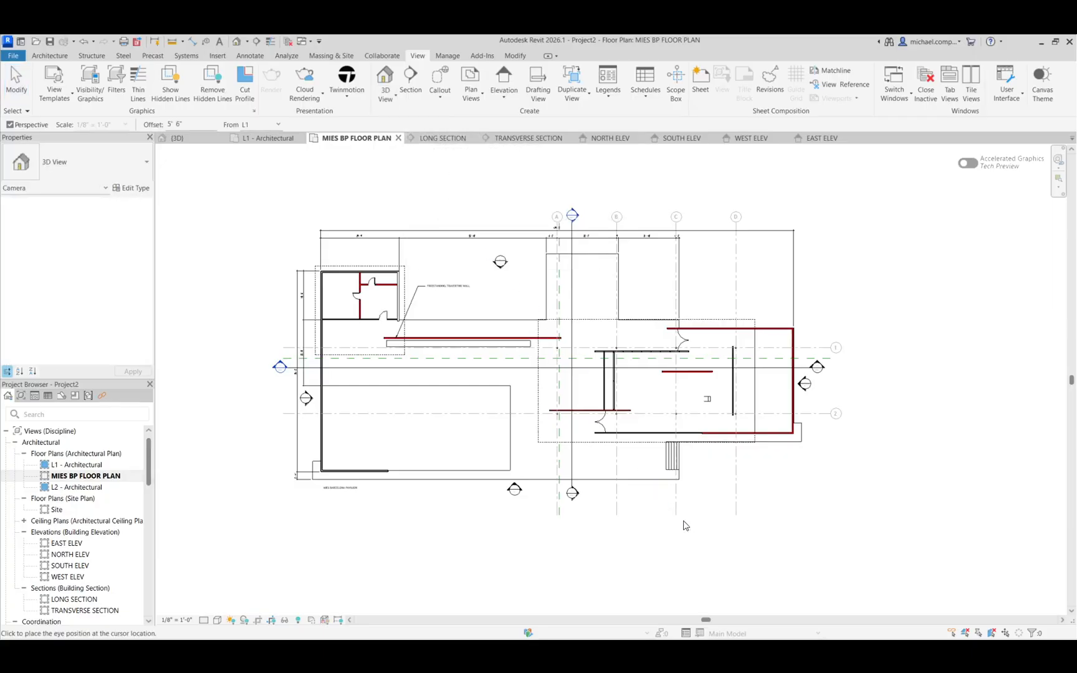
click(692, 488)
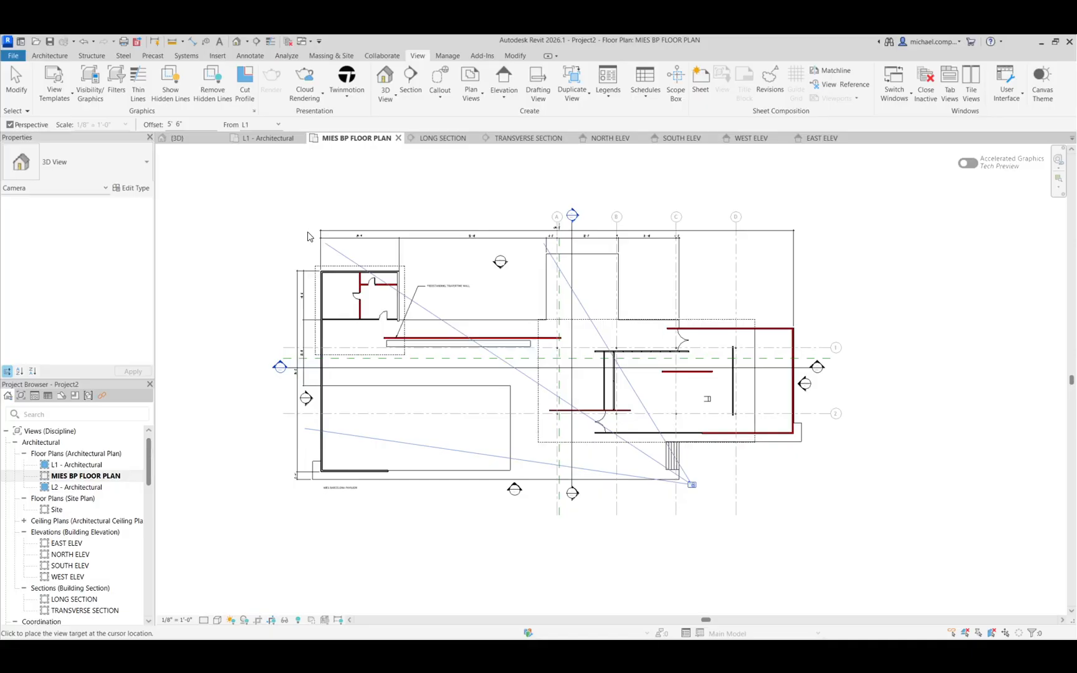
click(308, 236)
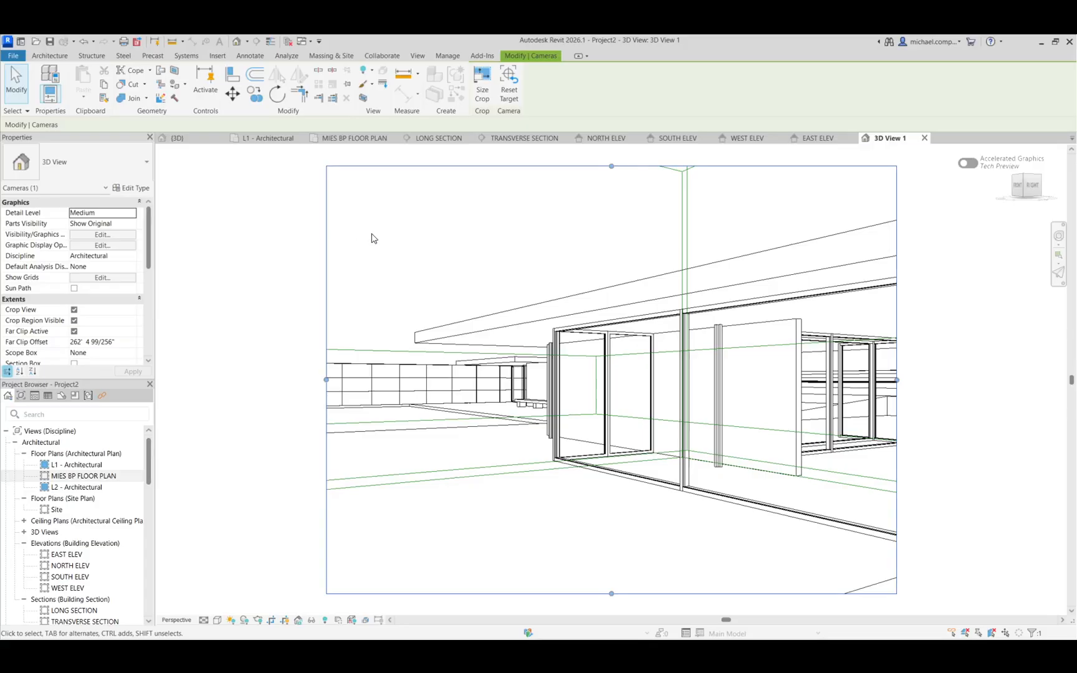
- Set the camera view's crop region to 16" wide and 9" high by changing the field of view
click(485, 106)
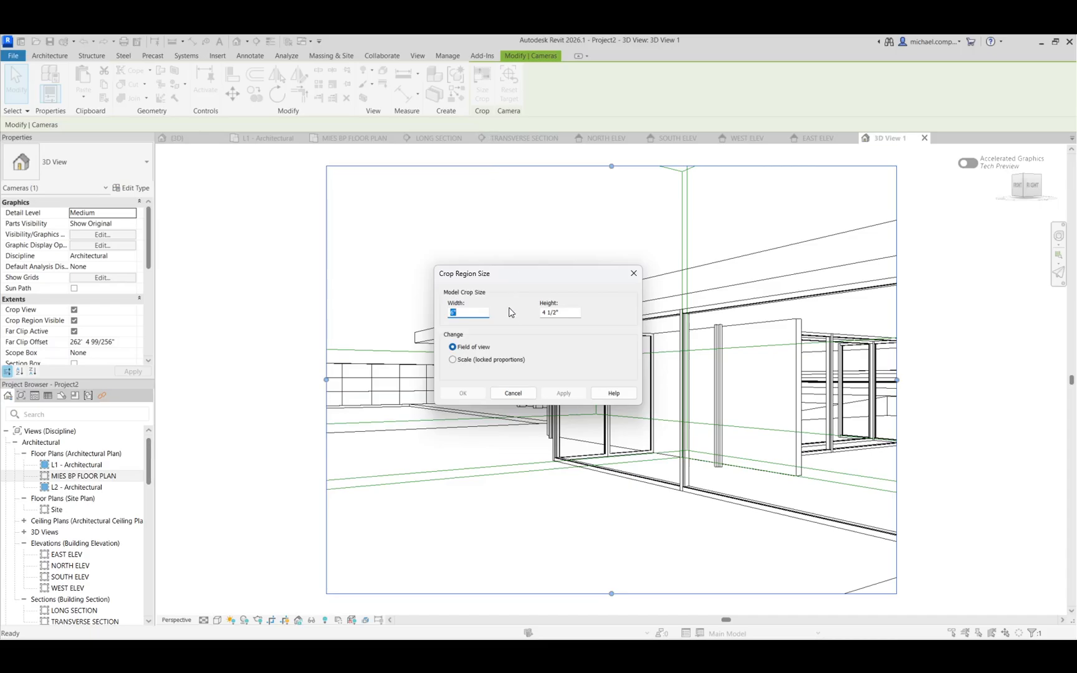
text(16)
key(Tab)
text(9)
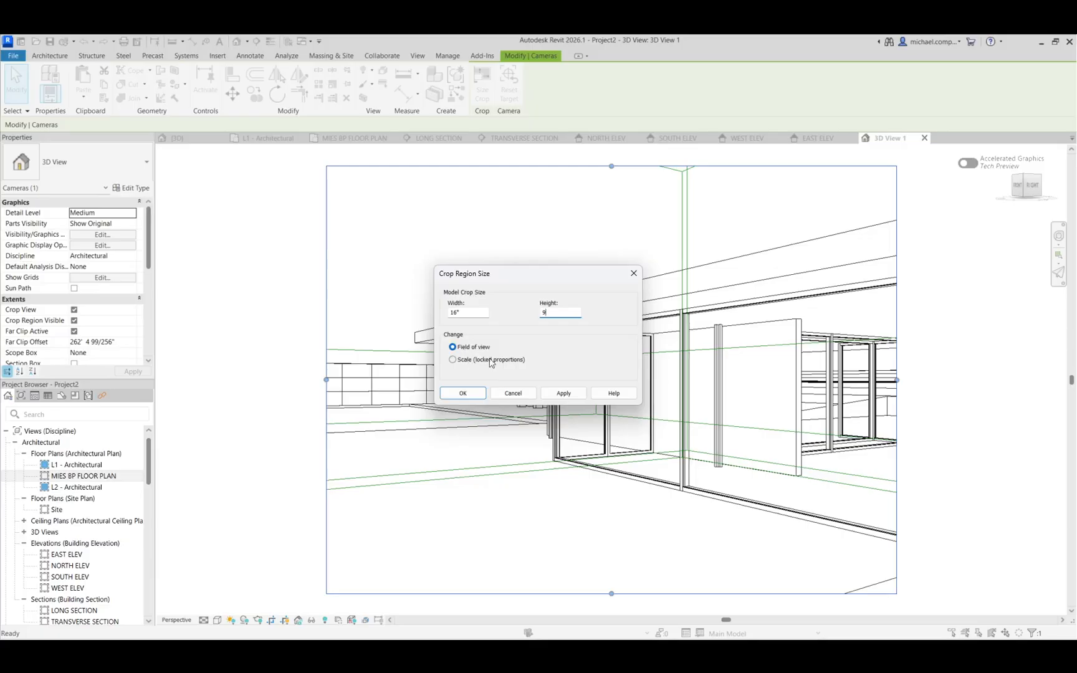
click(552, 393)
click(465, 393)
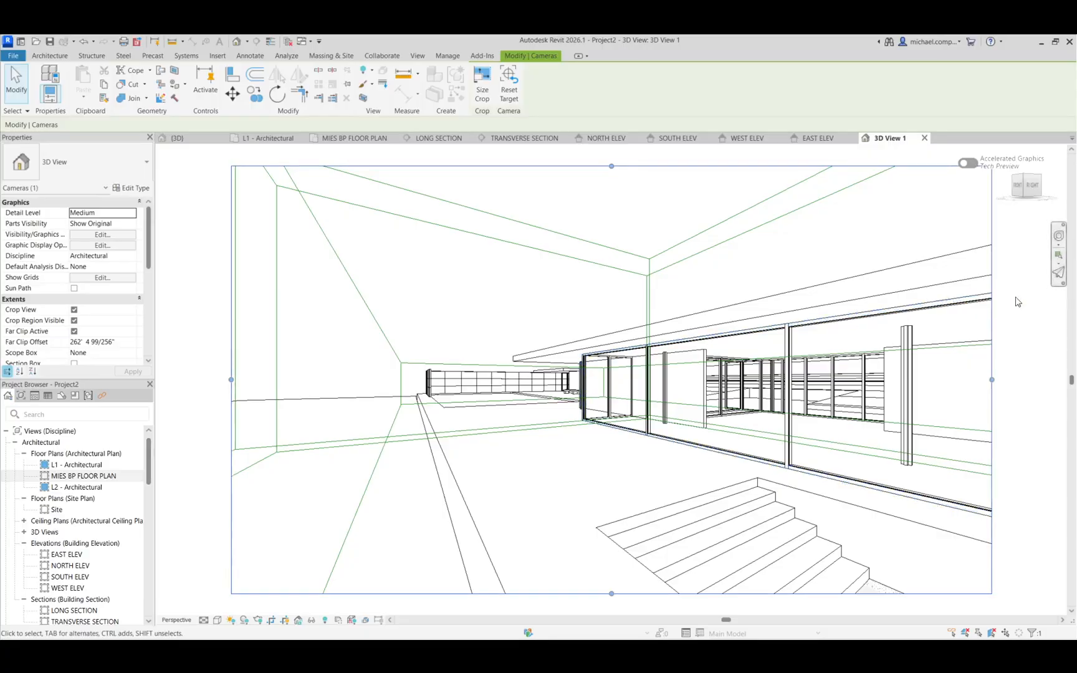
- Turn the camera's look direction slightly right and down to frame more of the glazing and the entrance stairs
click(1059, 243)
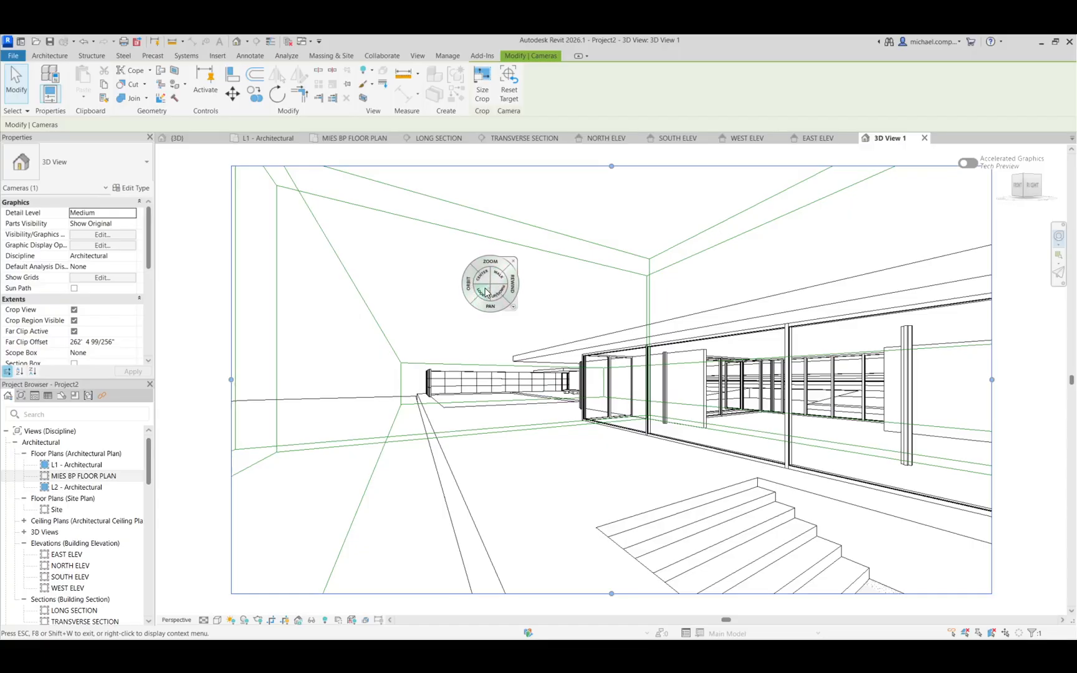
drag(486, 292, 613, 320)
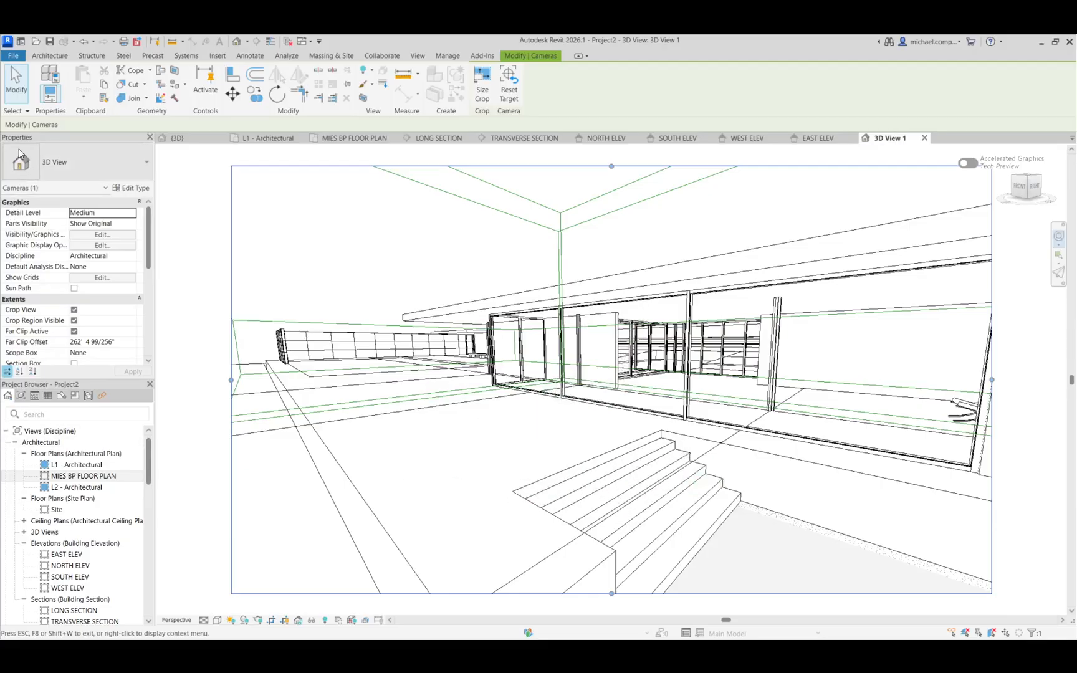
key(Escape)
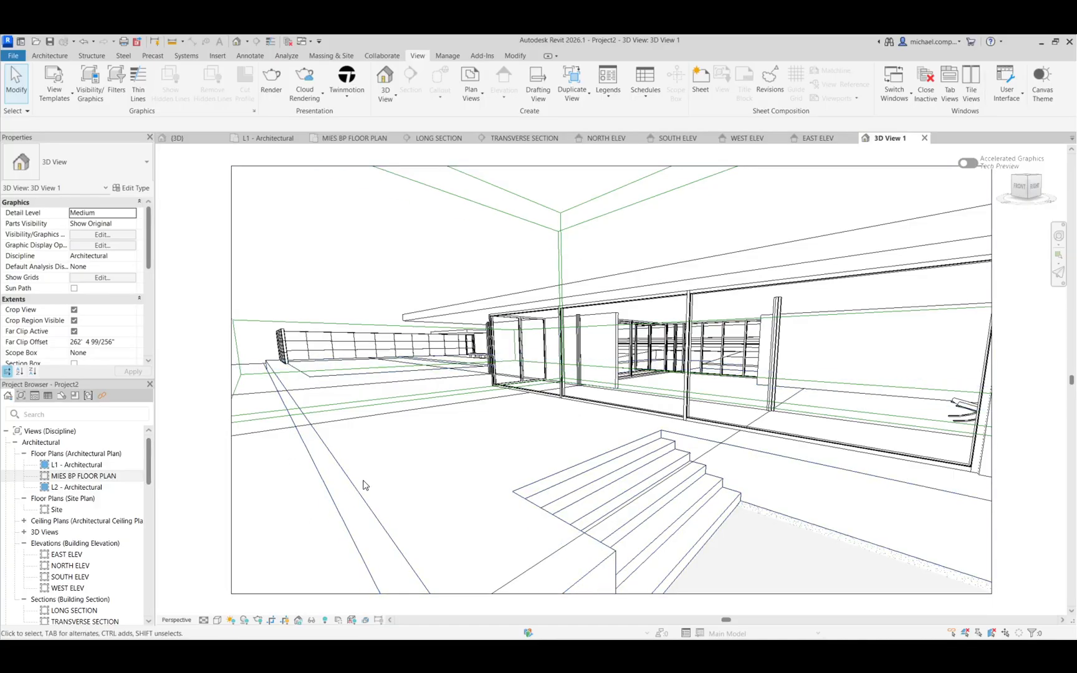
- Set the camera's eye elevation to 2' 6" and apply it to the view
drag(150, 240, 156, 294)
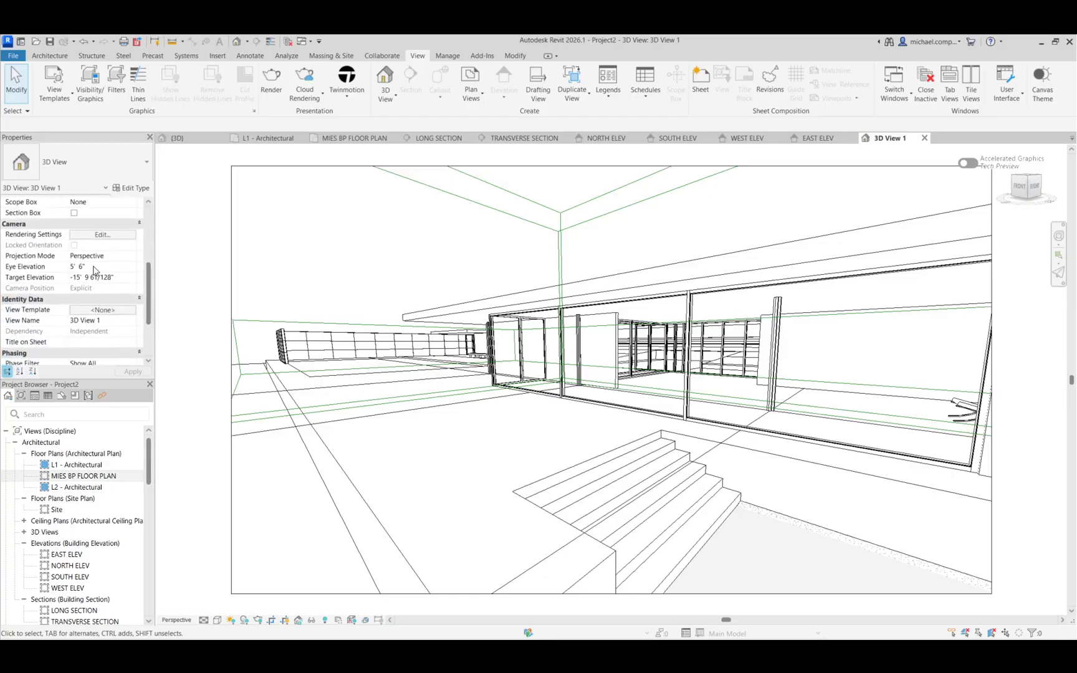
click(94, 266)
text(2'6)
click(132, 371)
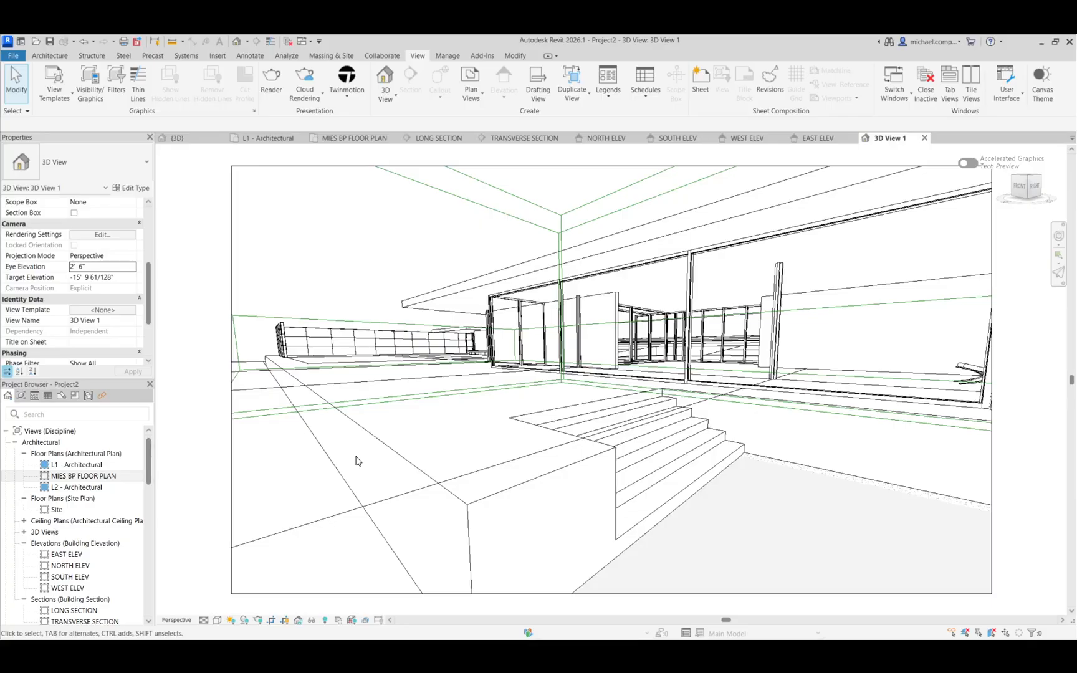
- Rename the perspective camera view as ENTRY VIEW
click(24, 532)
right_click(67, 546)
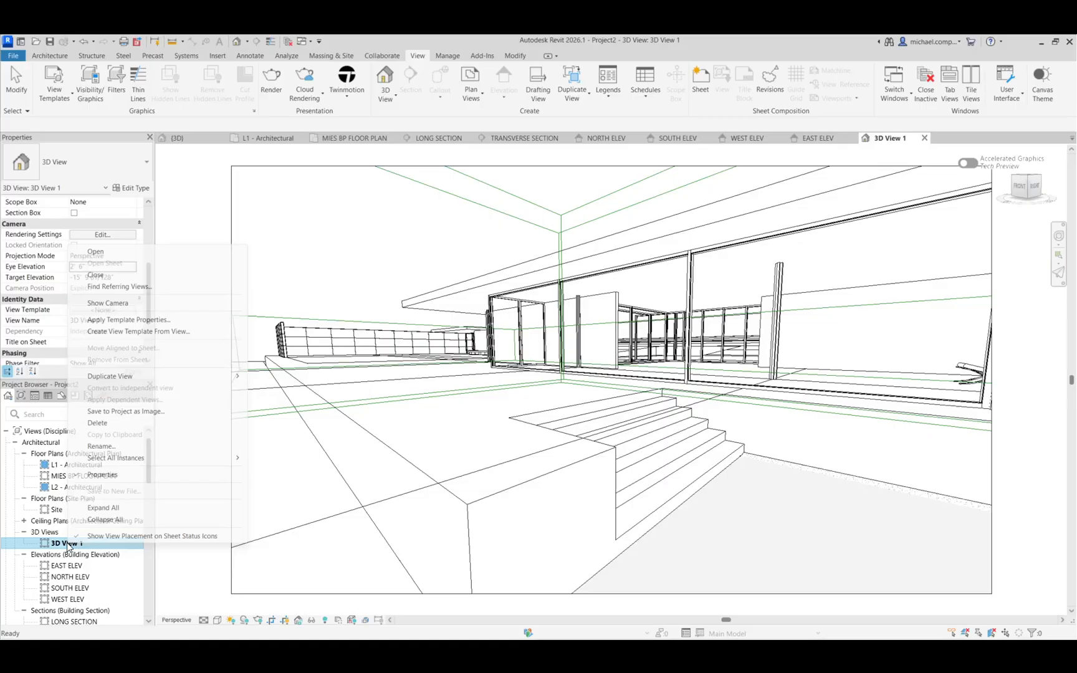
click(100, 446)
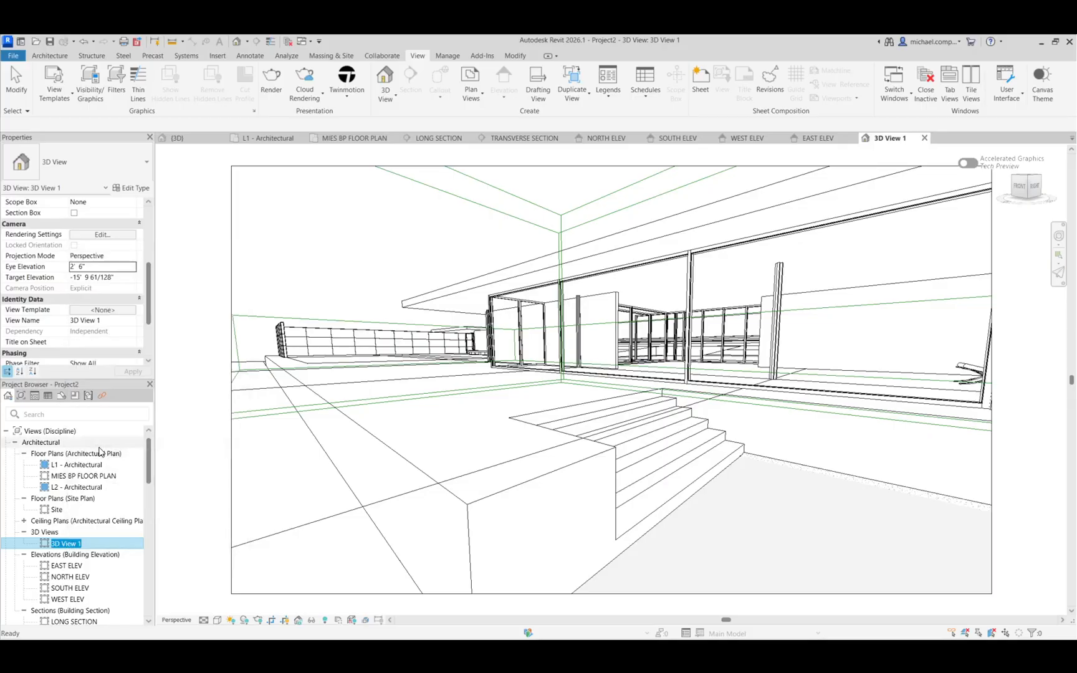
text(ENTRY VIEW)
key(Return)
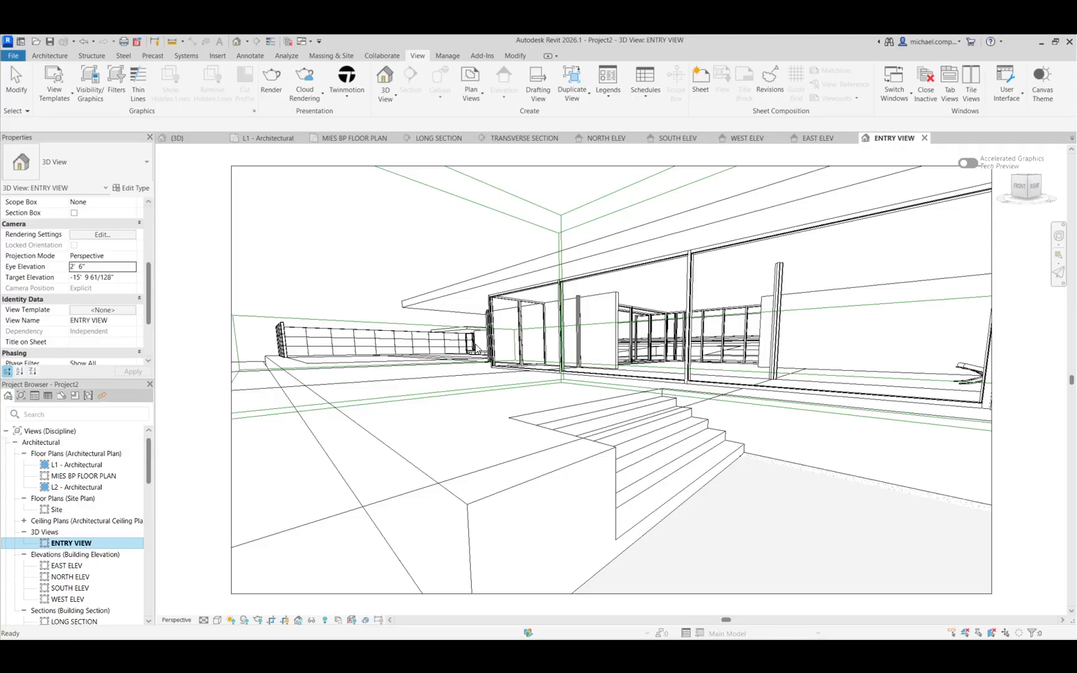
- Hide all annotation categories in ENTRY VIEW and turn on its shadows
click(418, 271)
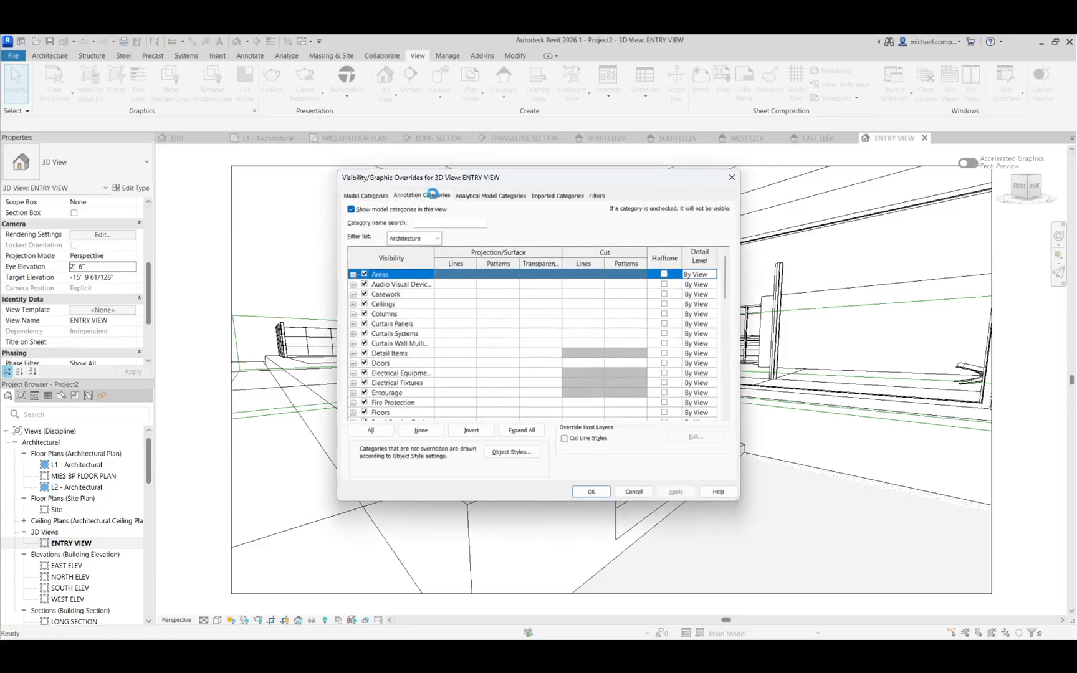
click(422, 196)
click(675, 492)
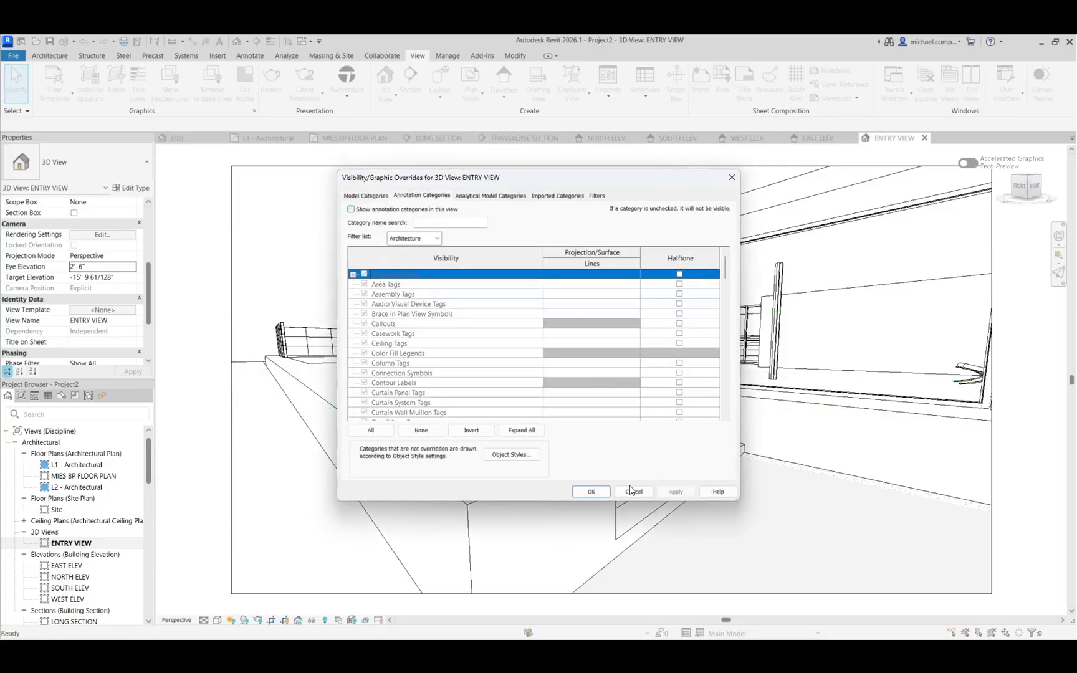
click(591, 492)
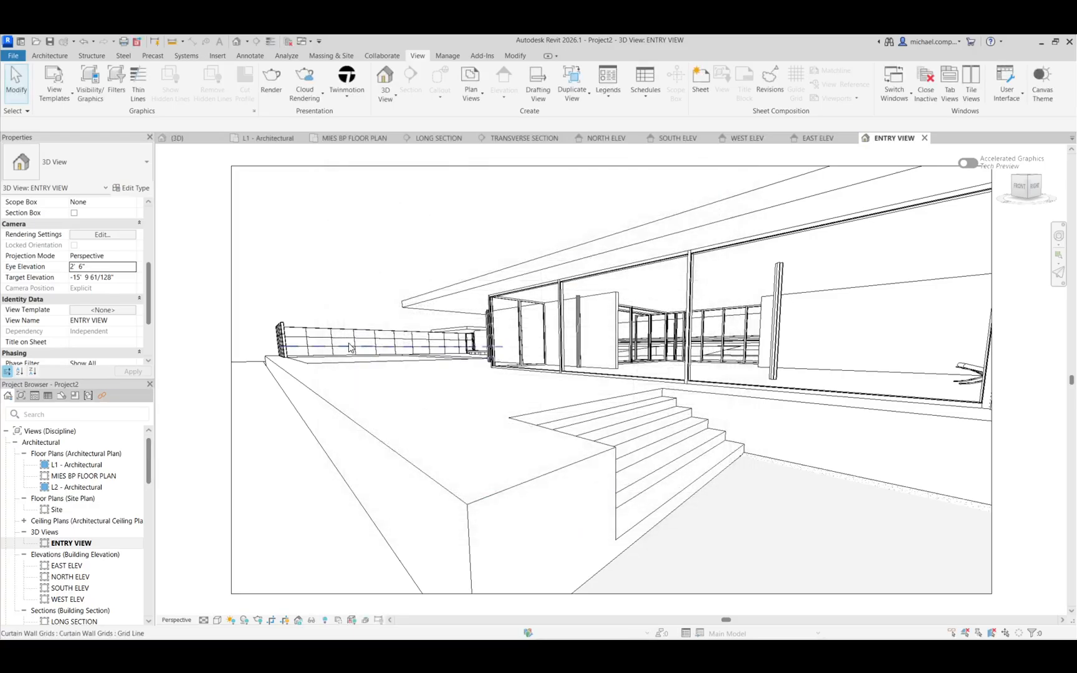
click(246, 620)
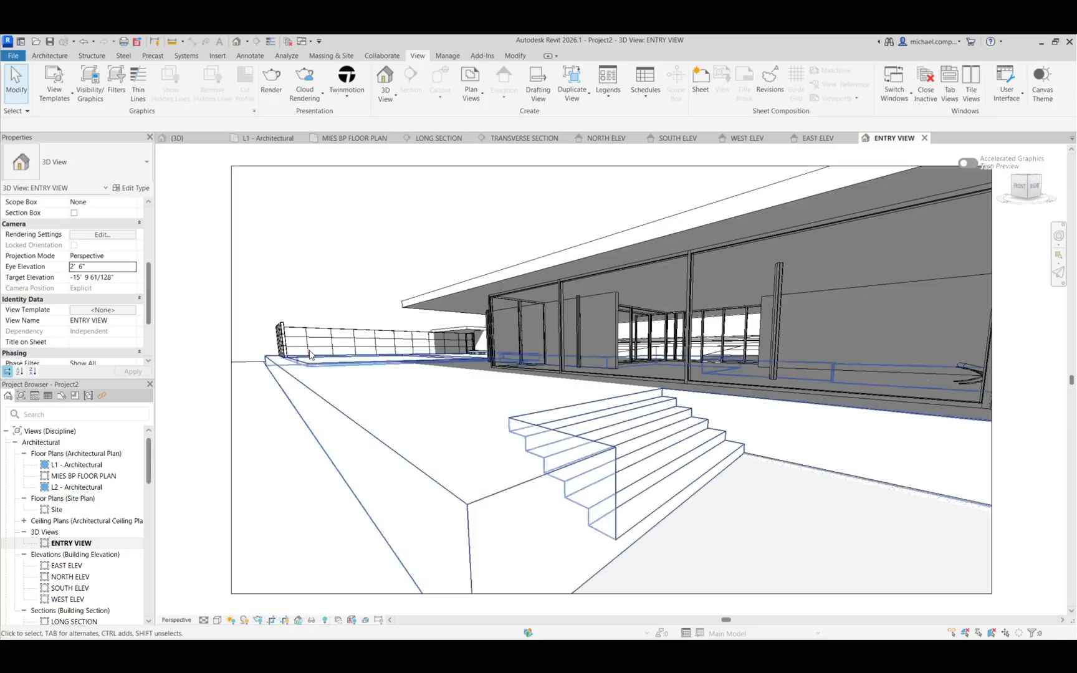
- In MIES BP FLOOR PLAN, place a second perspective camera just below the small roofed building, aimed diagonally past the entrance stairs
double_click(88, 475)
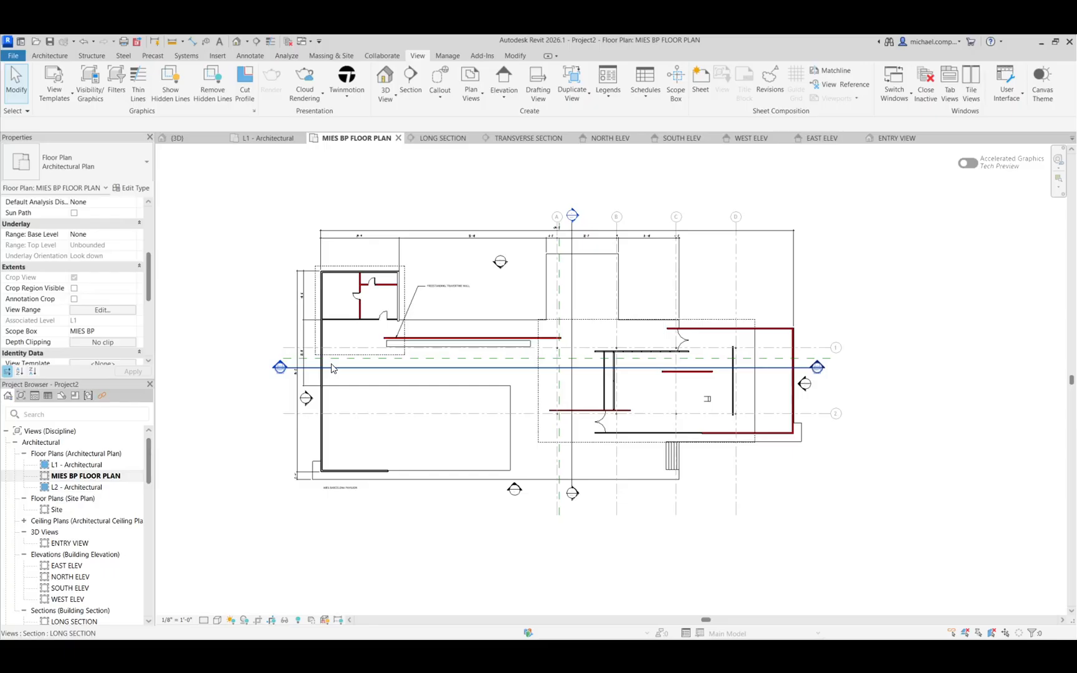
click(386, 95)
click(406, 137)
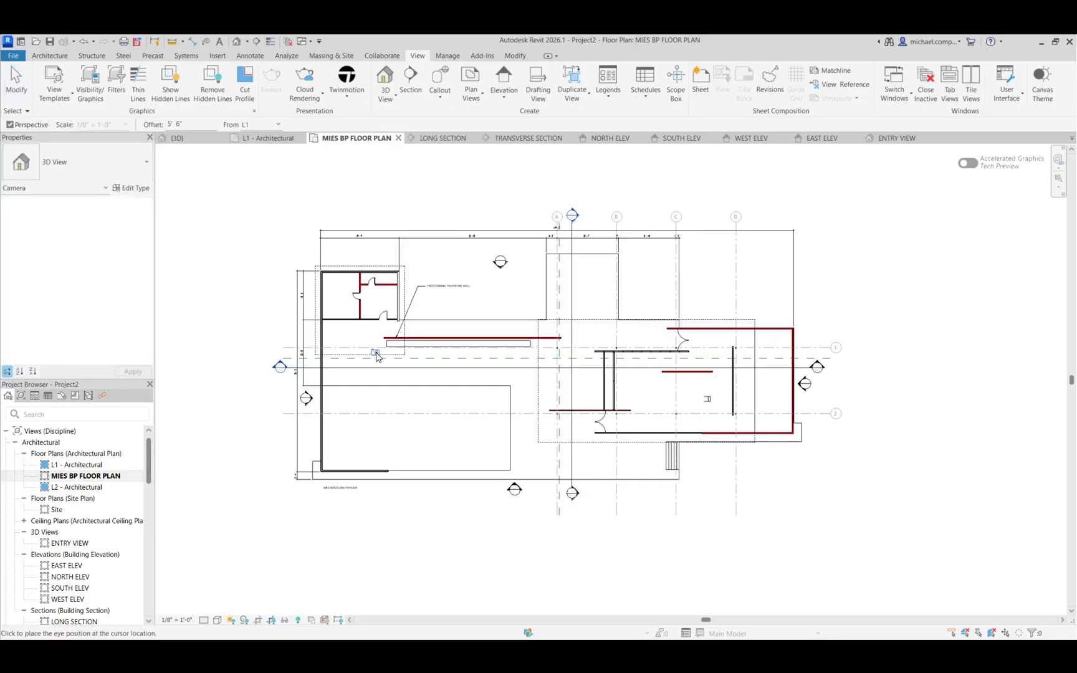
click(336, 355)
click(766, 557)
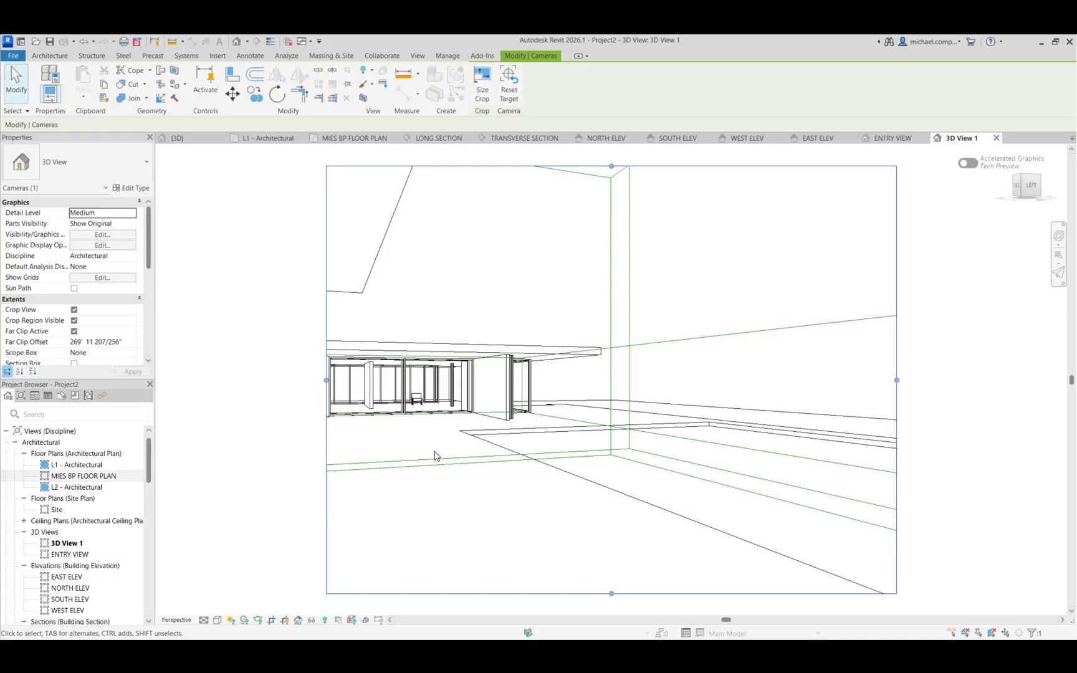
- Set the second camera view's crop region to 16" wide and 9" high by changing the field of view
click(482, 87)
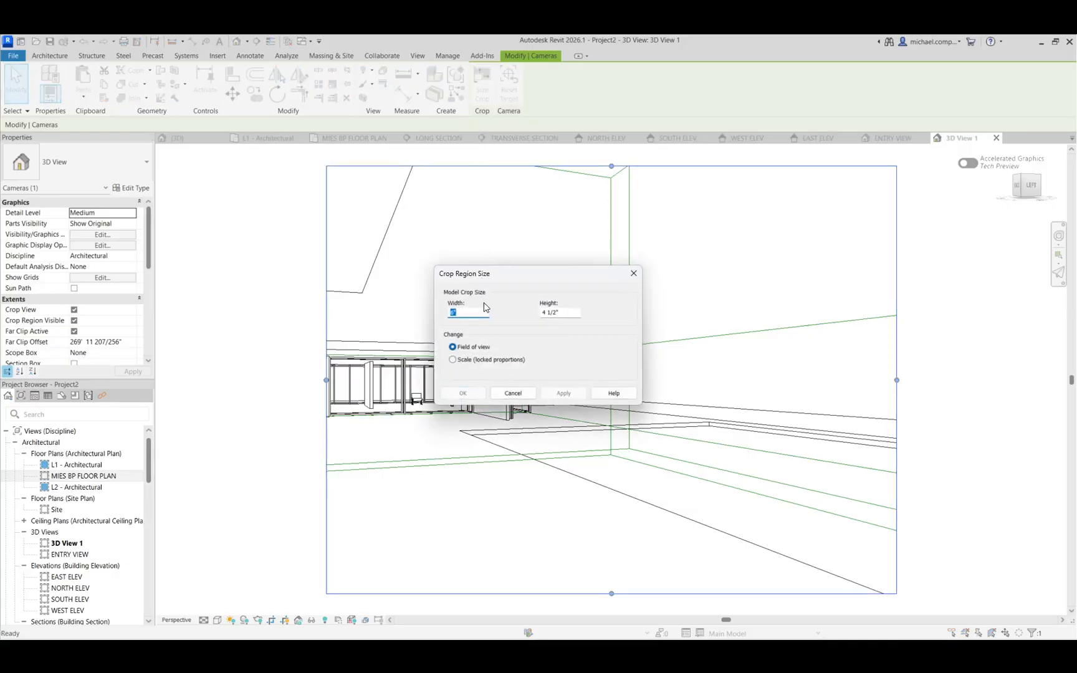
text(16")
key(Tab)
text(9)
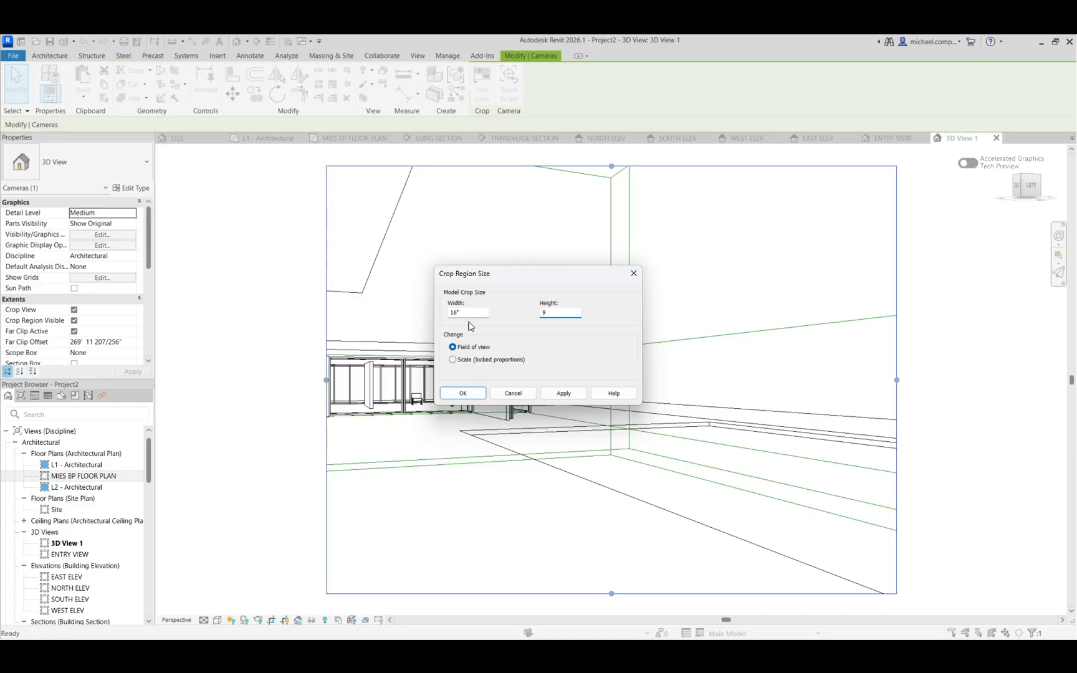
click(477, 394)
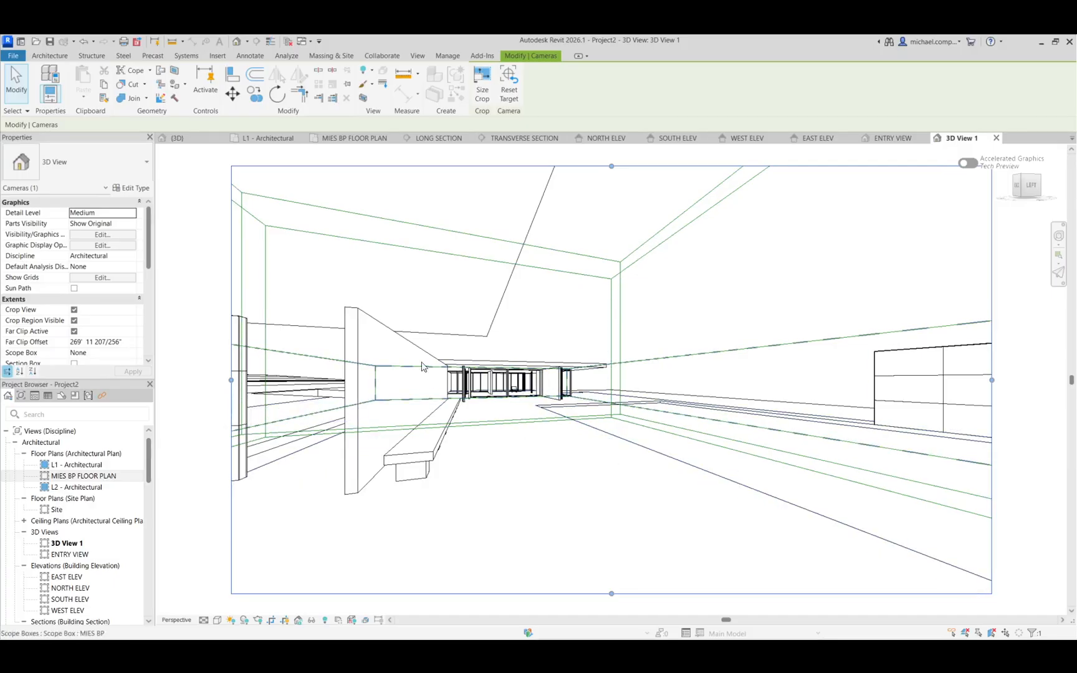
- Hide all annotation categories in the second camera view and turn on its shadows
key(v)
key(g)
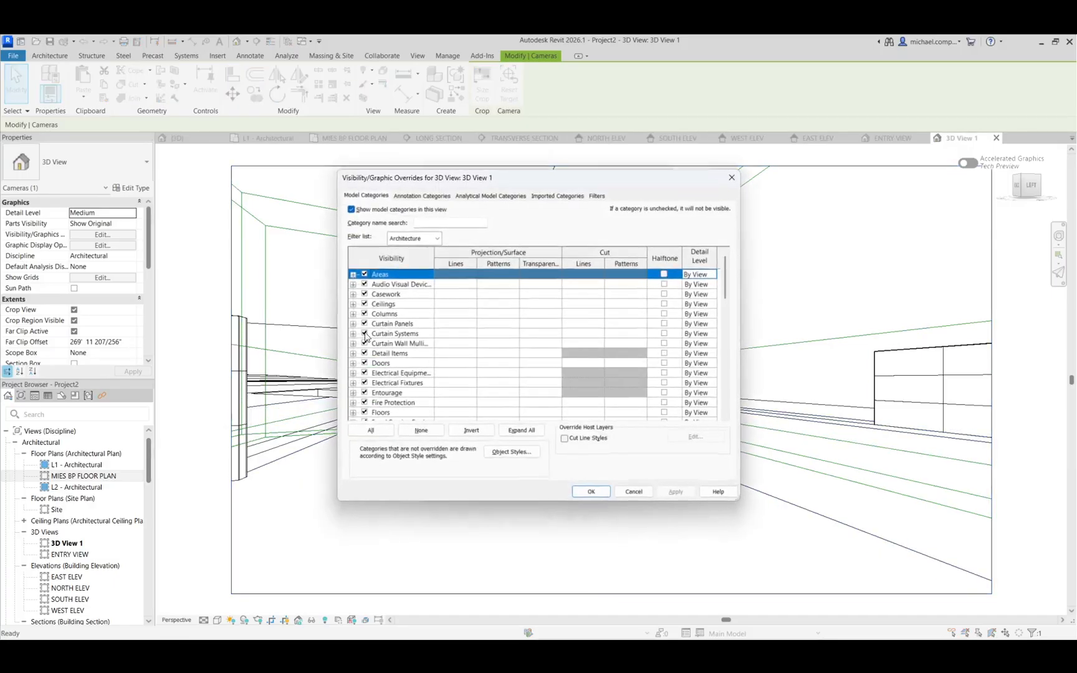
click(406, 197)
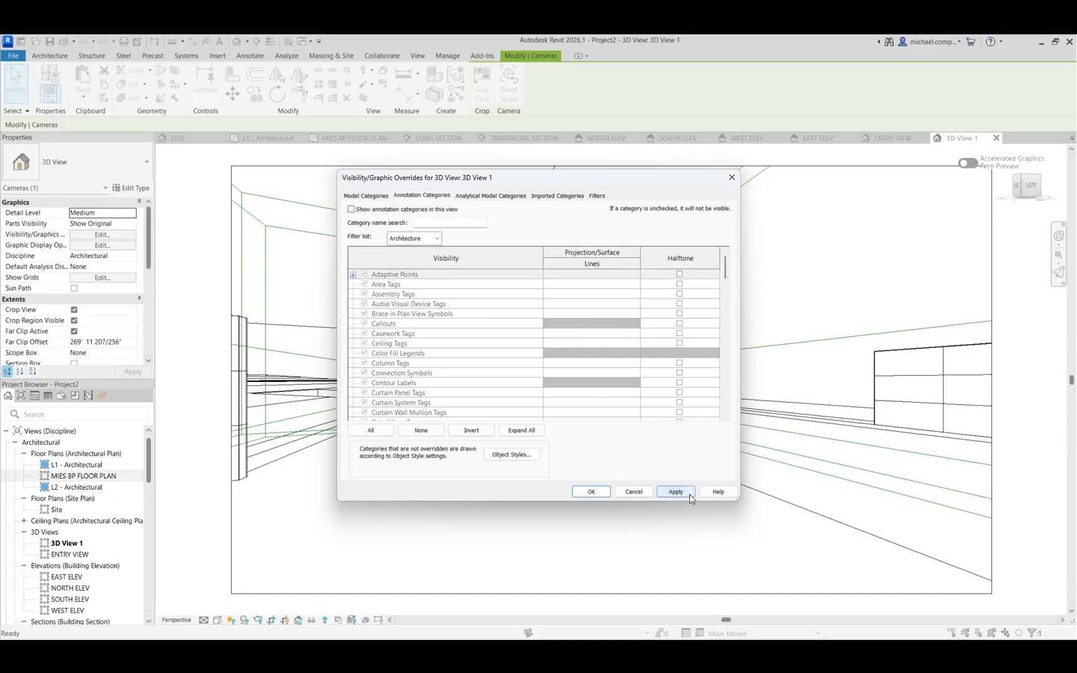
click(684, 492)
click(591, 492)
click(661, 358)
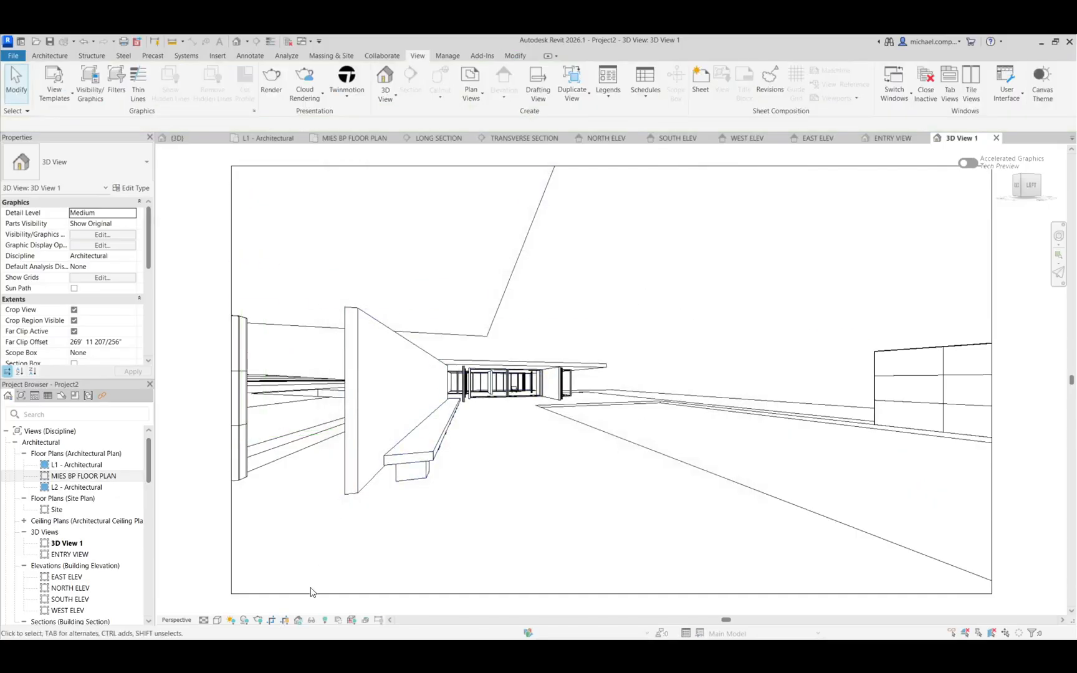
click(243, 621)
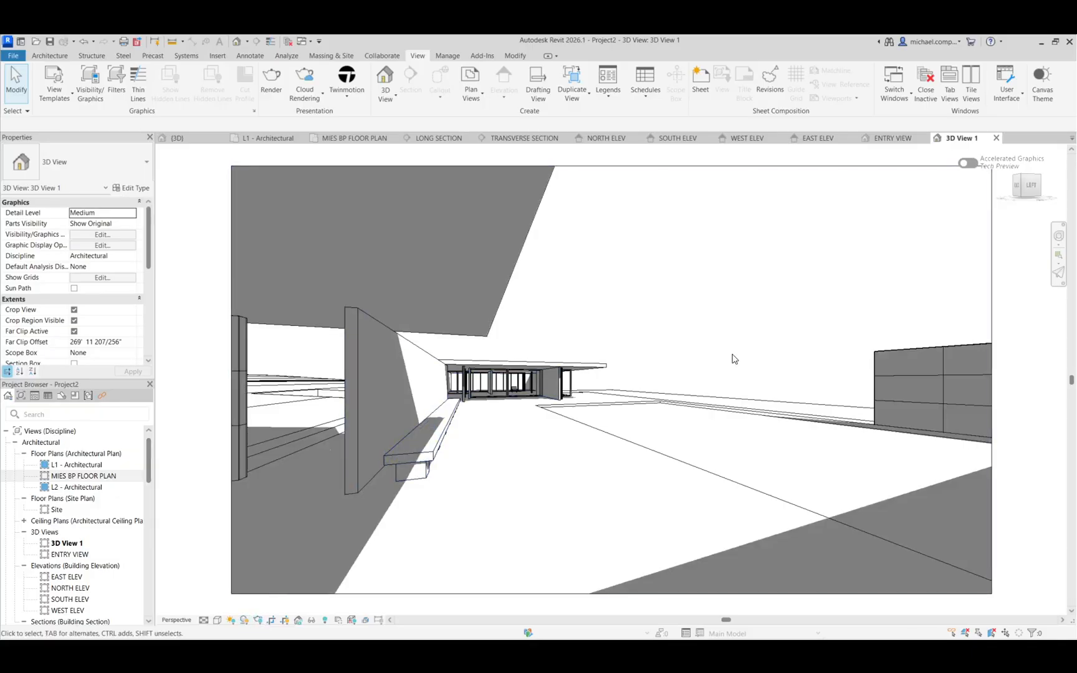
- Close all inactive views and create a new sheet with the E1 30 x 42 Horizontal title block
click(288, 41)
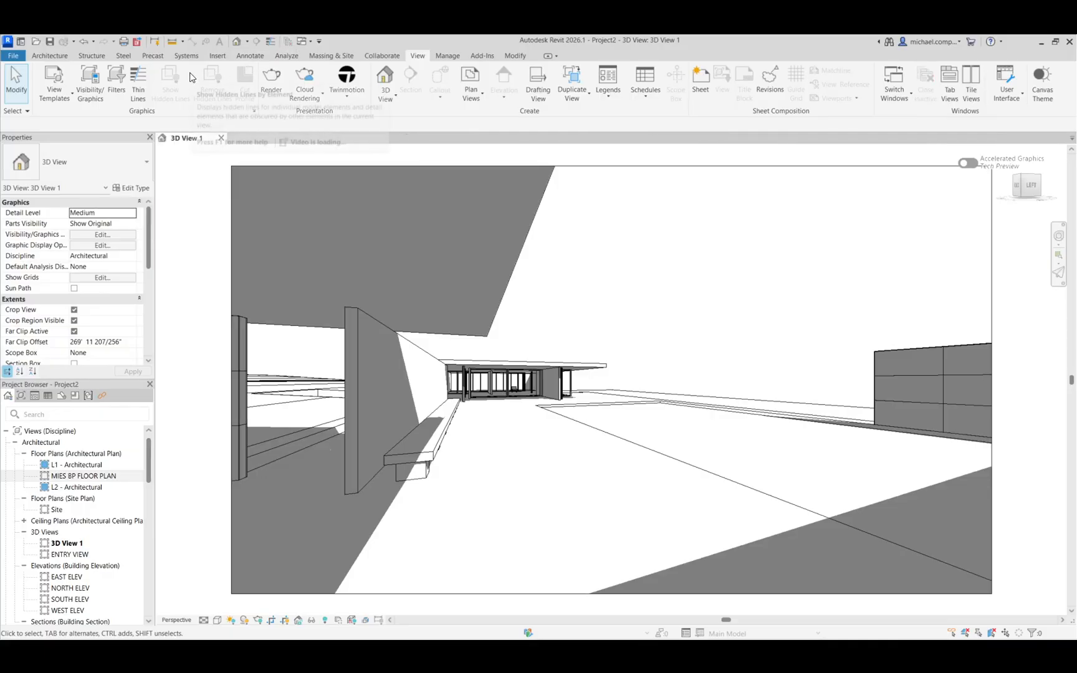
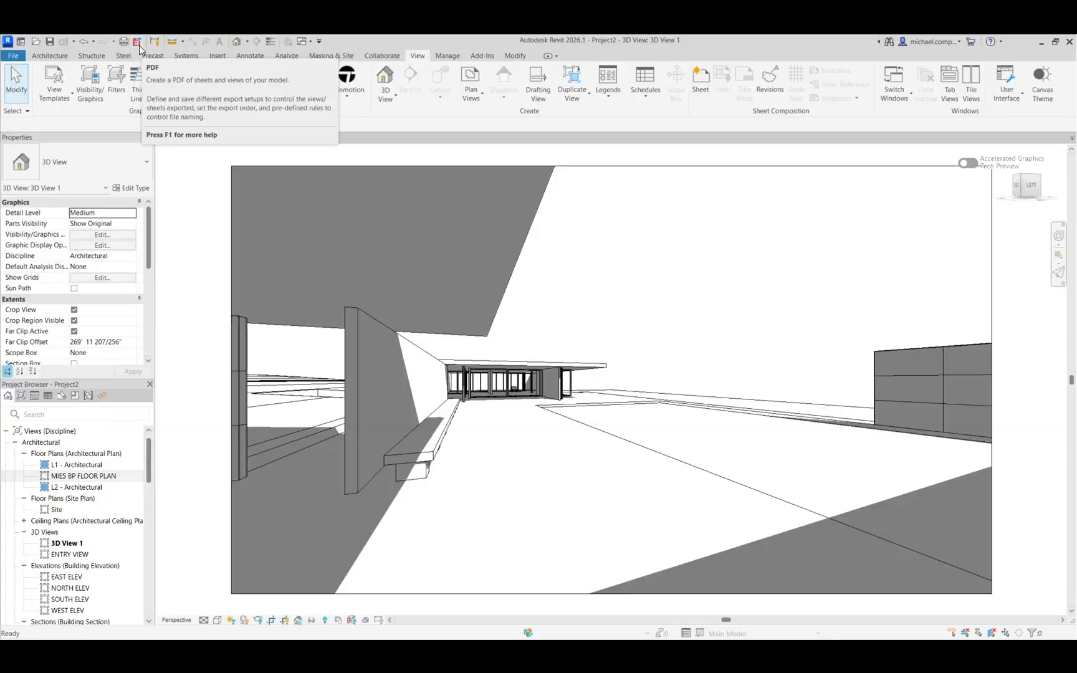
click(701, 92)
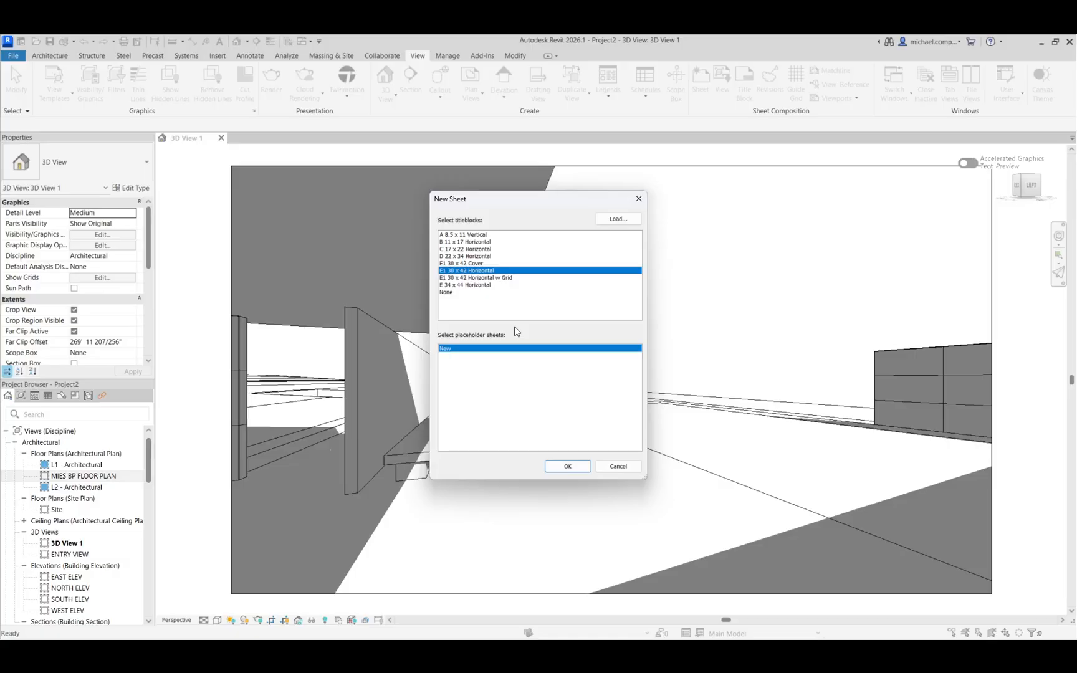
click(566, 467)
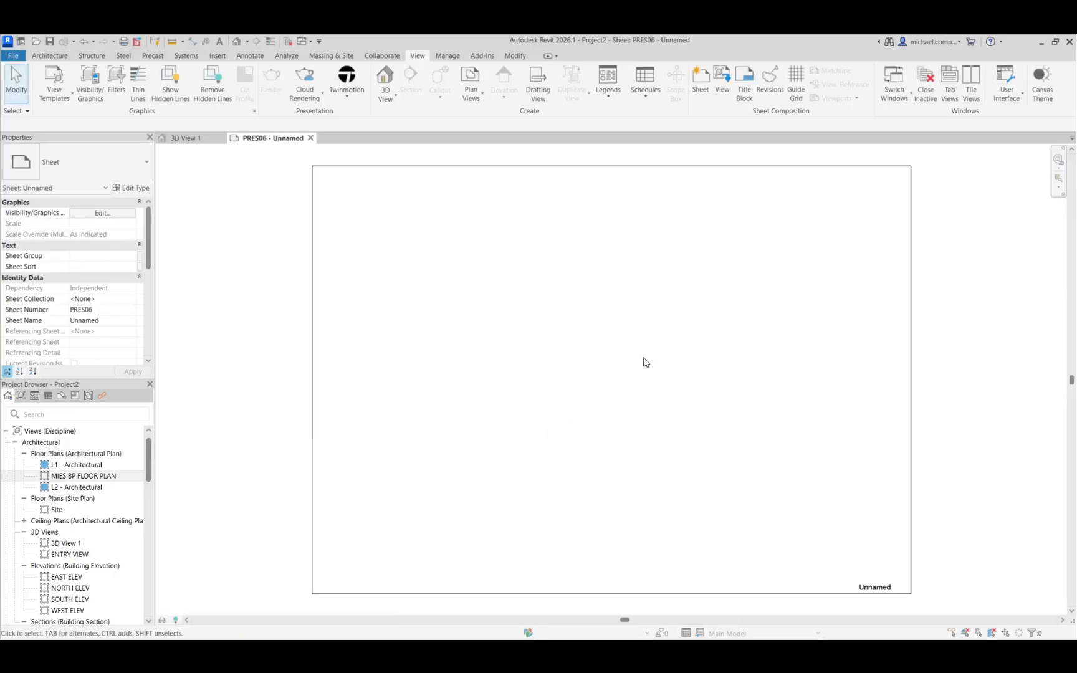
- Try the E1 30 x 42 Horizontal w Grid title block on the sheet, and switch back to E1 30 x 42 Horizontal
click(326, 166)
click(60, 159)
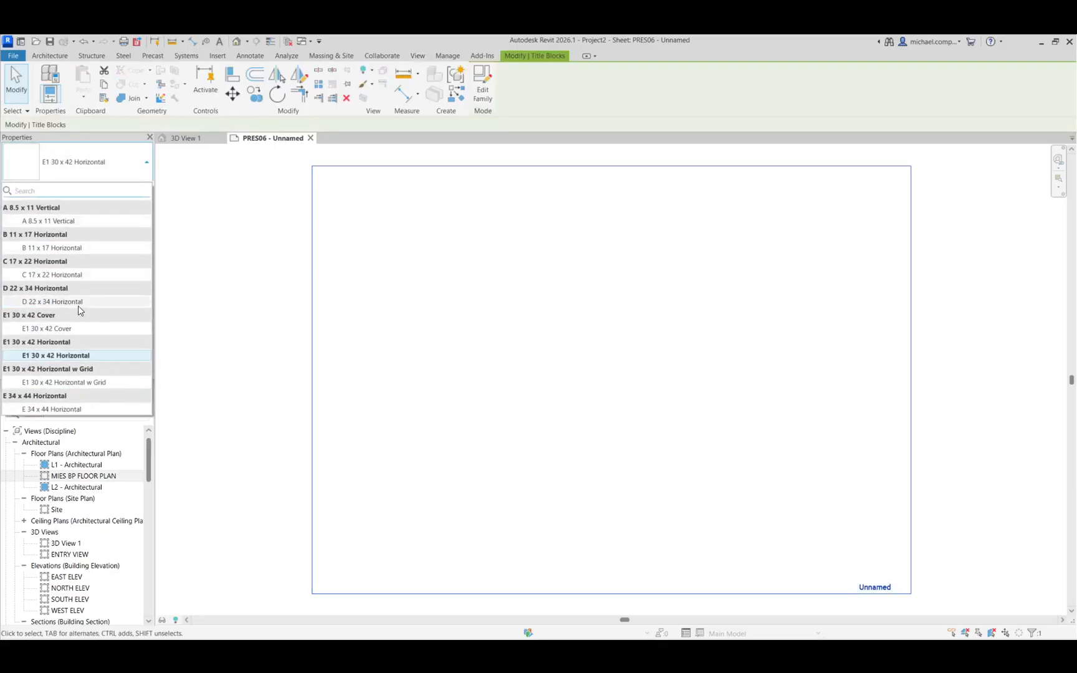
click(68, 382)
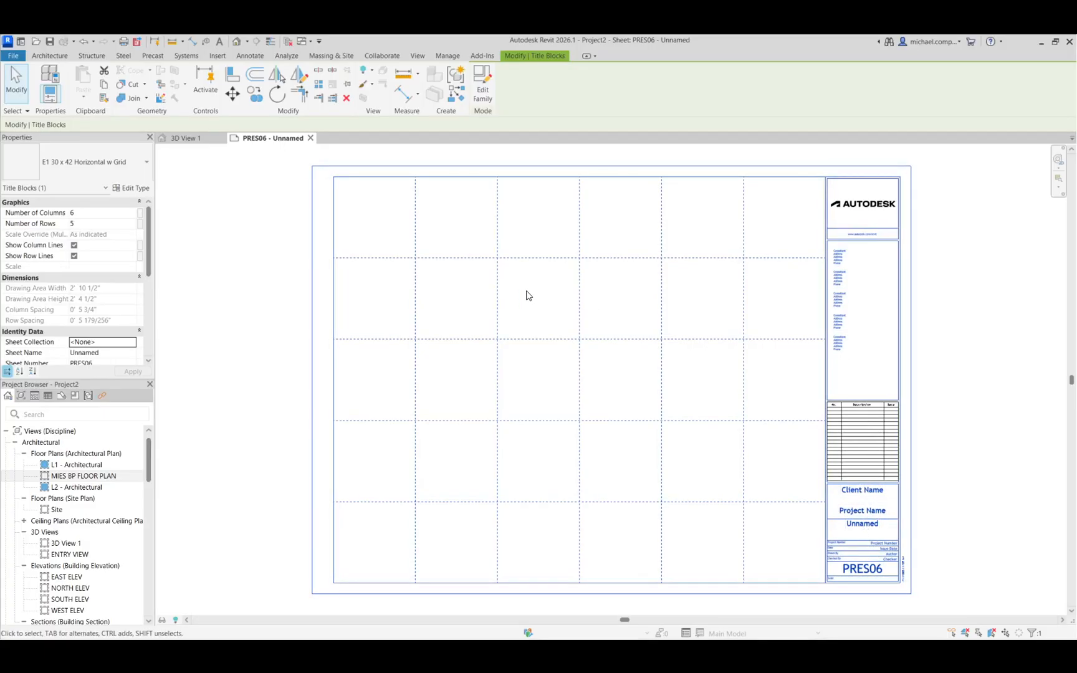
click(95, 166)
click(61, 355)
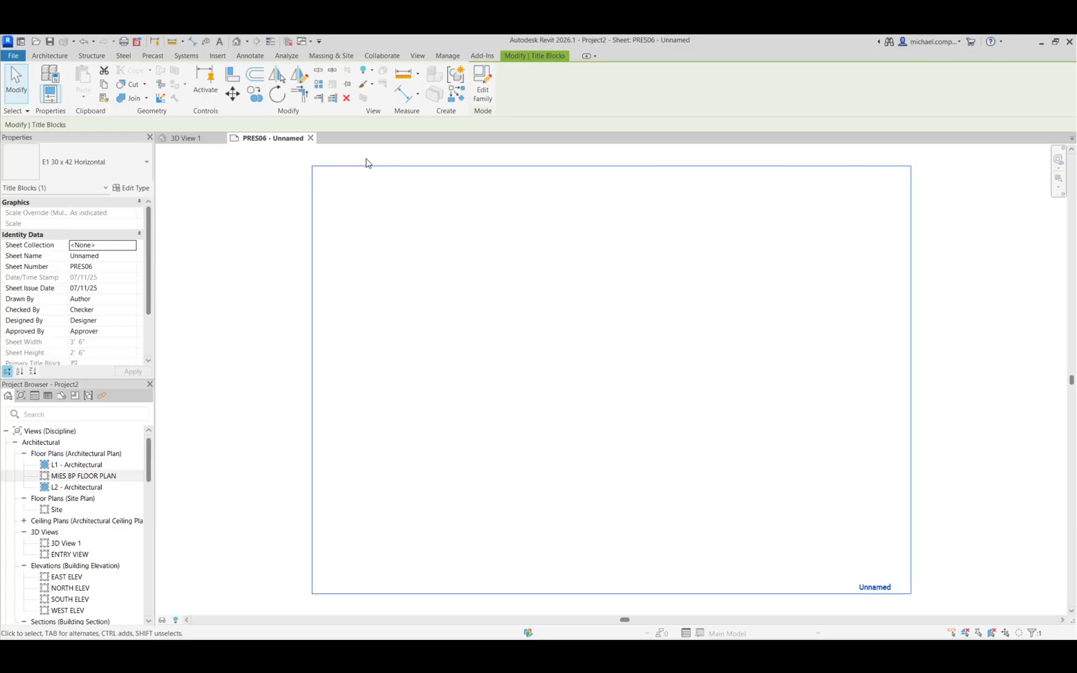
- Open the sheet's title block family for editing and move the Sheet Name label slightly up from the lower border
click(483, 94)
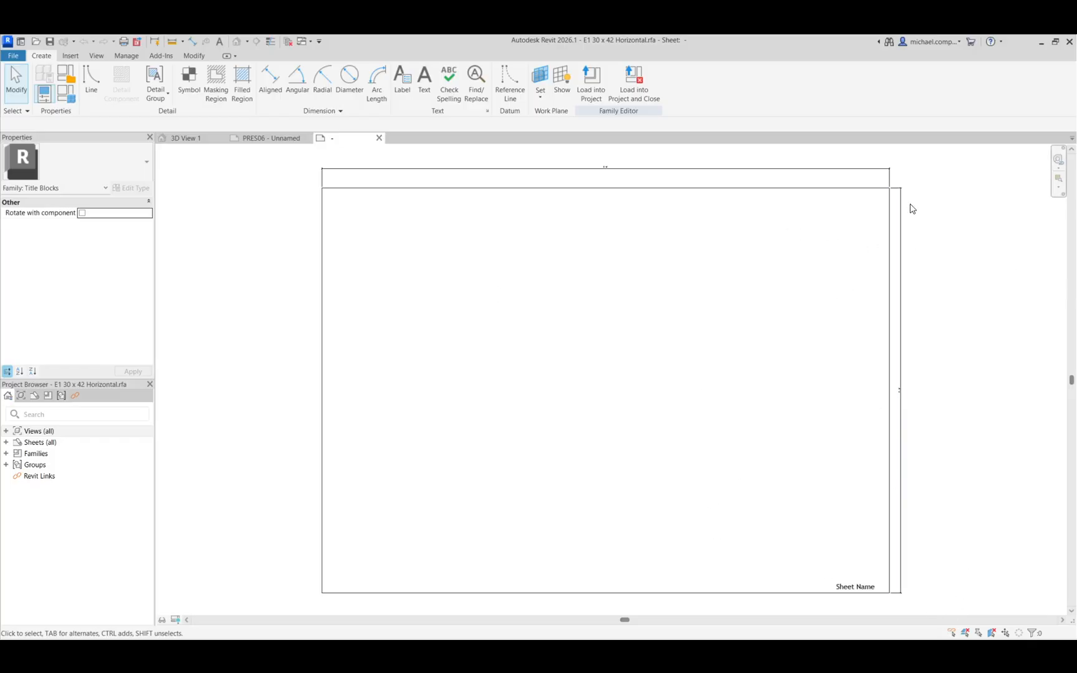
click(842, 583)
drag(845, 577, 847, 559)
click(846, 554)
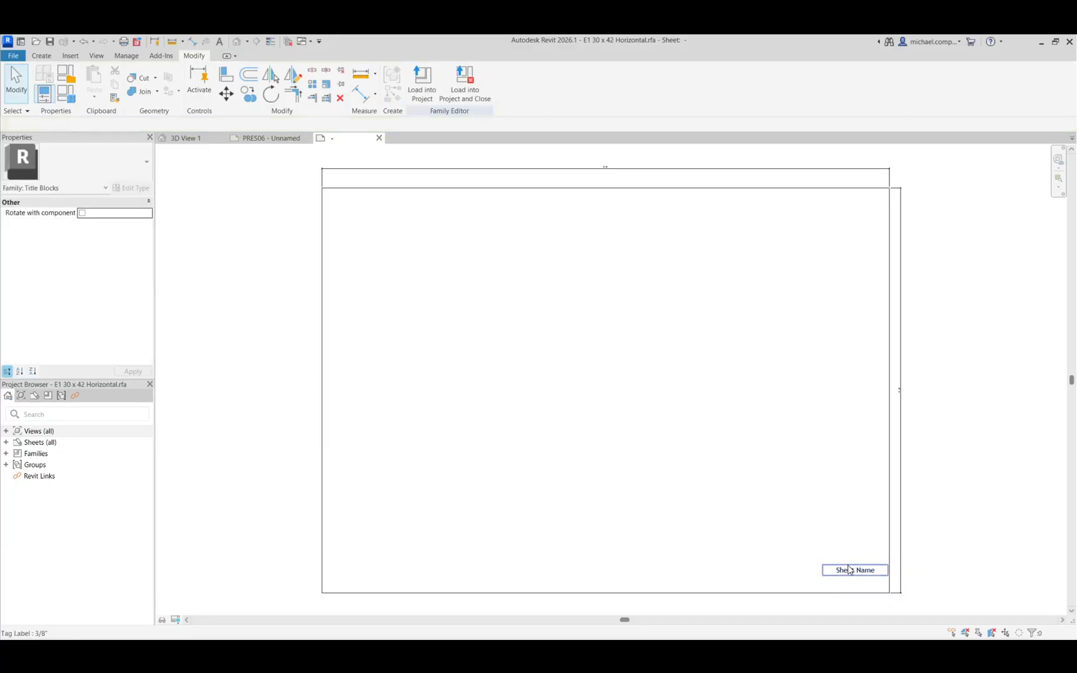
- Open the Sheet Name label's parameter settings and remove the Sheet Name parameter from the label
click(847, 568)
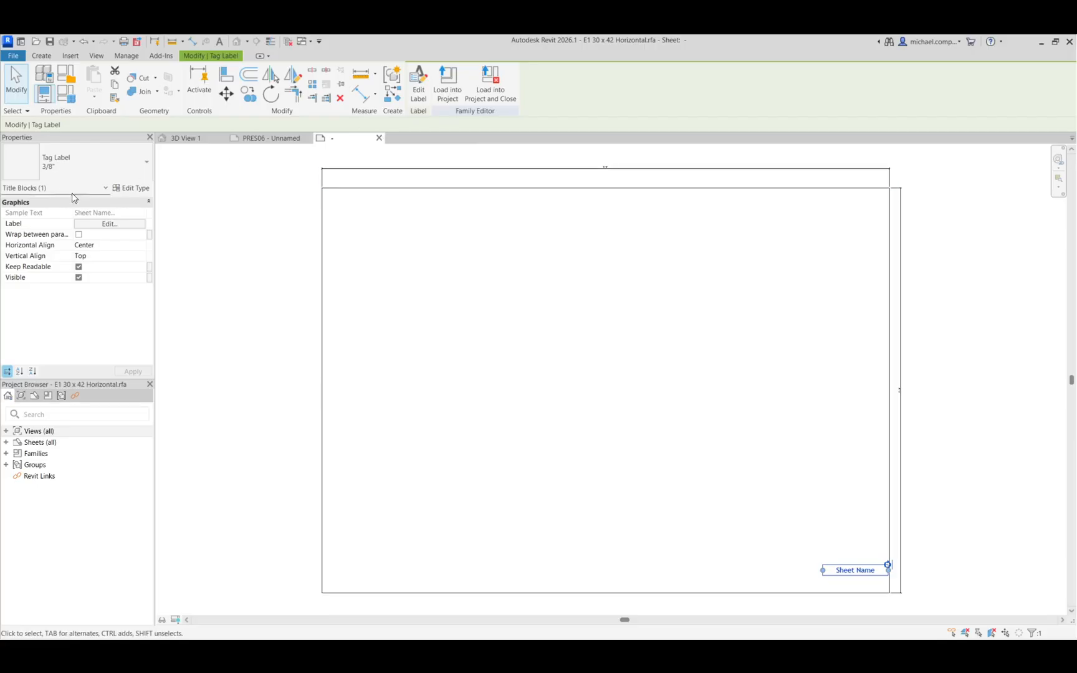
click(418, 84)
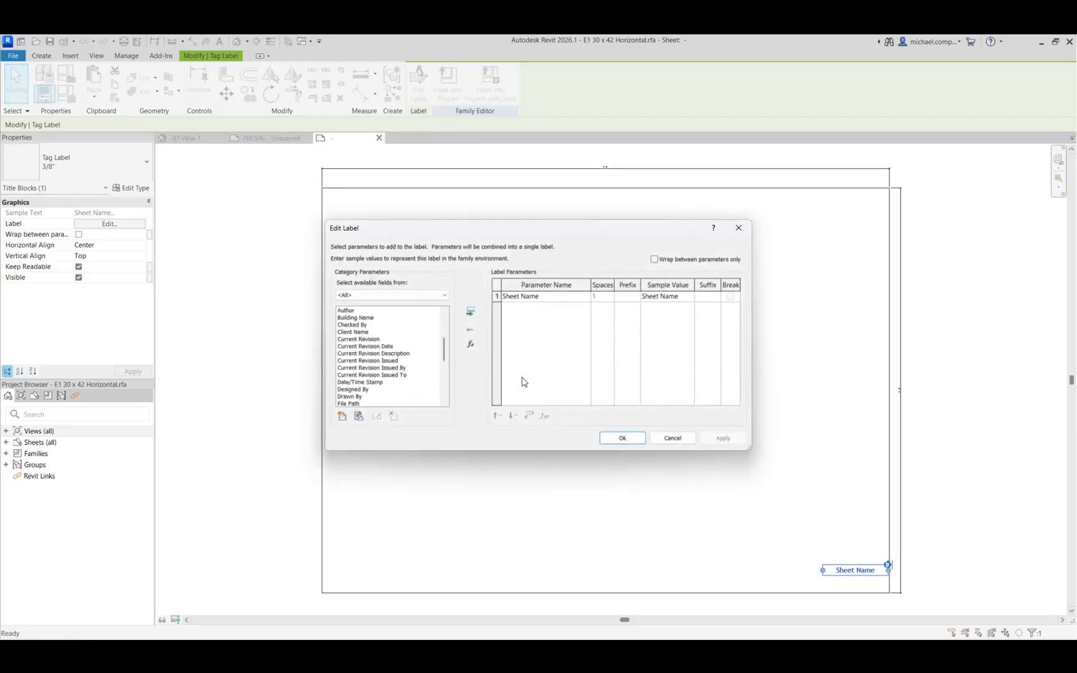
click(519, 297)
click(470, 329)
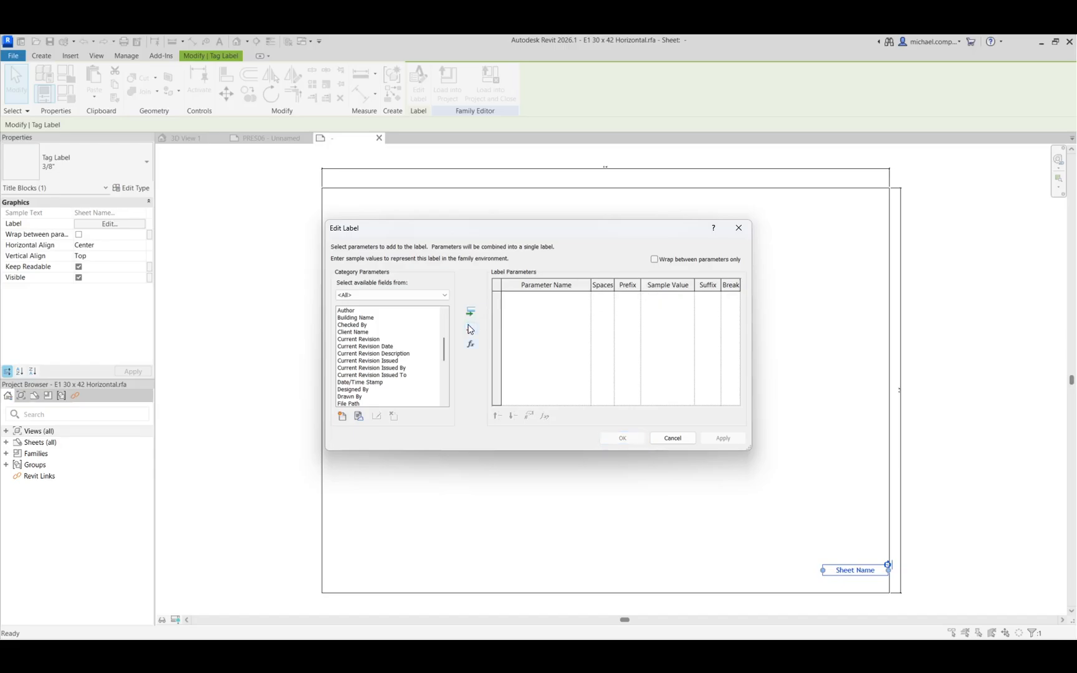
- Look through the category parameters available for the title block label
scroll(369, 380, down, 10)
scroll(369, 382, down, 1)
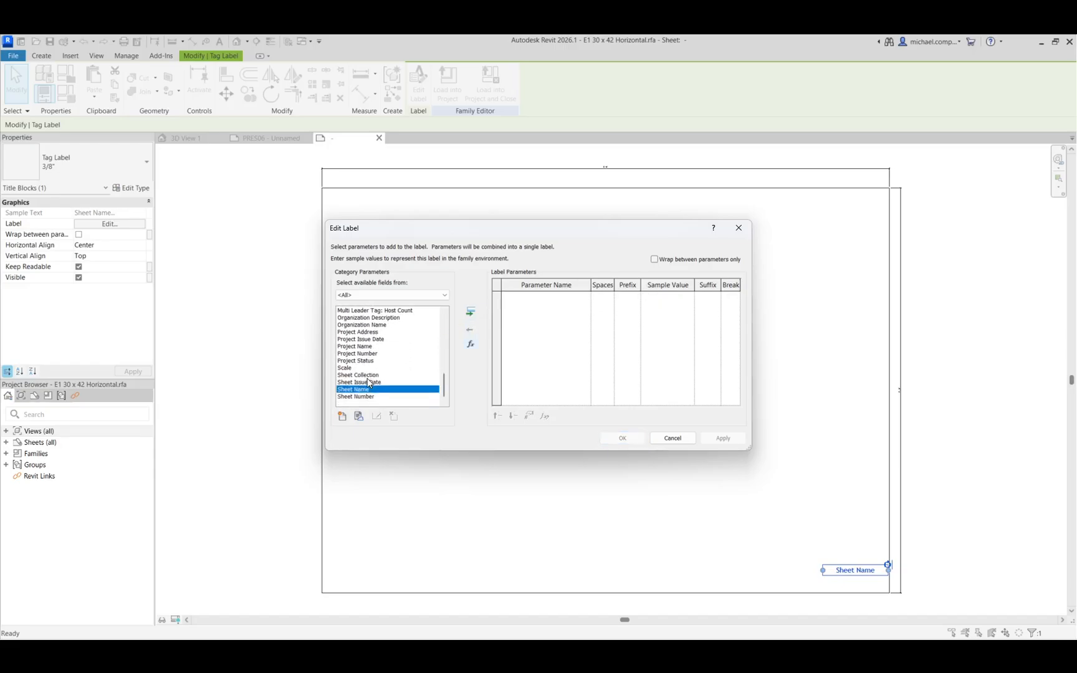
scroll(384, 388, up, 4)
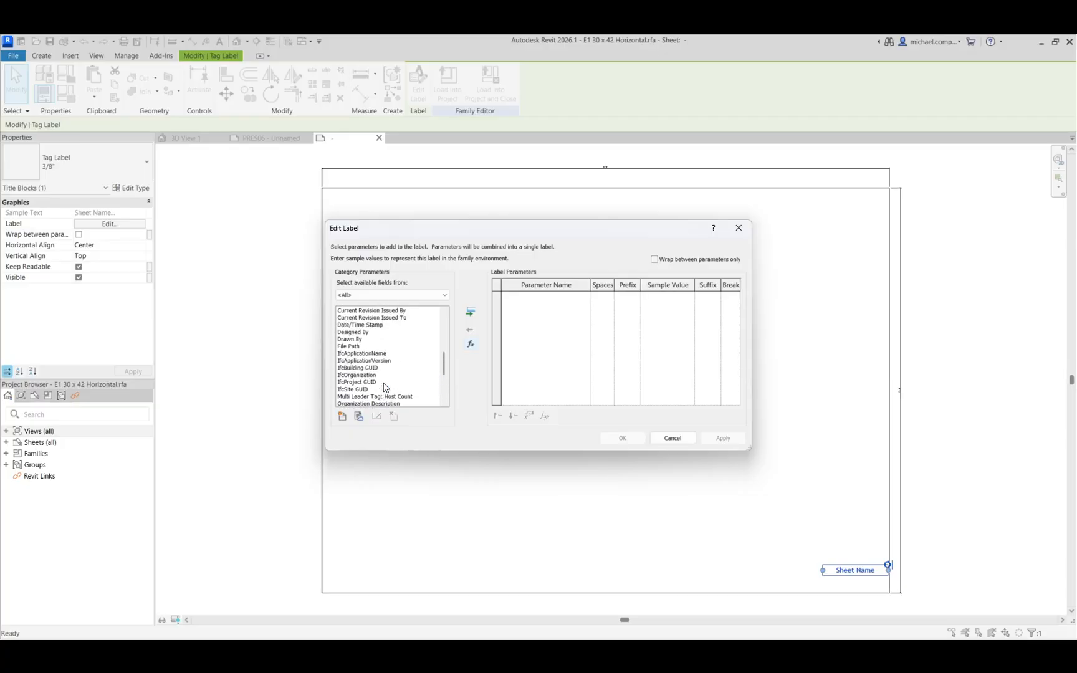
scroll(385, 387, up, 3)
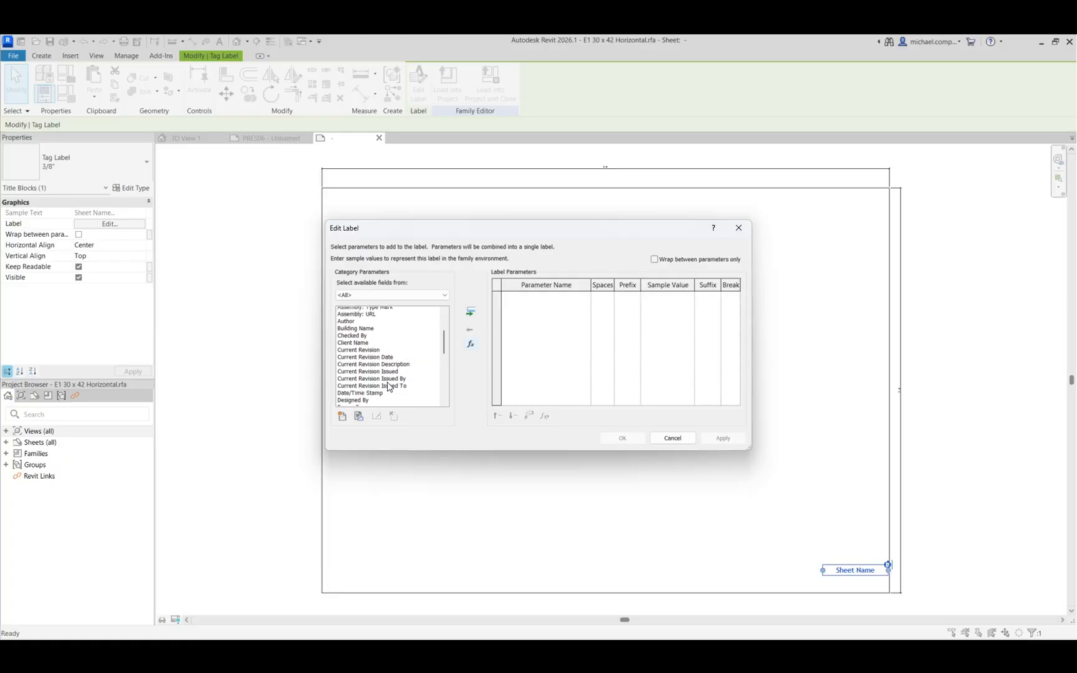
scroll(388, 387, up, 4)
scroll(388, 387, down, 9)
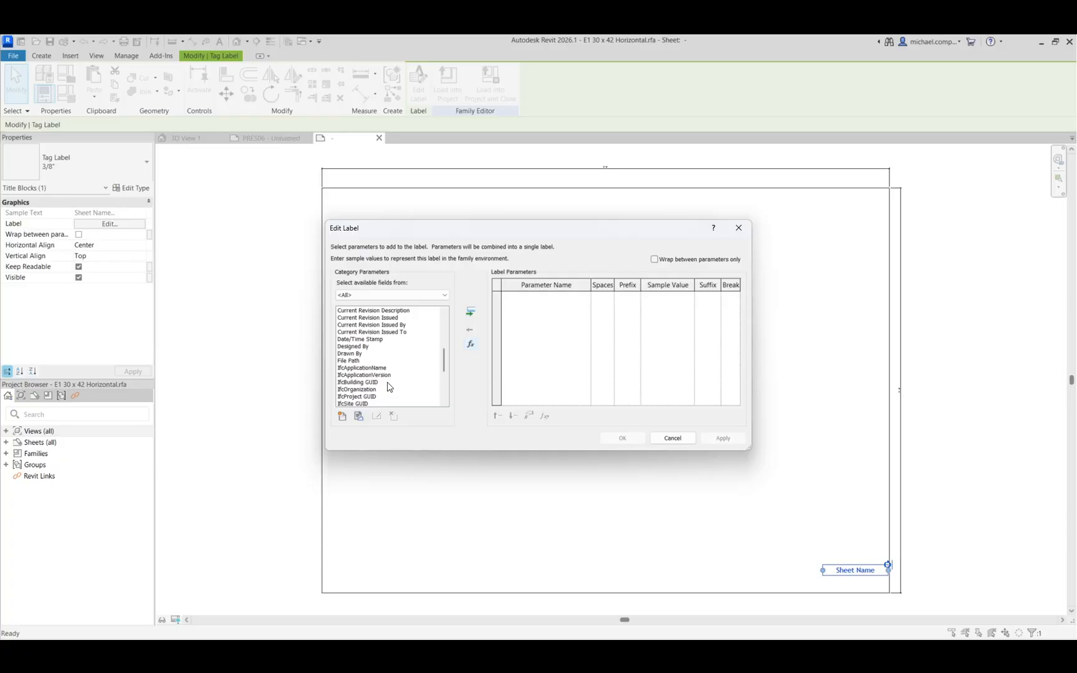
scroll(388, 387, down, 2)
scroll(387, 387, down, 3)
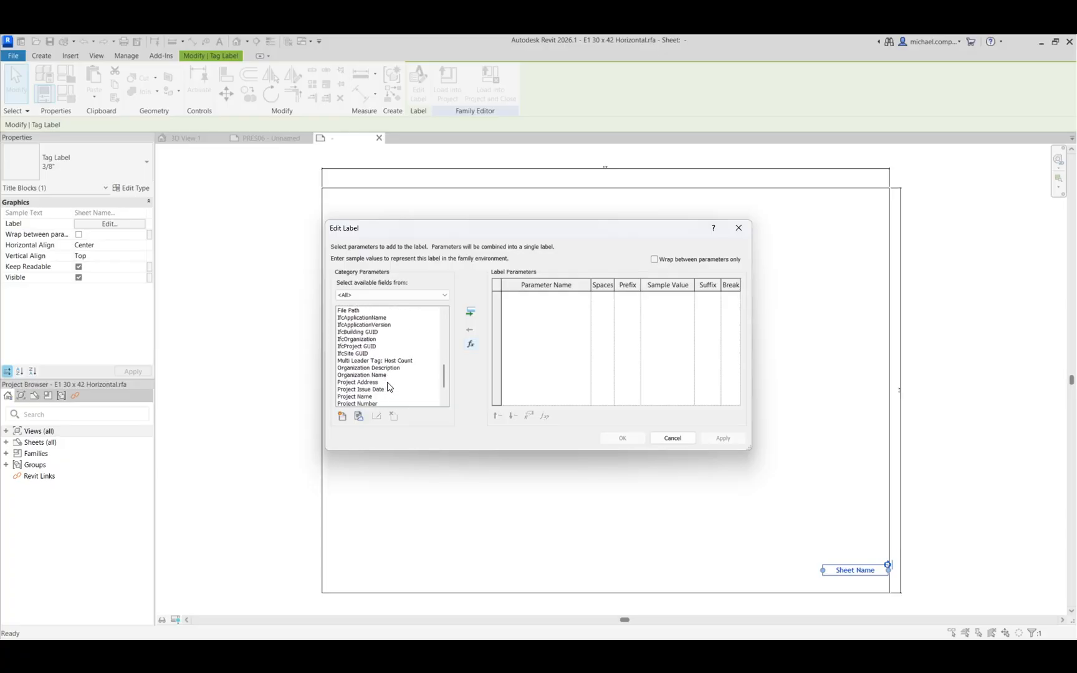
click(387, 387)
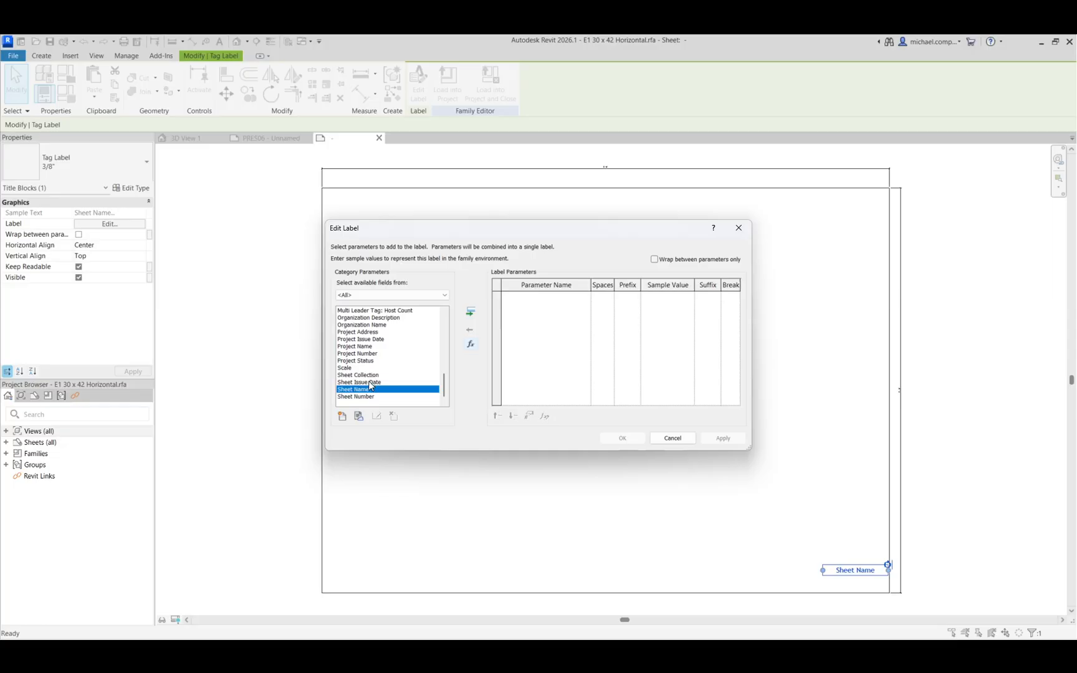
click(444, 312)
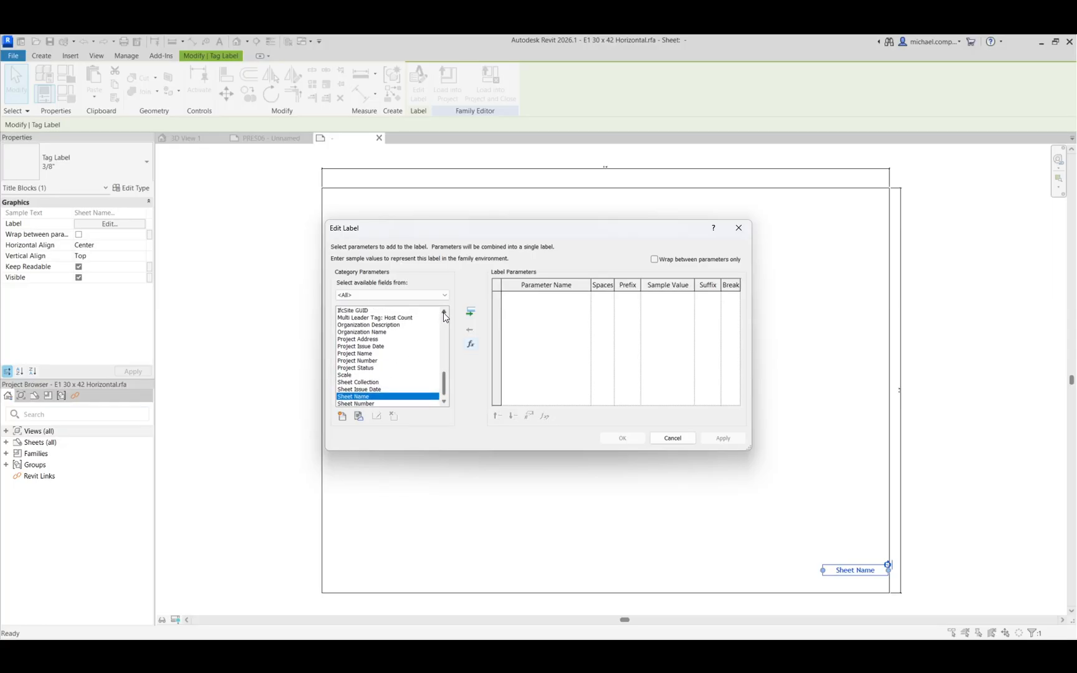
click(444, 311)
click(445, 311)
click(444, 311)
click(444, 312)
click(444, 312)
click(444, 311)
click(445, 312)
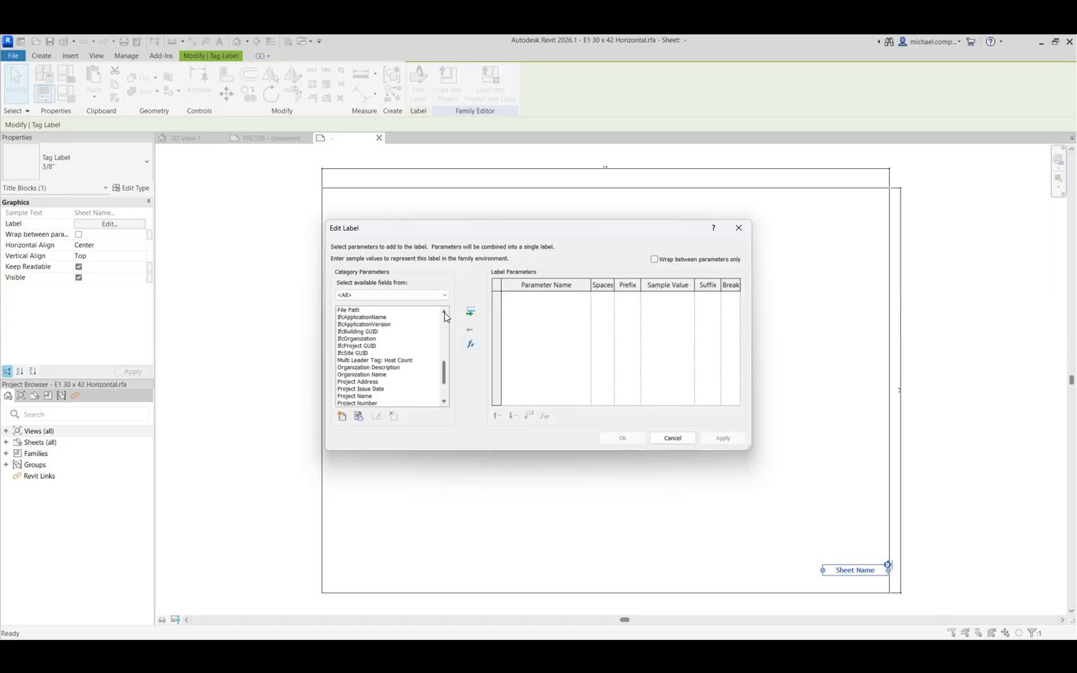
click(444, 312)
click(444, 312)
click(444, 312)
click(445, 312)
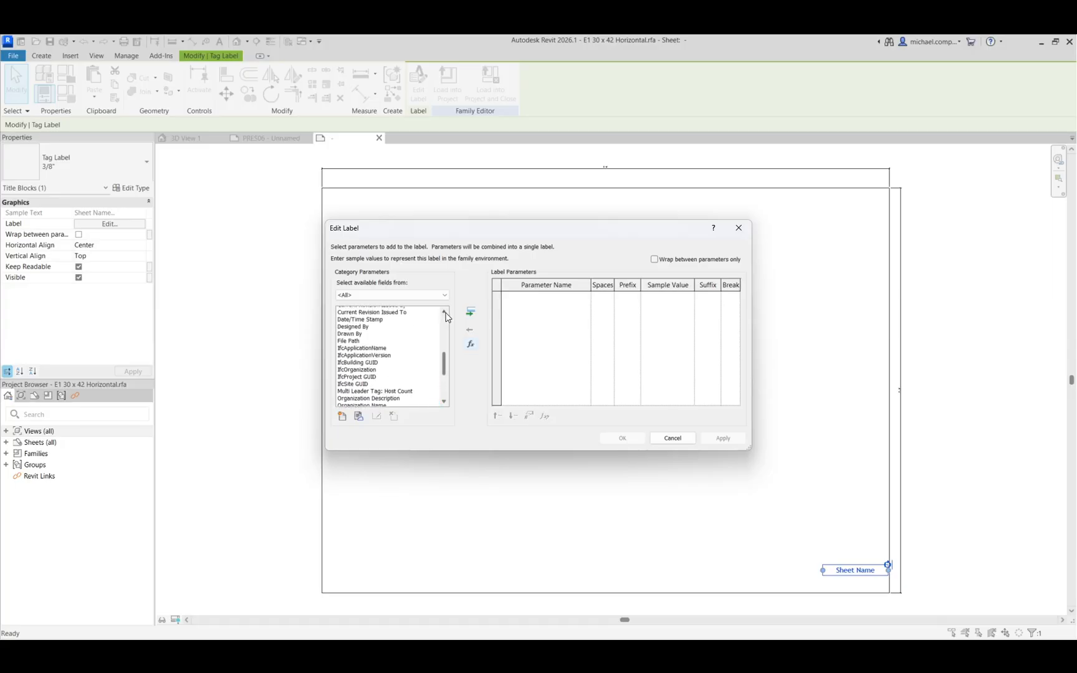
click(444, 312)
click(445, 313)
click(445, 312)
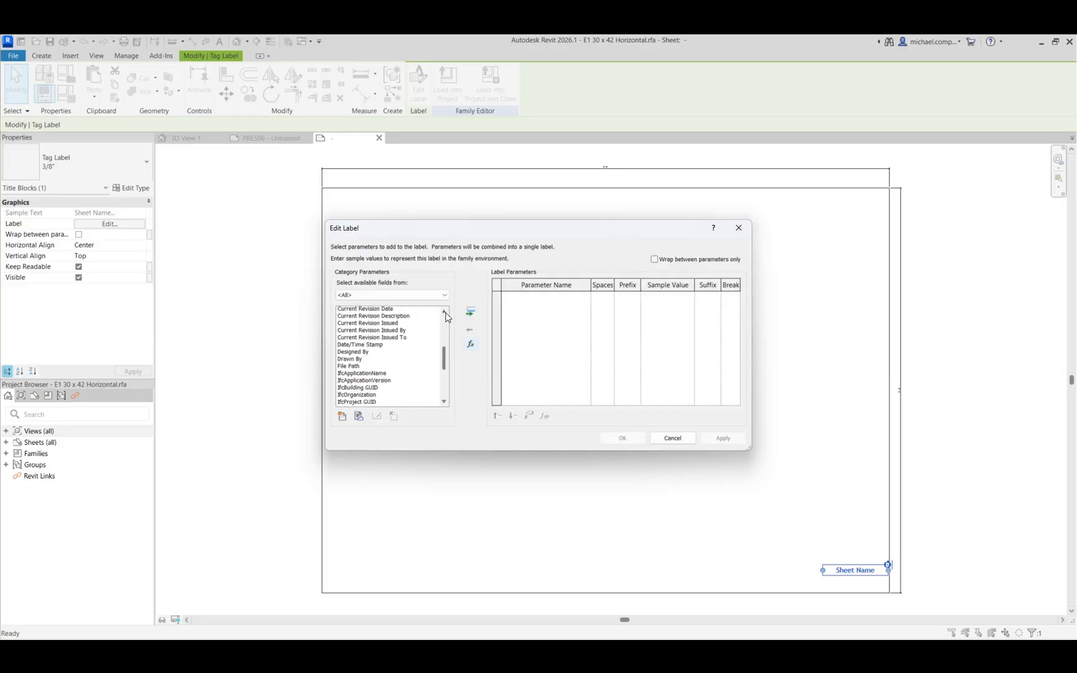
click(445, 313)
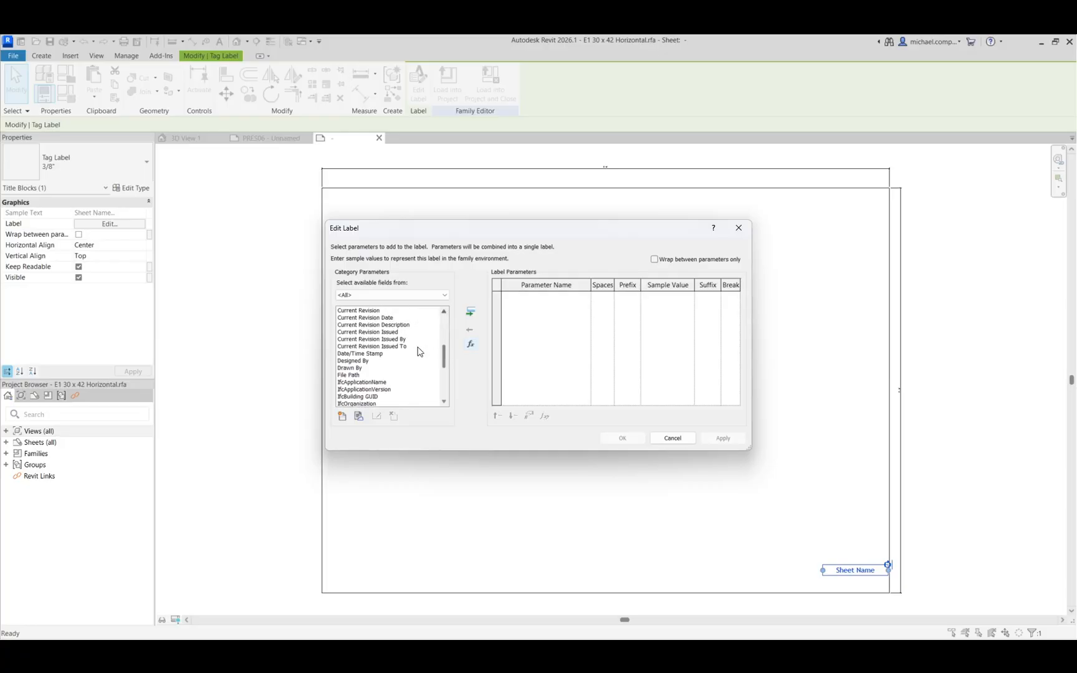
scroll(418, 352, down, 10)
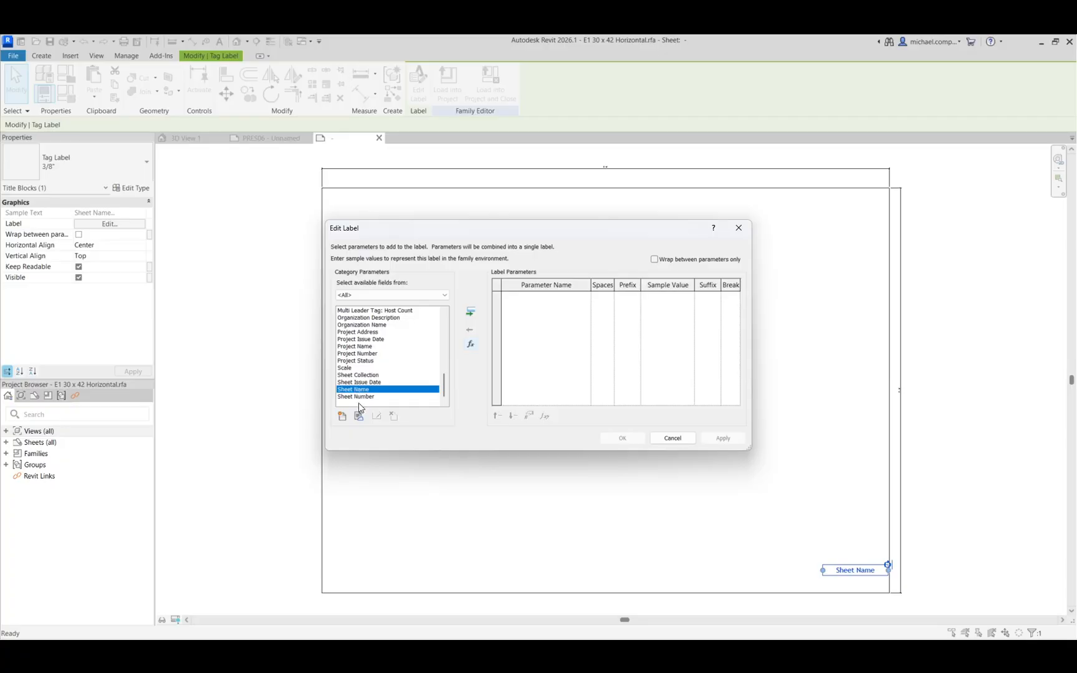
- Add the Project Name parameter to the label and move the label down, close to the sheet's lower border
click(366, 347)
click(470, 311)
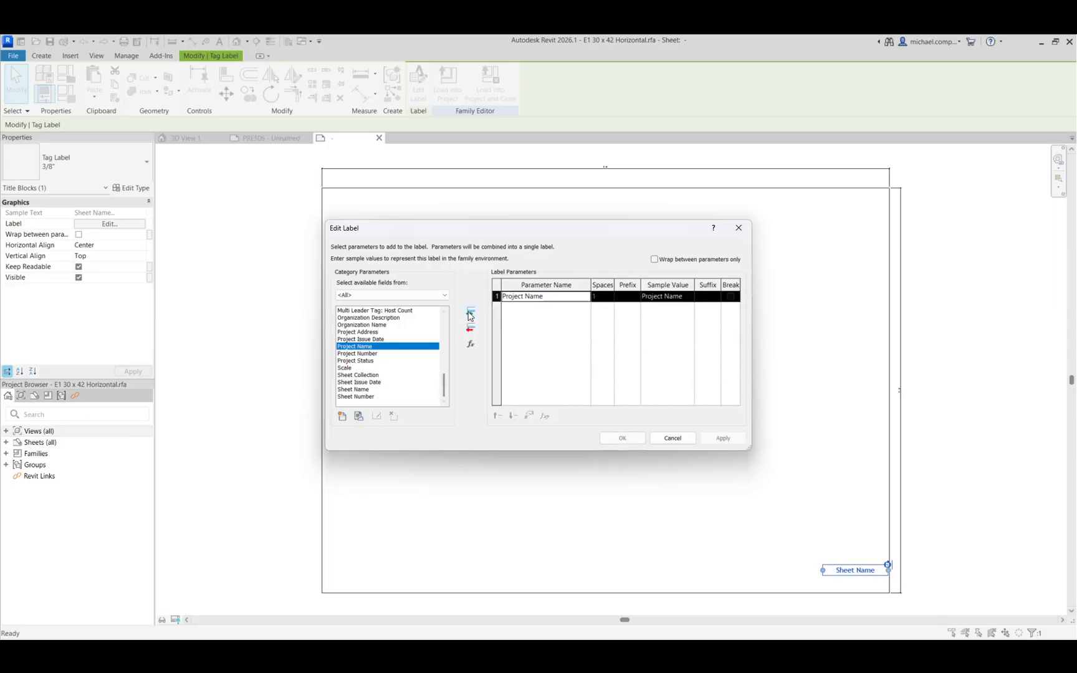
click(722, 438)
click(621, 438)
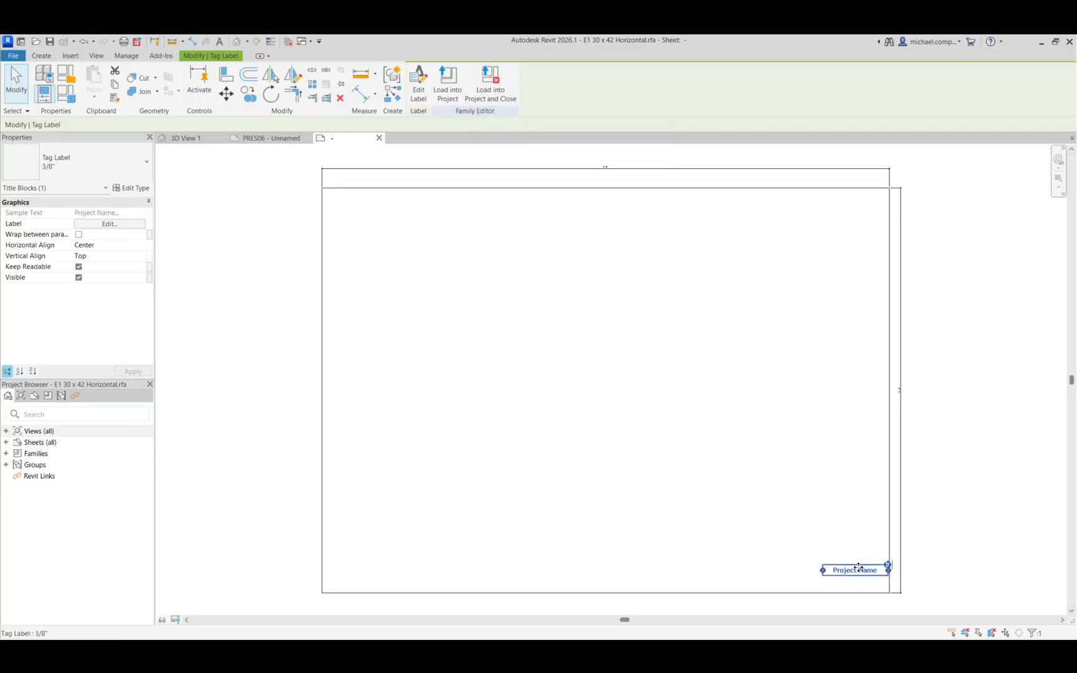
ctrl+drag(858, 568, 858, 580)
click(823, 533)
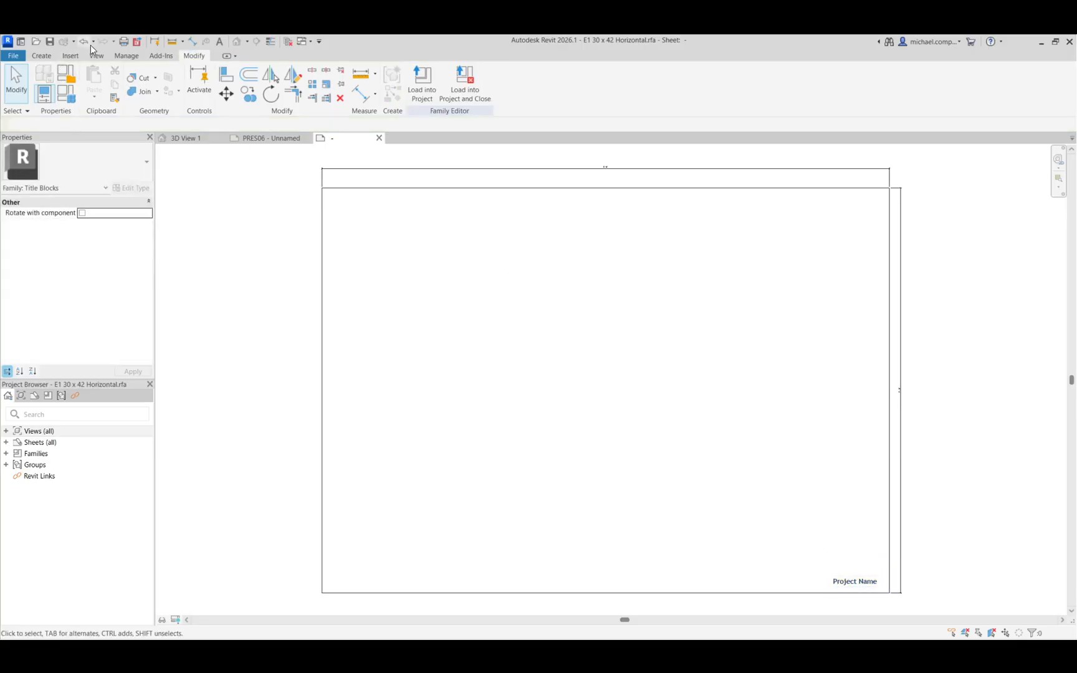
- Draw a horizontal line along the lower border from the Project Name label to just short of the sheet's left edge
click(41, 55)
click(93, 74)
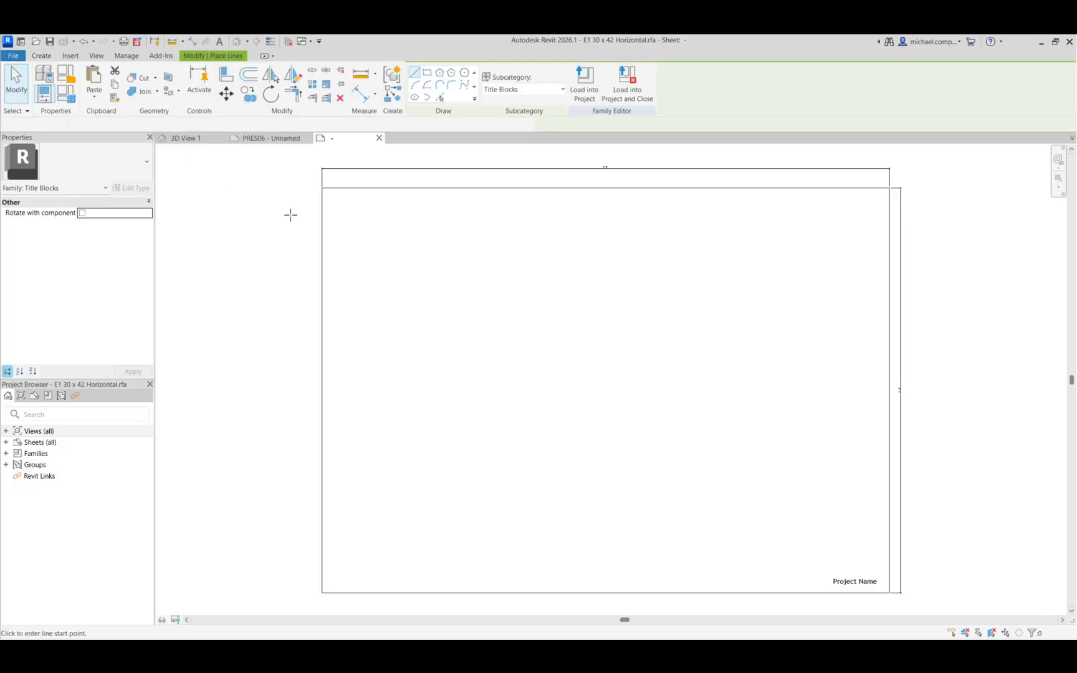
click(826, 581)
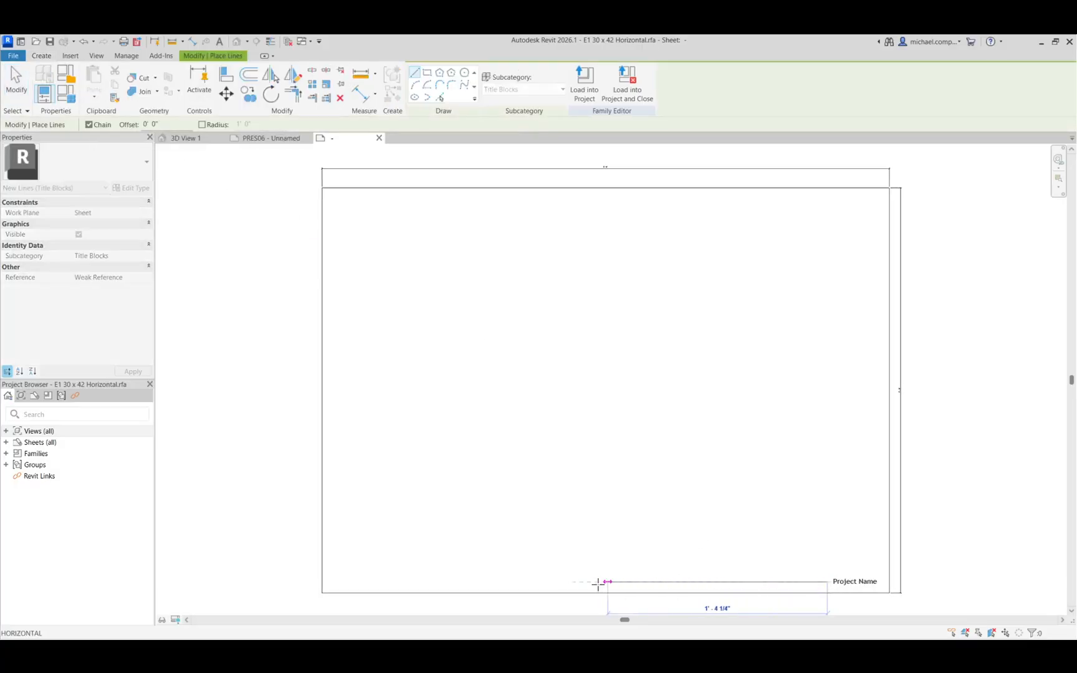
click(344, 581)
key(Escape)
key(Escape)
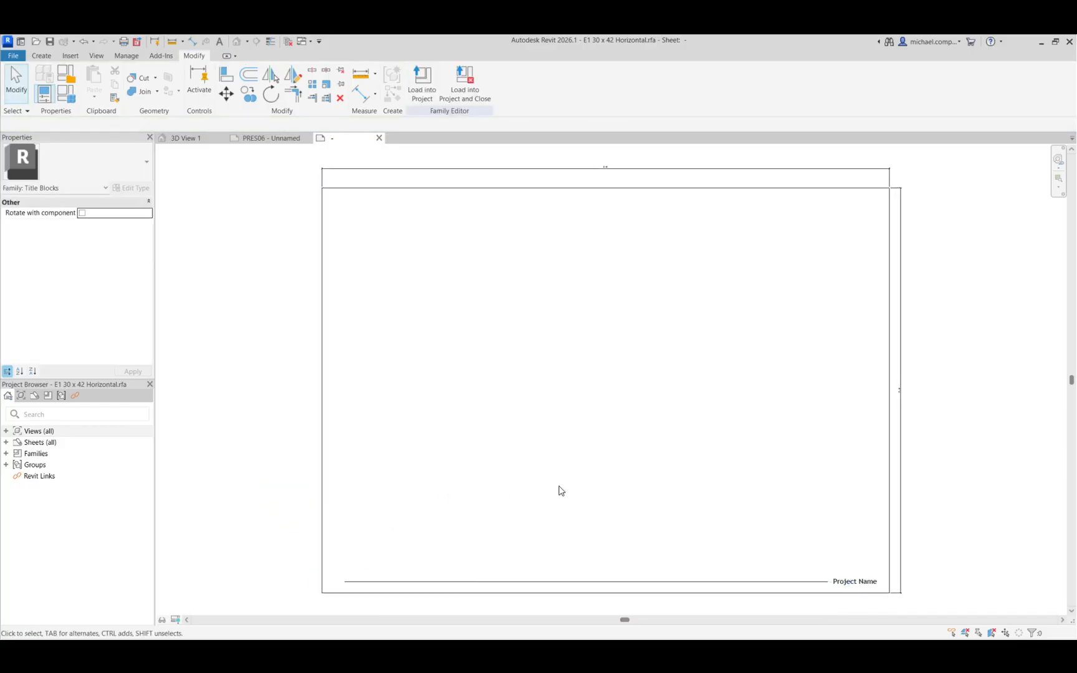
- Shorten the right end of the horizontal line to leave a gap before the Project Name label
click(827, 581)
drag(826, 581, 807, 582)
click(808, 517)
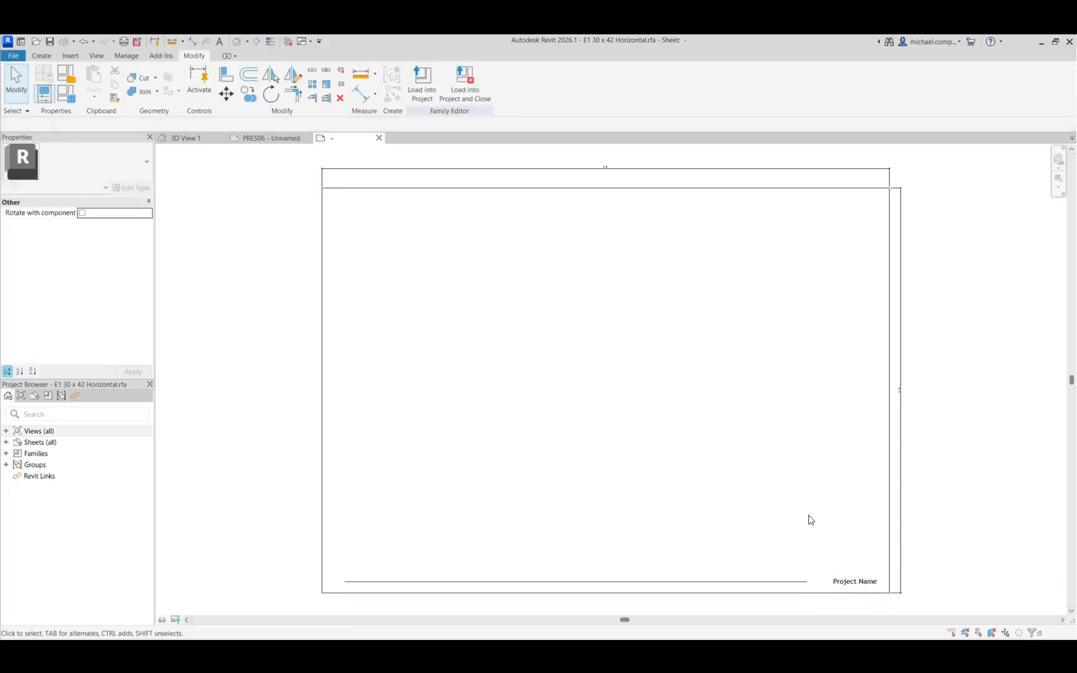
- Load the edited title block into the project and close the family without saving its file
click(465, 84)
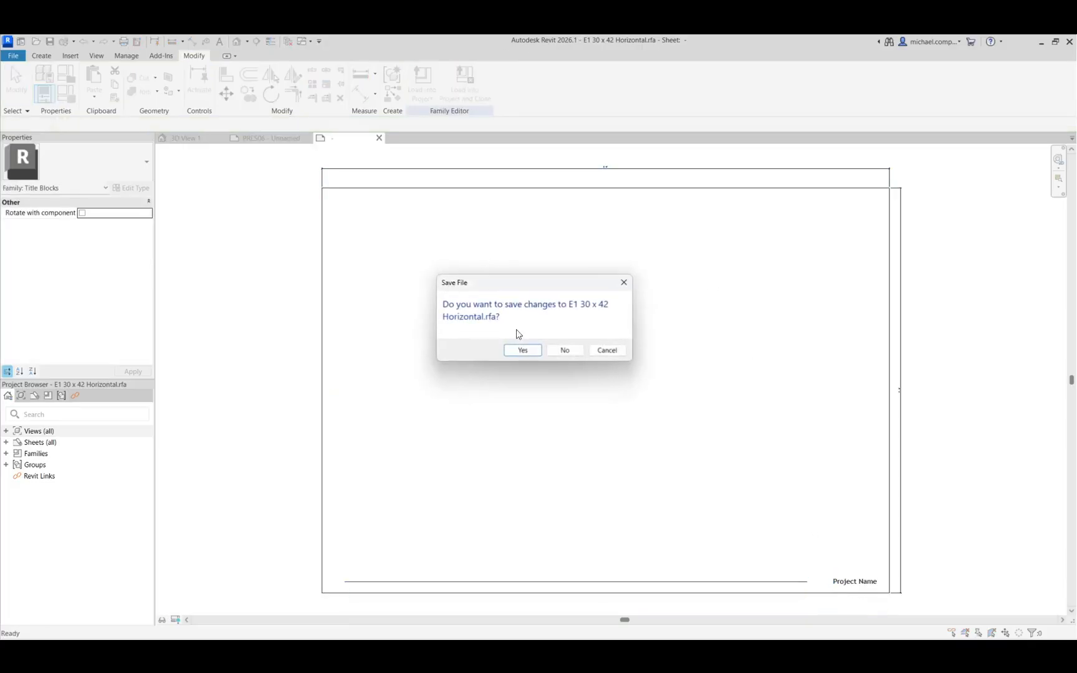
click(564, 351)
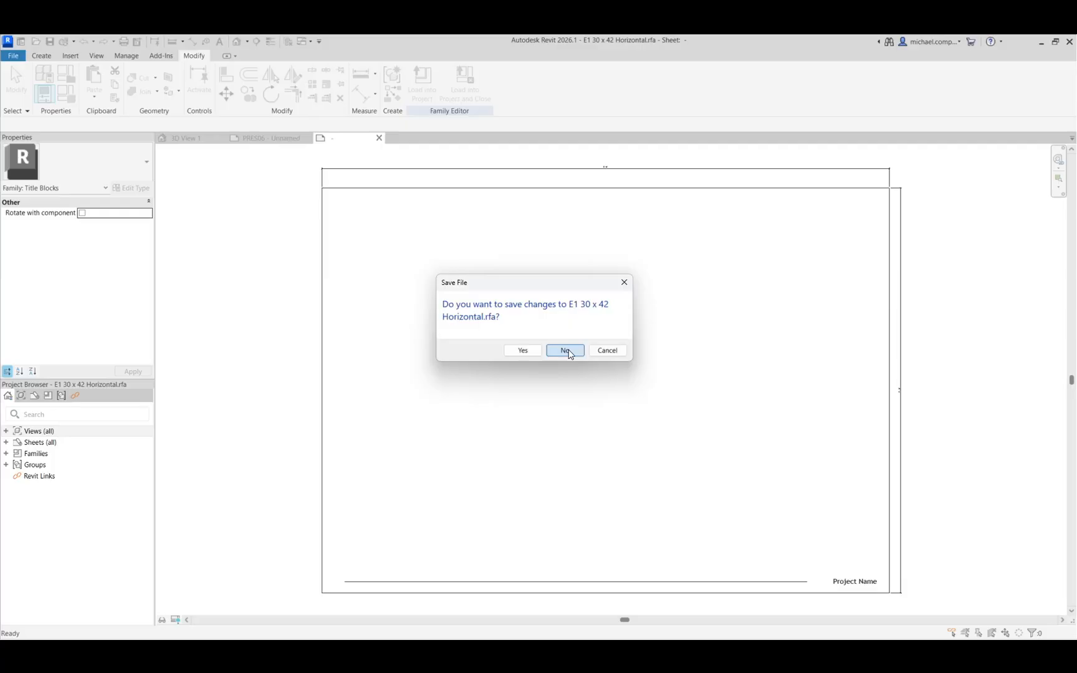
click(570, 352)
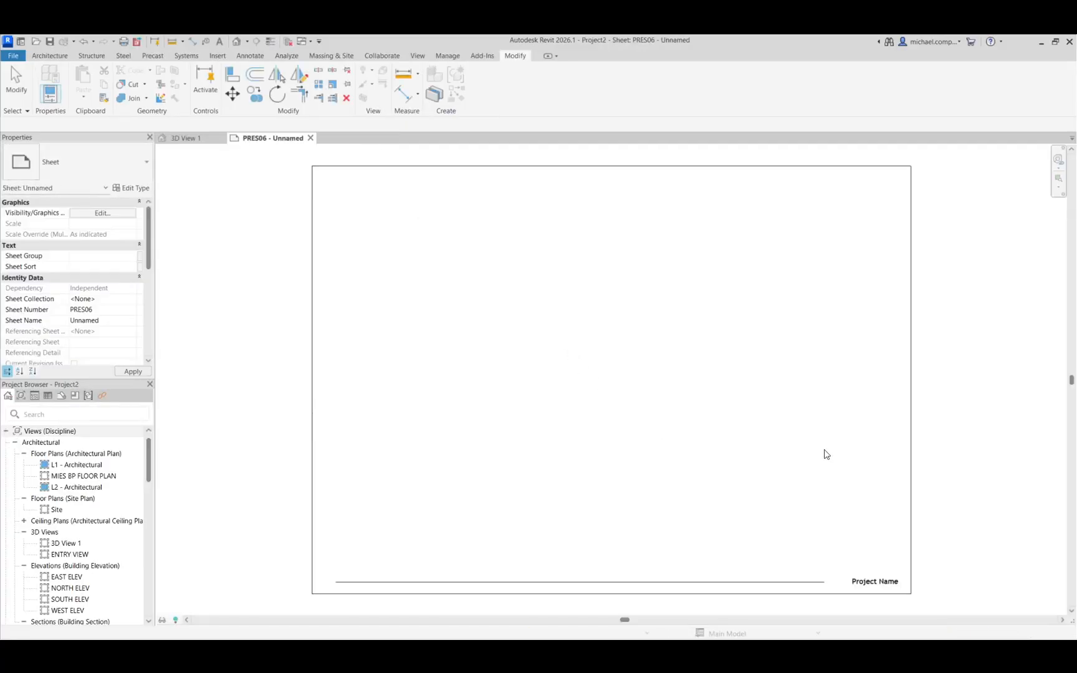
- Set the project name in the sheet's title block to MIES BARCELONA PAVILION
click(859, 582)
click(868, 583)
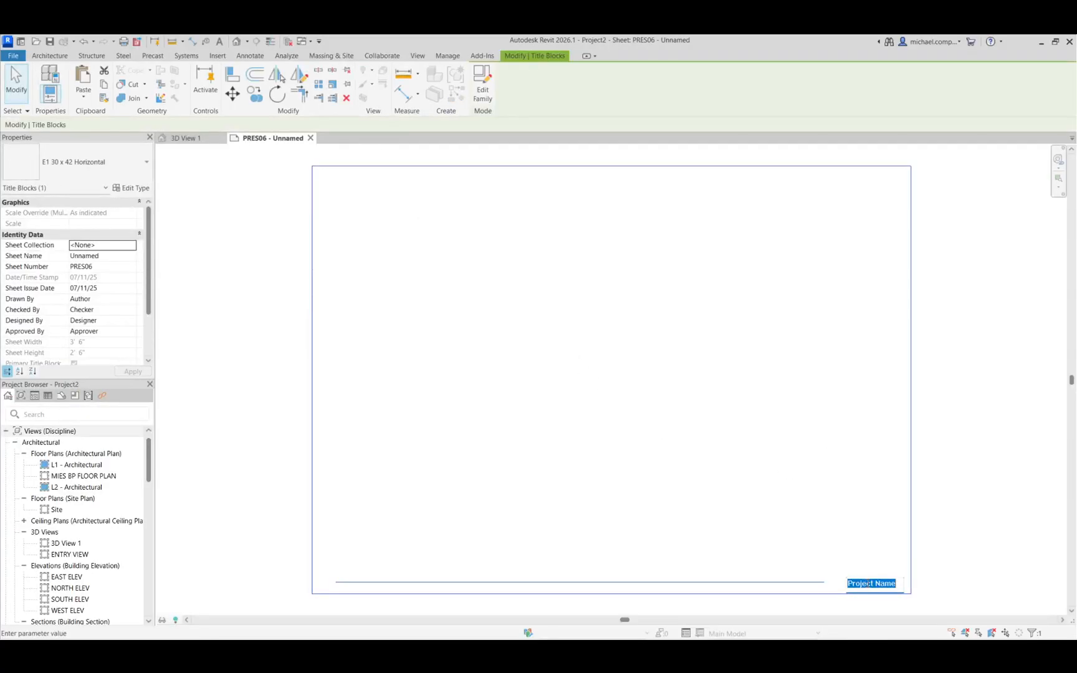
text(M)
text(IES BARCELONA)
text( PAVILI)
text(ON)
click(808, 555)
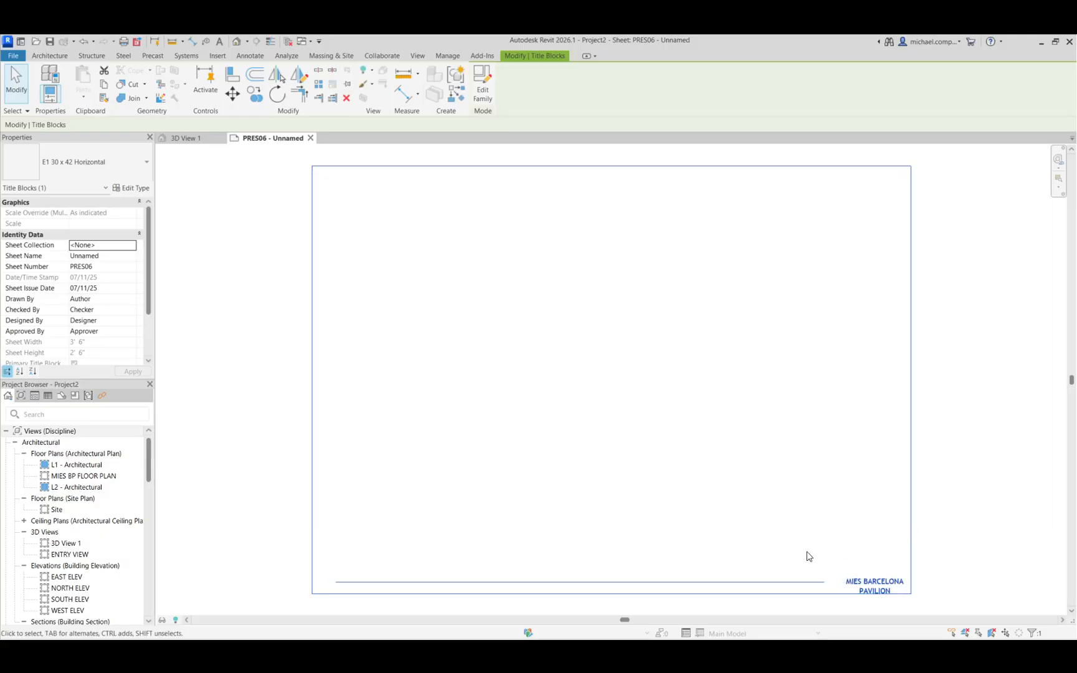
click(873, 585)
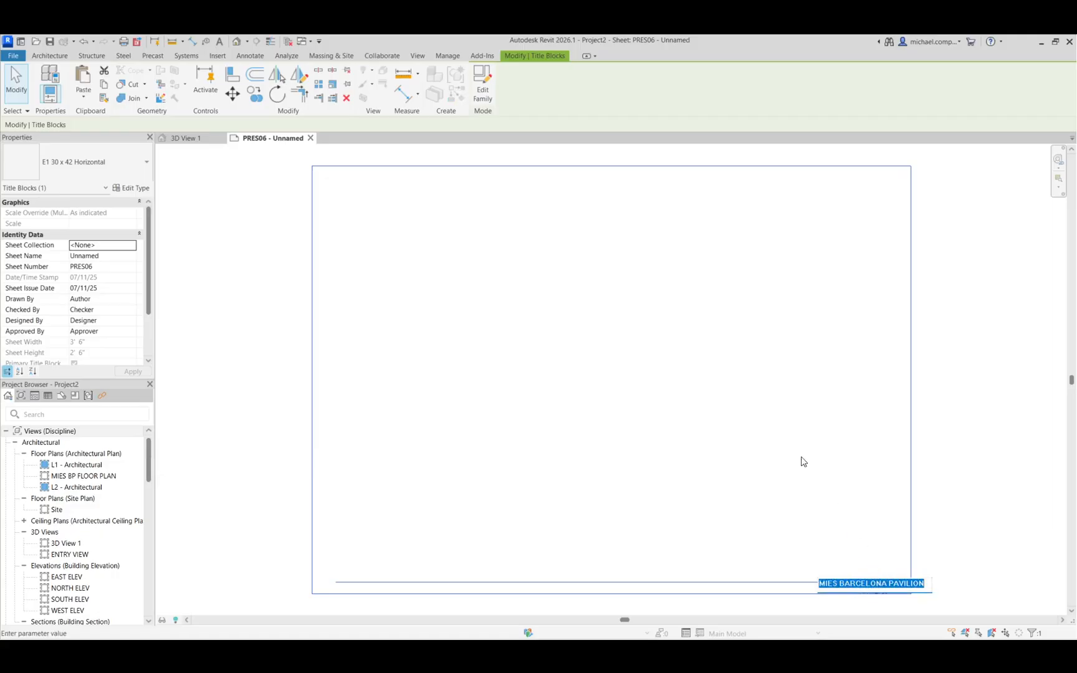
click(708, 346)
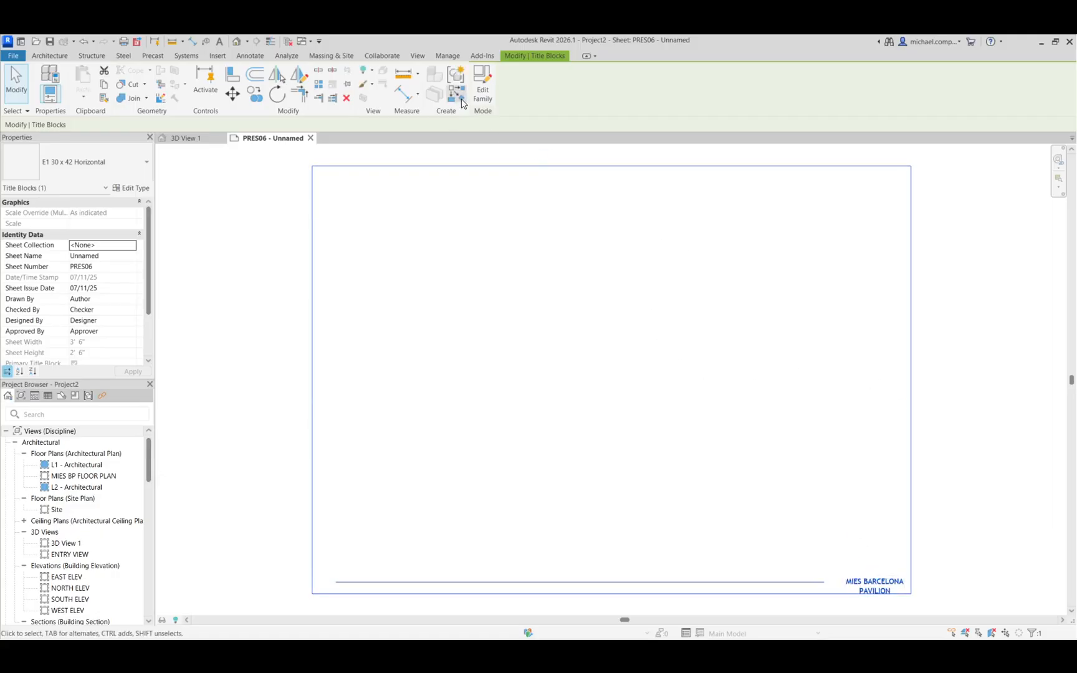
- Reopen the title block family, widen the Project Name label to fit one line of text, and shift it away from the right border
click(483, 90)
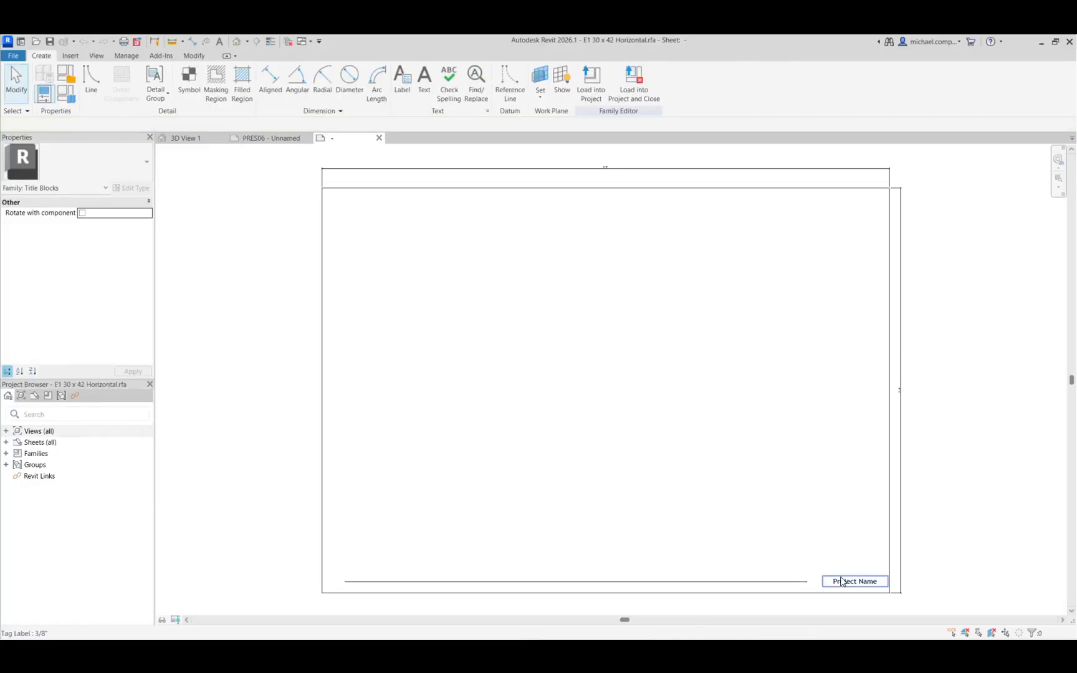
click(842, 580)
drag(822, 581, 784, 581)
key(Left)
key(Left)
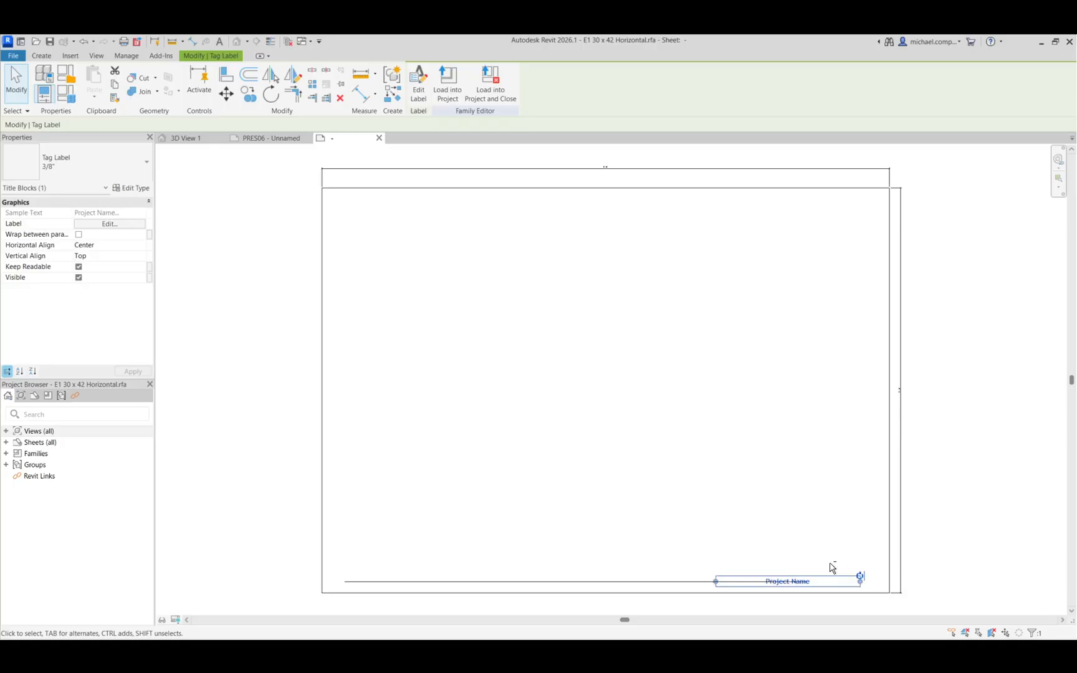
key(Right)
key(Left)
key(Left)
key(Left)
key(Escape)
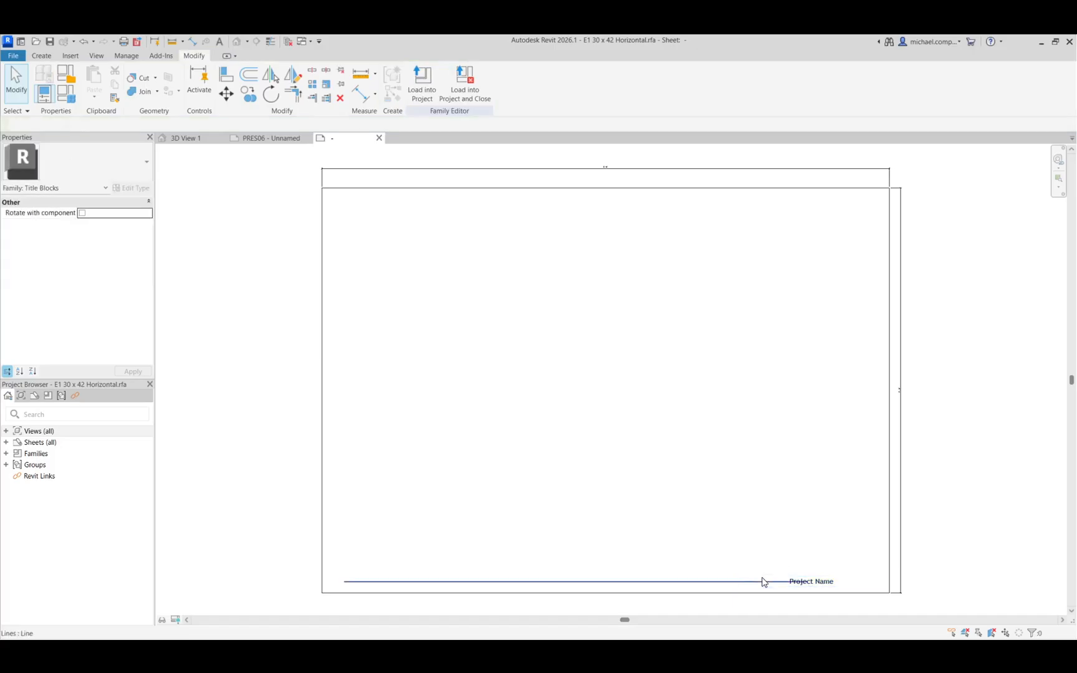
- Shorten the line to end before the Project Name label, and reload the title block into the project without saving the family file
click(738, 581)
drag(807, 582, 779, 582)
key(Escape)
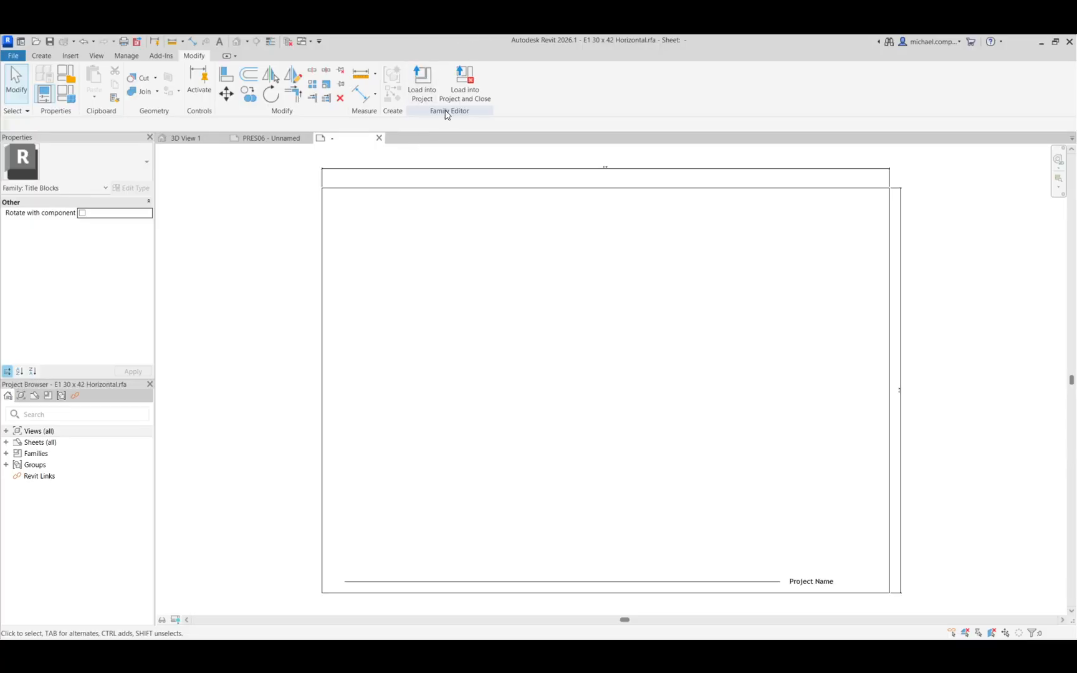
click(464, 84)
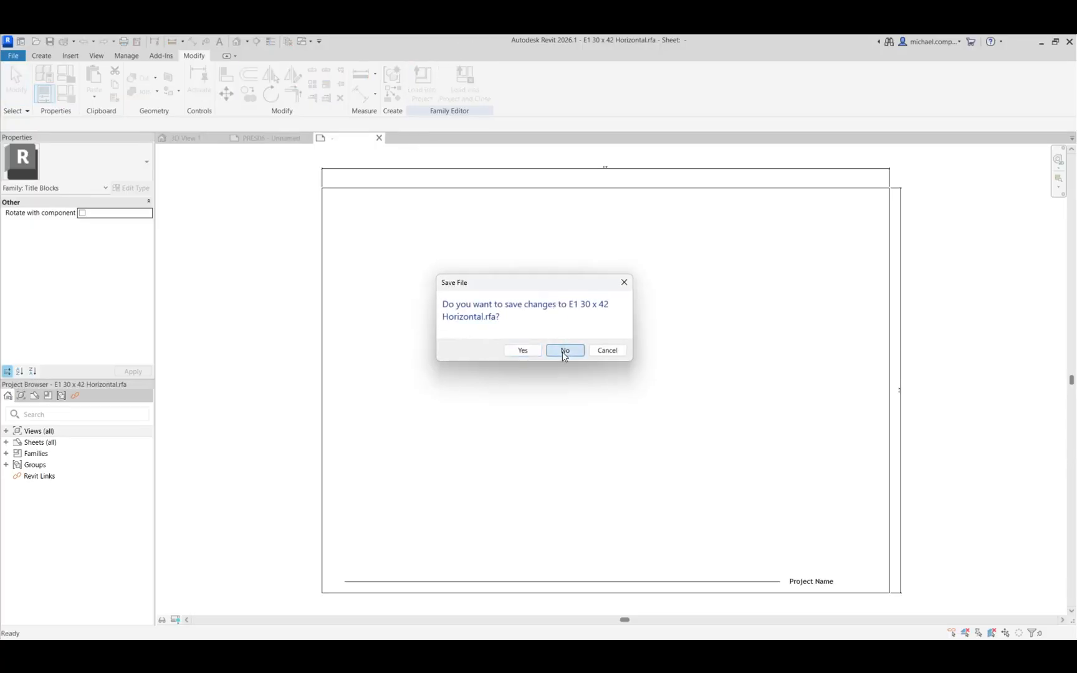
click(565, 351)
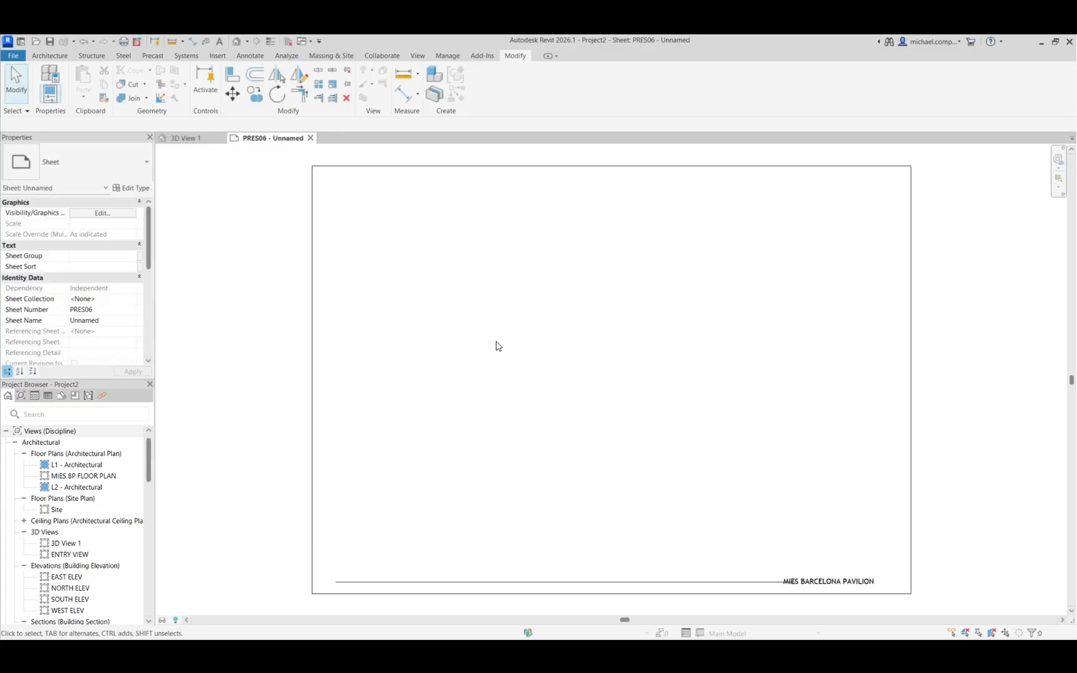
- Open the sheet's title block family for editing and set the Project Name label's horizontal alignment to Right
click(911, 536)
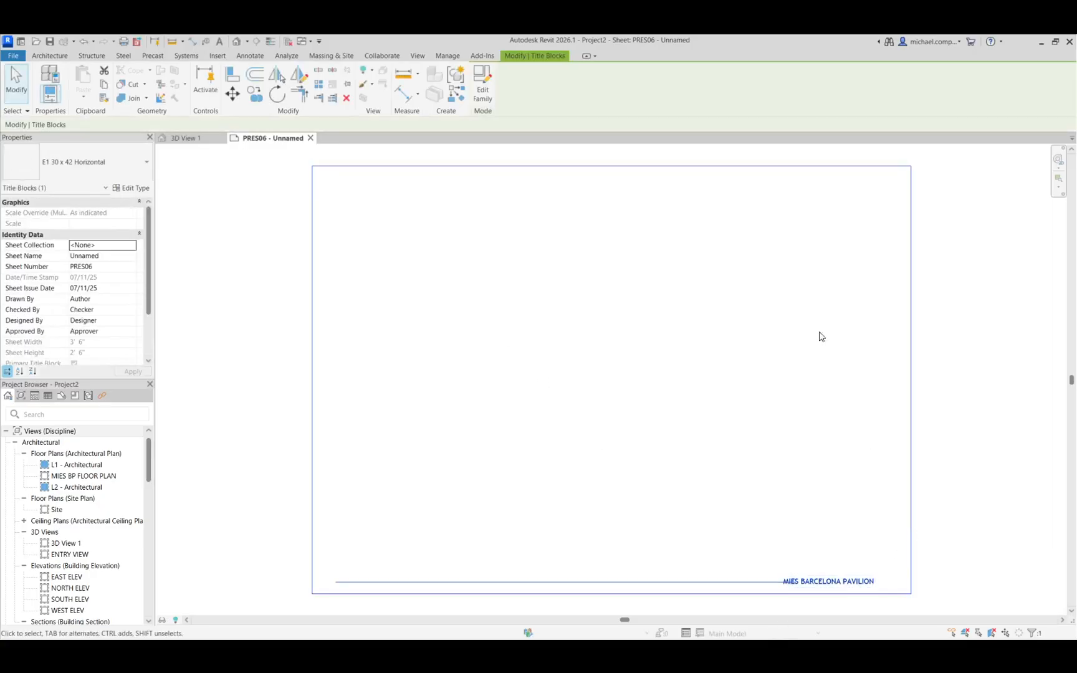
click(483, 88)
click(835, 583)
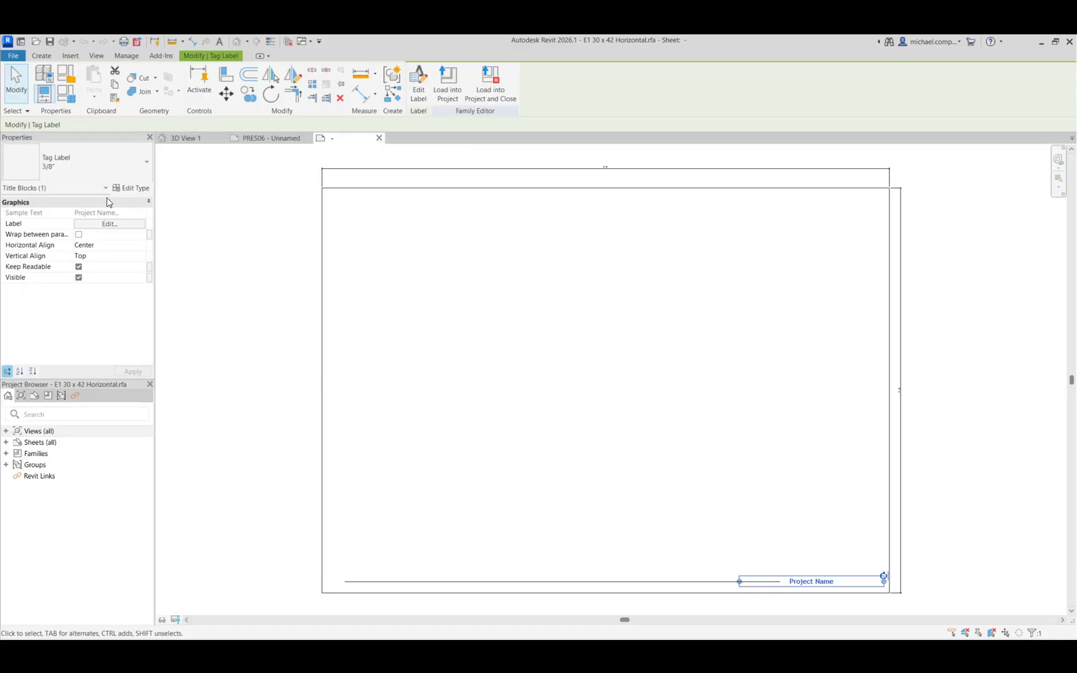
click(127, 245)
click(142, 245)
click(97, 275)
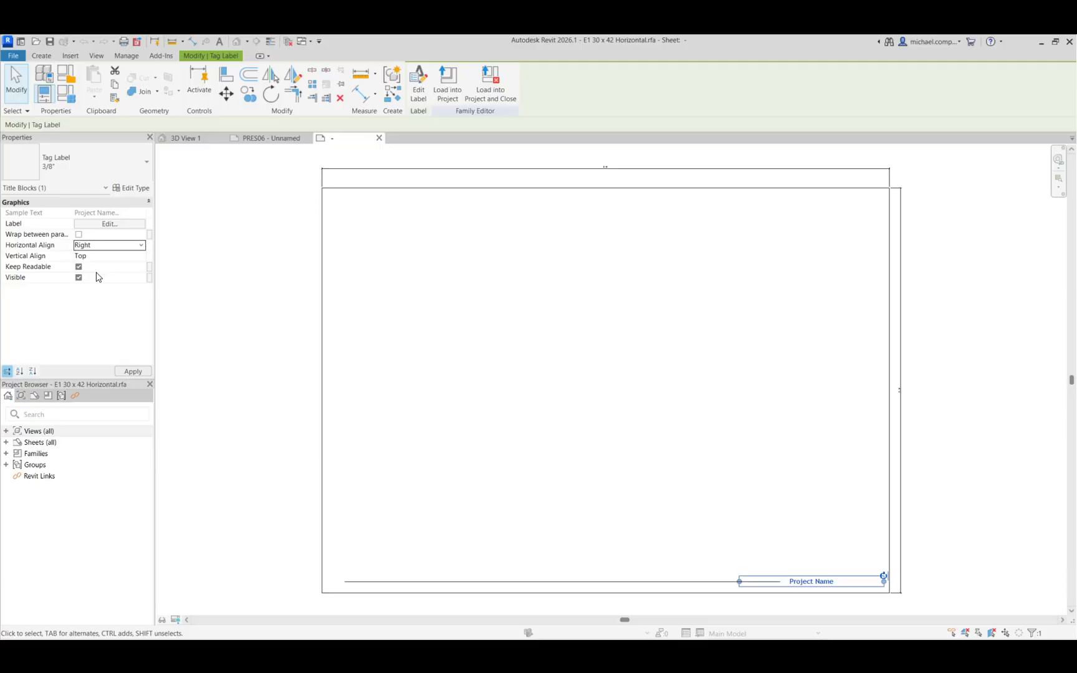
click(772, 565)
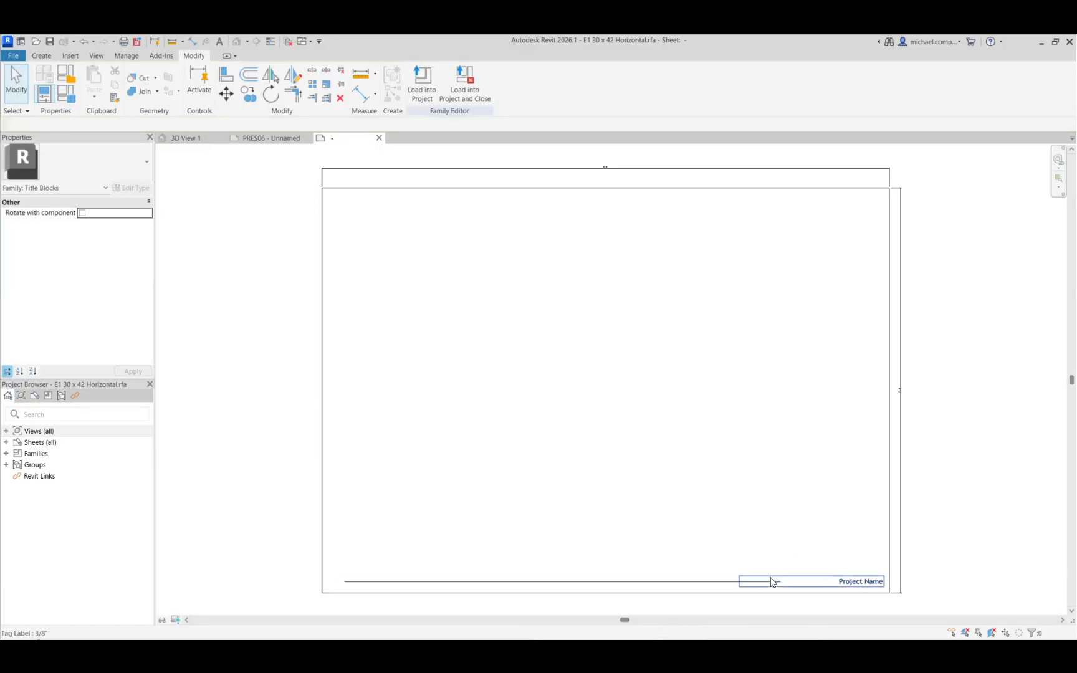
- Load the right-aligned title block into the project and close the family without saving its file
click(466, 94)
click(551, 352)
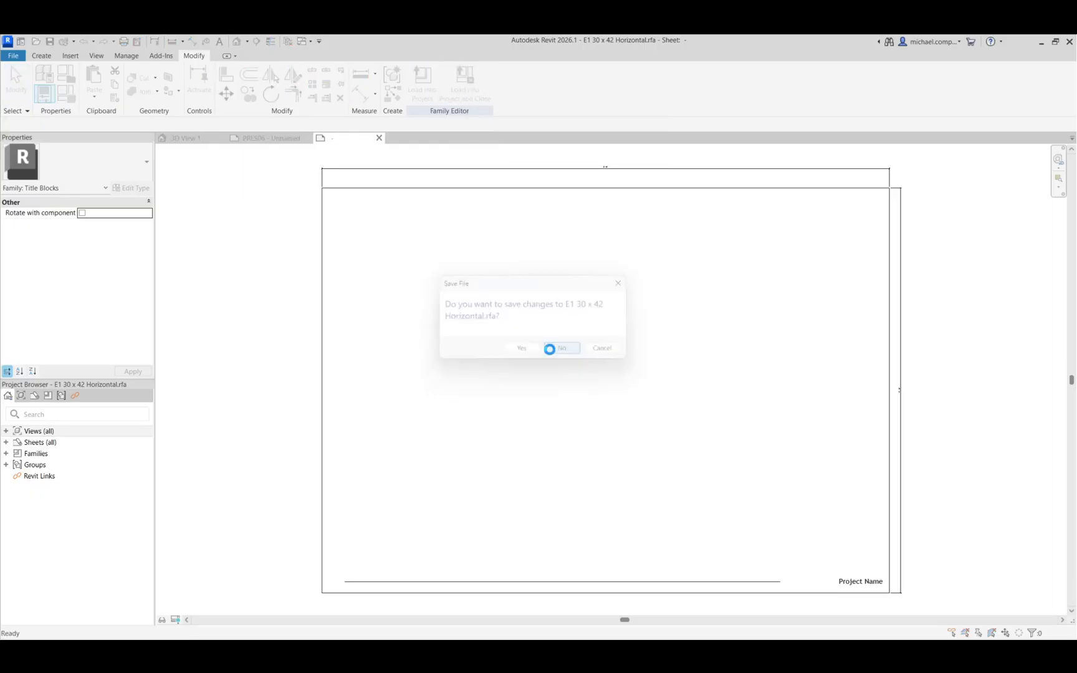
click(517, 352)
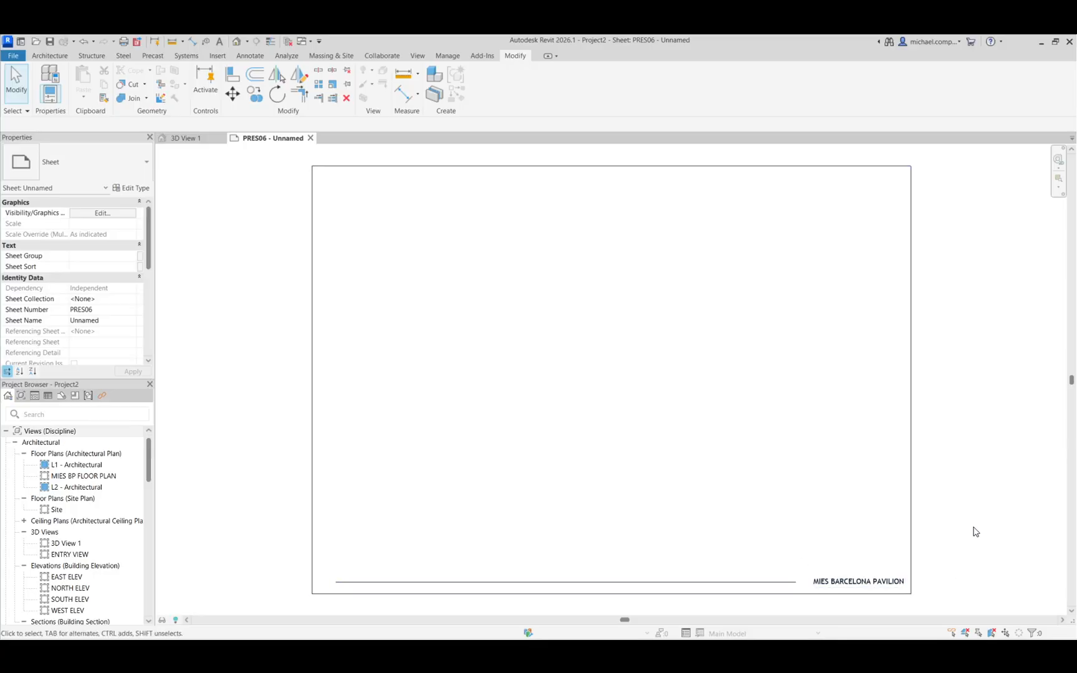
- Try the E1 30 x 42 Horizontal w Grid title block on the sheet, and switch back to E1 30 x 42 Horizontal
click(912, 453)
click(92, 173)
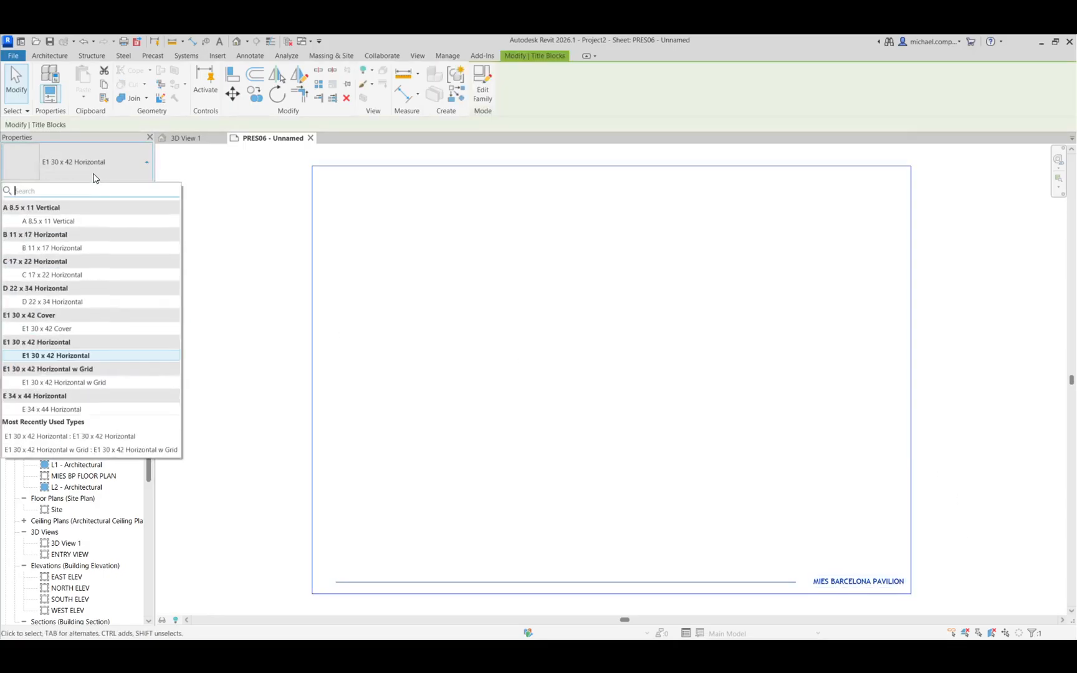
click(83, 380)
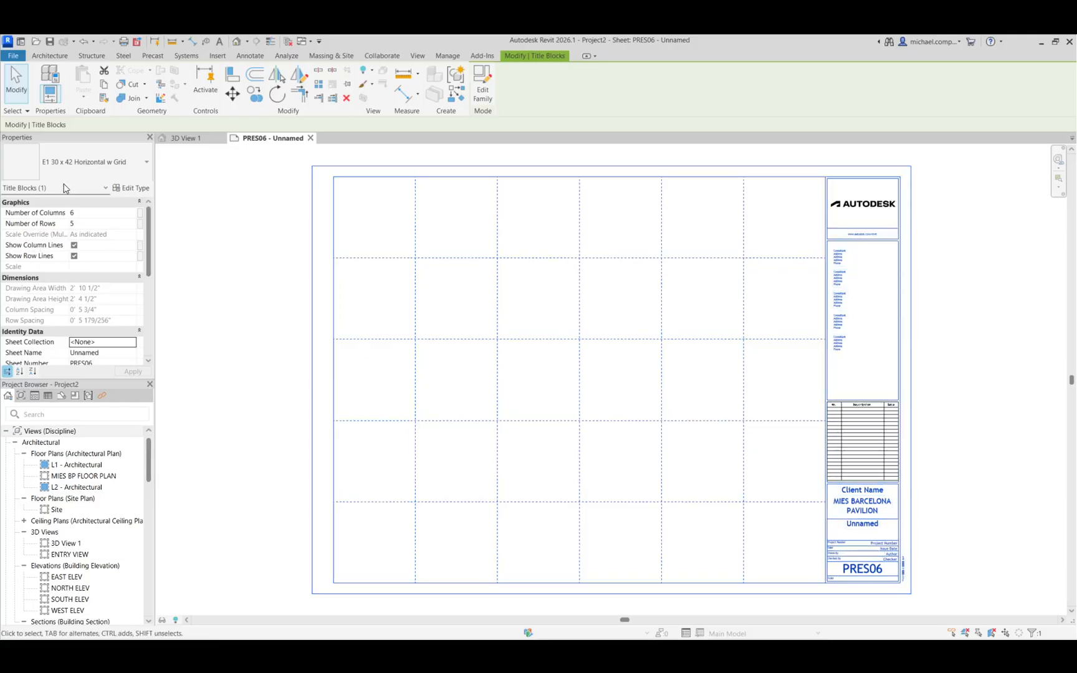
click(84, 167)
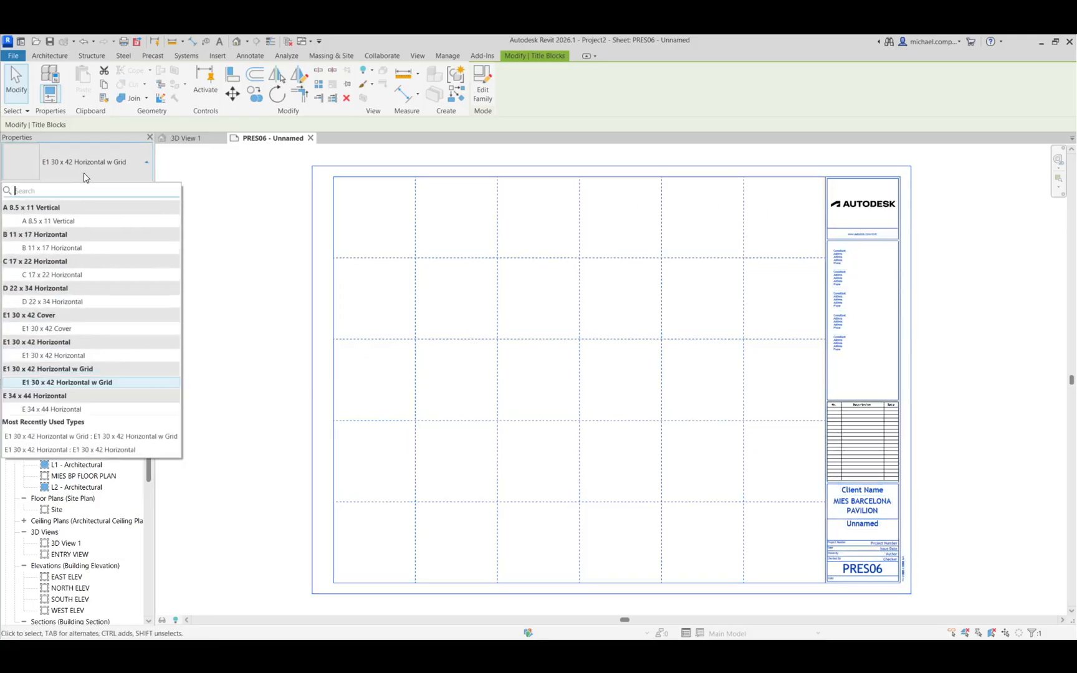
click(91, 356)
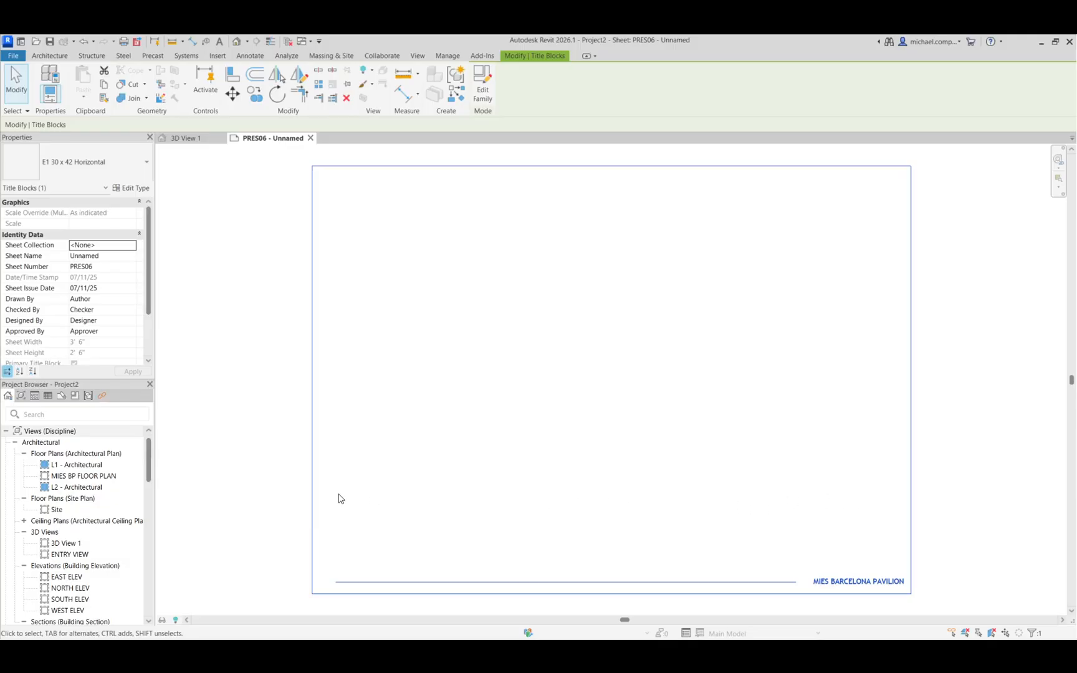
- Change the presentation sheet's number to PRES 01
drag(152, 476, 152, 589)
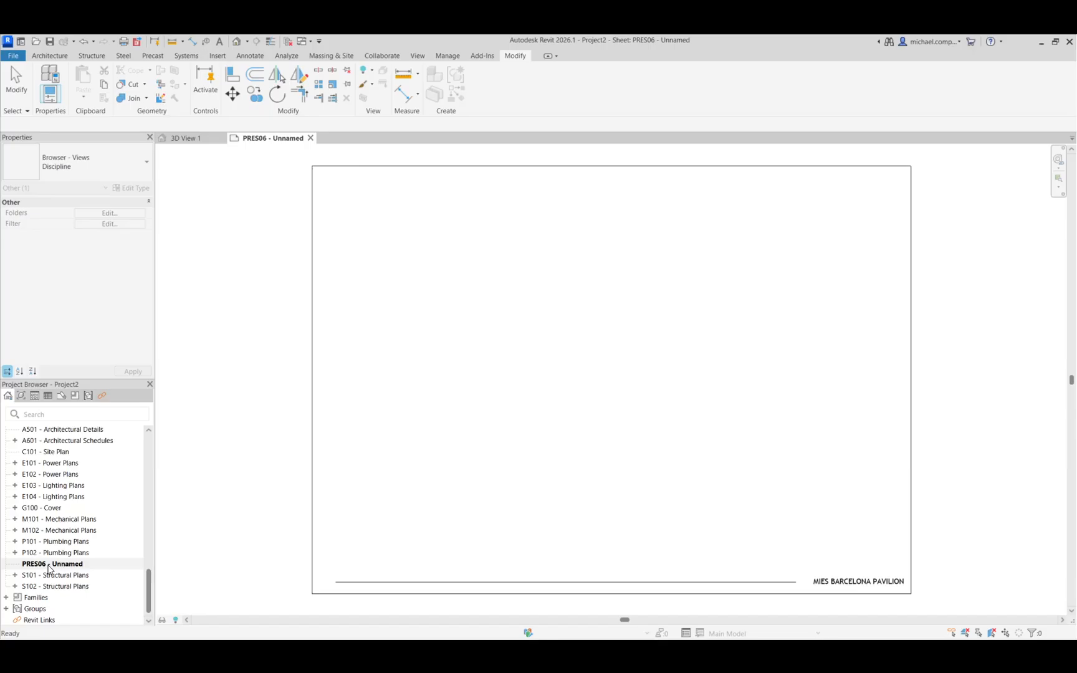
right_click(49, 564)
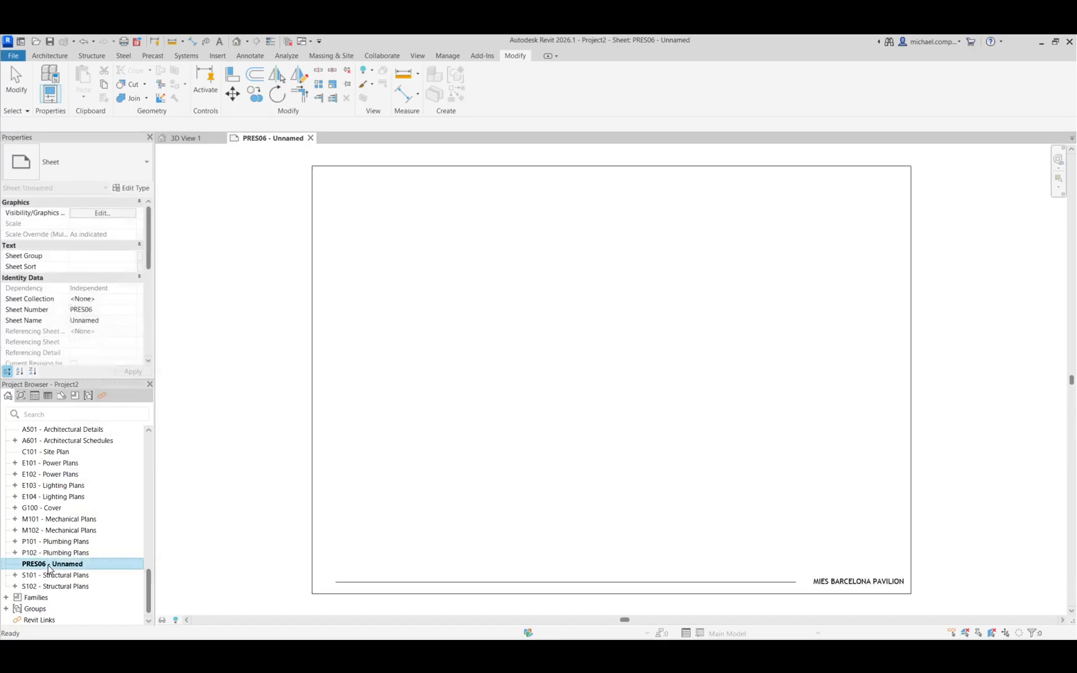
click(75, 469)
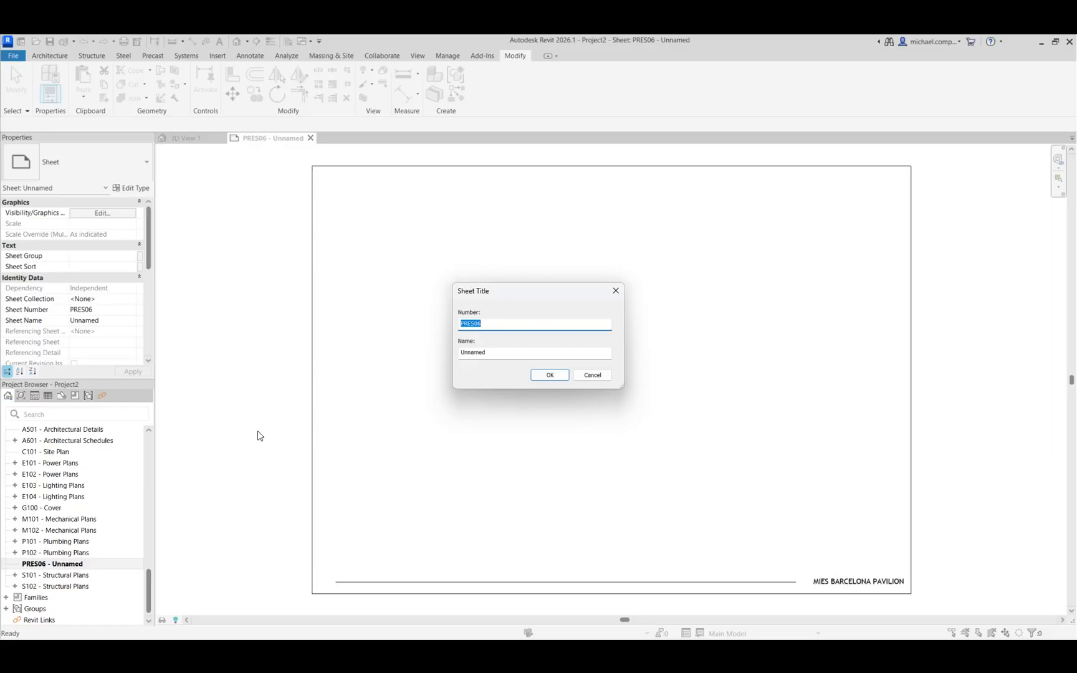
click(476, 324)
text(01)
click(550, 375)
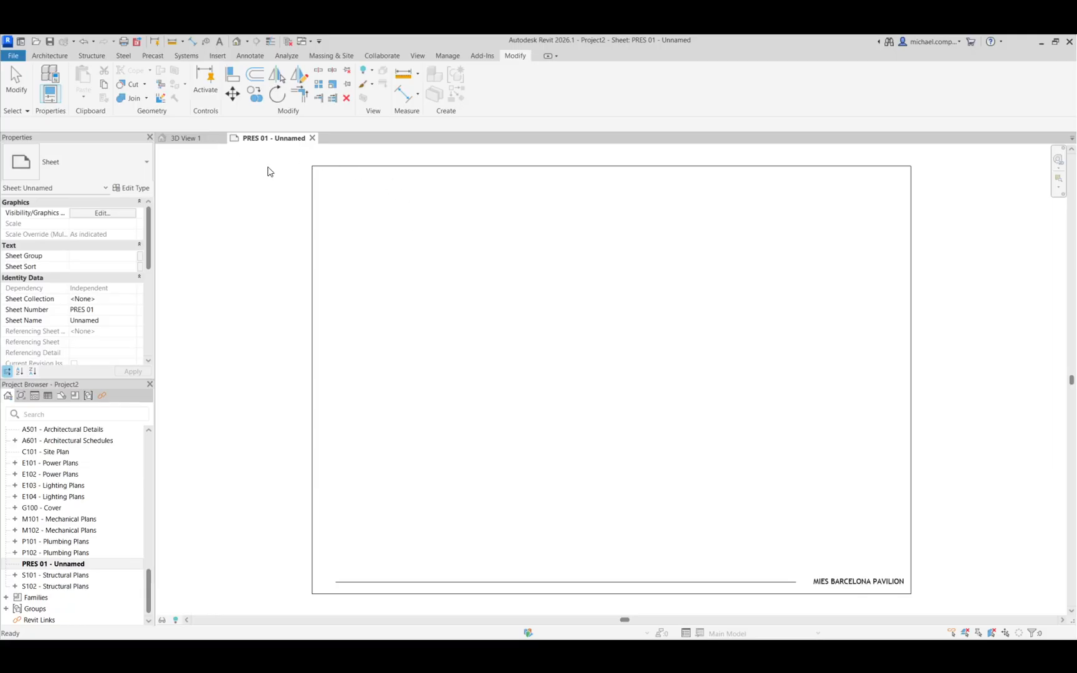
- Place the {3D} view in the middle of sheet PRES 01
click(417, 56)
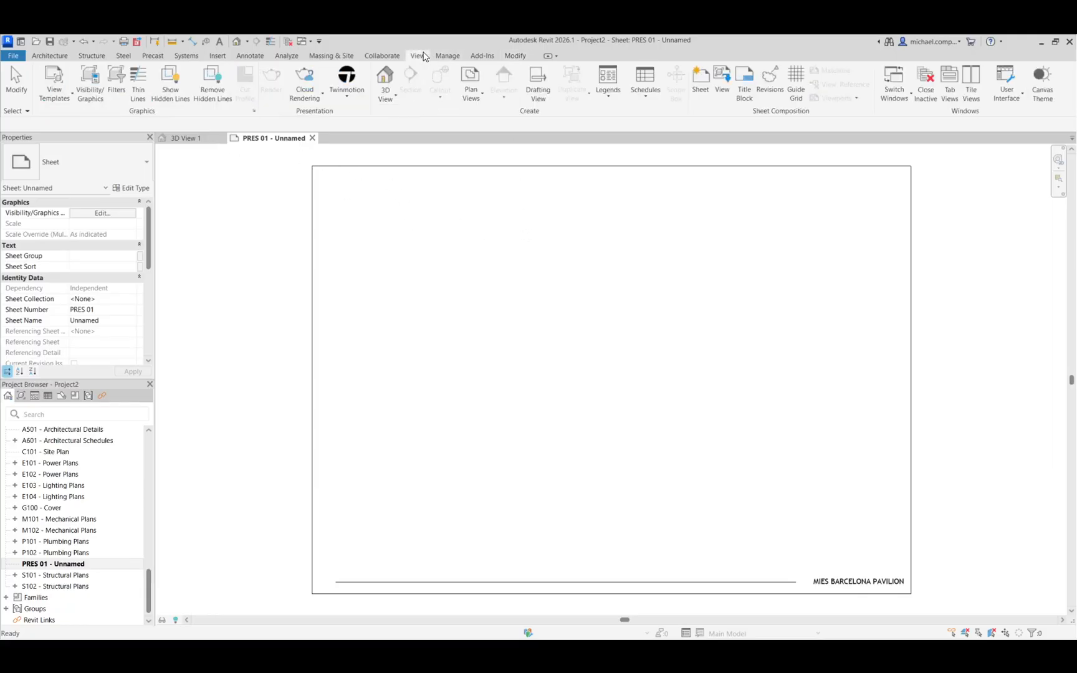
click(721, 94)
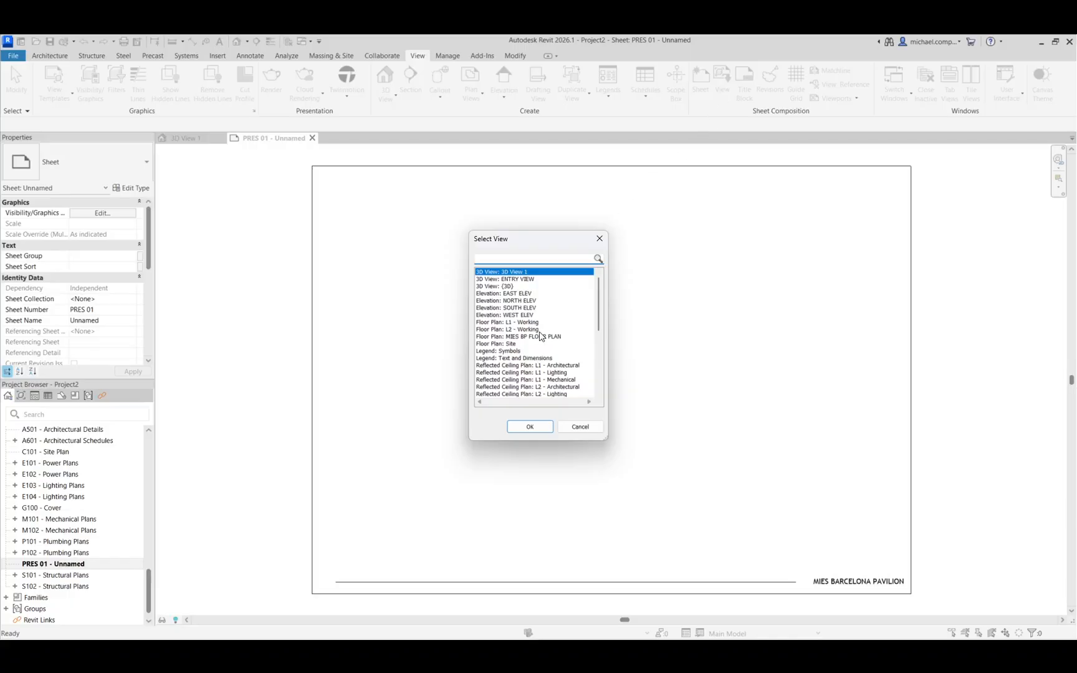
click(506, 286)
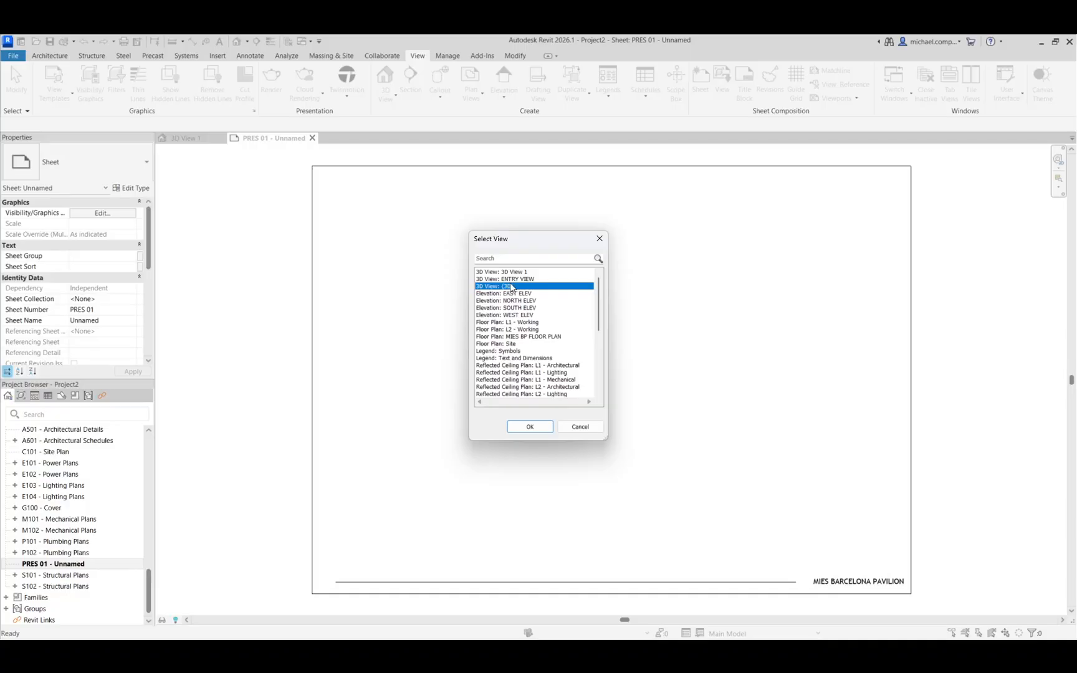
click(528, 425)
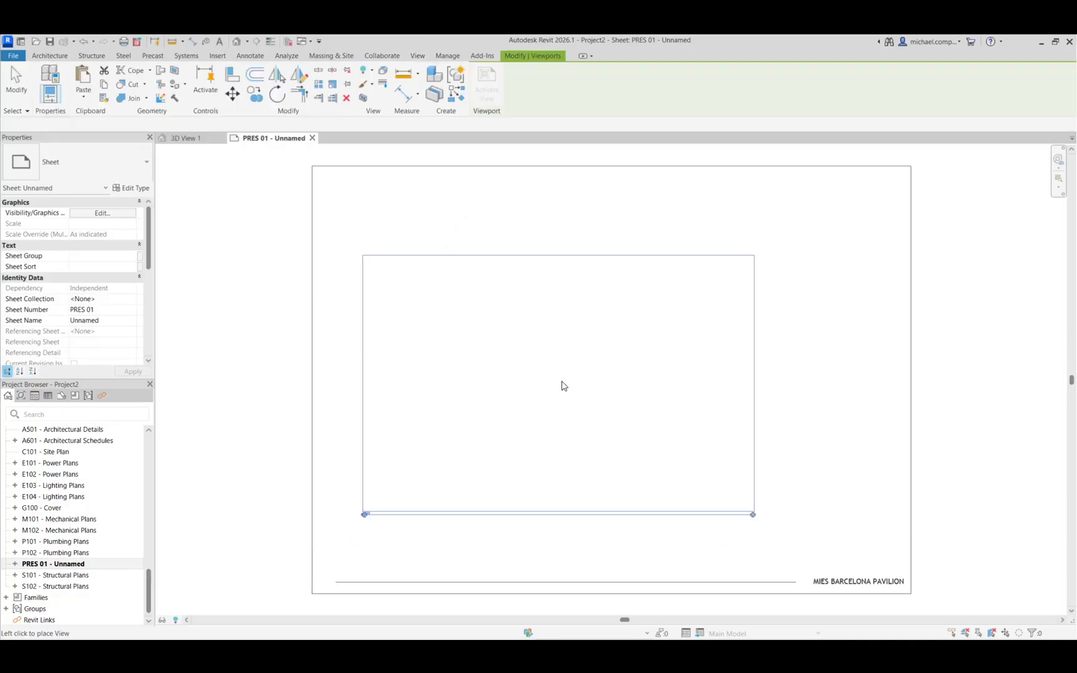
click(615, 361)
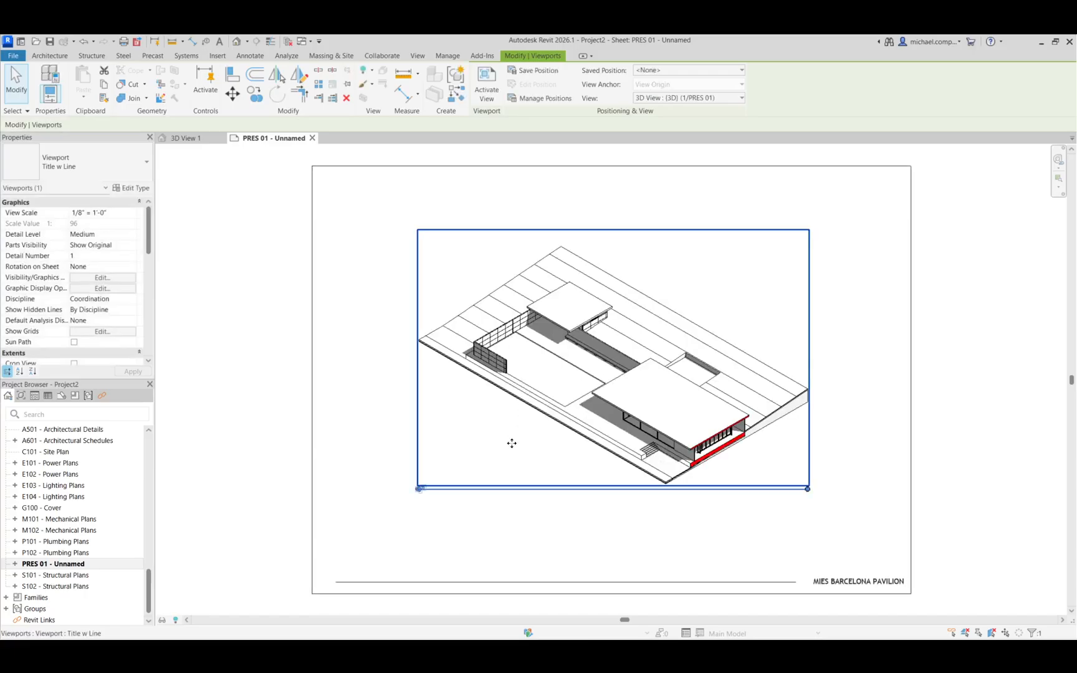
click(485, 522)
- Rename the placed 3D view to AXONOMETRIC SECTION through its view title
scroll(435, 511, up, 5)
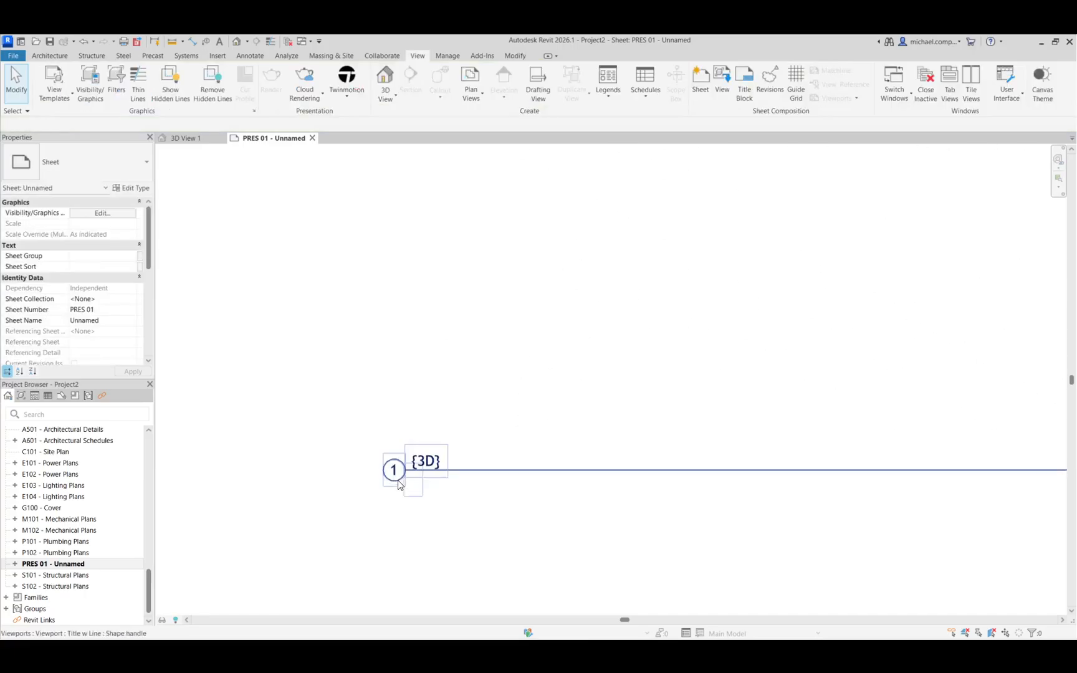
scroll(423, 462, down, 3)
click(405, 459)
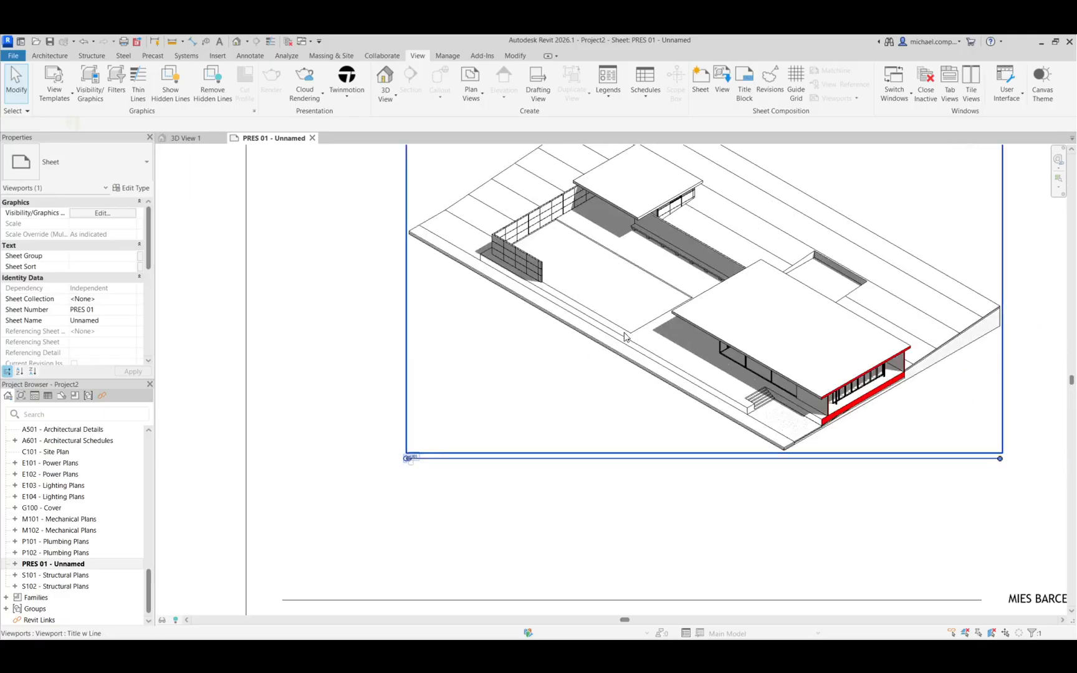
scroll(405, 460, up, 4)
click(441, 459)
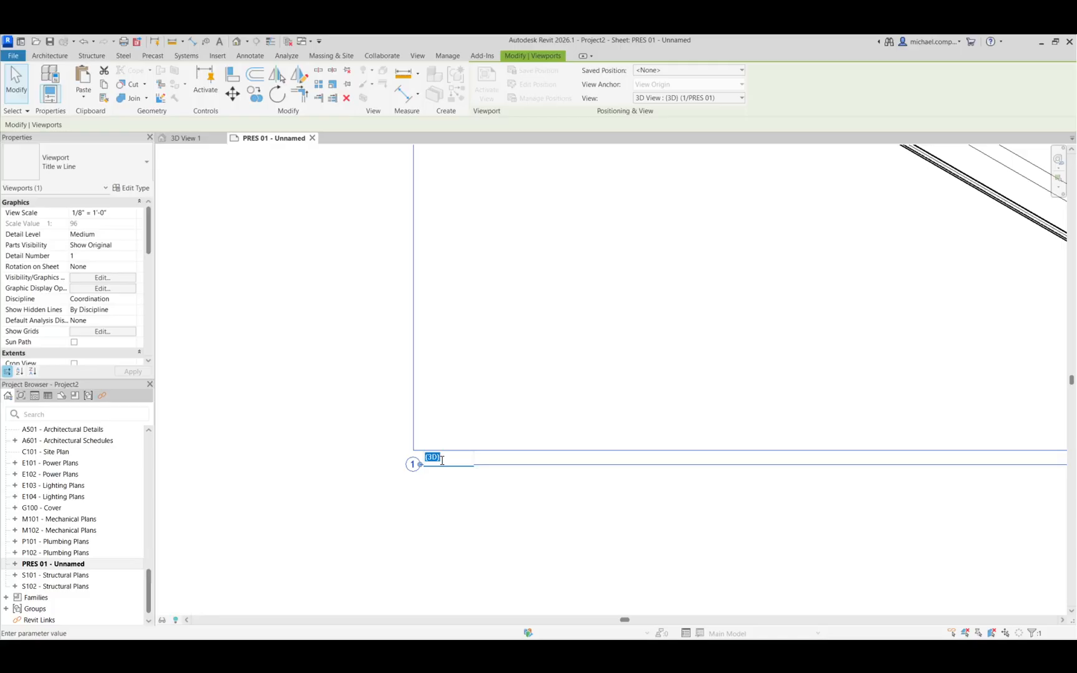
text(AXONOMETRIC SECTION)
key(Return)
click(472, 511)
- Set the axonometric viewport's scale to 3/16" = 1'-0" and reposition it to fit inside the sheet border
scroll(344, 498, down, 4)
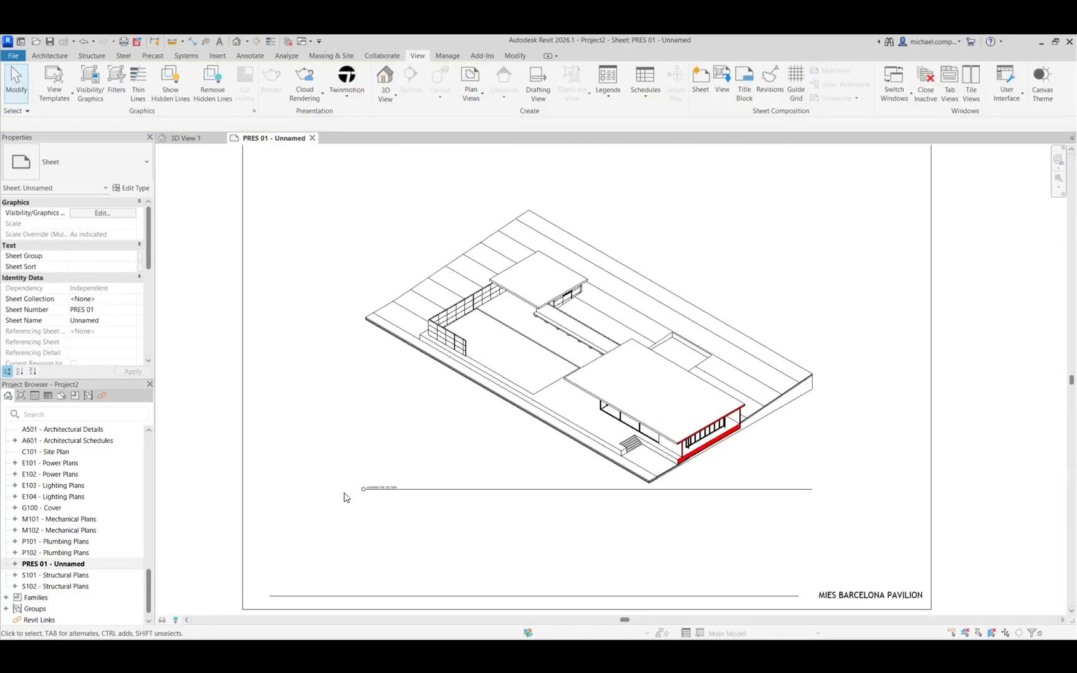
scroll(537, 349, down, 3)
click(536, 349)
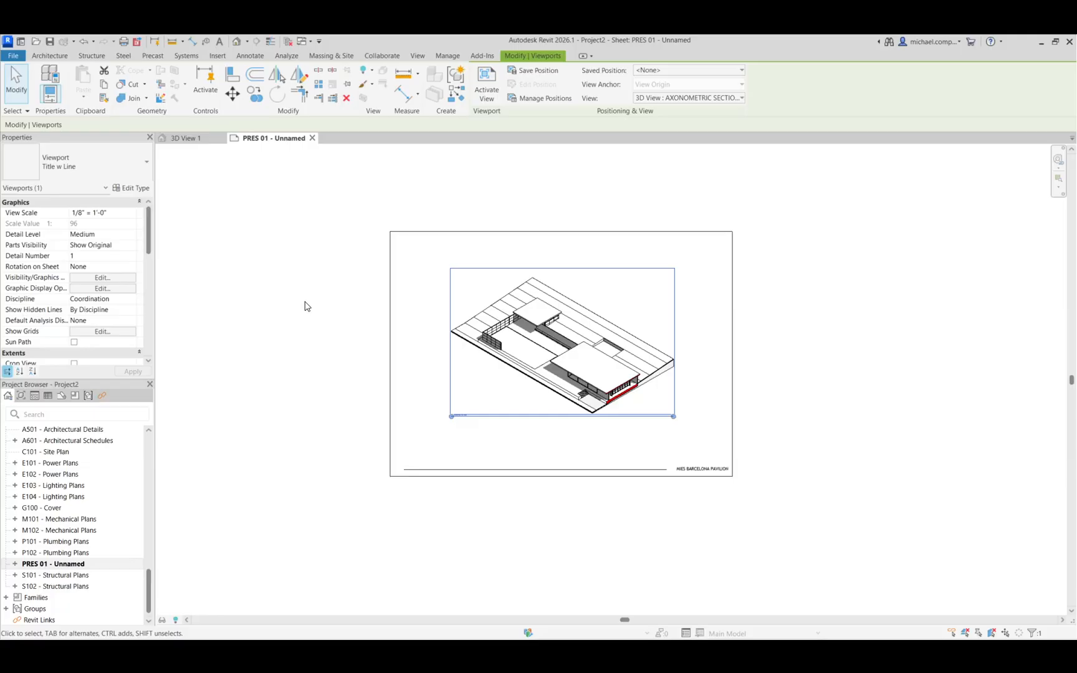
click(124, 215)
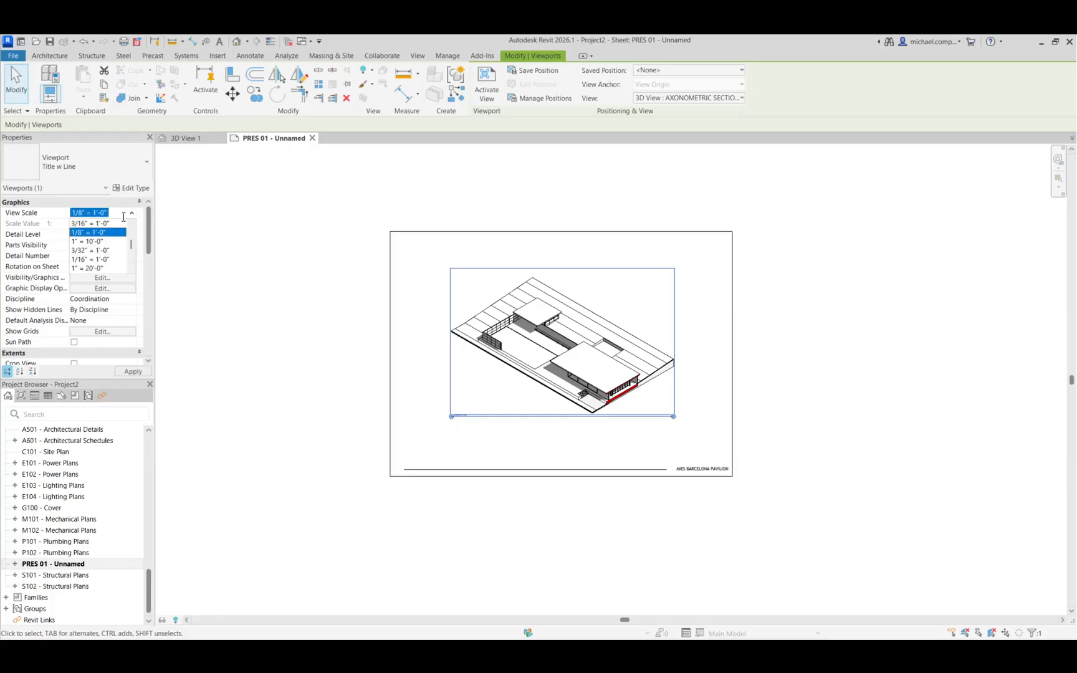
click(90, 223)
click(382, 360)
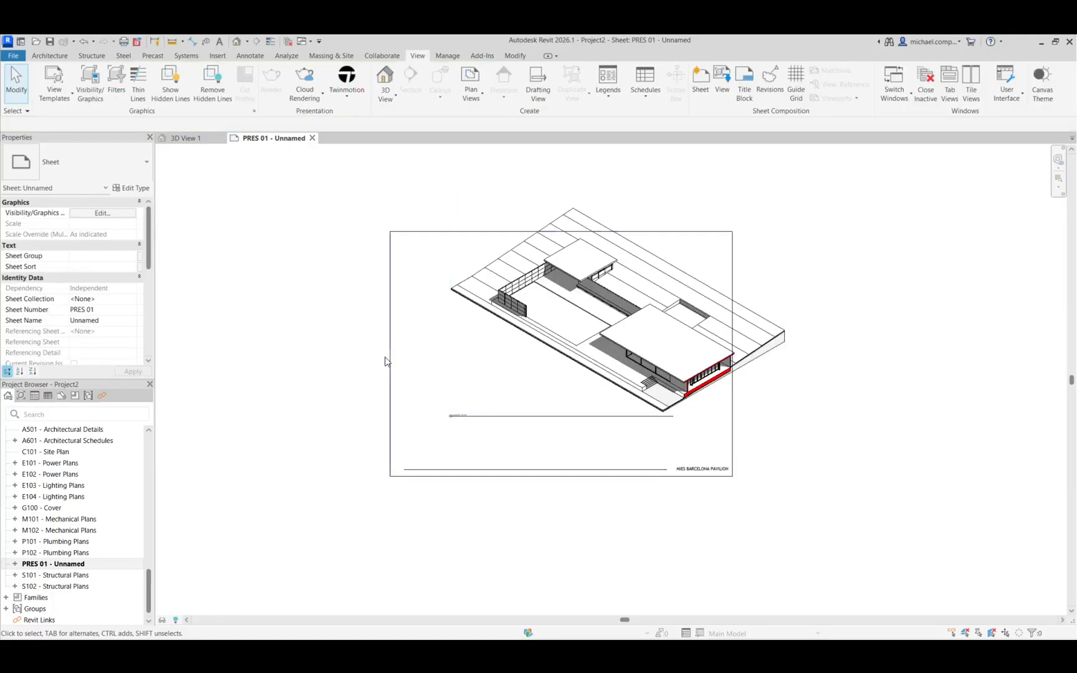
drag(613, 330, 552, 367)
click(536, 516)
- Move the axonometric's view title beneath the red-cut corner of the pavilion and shorten its title line
click(409, 461)
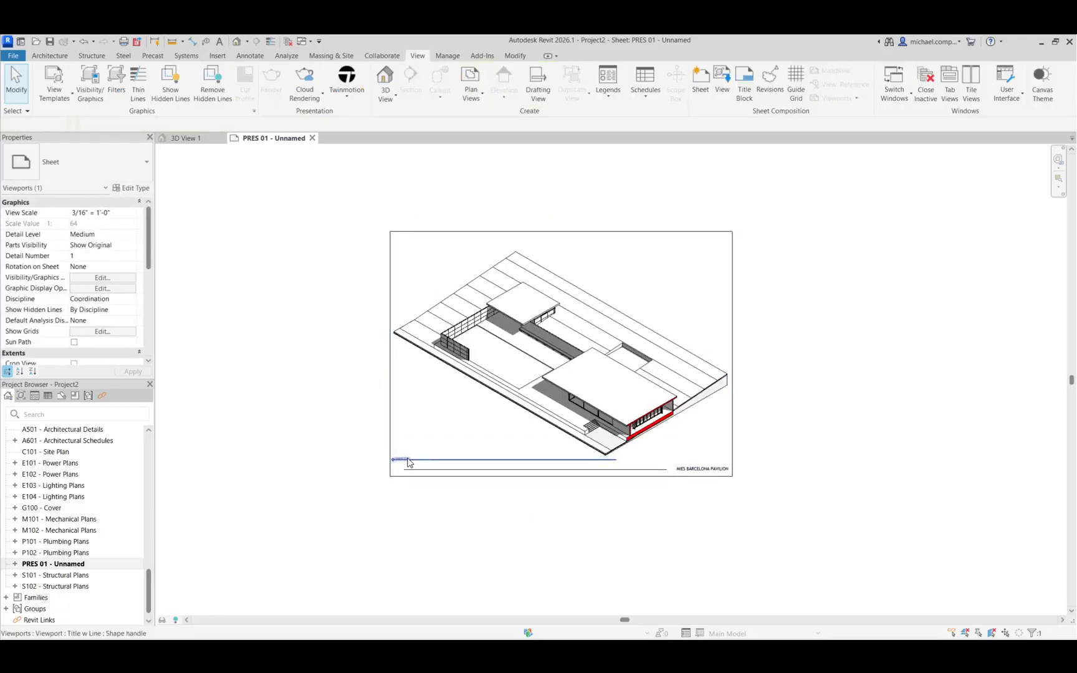
drag(409, 462, 624, 454)
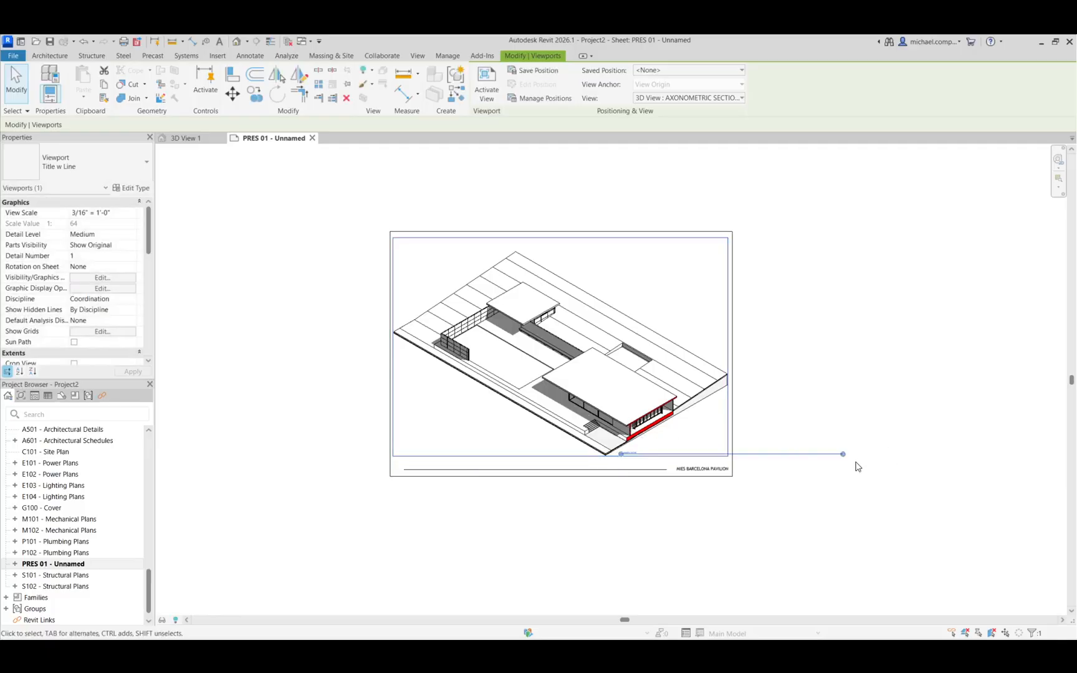
drag(843, 454, 640, 453)
click(643, 511)
key(z)
key(f)
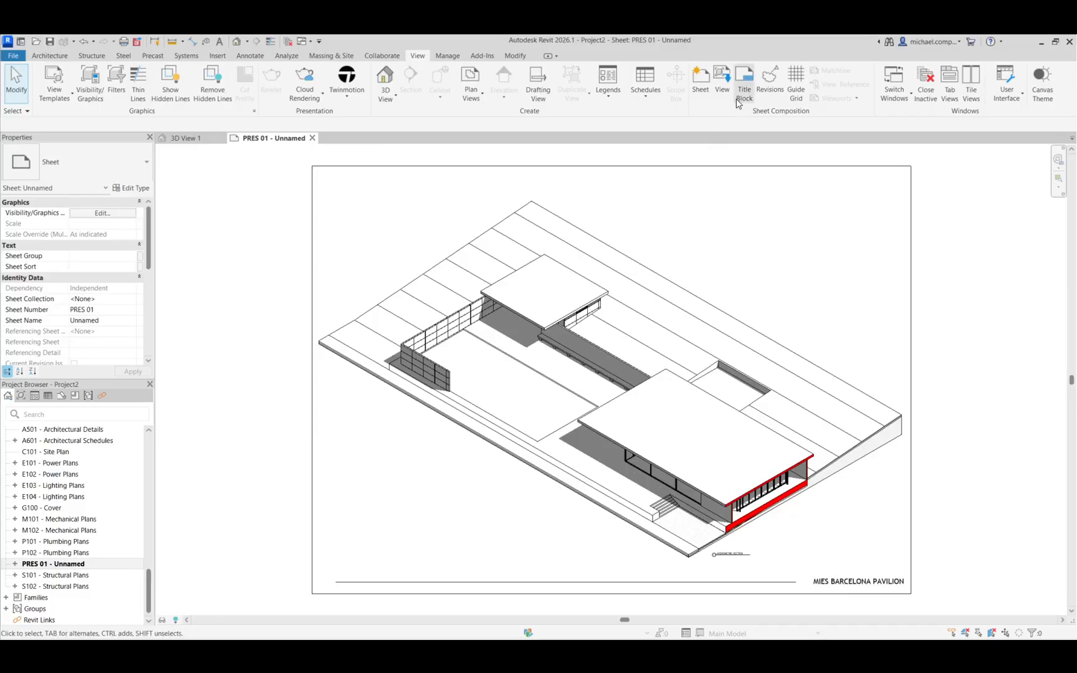
- Create a new sheet with the E1 30 x 42 Horizontal title block and place the MIES BP FLOOR PLAN view on it
click(700, 79)
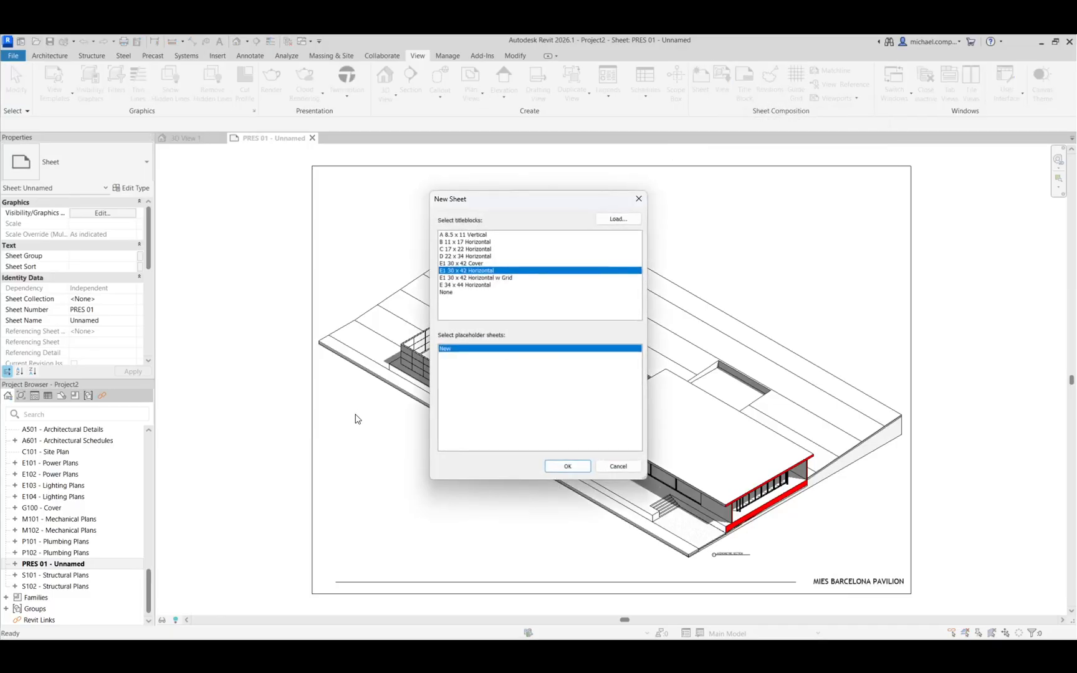
click(567, 466)
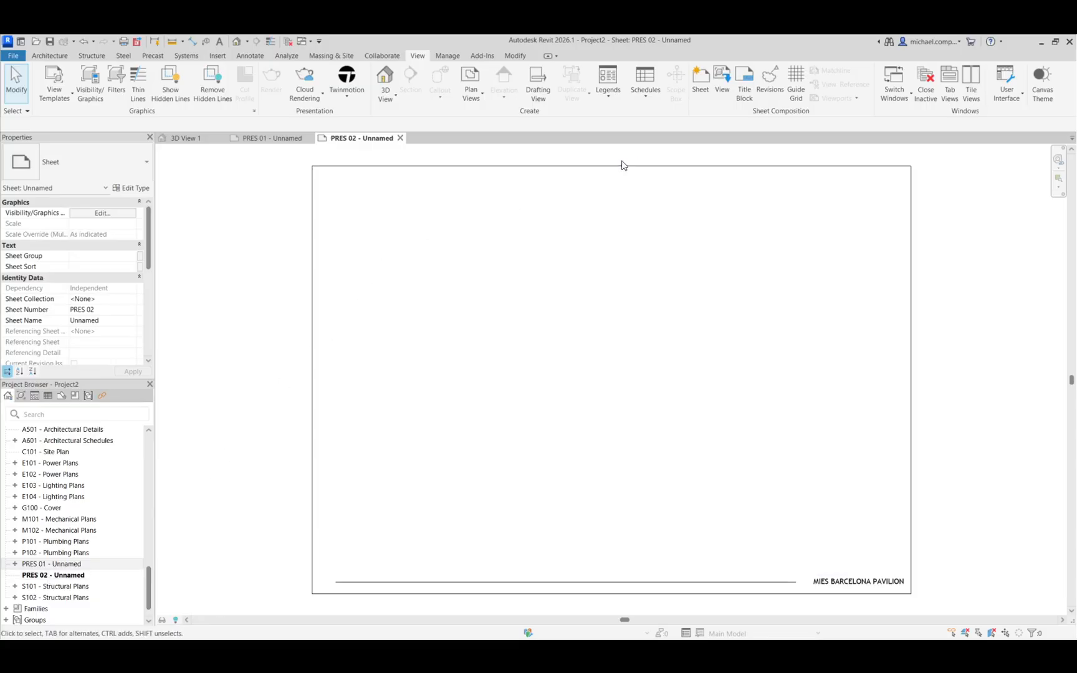
click(721, 82)
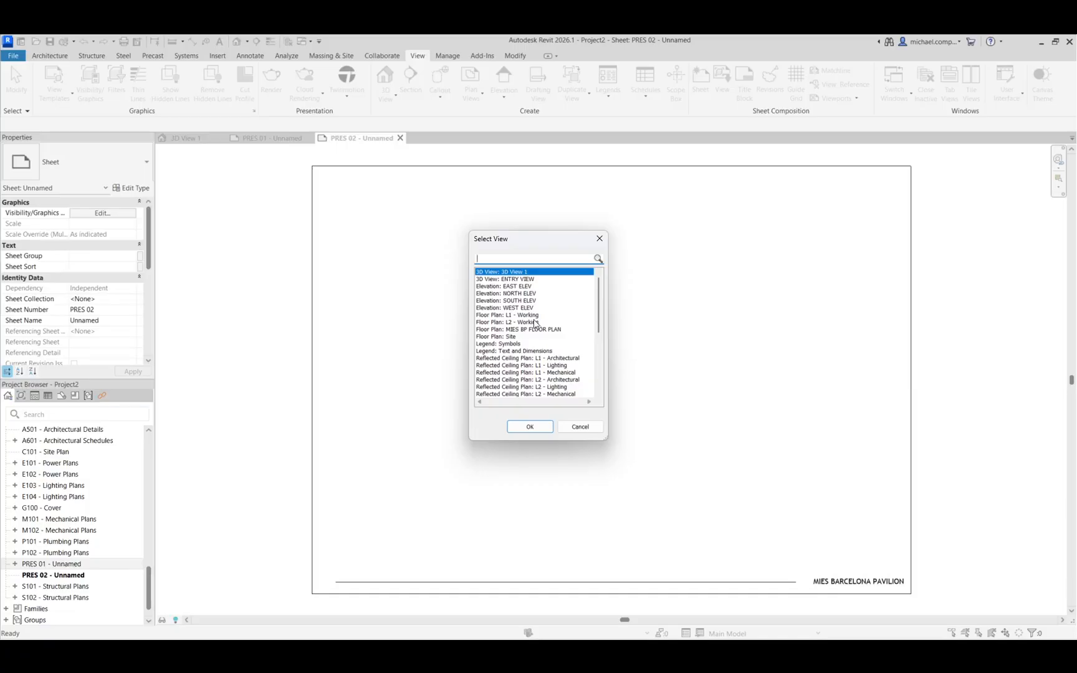
click(513, 330)
click(529, 426)
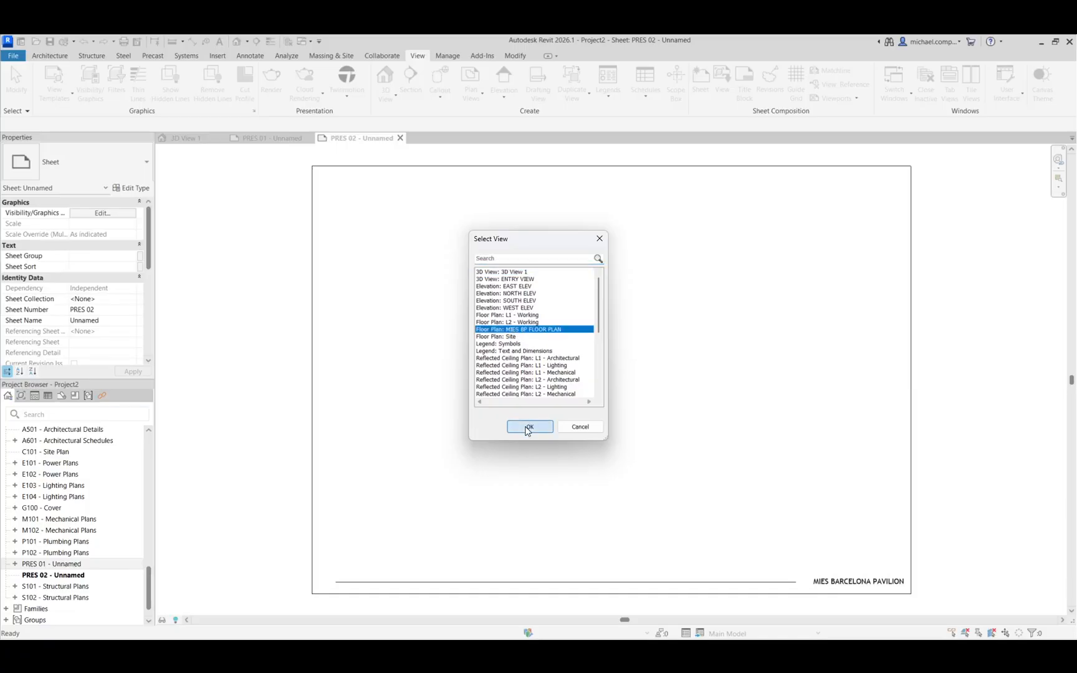
click(537, 375)
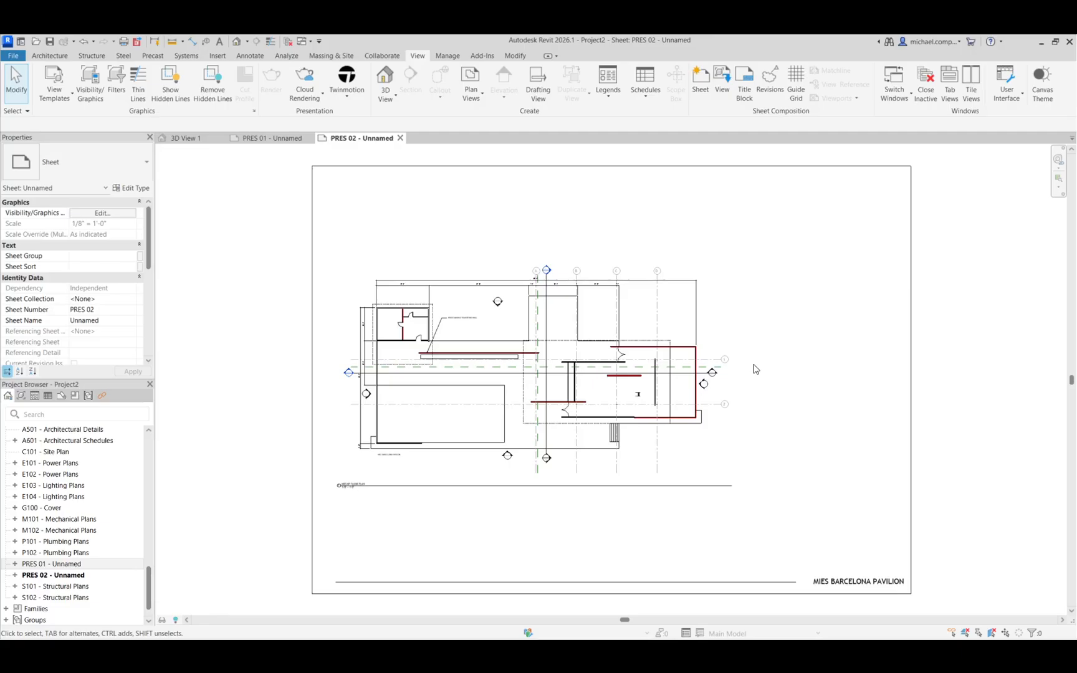
click(577, 377)
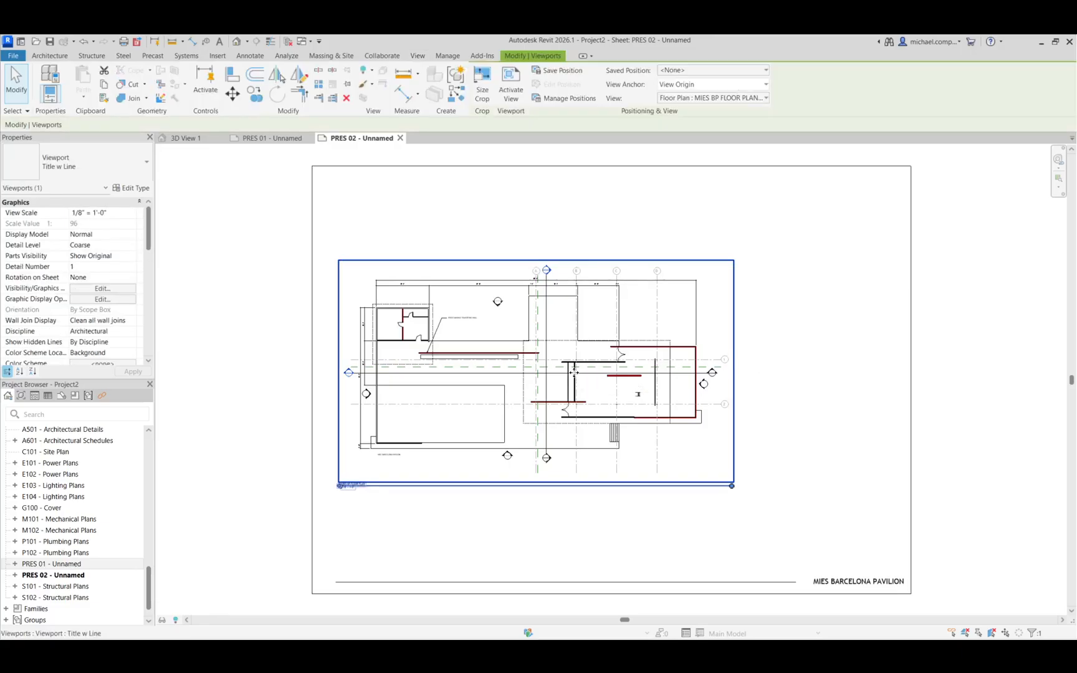
- Set the floor plan viewport's scale to 3/16" = 1'-0"
click(134, 213)
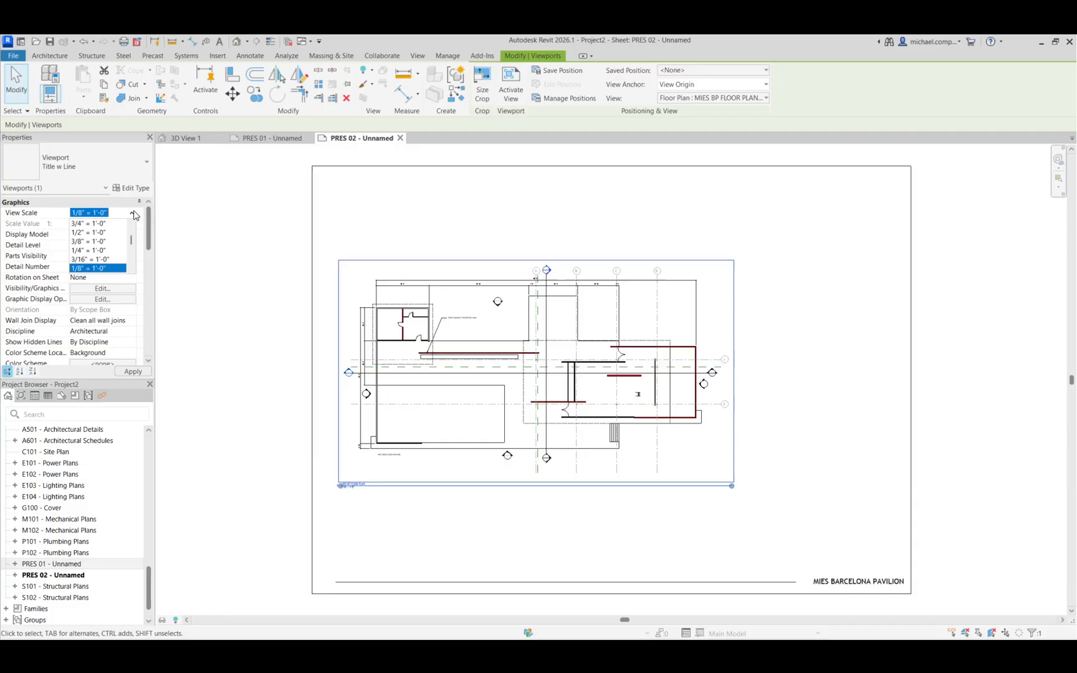
click(105, 259)
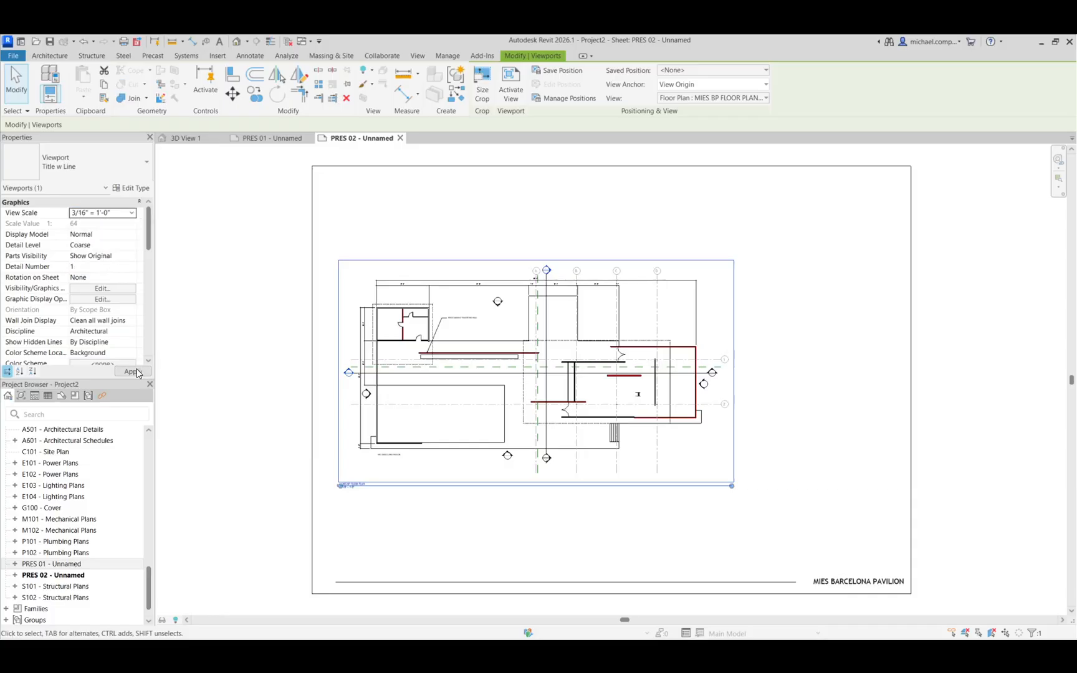
click(134, 371)
scroll(553, 375, down, 3)
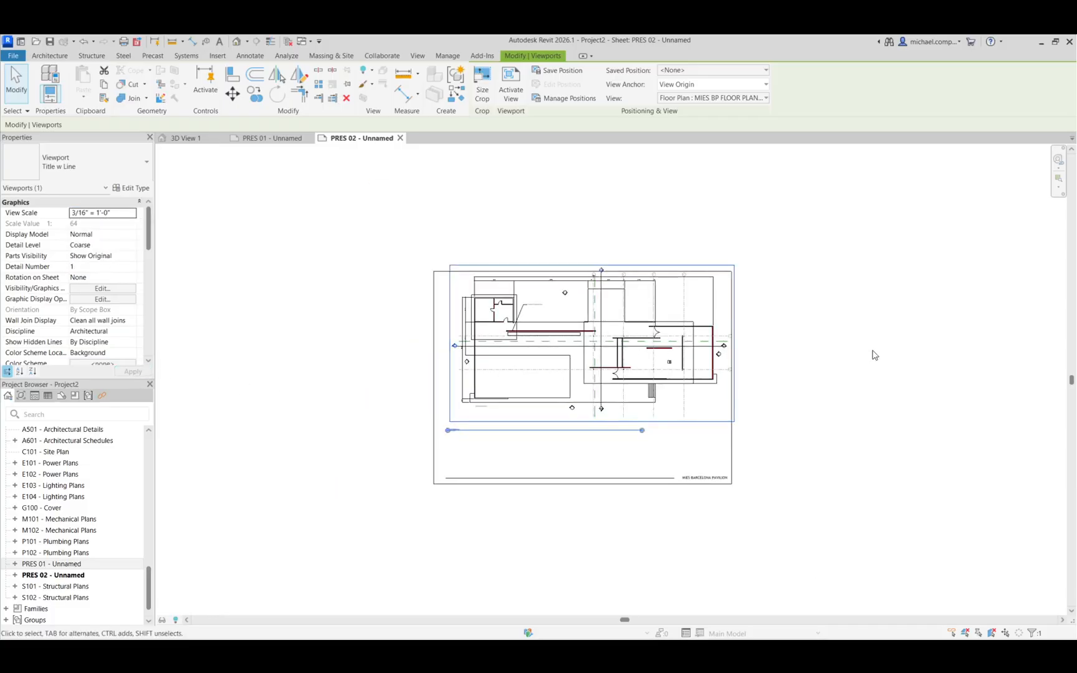
click(807, 356)
- Reposition the floor plan viewport so it sits centred inside the sheet border, above the title block line
click(675, 372)
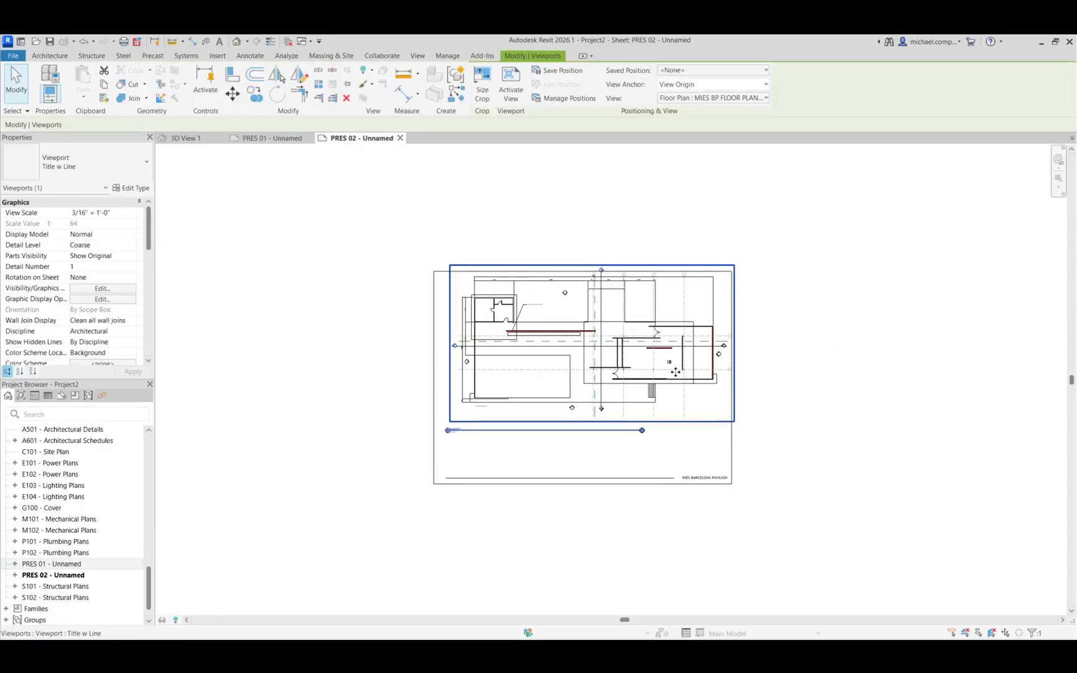
key(Down)
key(Down)
key(Down)
key(Down)
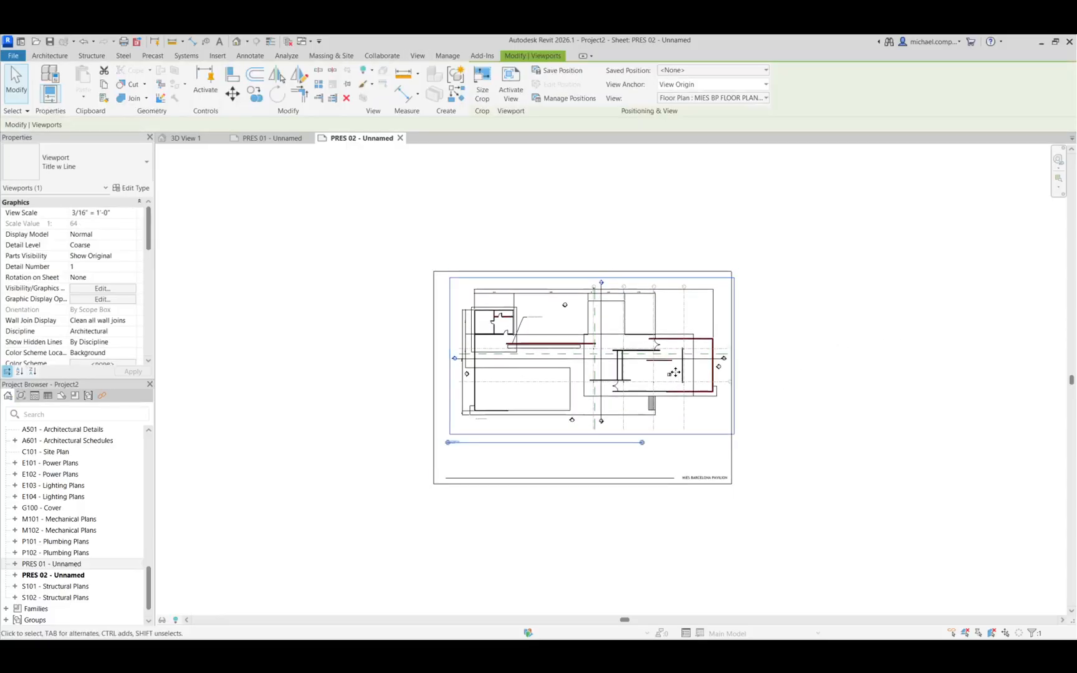
key(Left)
key(Left)
key(Left)
key(Left)
key(Left)
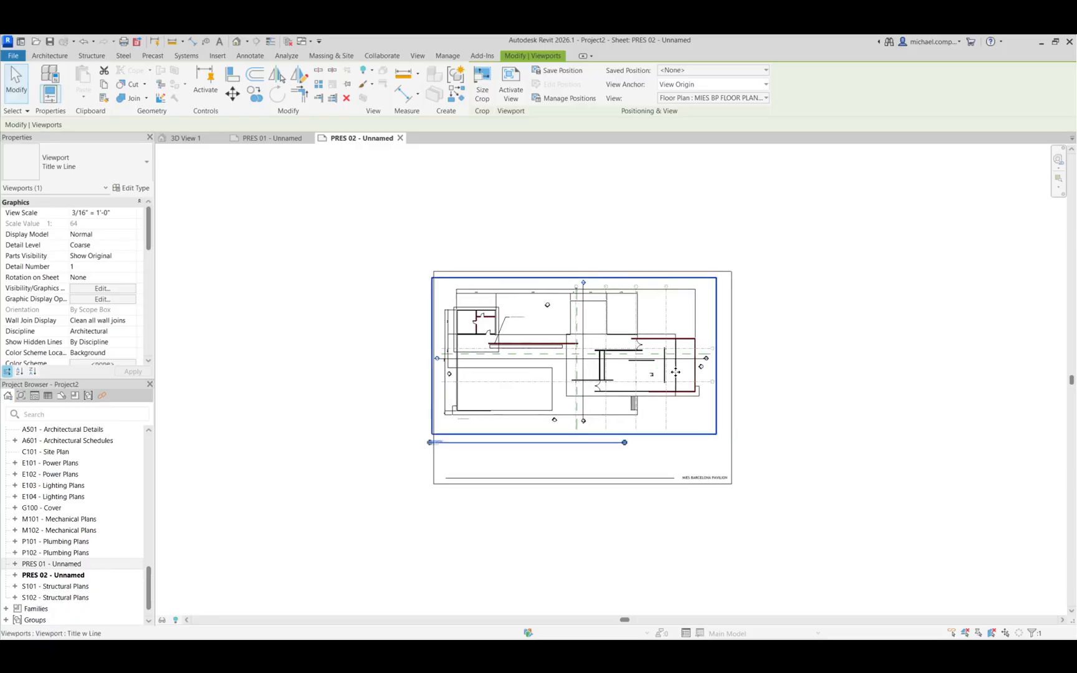
key(Right)
key(Escape)
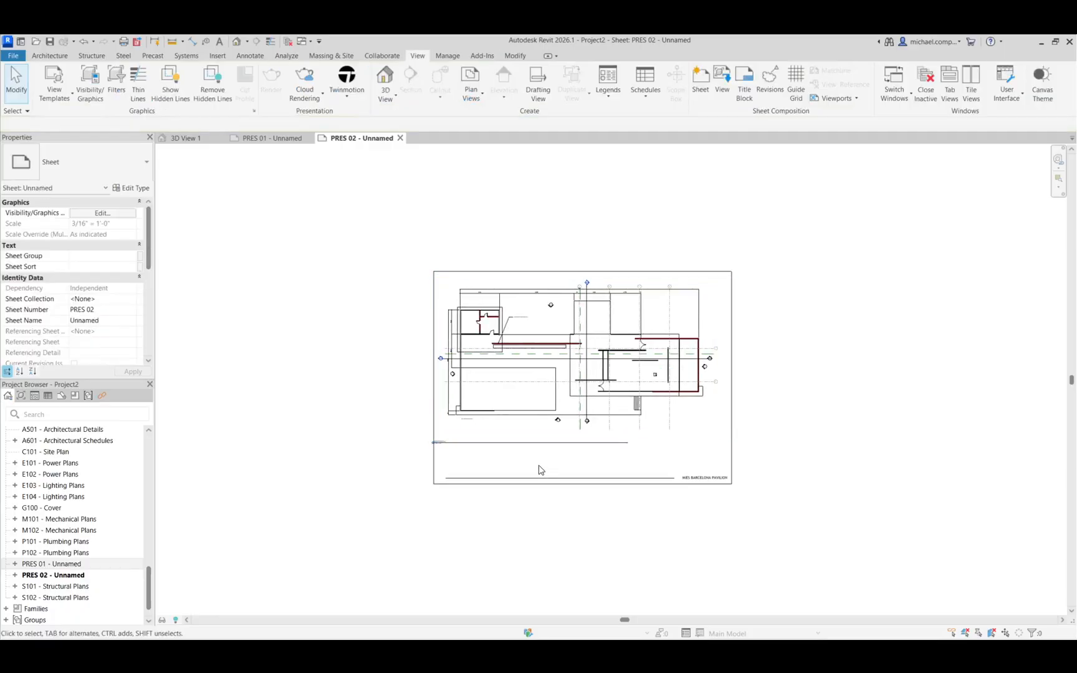
scroll(540, 470, up, 4)
click(439, 427)
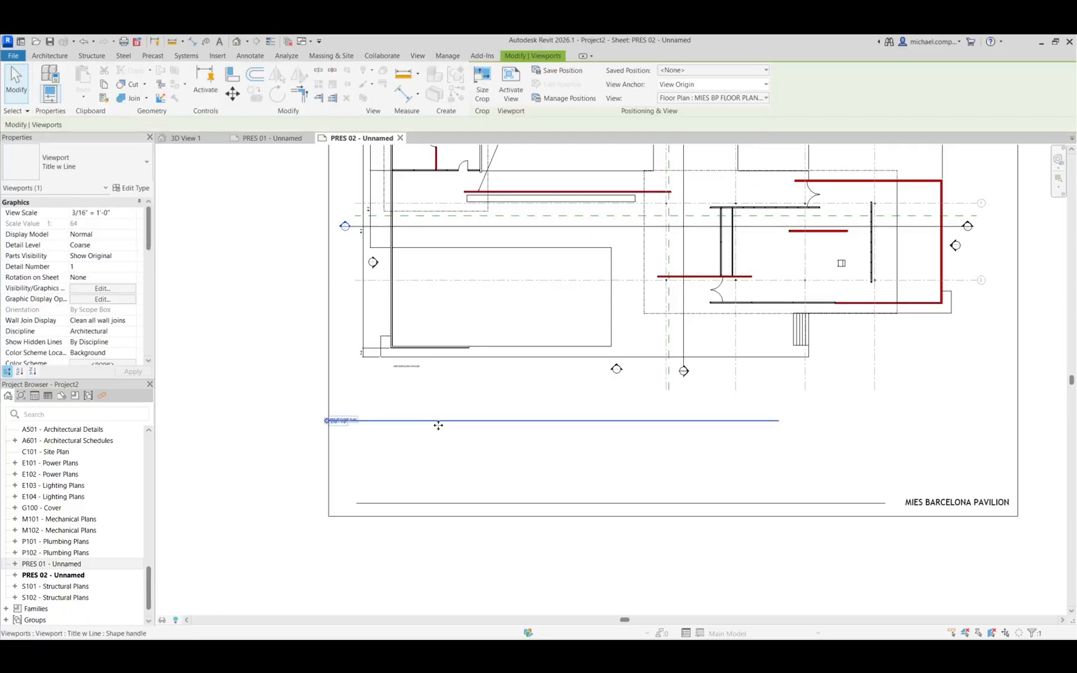
scroll(438, 426, down, 3)
mouse_move(609, 302)
mouse_down()
mouse_move(609, 332)
mouse_move(624, 290)
mouse_up()
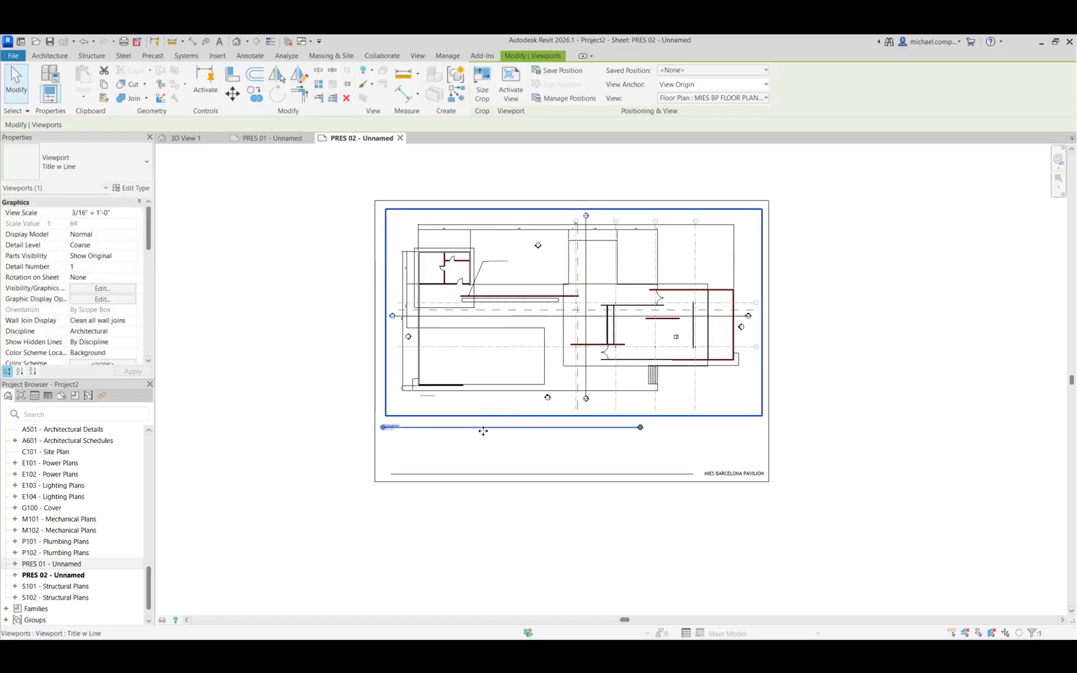
click(459, 458)
- Move the floor plan's view title up and inward, just beneath the plan's lower-left corner
scroll(410, 440, up, 3)
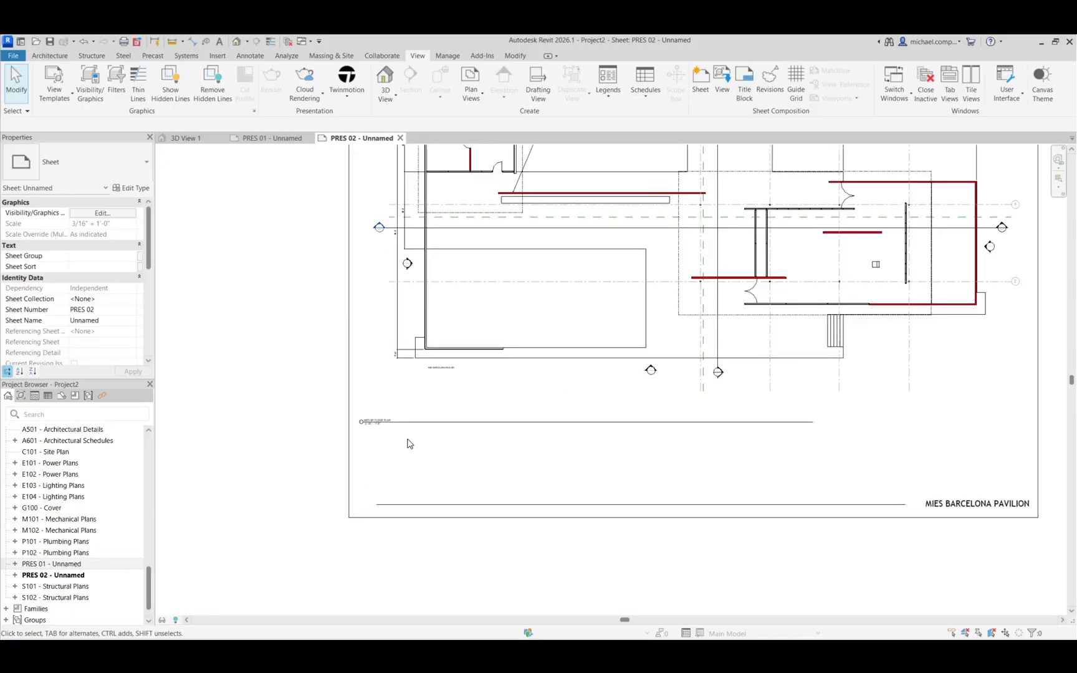
click(370, 422)
drag(370, 422, 402, 397)
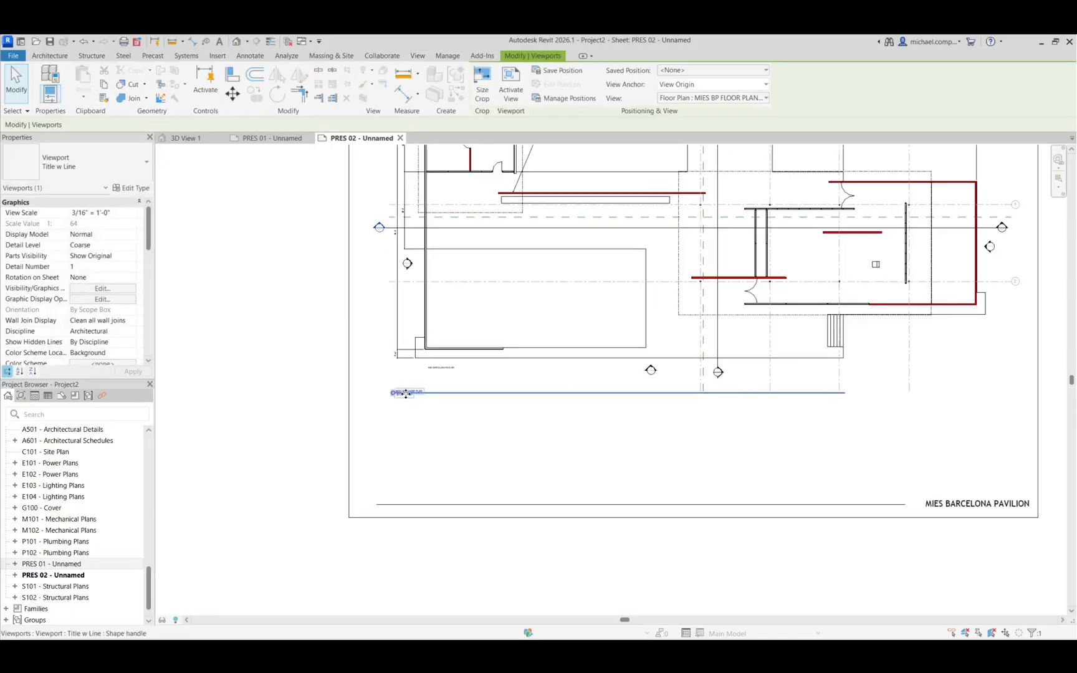
scroll(404, 396, up, 6)
scroll(393, 399, down, 7)
scroll(393, 399, down, 3)
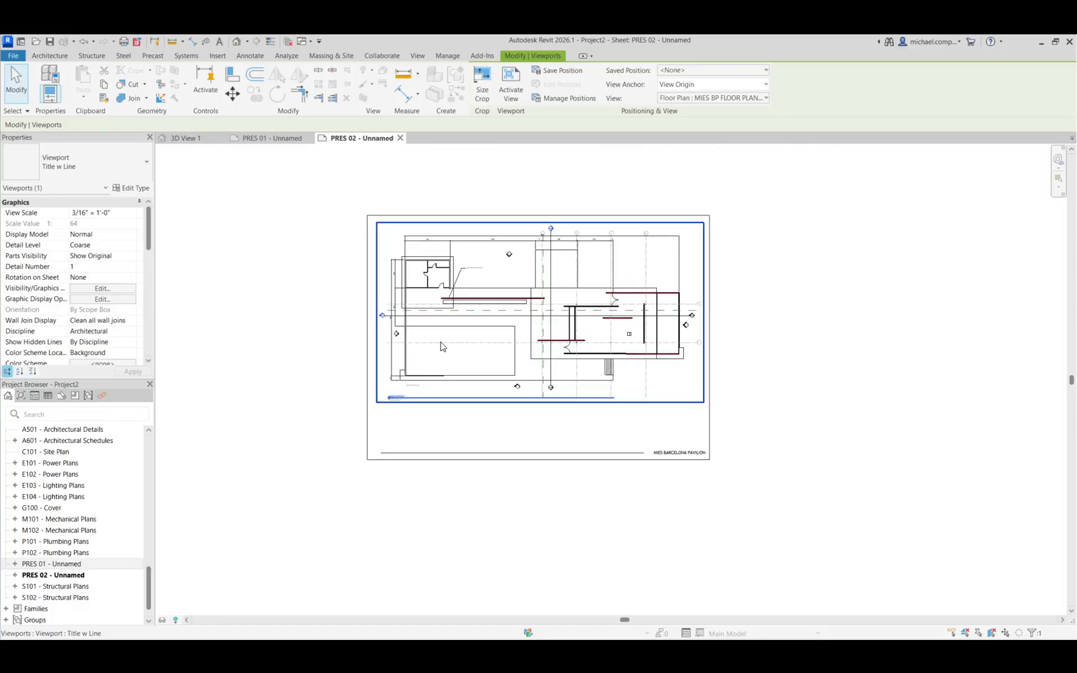
key(Escape)
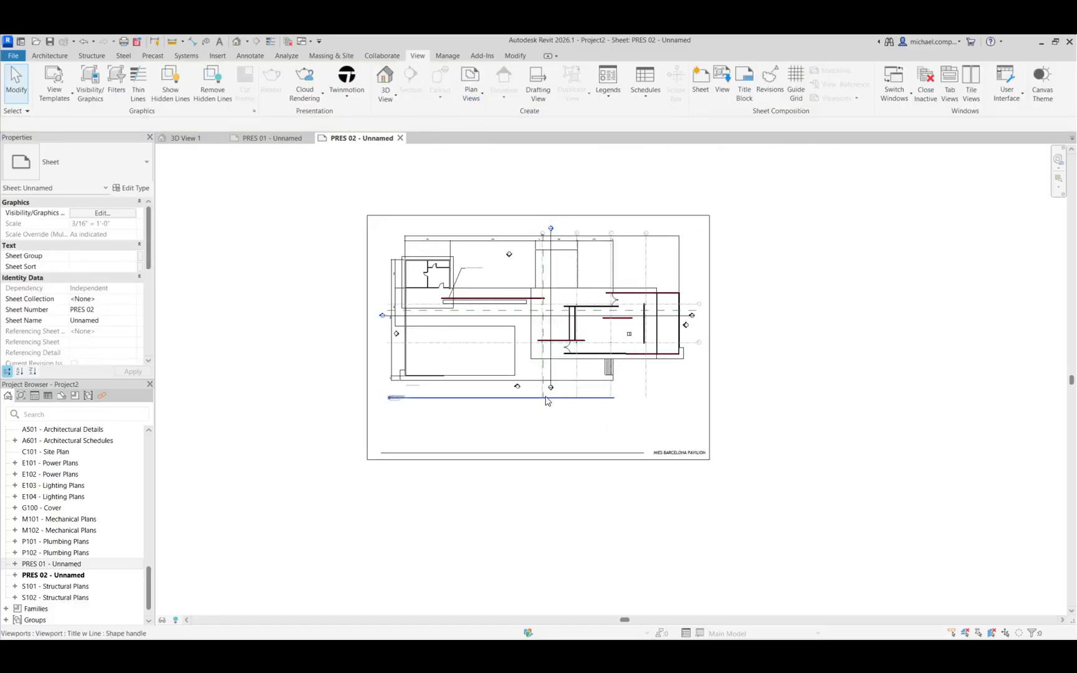
- Shorten the floor plan's title line to just past the MIES BP FLOOR PLAN text
click(522, 398)
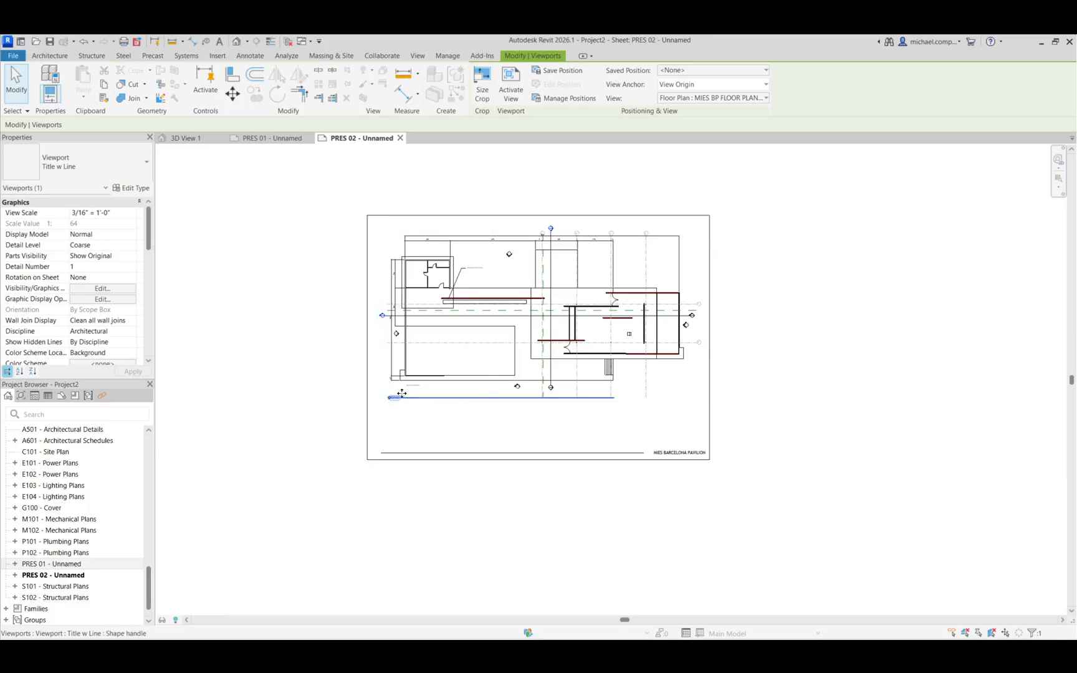
click(499, 430)
click(491, 363)
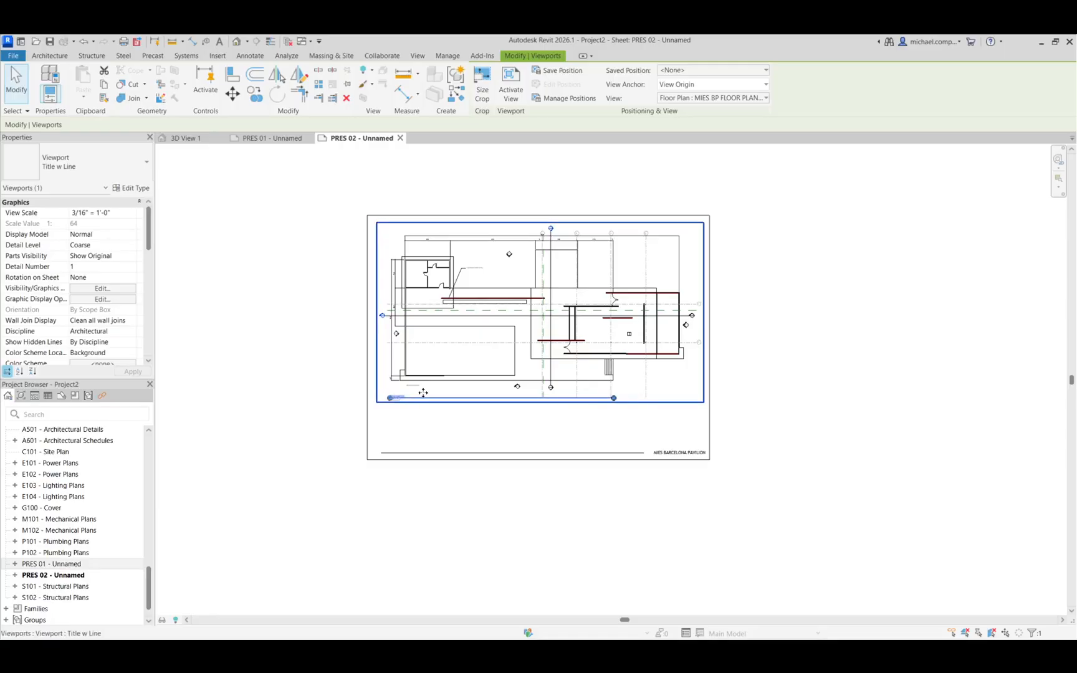
drag(615, 402, 410, 406)
click(401, 422)
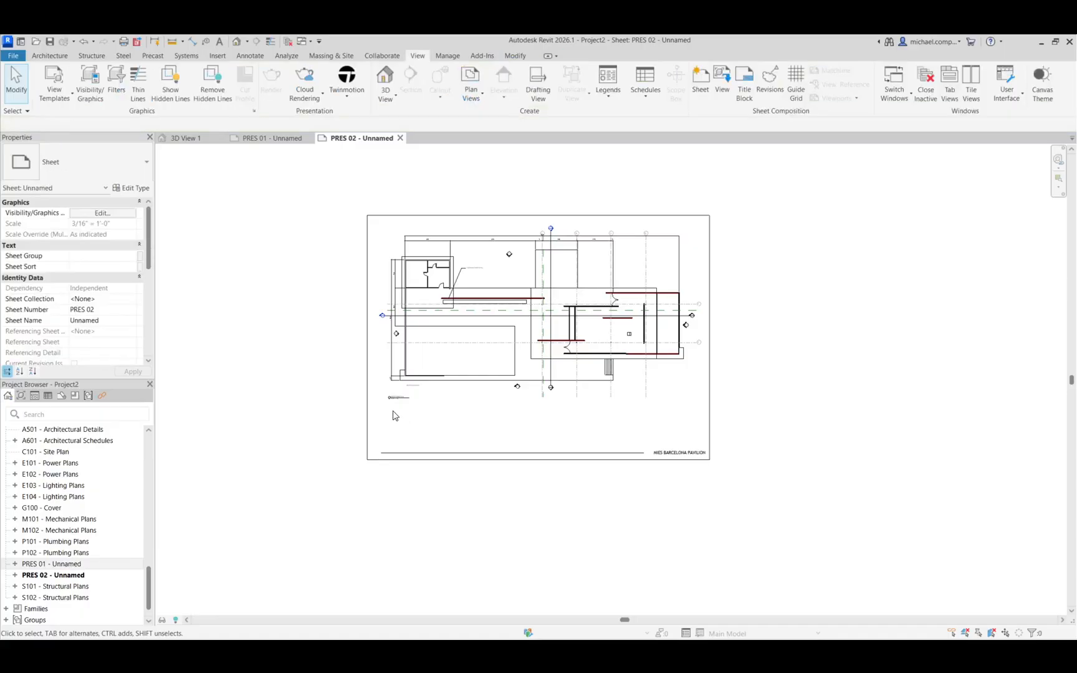
scroll(399, 405, up, 5)
scroll(420, 408, down, 5)
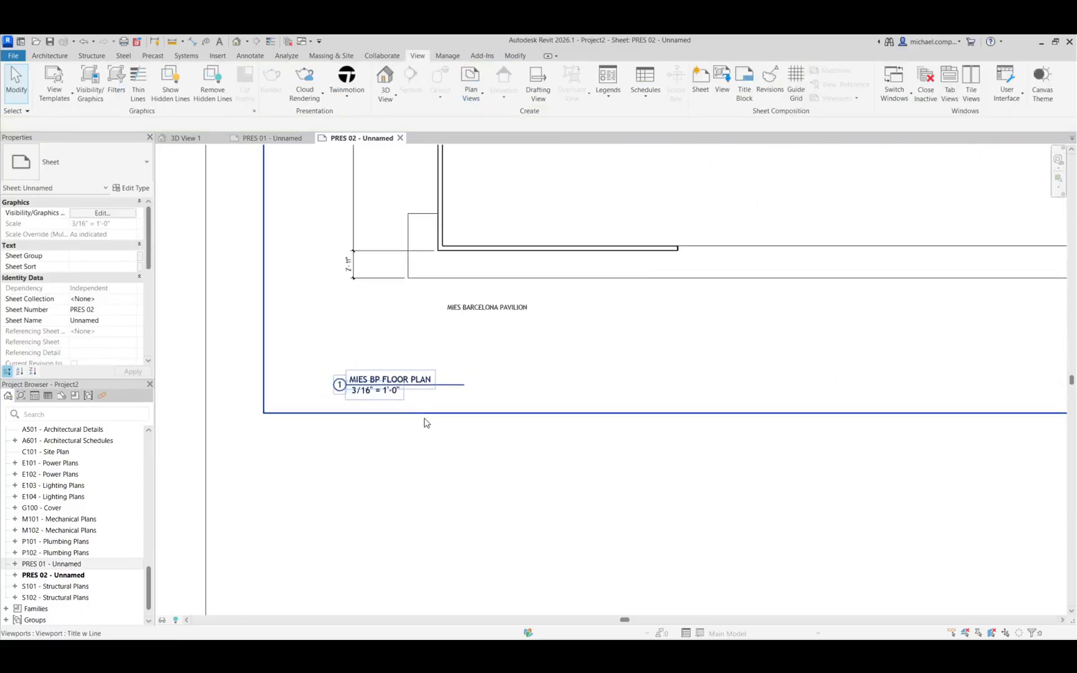
middle_click(463, 443)
middle_click(464, 443)
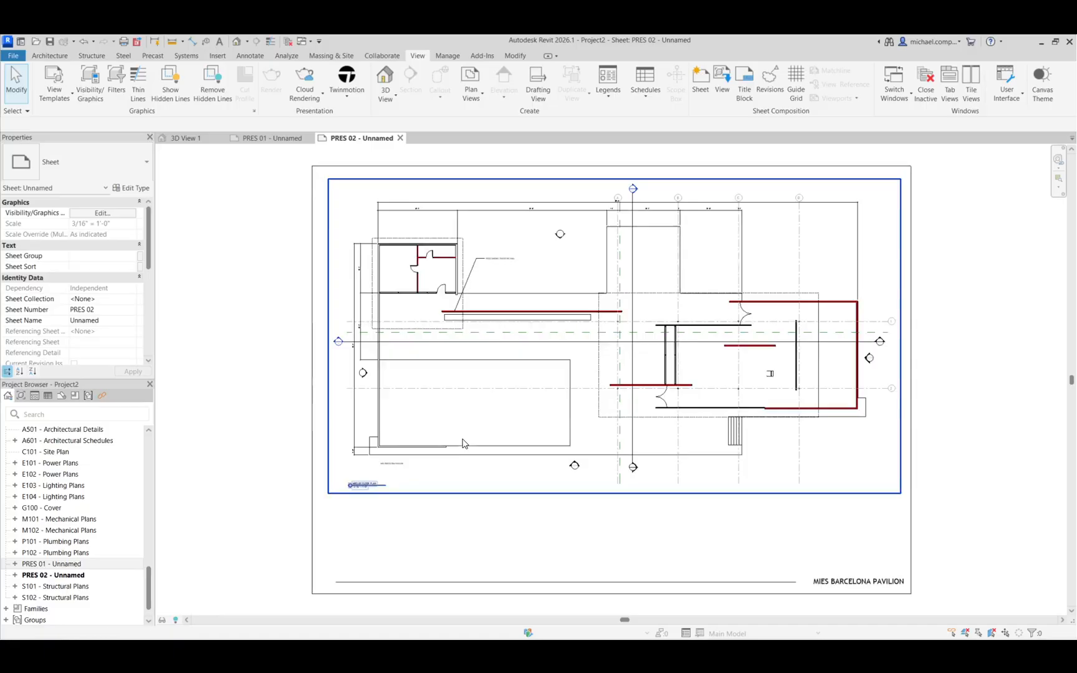
- Create a new sheet with the E1 30 x 42 Horizontal title block and place the NORTH ELEV view in its upper part
click(700, 80)
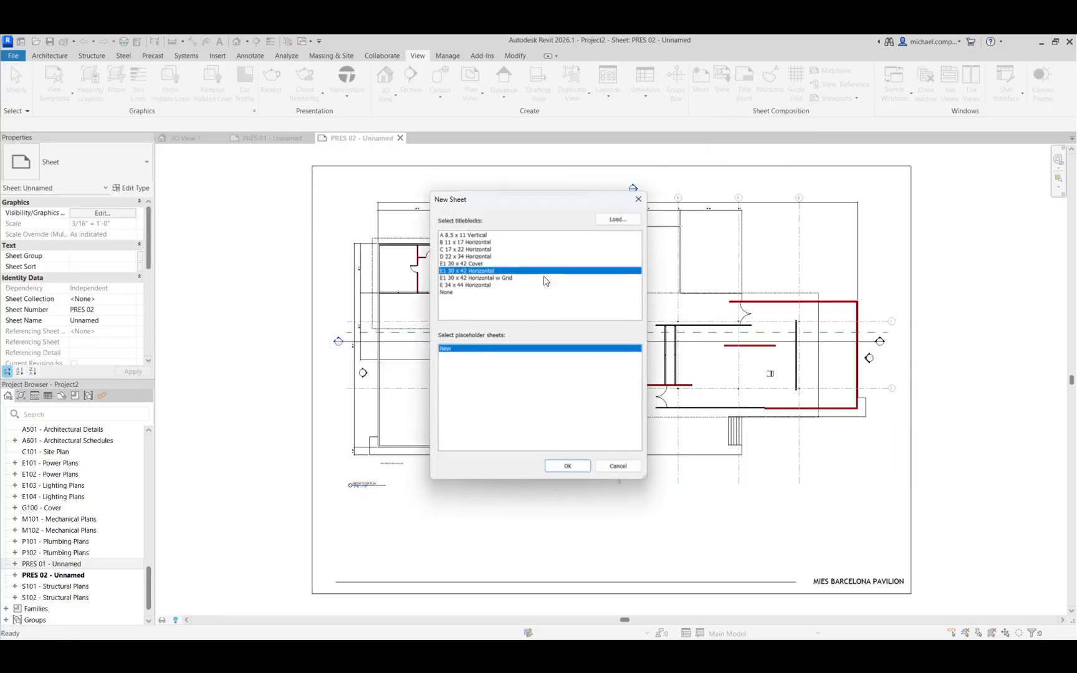
click(551, 469)
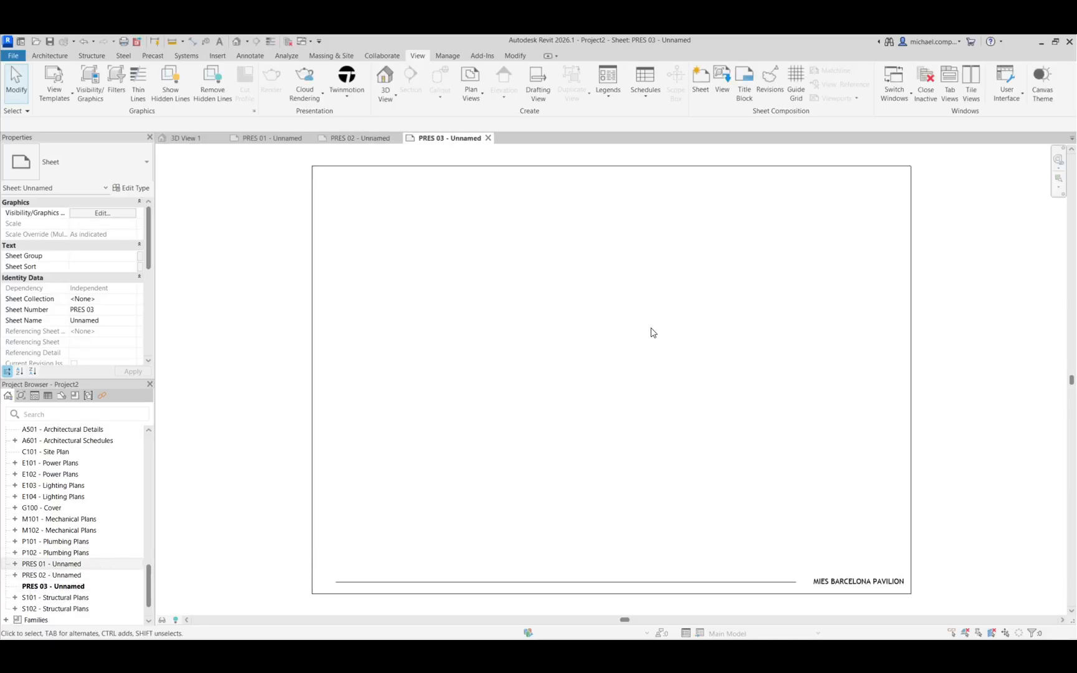
click(724, 89)
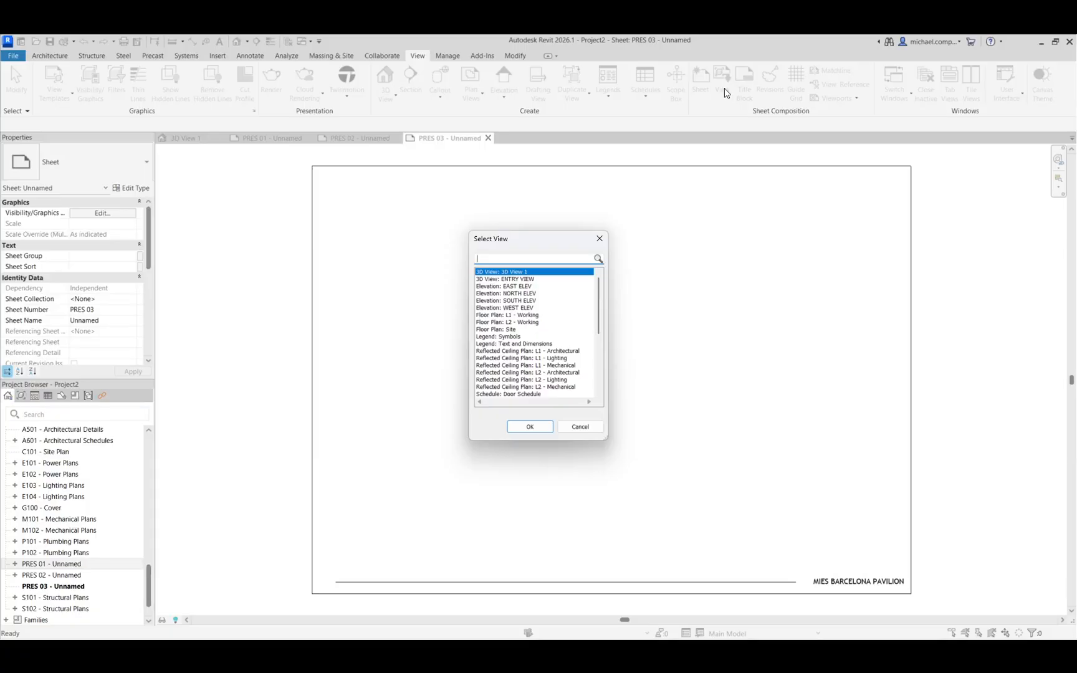
click(533, 300)
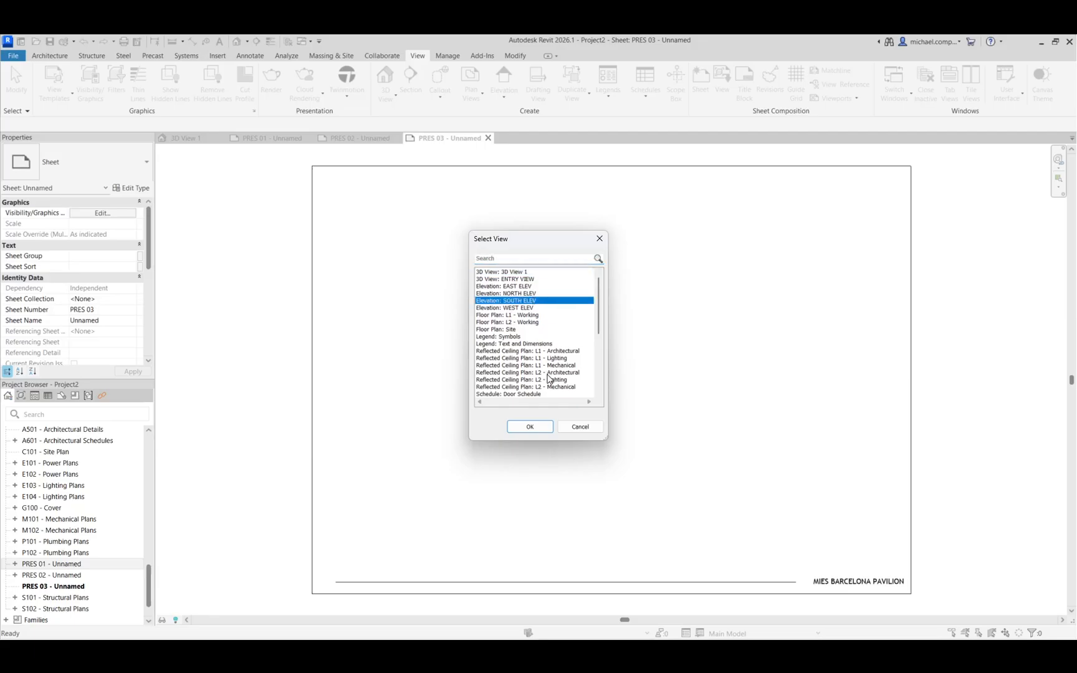
click(533, 294)
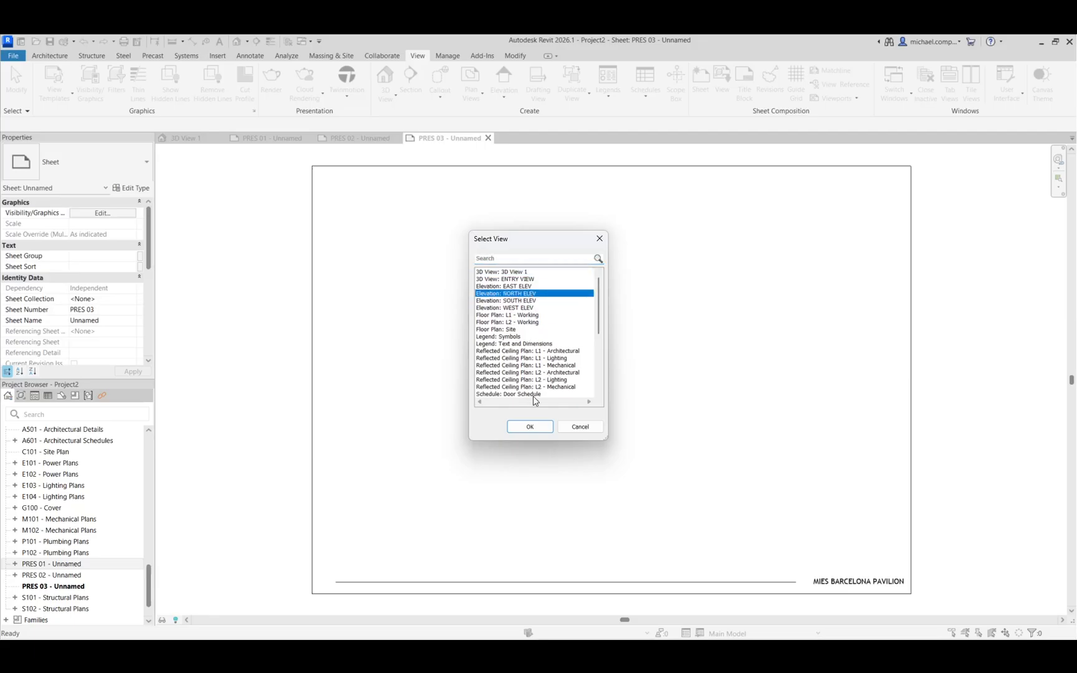
click(529, 427)
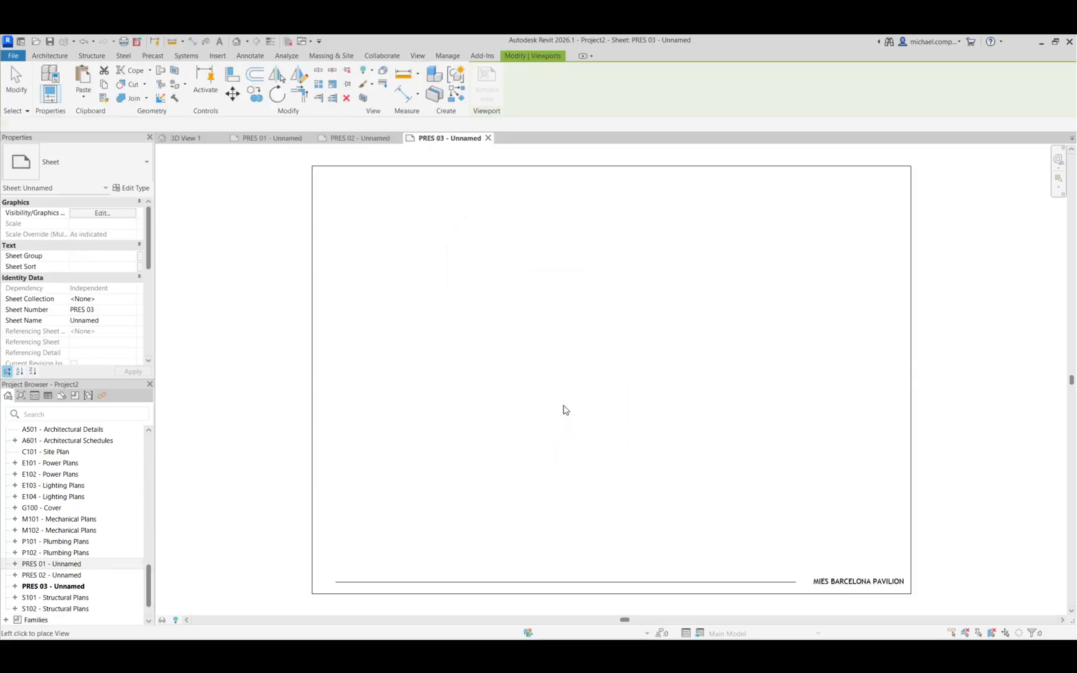
click(552, 263)
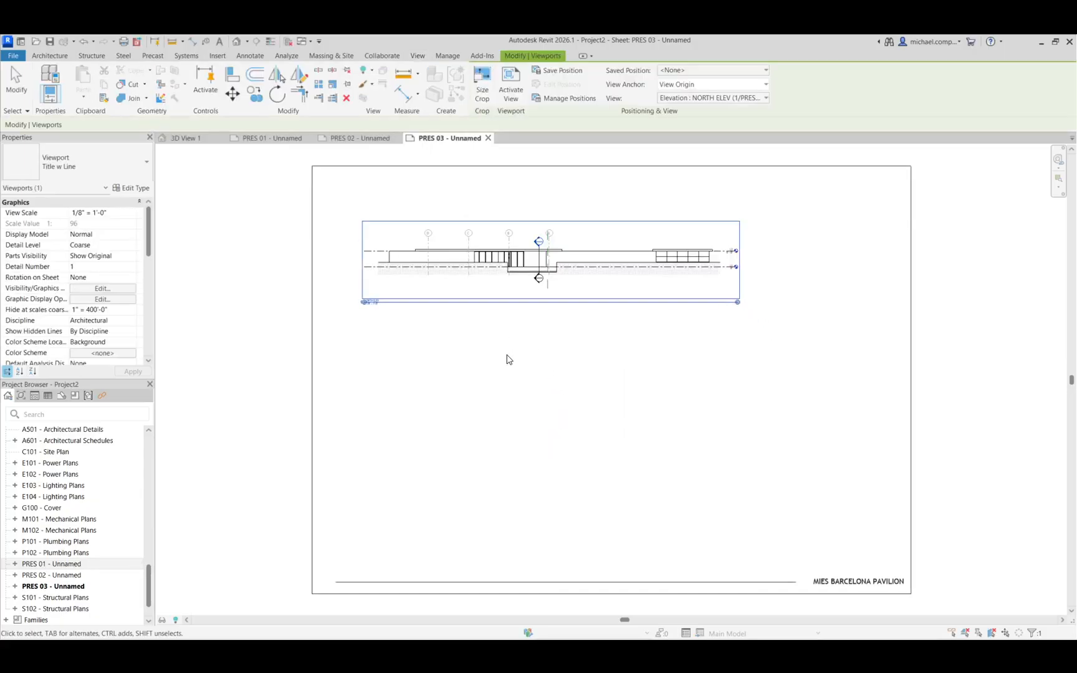
click(507, 358)
click(591, 161)
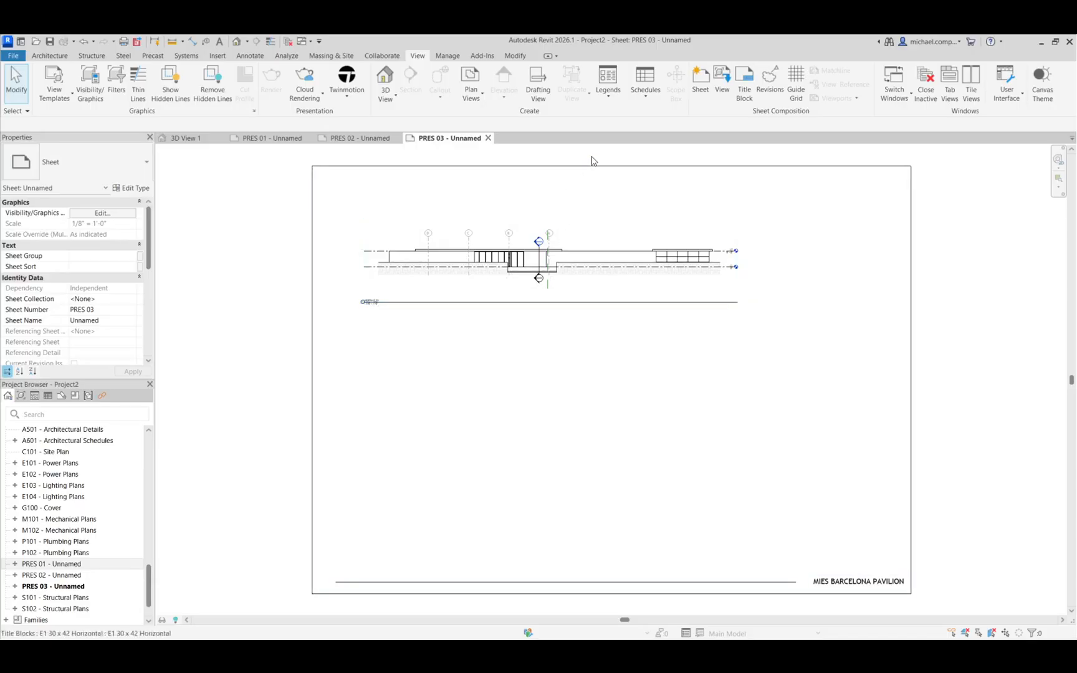
- Place the EAST ELEV, SOUTH ELEV and WEST ELEV views together on the sheet below the north elevation
click(721, 81)
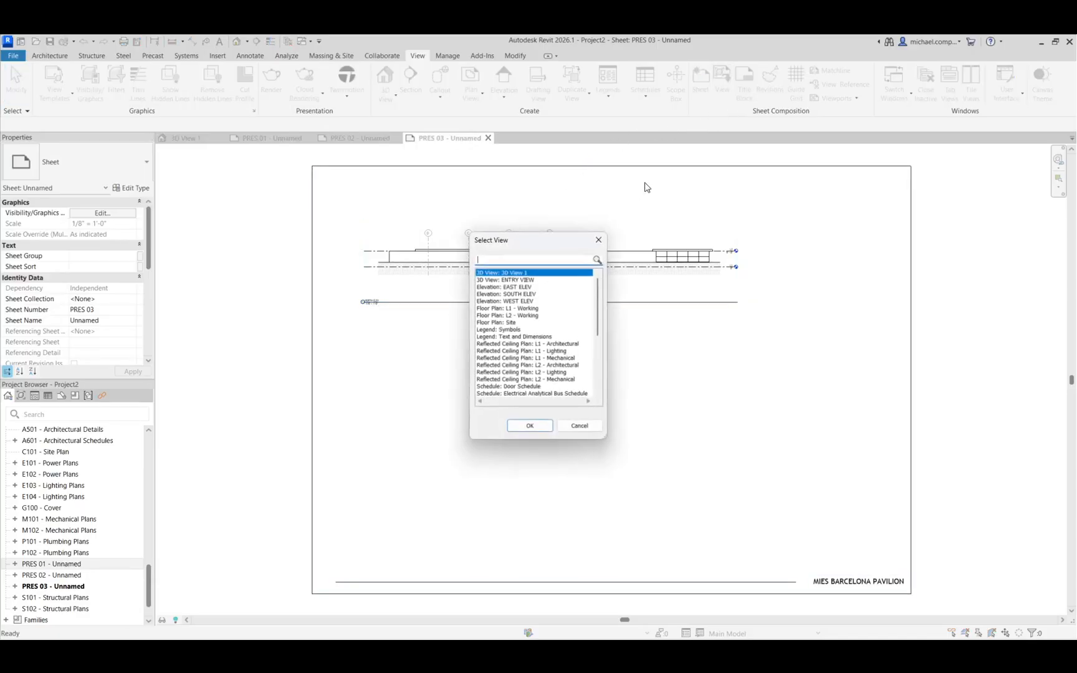
click(521, 279)
click(523, 286)
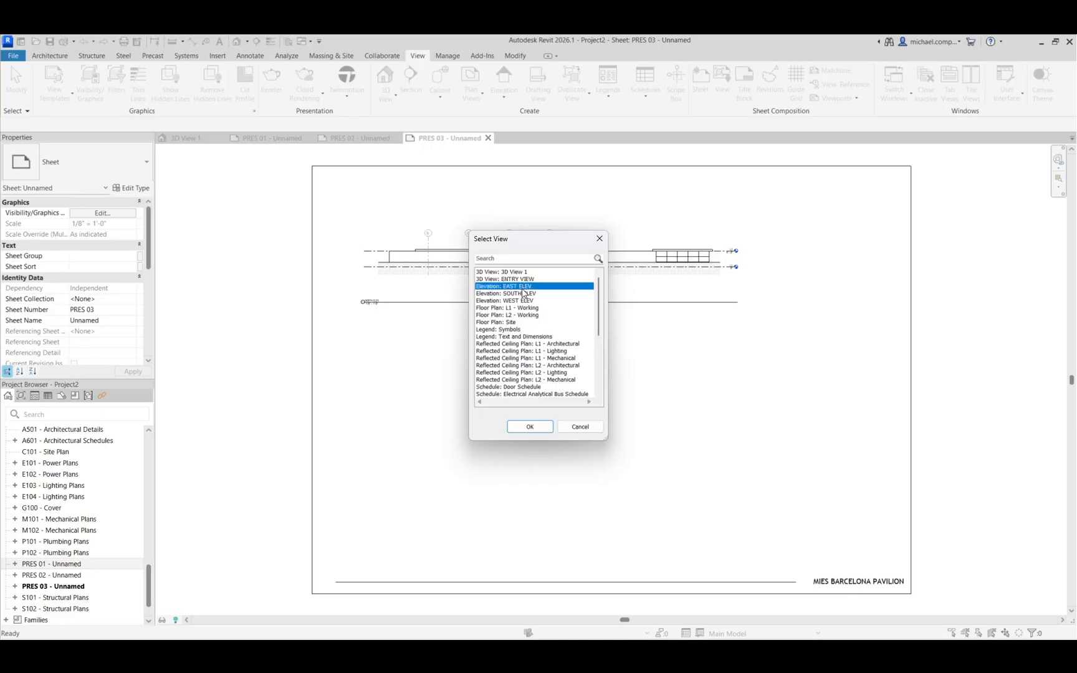
shift+click(521, 308)
shift+click(519, 301)
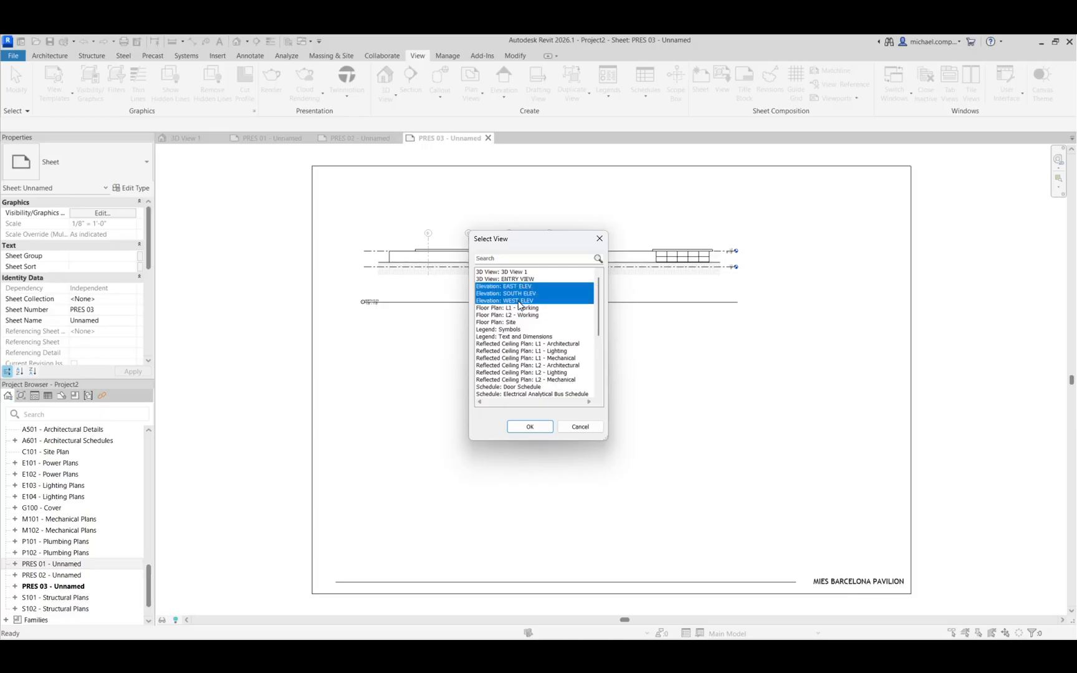
click(518, 423)
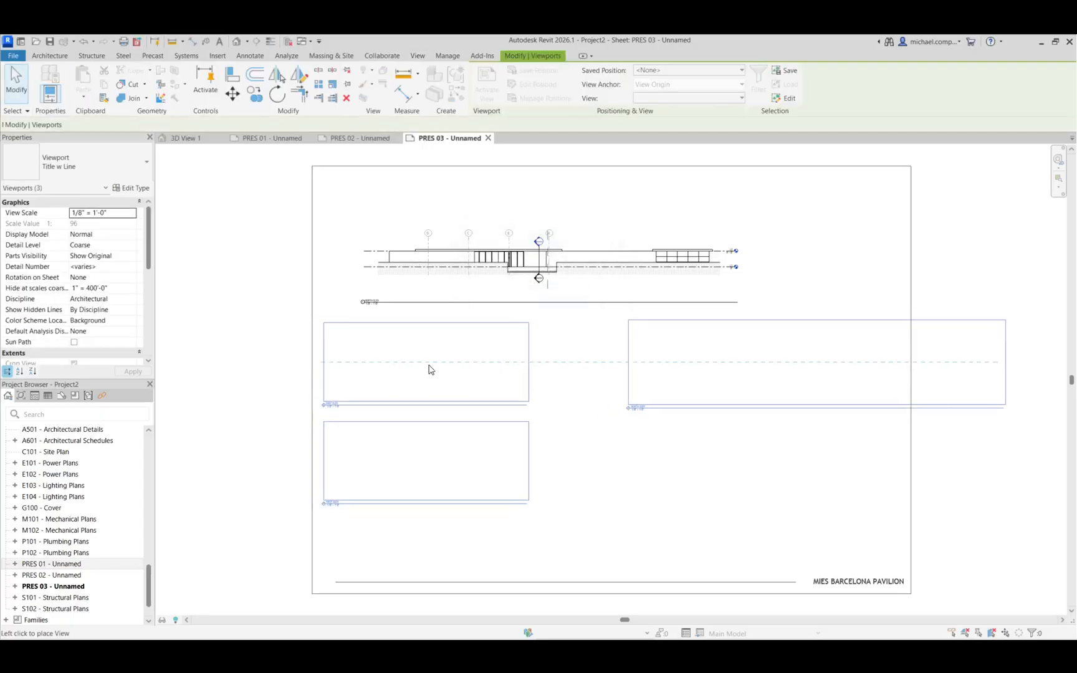
click(467, 379)
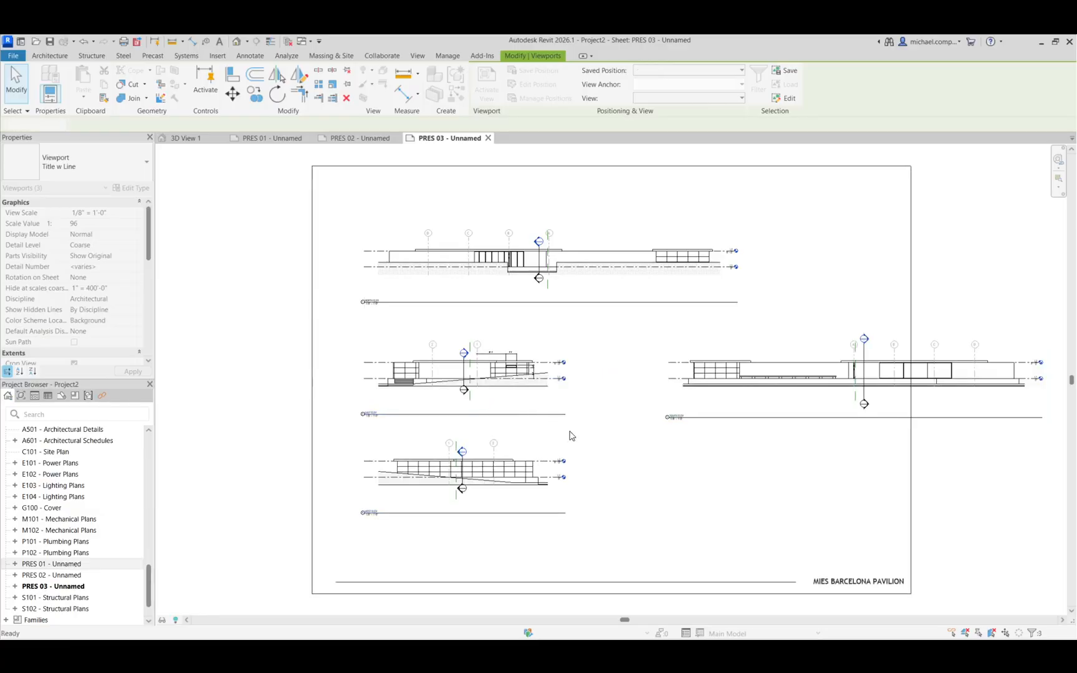
click(572, 438)
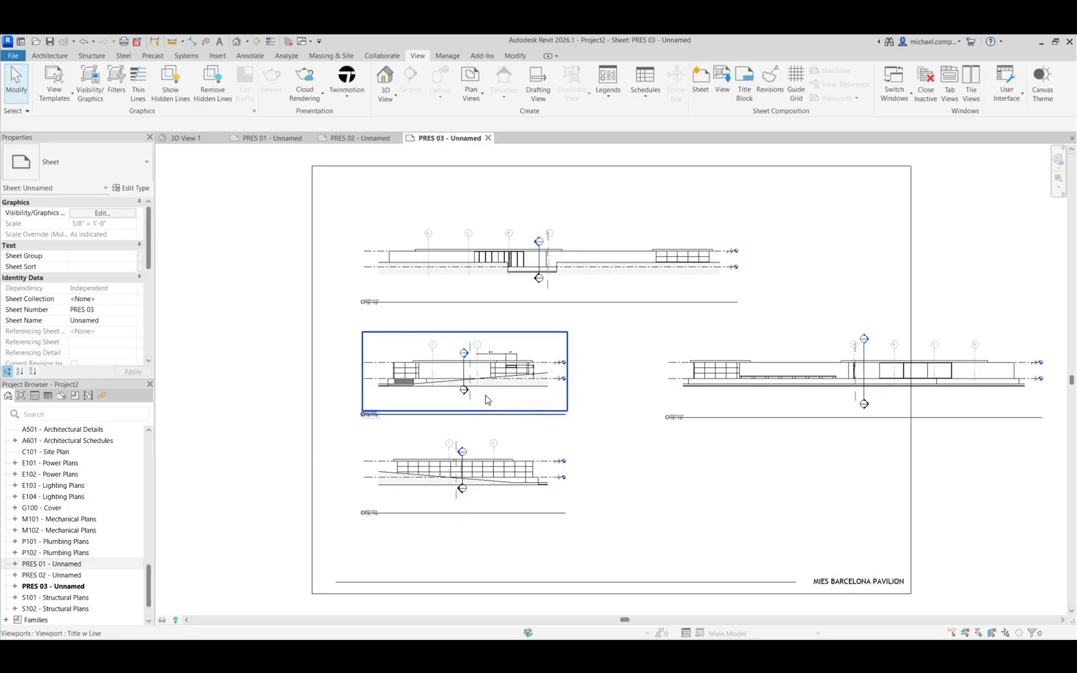
- Arrange the elevations with the east one beside the west one and the south one aligned beneath the north one
drag(468, 381, 703, 478)
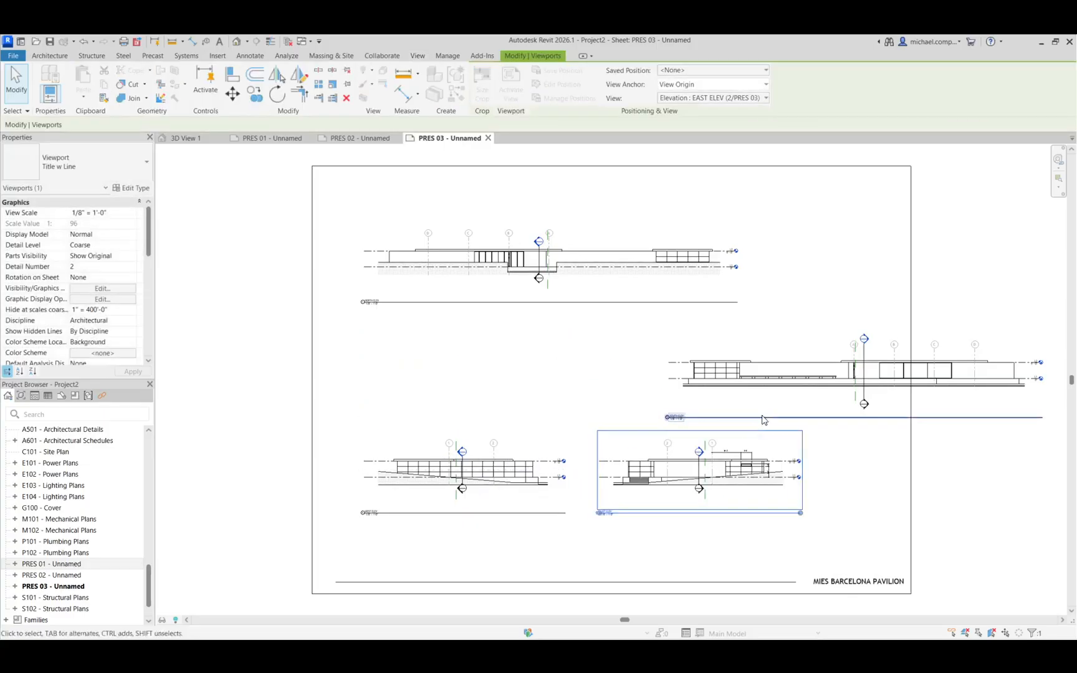
drag(798, 383, 499, 385)
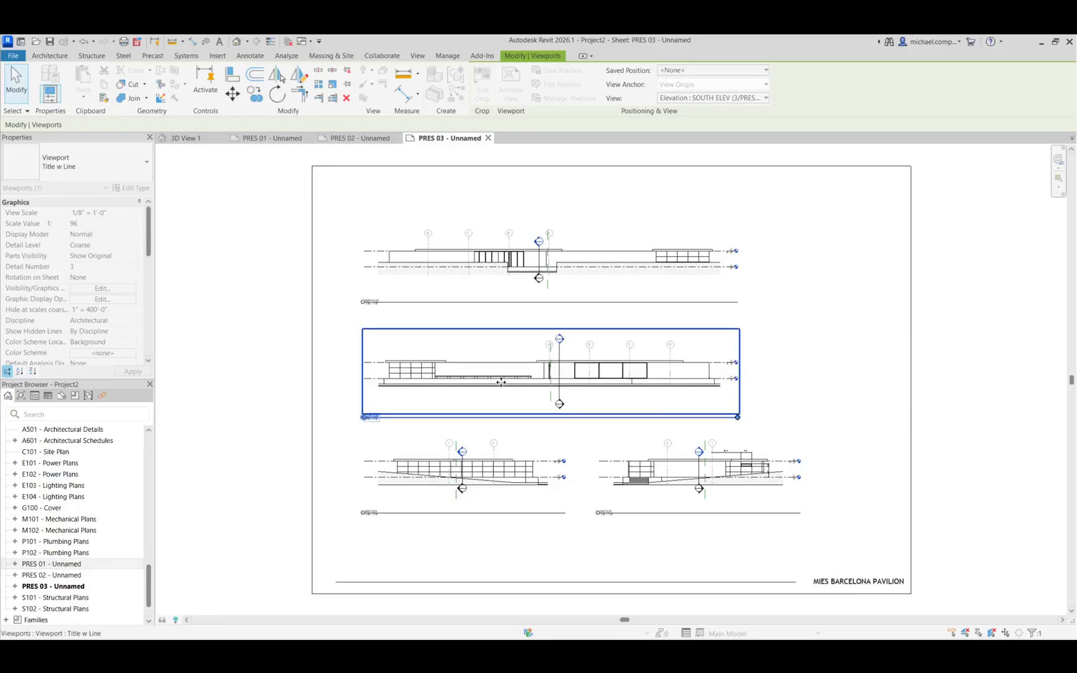
click(834, 315)
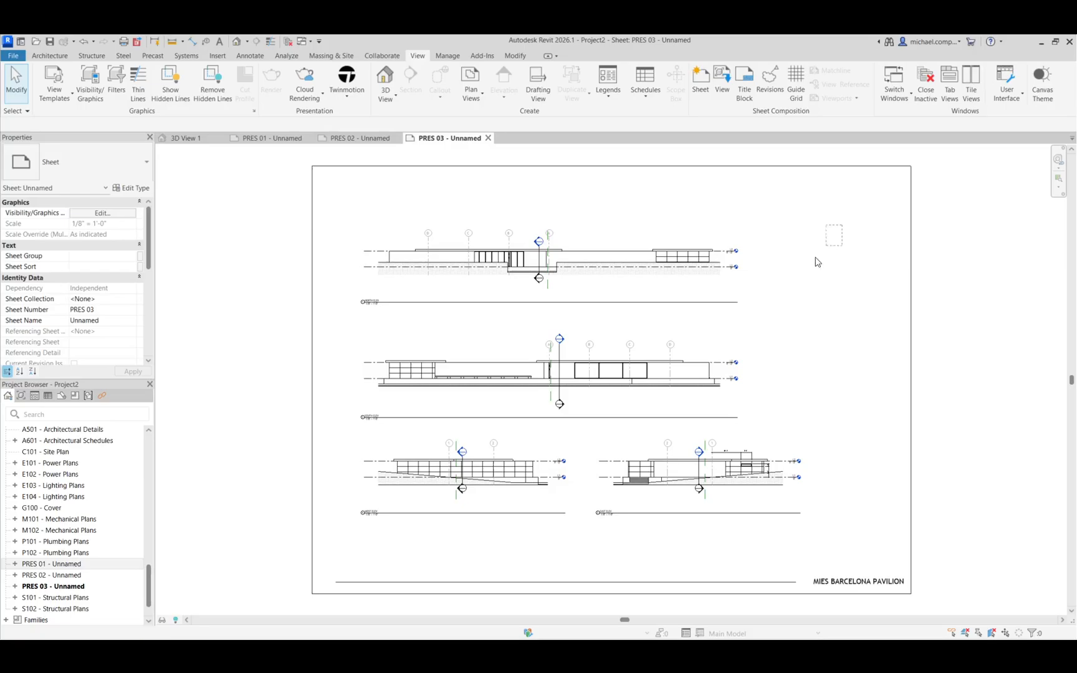
- Set the view scale of all four elevations on the sheet to 3/16" = 1'-0"
drag(825, 233, 332, 409)
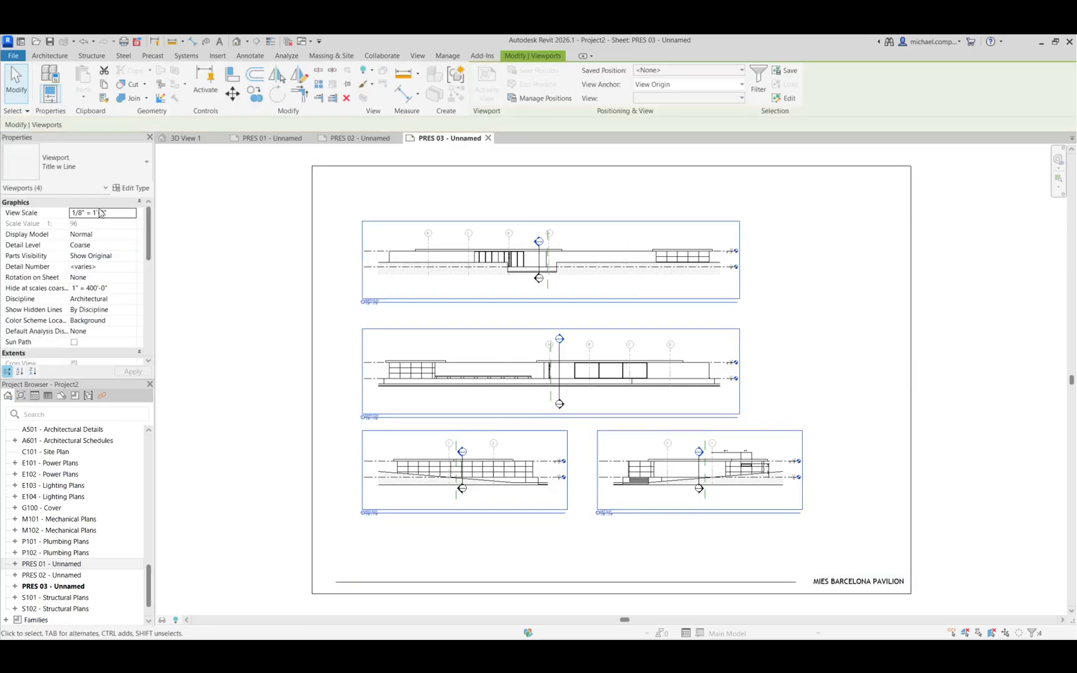
click(133, 213)
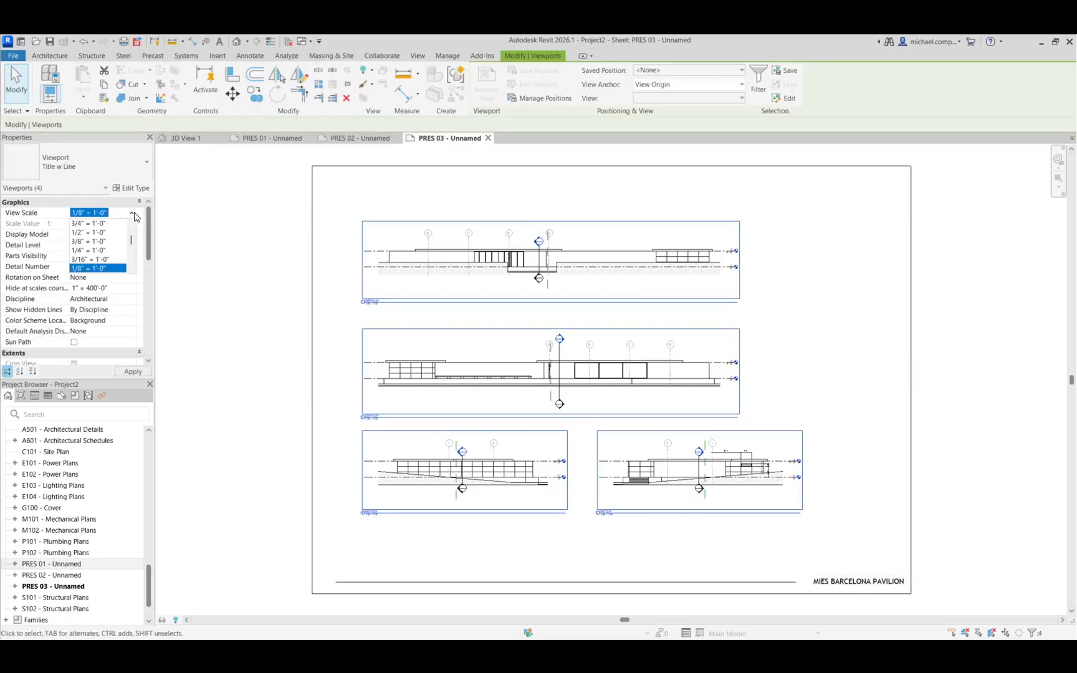
click(96, 259)
click(261, 371)
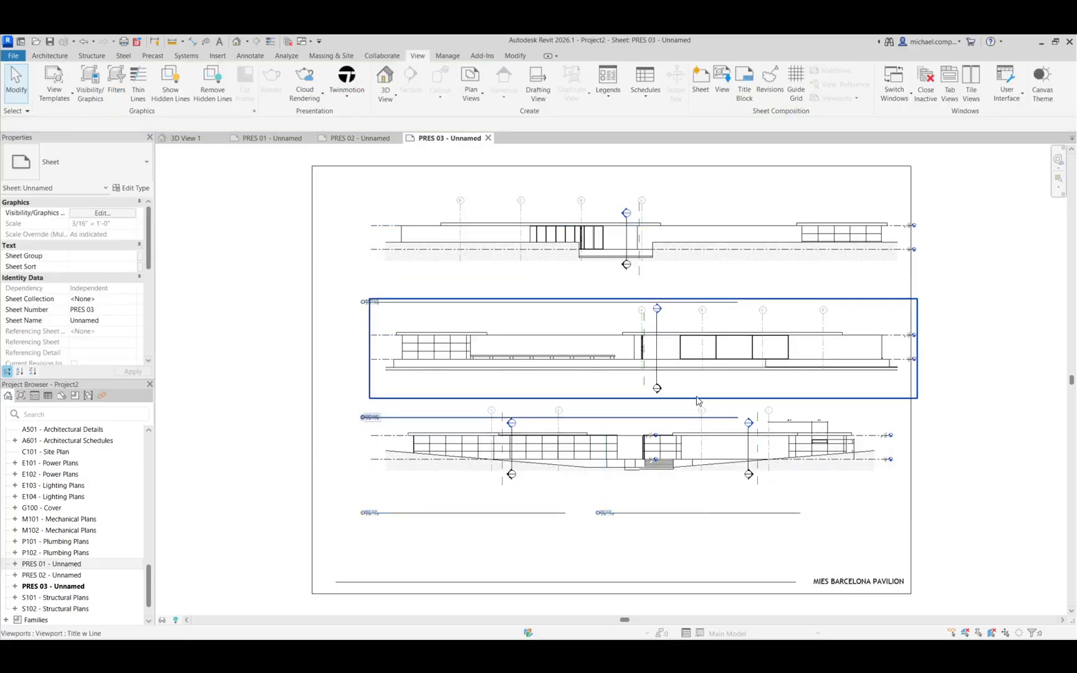
- Shift the north elevation fully inside the sheet border and align the south elevation directly beneath it
click(674, 242)
drag(673, 242, 642, 242)
click(443, 377)
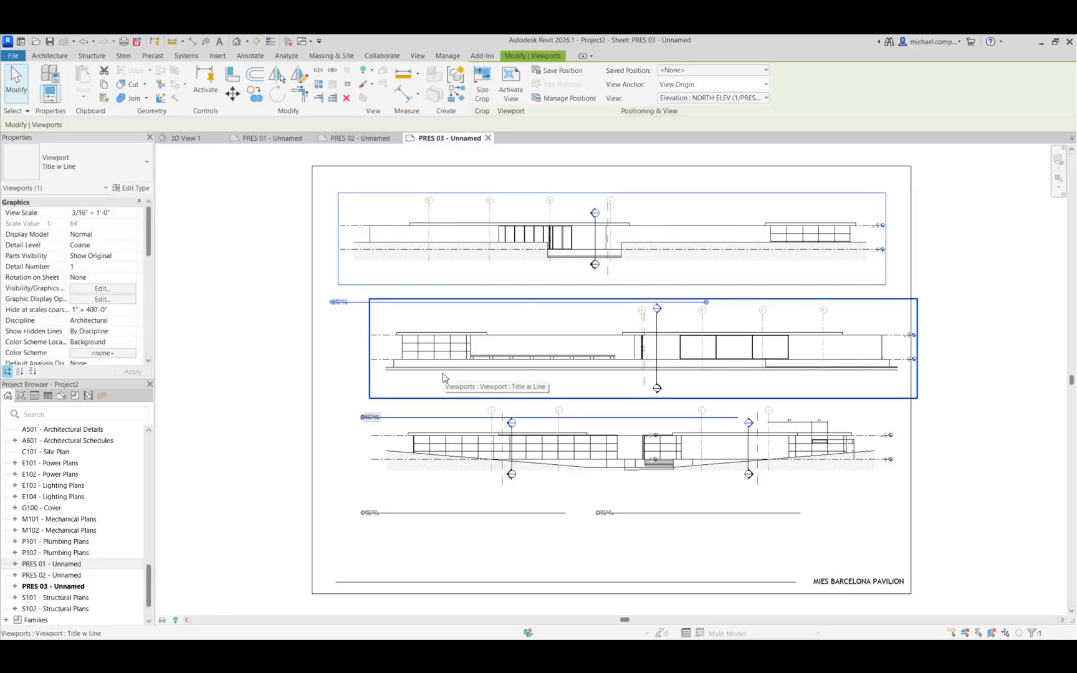
click(456, 336)
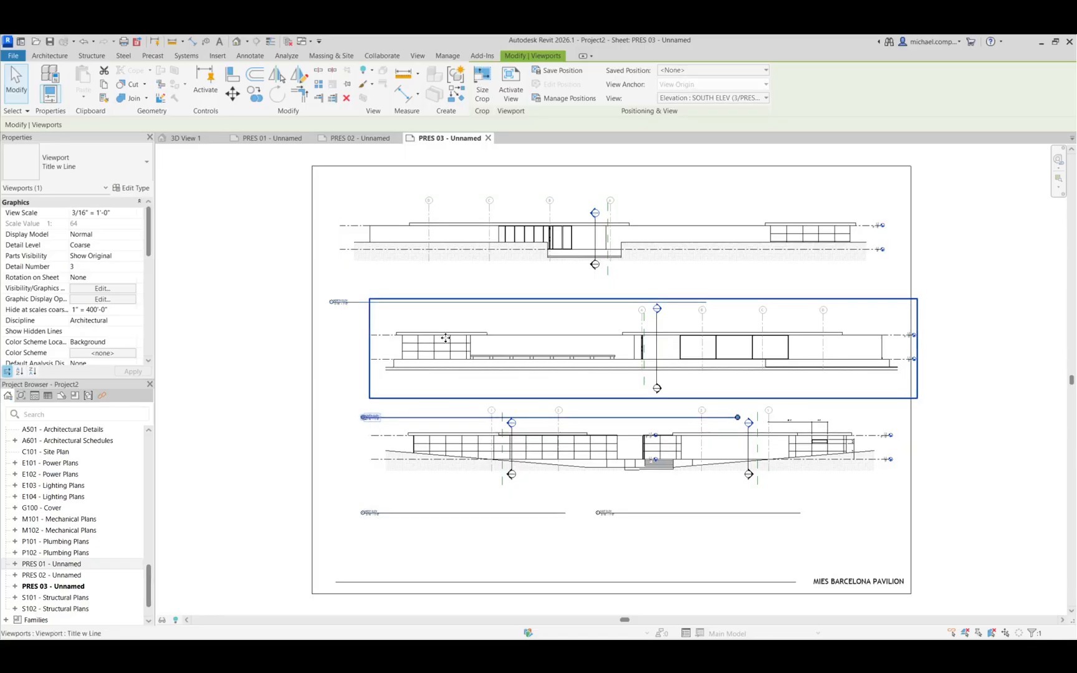
drag(456, 336, 434, 336)
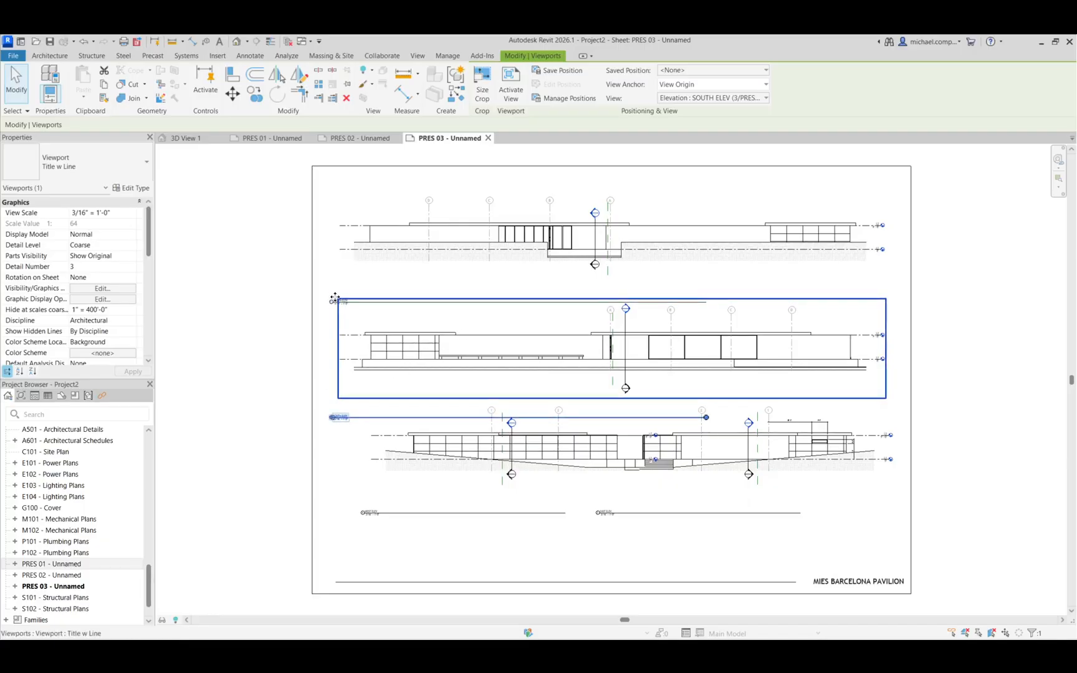
- Move the west elevation below the south elevation and line up the east elevation to its right
scroll(334, 299, up, 5)
scroll(335, 334, down, 4)
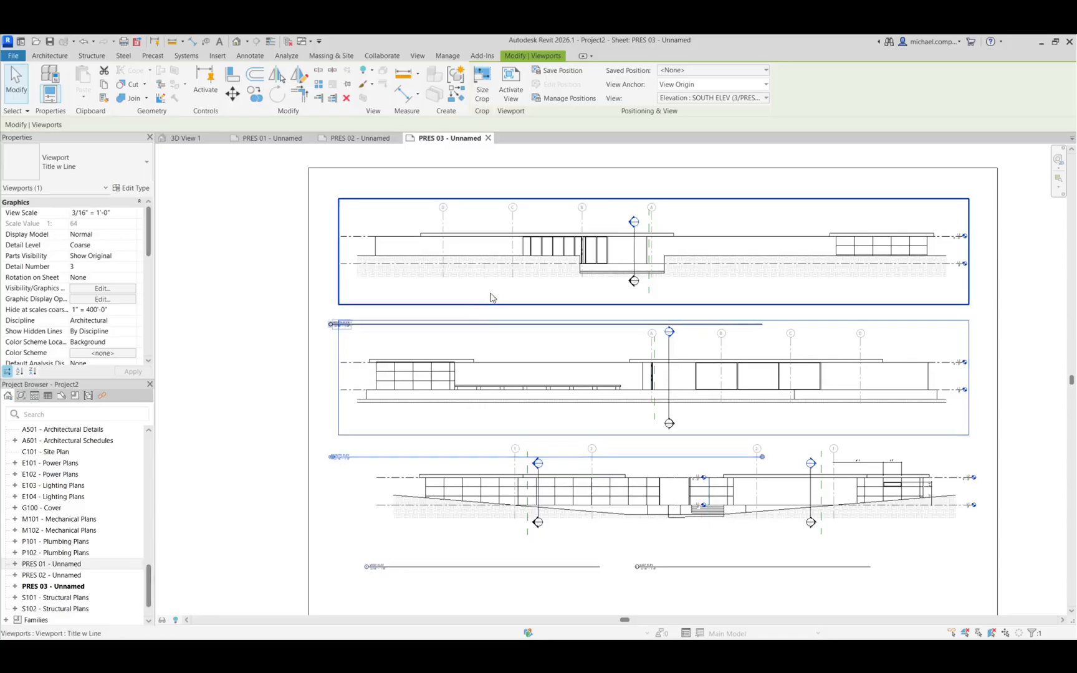
scroll(511, 255, down, 1)
scroll(506, 441, up, 2)
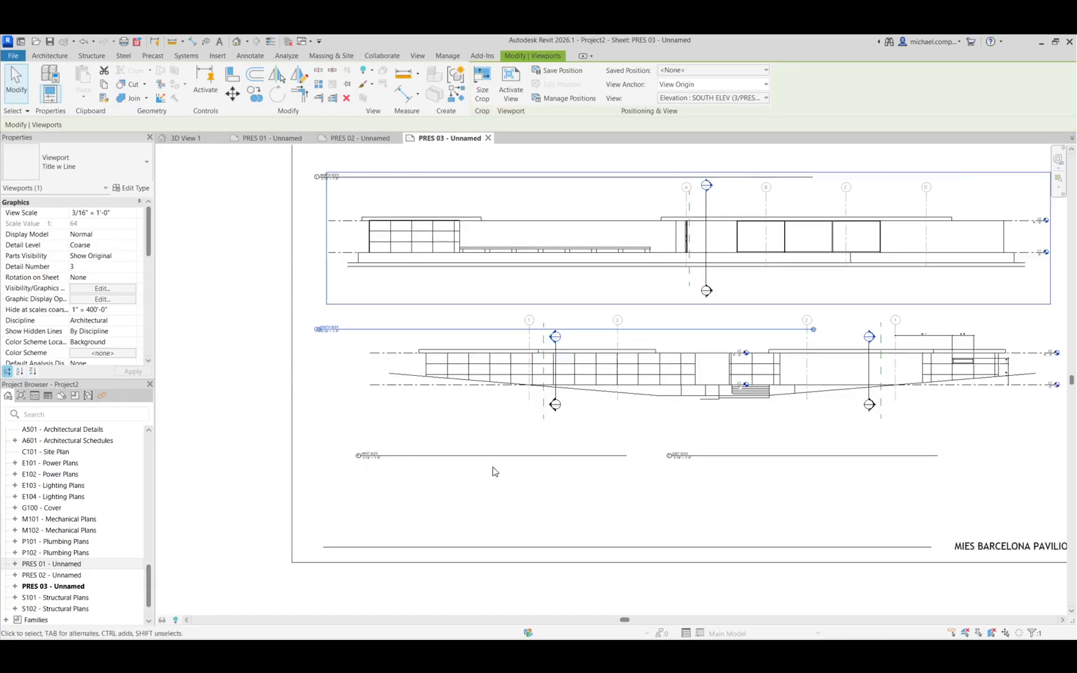
drag(488, 398, 442, 439)
scroll(458, 362, down, 2)
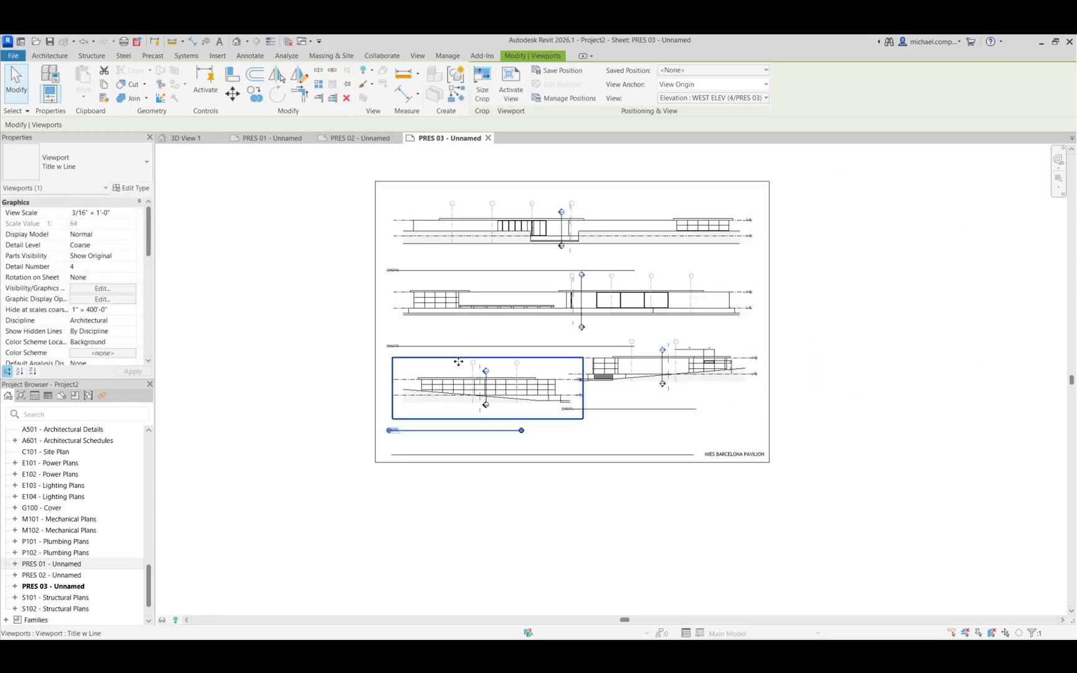
scroll(690, 457, up, 2)
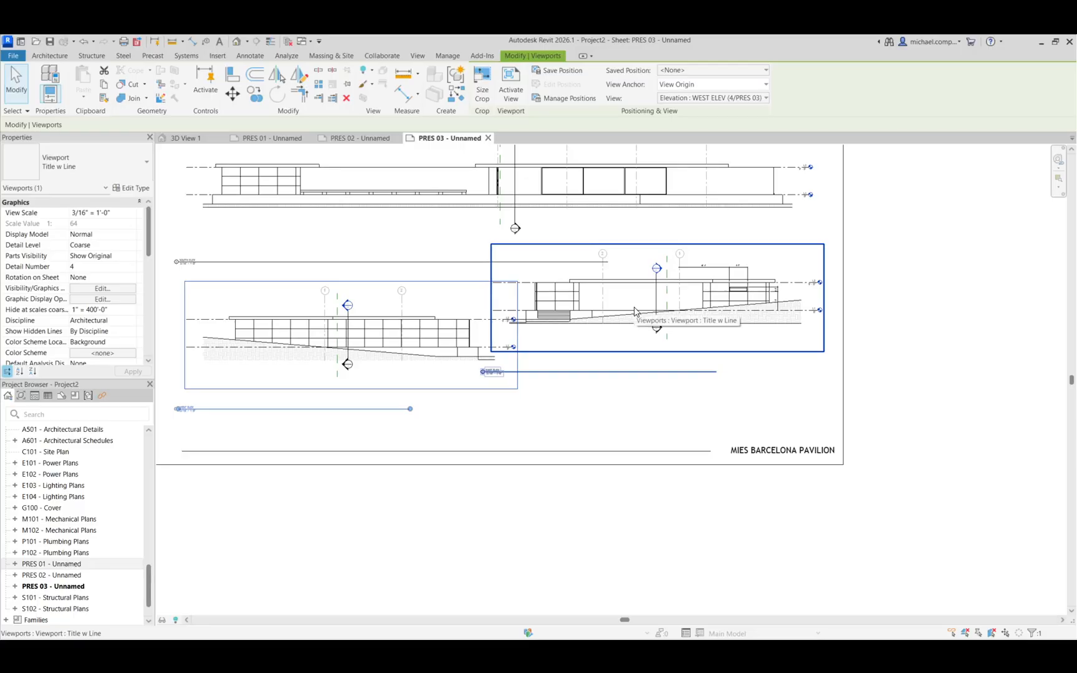
drag(635, 310, 648, 350)
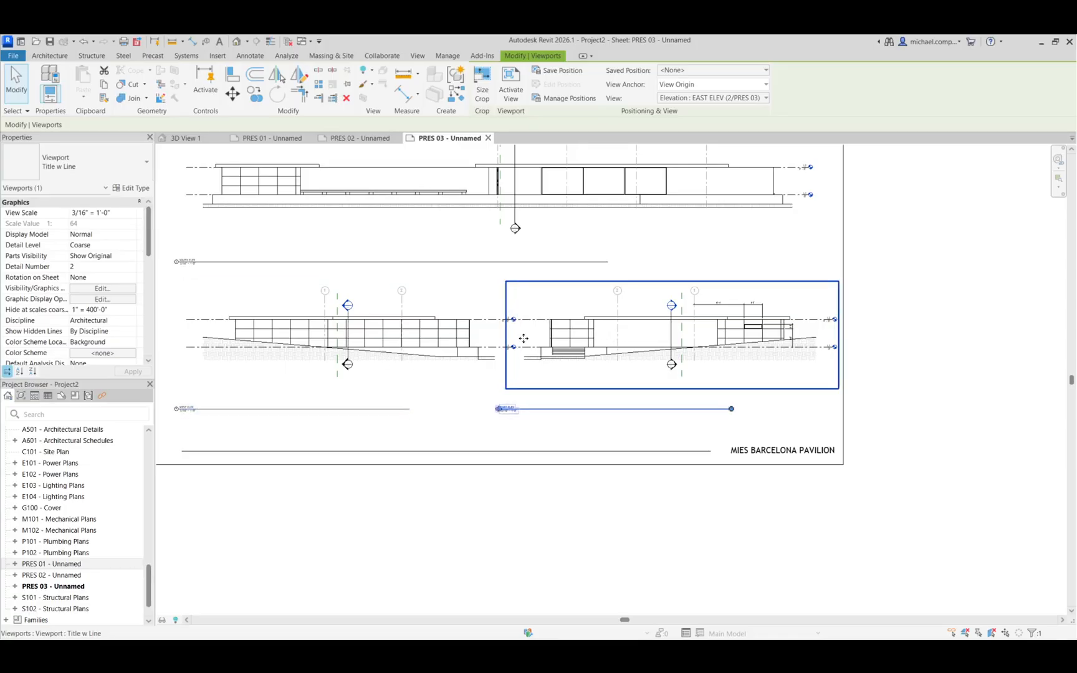
- Shift the east elevation's view title slightly to the right so it sits further under its drawing
click(517, 424)
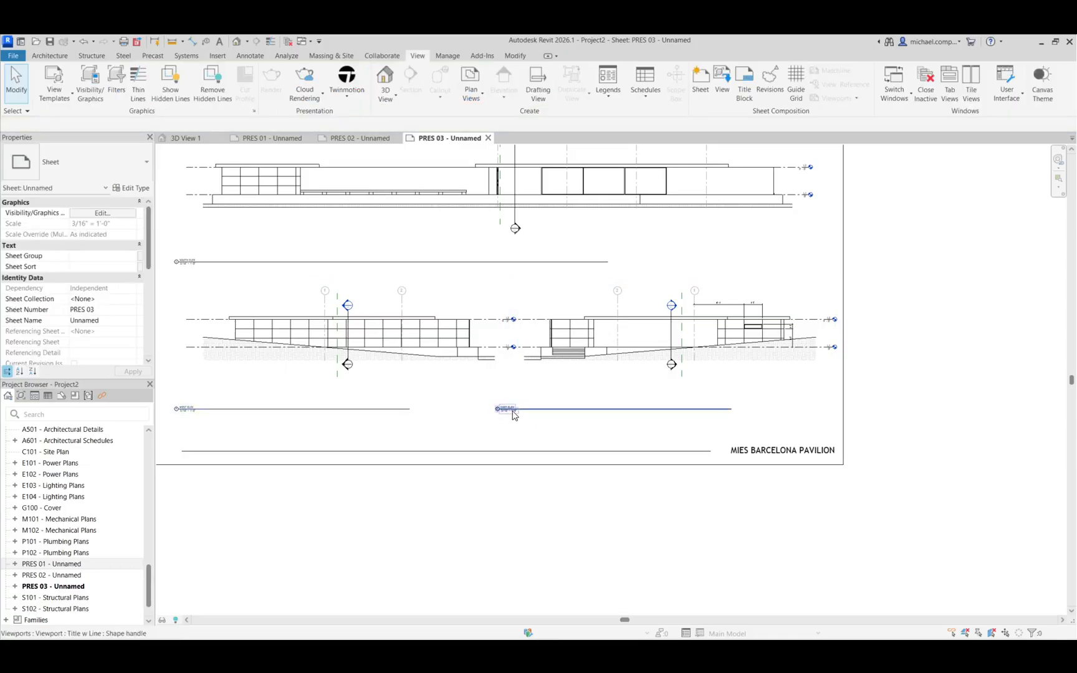
click(512, 410)
drag(527, 408, 528, 409)
click(544, 431)
scroll(512, 332, up, 5)
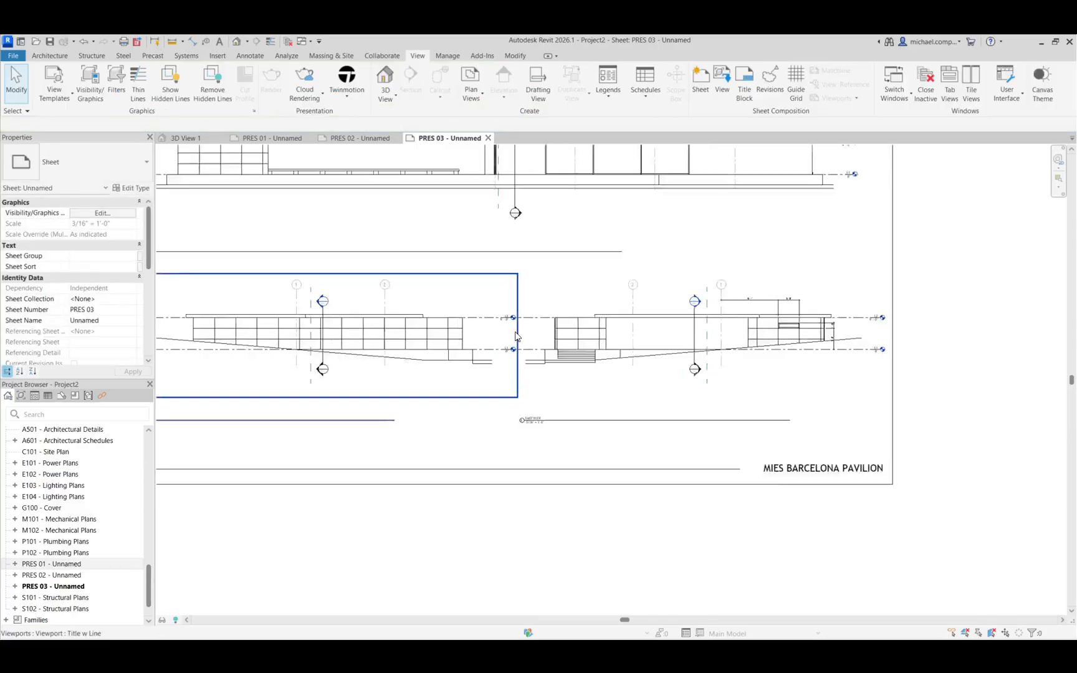
scroll(429, 314, down, 4)
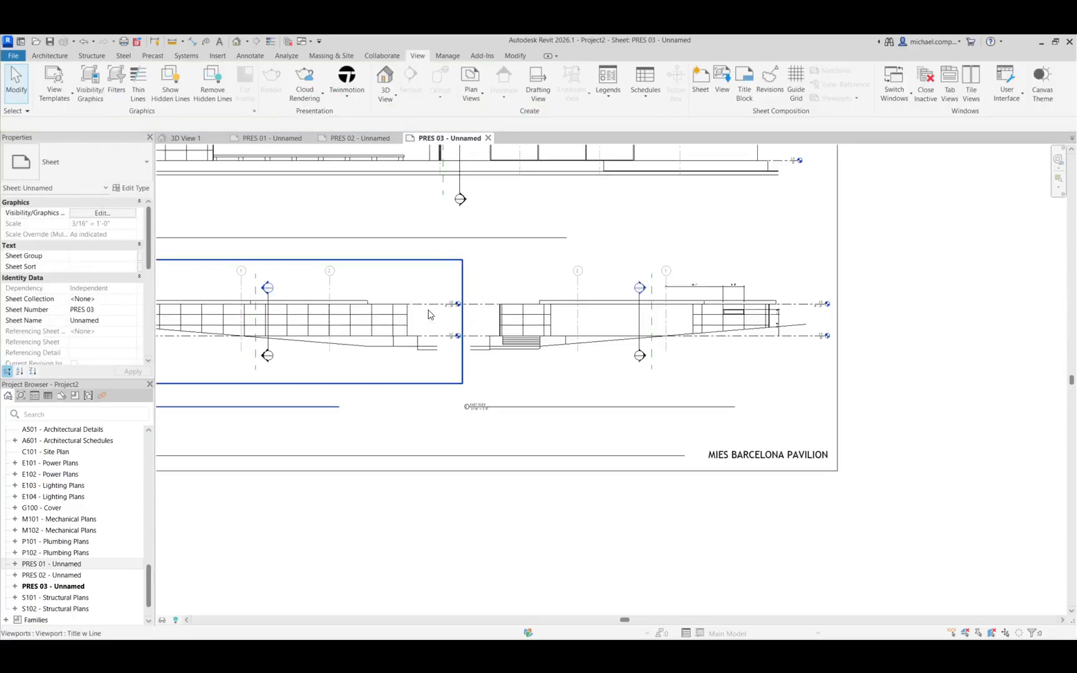
middle_click(818, 342)
middle_click(818, 343)
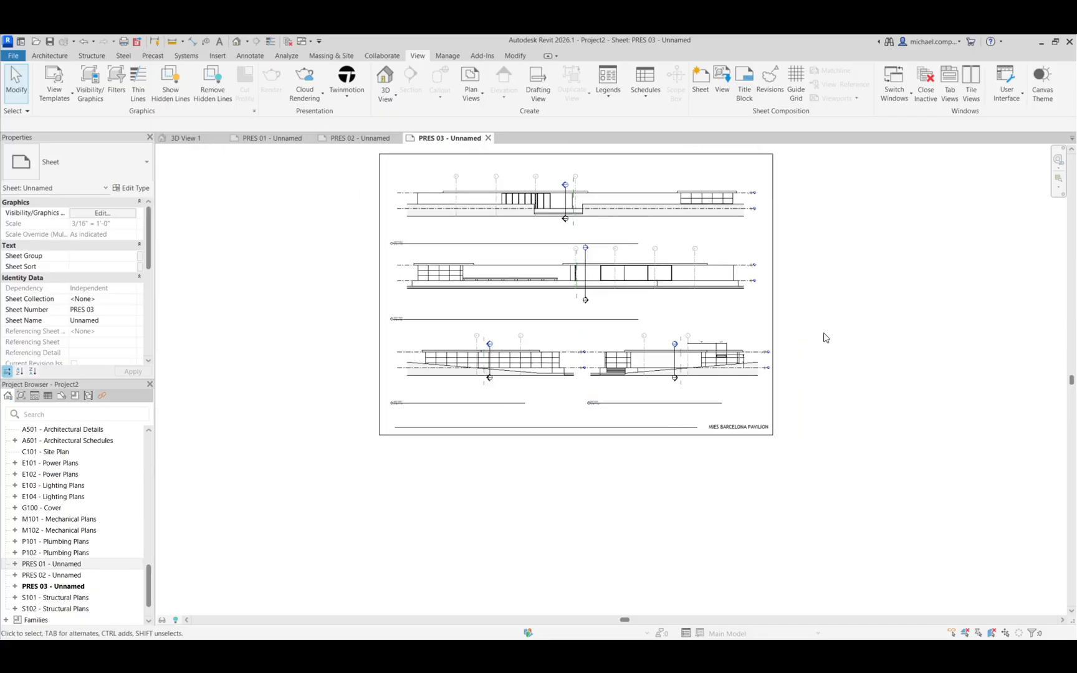
- Set the west elevation aside and put the east elevation in its place at the sheet's lower left, title aligned with those above
scroll(417, 229, up, 1)
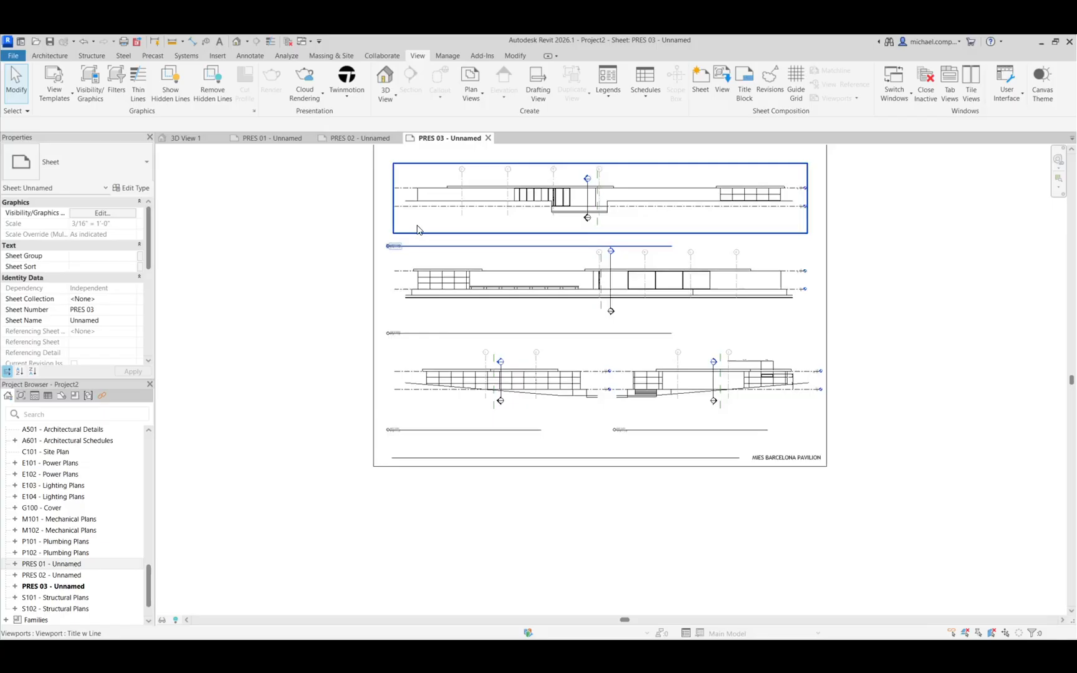
scroll(418, 229, up, 4)
scroll(430, 256, down, 3)
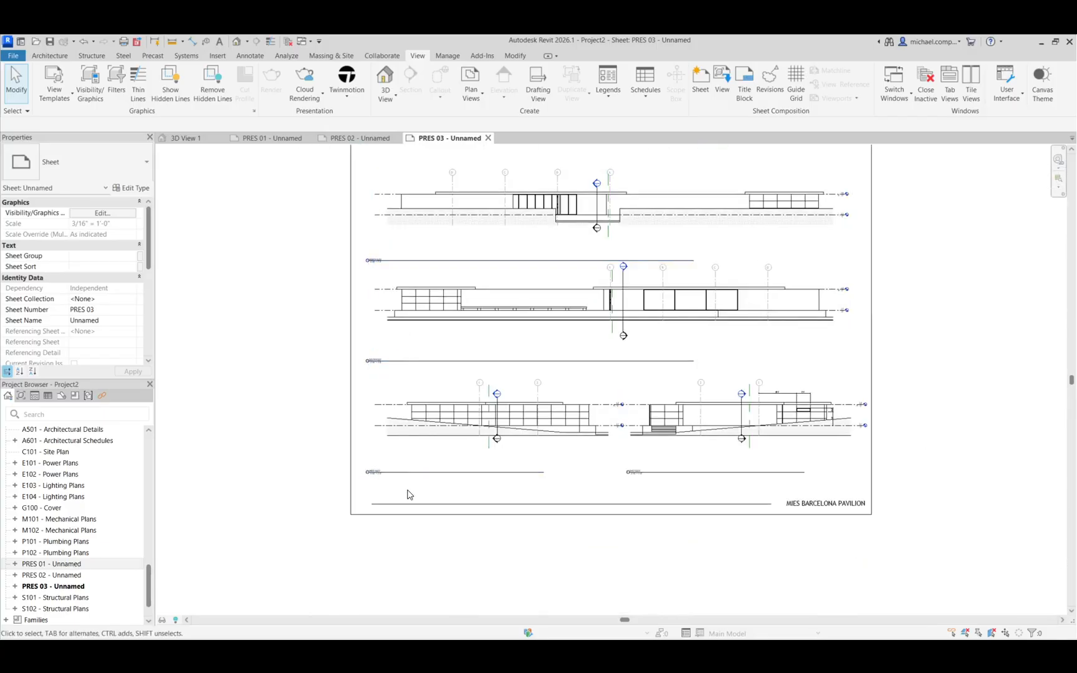
scroll(399, 489, up, 3)
scroll(374, 476, down, 2)
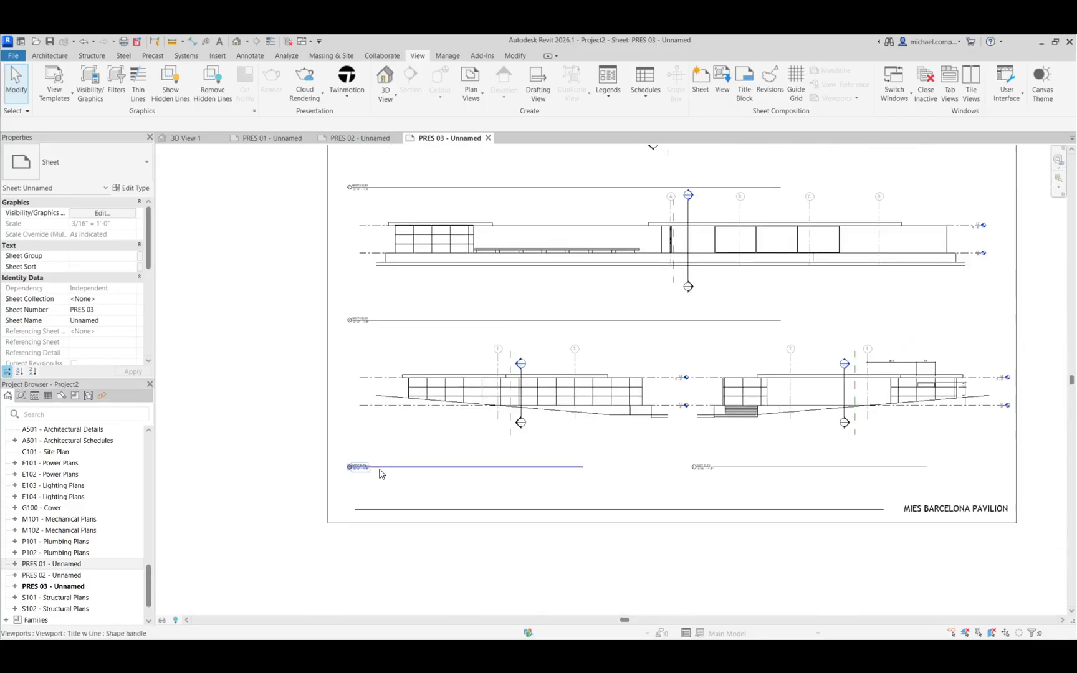
click(458, 426)
drag(458, 425, 895, 350)
drag(785, 426, 449, 426)
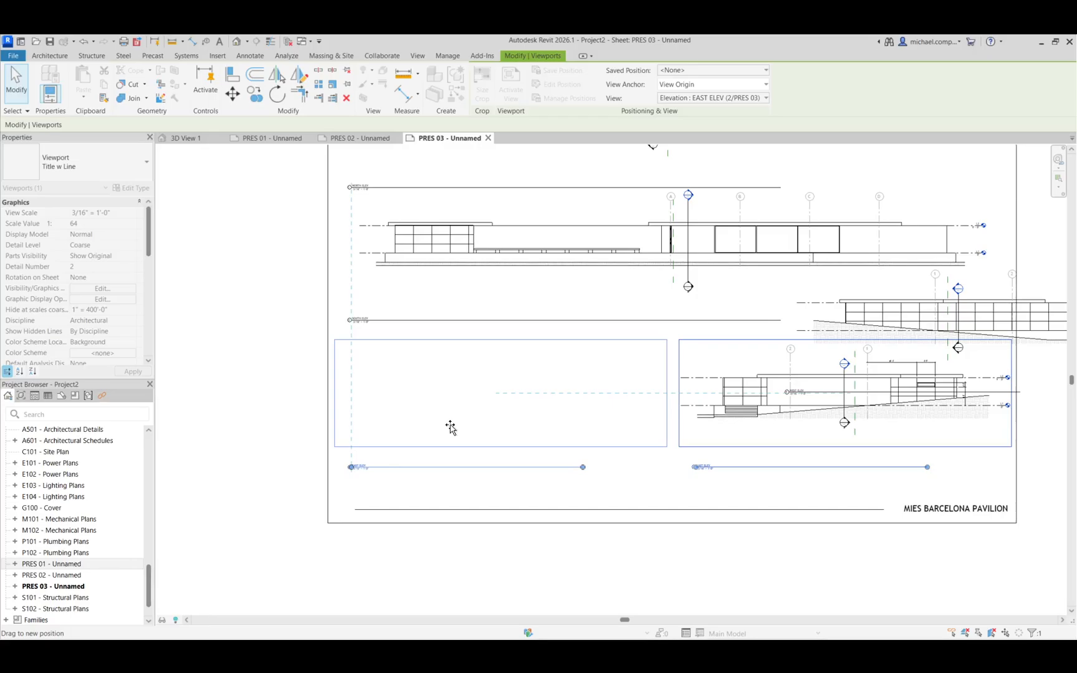
drag(450, 427, 450, 436)
- Place the west elevation to the right of the east elevation at the same level and nudge it slightly left
click(857, 336)
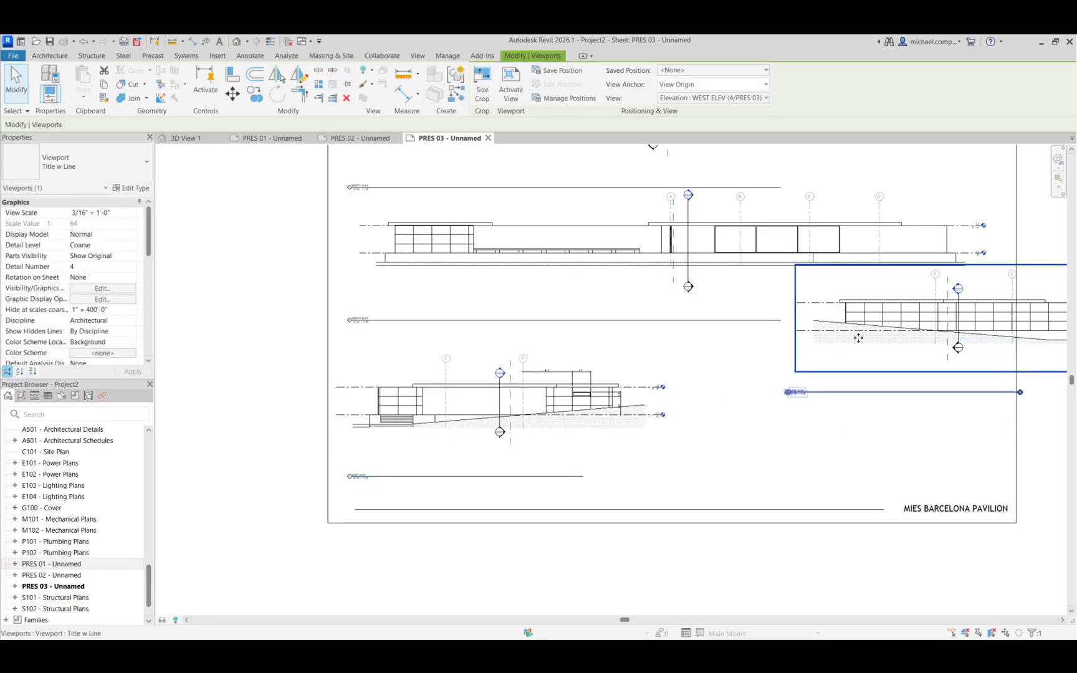
drag(858, 337, 766, 411)
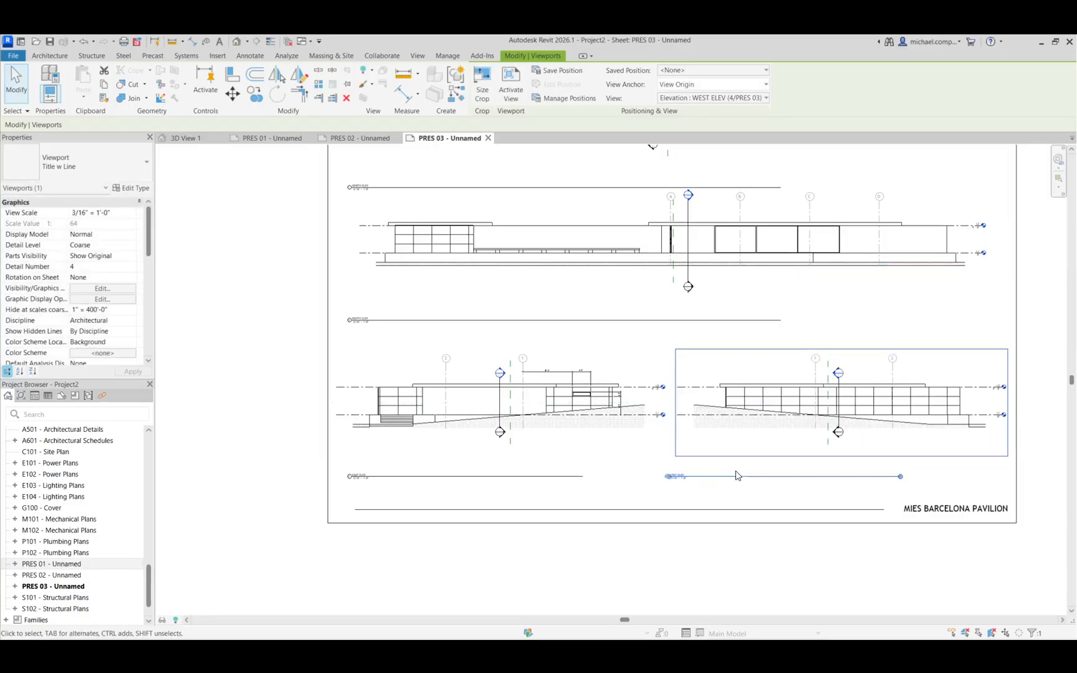
key(Left)
key(Left)
click(696, 555)
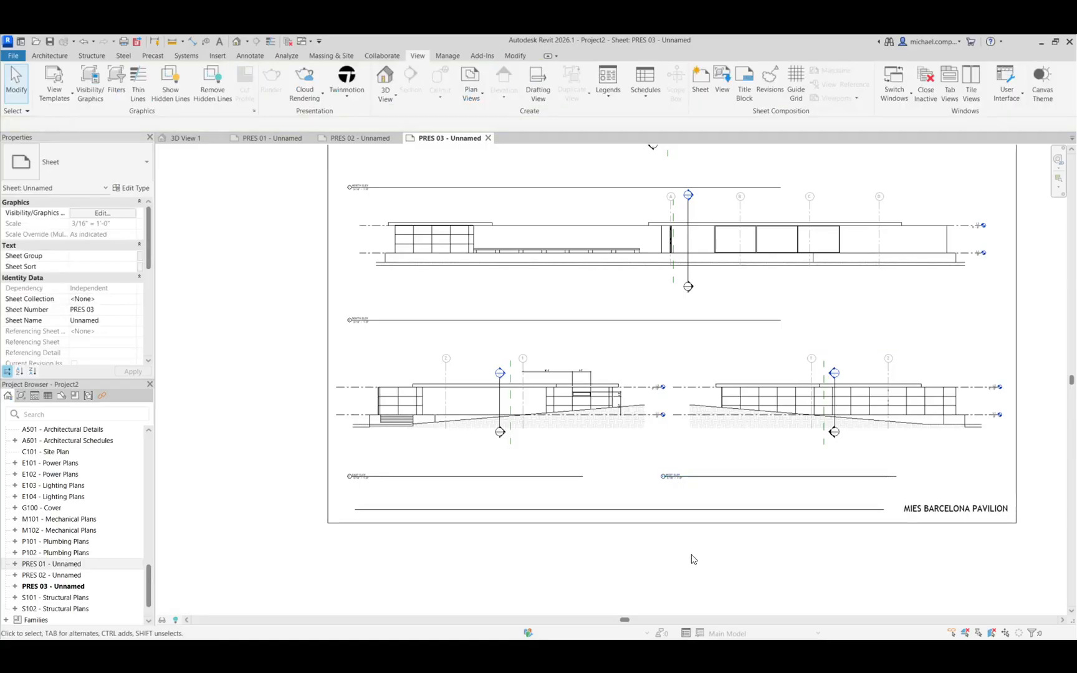
middle_click(691, 555)
middle_click(691, 555)
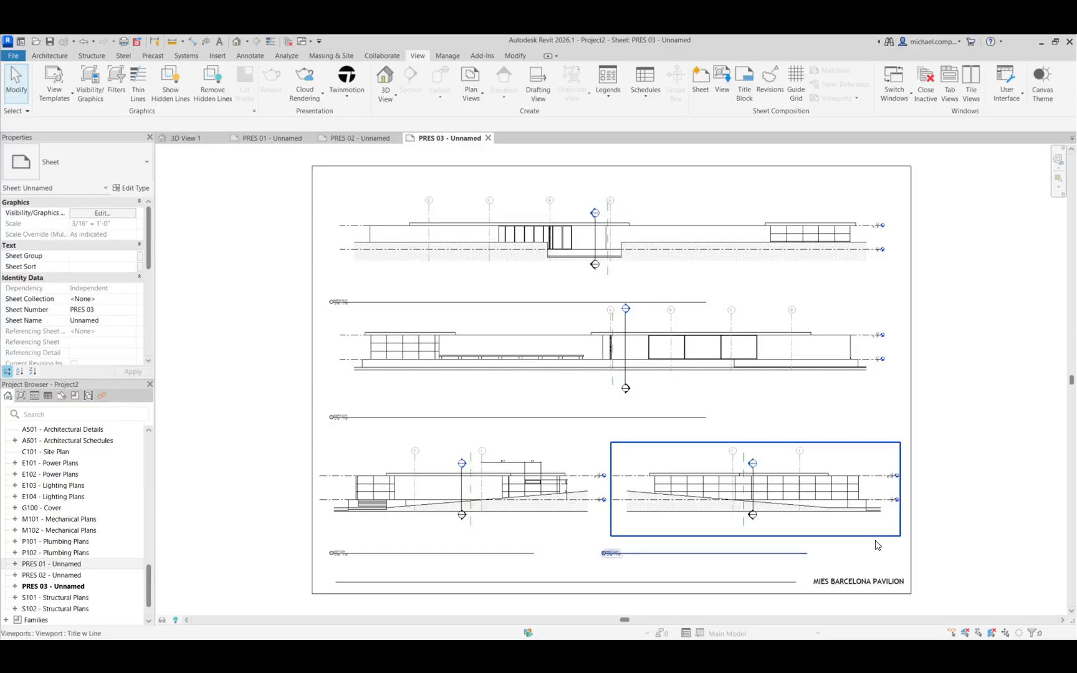
- Select all four elevation viewports and examine their shared properties for graphic display settings
click(878, 559)
drag(878, 562, 335, 167)
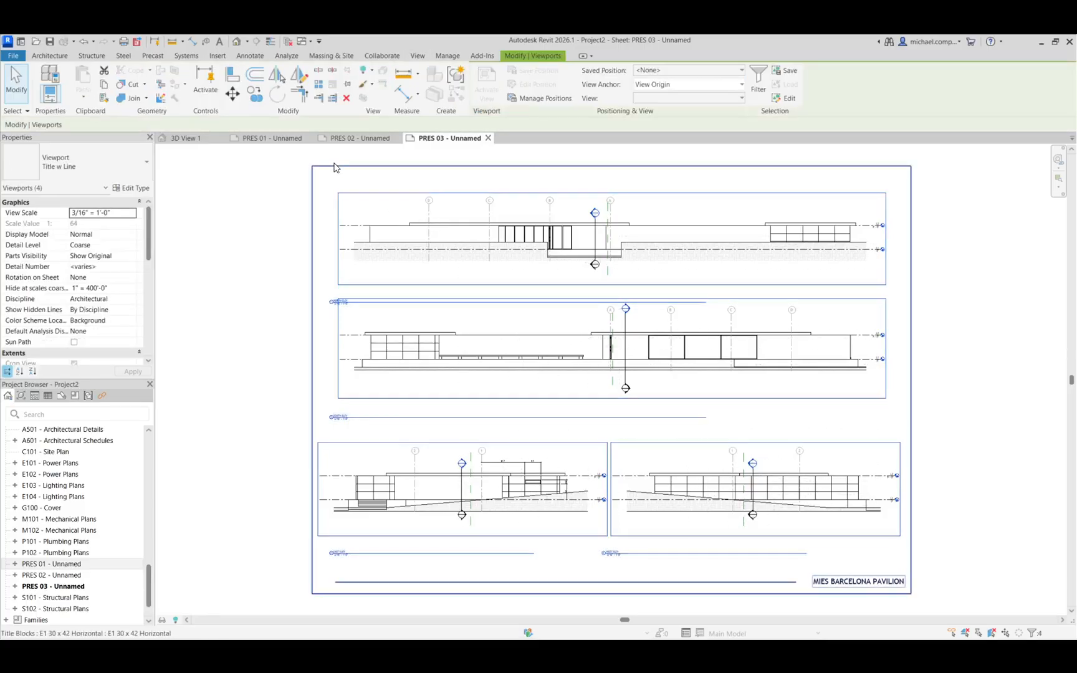
scroll(127, 314, down, 6)
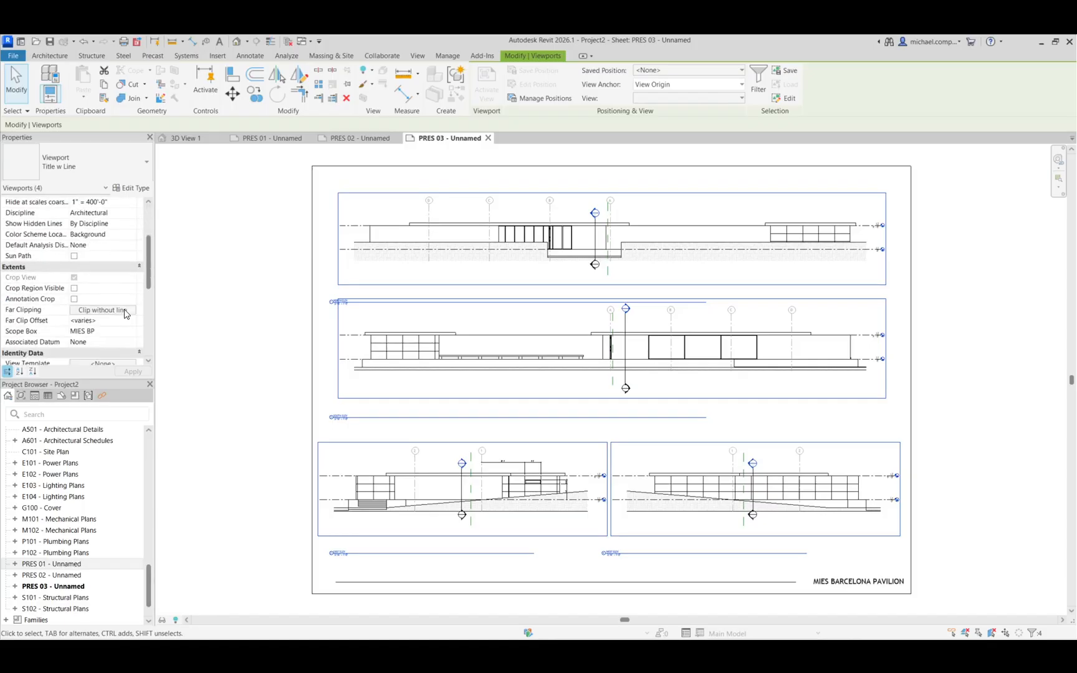
scroll(127, 314, down, 4)
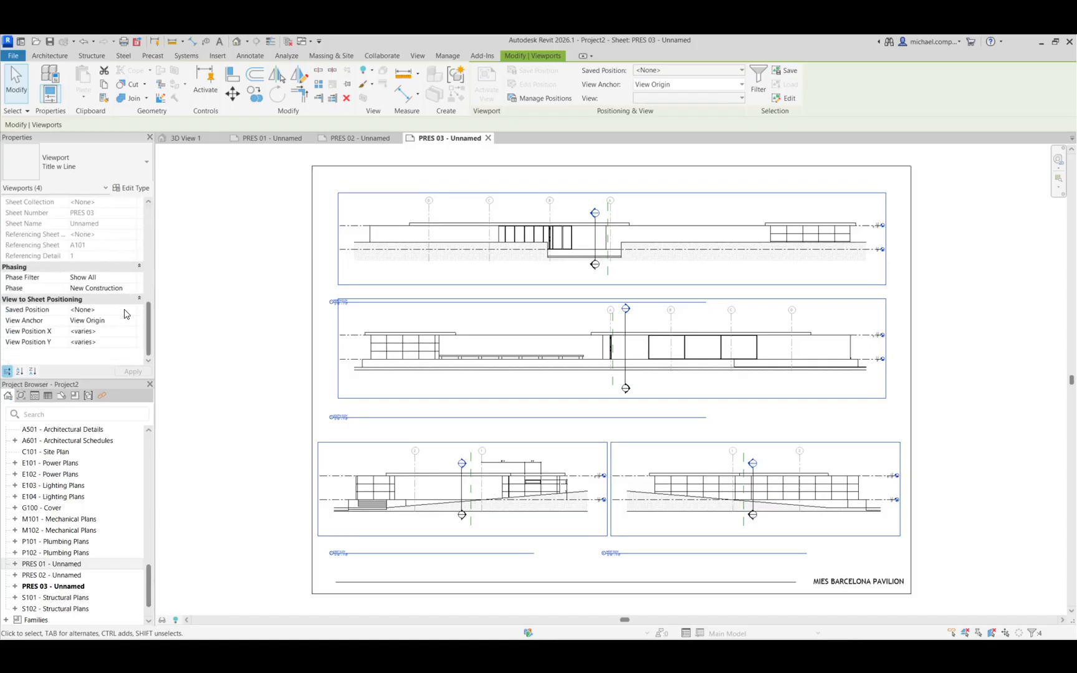
scroll(127, 314, up, 5)
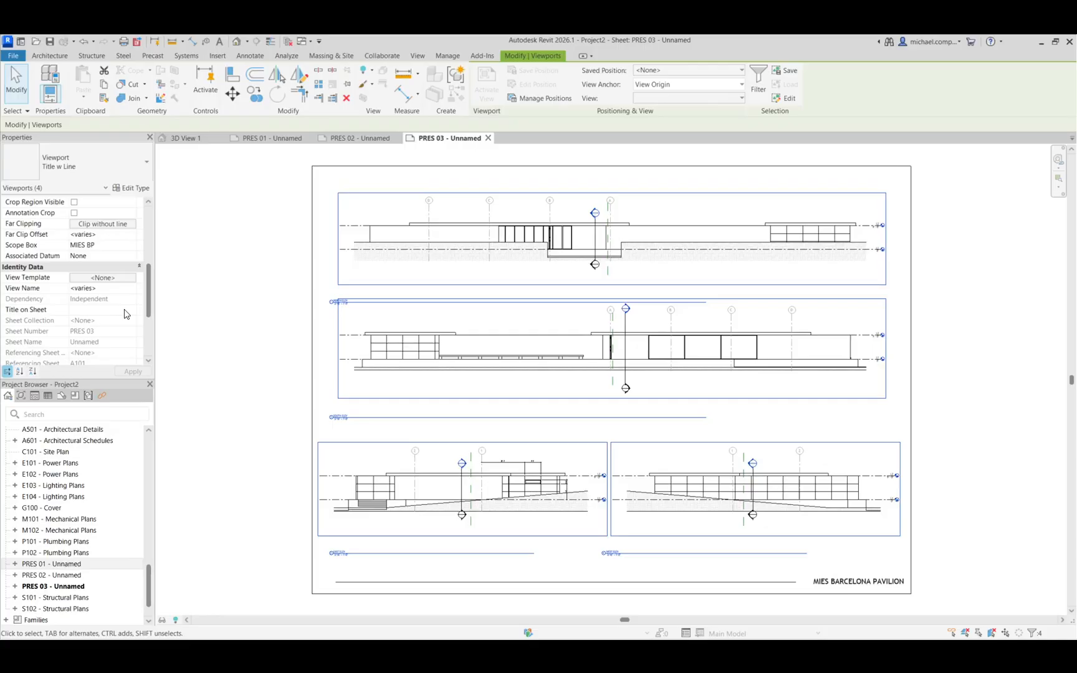
scroll(127, 314, up, 1)
scroll(127, 314, up, 2)
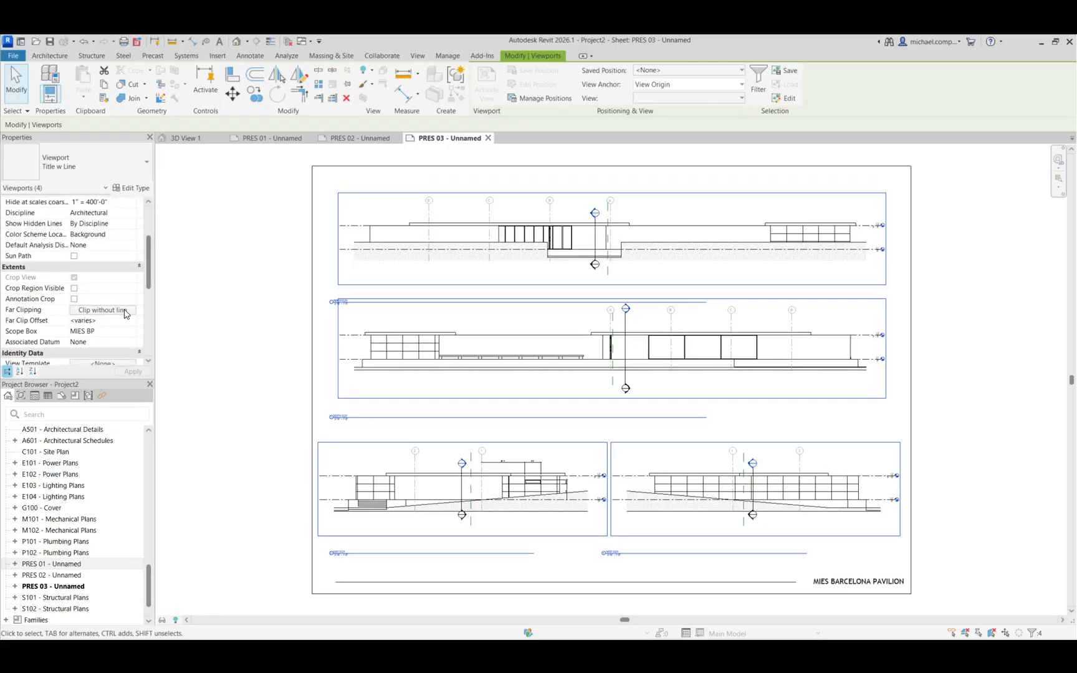
scroll(126, 314, up, 1)
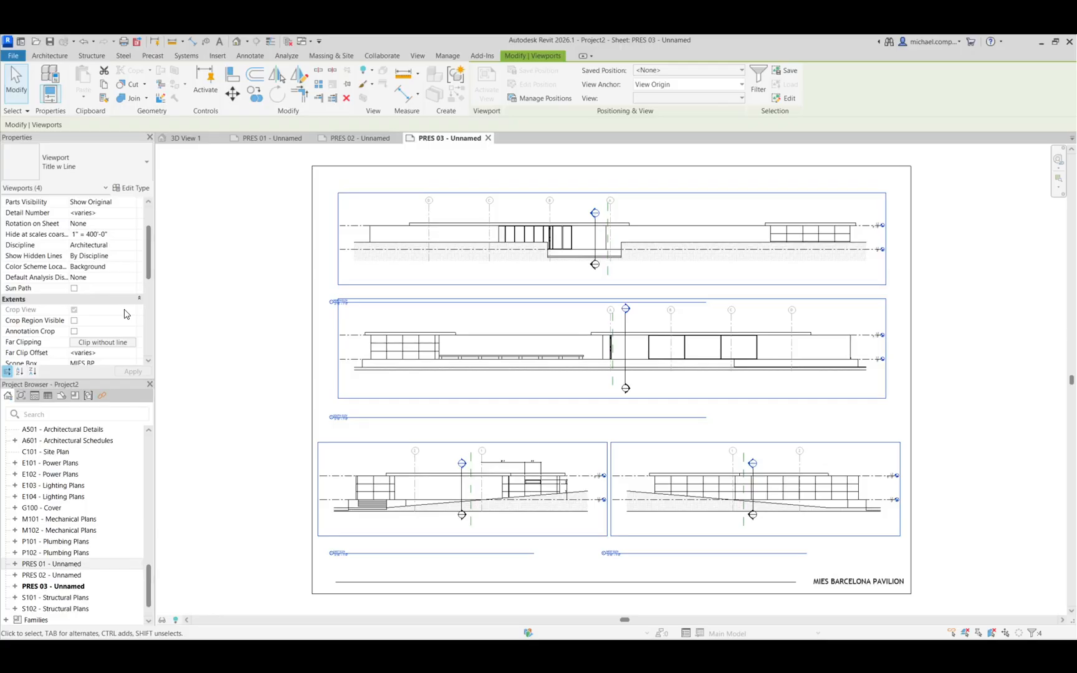
scroll(65, 259, up, 2)
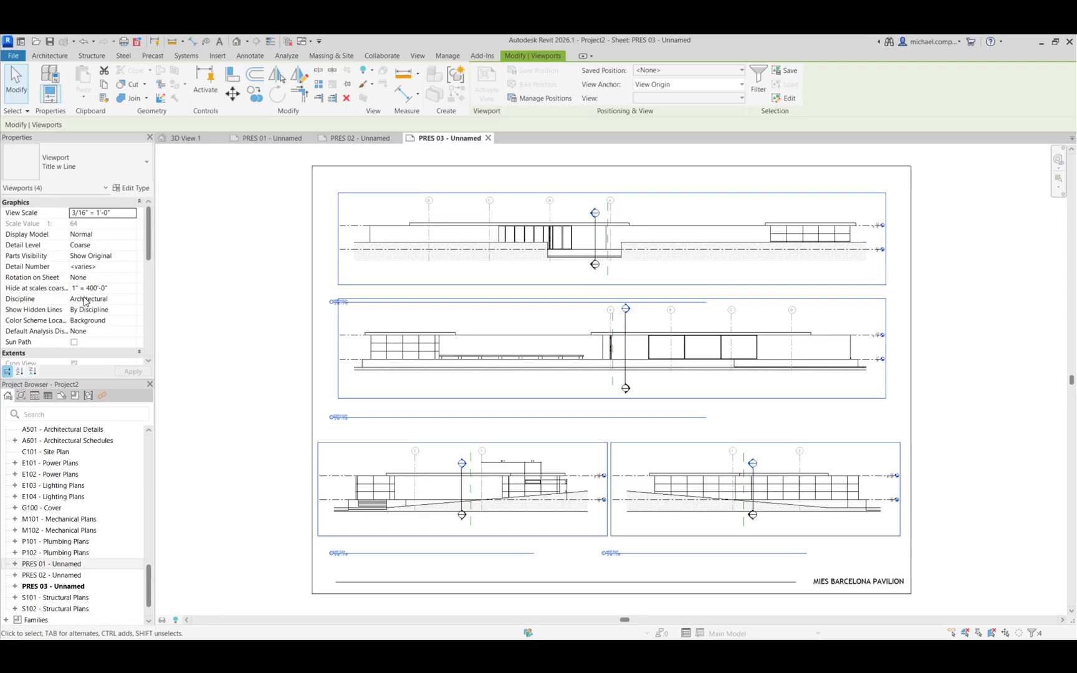
scroll(85, 302, down, 3)
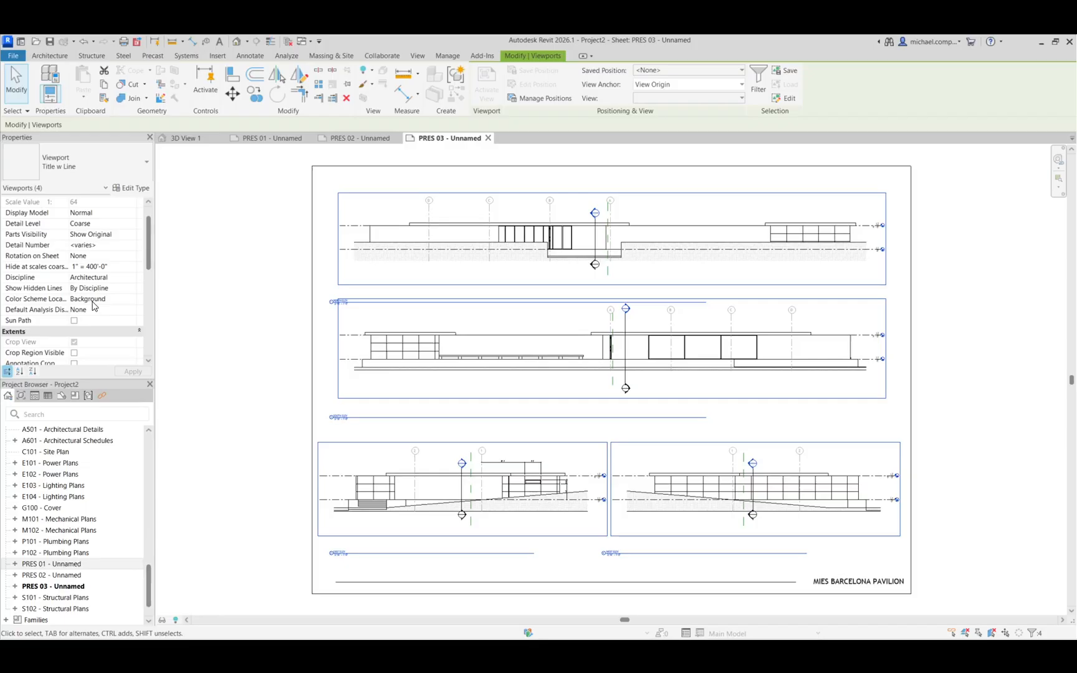
scroll(93, 305, down, 6)
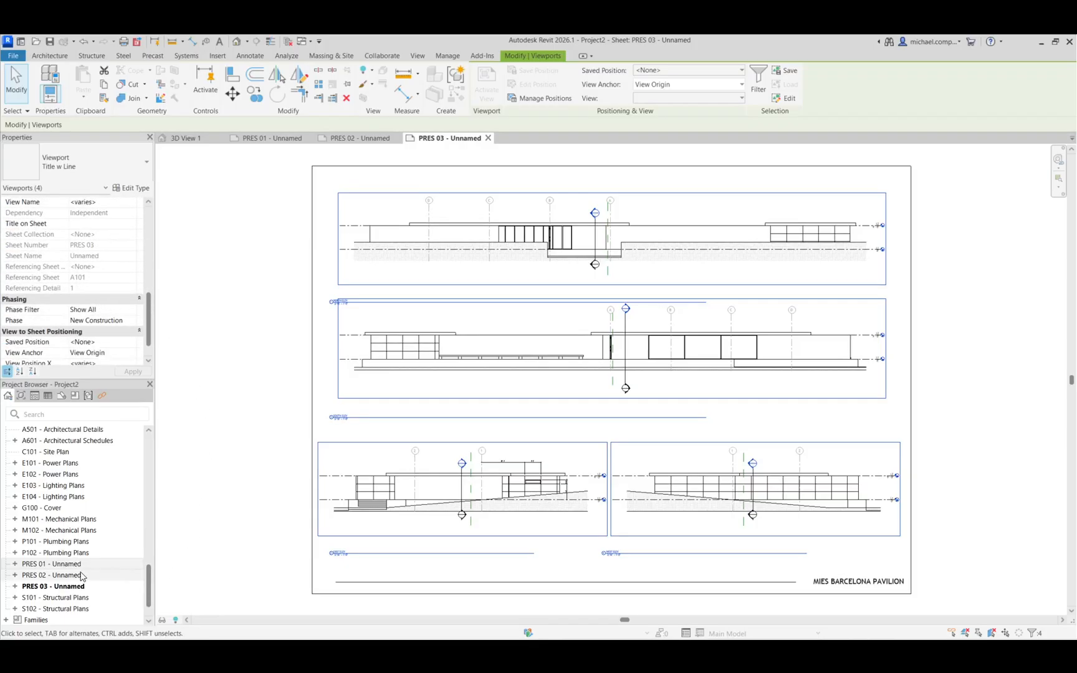
- Open the EAST ELEV view and turn on its shadows
scroll(137, 448, up, 2)
scroll(137, 448, up, 10)
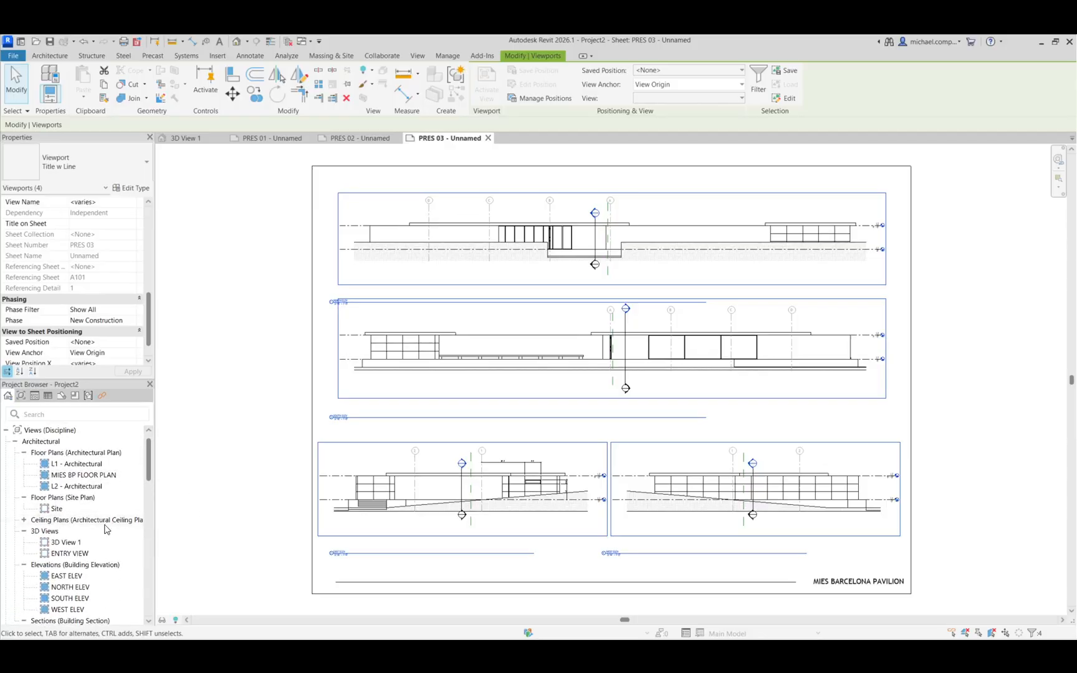
scroll(73, 436, down, 4)
scroll(73, 436, up, 2)
double_click(68, 464)
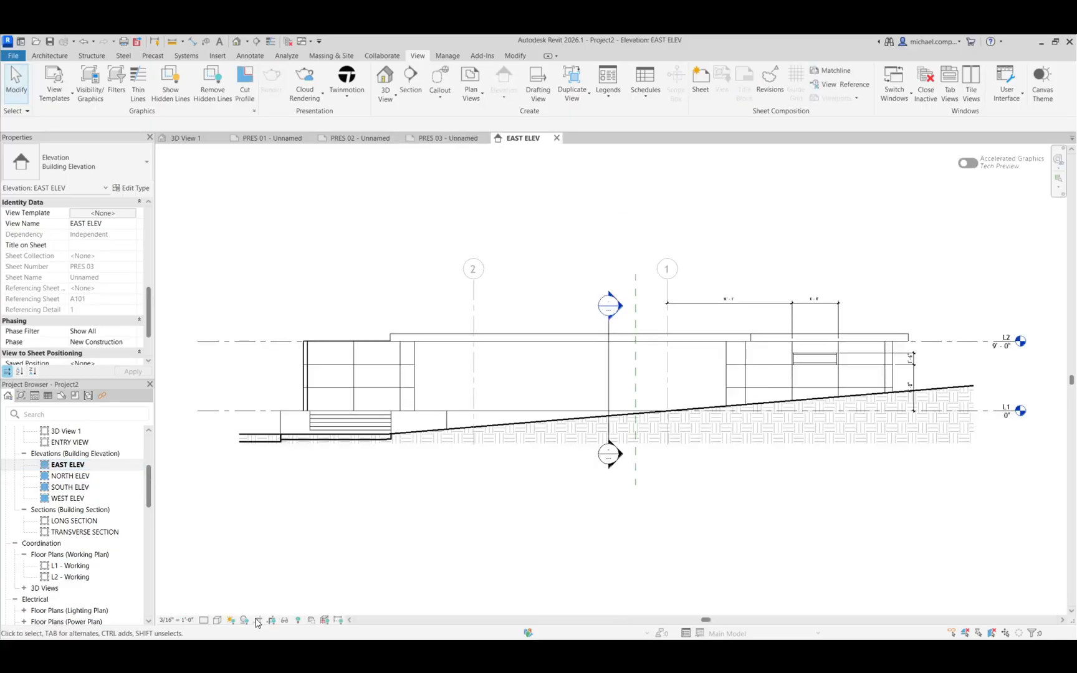
click(244, 620)
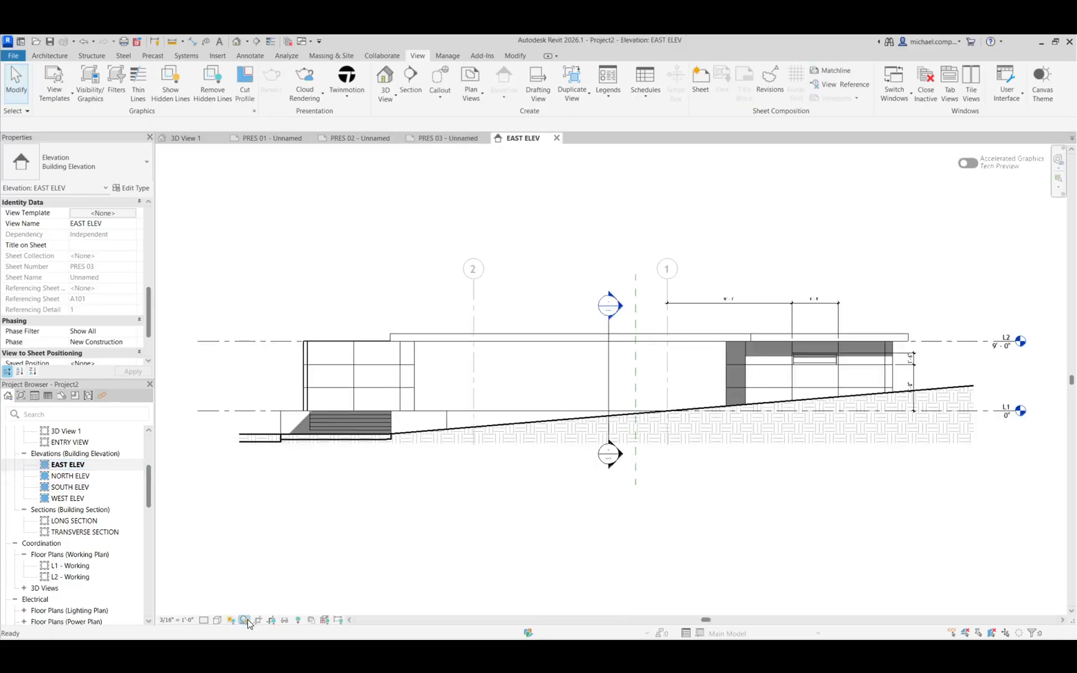
- Turn on shadows in the NORTH ELEV, SOUTH ELEV and WEST ELEV views
double_click(68, 476)
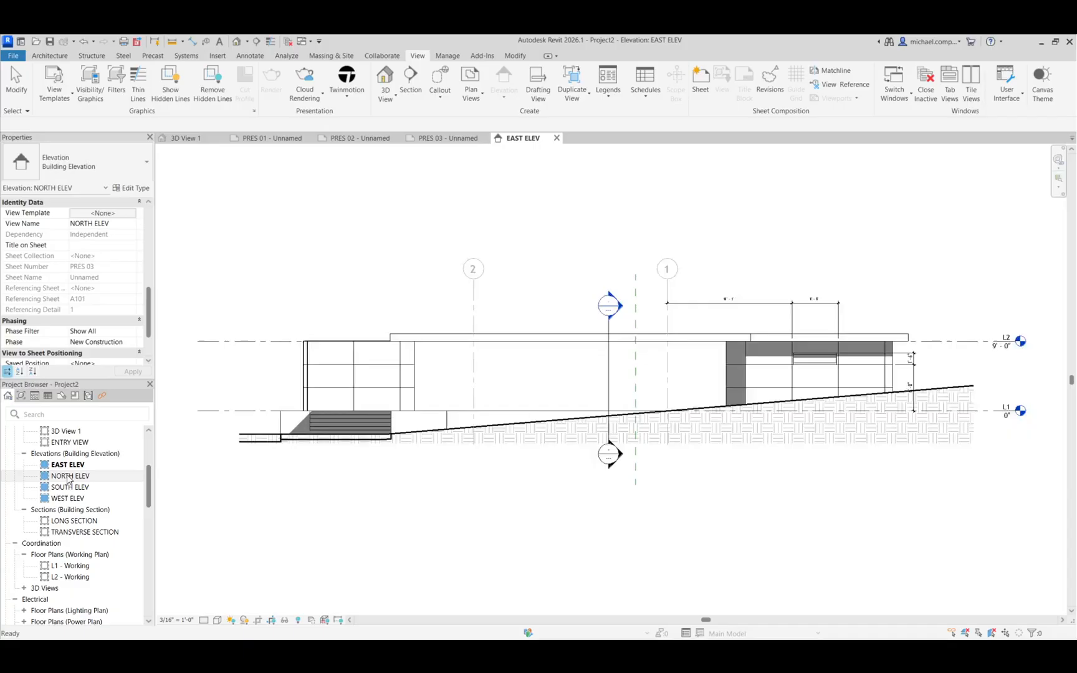
click(244, 620)
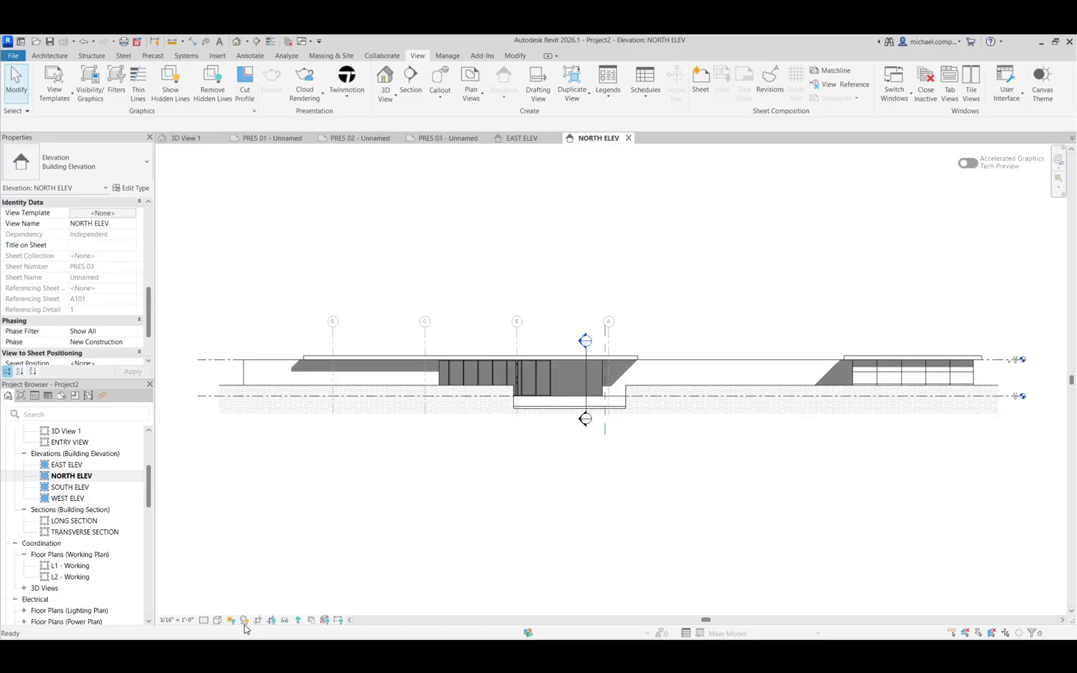
double_click(71, 487)
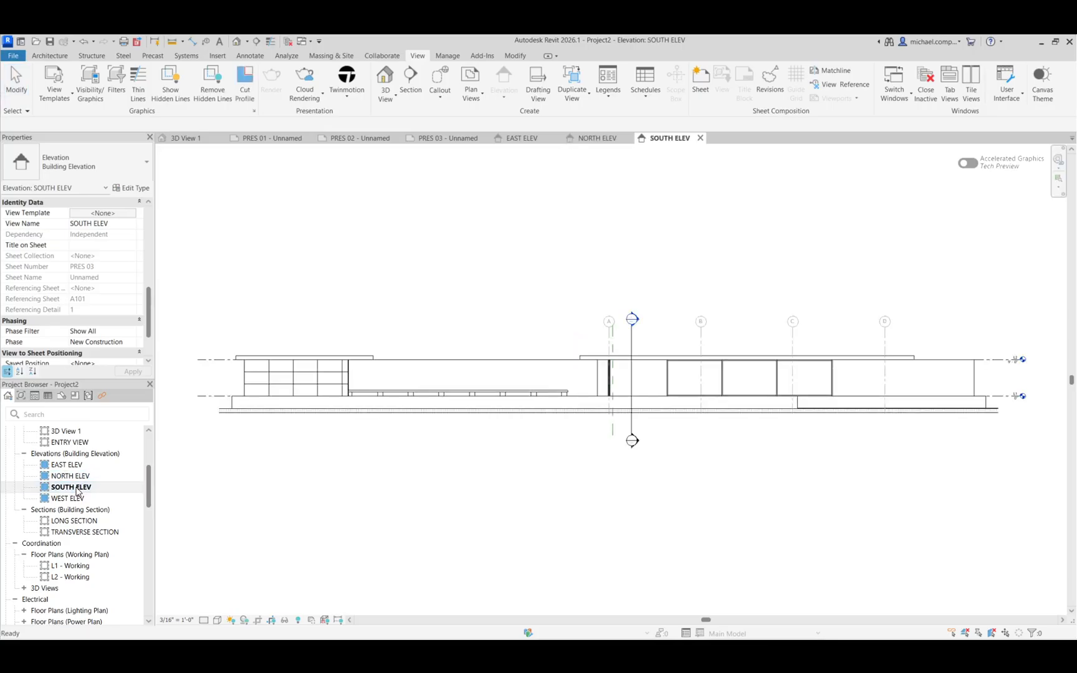
click(245, 620)
click(69, 499)
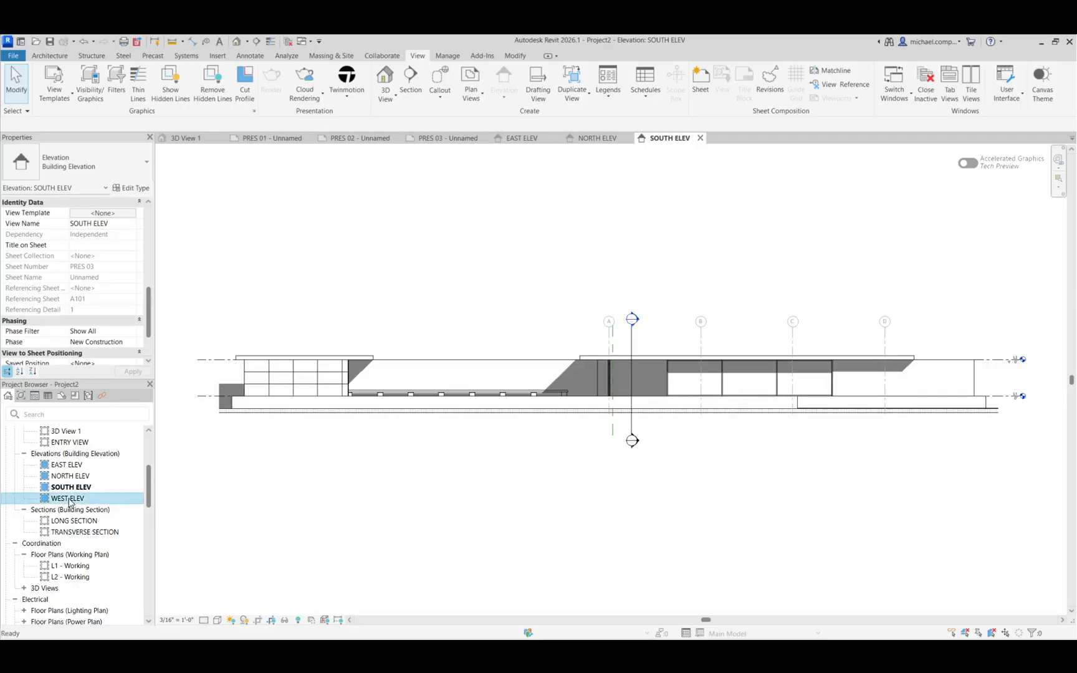
double_click(68, 498)
click(244, 621)
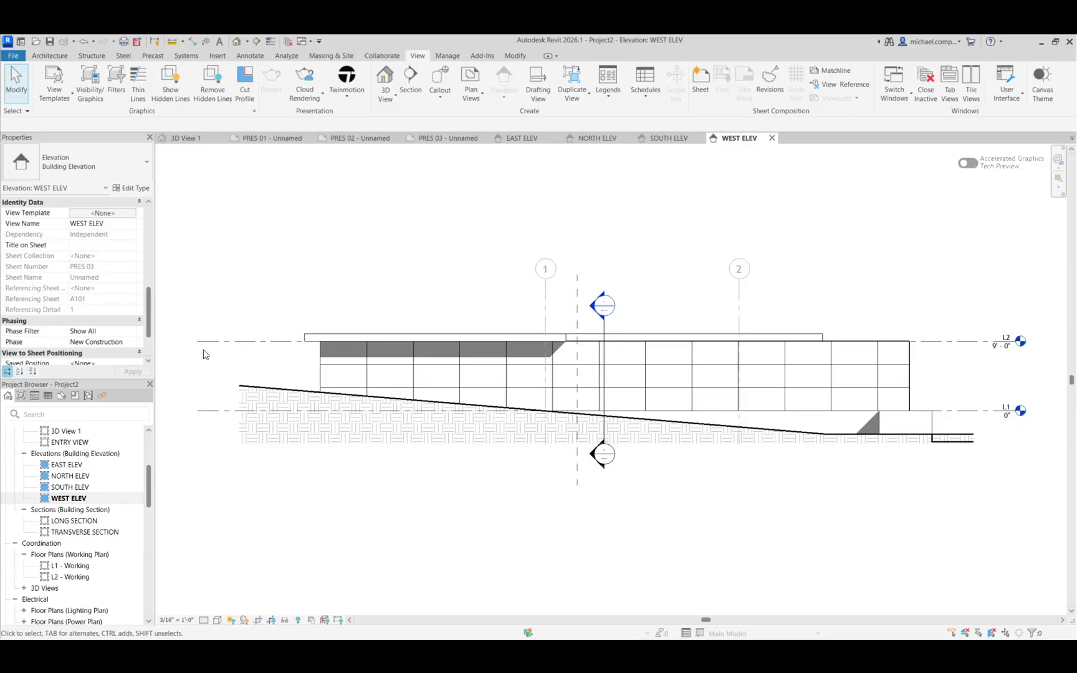
- Close the four elevation views and return to sheet PRES 03
click(771, 138)
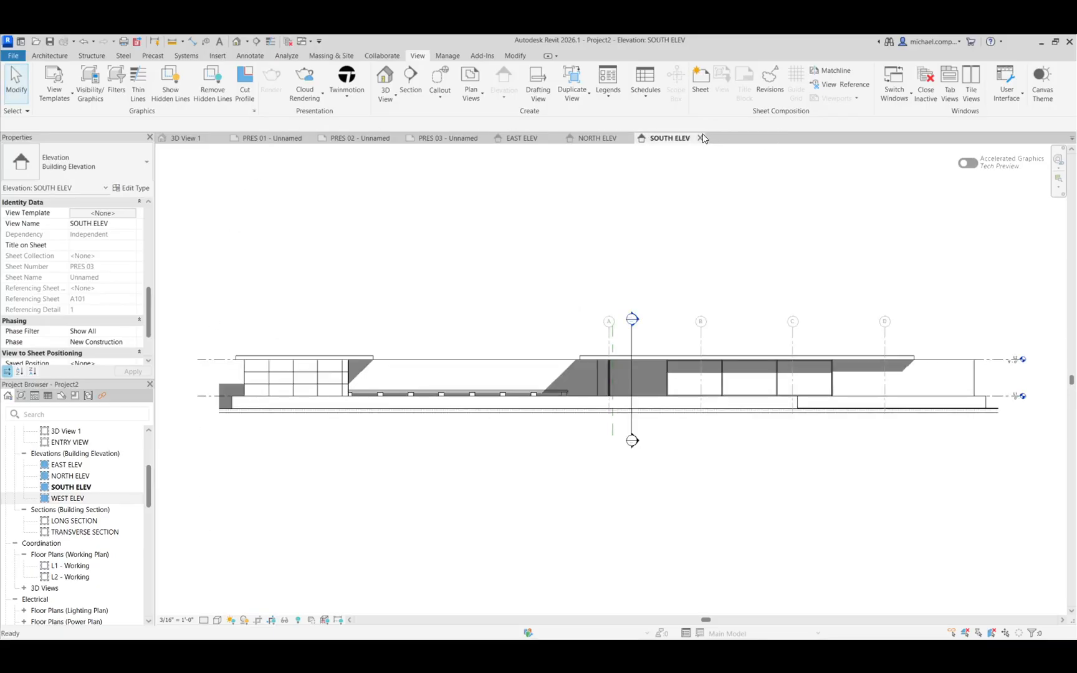
click(700, 137)
click(628, 138)
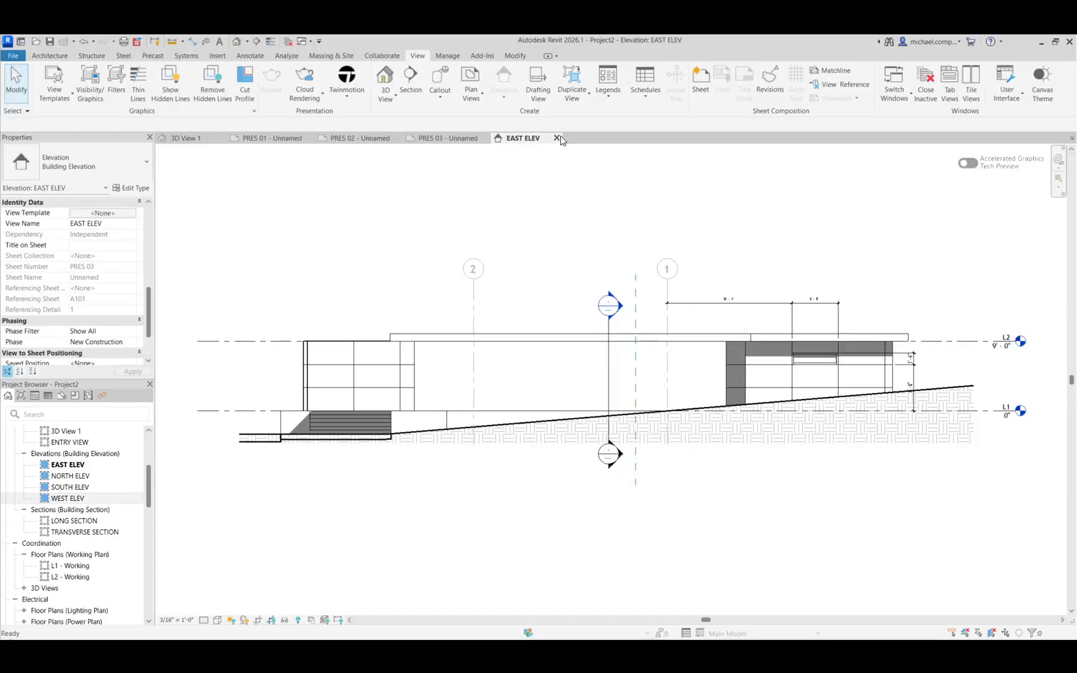
click(559, 137)
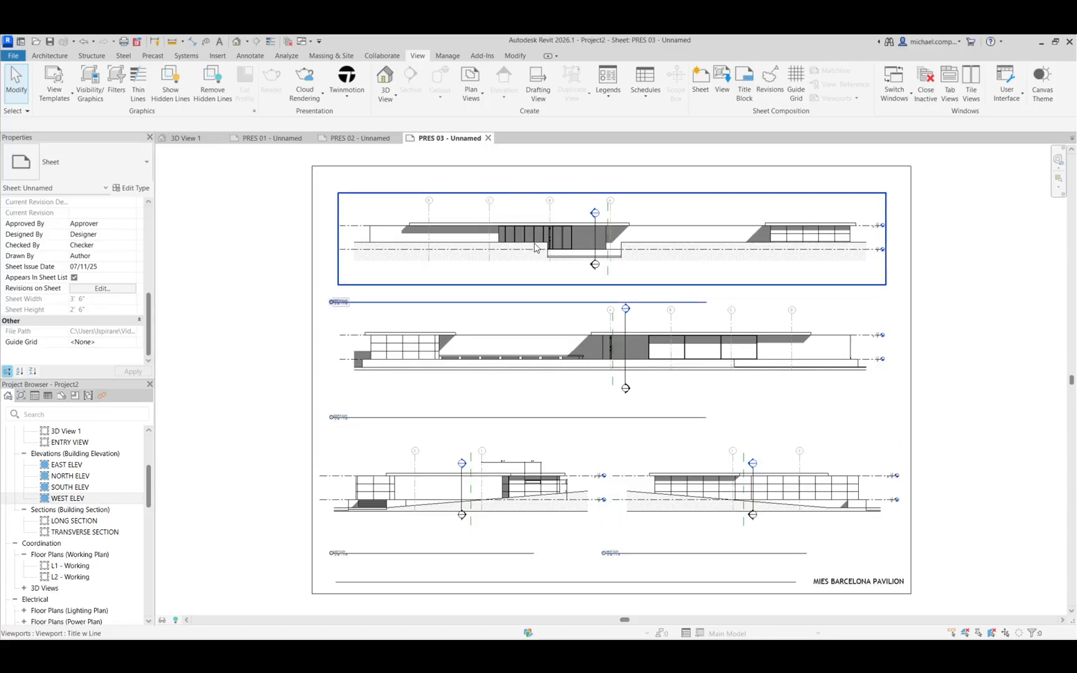
- Create a sheet with the E1 30 x 42 Horizontal titleblock and place the TRANSVERSE SECTION in its upper middle
click(700, 81)
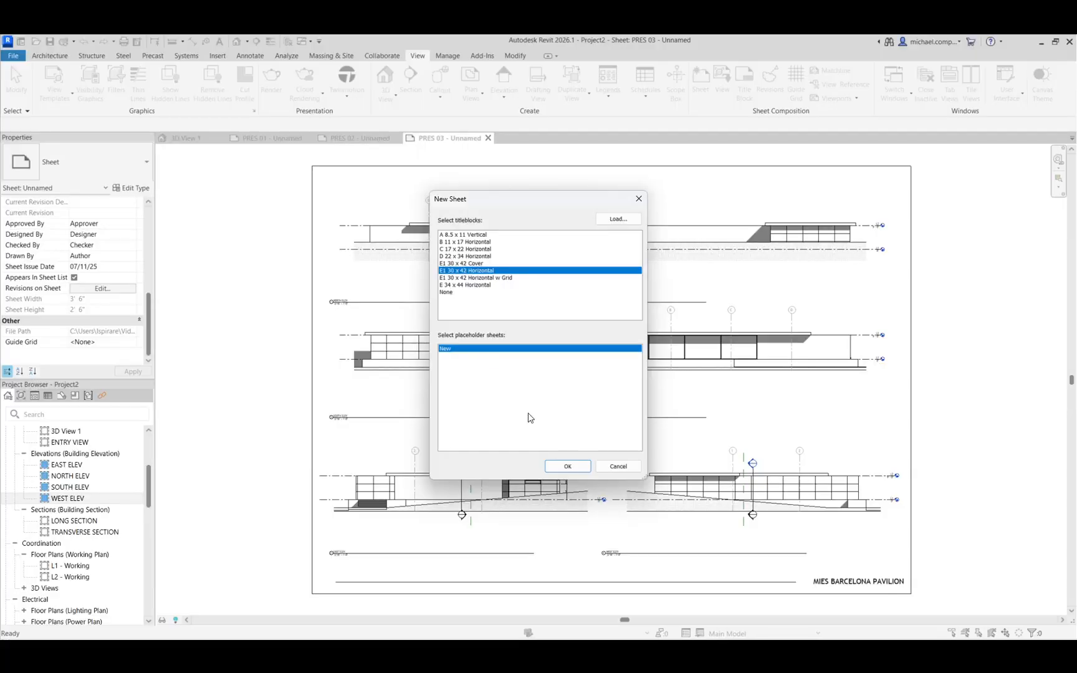
click(564, 466)
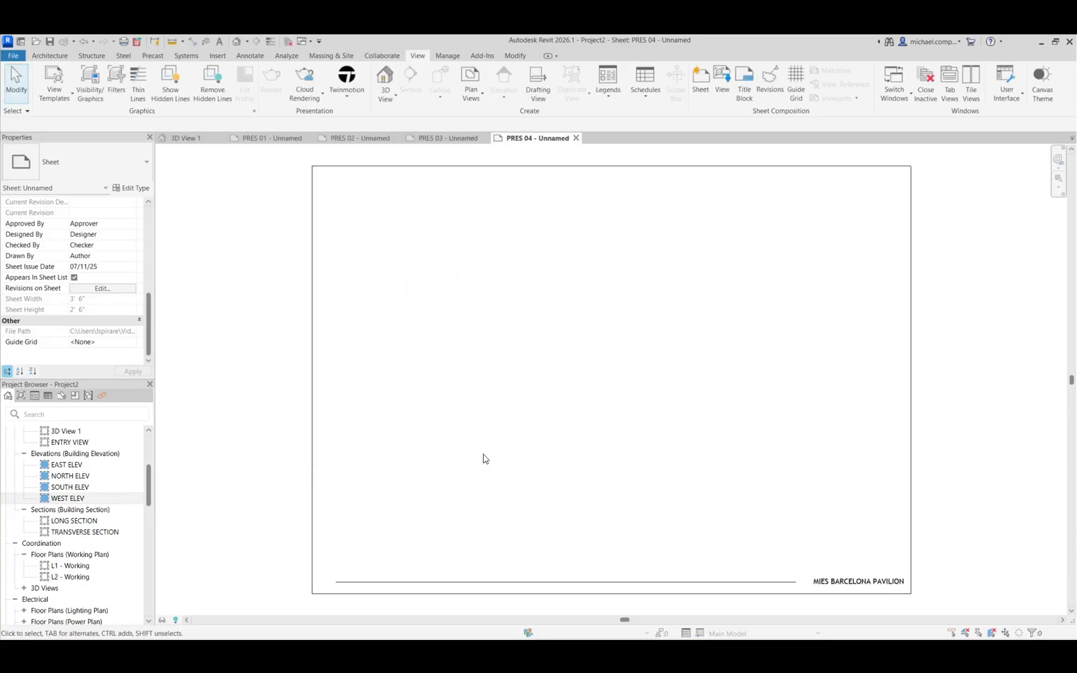
click(723, 85)
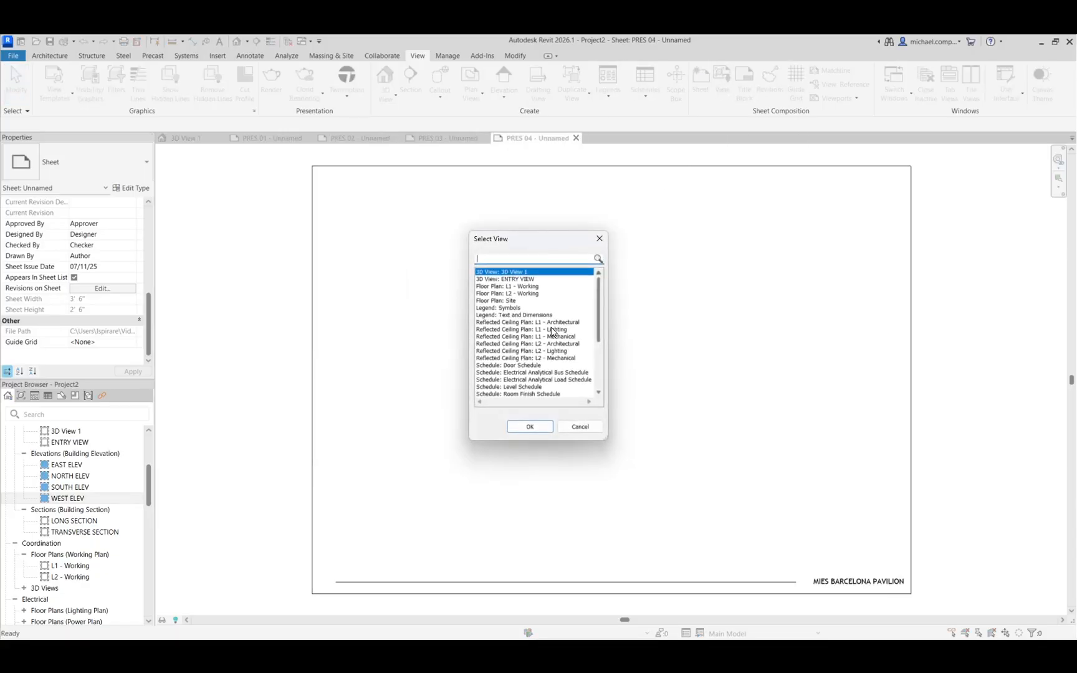
scroll(542, 366, down, 4)
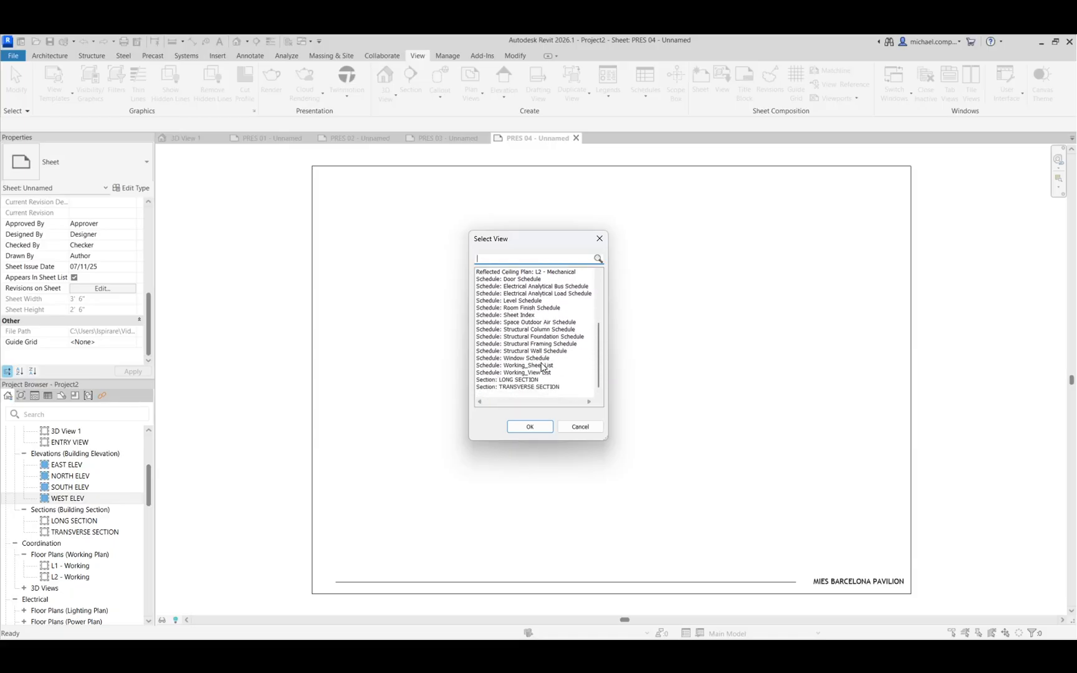
click(525, 387)
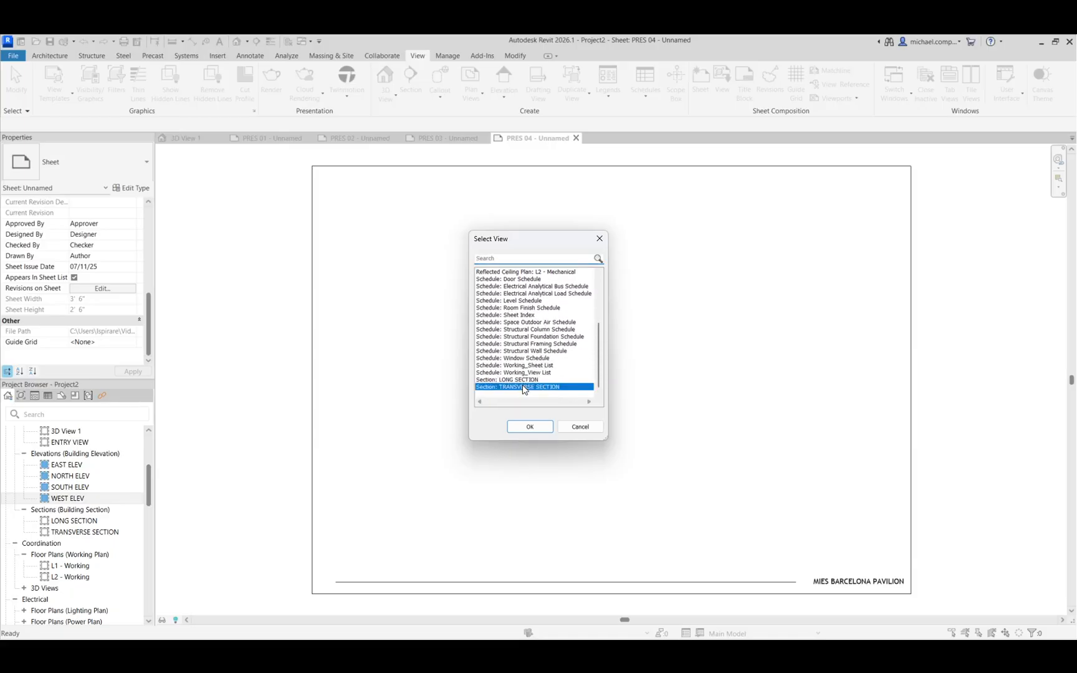
click(530, 427)
click(558, 309)
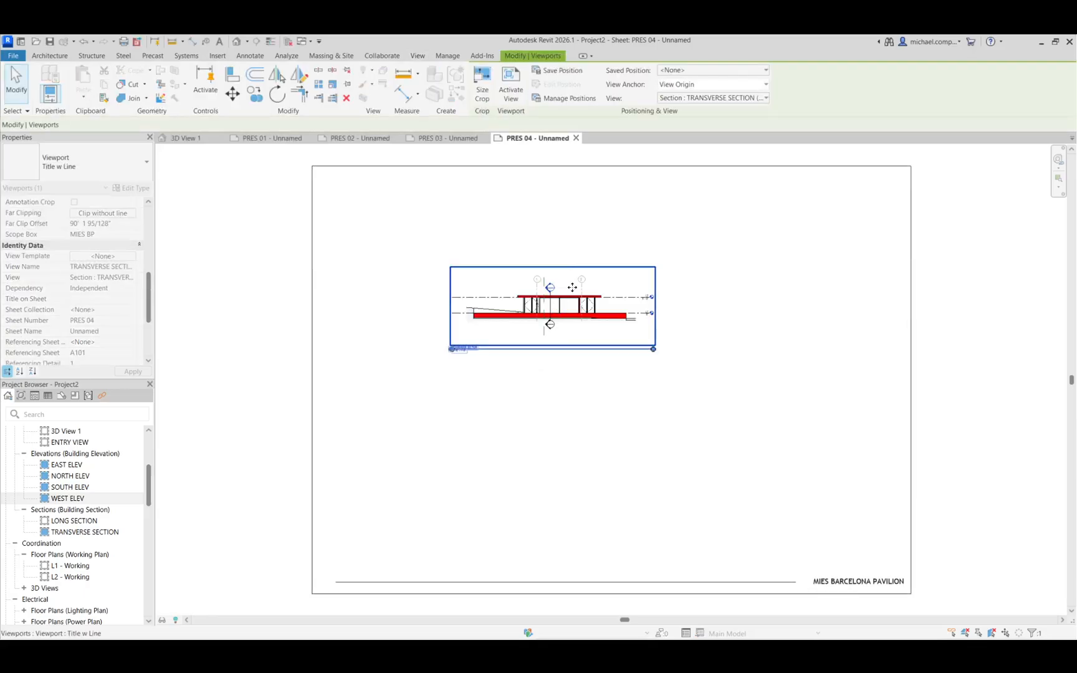
click(601, 207)
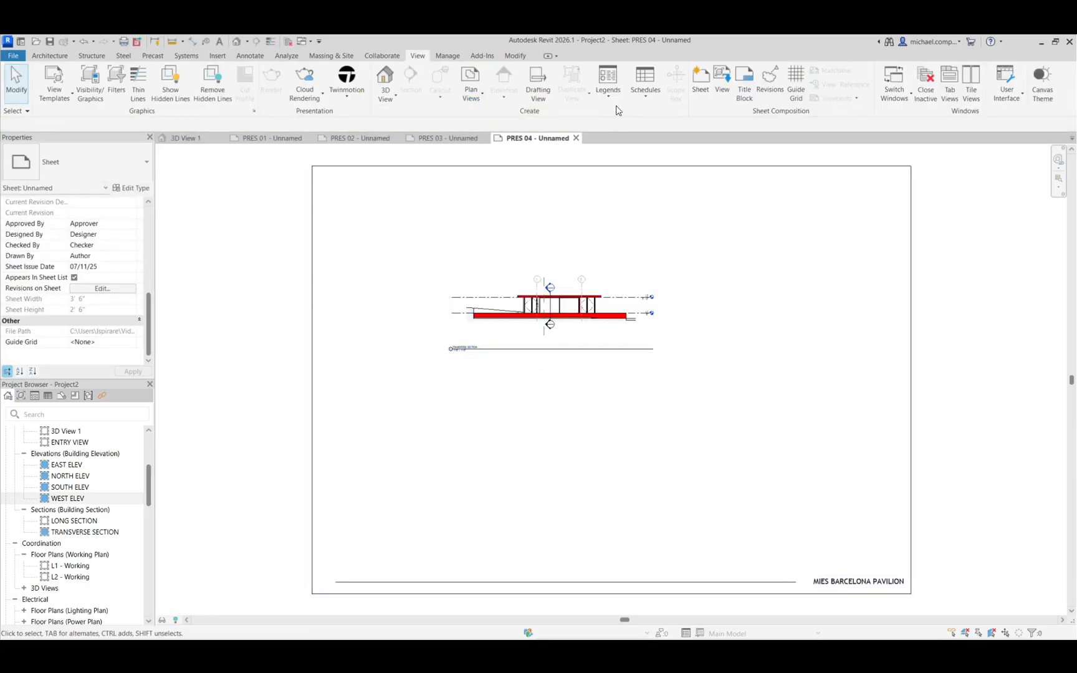
- Place the LONG SECTION on the sheet below the transverse section
click(722, 84)
scroll(508, 383, down, 8)
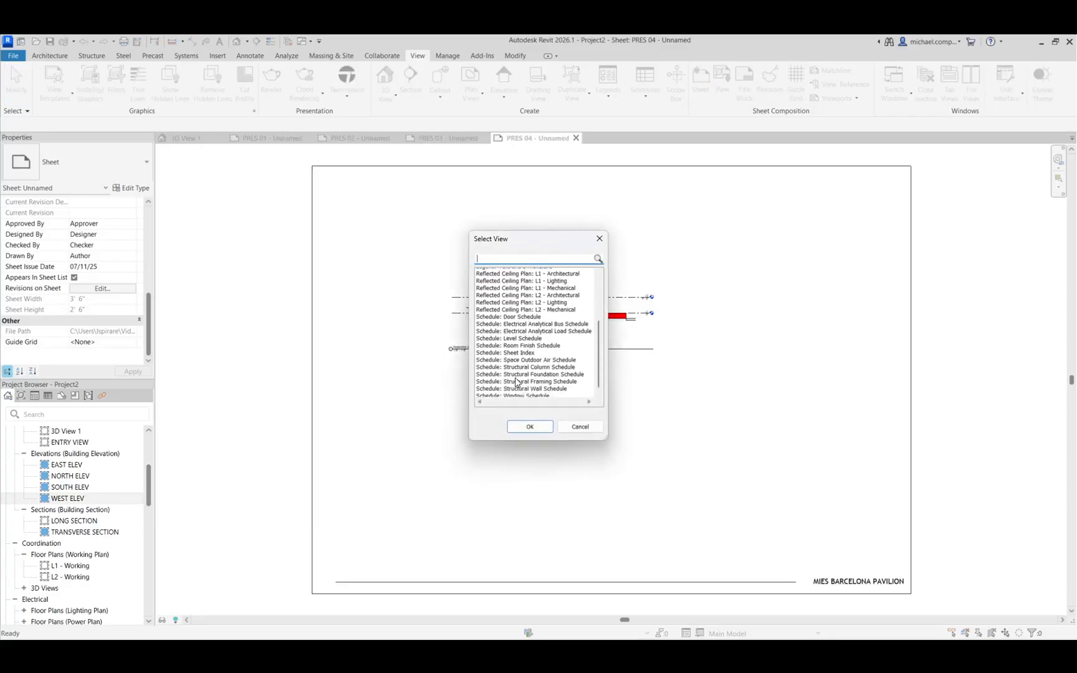
click(516, 386)
click(514, 426)
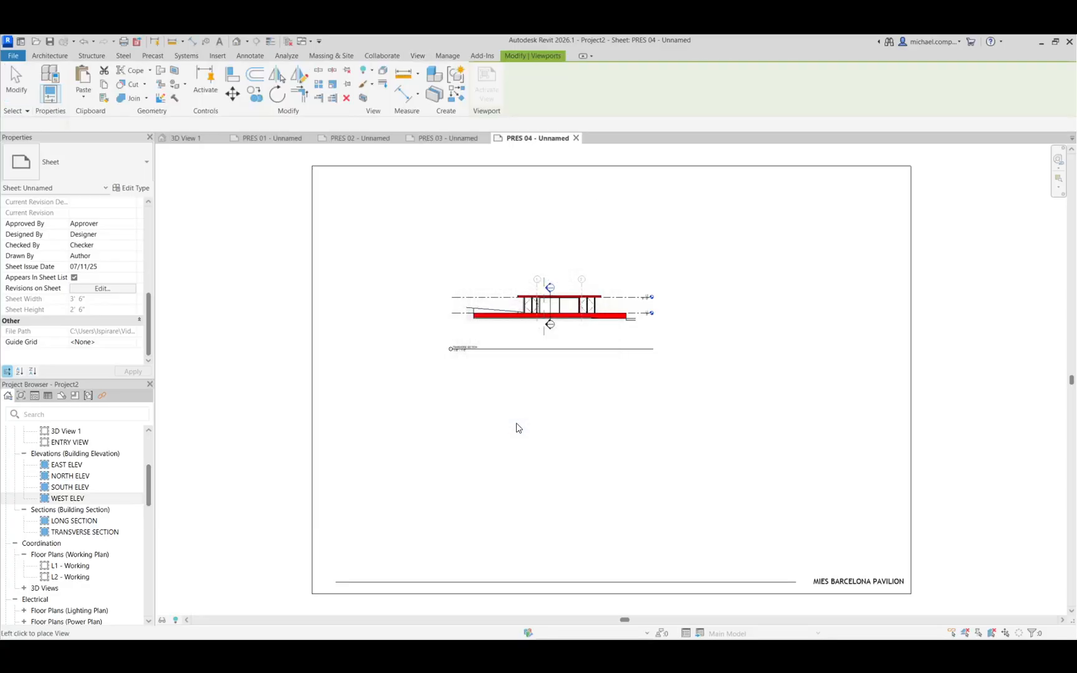
click(586, 452)
click(810, 264)
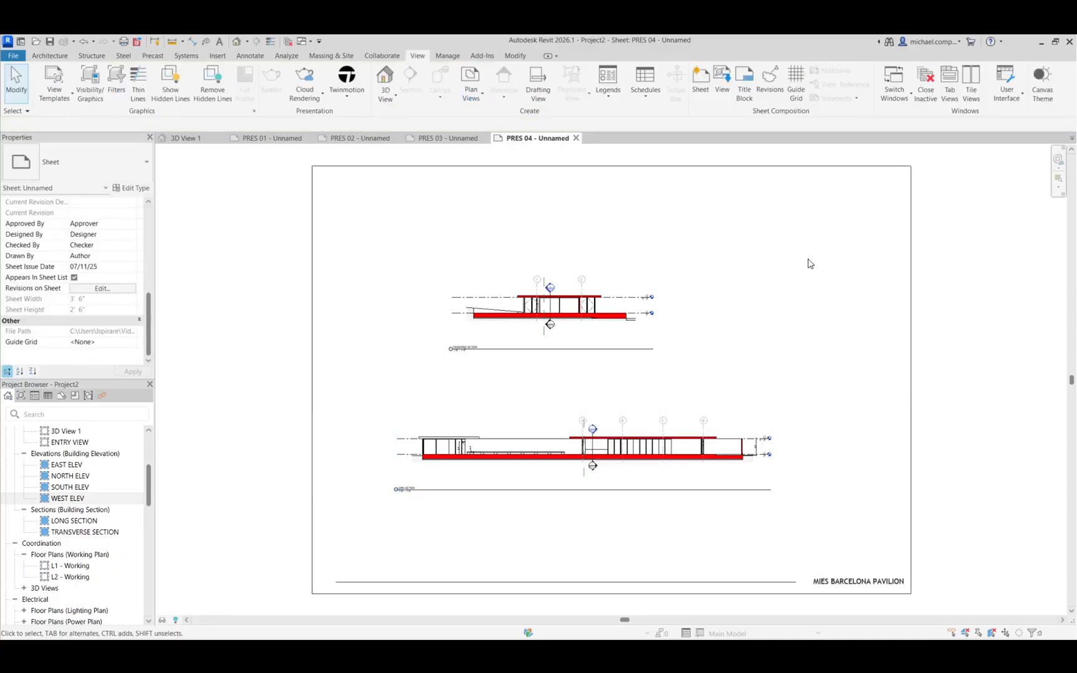
- Set the view scale of both section viewports to 3/16" = 1'-0"
drag(810, 264, 403, 466)
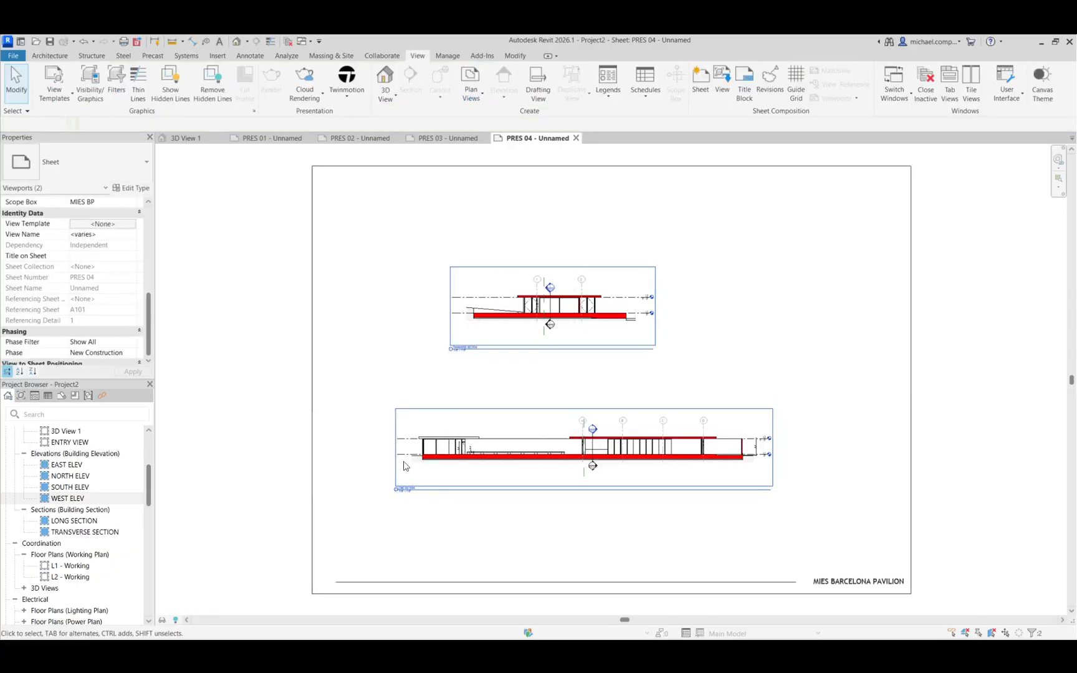
scroll(129, 239, up, 5)
click(134, 215)
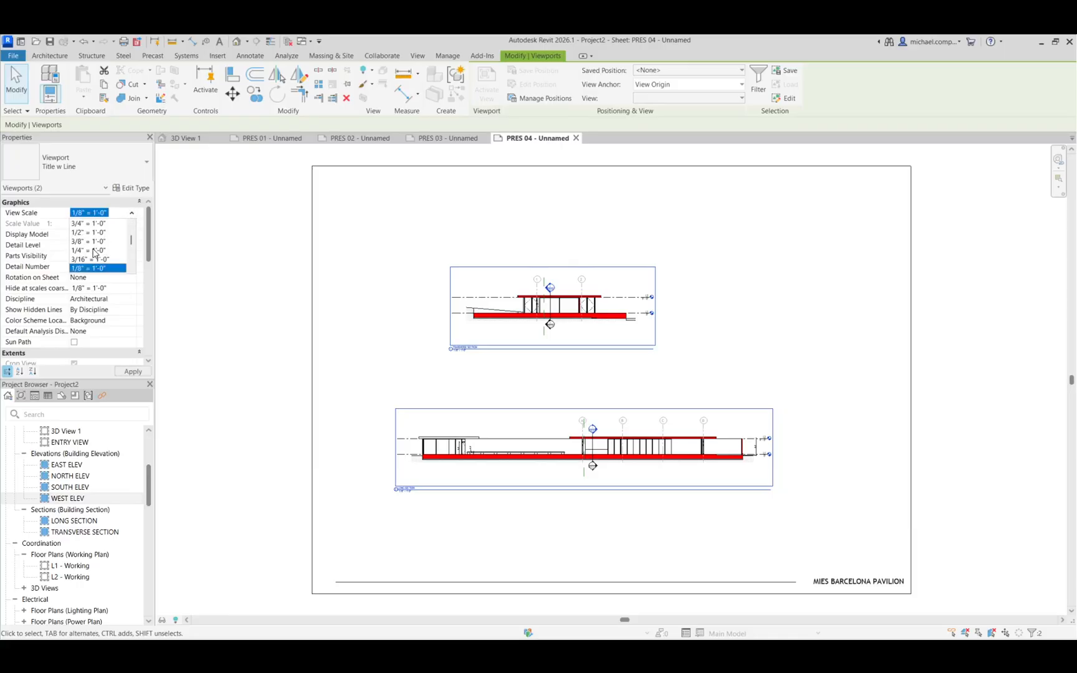
click(90, 258)
click(815, 340)
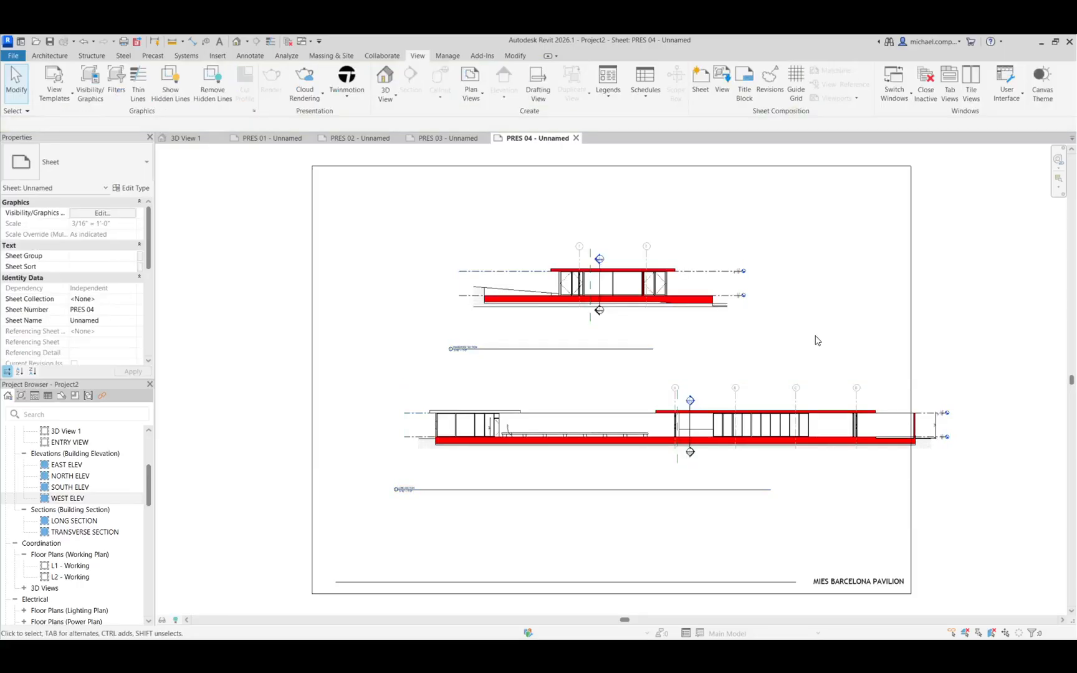
- Move the long section to the top of the sheet and the transverse section beneath it, with their titles aligned at the left margin
drag(817, 339, 560, 228)
click(552, 402)
drag(567, 318, 512, 378)
click(749, 351)
- Select both section viewports and nudge them down together toward the middle of the sheet
drag(780, 377, 583, 268)
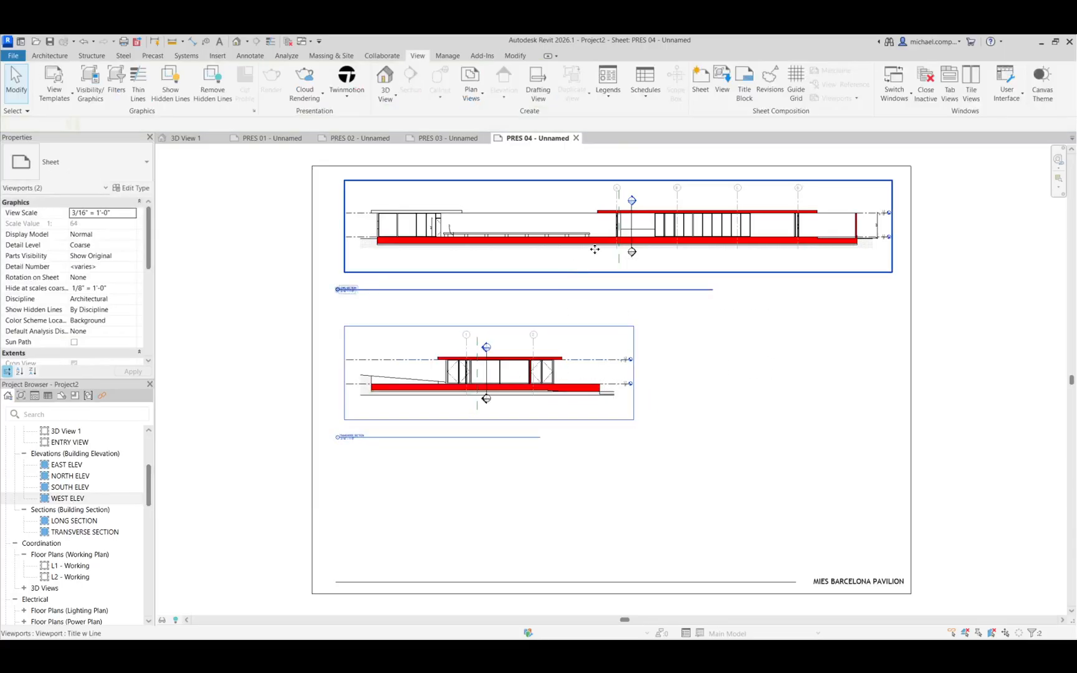
key(Down)
key(Down)
key(Down)
key(Down)
key(Down)
key(Down)
key(Down)
key(Down)
key(Down)
key(Down)
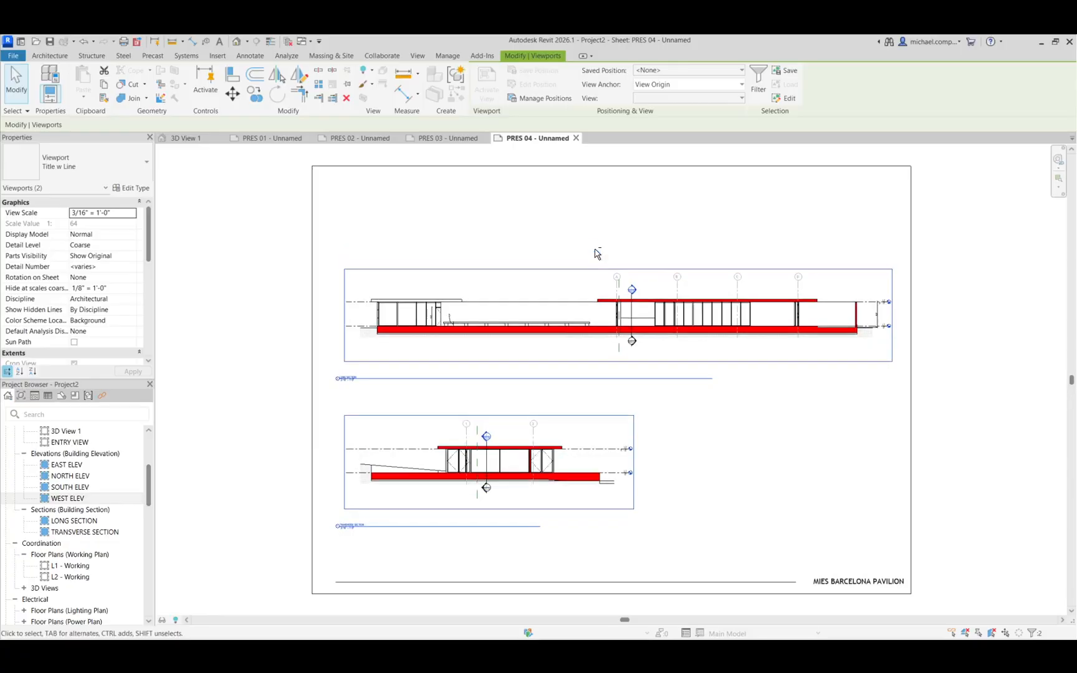
key(Escape)
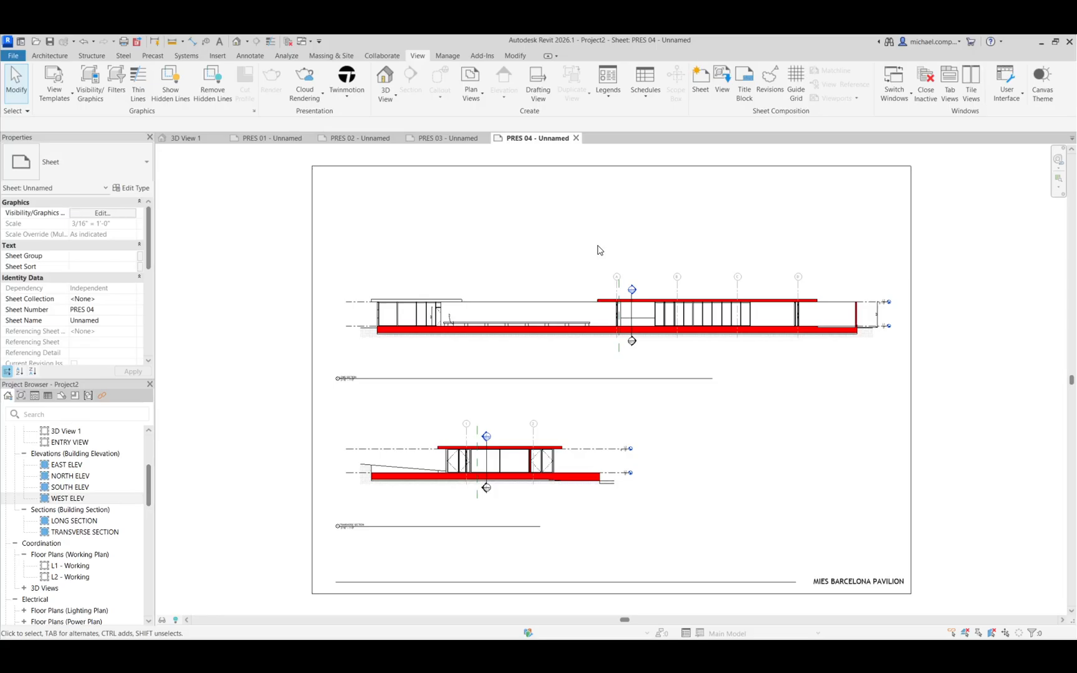
- Nudge both section viewports slightly up together to refine their vertical position on the sheet
drag(599, 249, 536, 436)
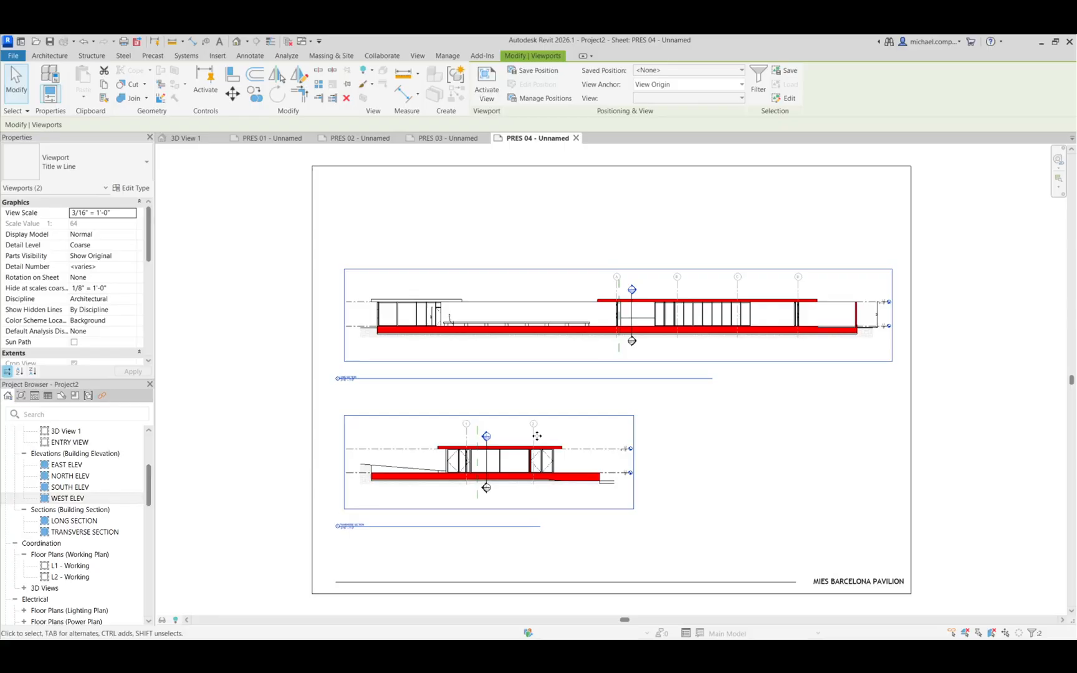
key(Up)
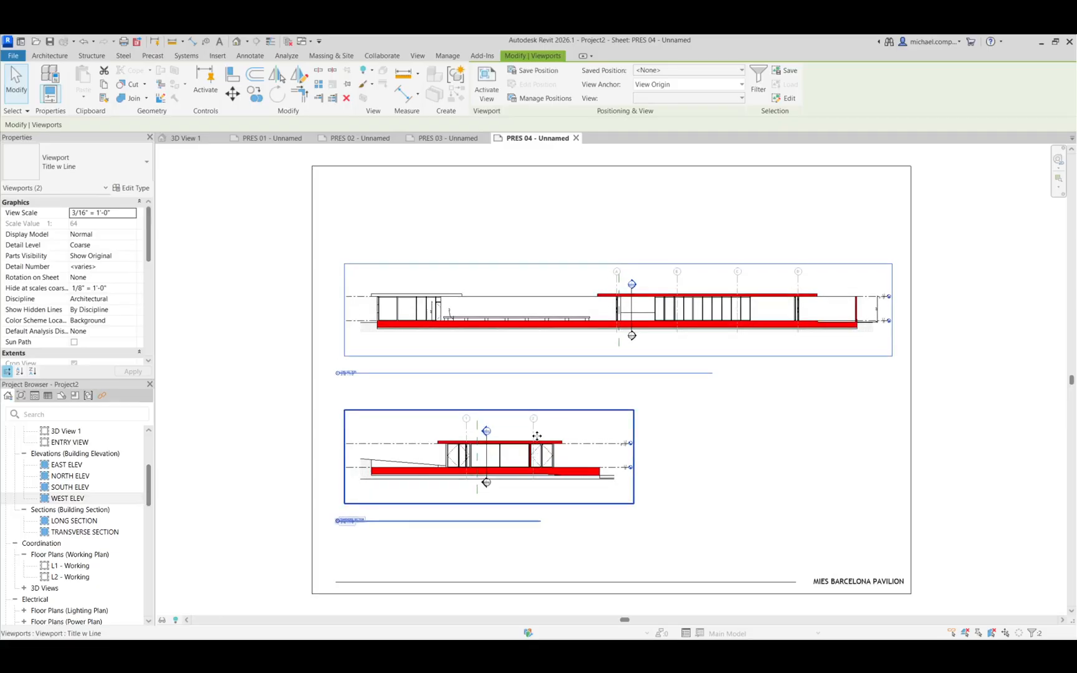
click(592, 255)
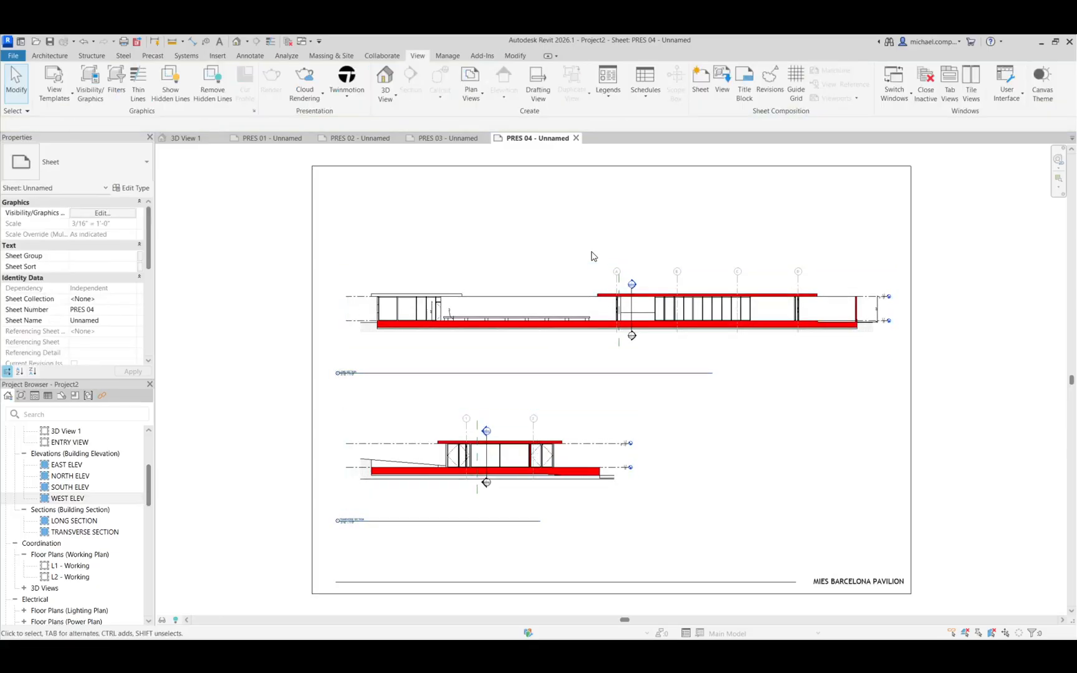
- Examine the section layout up close and review the PRES 01, PRES 02 and PRES 03 sheets in the project's sheet list
scroll(448, 320, up, 4)
scroll(447, 287, down, 4)
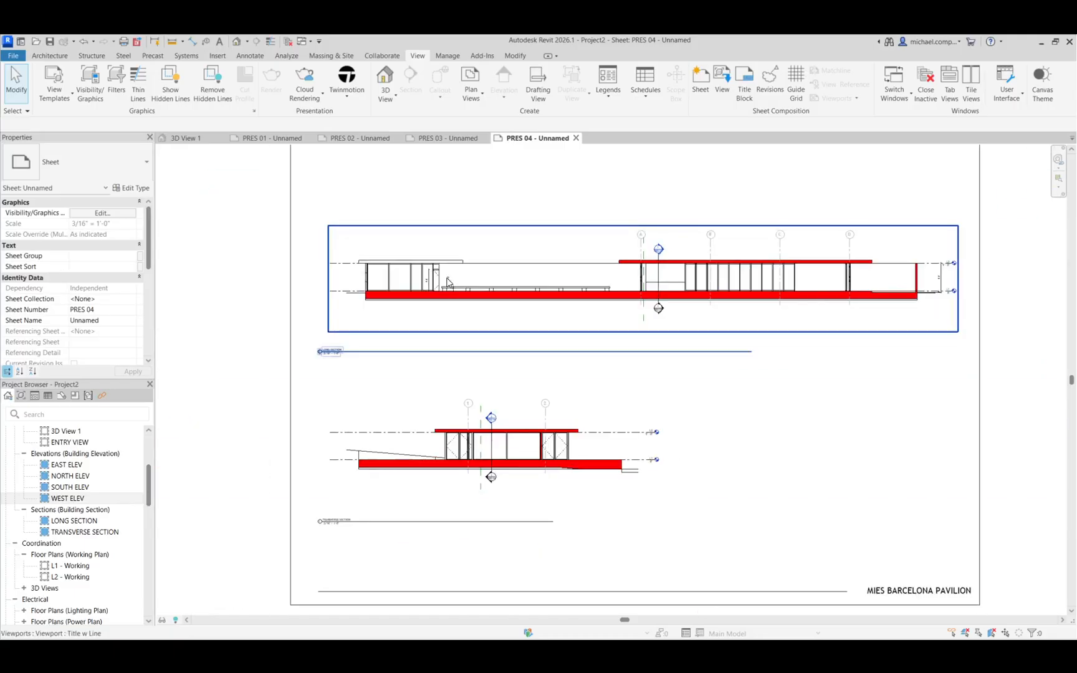
scroll(448, 283, down, 4)
key(z)
key(f)
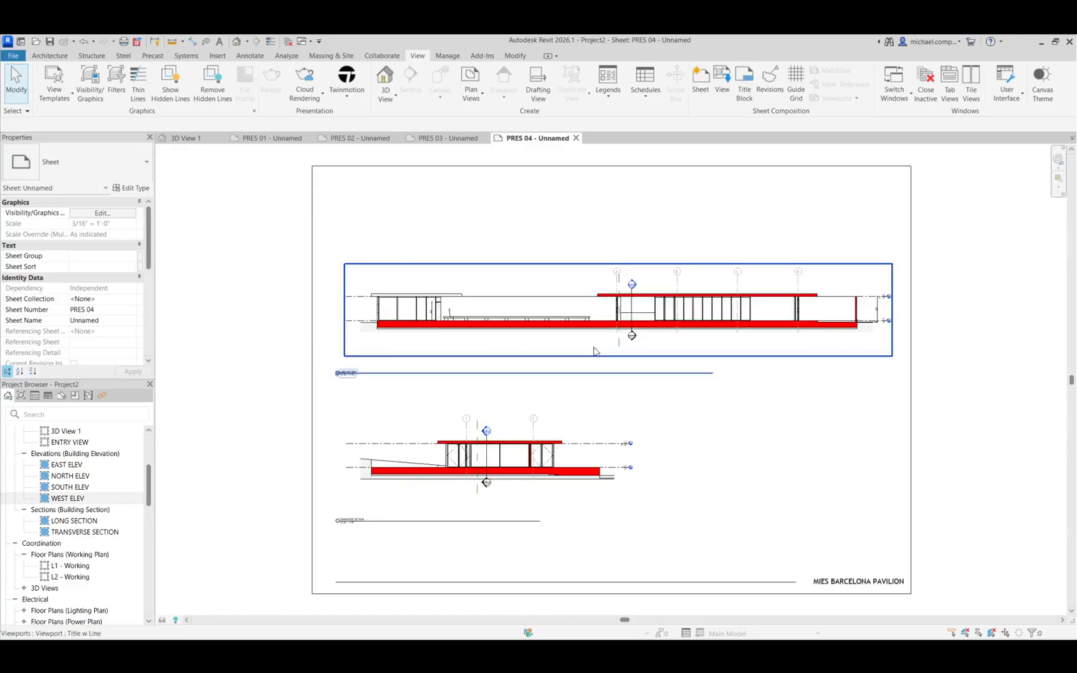
scroll(95, 519, down, 10)
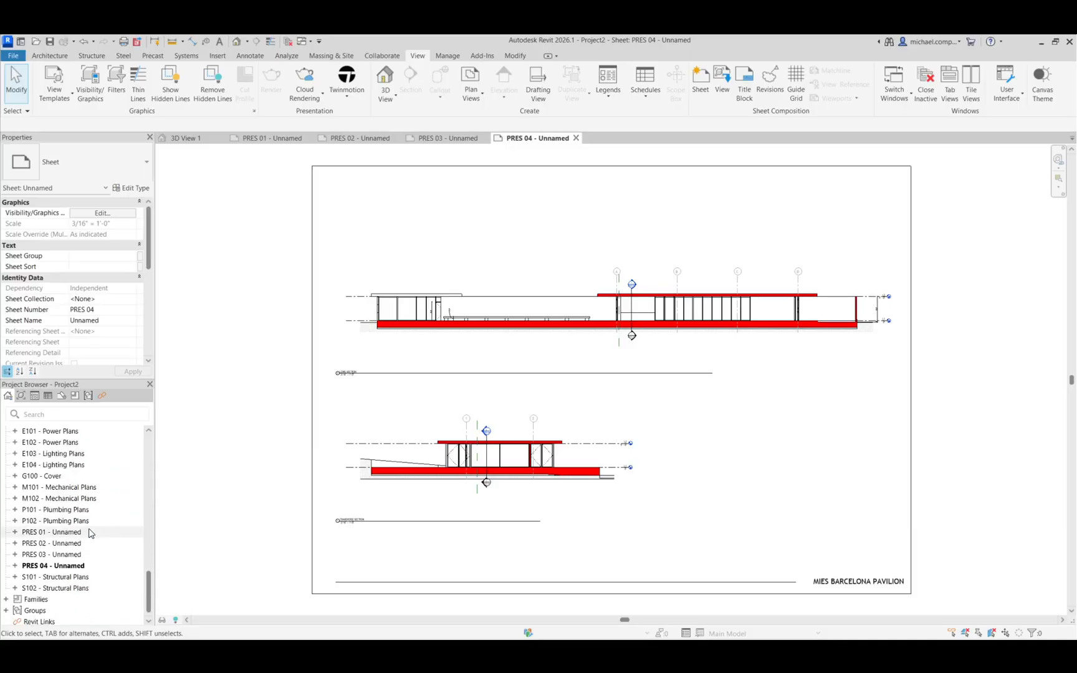
click(61, 532)
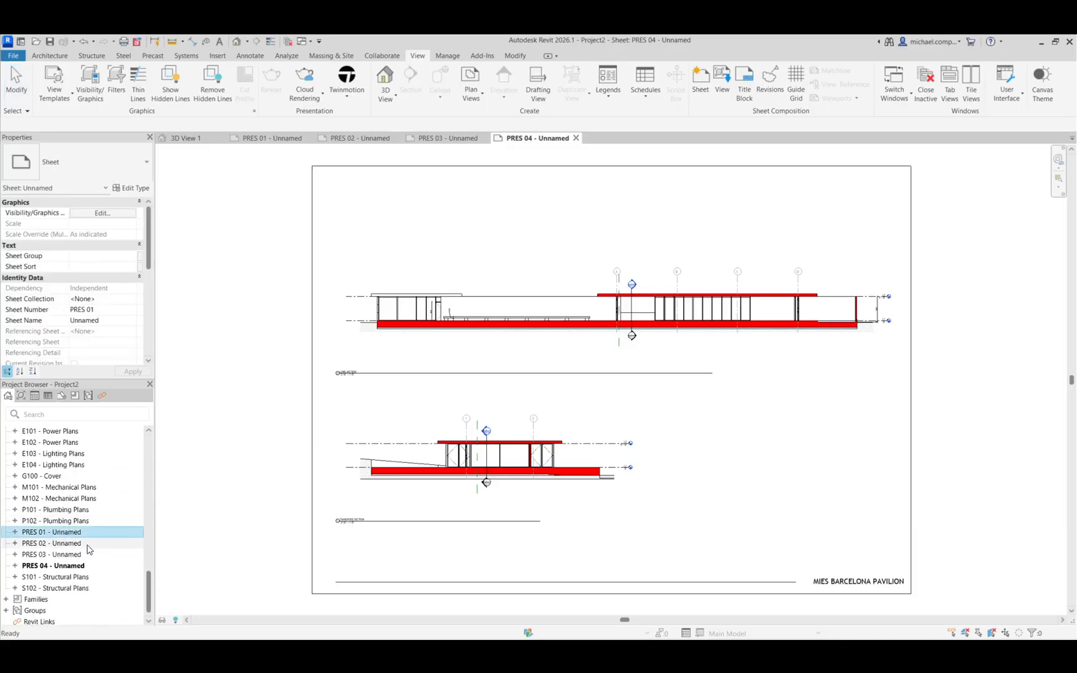
click(55, 544)
click(53, 554)
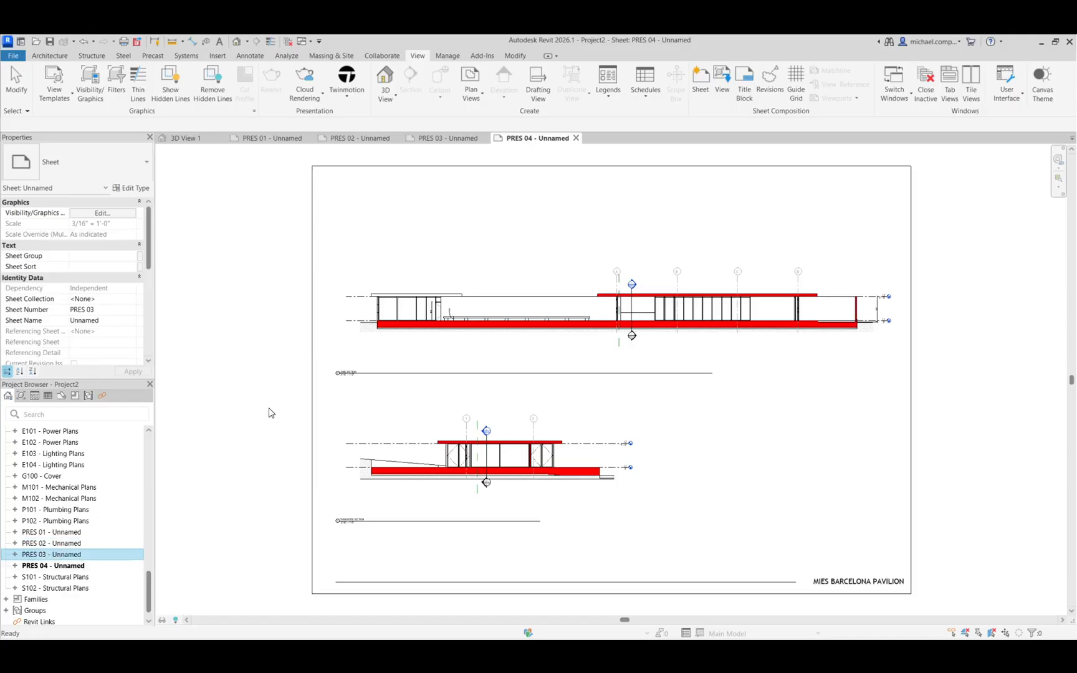
- Create a new sheet with the E1 30 x 42 Horizontal title block and place 3D View 1 in its upper-left area
click(700, 81)
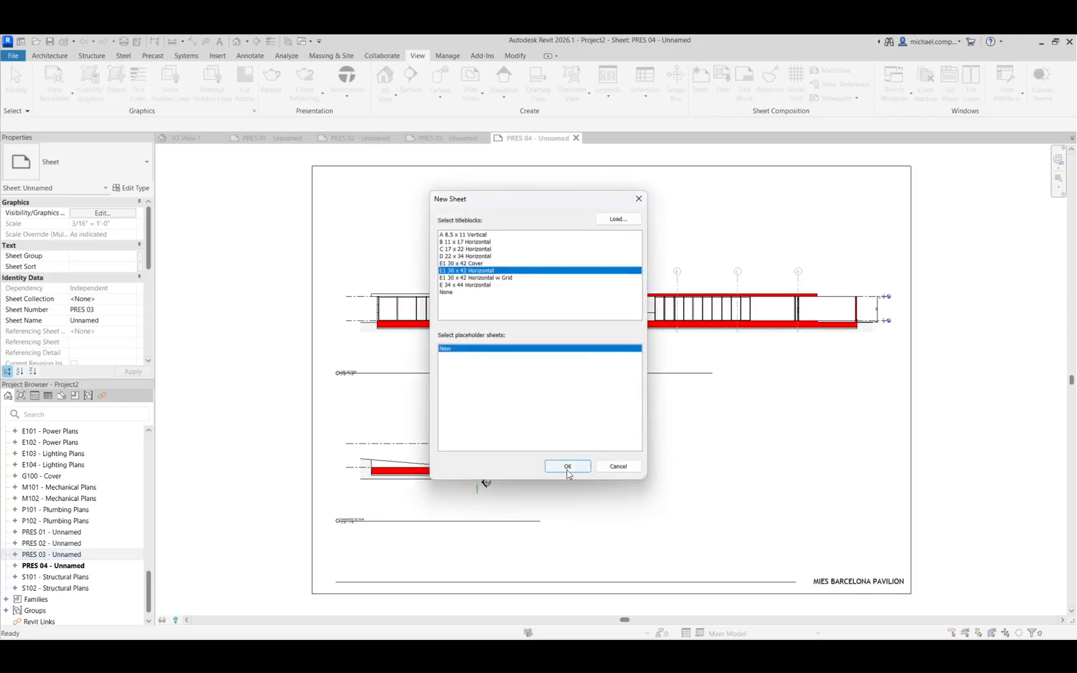
click(567, 467)
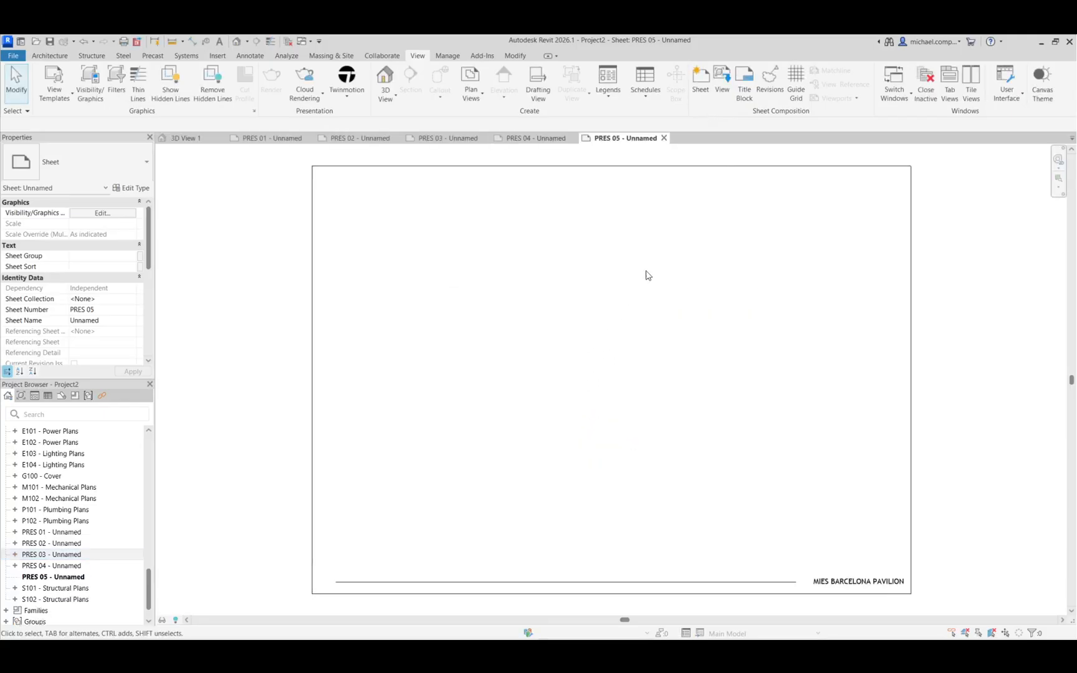
click(722, 81)
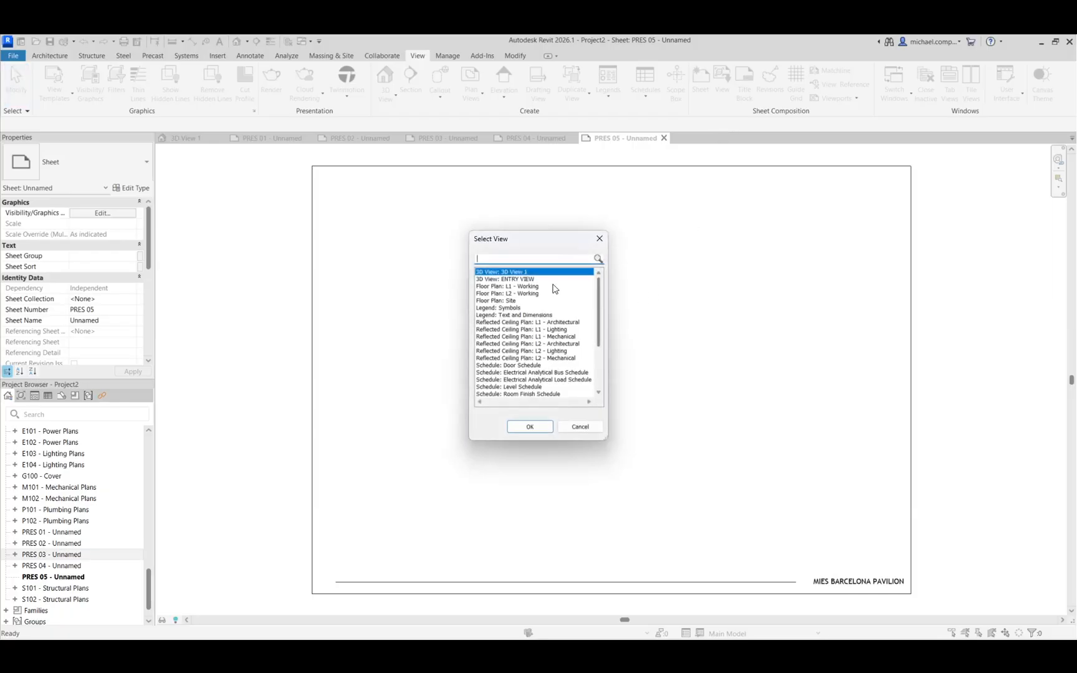
click(525, 428)
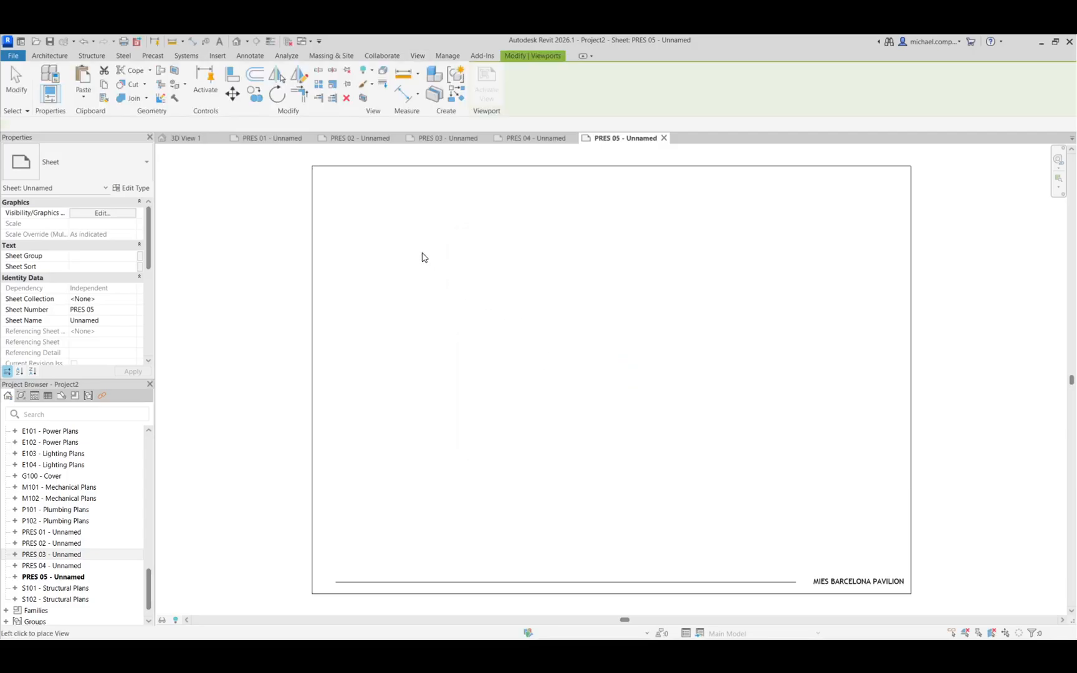
click(461, 253)
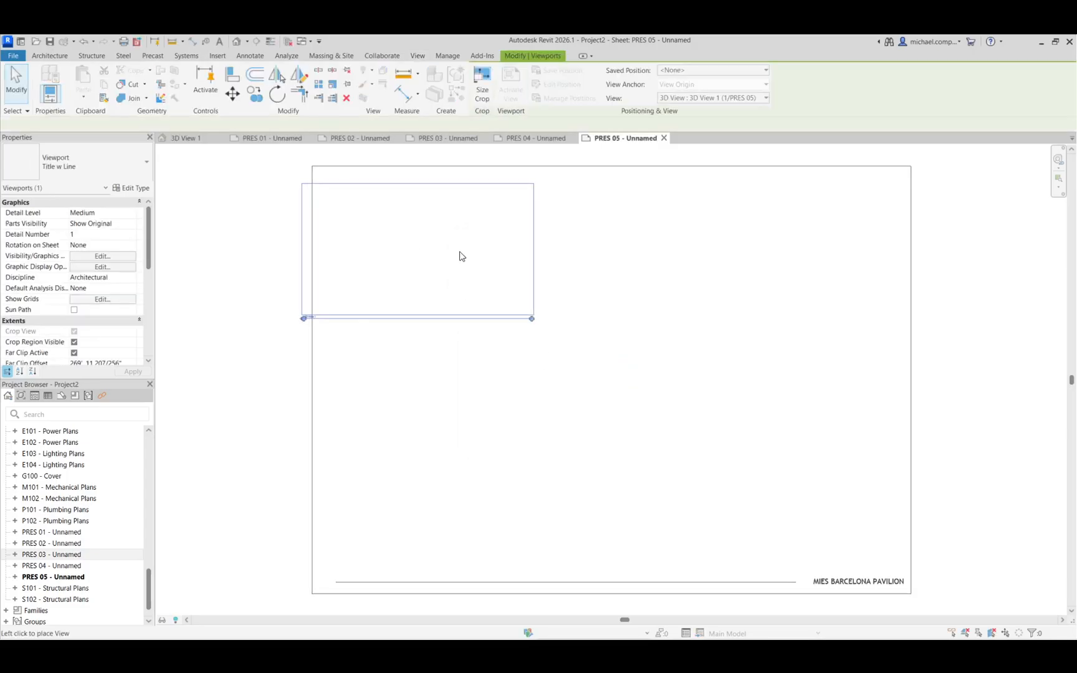
click(603, 176)
- Place the ENTRY VIEW perspective on the sheet beside the 3D View 1 viewport
click(722, 84)
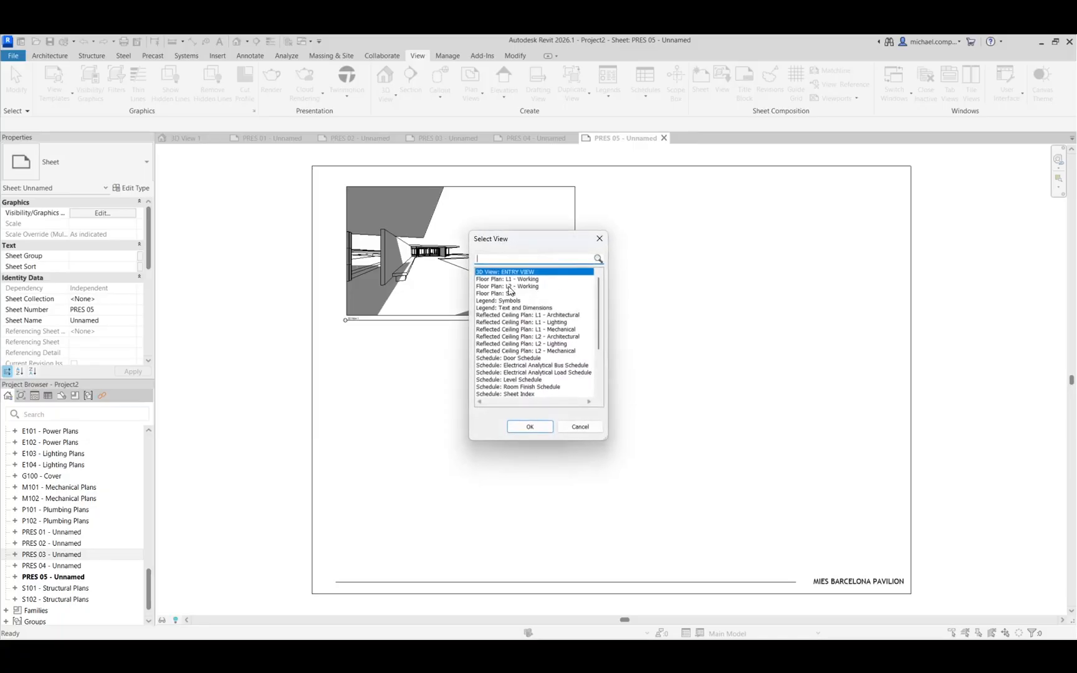
click(547, 427)
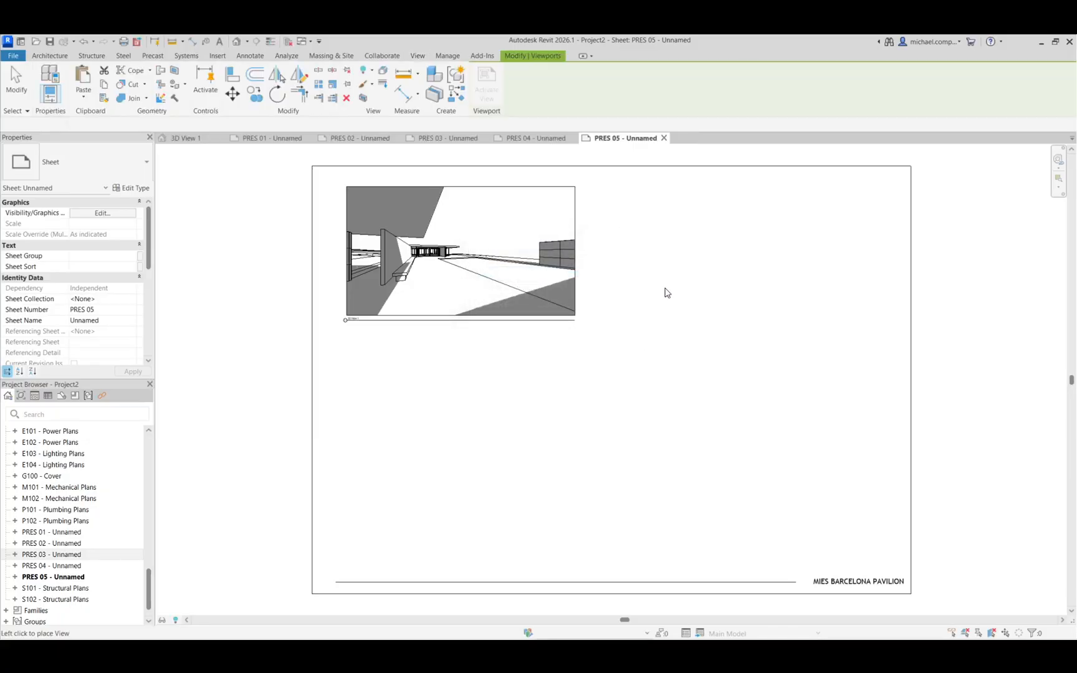
click(705, 255)
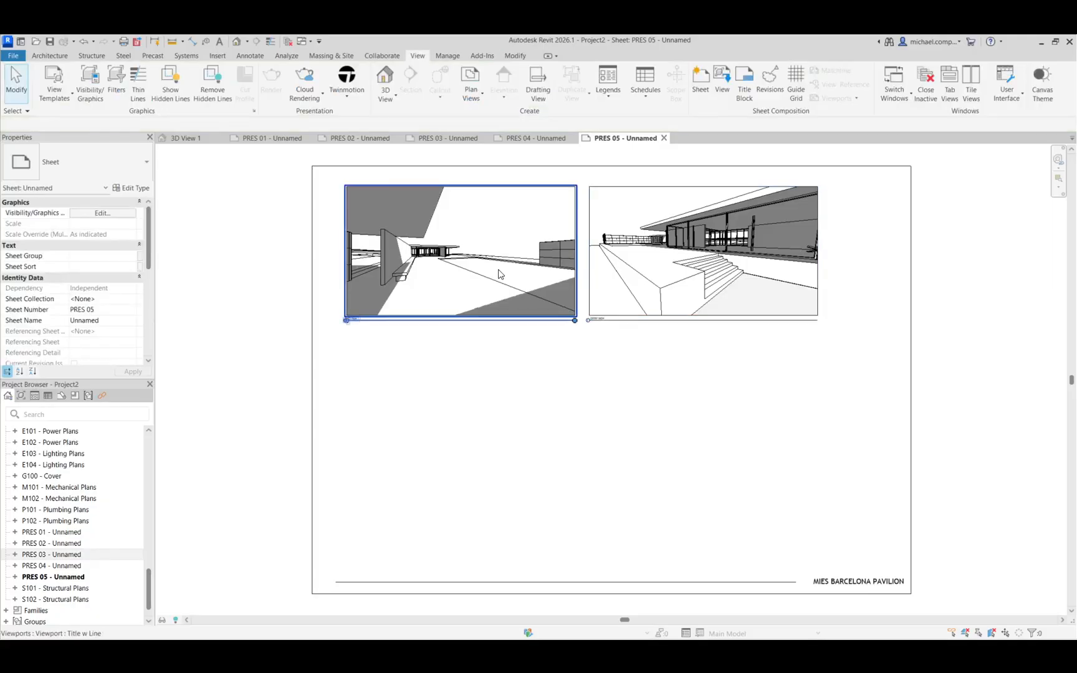
- Stack the two perspectives along the sheet's left margin, with ENTRY VIEW at the top and 3D View 1 at the bottom
drag(492, 271, 445, 516)
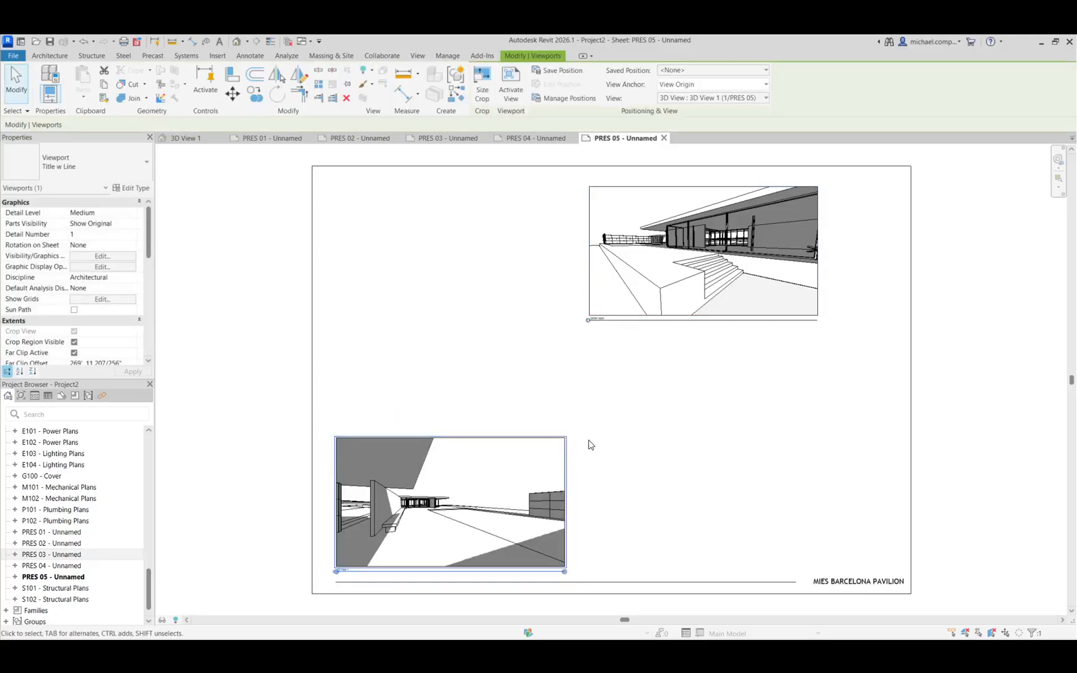
click(593, 436)
drag(716, 299, 461, 283)
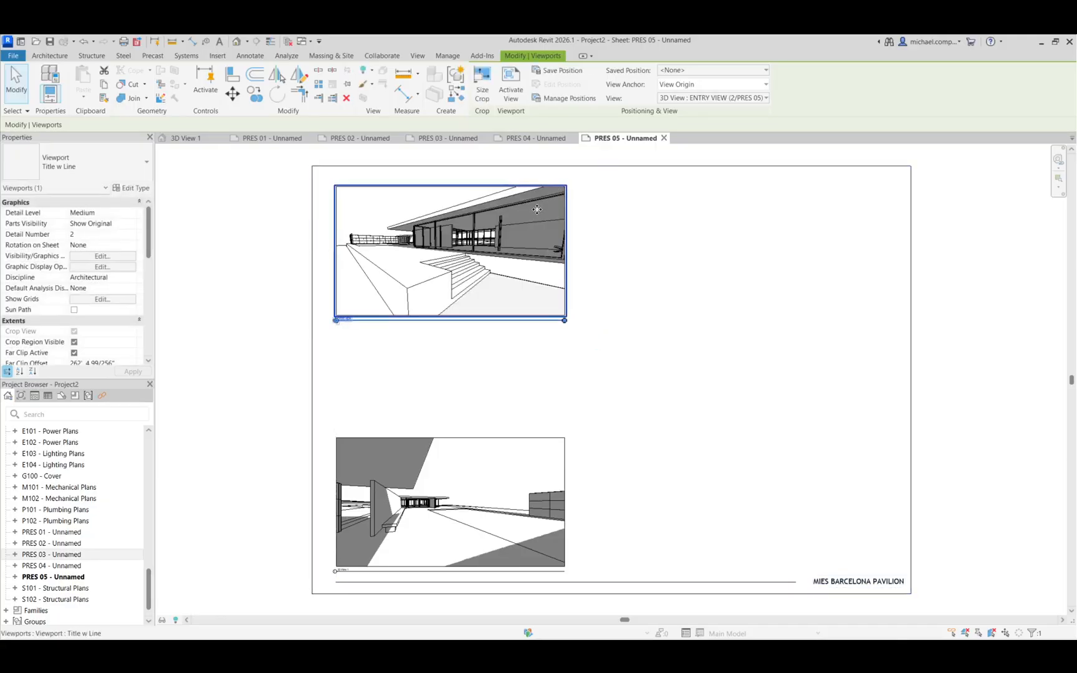
click(653, 223)
drag(665, 228, 463, 473)
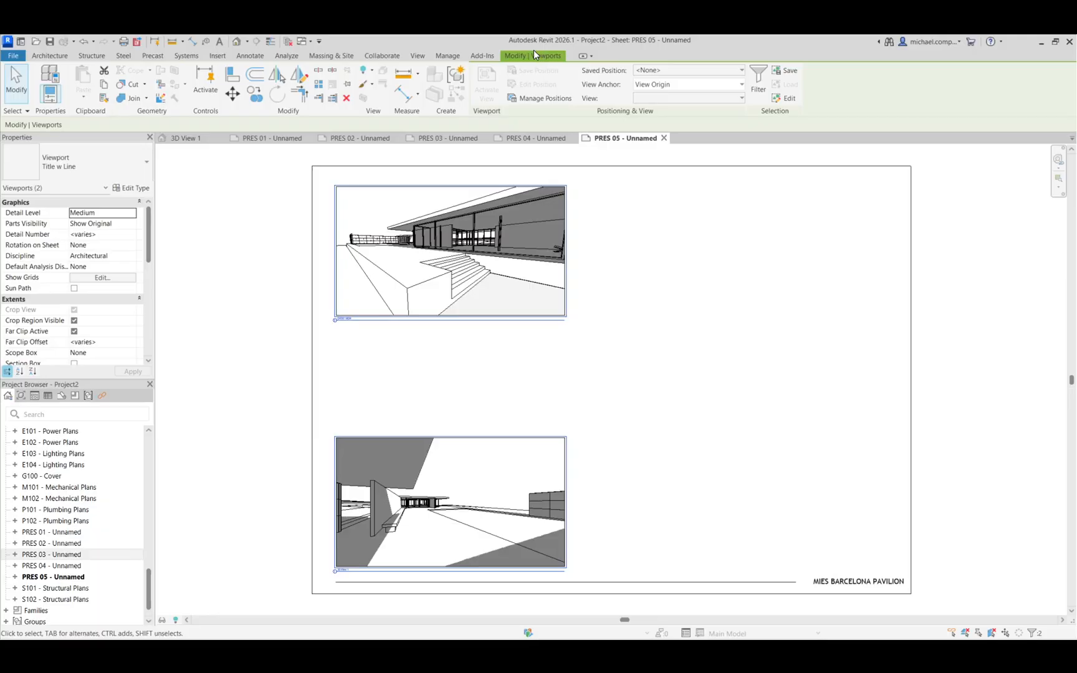
click(666, 205)
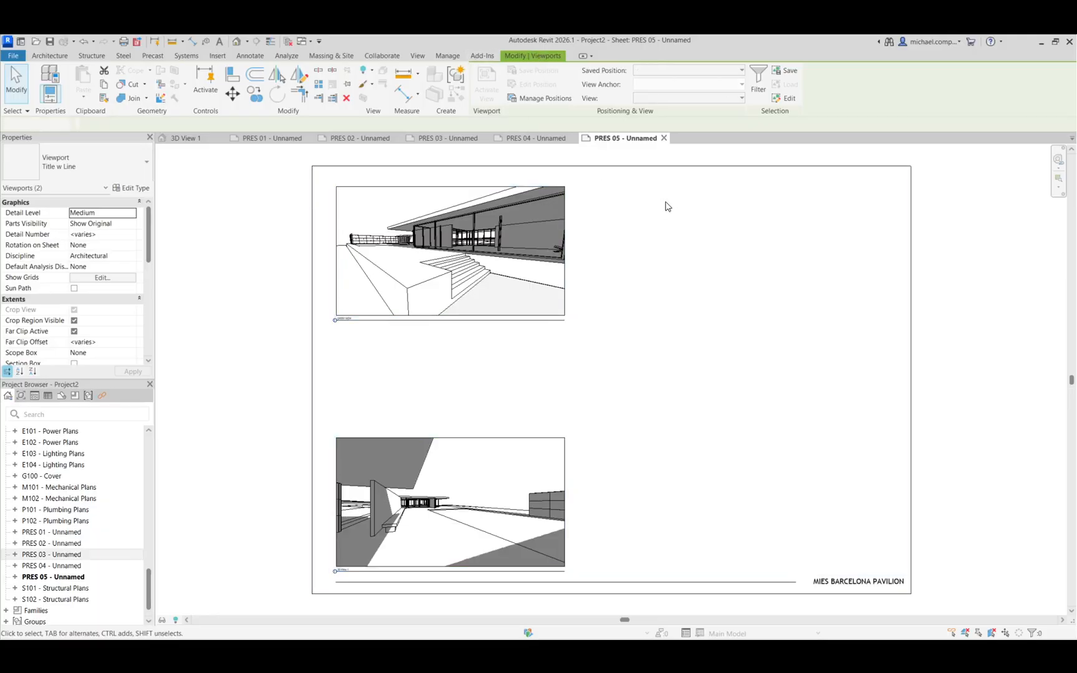
- Scale the ENTRY VIEW crop region to a height of 14" with locked proportions and fit it into the sheet's upper-left corner
click(537, 232)
click(482, 88)
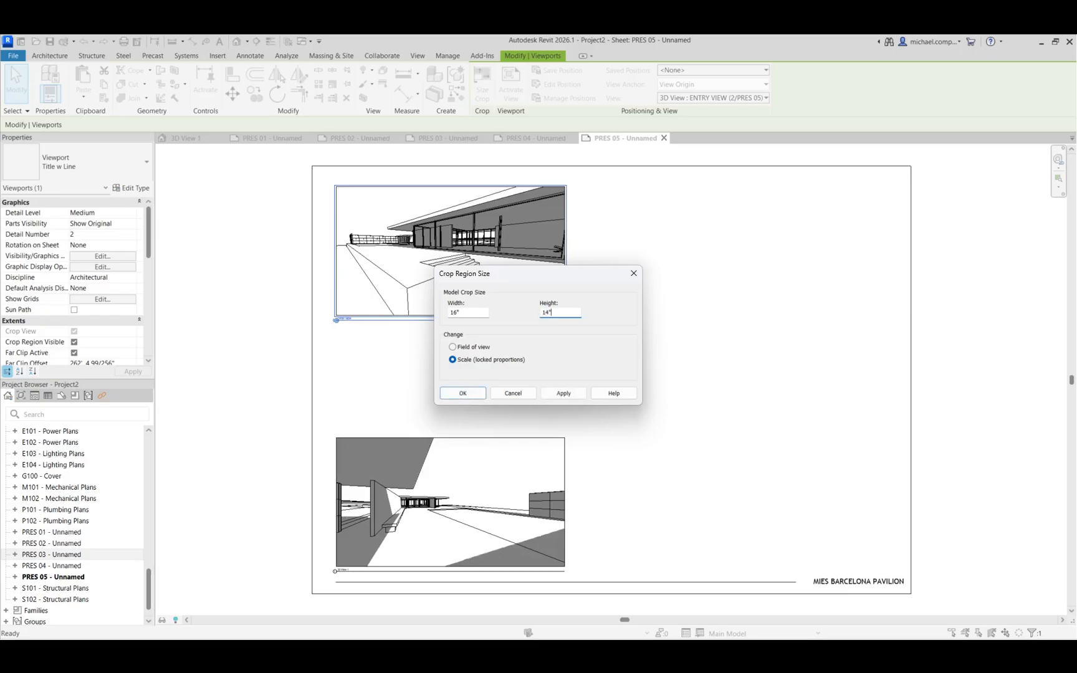
click(562, 392)
click(463, 393)
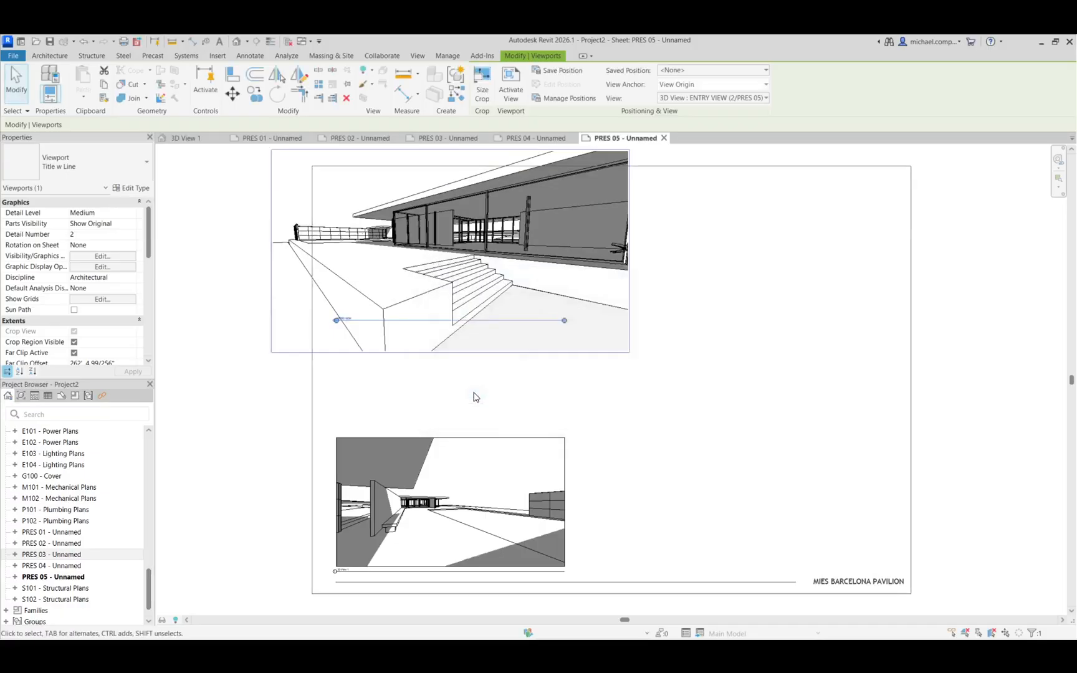
drag(428, 279, 471, 297)
click(745, 318)
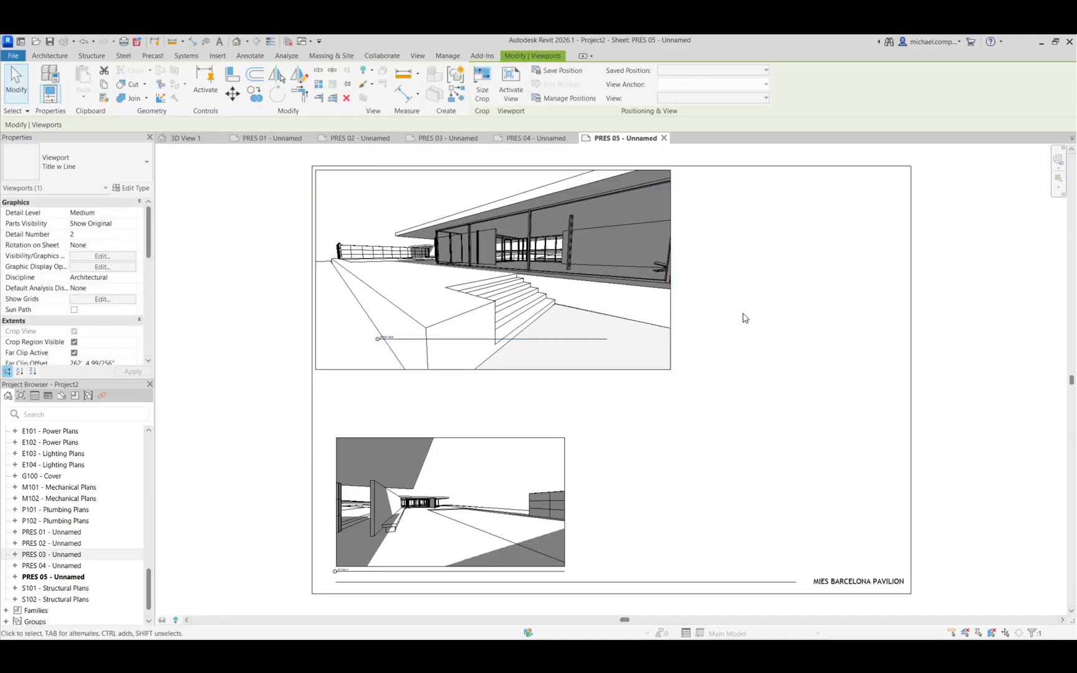
- Scale the 3D View 1 crop region to a height of 14" with locked proportions
click(497, 490)
click(482, 88)
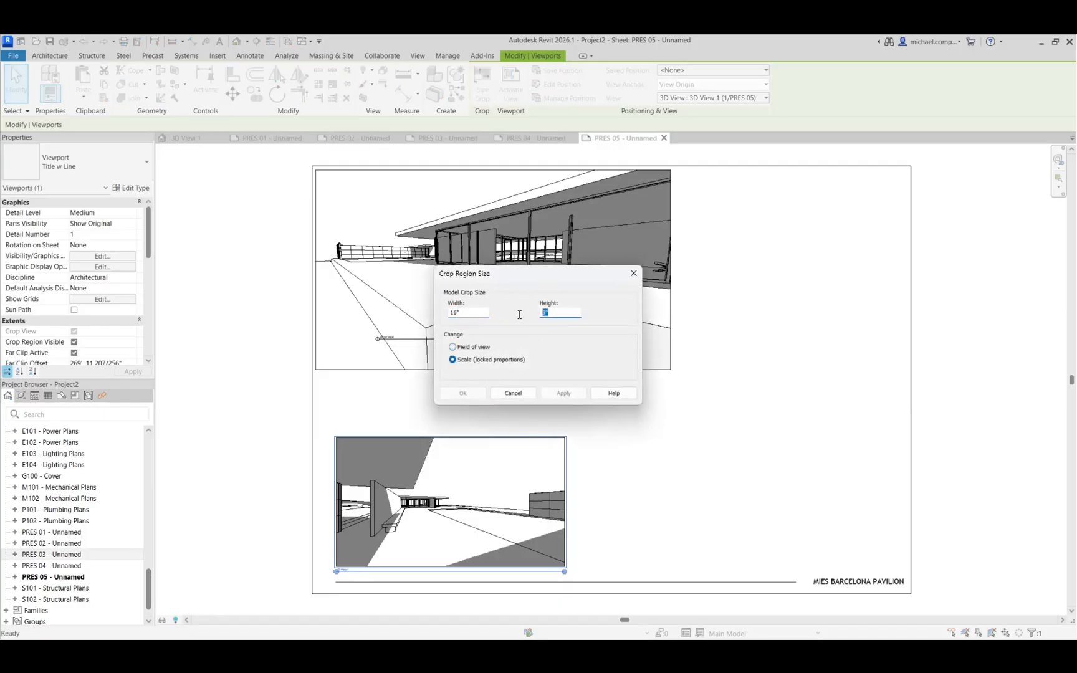
text(14")
key(Return)
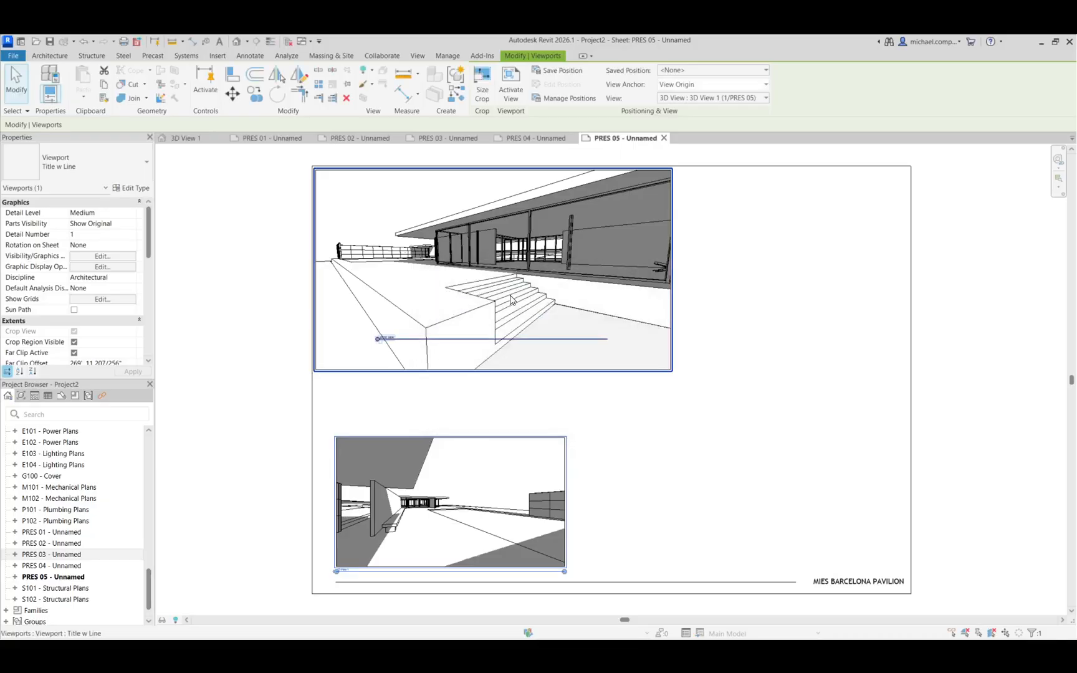
click(509, 470)
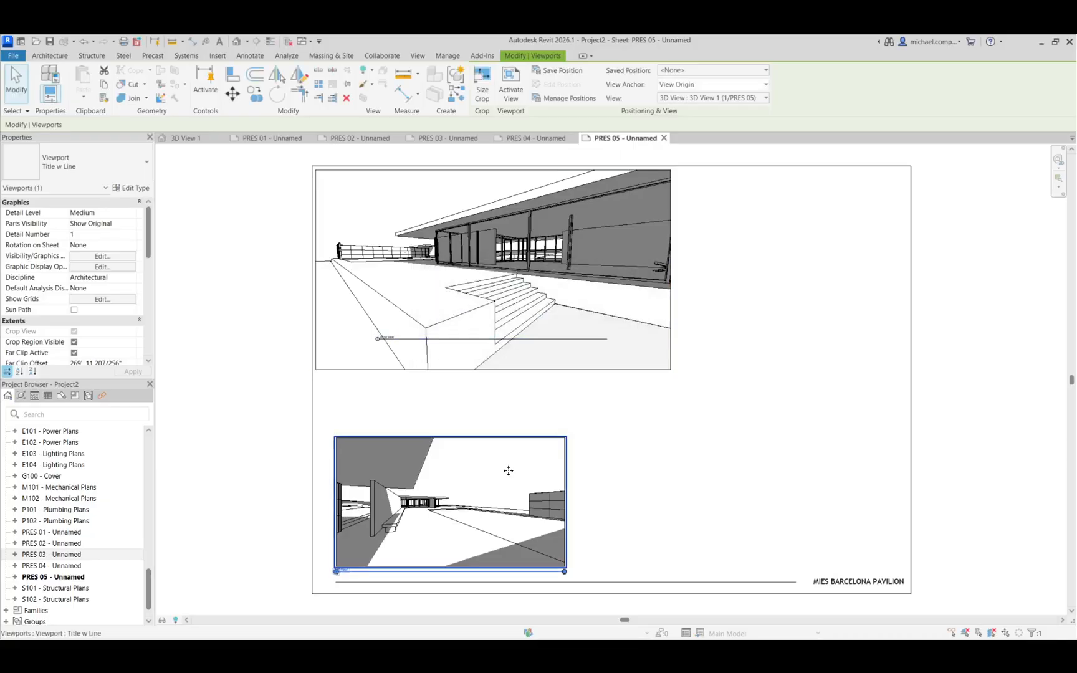
click(482, 89)
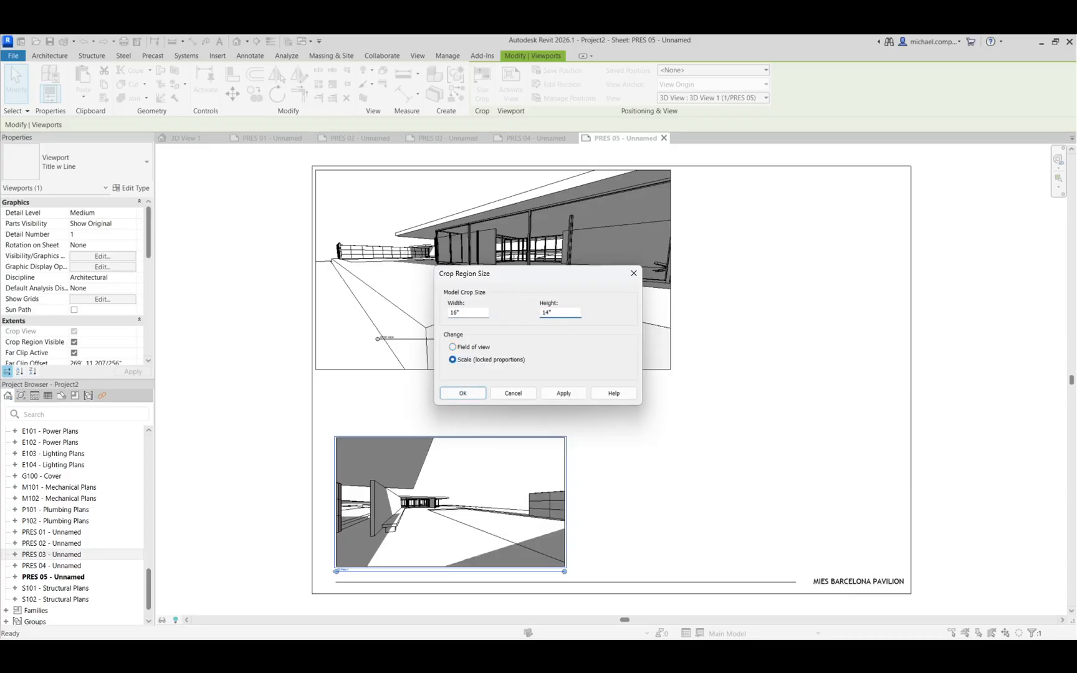
click(562, 393)
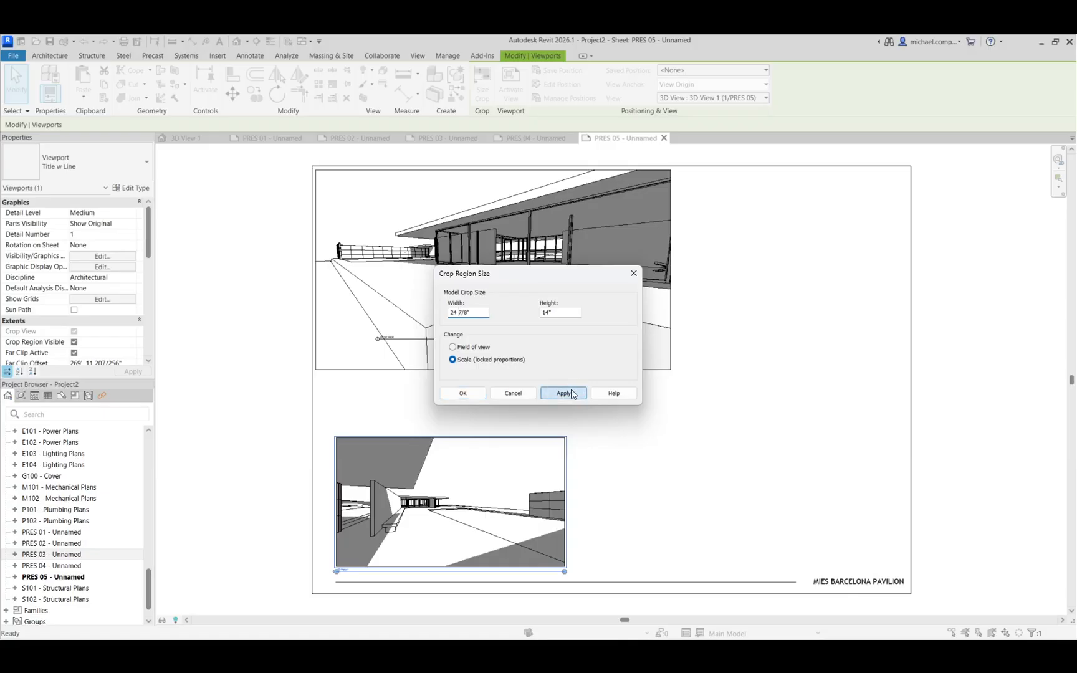
click(462, 393)
scroll(643, 400, down, 2)
click(643, 400)
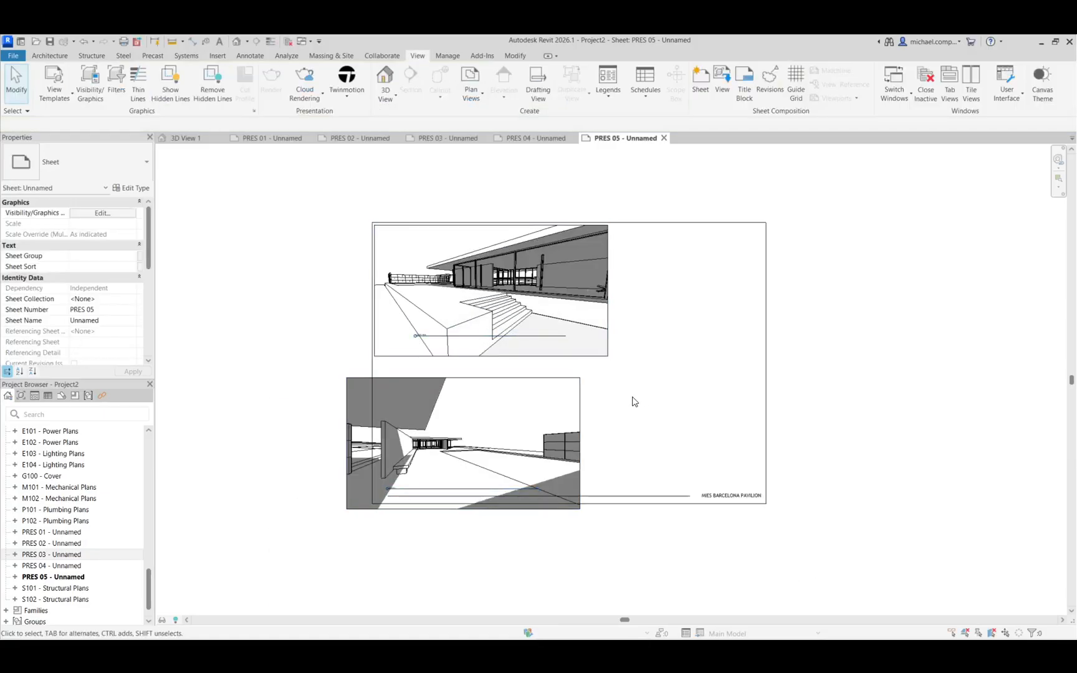
- Move the 3D View 1 viewport so its top-left corner meets the bottom-left corner of the ENTRY VIEW viewport
click(564, 419)
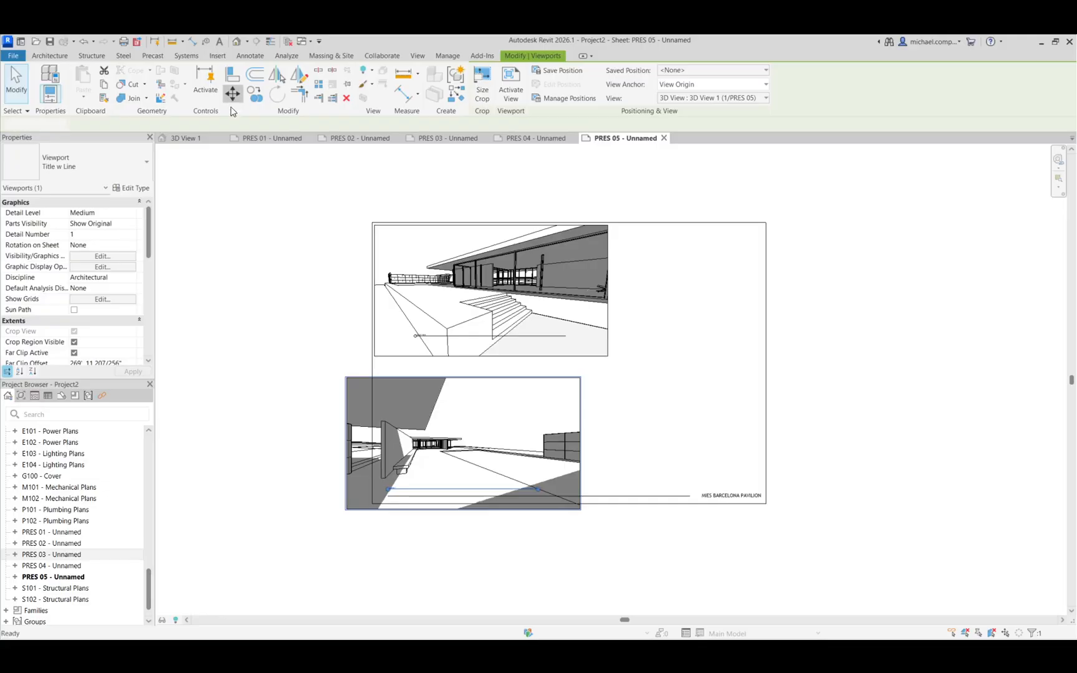
click(232, 93)
scroll(366, 385, up, 4)
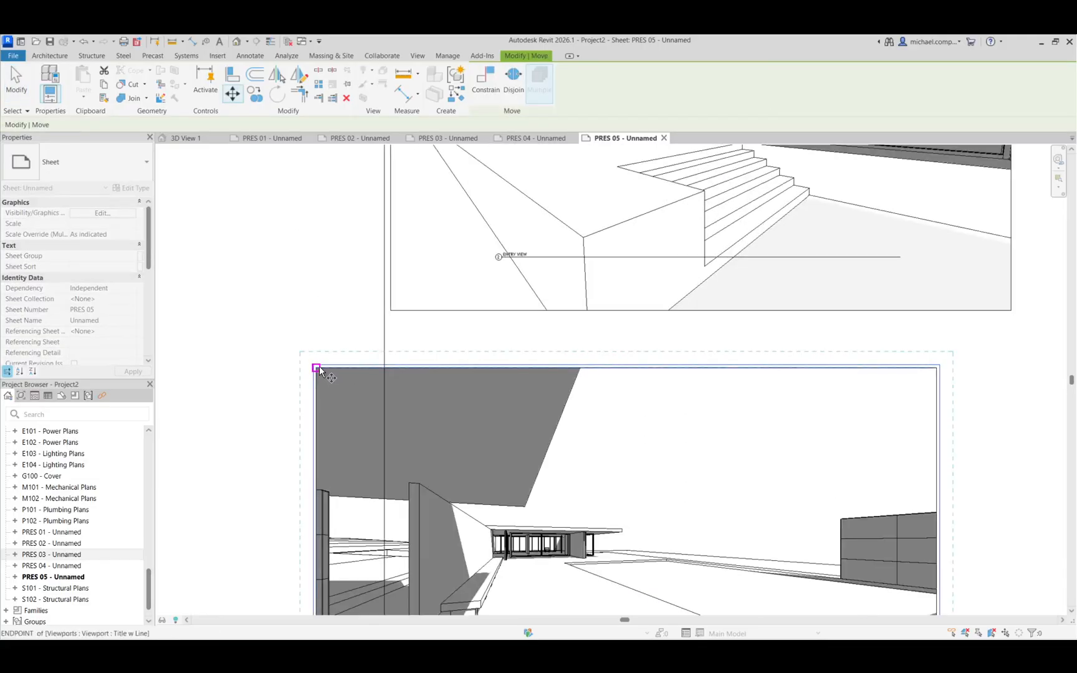
click(316, 366)
click(390, 310)
scroll(314, 343, down, 5)
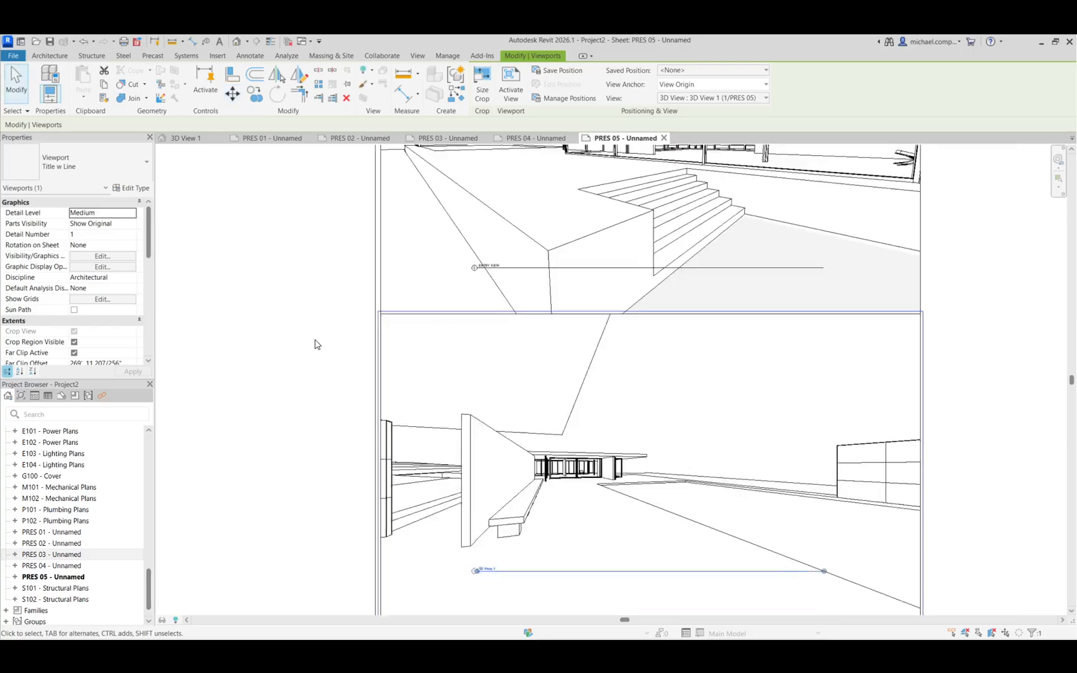
click(675, 346)
- Change both perspective viewports to the Title Only viewport type
click(482, 301)
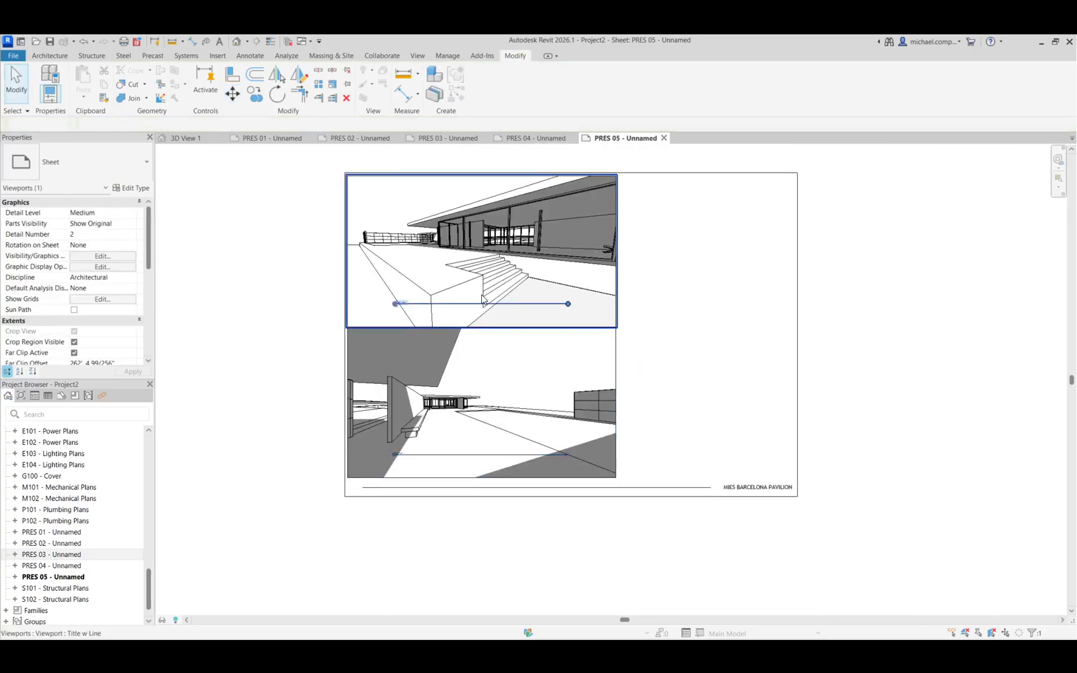
ctrl+click(506, 396)
click(87, 165)
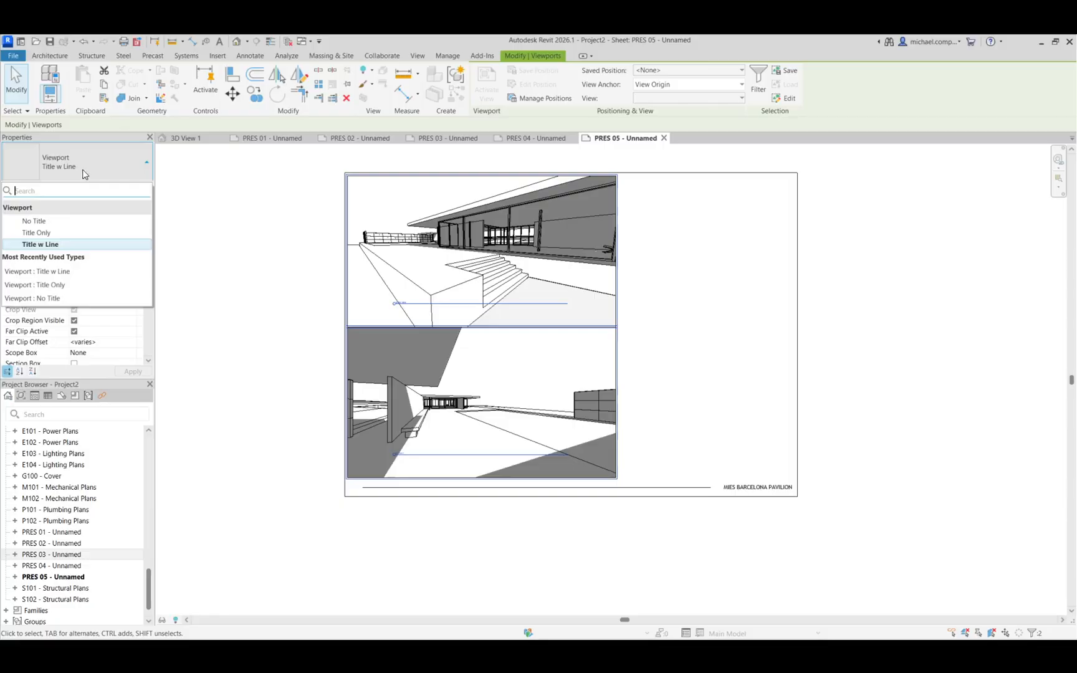
click(87, 233)
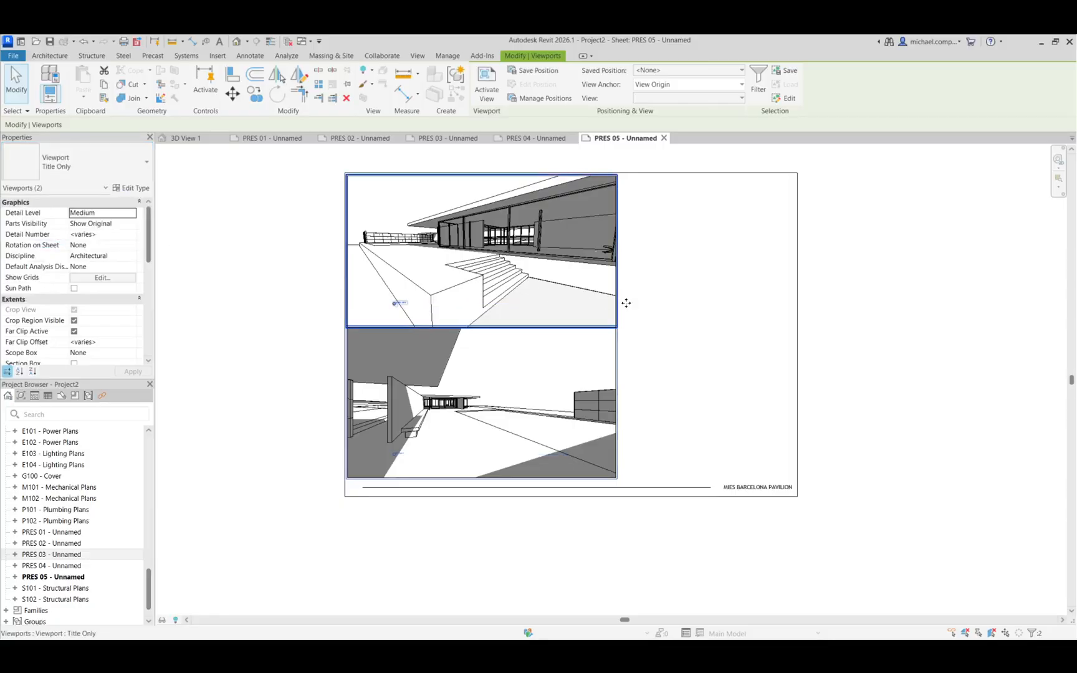
click(699, 334)
- Move both view titles outside their images, just right of each perspective's lower-right corner
click(397, 302)
drag(397, 302, 620, 320)
click(416, 467)
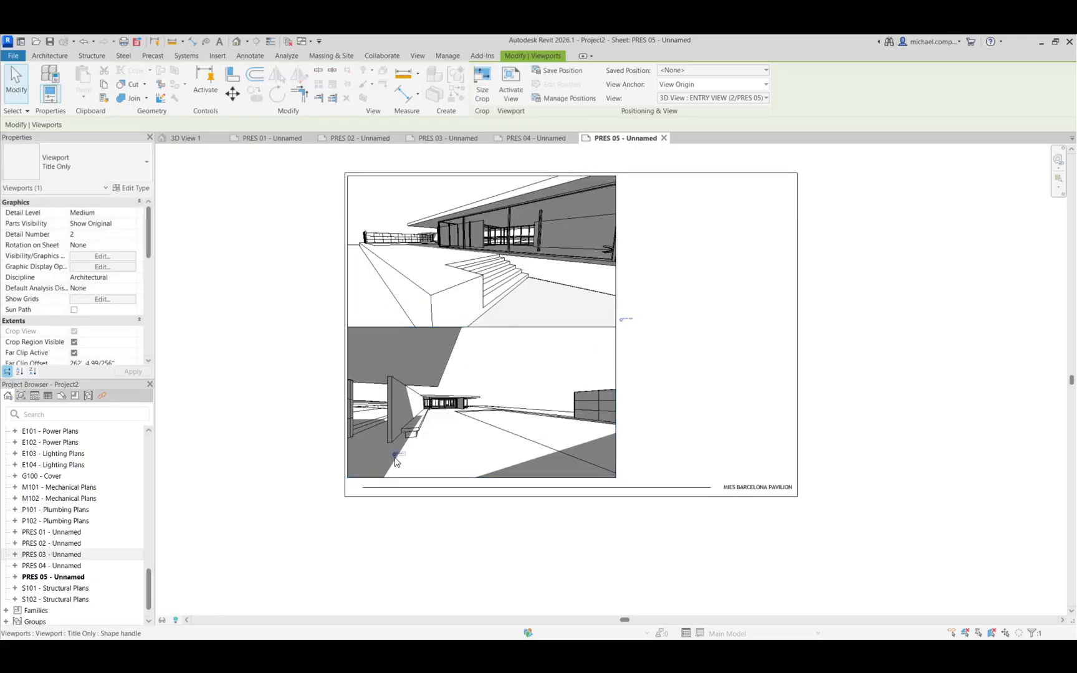
drag(397, 454, 656, 455)
key(Escape)
scroll(605, 315, up, 5)
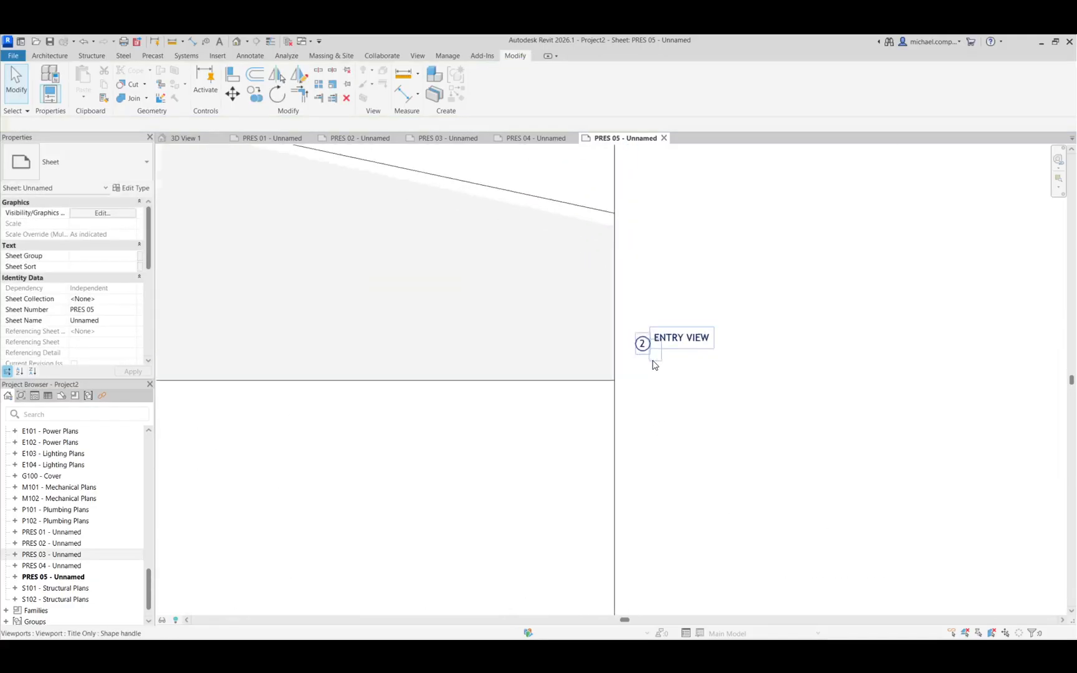
scroll(690, 338, down, 5)
- Rename the title of the lower perspective, 3D View 1, to EXIT VIEW
scroll(608, 436, up, 6)
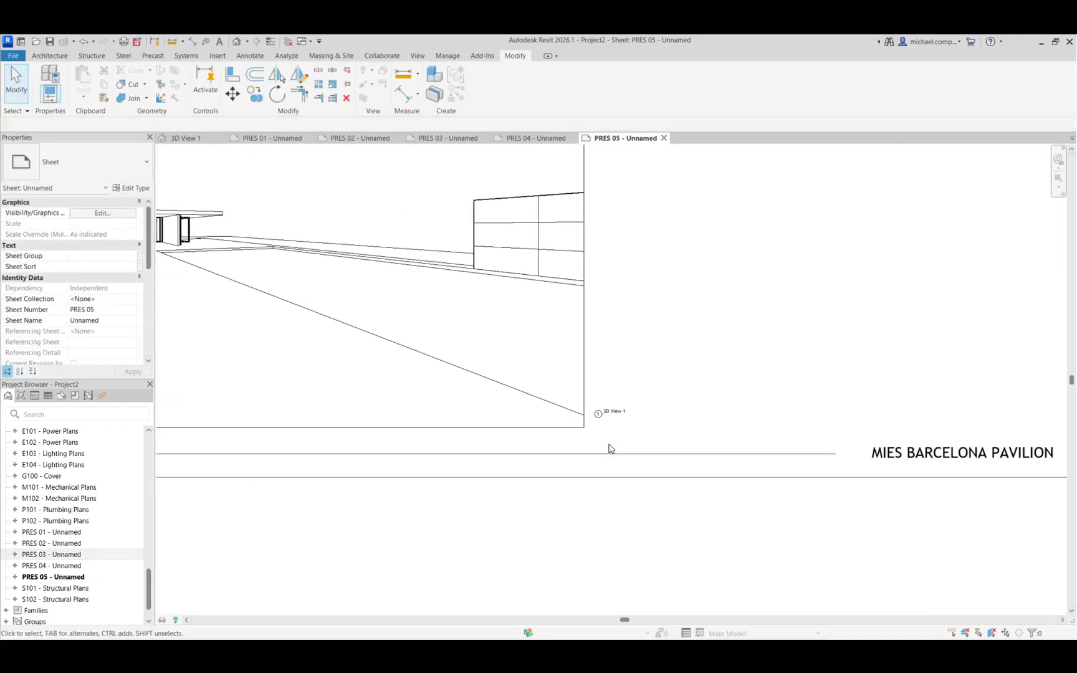
click(620, 374)
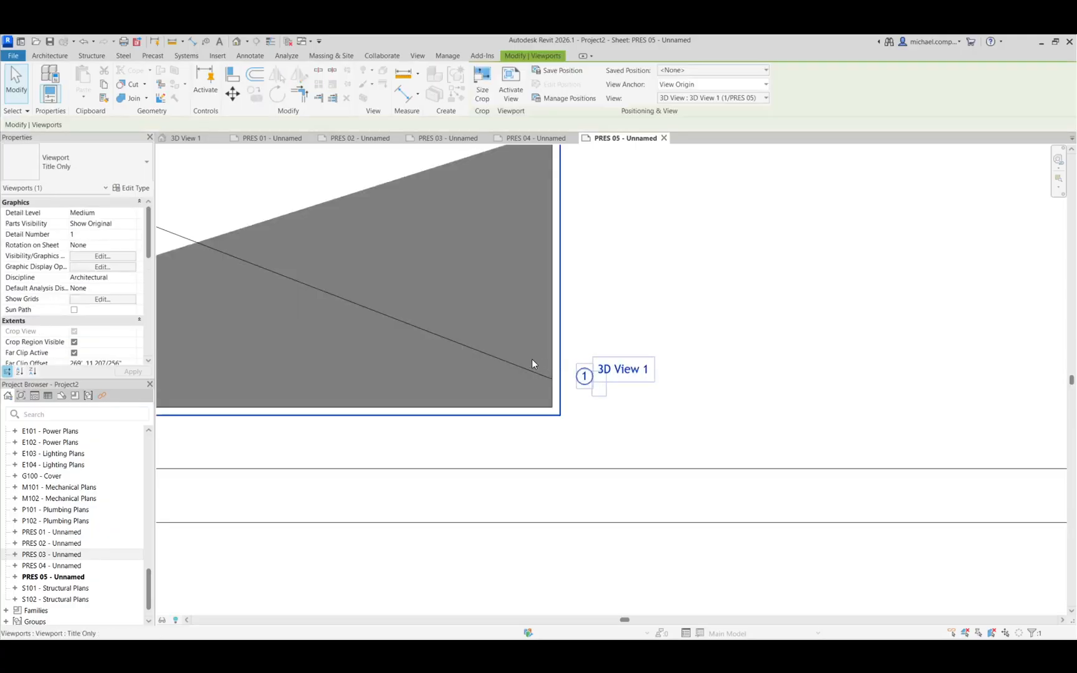
click(641, 372)
click(734, 331)
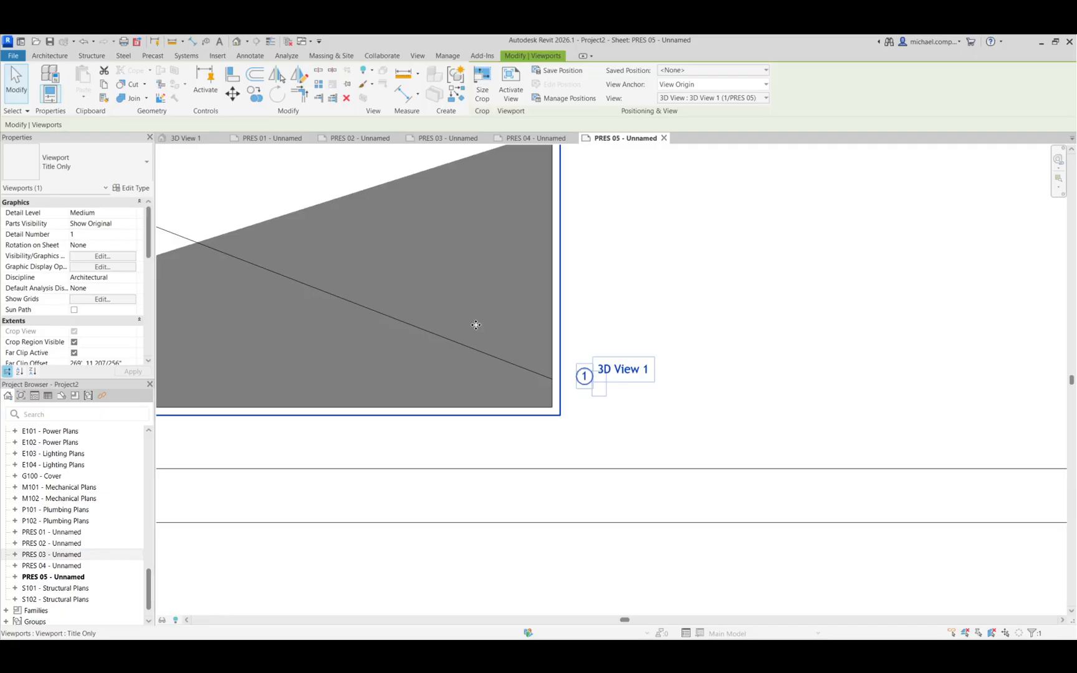
click(620, 372)
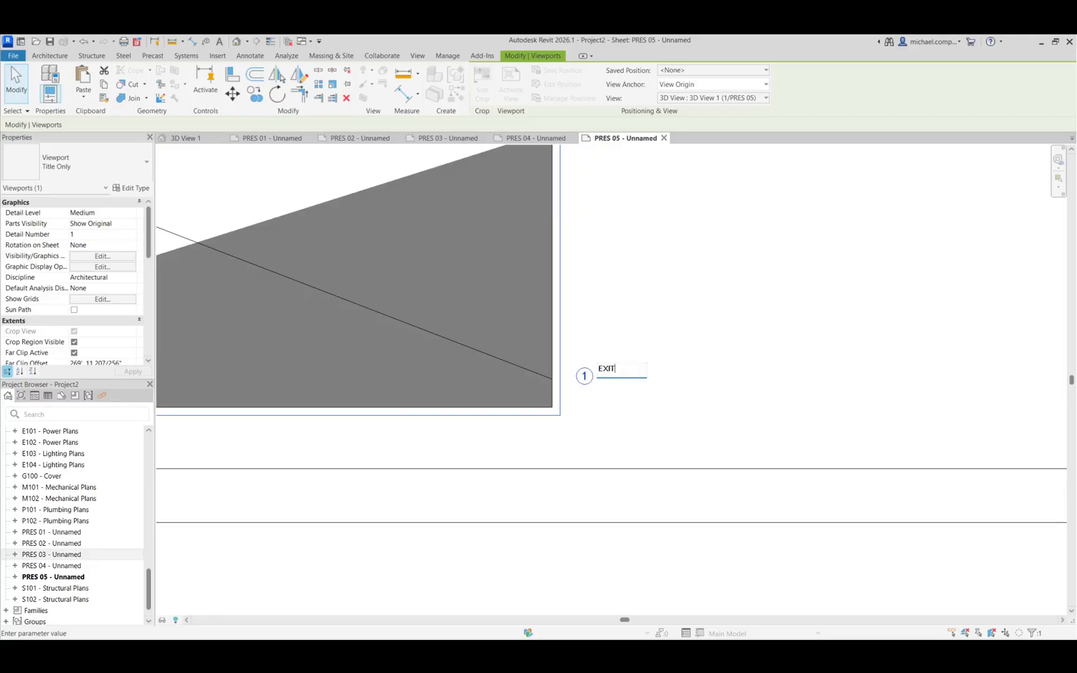
text(IEW)
key(BackSpace)
key(BackSpace)
text(OW)
click(625, 342)
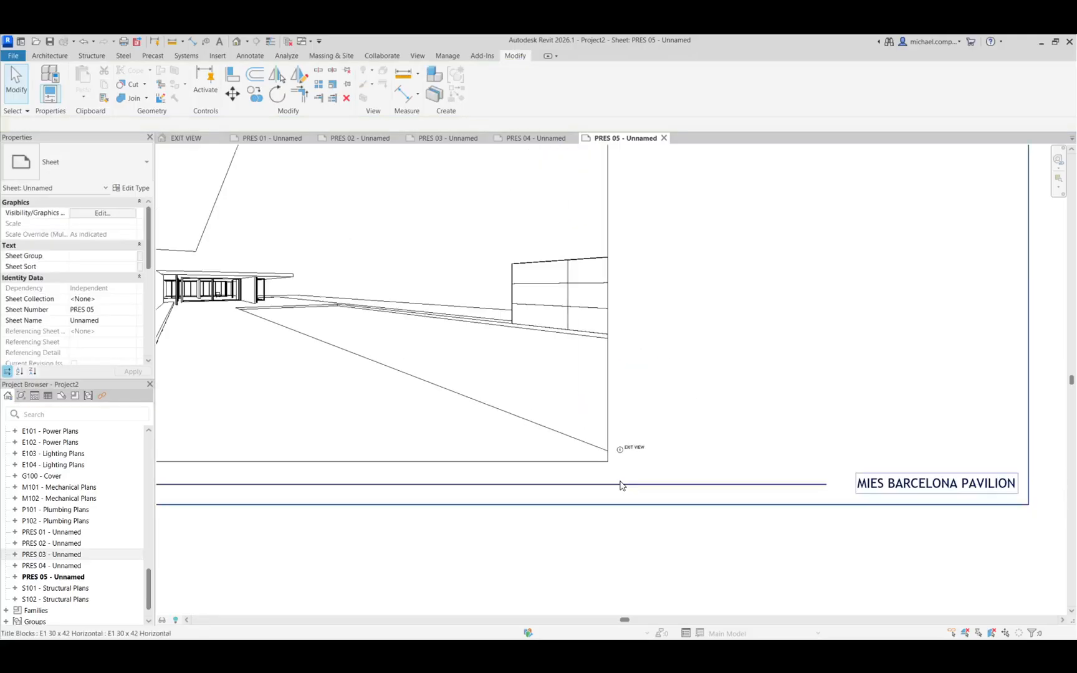
scroll(621, 485, down, 5)
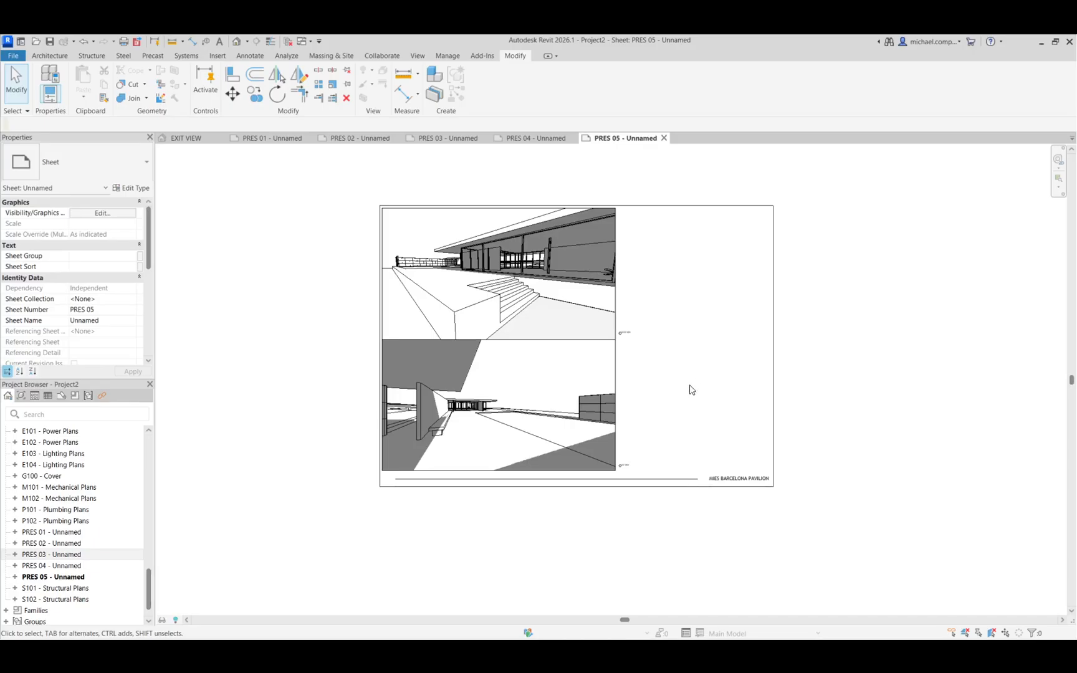
- Move the EXIT VIEW viewport down slightly to leave a small gap beneath the ENTRY VIEW perspective
click(589, 416)
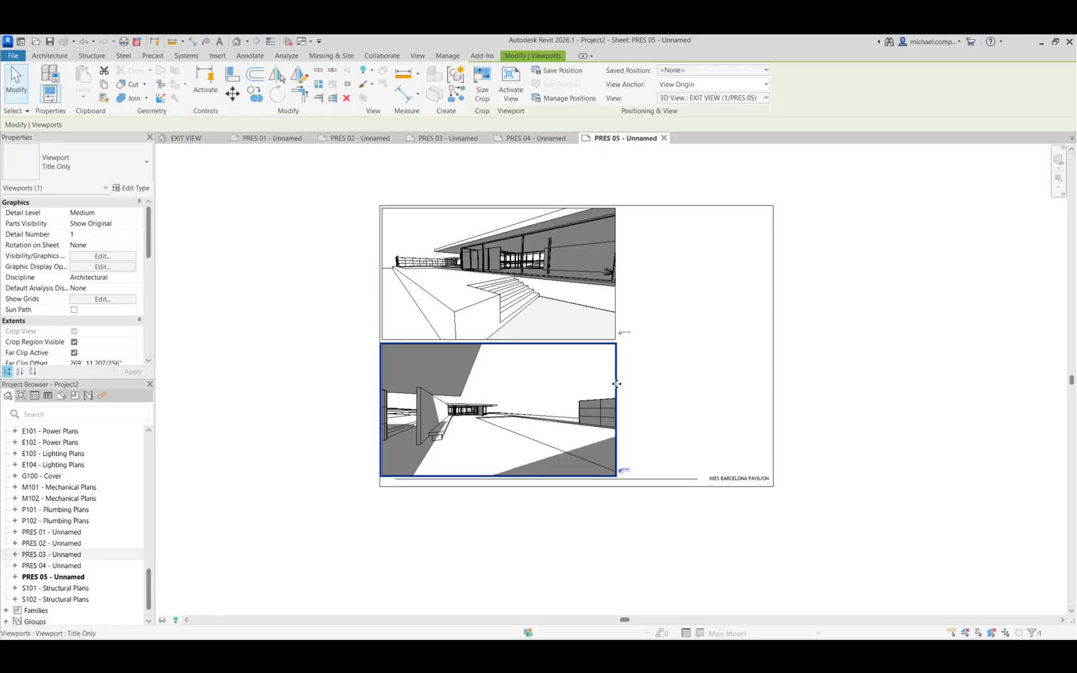
click(678, 353)
key(z)
key(f)
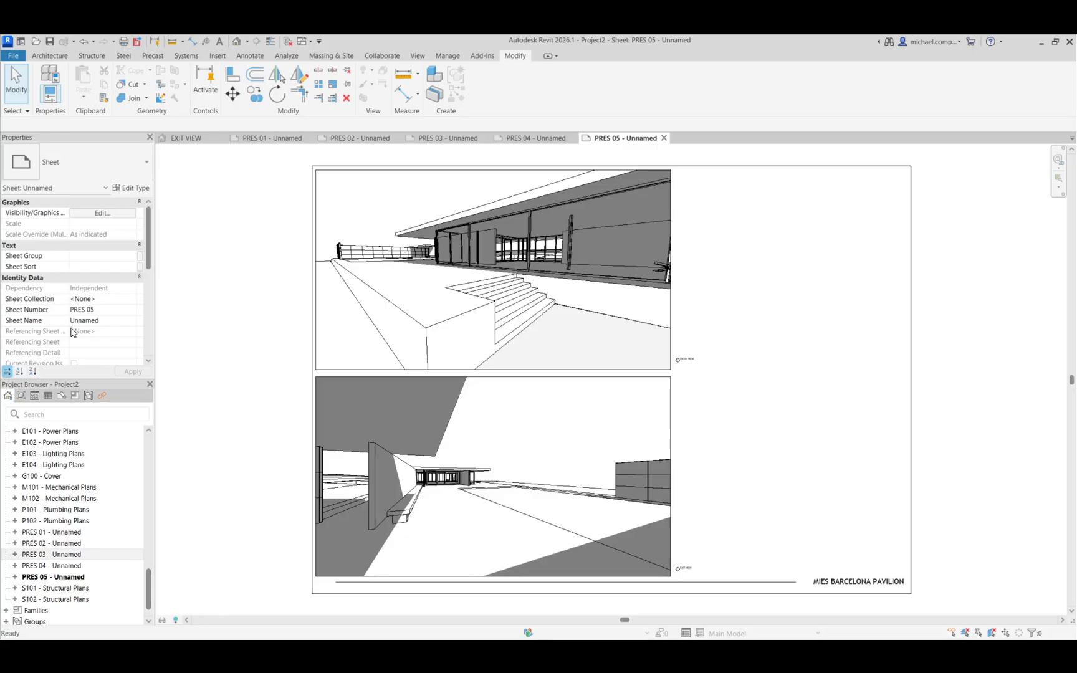
- Set the PDF export range to selected views/sheets, clear every included sheet and show the unchecked views and sheets
click(139, 41)
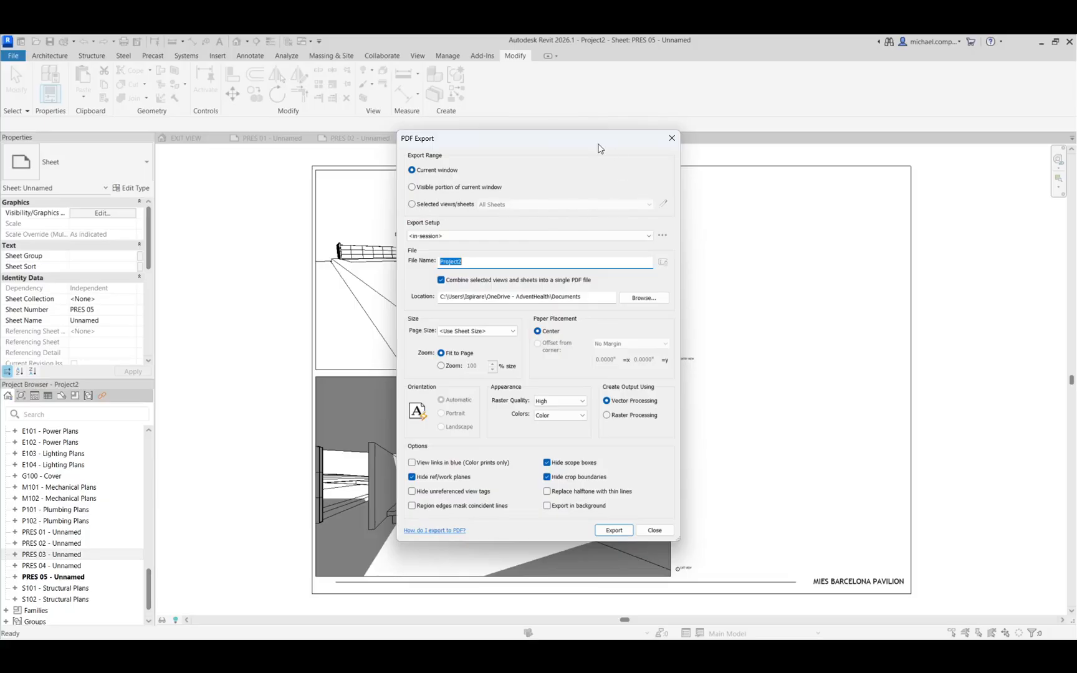
click(412, 187)
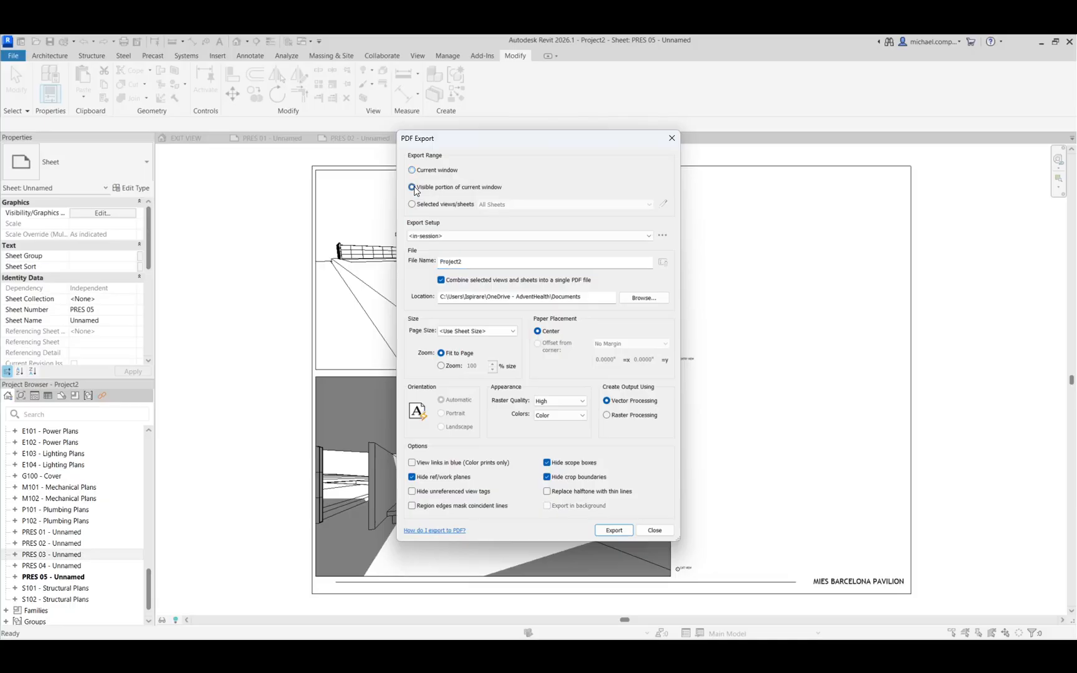
click(412, 205)
click(662, 205)
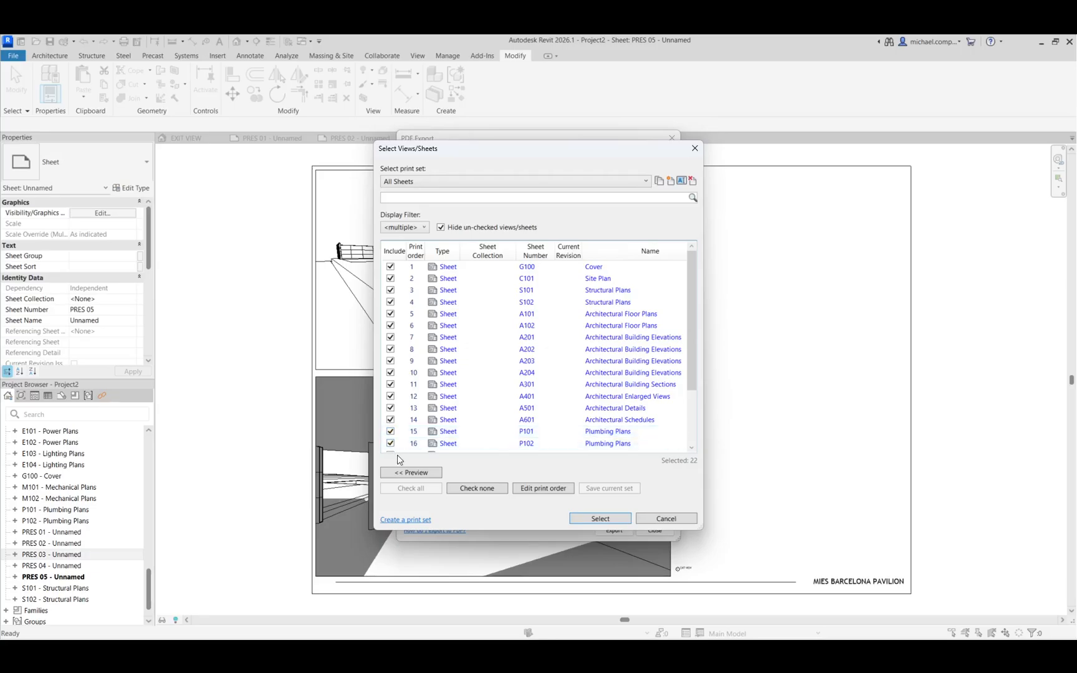
click(459, 490)
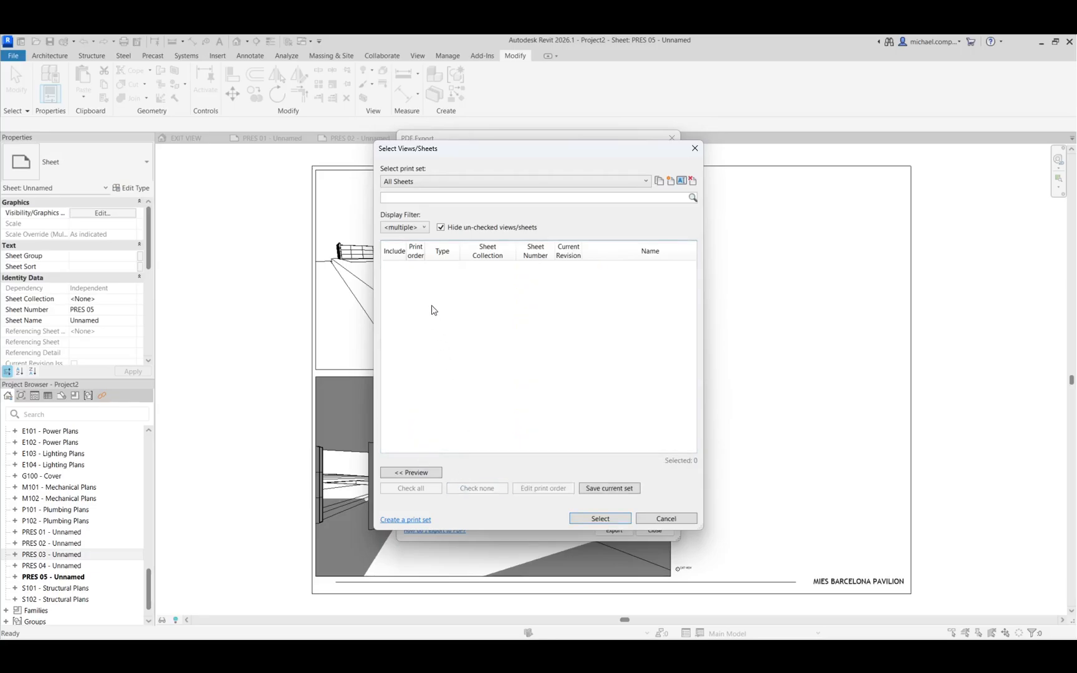
click(441, 228)
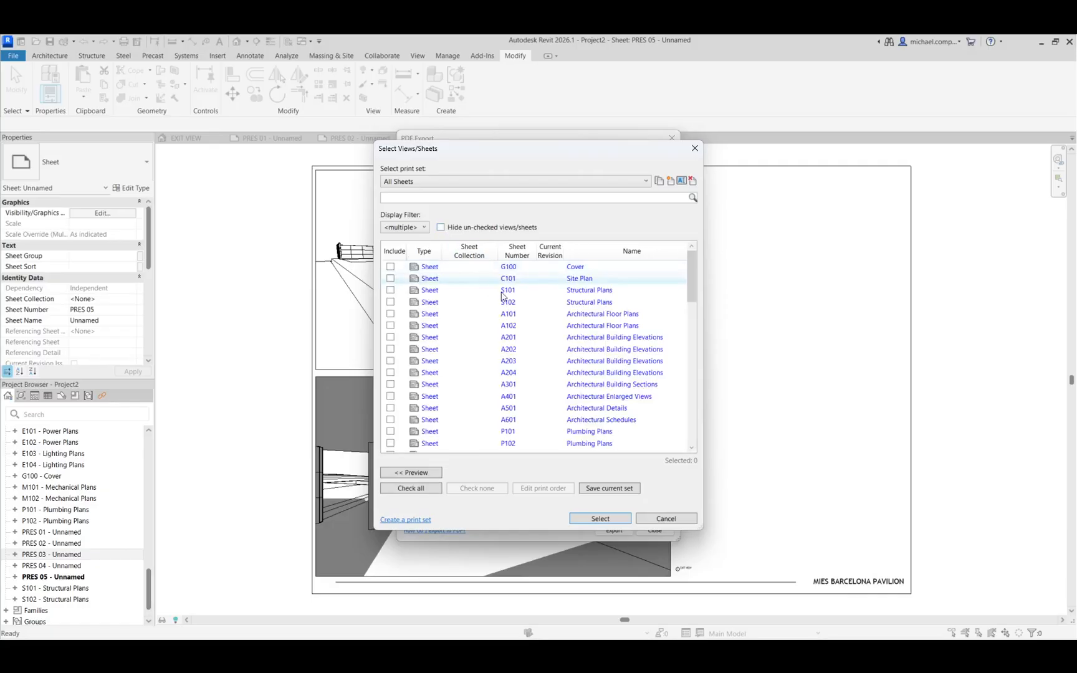
- Include sheets PRES 01 through PRES 05 in the PDF export without saving the selection as a print set
scroll(596, 345, down, 5)
scroll(596, 345, up, 5)
scroll(597, 343, down, 10)
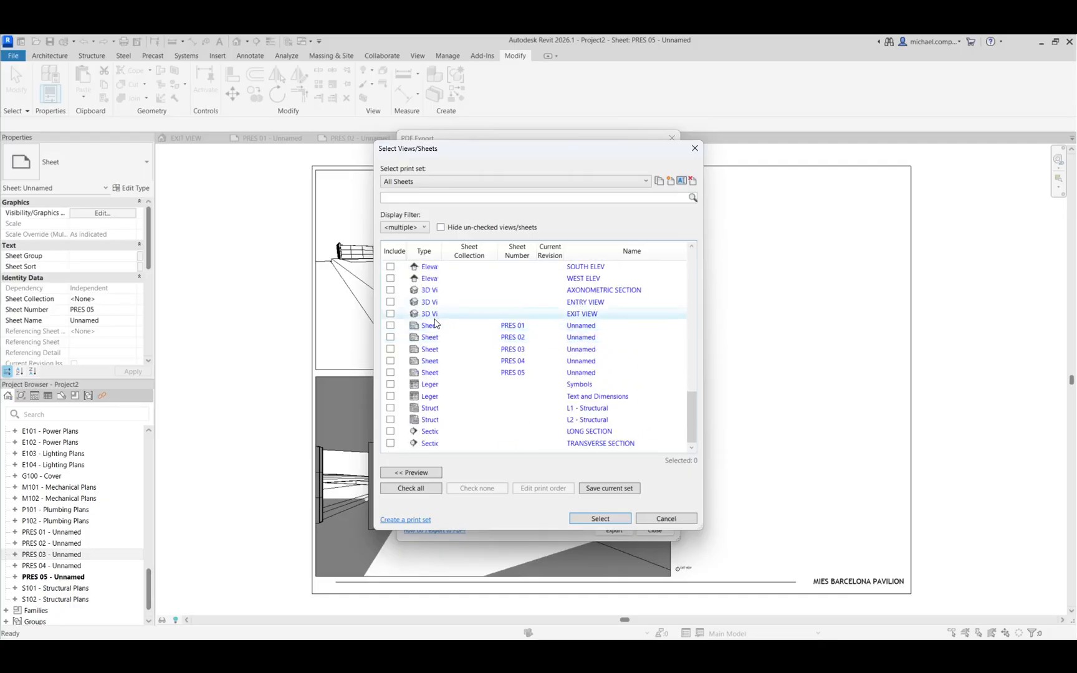
click(390, 326)
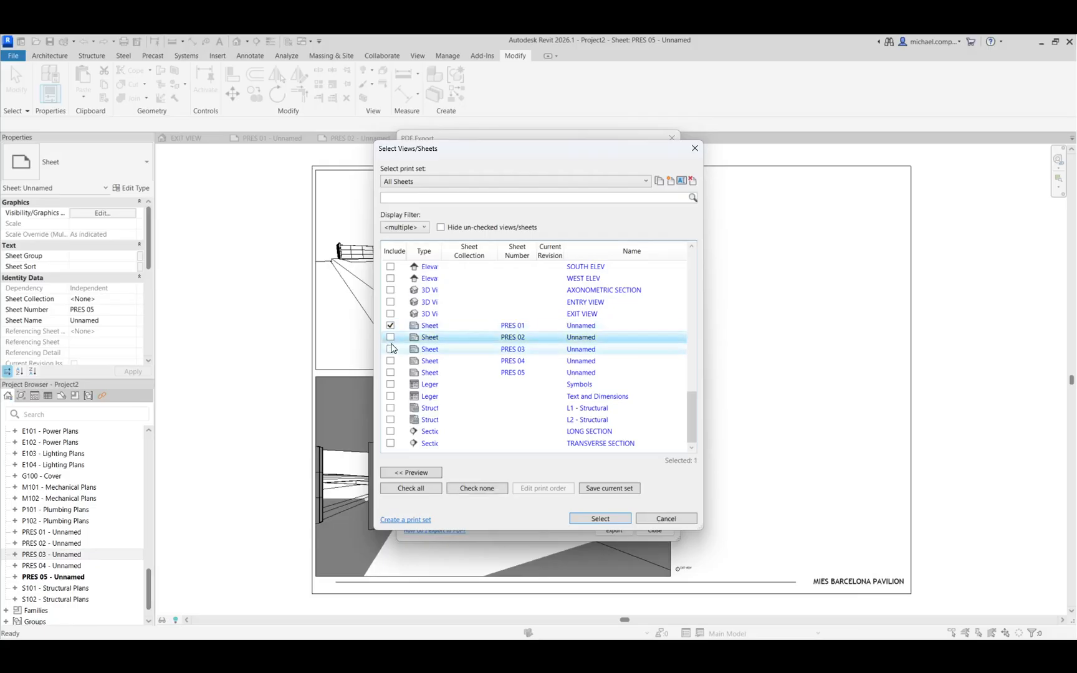
click(390, 337)
click(390, 349)
click(390, 361)
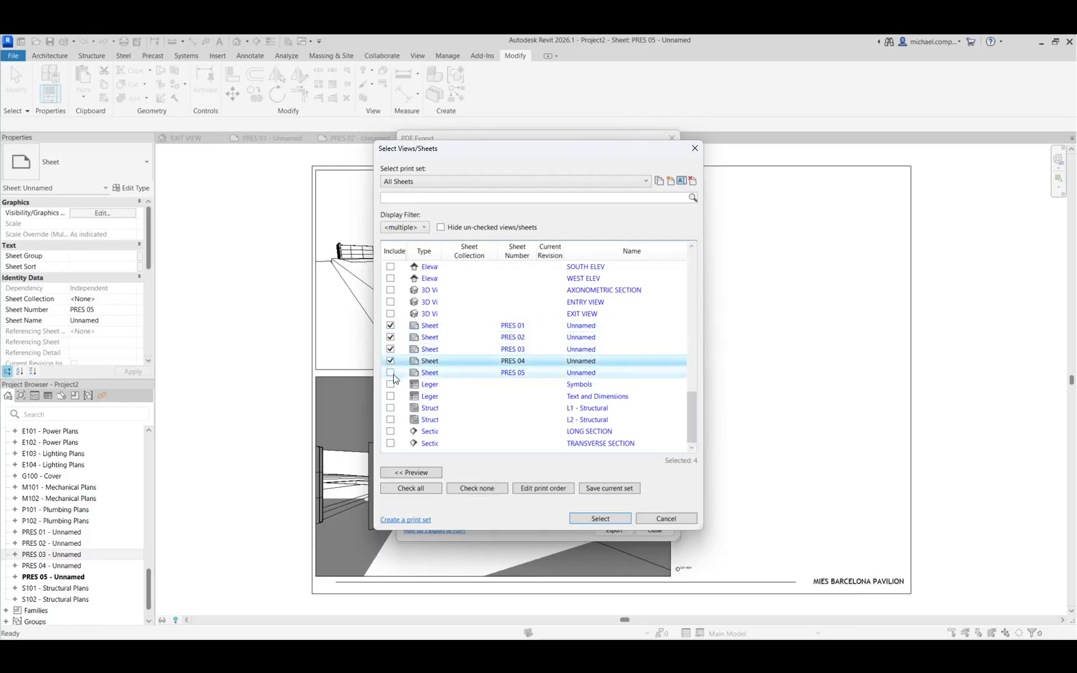
click(390, 372)
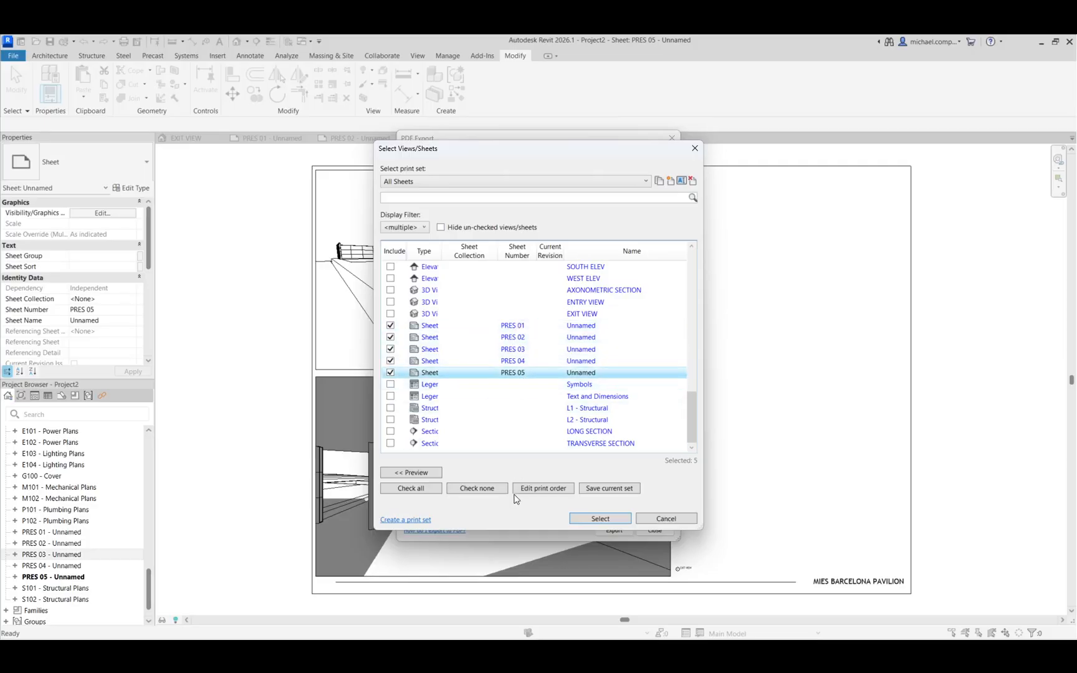
click(583, 519)
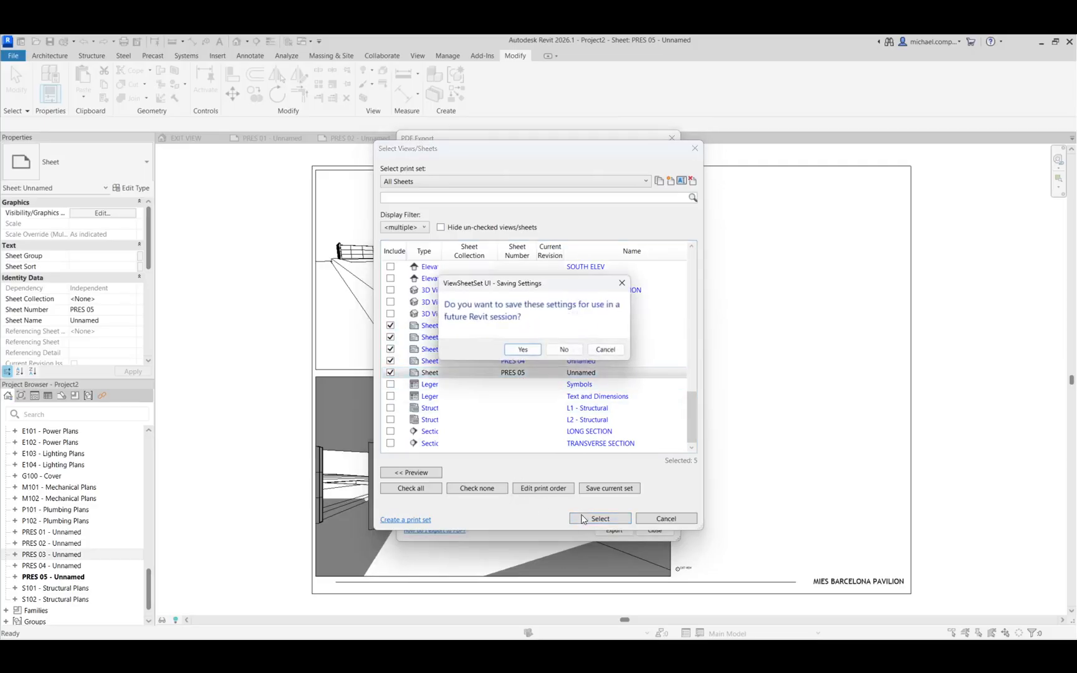
click(565, 350)
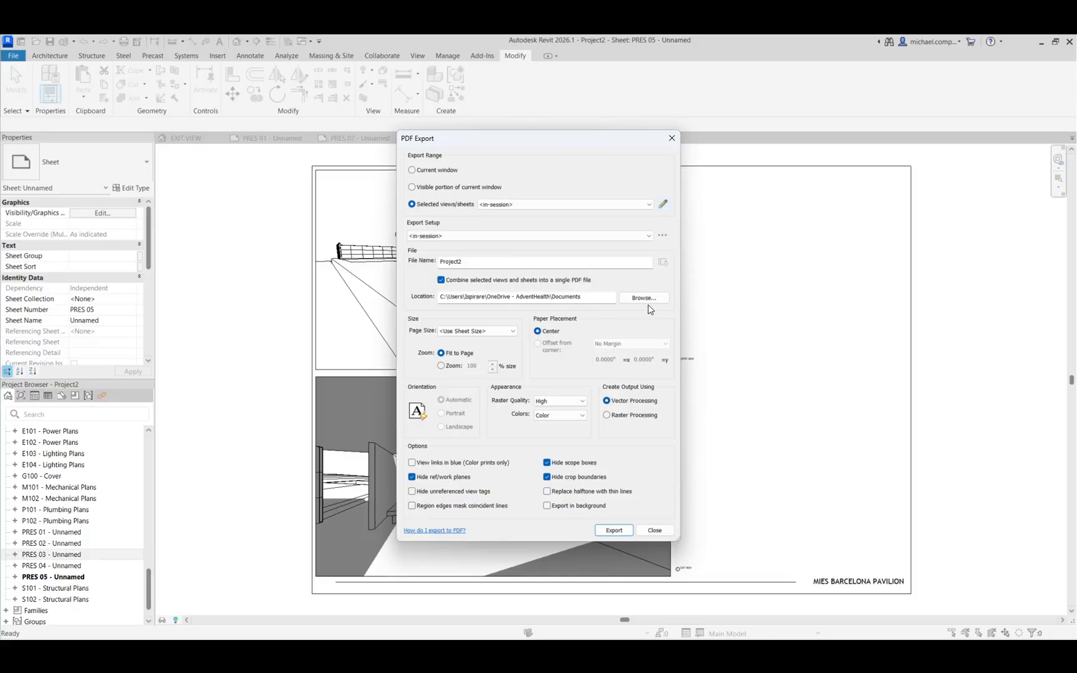
- Name the combined PDF file MIES BP DRAWINGS and set its save location to the Downloads folder
double_click(522, 262)
text(MISE)
text( BP )
text(DRAWINGS)
click(639, 300)
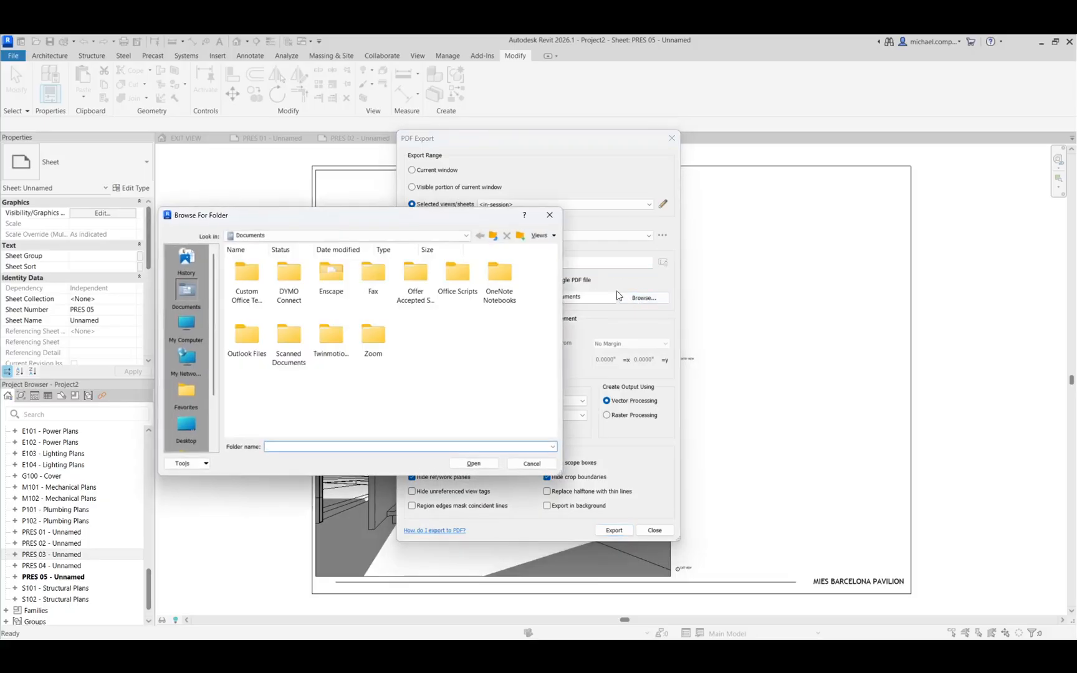
click(274, 235)
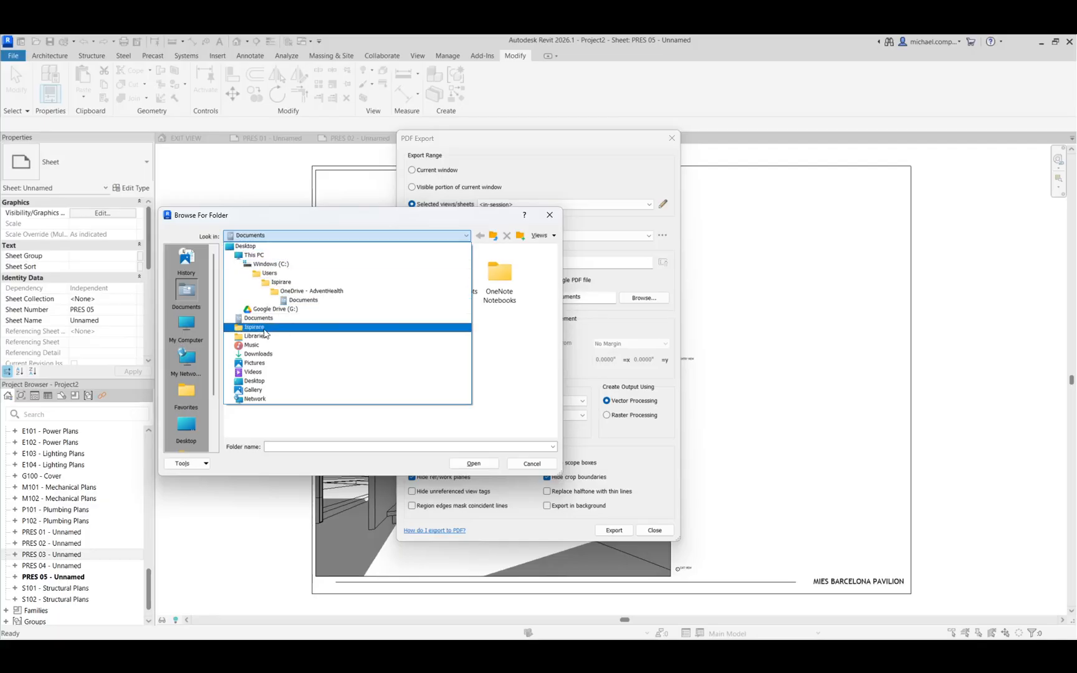
click(258, 354)
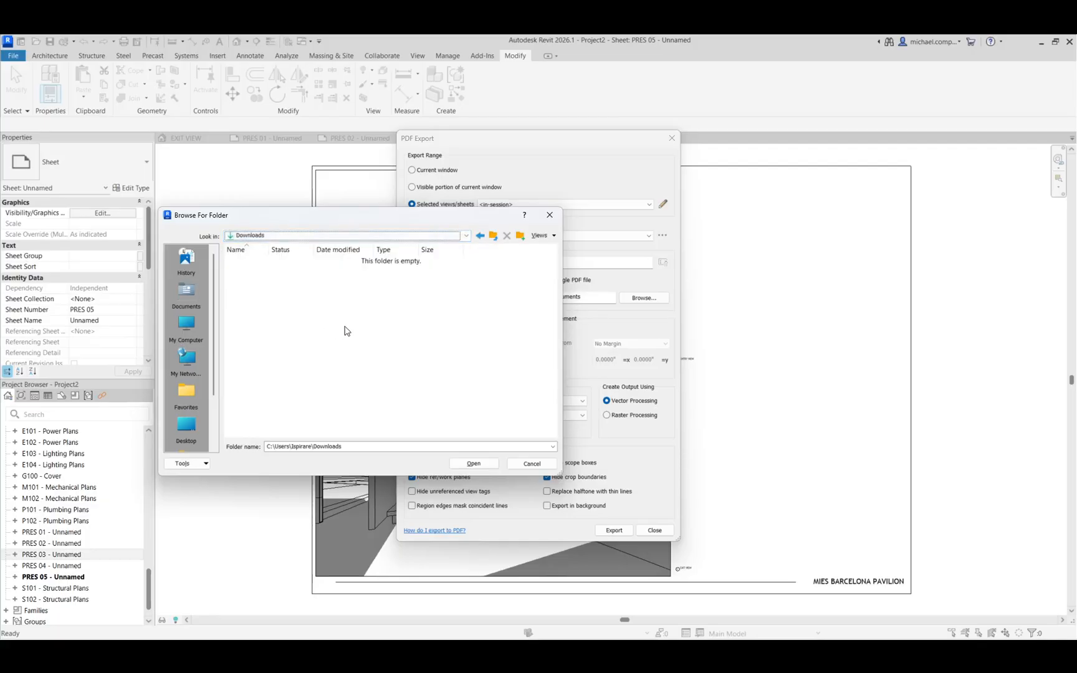
click(475, 463)
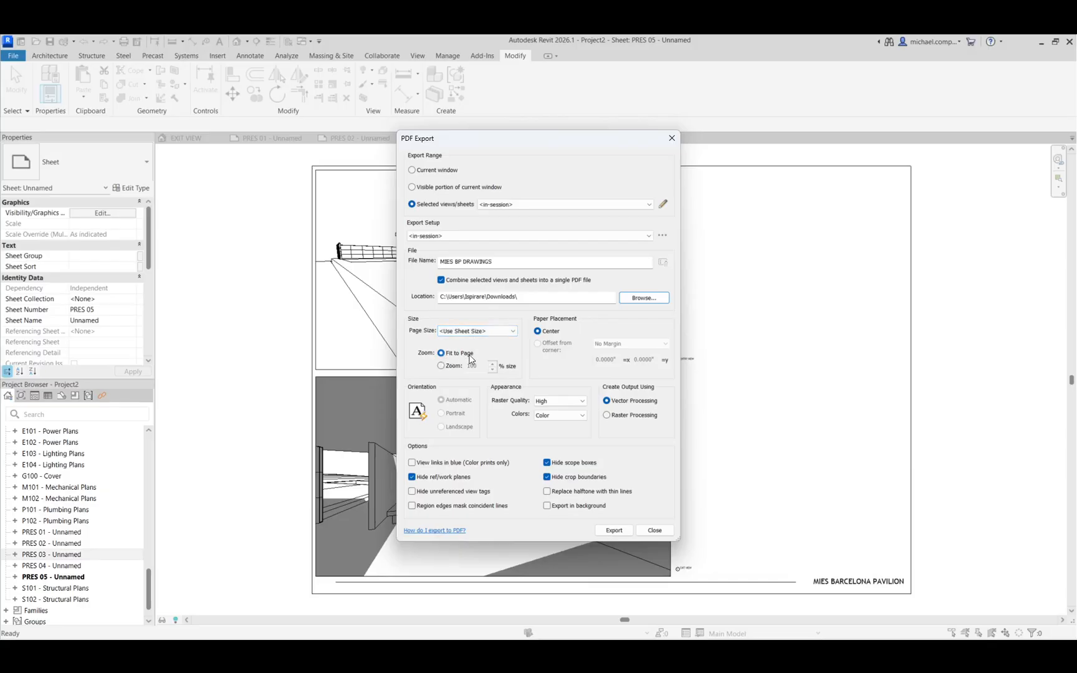
- Export the PDF at 100% zoom without saving the export settings for future sessions
click(449, 368)
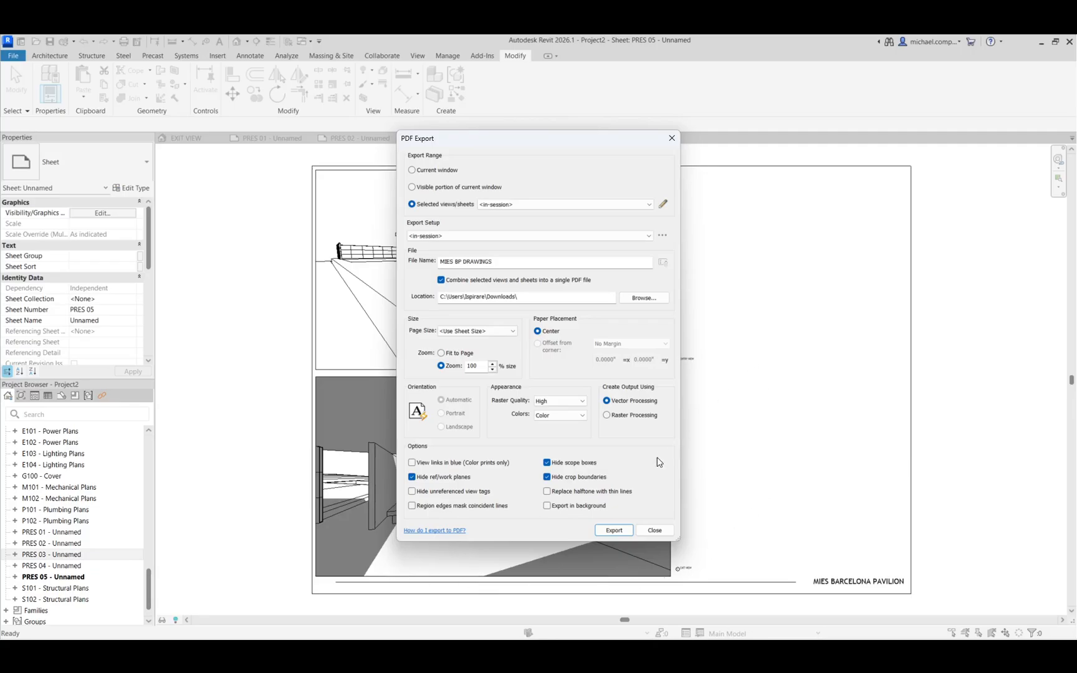
click(626, 532)
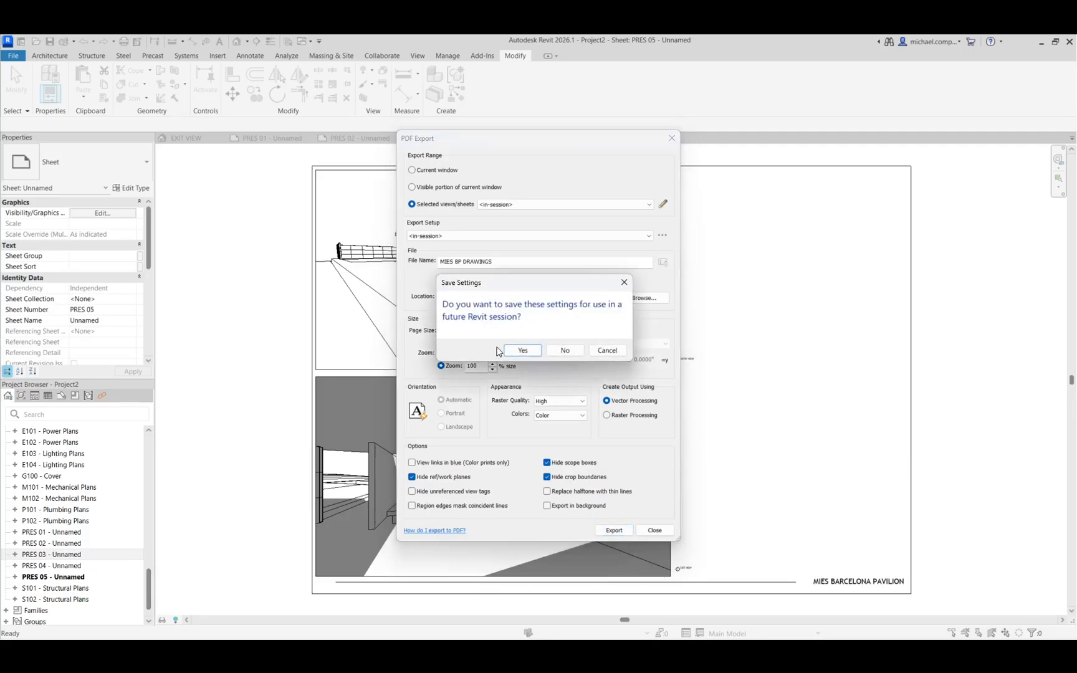
click(564, 351)
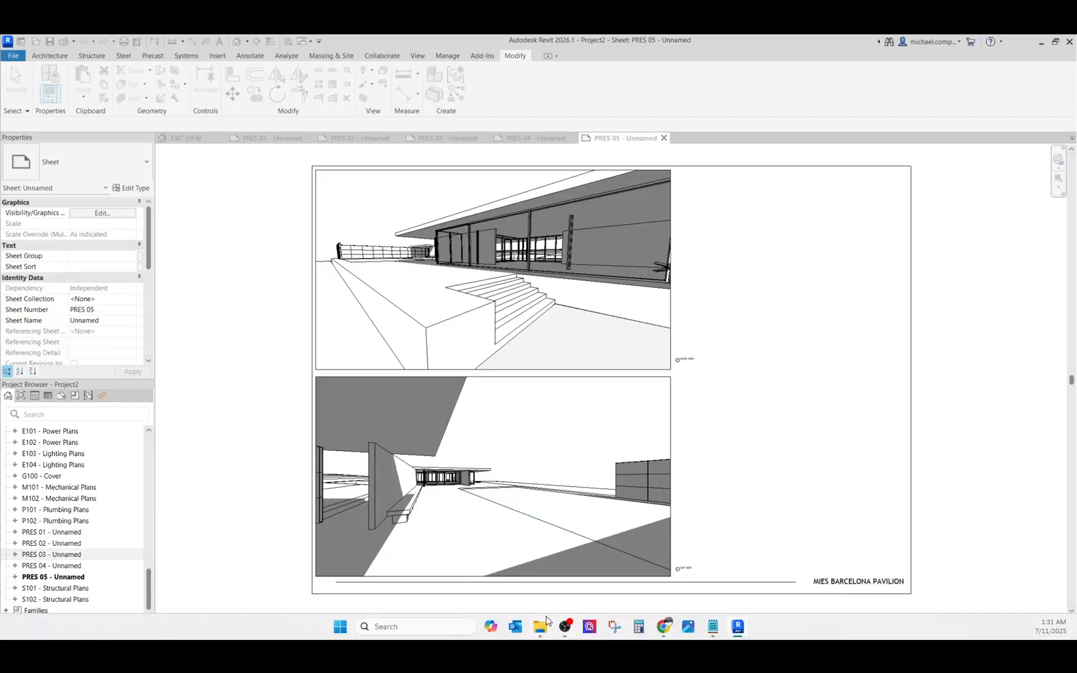
- Switch to File Explorer and delete the REVIT 101 MIES BP PDF from the Downloads folder
click(539, 628)
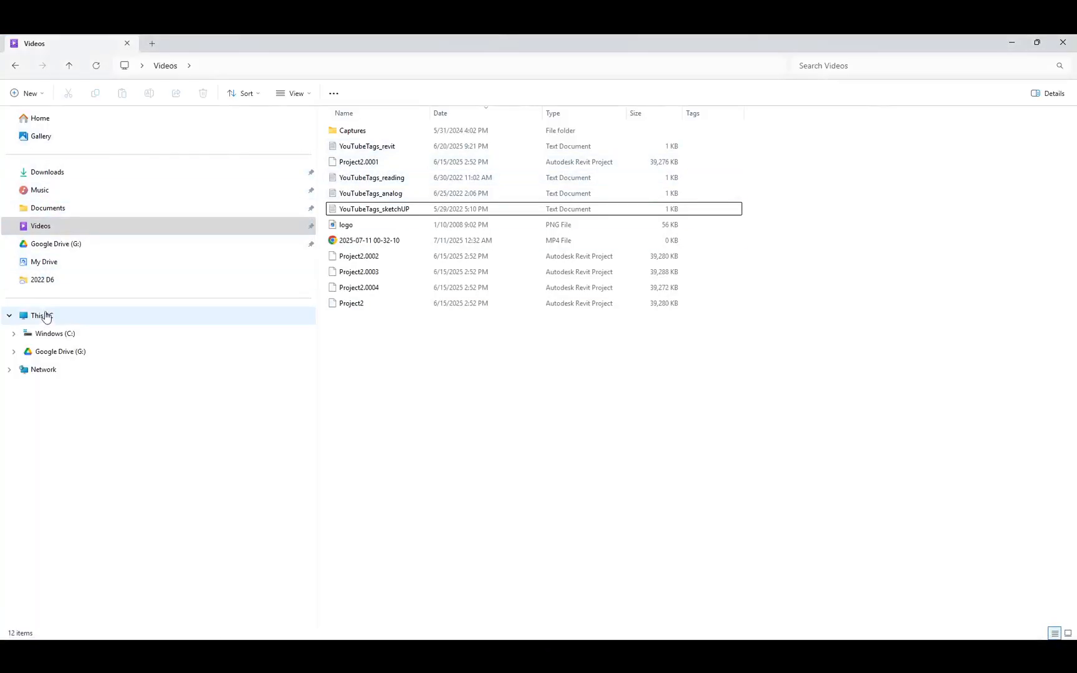
click(33, 173)
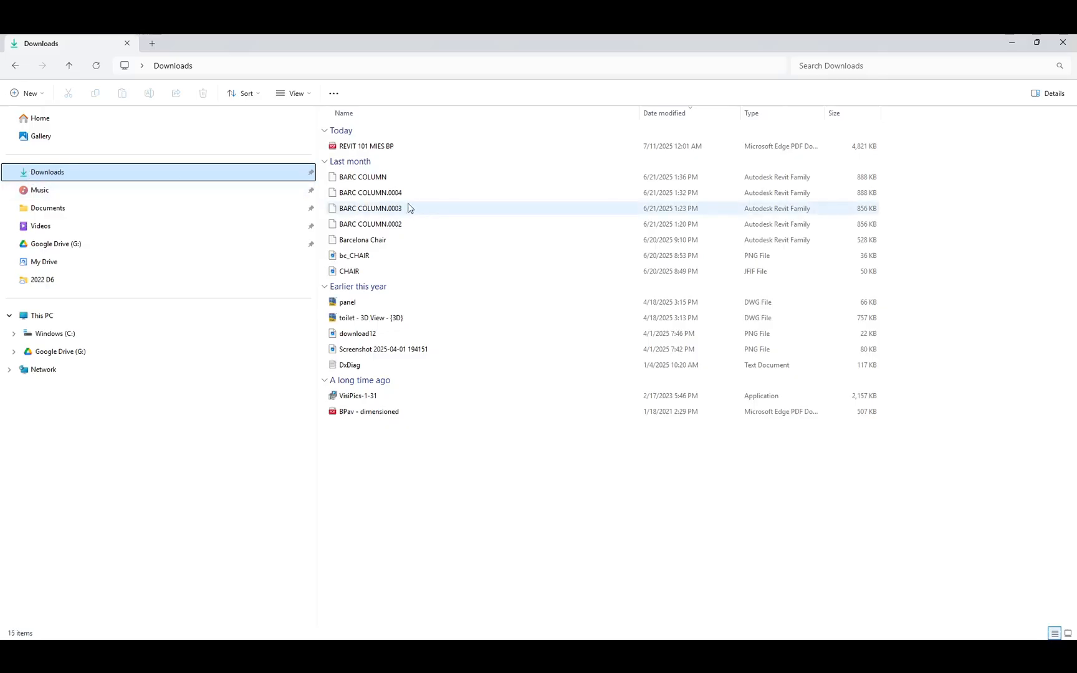
click(397, 147)
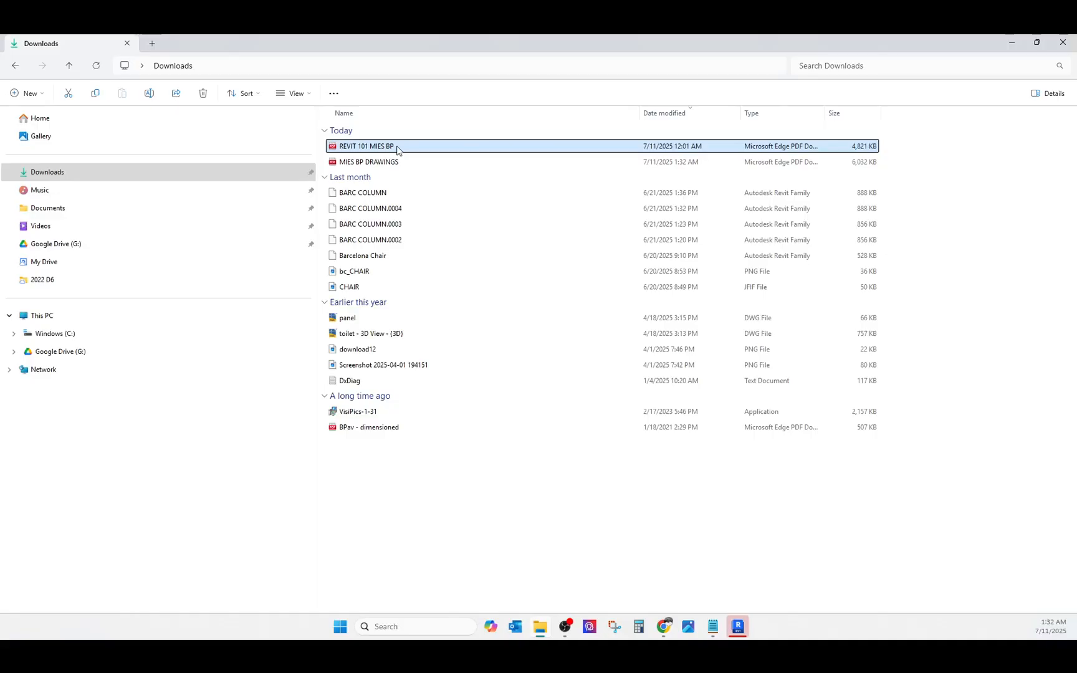
key(Delete)
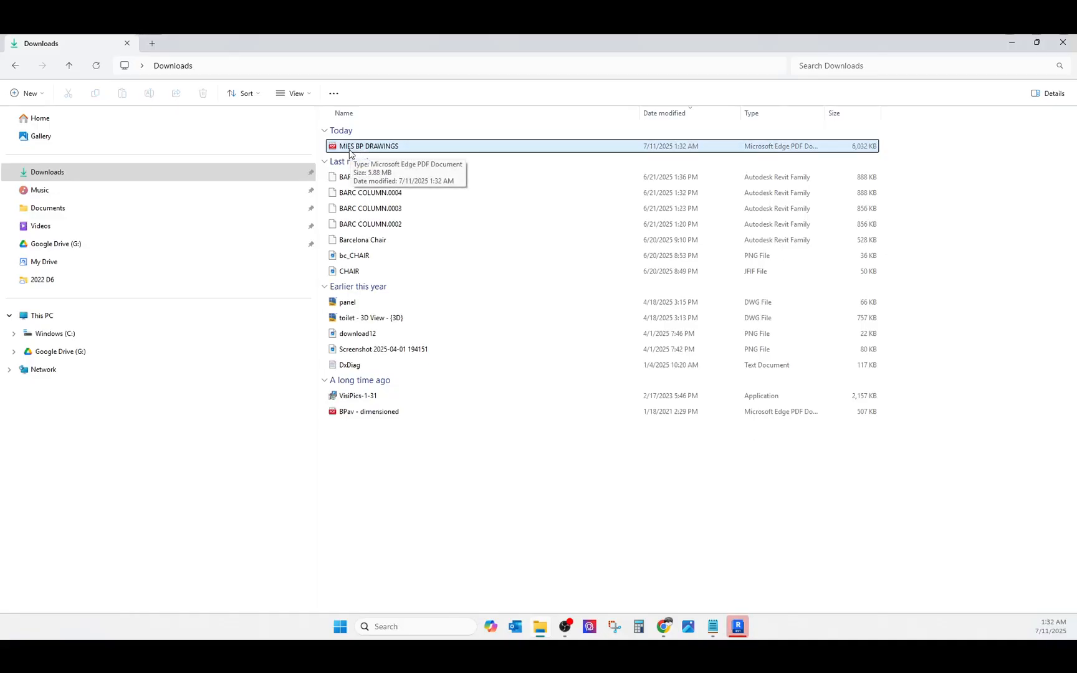
- Switch to Revit to dismiss the raster processing warning, and return to the Downloads folder in File Explorer
click(737, 626)
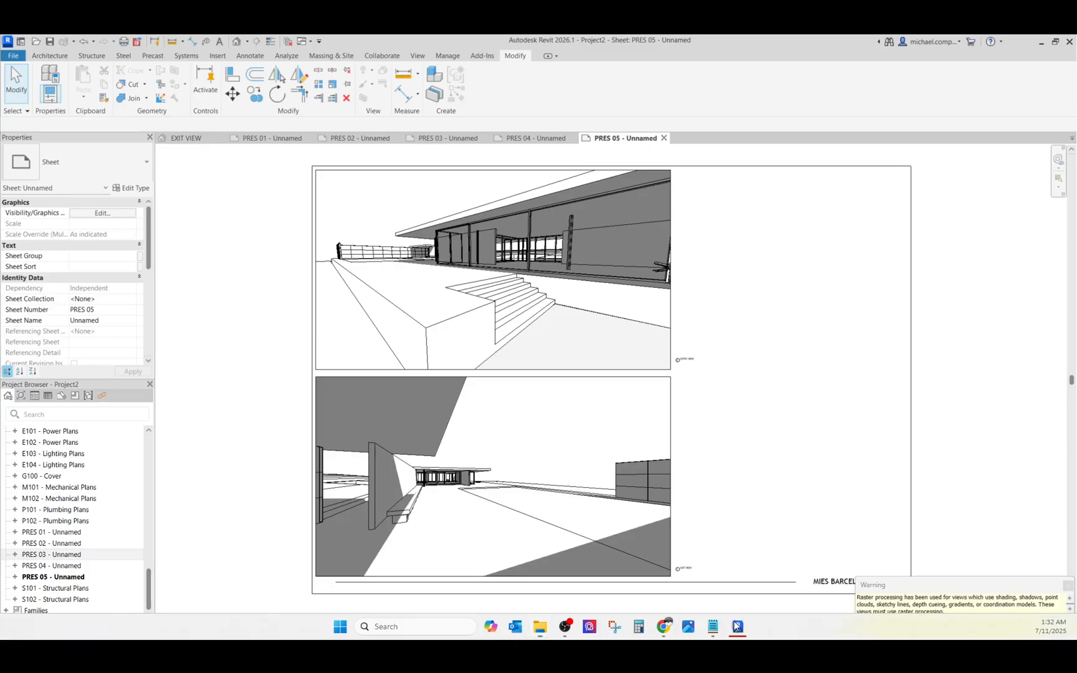
click(1067, 587)
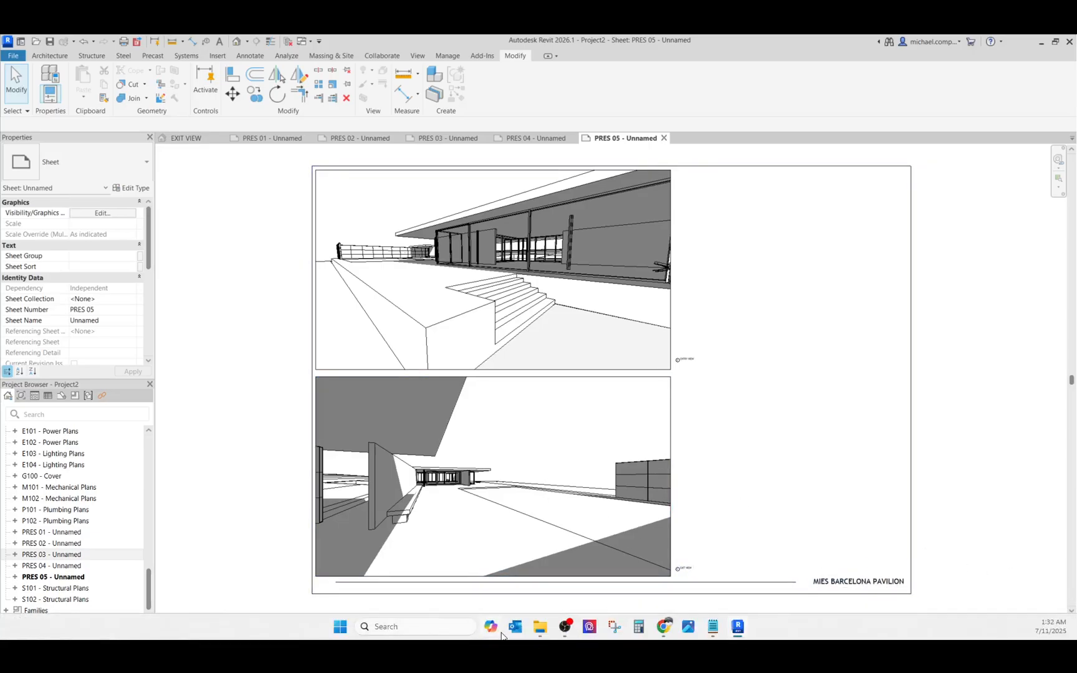
click(538, 629)
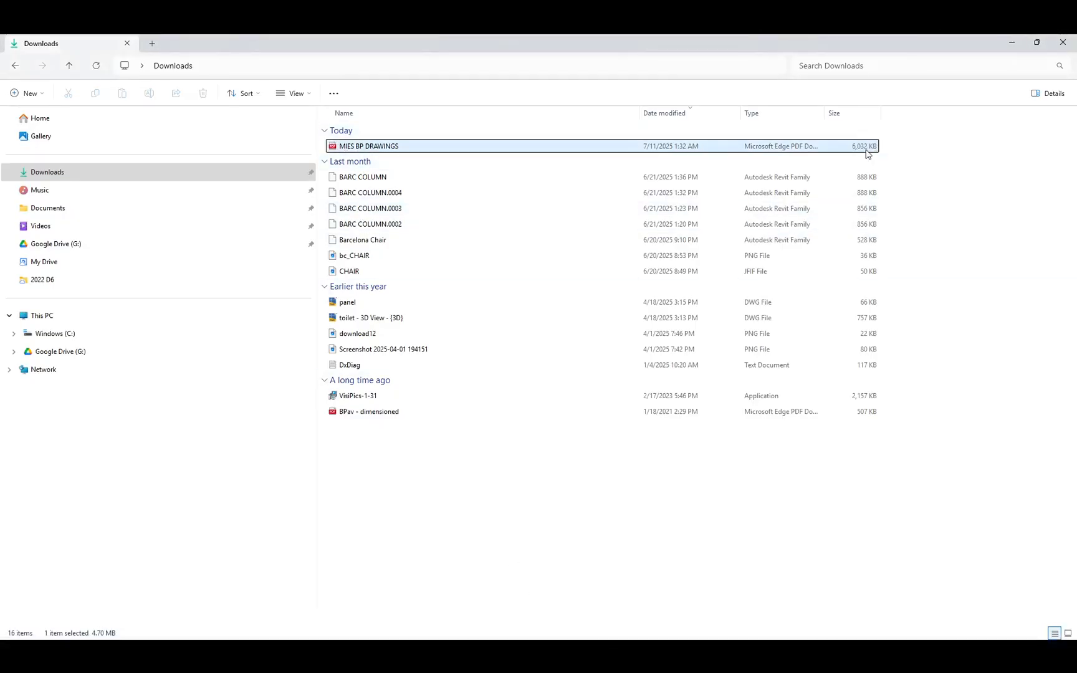
- Open the MIES BP DRAWINGS PDF in Microsoft Edge and fit the whole page in a maximized window
double_click(390, 147)
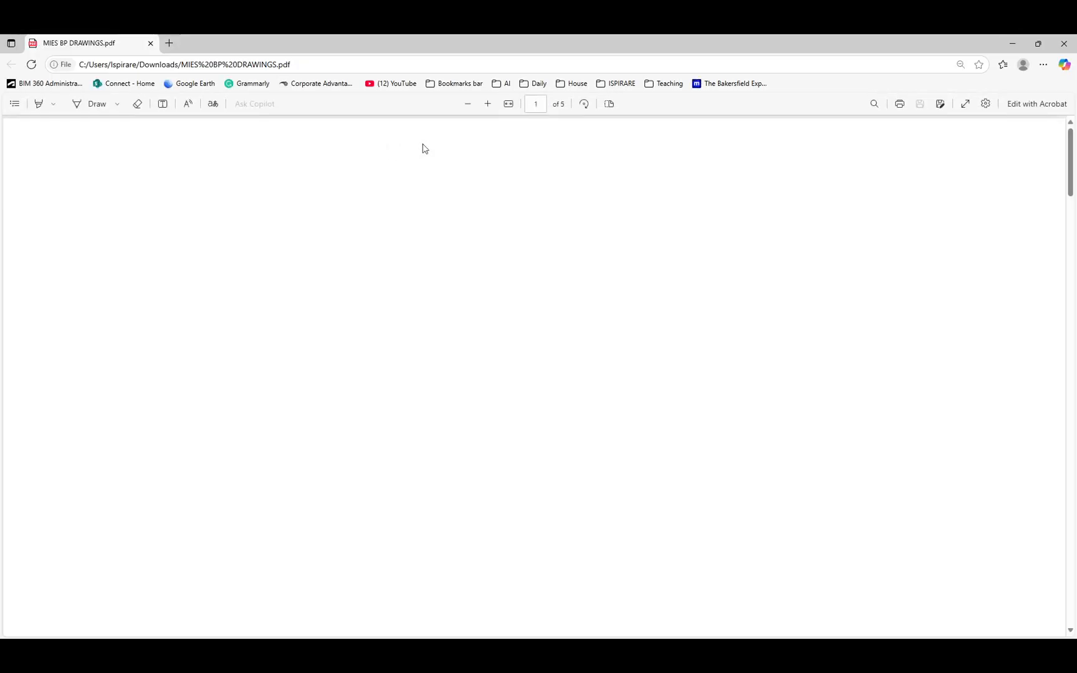
click(508, 104)
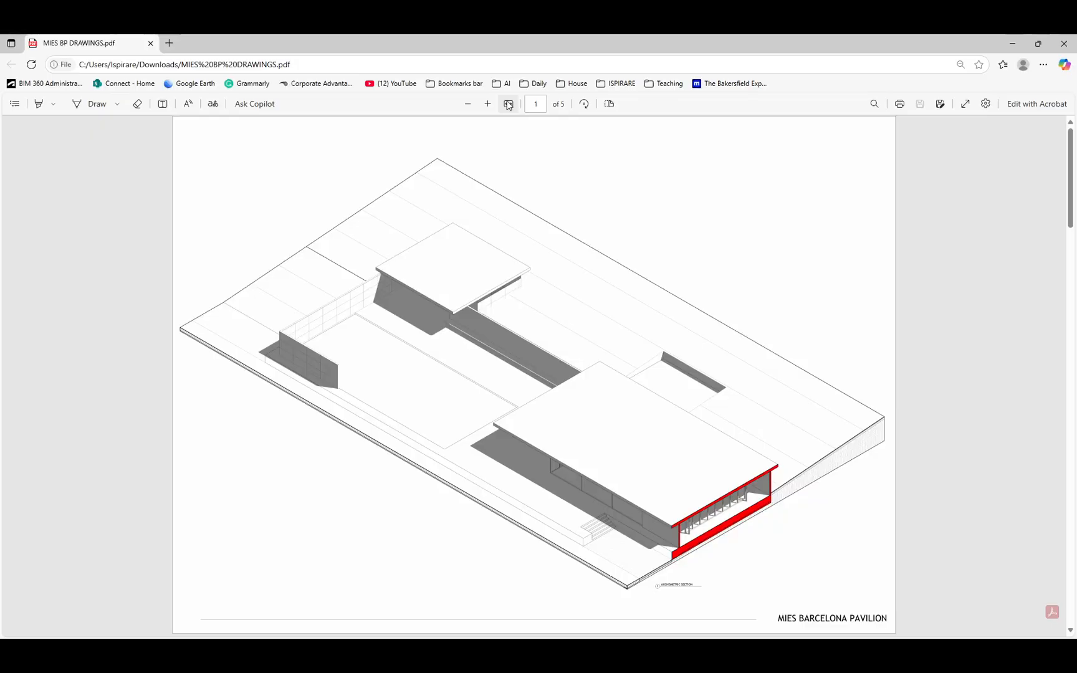
click(509, 104)
key(super+Down)
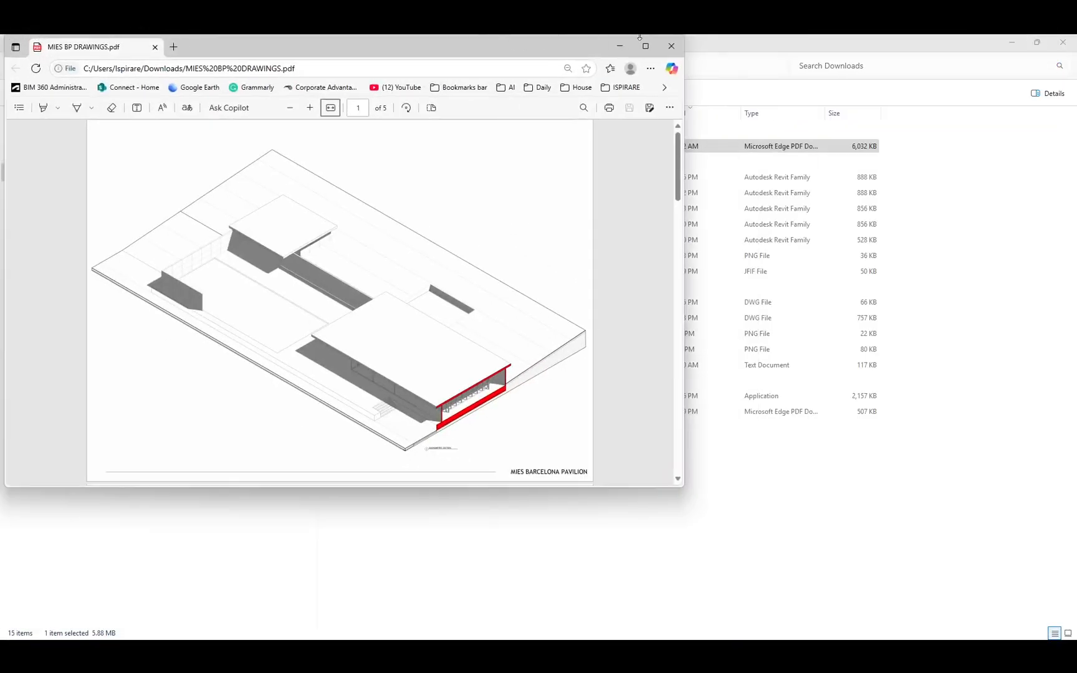
click(652, 42)
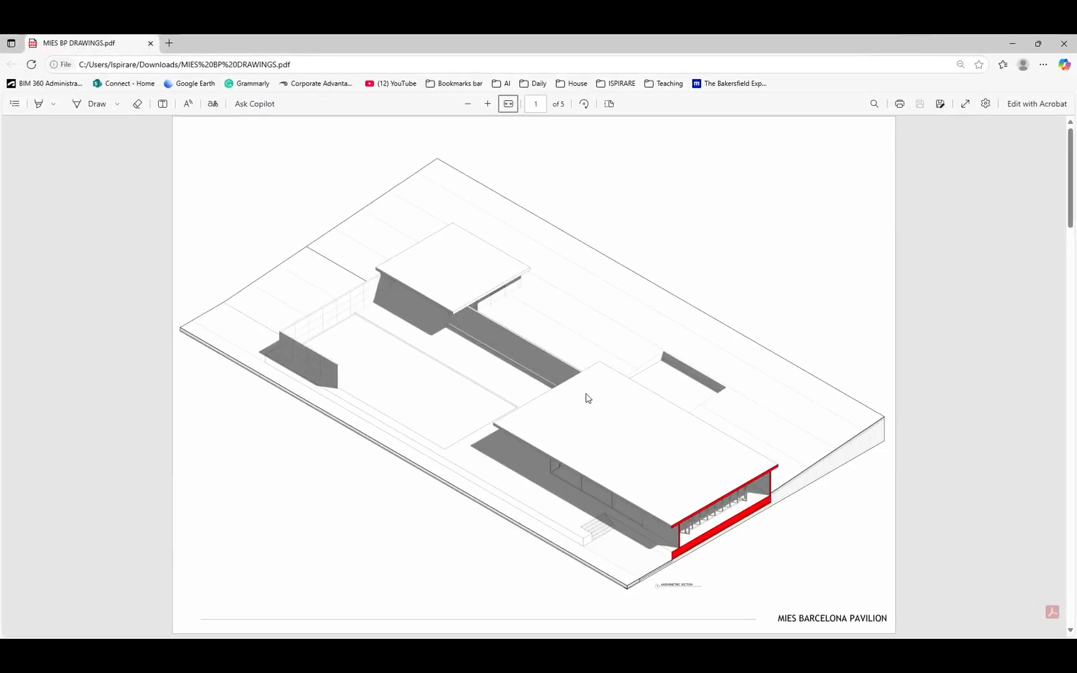
- Review all five pages of the exported PDF, from the axonometric section to the perspectives, and return to page 1
scroll(584, 387, down, 7)
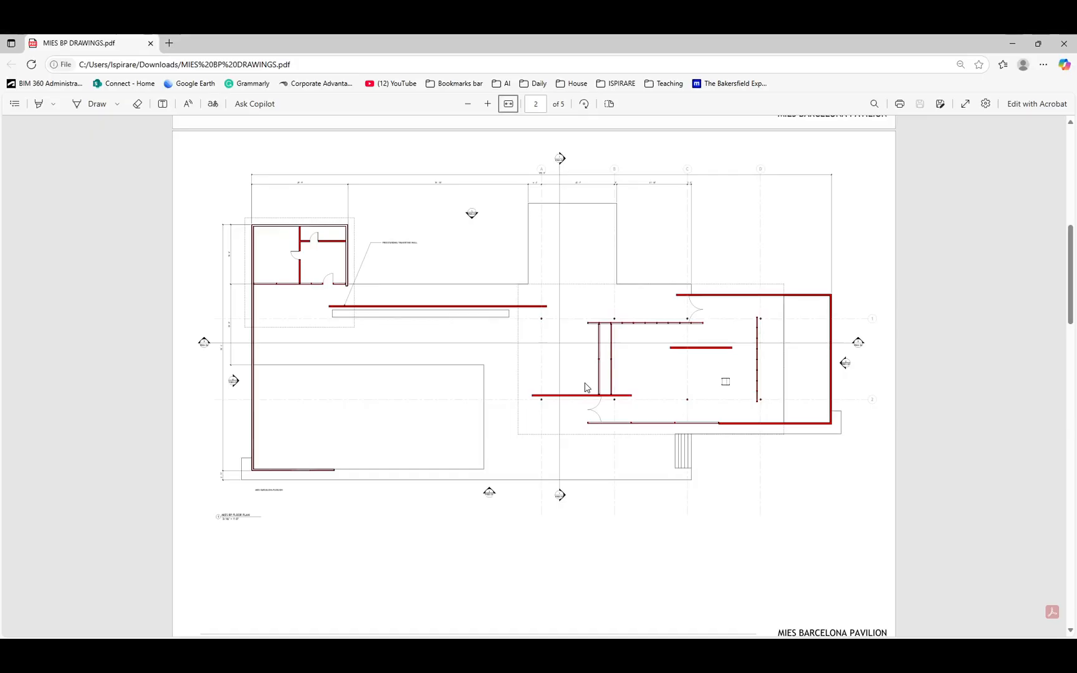
scroll(584, 388, down, 8)
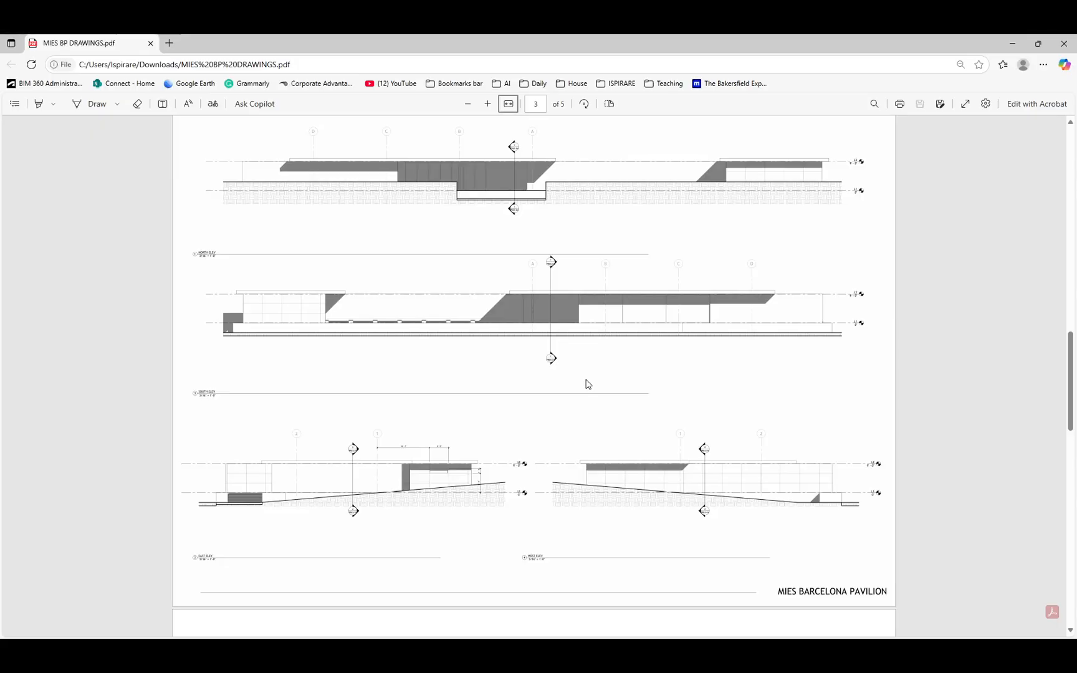
scroll(586, 384, down, 8)
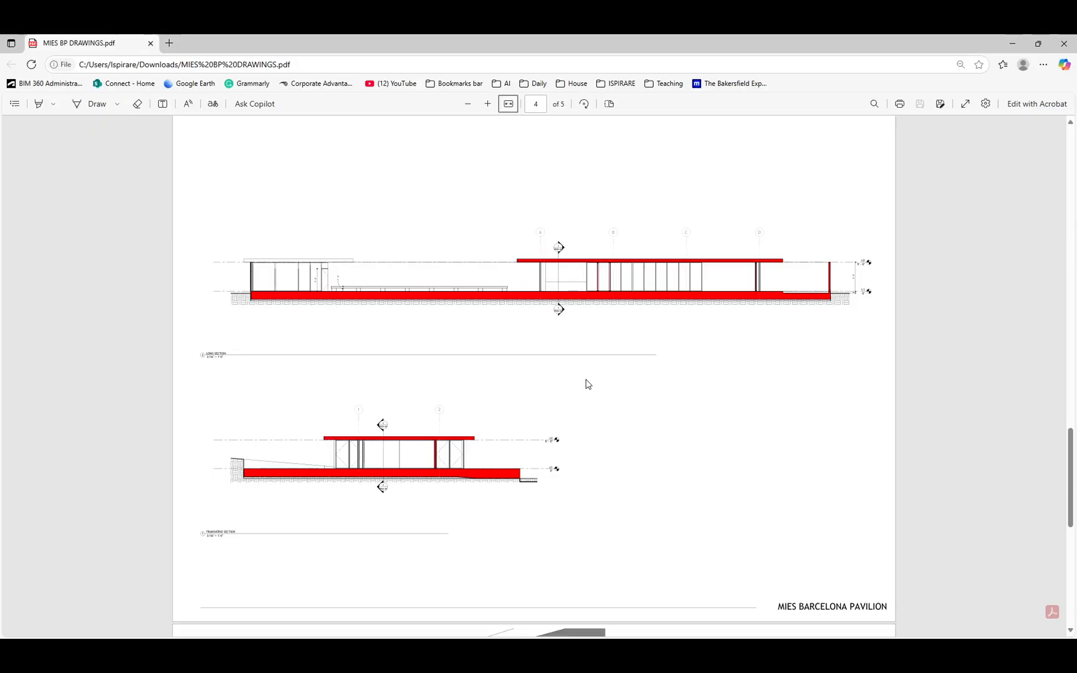
scroll(586, 384, down, 7)
scroll(585, 384, down, 1)
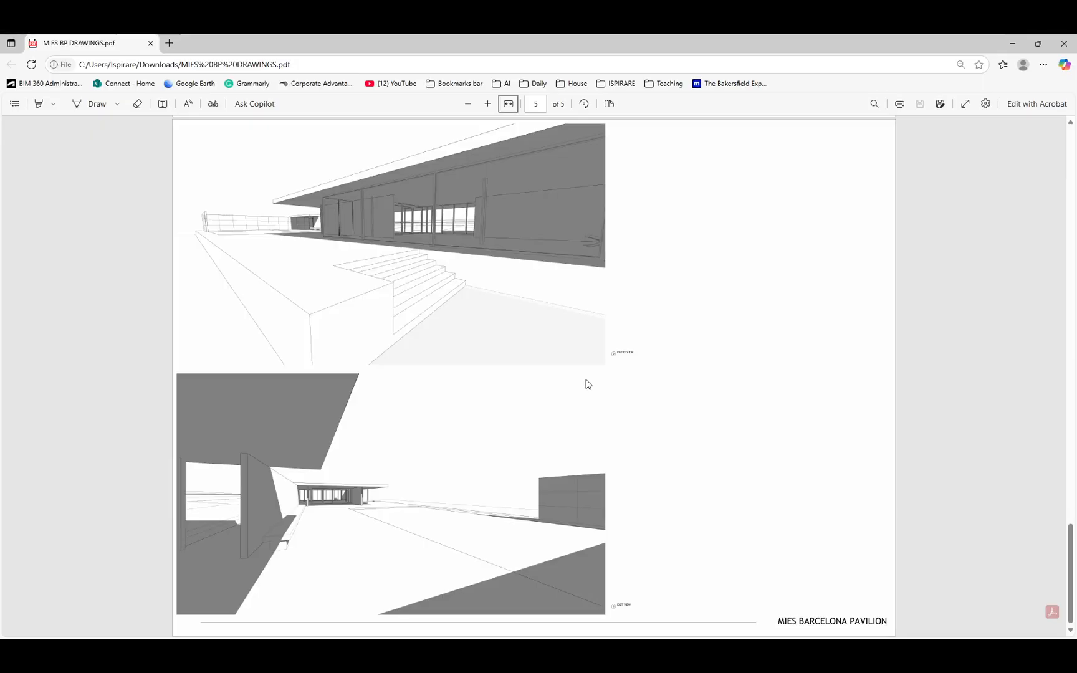
scroll(606, 277, up, 15)
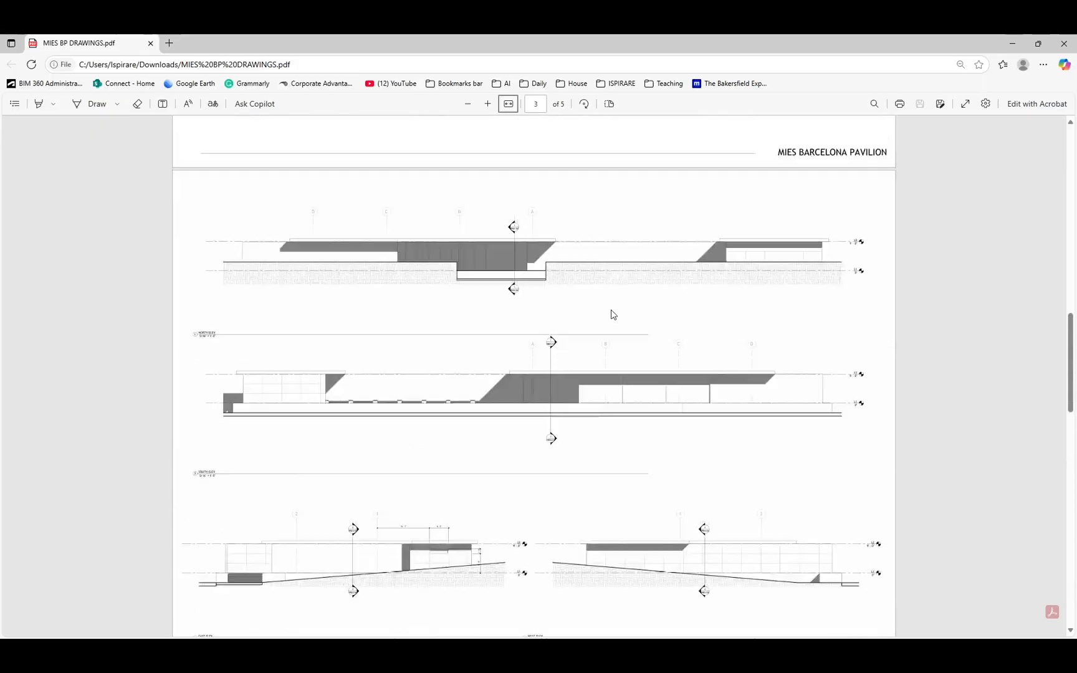
scroll(611, 287, up, 8)
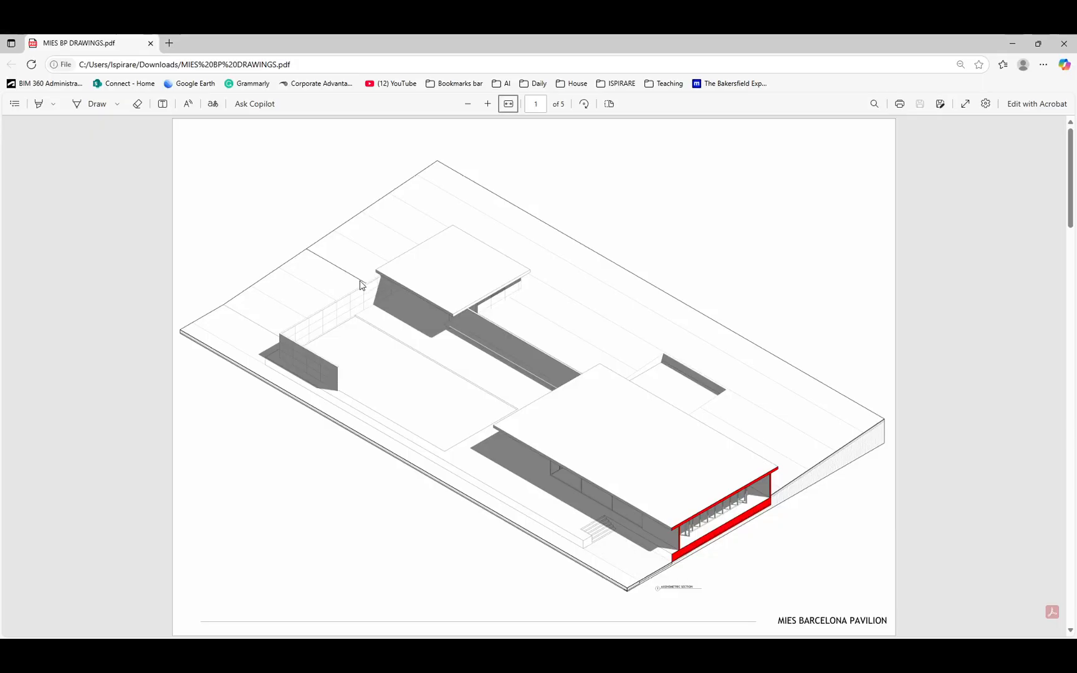